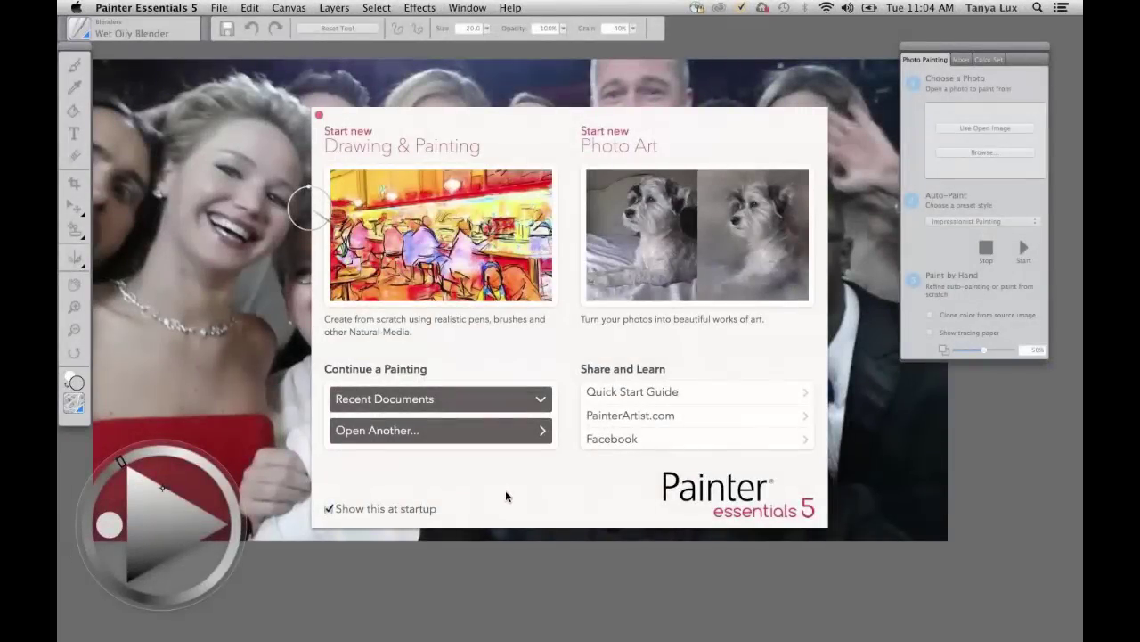
# Examine the Drawing & Painting start page and its document templates, and return to the welcome screen
pyautogui.click(419, 242)
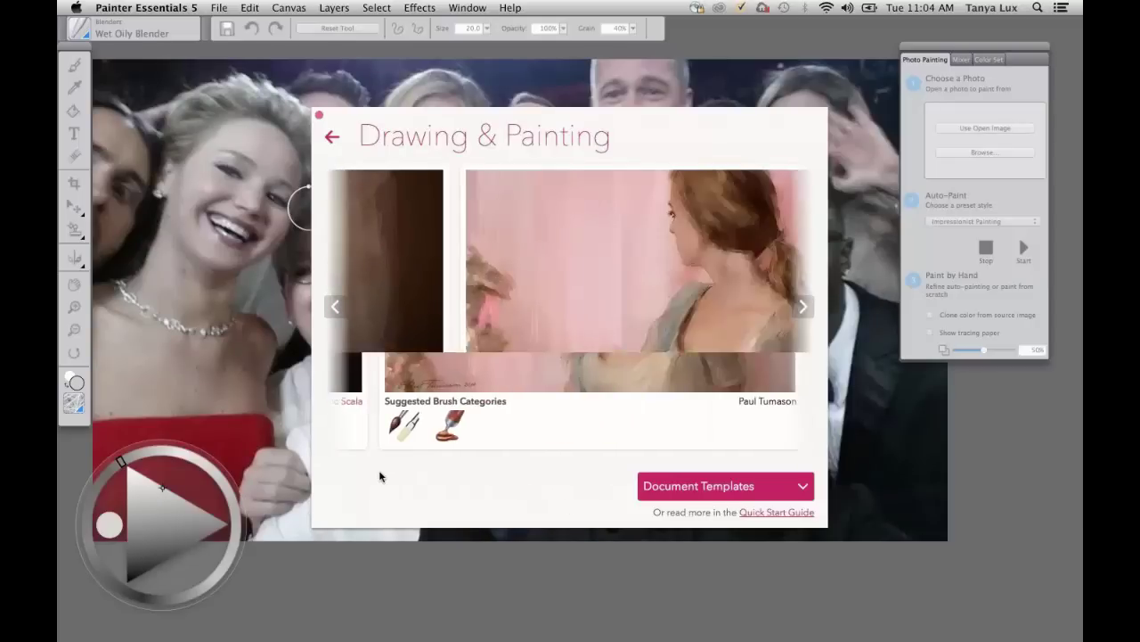
pyautogui.click(801, 487)
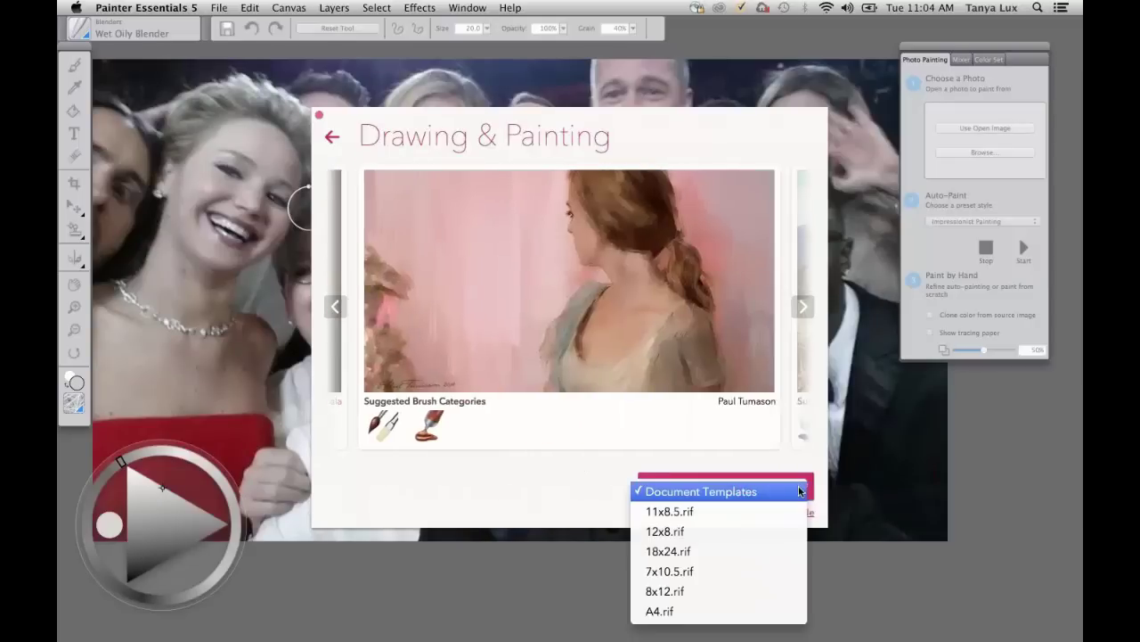
pyautogui.click(810, 465)
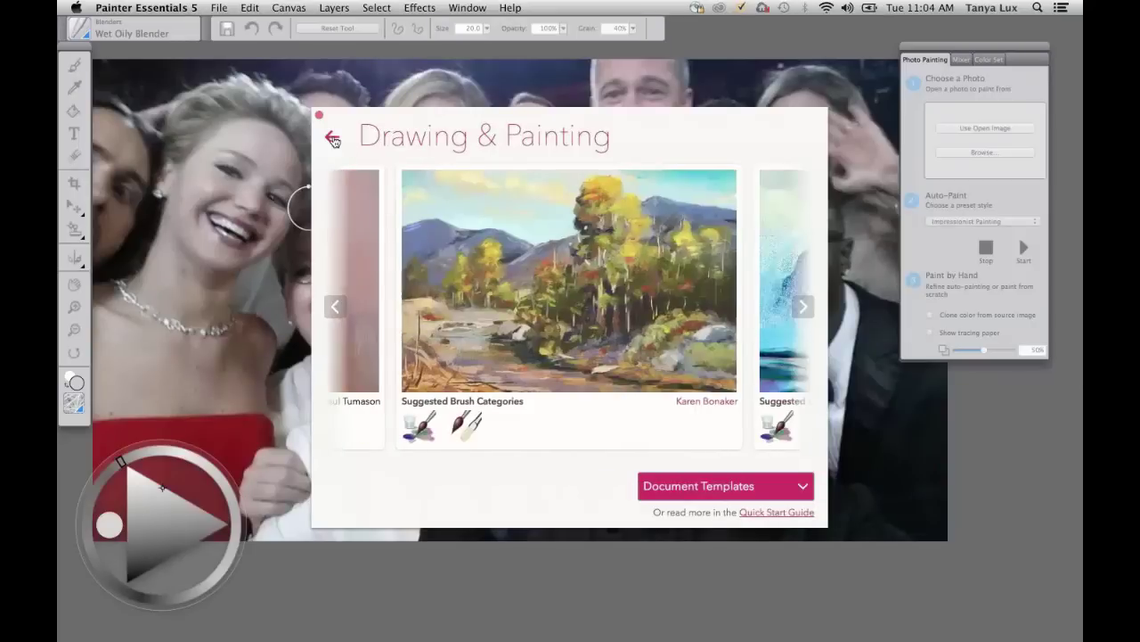
pyautogui.click(332, 141)
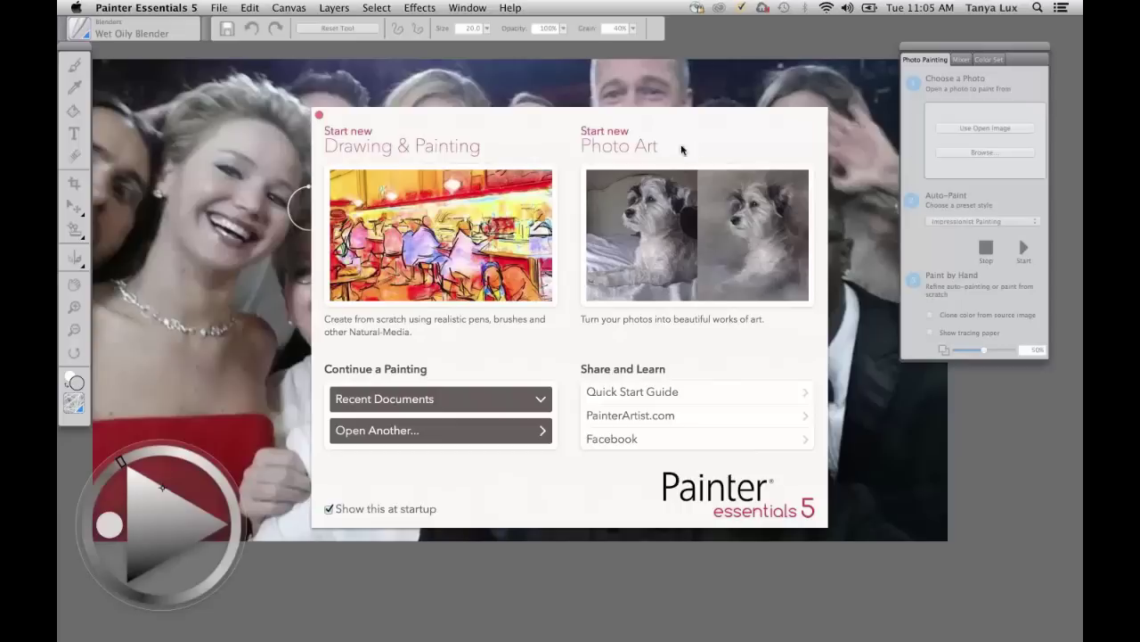
# Start a new Photo Art project with 1_ellen_selfie_oscars.jpg from the PES Webinar folder as the source image
pyautogui.click(649, 250)
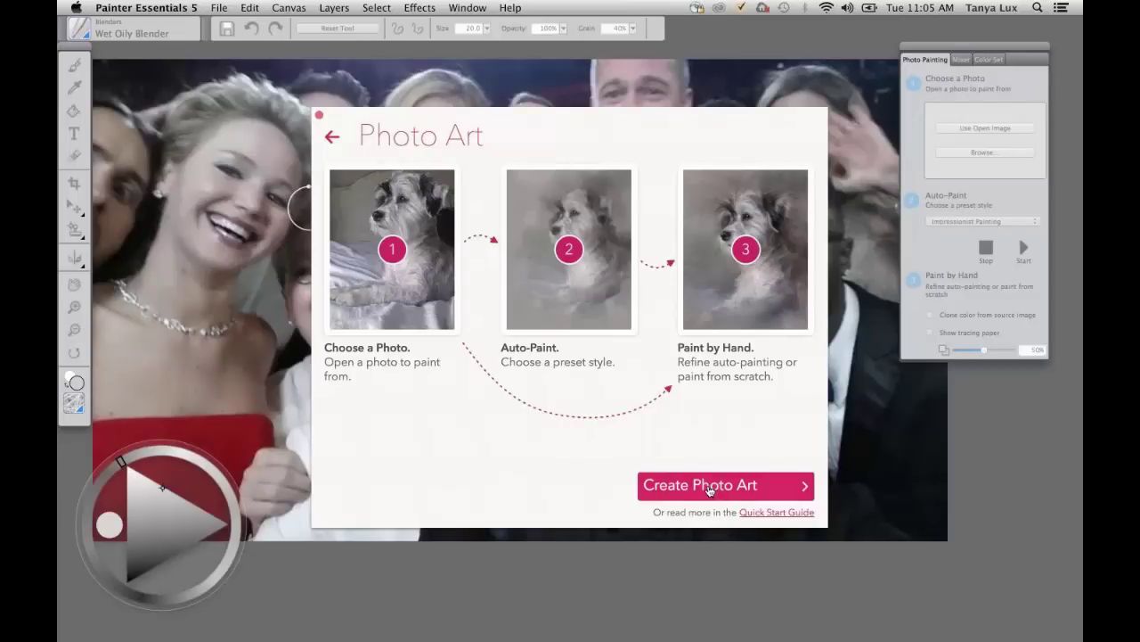
pyautogui.click(675, 487)
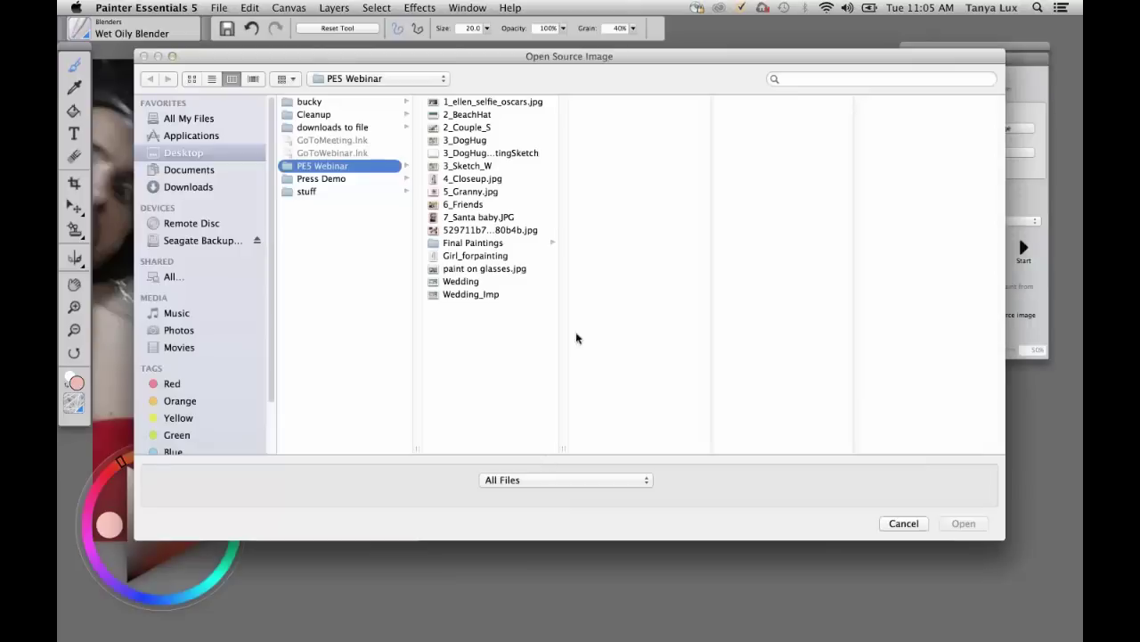
pyautogui.click(516, 107)
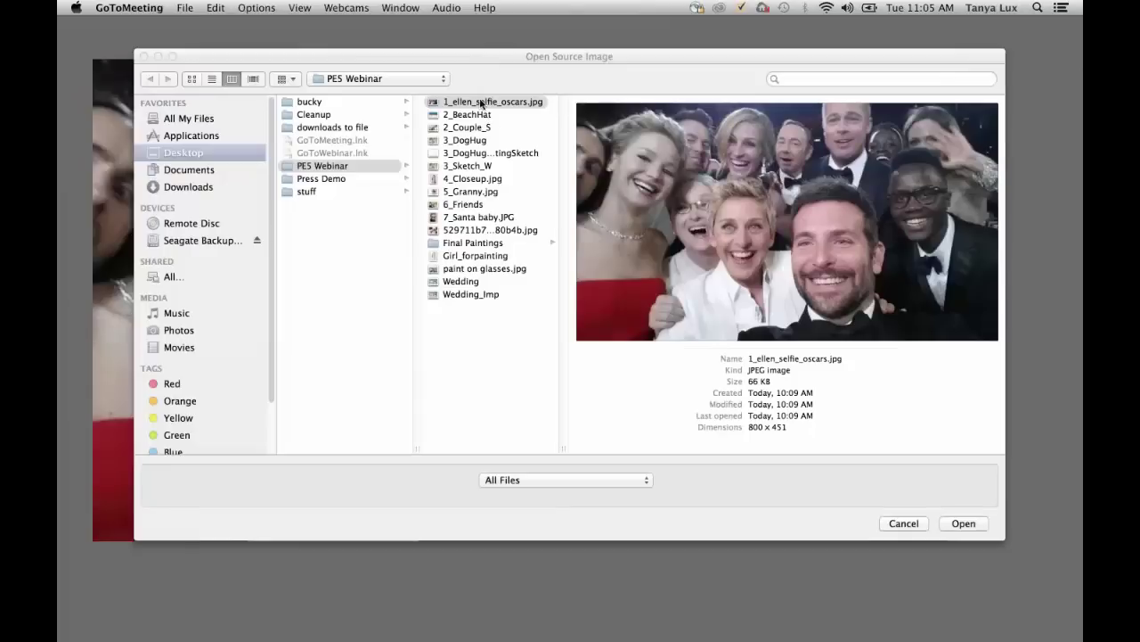
pyautogui.click(963, 523)
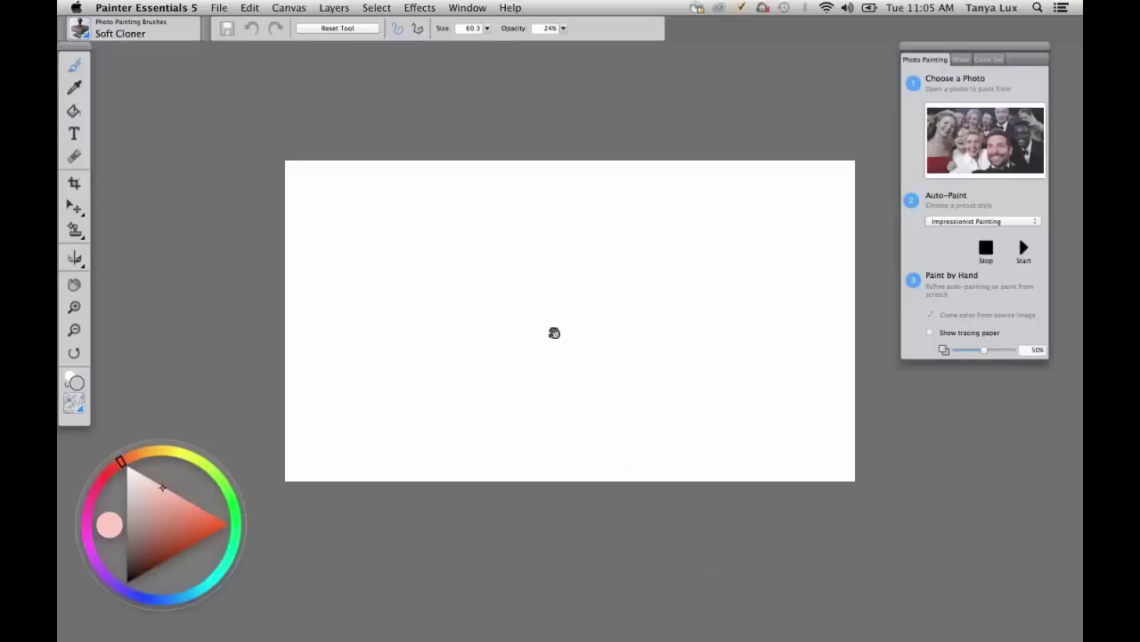
pyautogui.moveTo(554, 332); pyautogui.dragTo(425, 246)
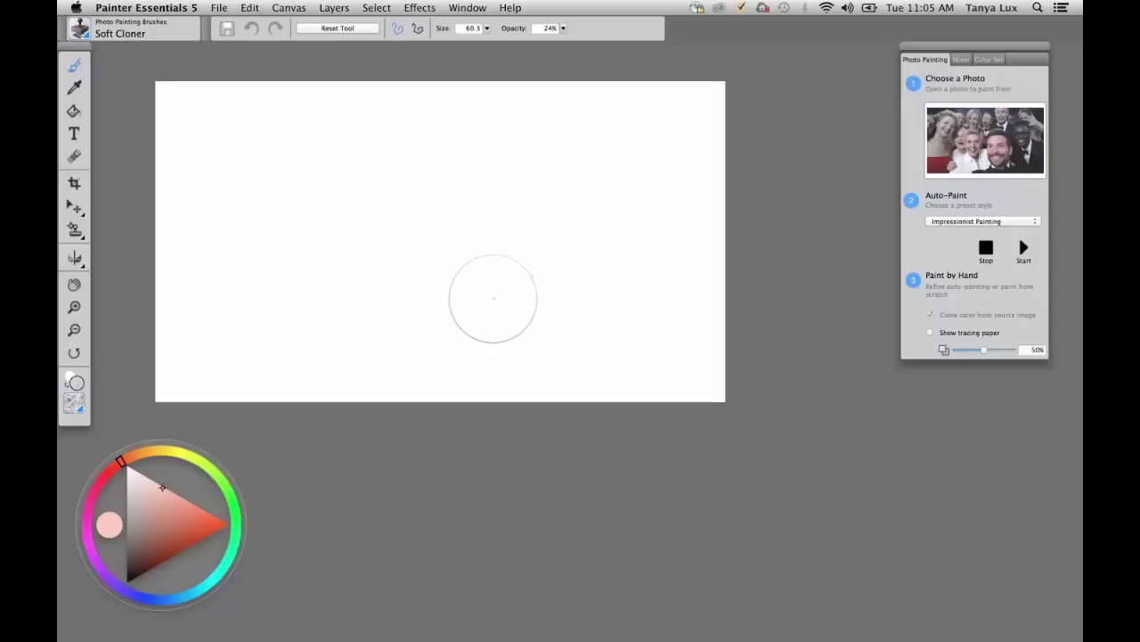
pyautogui.press('super+plus')
pyautogui.moveTo(506, 237)
pyautogui.mouseDown()
pyautogui.moveTo(606, 331)
pyautogui.moveTo(611, 353)
pyautogui.moveTo(669, 344)
pyautogui.moveTo(603, 336)
pyautogui.mouseUp()
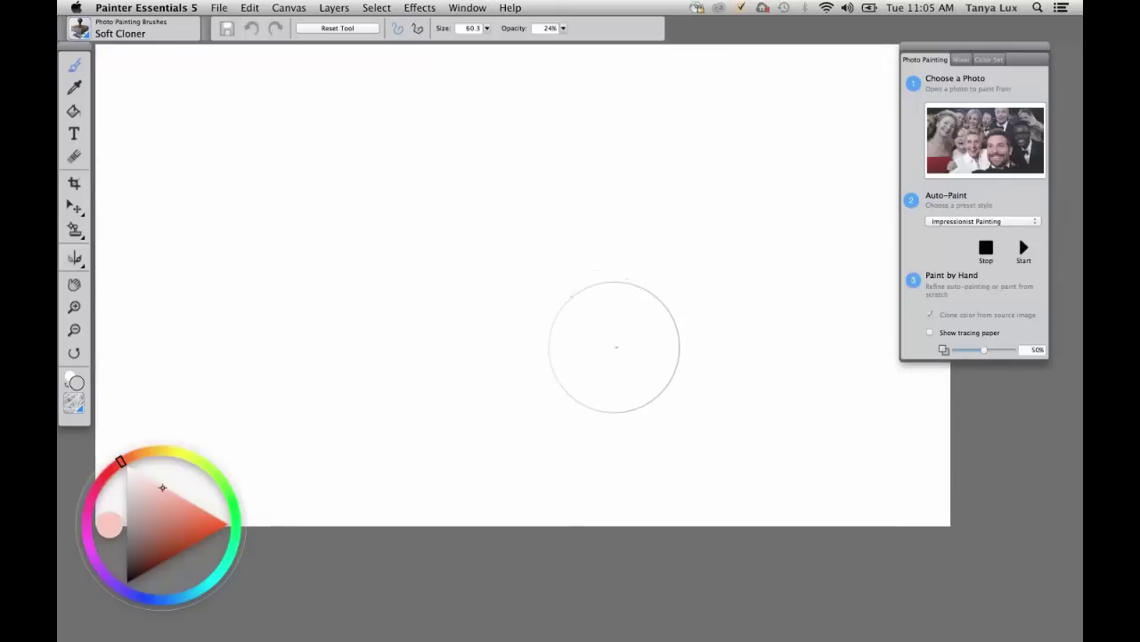
pyautogui.moveTo(952, 46)
pyautogui.mouseDown()
pyautogui.moveTo(790, 53)
pyautogui.moveTo(948, 55)
pyautogui.mouseUp()
pyautogui.click(219, 9)
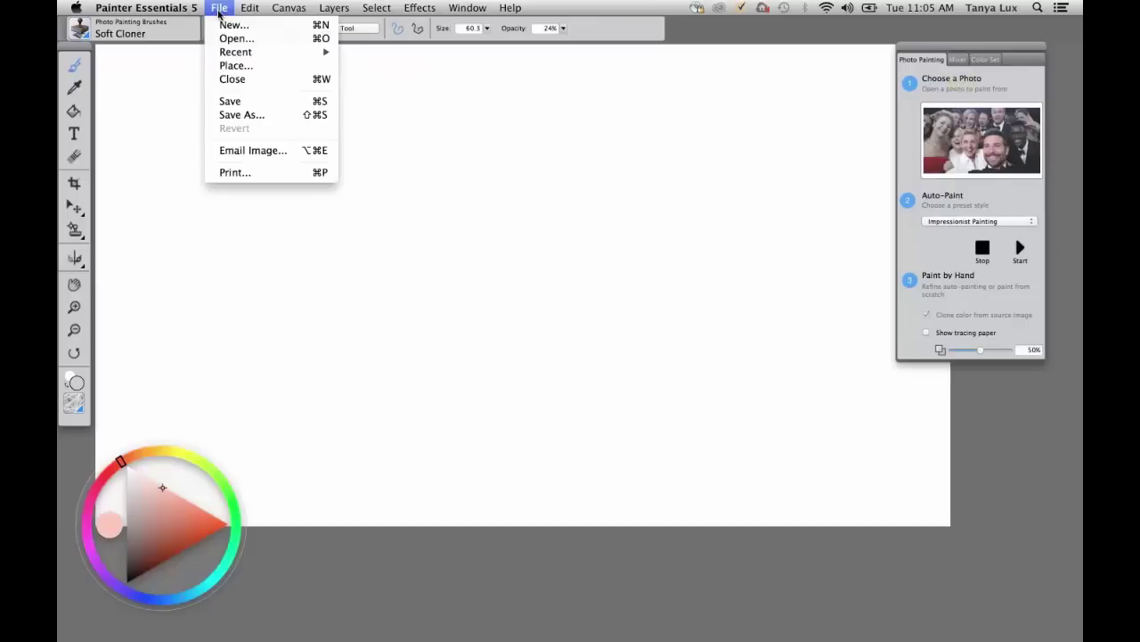
pyautogui.click(593, 6)
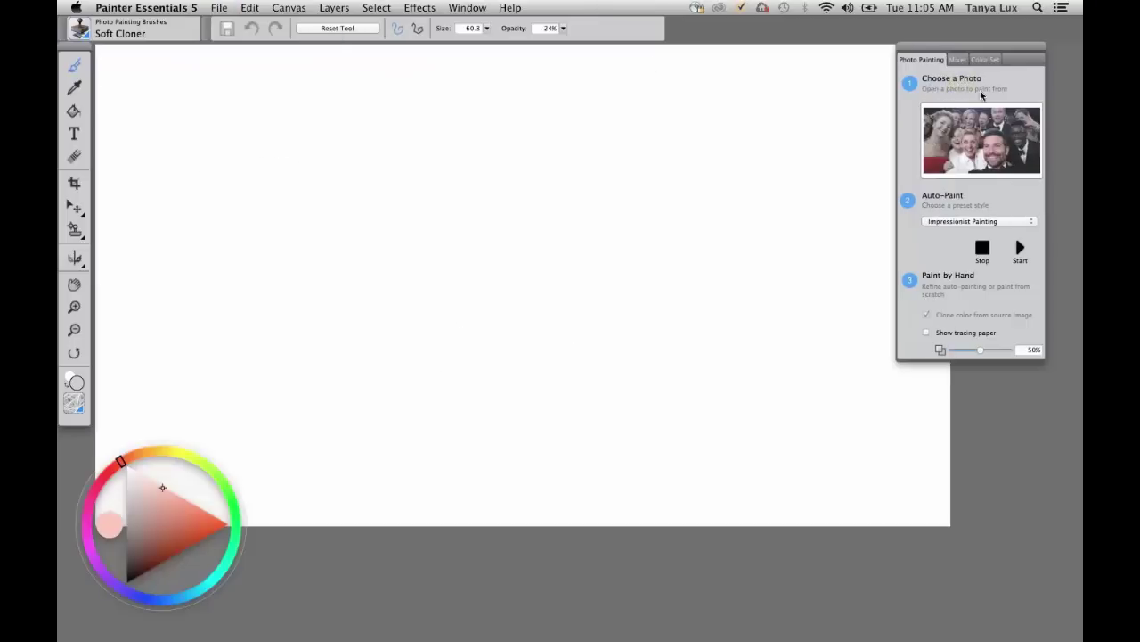
# Set the Auto-Paint style to Detailed Painting and run it on the blank canvas
pyautogui.click(1025, 223)
pyautogui.click(1006, 214)
pyautogui.click(1022, 247)
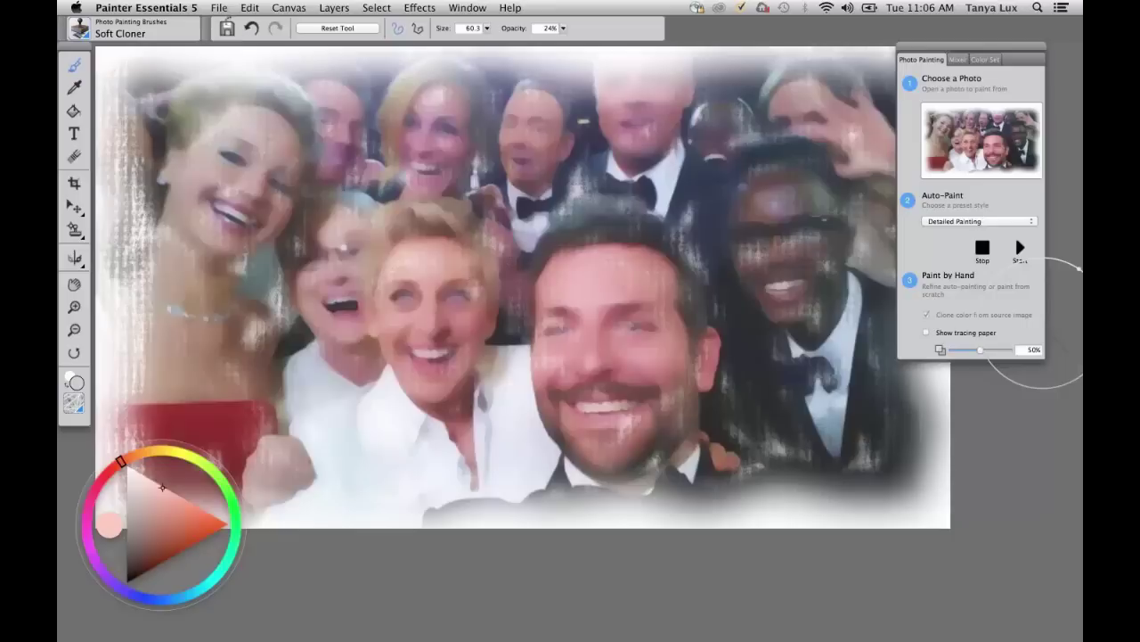
pyautogui.click(218, 8)
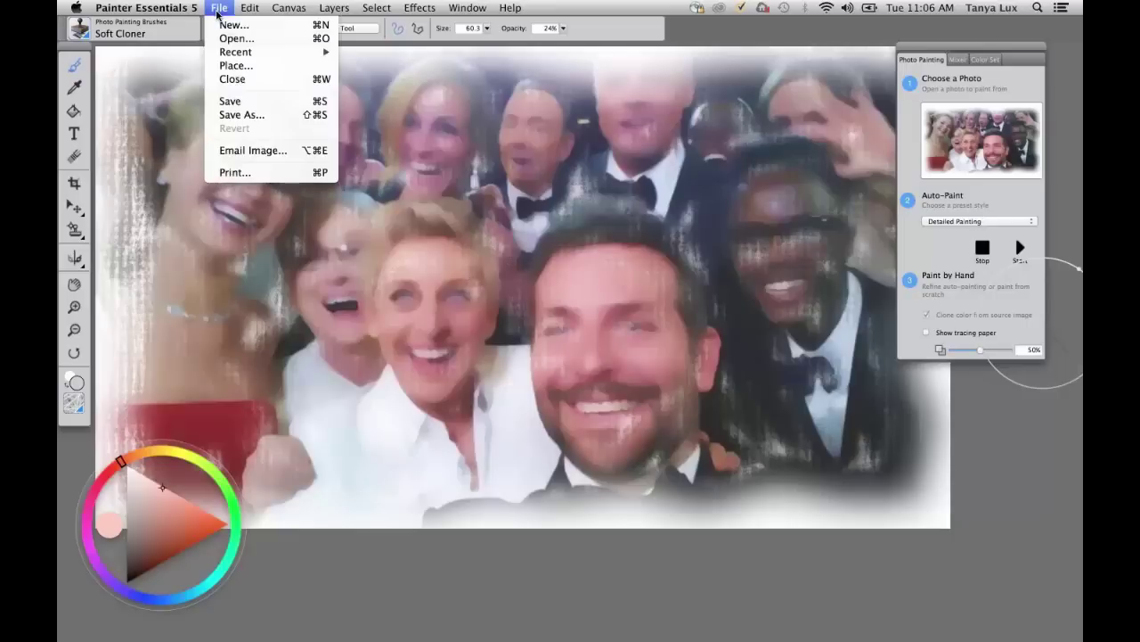
pyautogui.click(244, 82)
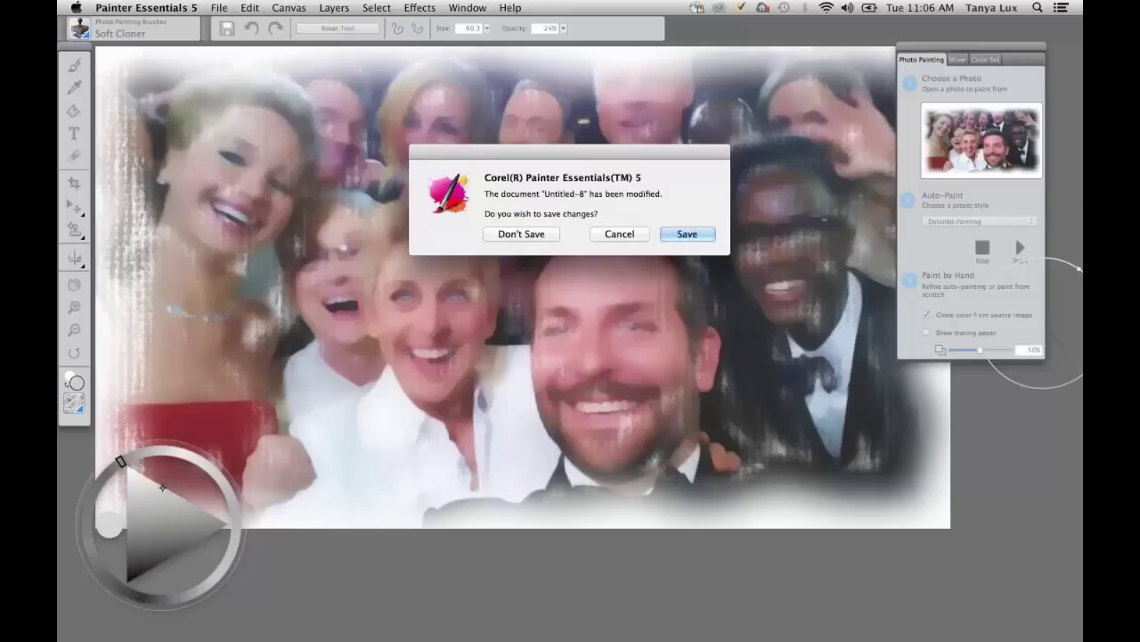
pyautogui.click(631, 239)
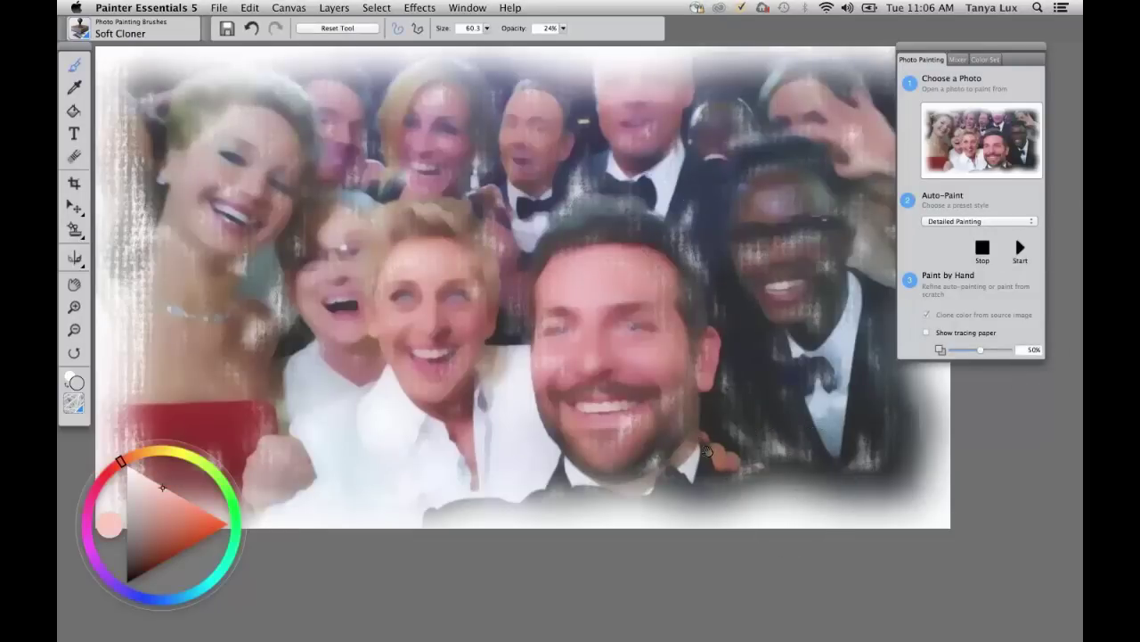
# Examine the list of Auto-Paint preset styles, keeping Detailed Painting selected
pyautogui.moveTo(723, 469); pyautogui.dragTo(734, 483)
pyautogui.click(1014, 224)
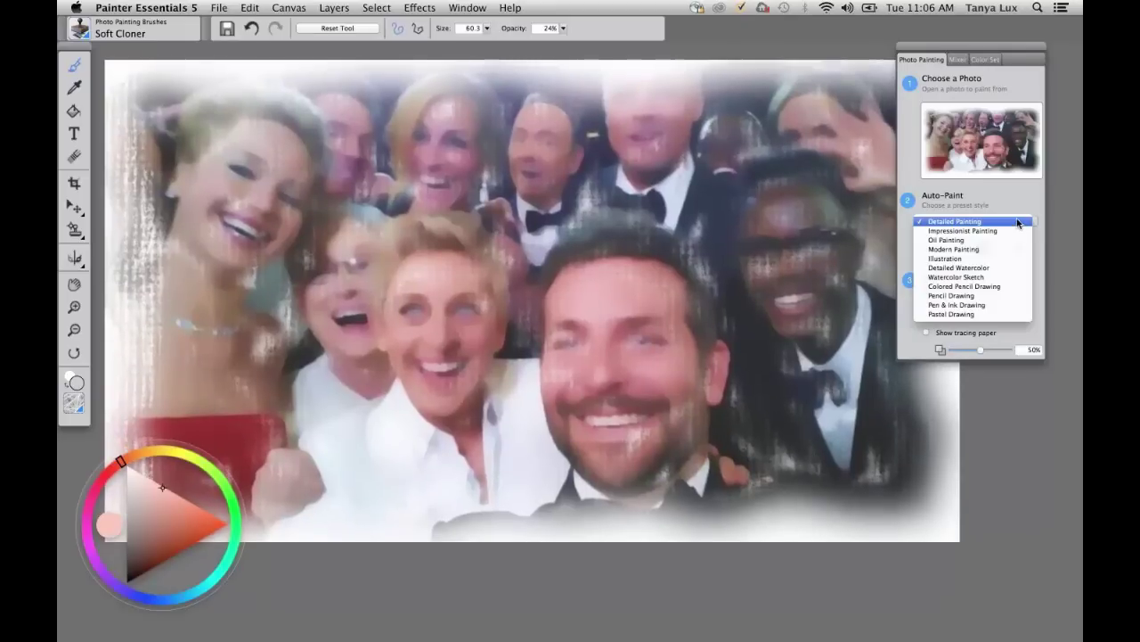
pyautogui.click(1019, 222)
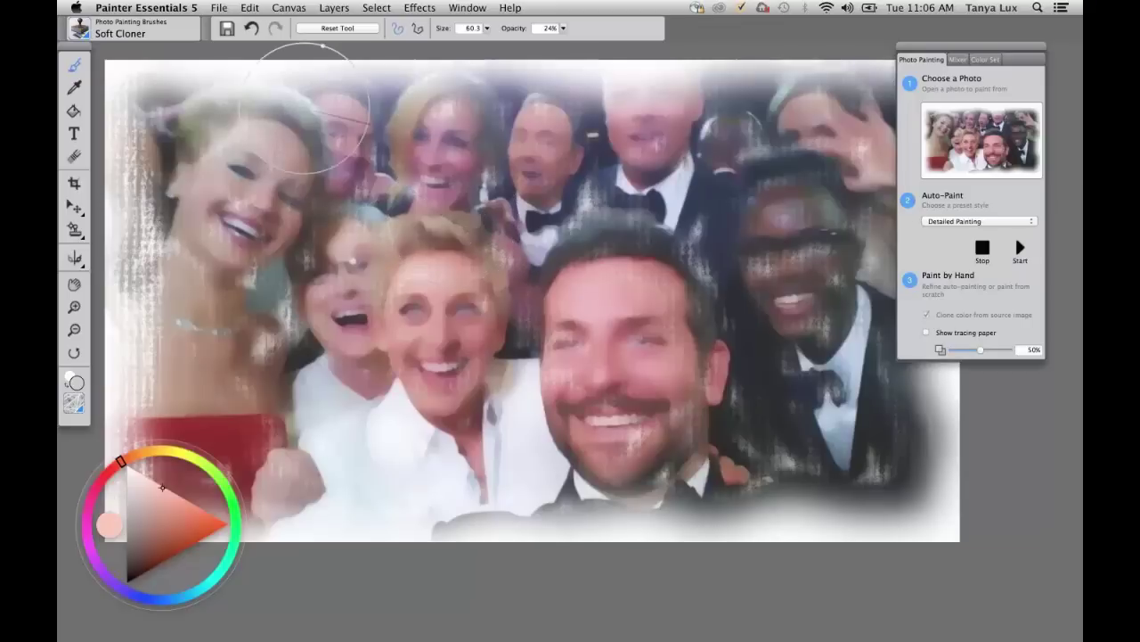
# Close the auto-painted document without saving its changes
pyautogui.click(221, 9)
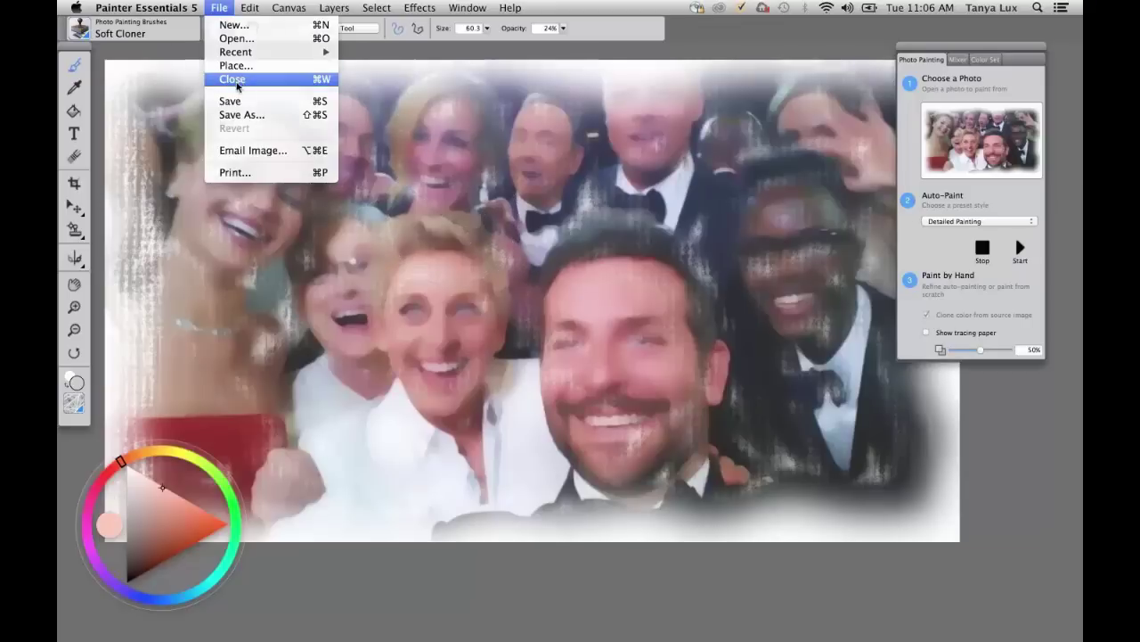
pyautogui.click(234, 79)
pyautogui.click(524, 236)
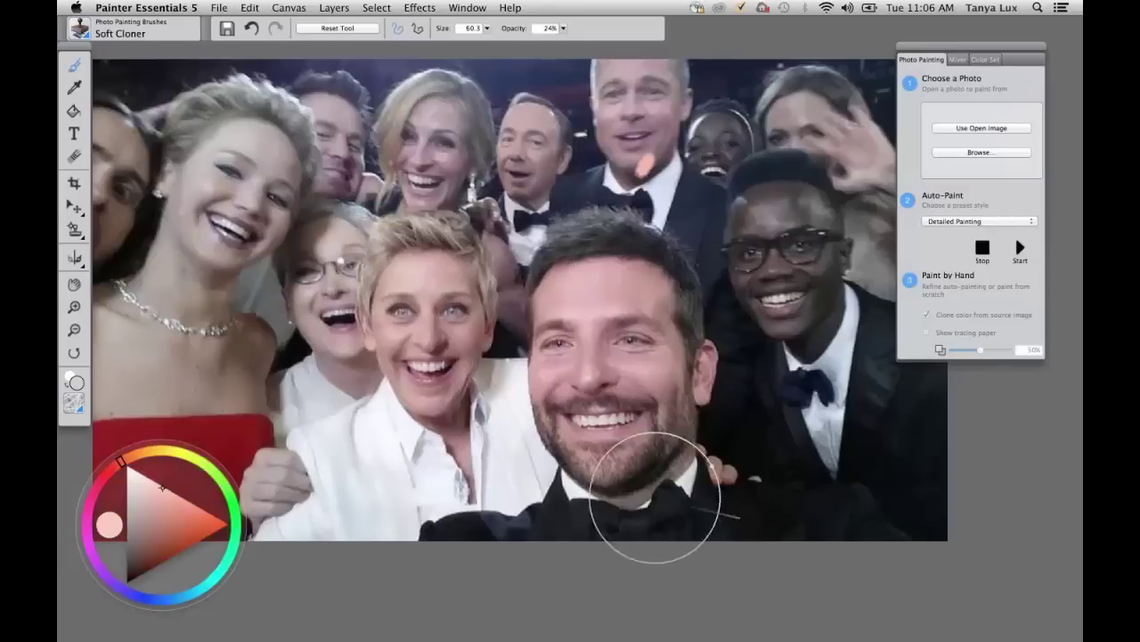
# Try the Sharpen effect on the original selfie photo with its preset Gaussian settings, and undo it
pyautogui.click(426, 9)
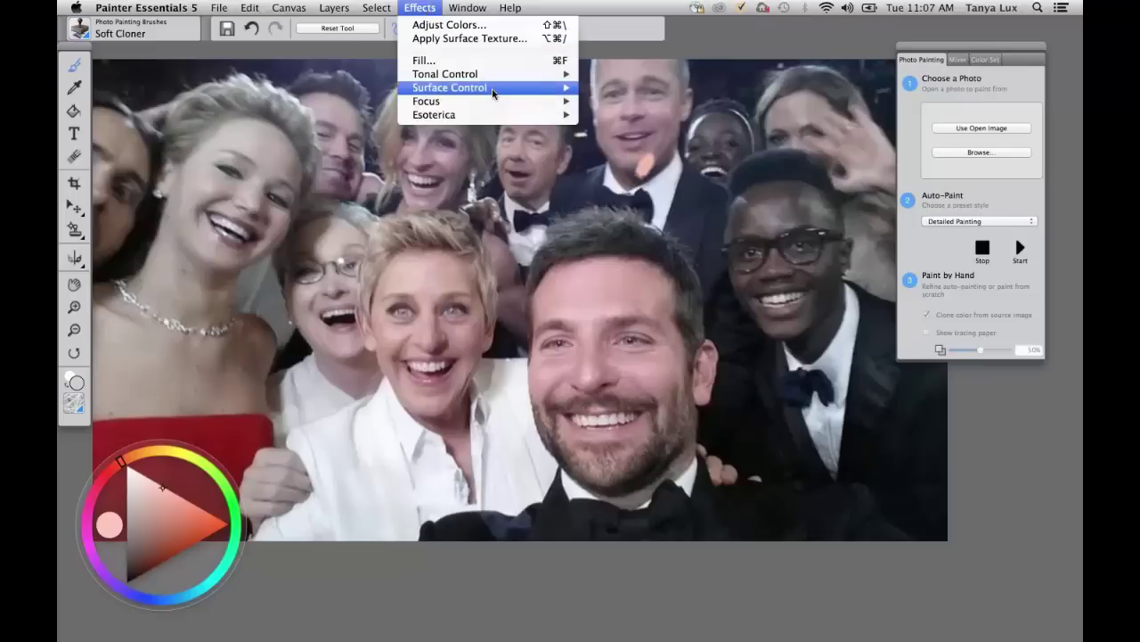
pyautogui.moveTo(493, 94)
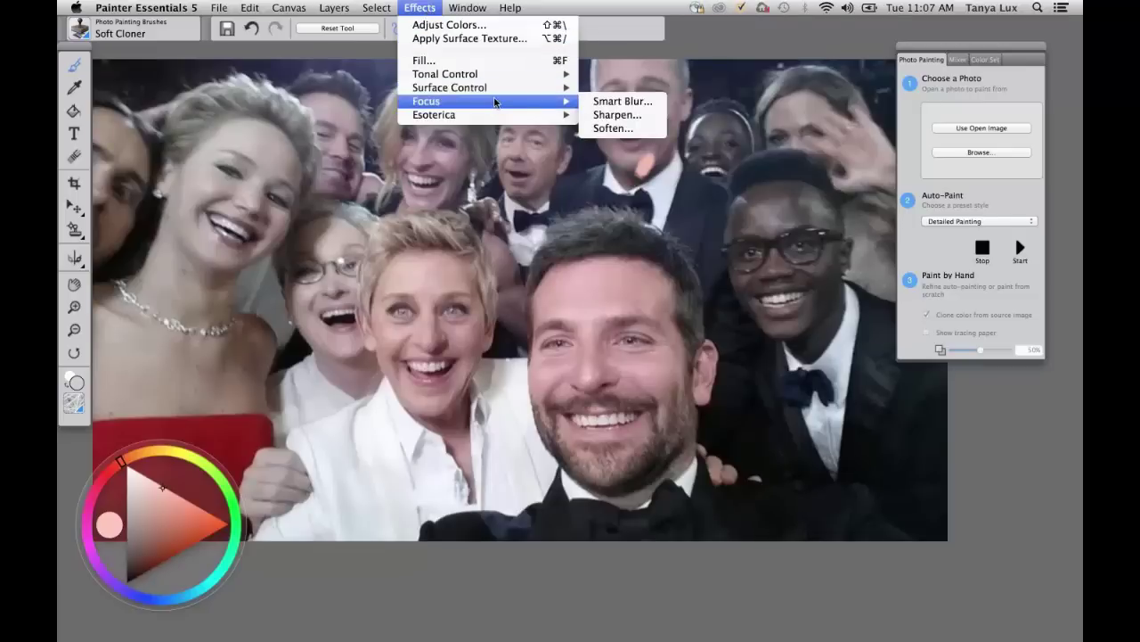
pyautogui.click(640, 116)
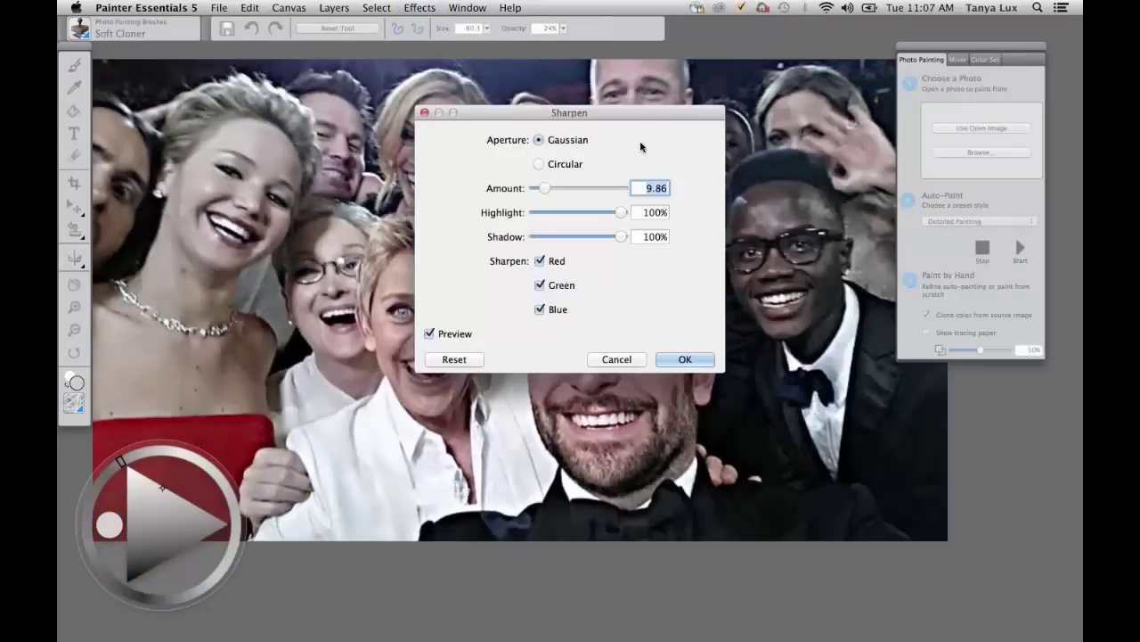
pyautogui.moveTo(708, 107); pyautogui.dragTo(873, 80)
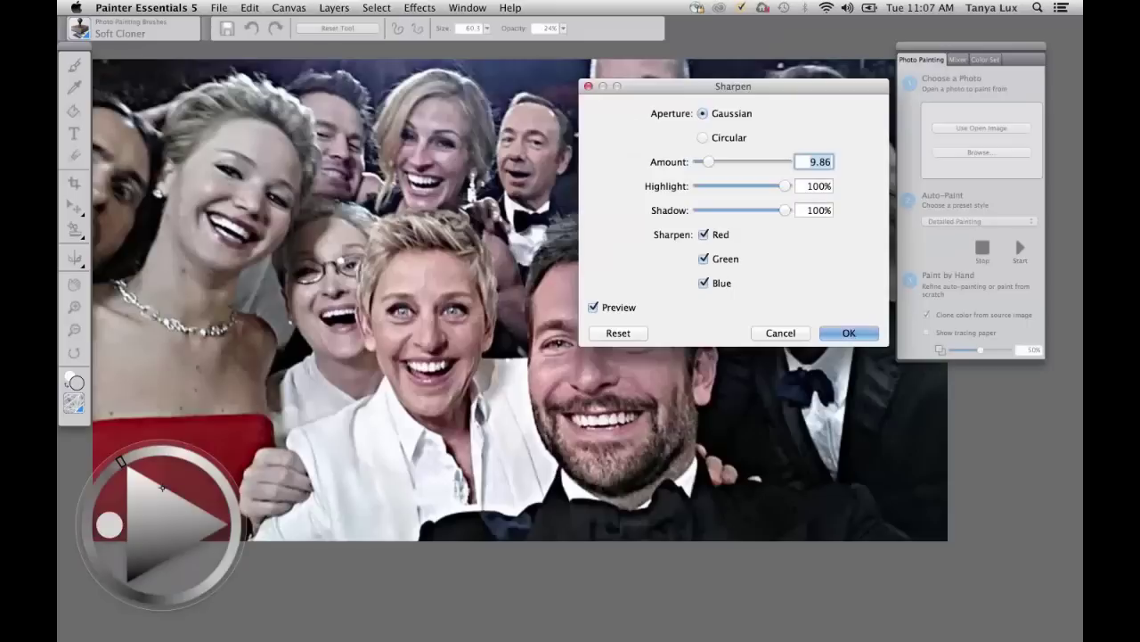
pyautogui.click(849, 332)
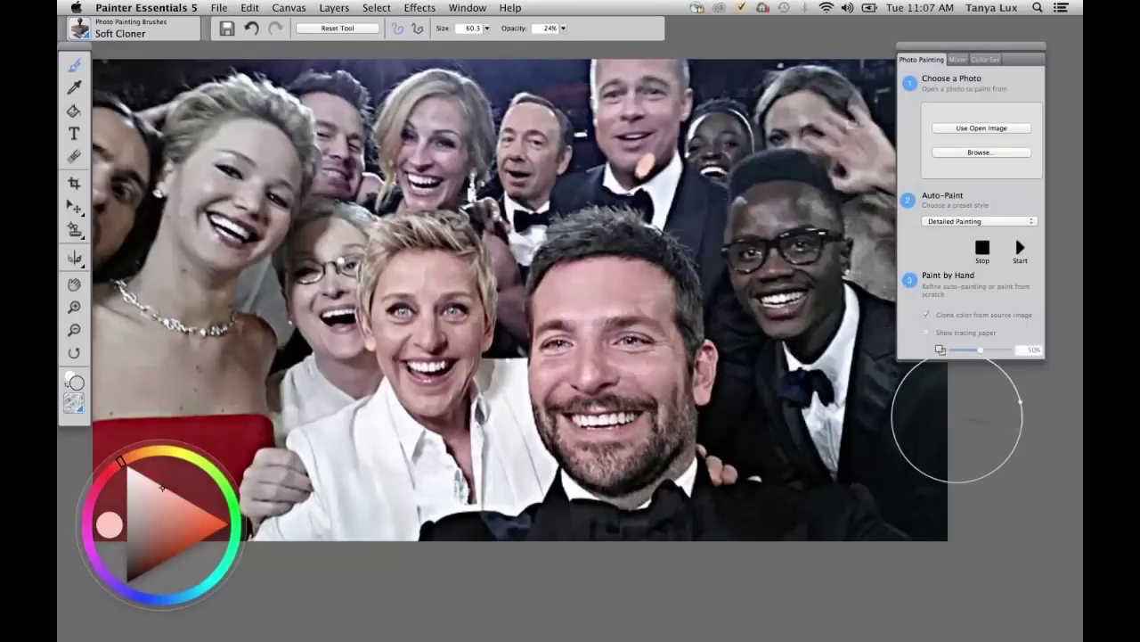
pyautogui.press('super+z')
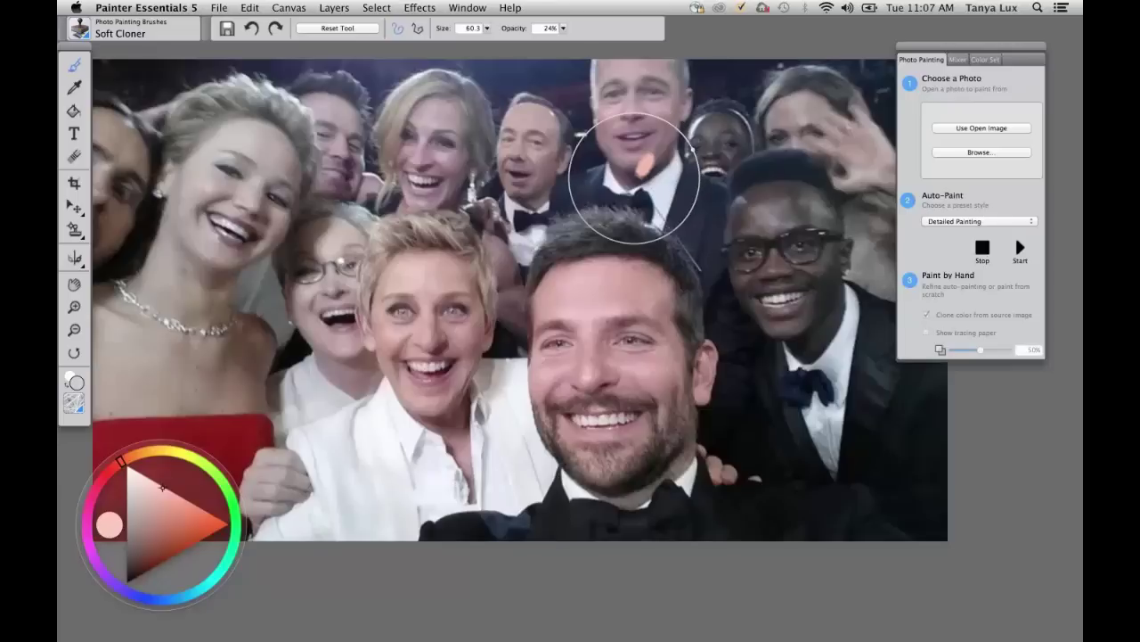
# Apply the Sharpen effect to the entire selfie photo, accepting the preset values
pyautogui.click(417, 8)
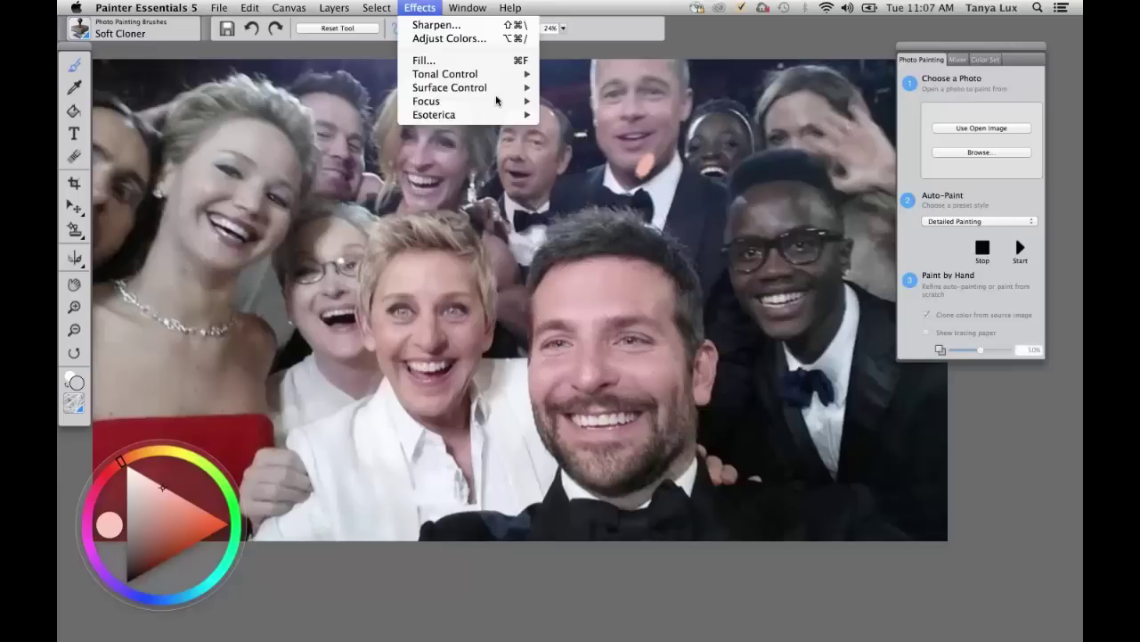
pyautogui.moveTo(499, 104)
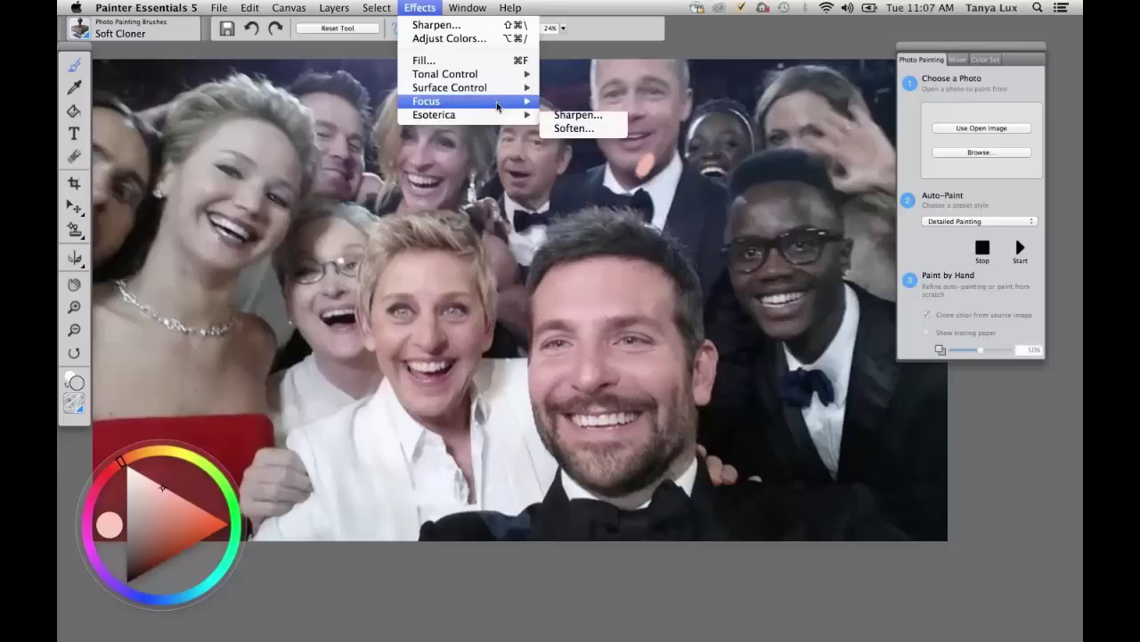
pyautogui.click(593, 119)
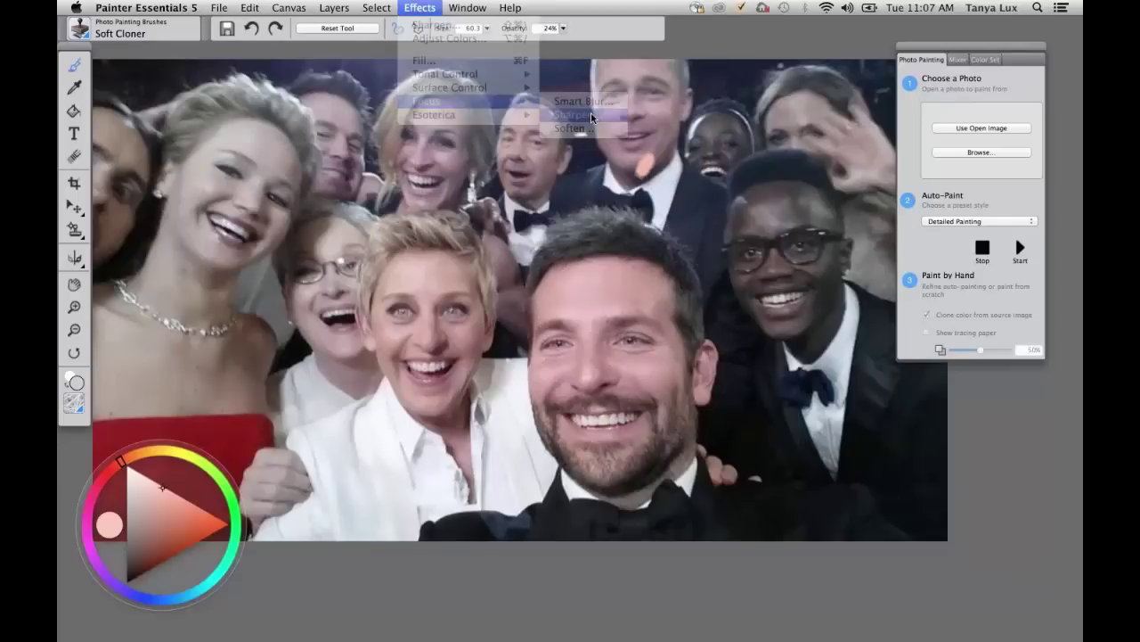
pyautogui.press('Return')
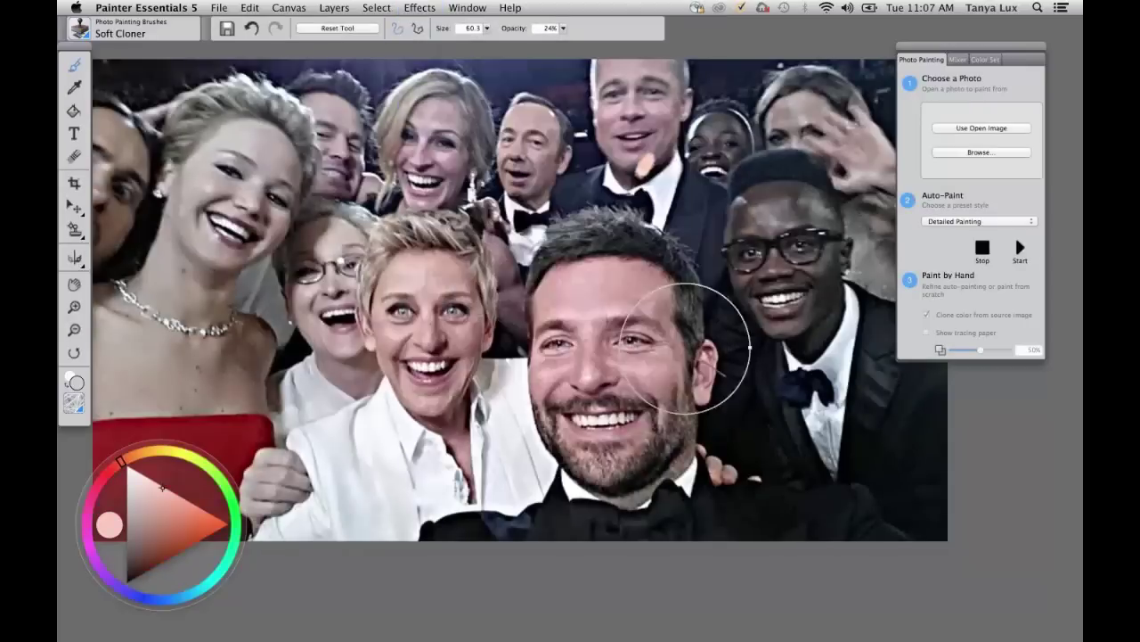
# Enlarge the photo's canvas by adding 100 pixels to the top, left, bottom and right
pyautogui.click(289, 8)
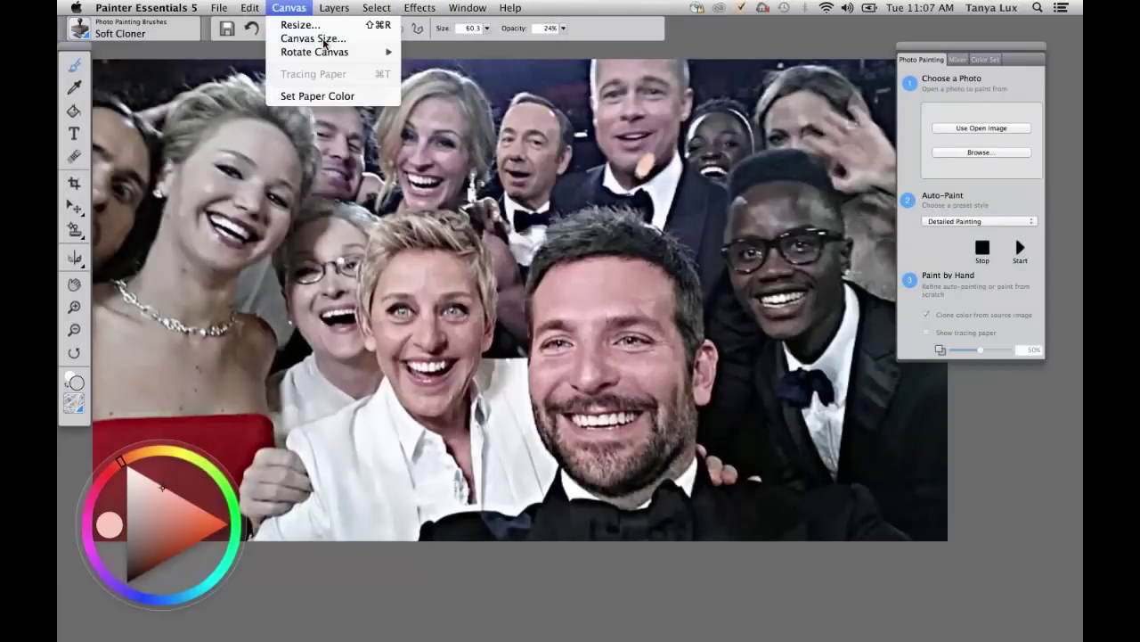
pyautogui.click(318, 40)
pyautogui.write('100')
pyautogui.press('Tab')
pyautogui.write('100')
pyautogui.press('Tab')
pyautogui.write('100')
pyautogui.press('Tab')
pyautogui.write('100')
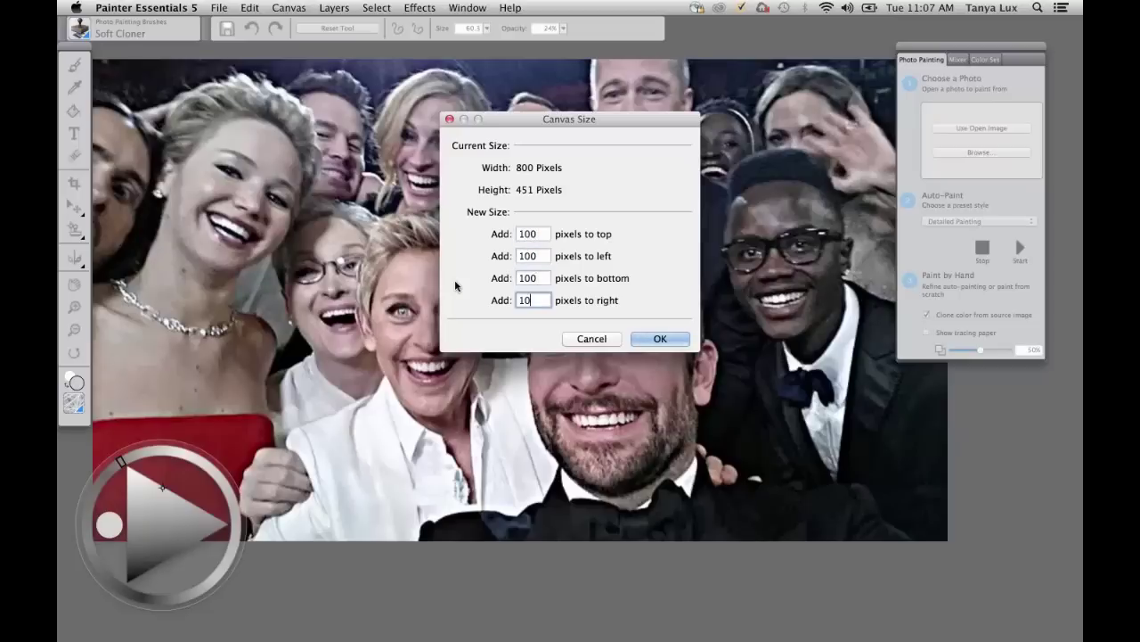
pyautogui.click(661, 339)
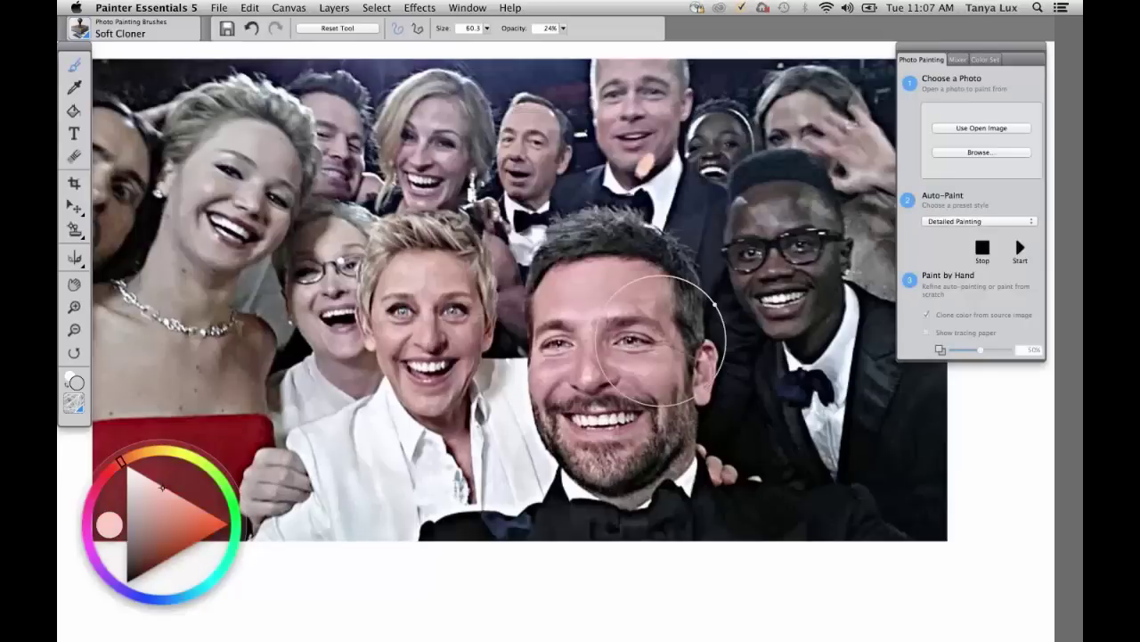
# Use the open selfie image as the painting source, choose to save its changes, and cancel the JPEG quality options
pyautogui.press('super+minus')
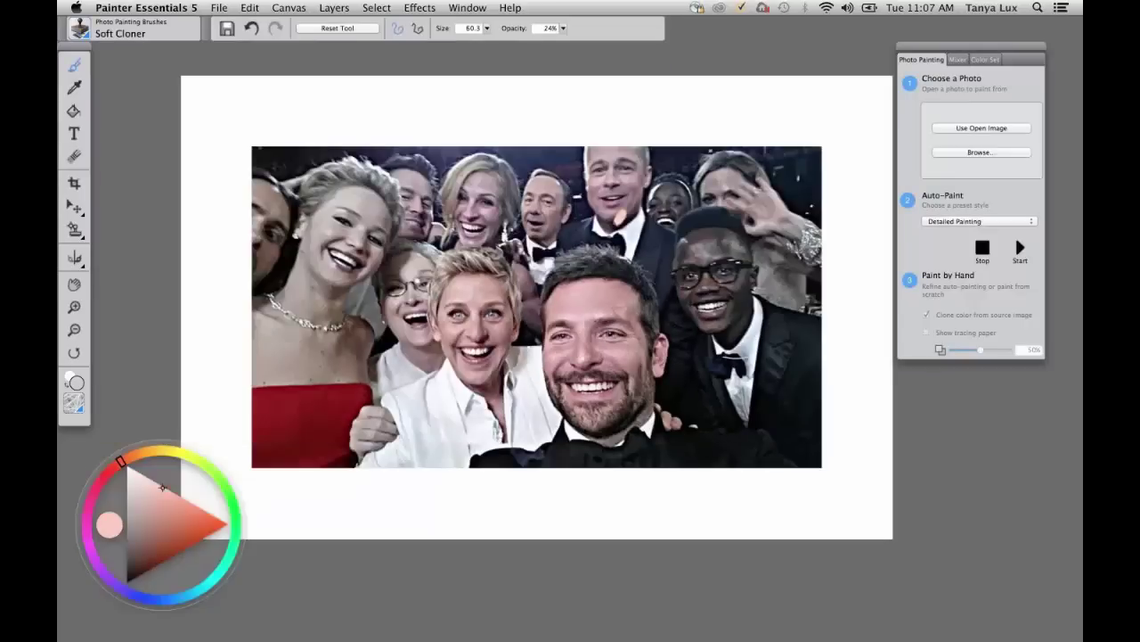
pyautogui.click(982, 128)
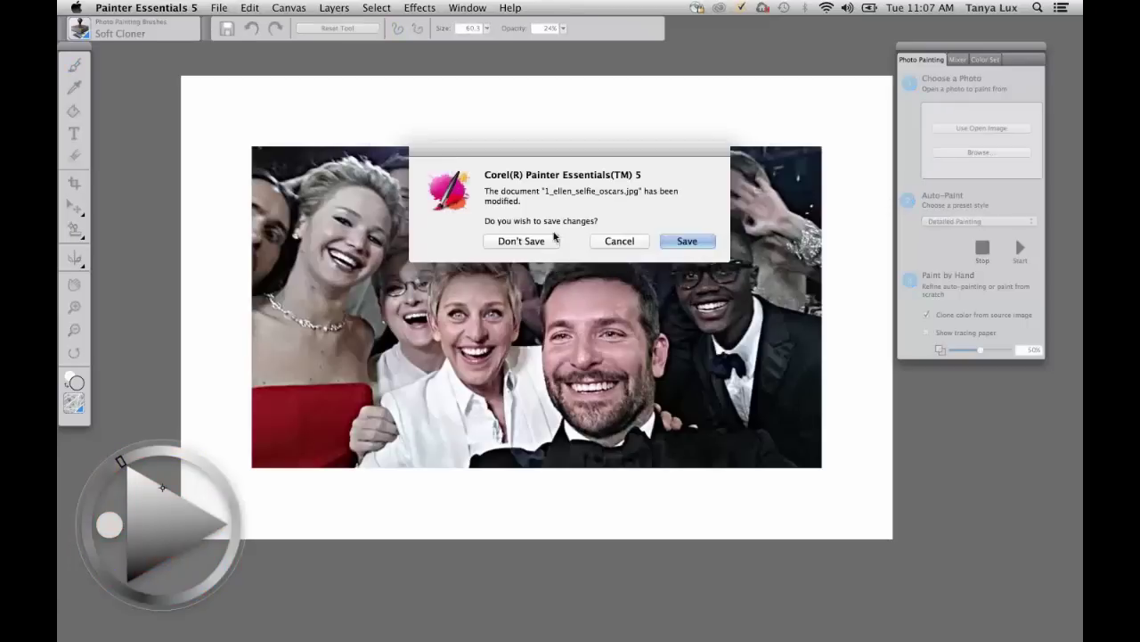
pyautogui.click(685, 248)
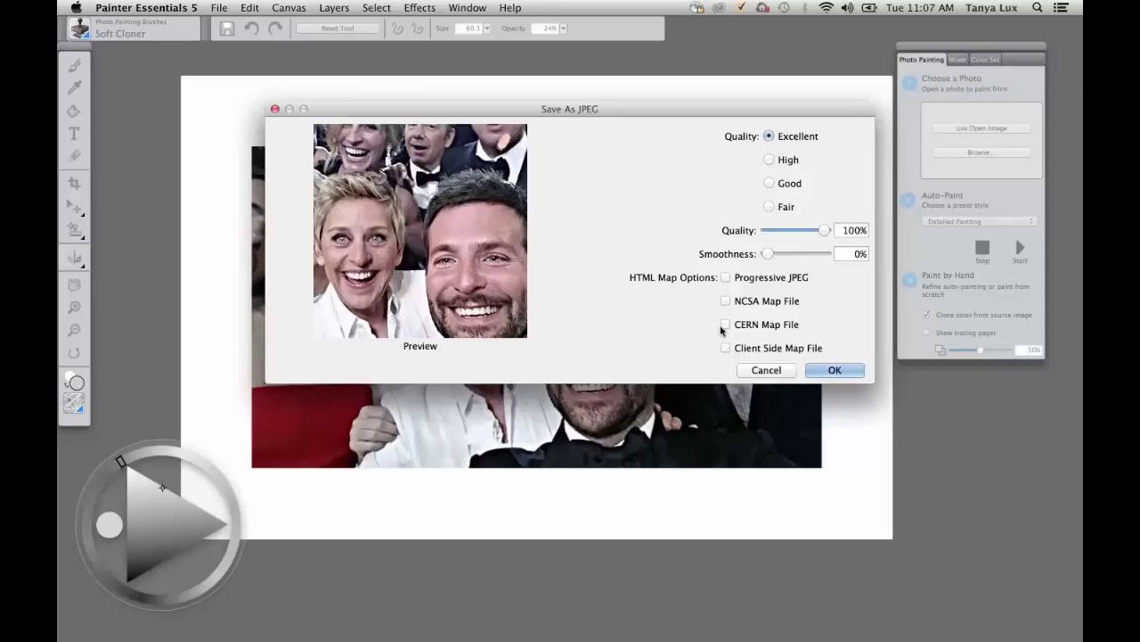
pyautogui.click(782, 371)
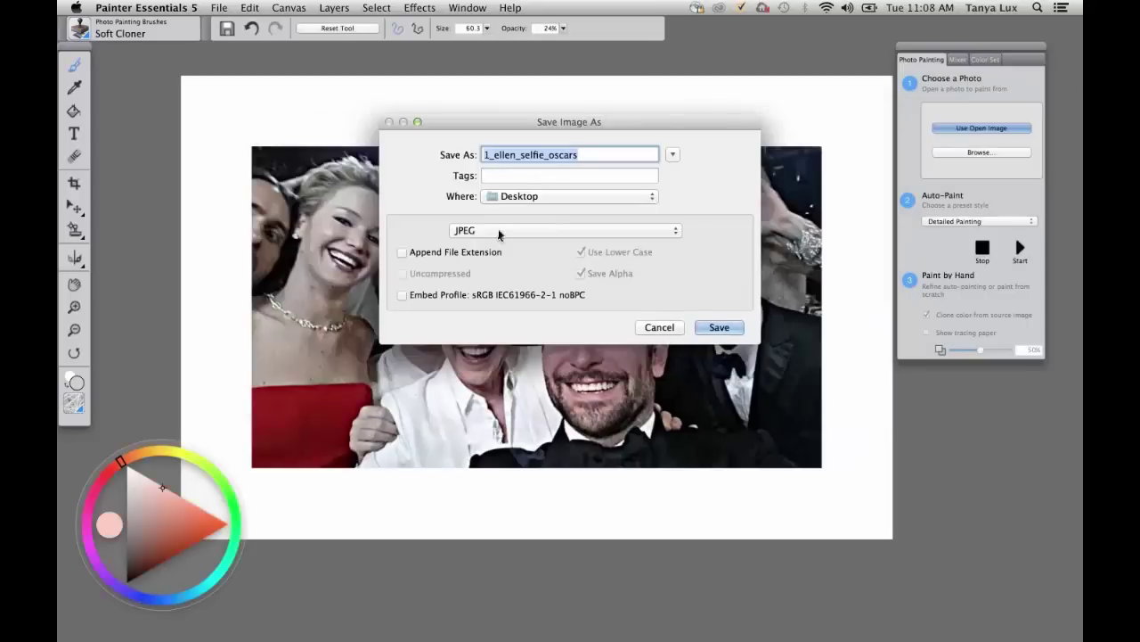
# Save the prepared photo to the Desktop as 1_ellen_selfie_oscars in uncompressed Painter RIFF format
pyautogui.click(499, 234)
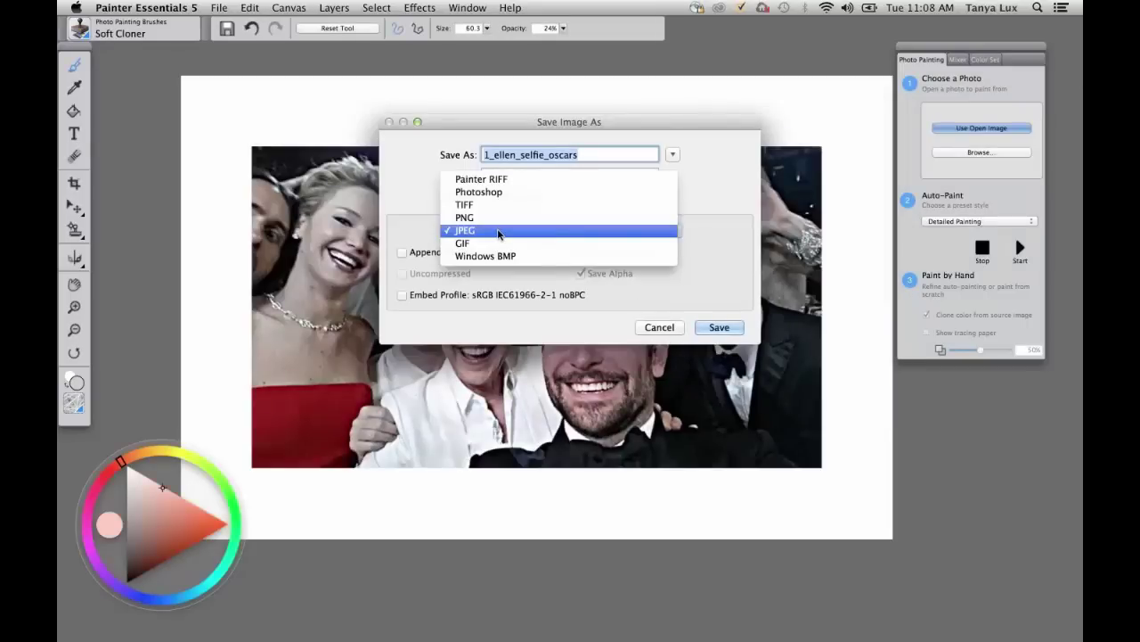
pyautogui.click(517, 180)
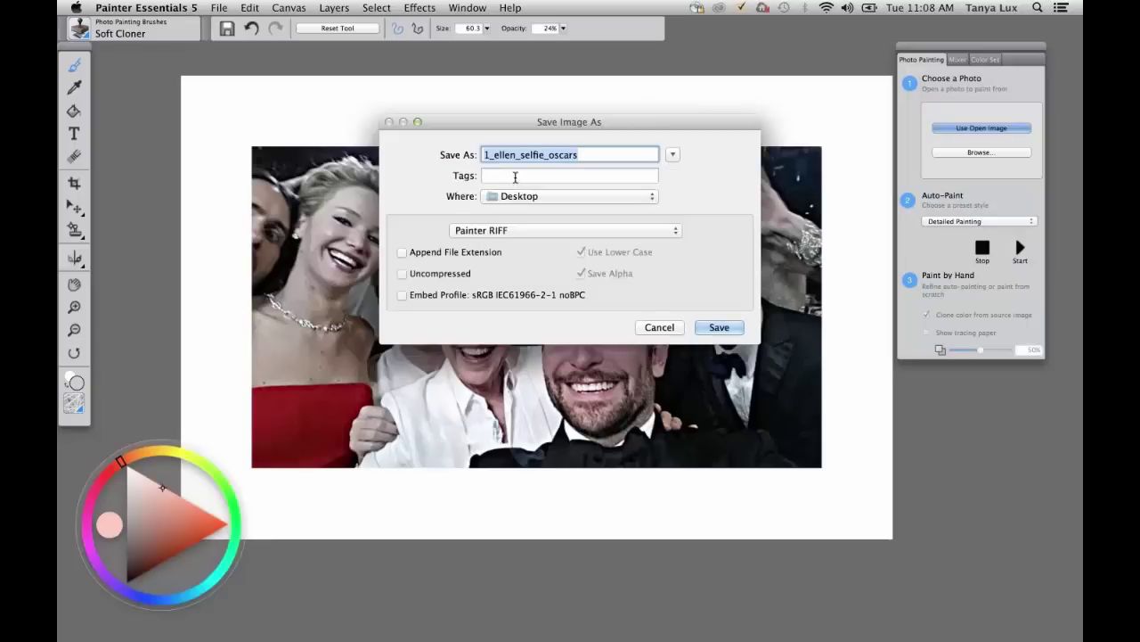
pyautogui.moveTo(609, 121); pyautogui.dragTo(647, 76)
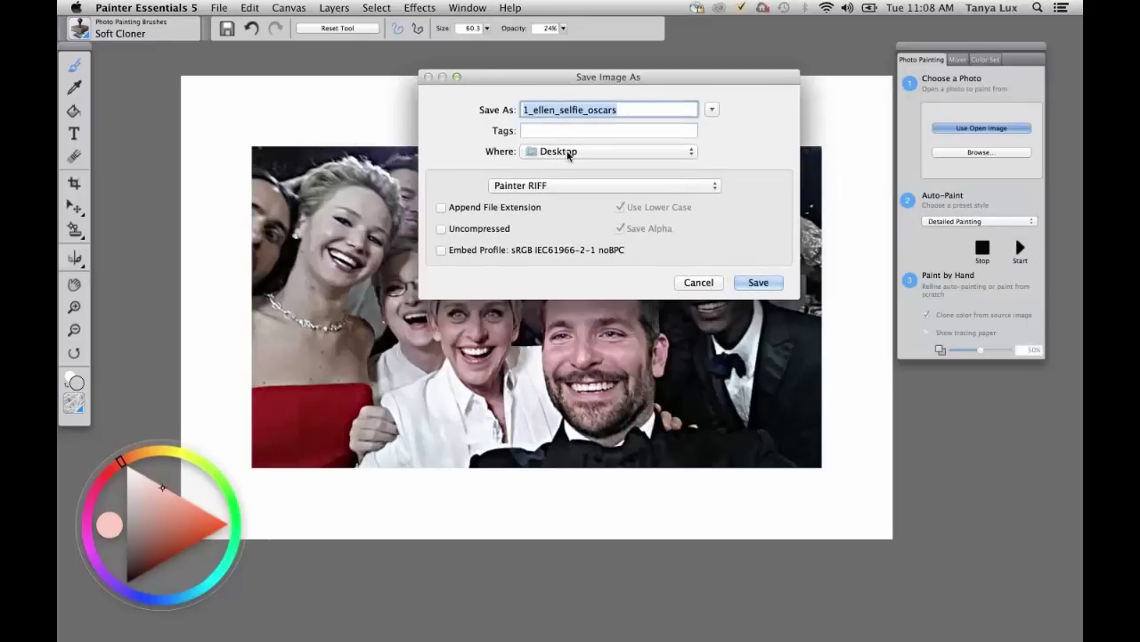
pyautogui.click(442, 228)
pyautogui.click(584, 185)
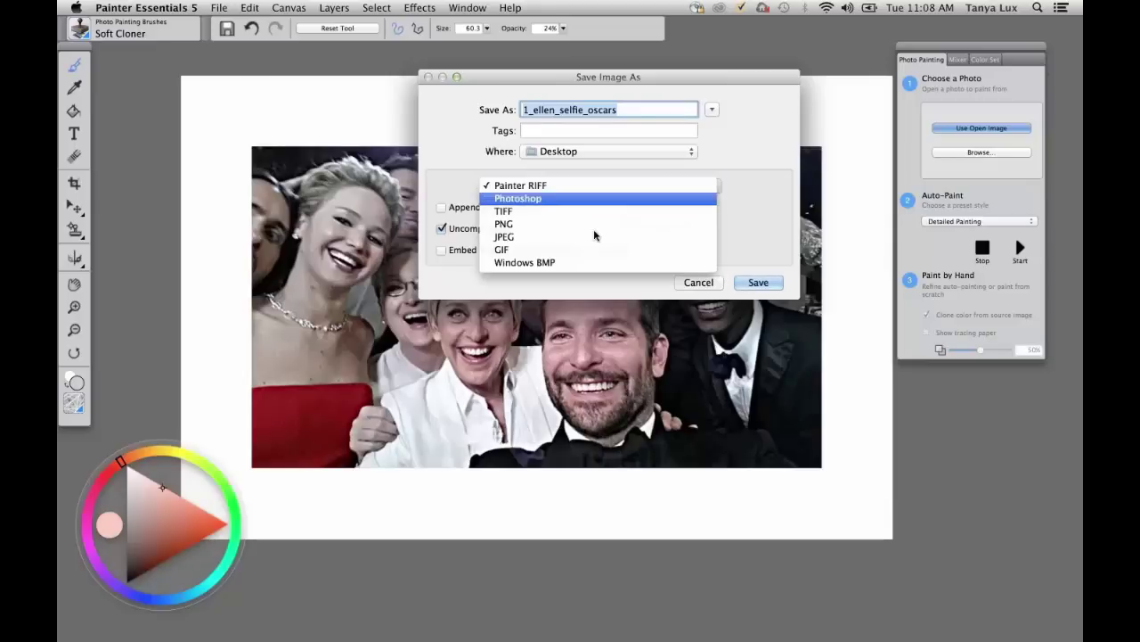
pyautogui.click(598, 176)
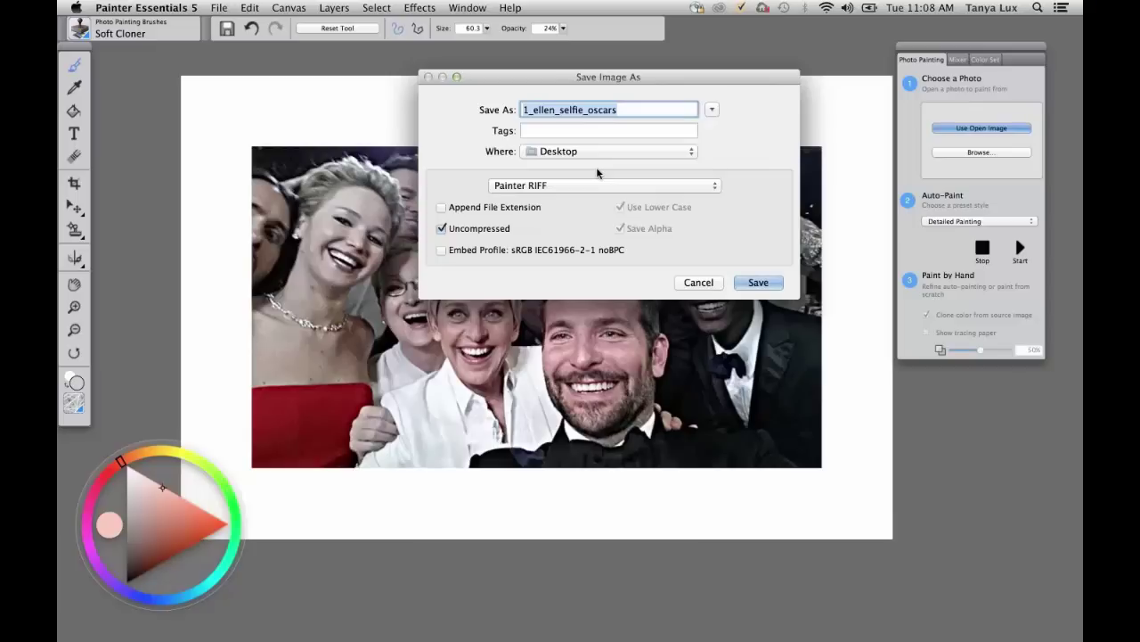
pyautogui.click(757, 282)
# Auto-paint the selfie with the Detailed Painting style and save it to the Desktop as 1_ellen_selfie_oscars_Painting in uncompressed Painter RIFF format
pyautogui.click(1020, 252)
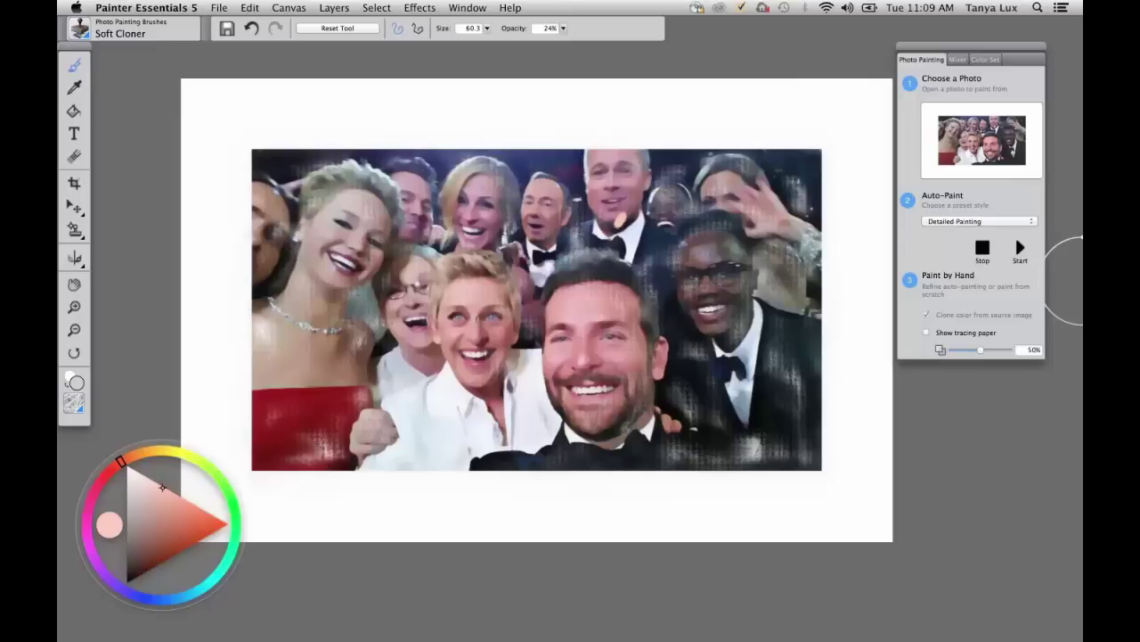
pyautogui.click(219, 9)
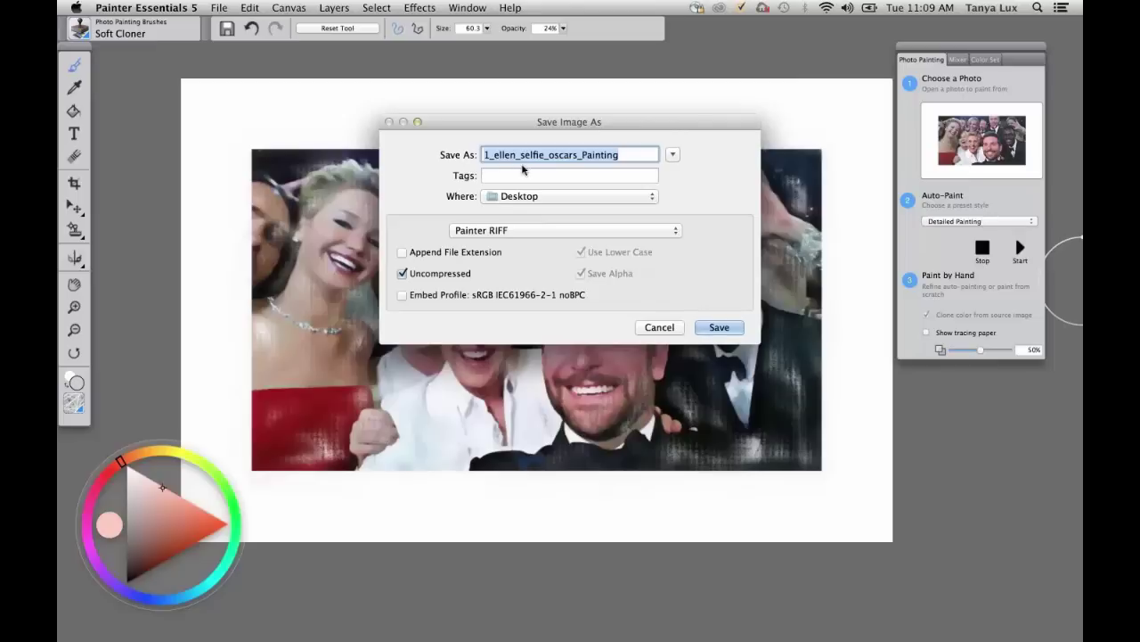
pyautogui.click(720, 327)
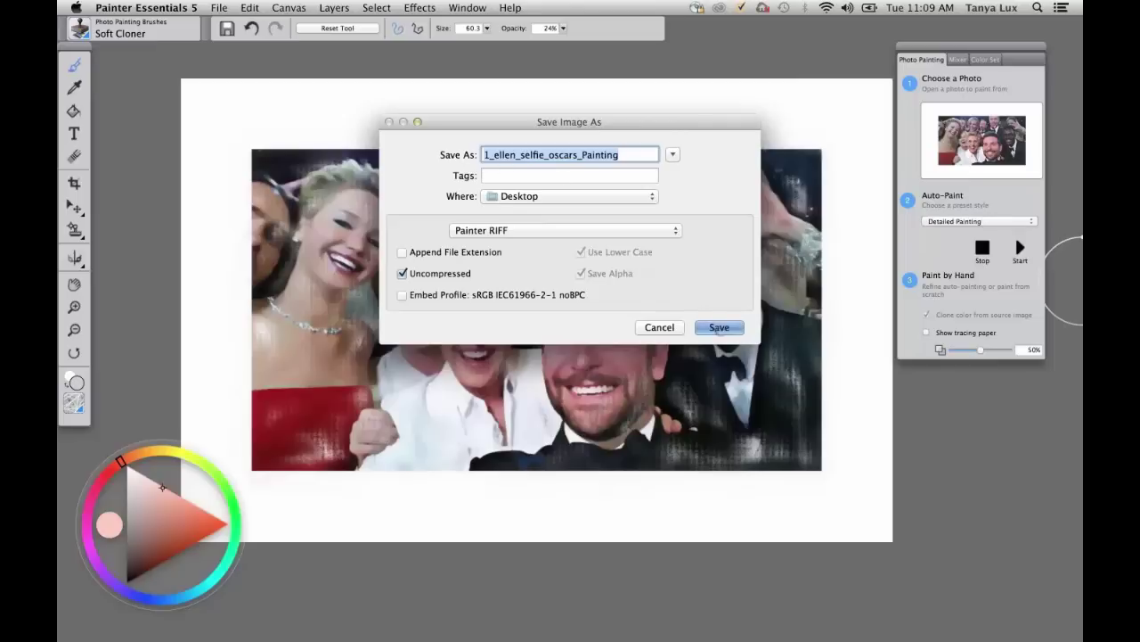
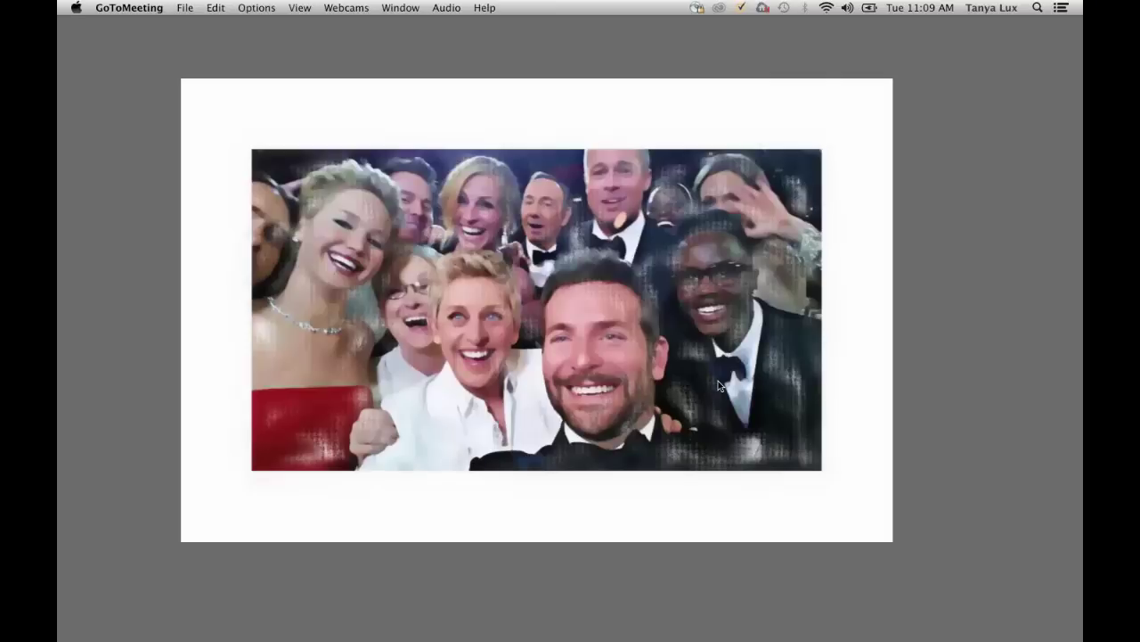
# Return to the painting program and close the selfie painting without saving it again
pyautogui.click(927, 338)
pyautogui.click(301, 106)
pyautogui.click(218, 8)
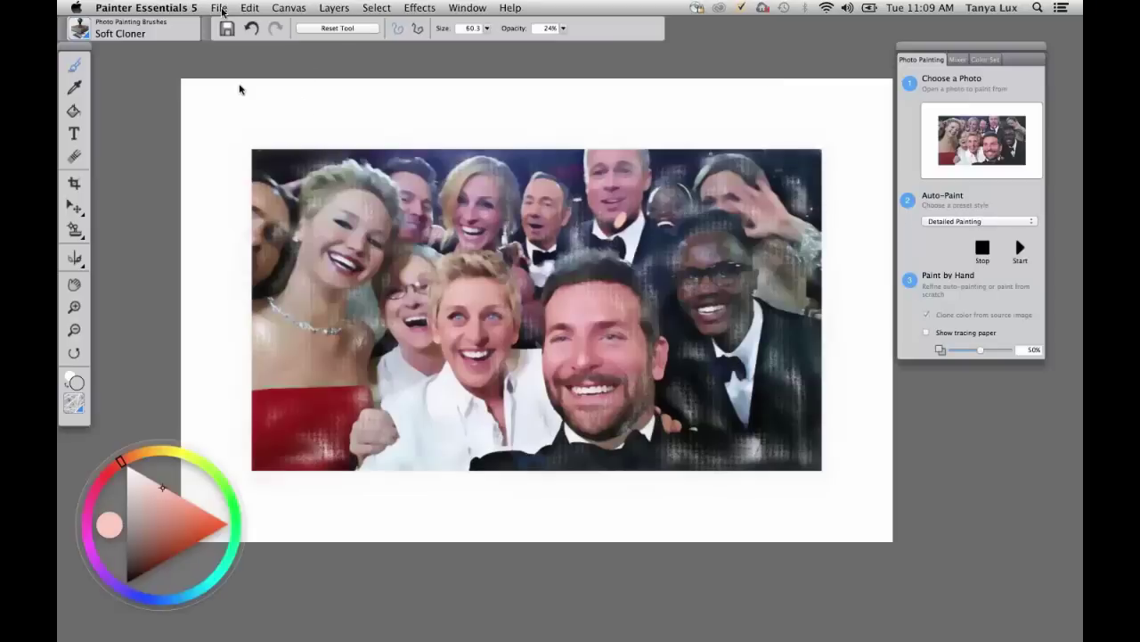
pyautogui.click(237, 80)
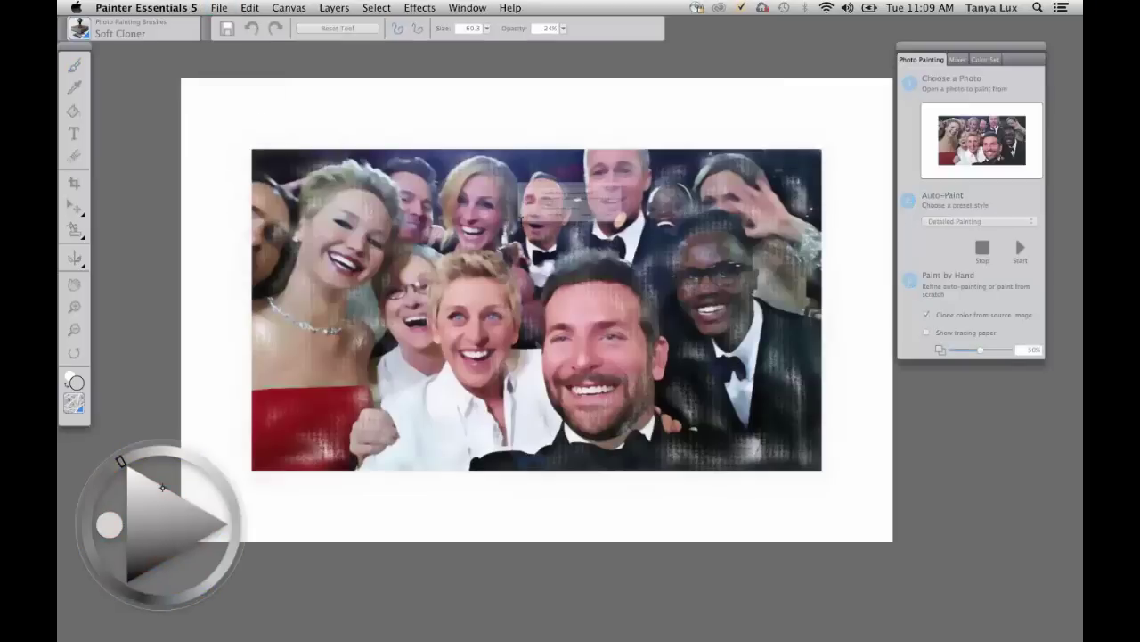
pyautogui.click(517, 245)
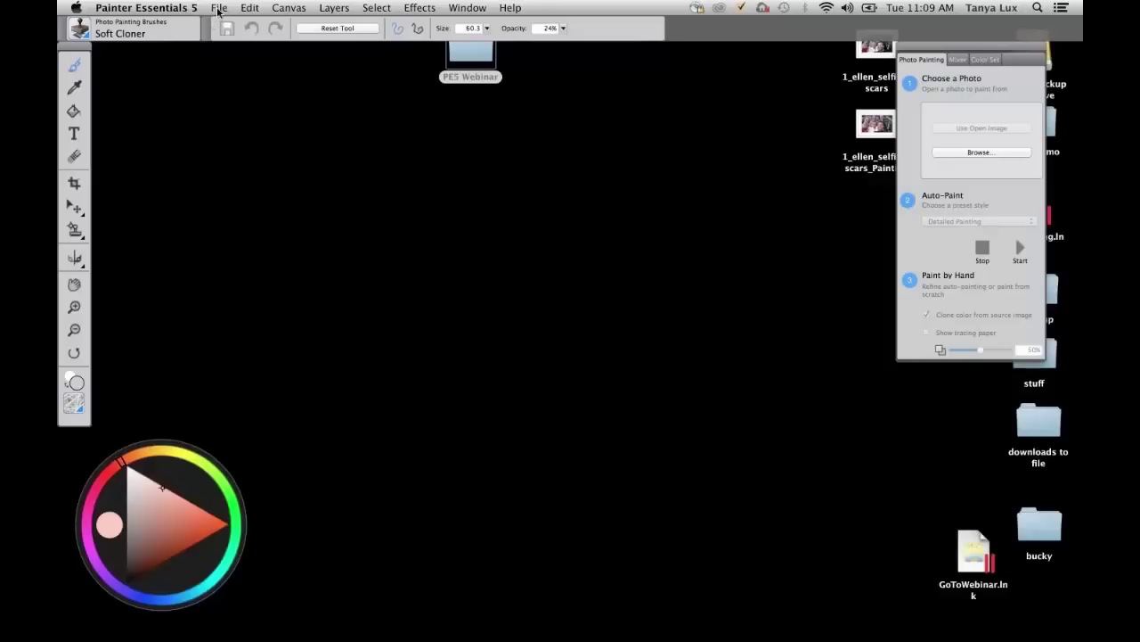
# Open the 2_Couple_S photo from the PES Webinar folder
pyautogui.click(219, 8)
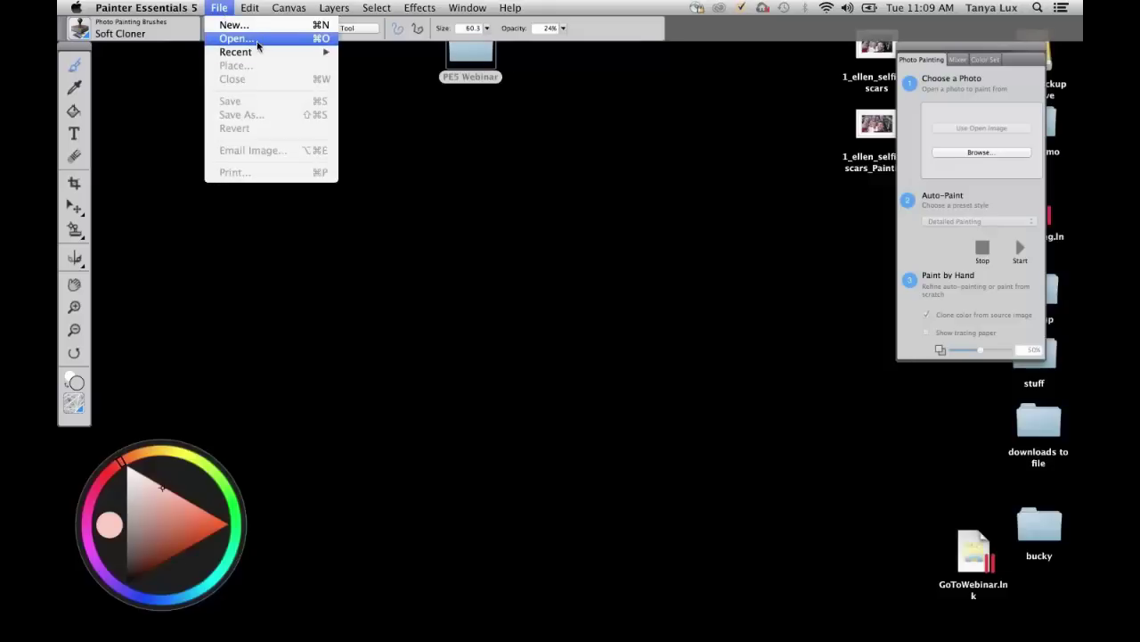
pyautogui.click(255, 40)
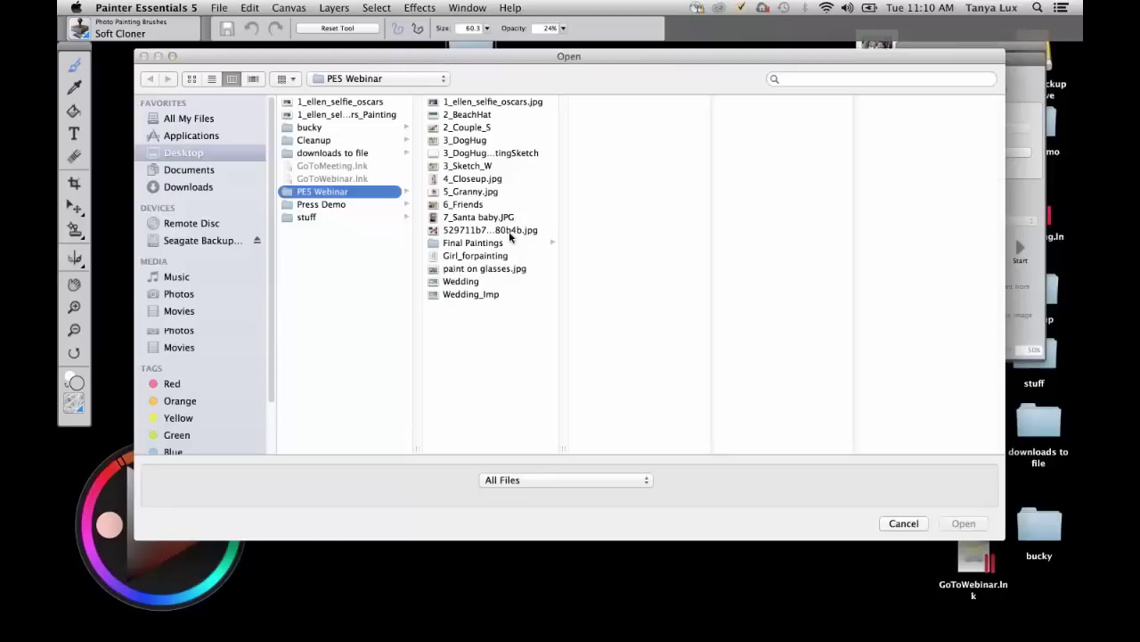
pyautogui.click(475, 128)
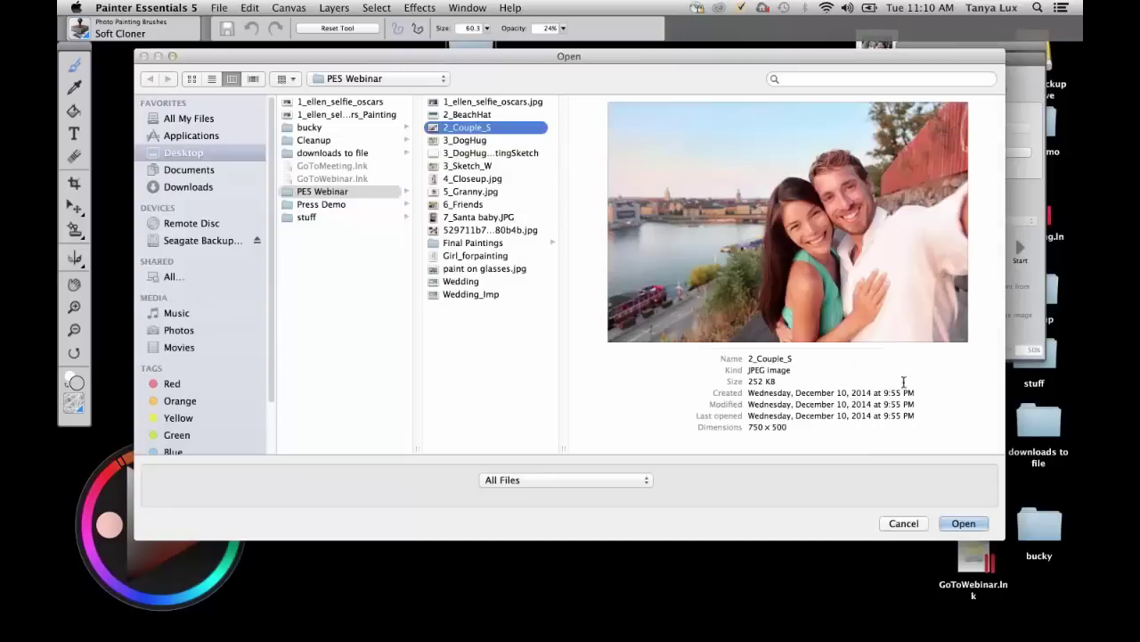
pyautogui.click(970, 522)
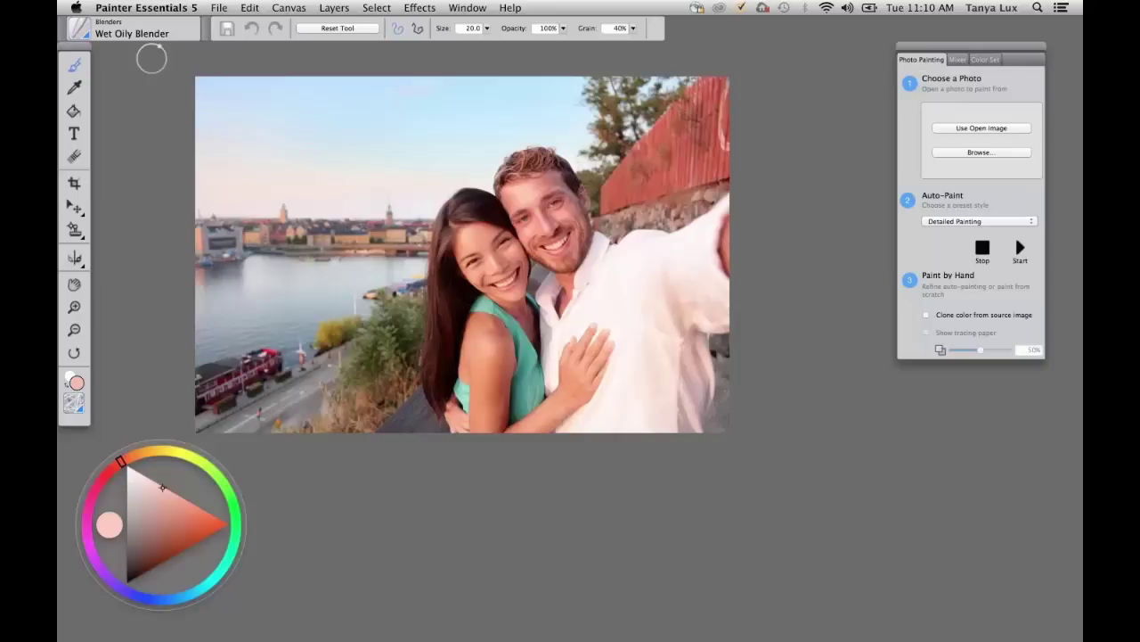
# Examine the brush variants in the Acrylics & Oils, Airbrushes and Artists categories of the brush library
pyautogui.click(80, 29)
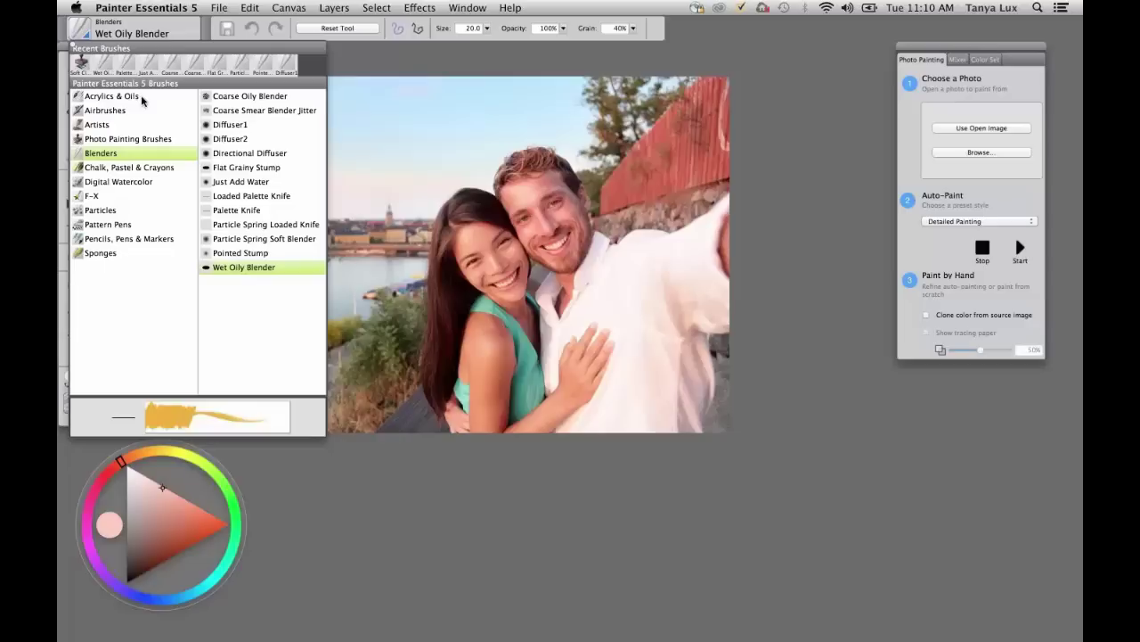
pyautogui.click(138, 97)
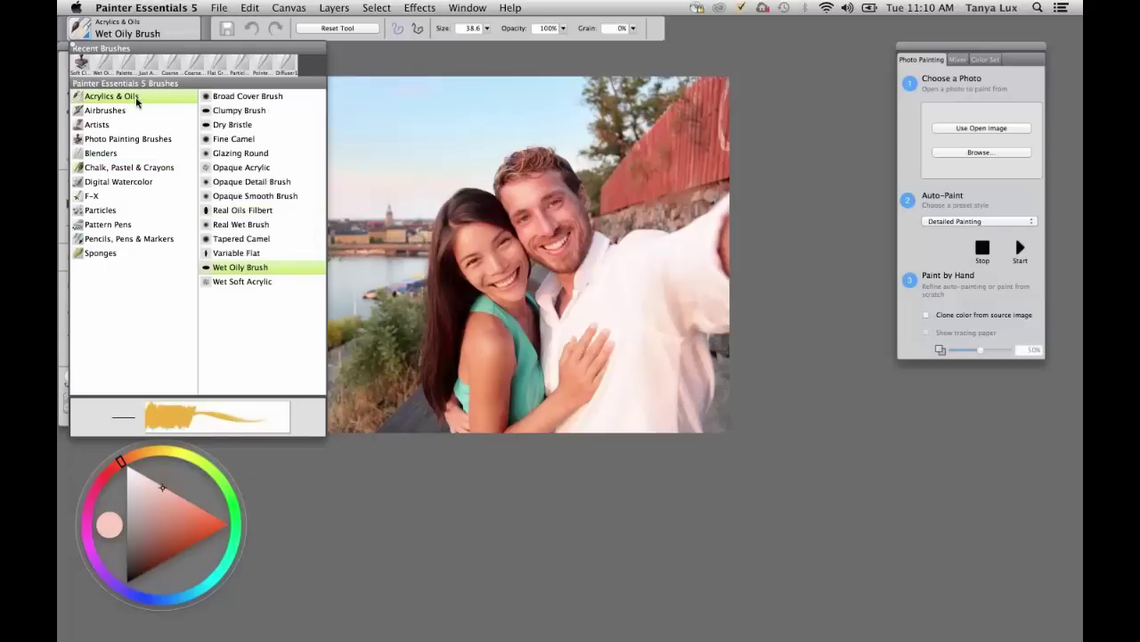
pyautogui.click(117, 110)
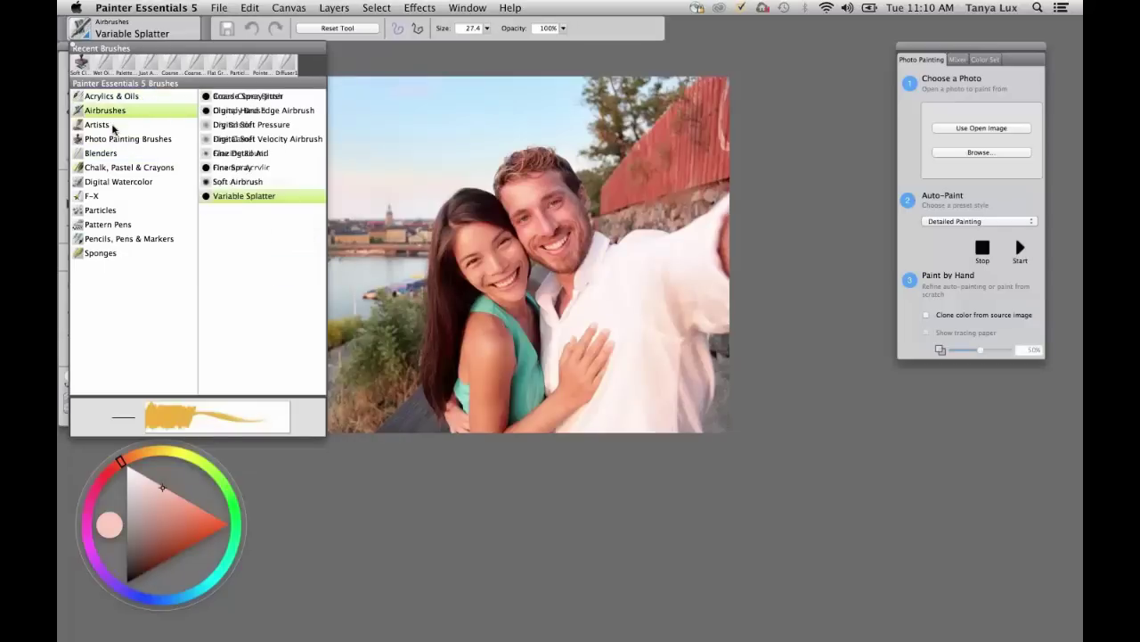
pyautogui.click(116, 125)
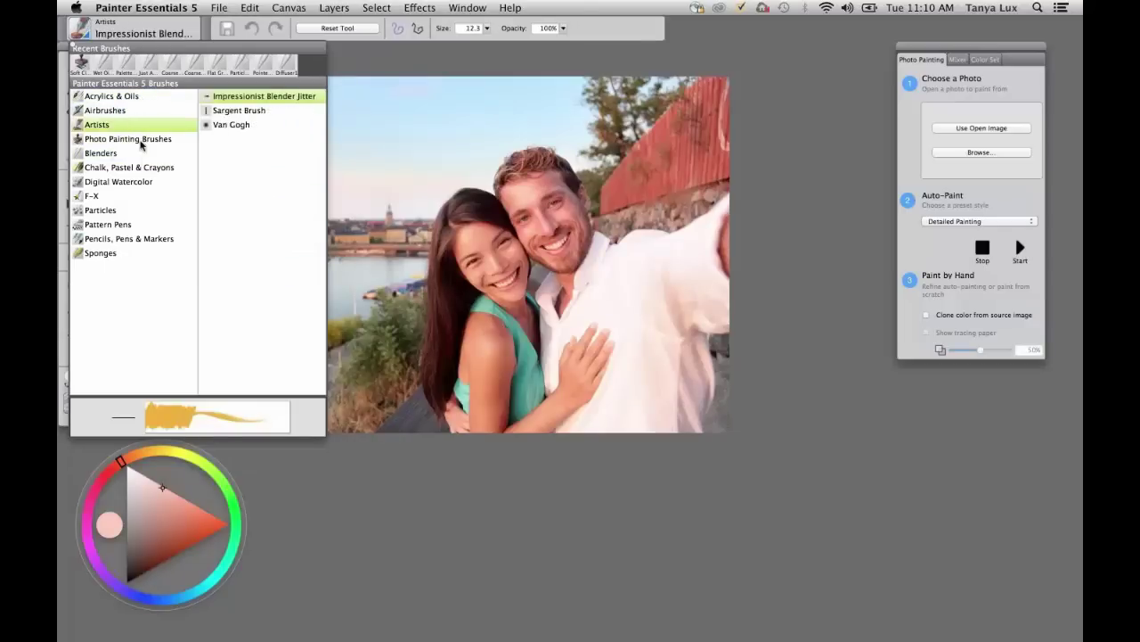
pyautogui.click(144, 139)
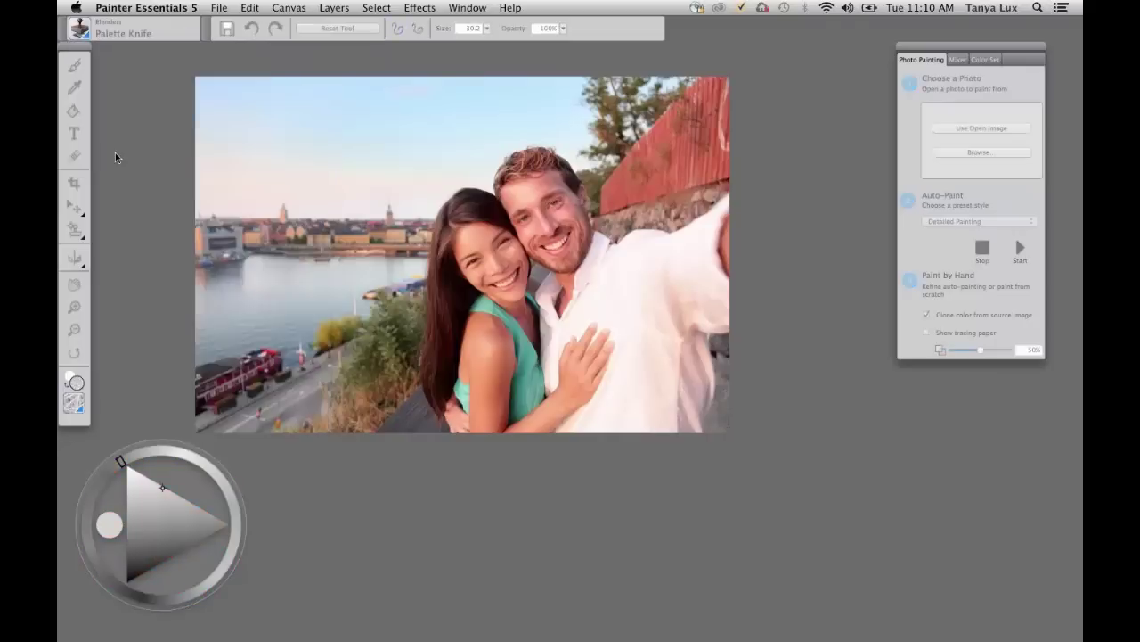
pyautogui.click(684, 234)
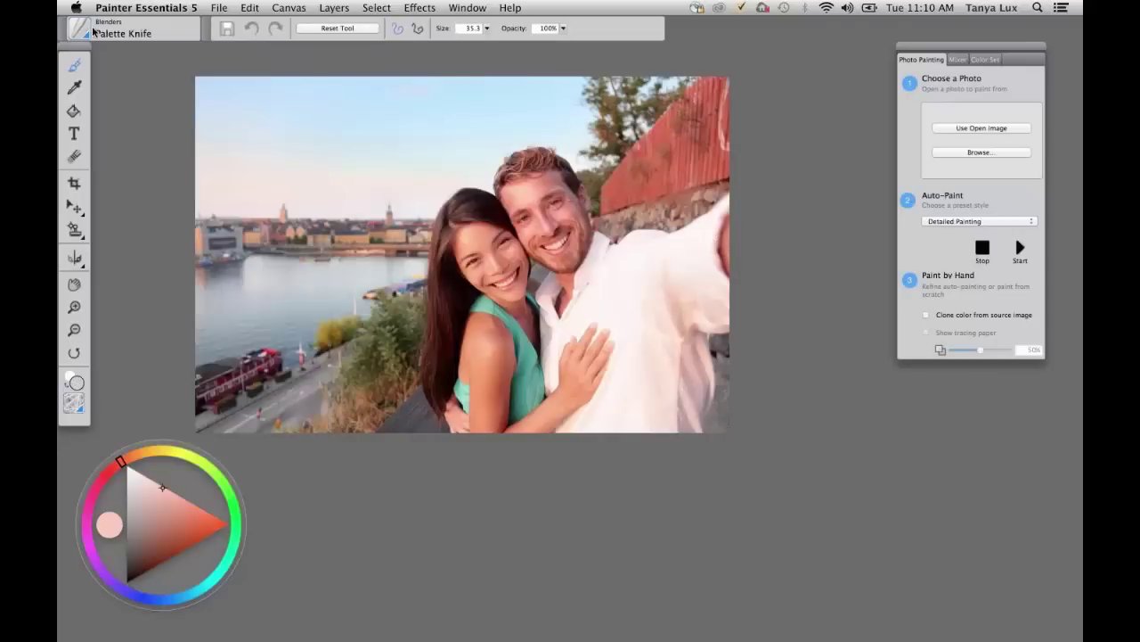
pyautogui.press('super+b')
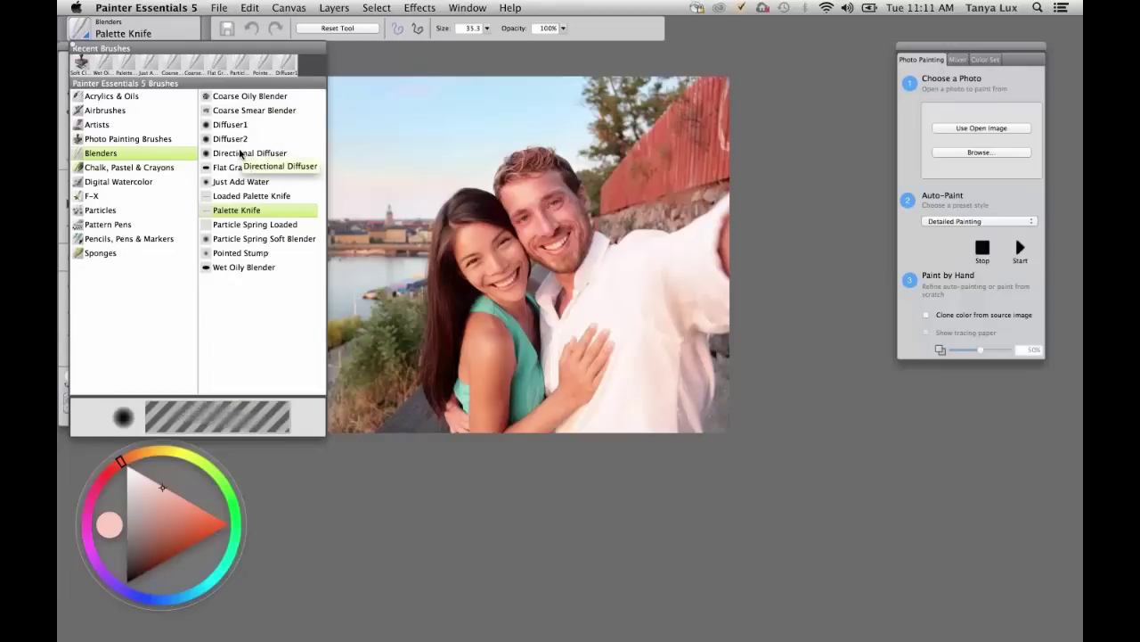
# Look through the Artists brushes, and switch to the Square Hard Pastel in the Chalk, Pastel & Crayons category
pyautogui.click(107, 128)
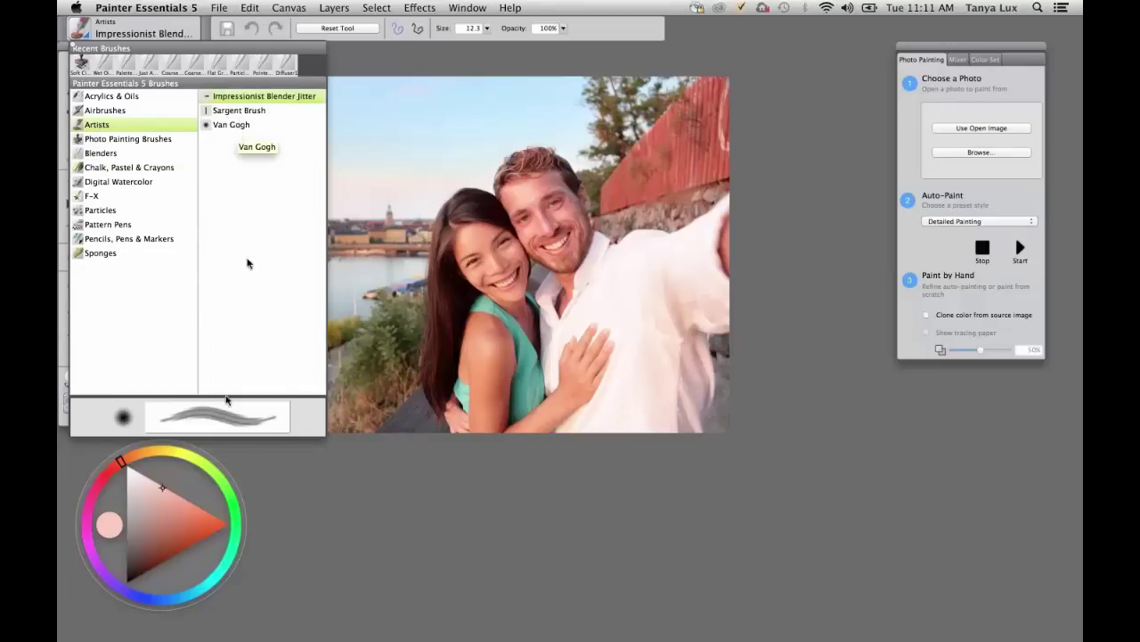
pyautogui.click(115, 168)
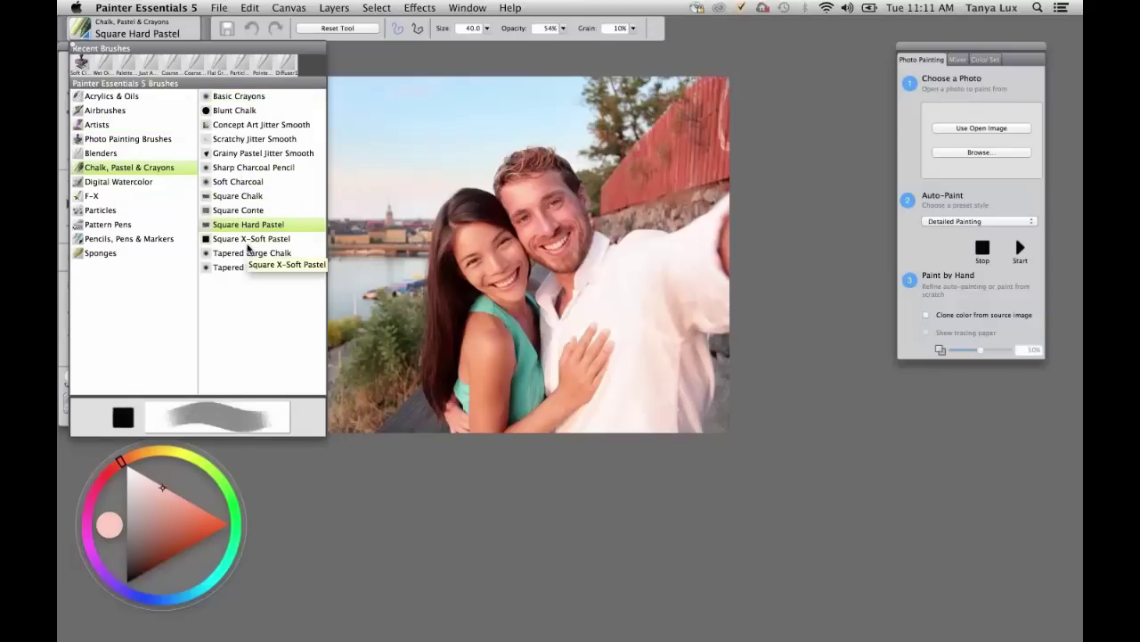
pyautogui.click(348, 64)
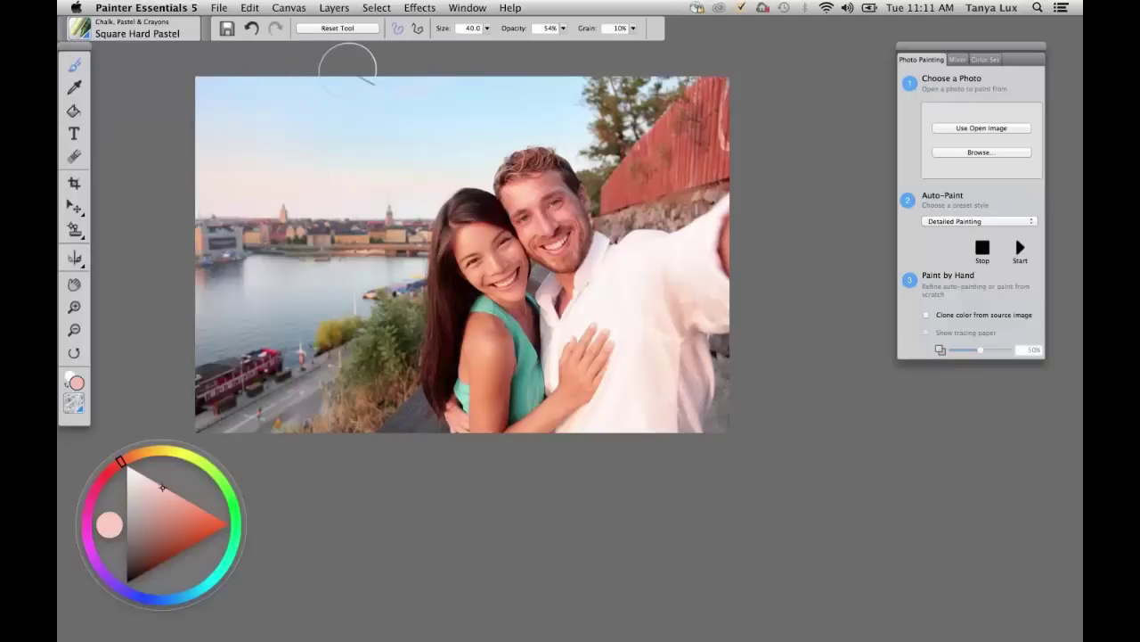
pyautogui.click(89, 36)
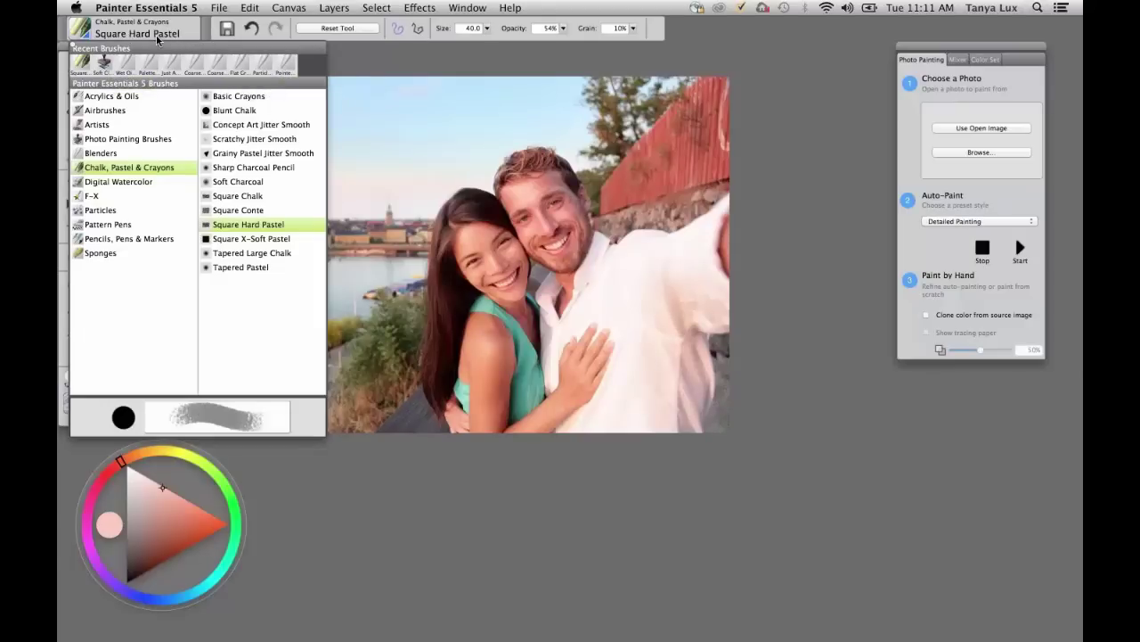
# Move the floating toolbox next to the photo and back to its original place, and show the selection tool variants
pyautogui.click(211, 32)
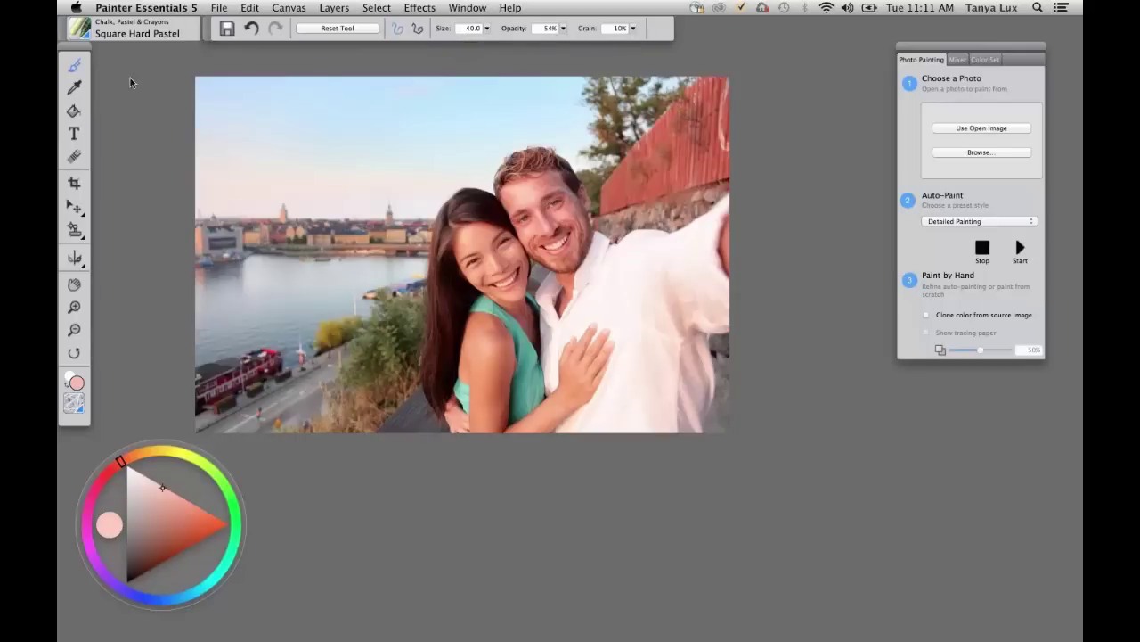
pyautogui.moveTo(78, 54); pyautogui.dragTo(169, 91)
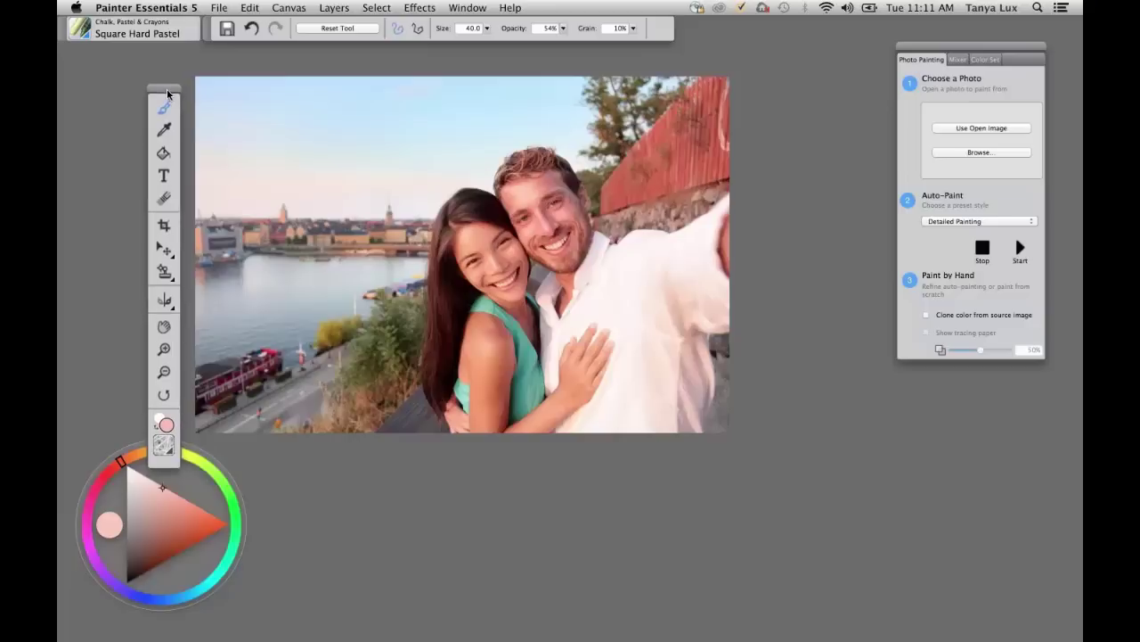
pyautogui.moveTo(169, 91); pyautogui.dragTo(66, 52)
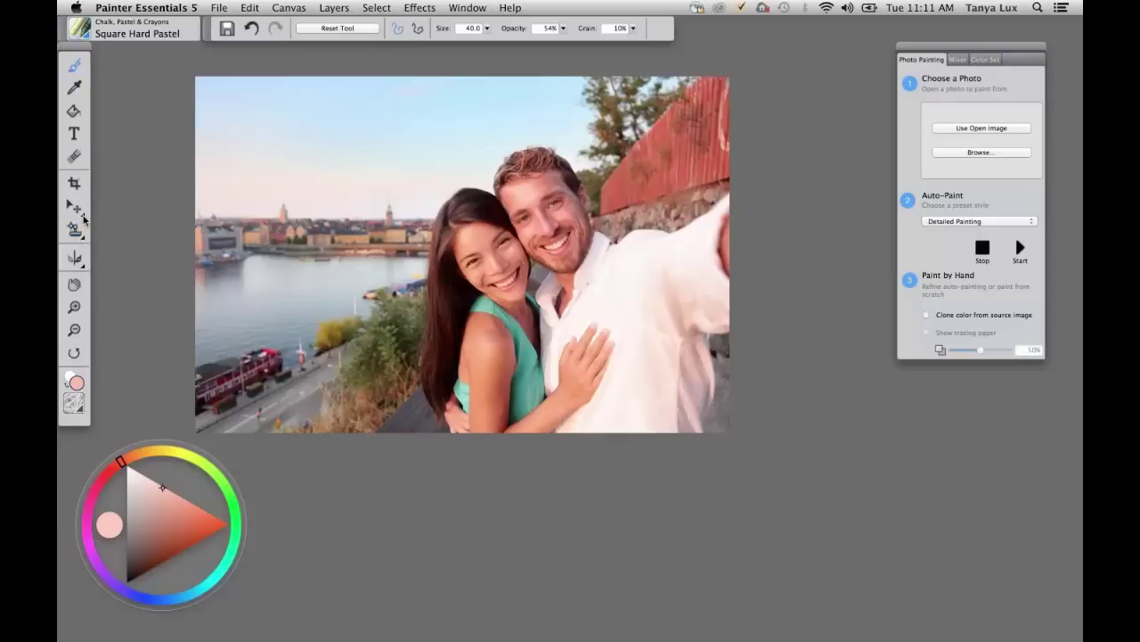
pyautogui.click(82, 218)
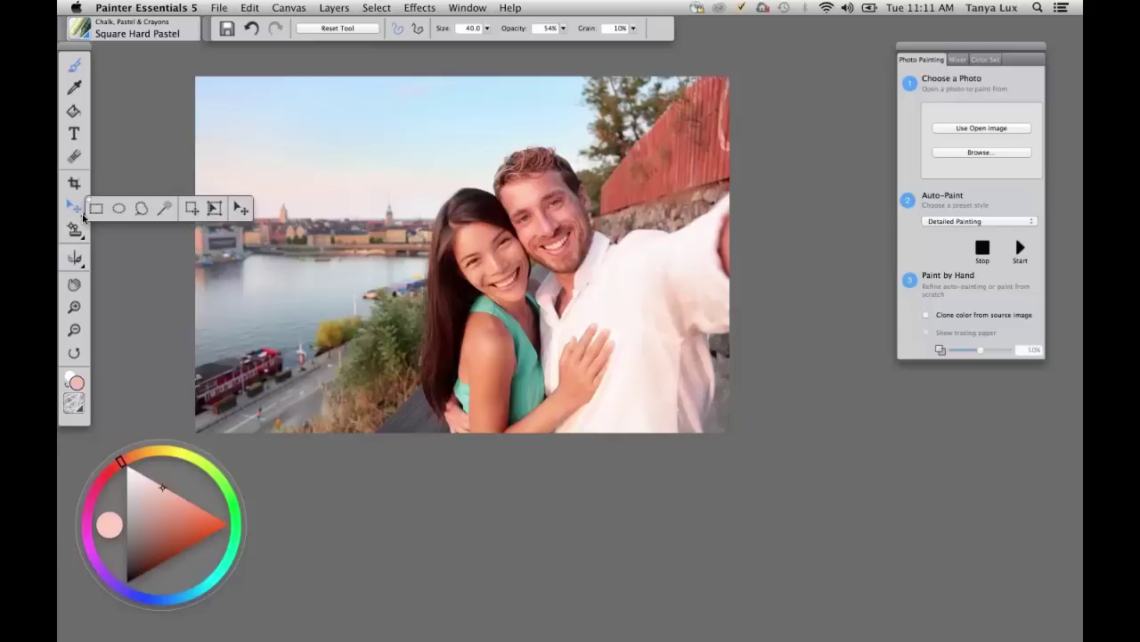
# Choose the Layer Adjuster tool, try the colour wheel over the photo at a larger size, and return it smaller below the toolbox
pyautogui.click(78, 210)
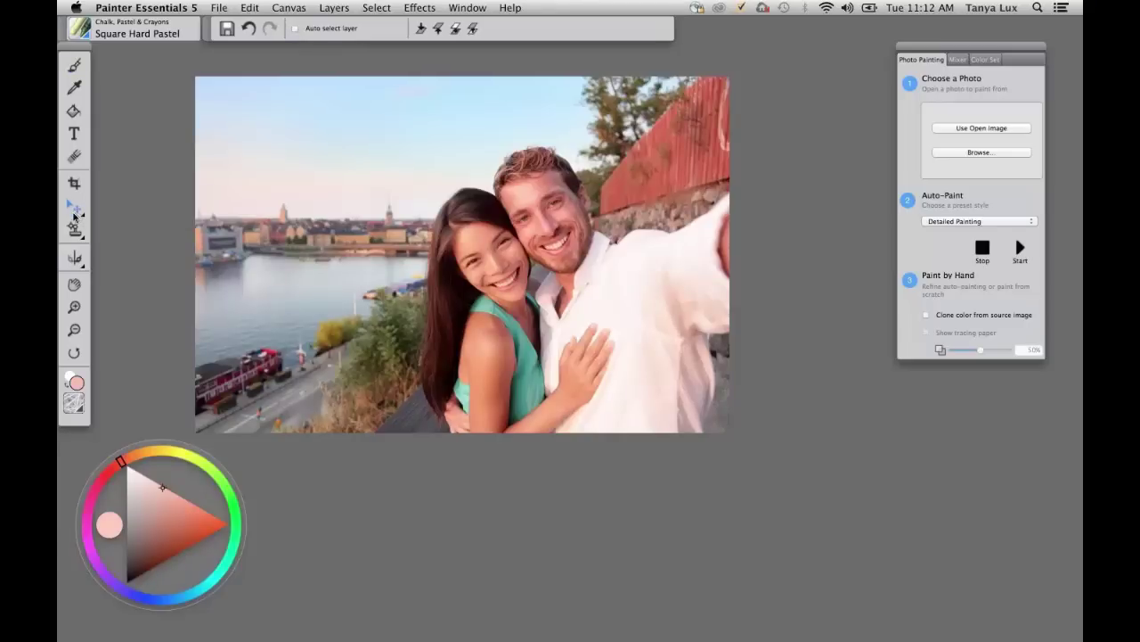
pyautogui.moveTo(205, 441); pyautogui.dragTo(401, 168)
pyautogui.moveTo(583, 180); pyautogui.dragTo(213, 157)
pyautogui.moveTo(298, 148); pyautogui.dragTo(344, 157)
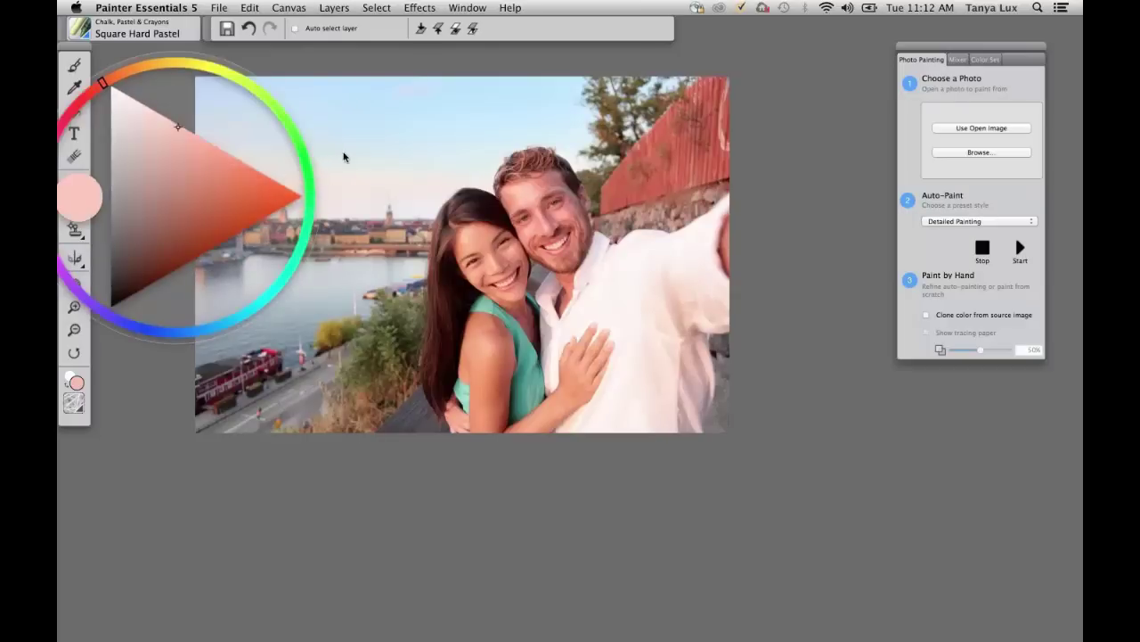
pyautogui.moveTo(233, 162); pyautogui.dragTo(139, 490)
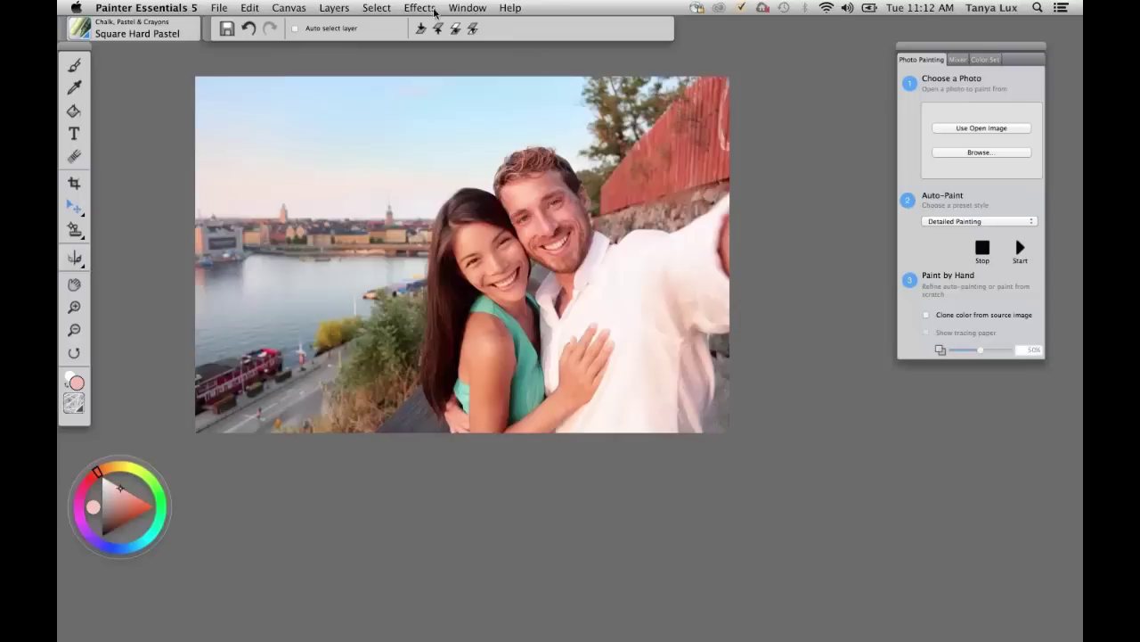
# Show the Navigator panel beside the Photo Painting panel and use it to zoom the photo to 146%
pyautogui.click(465, 11)
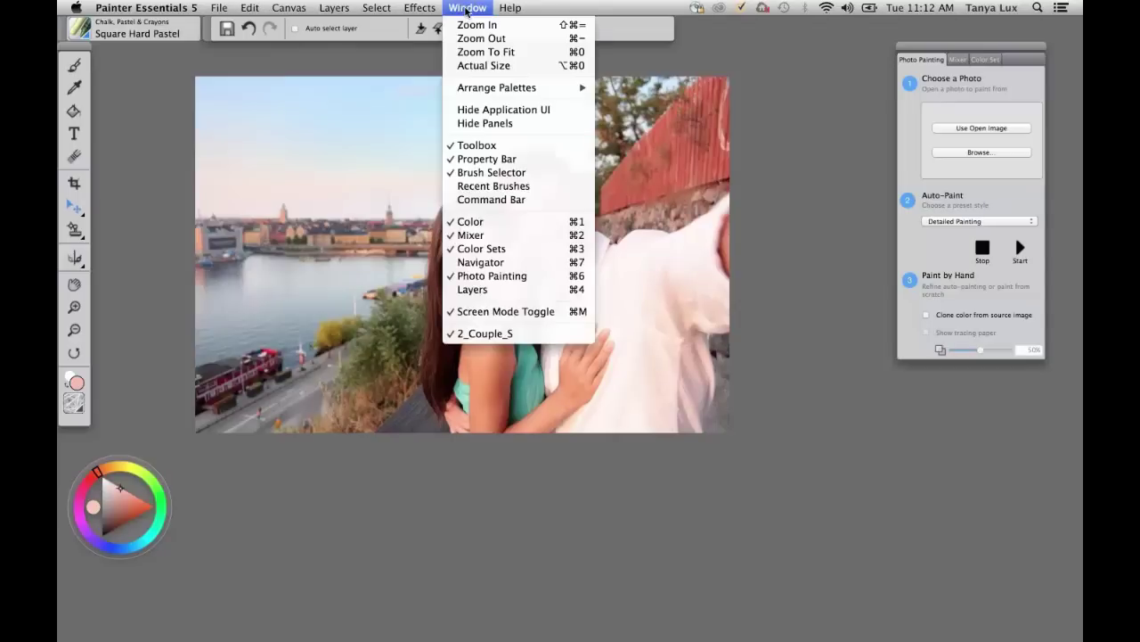
pyautogui.click(488, 265)
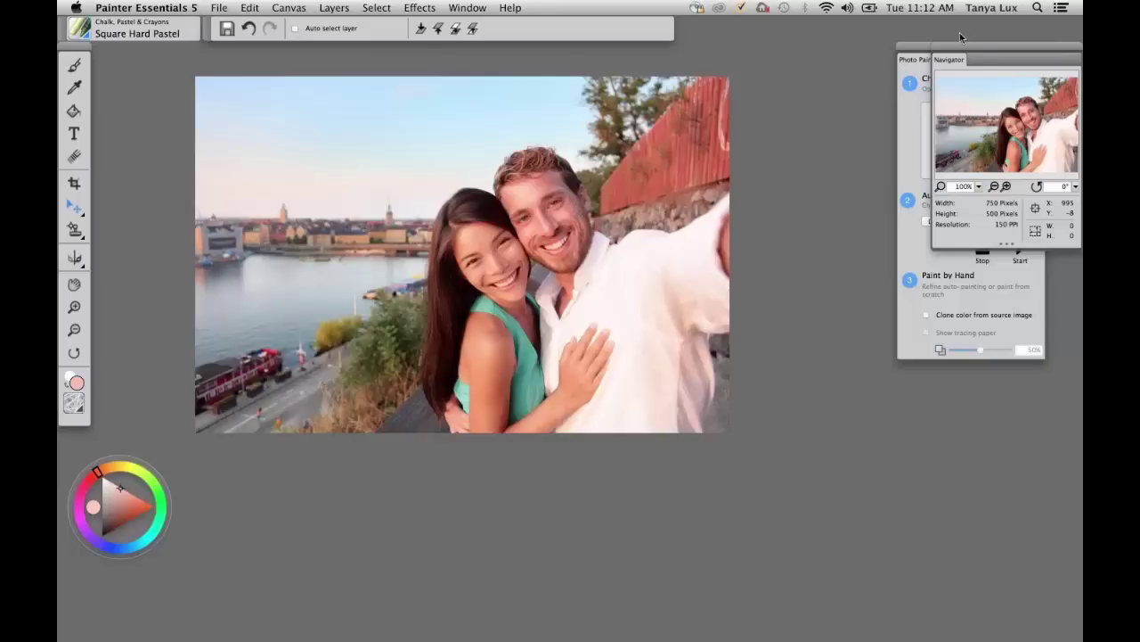
pyautogui.moveTo(927, 94)
pyautogui.mouseDown()
pyautogui.moveTo(807, 202)
pyautogui.moveTo(820, 362)
pyautogui.moveTo(800, 230)
pyautogui.moveTo(798, 43)
pyautogui.mouseUp()
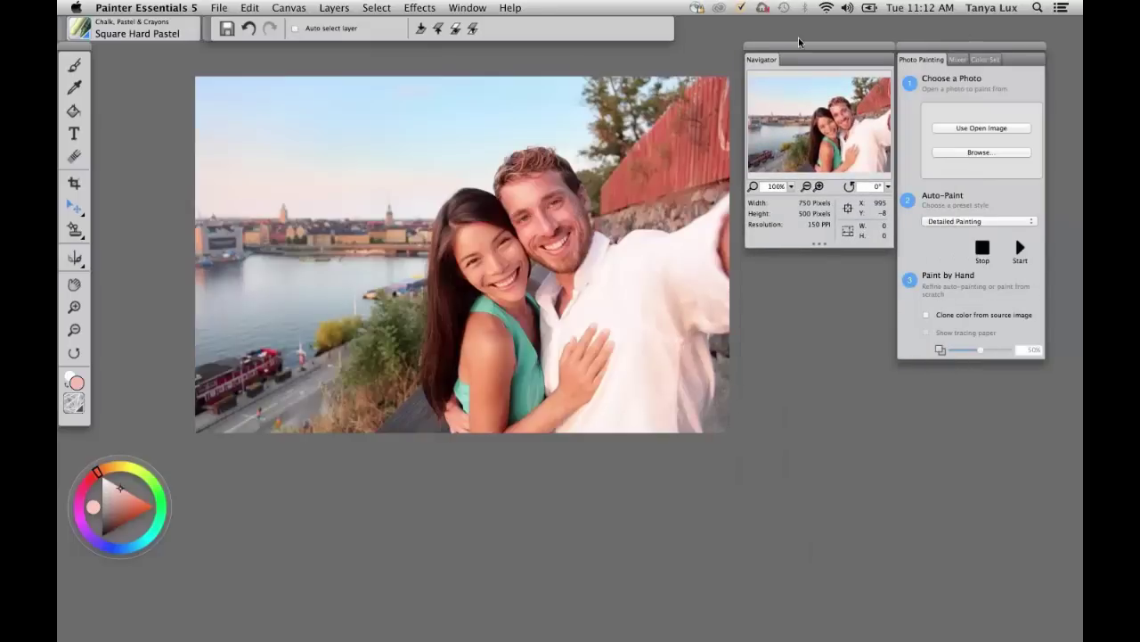
pyautogui.click(792, 188)
pyautogui.moveTo(796, 191); pyautogui.dragTo(804, 193)
pyautogui.moveTo(621, 369); pyautogui.dragTo(720, 453)
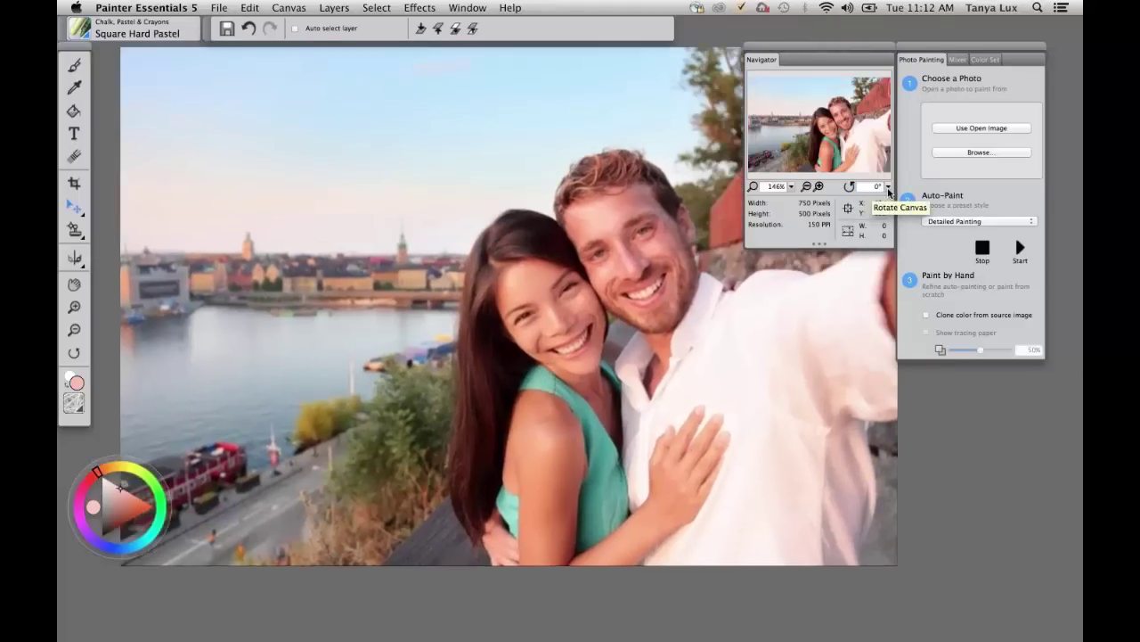
# Show the Navigator's canvas rotation slider, and move the Navigator panel down below the photo
pyautogui.click(888, 187)
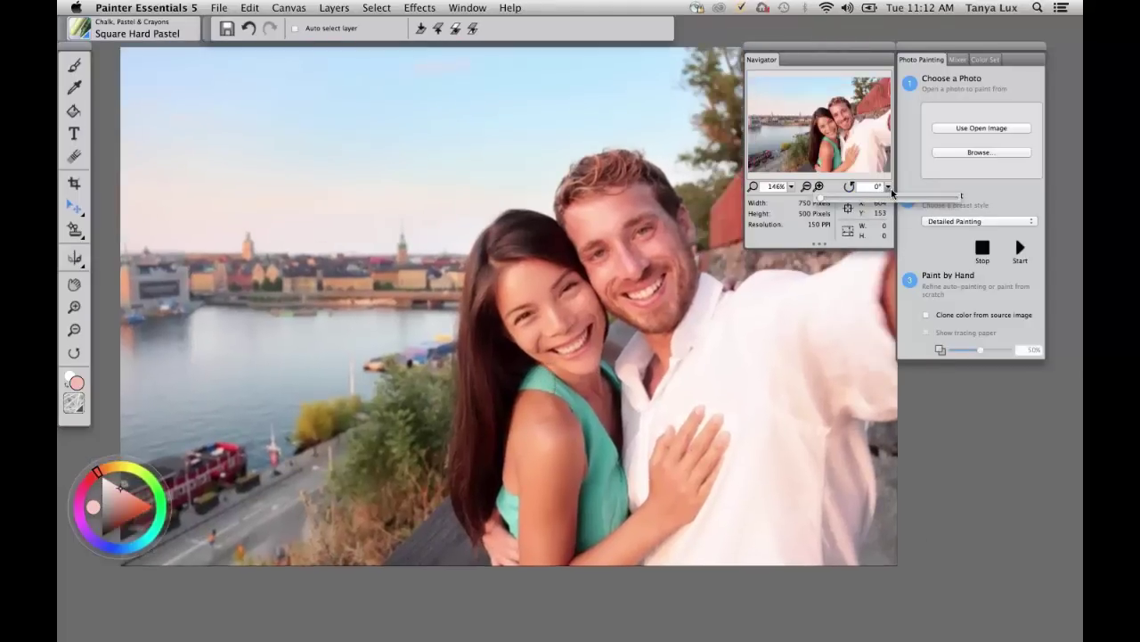
pyautogui.moveTo(892, 192); pyautogui.dragTo(822, 205)
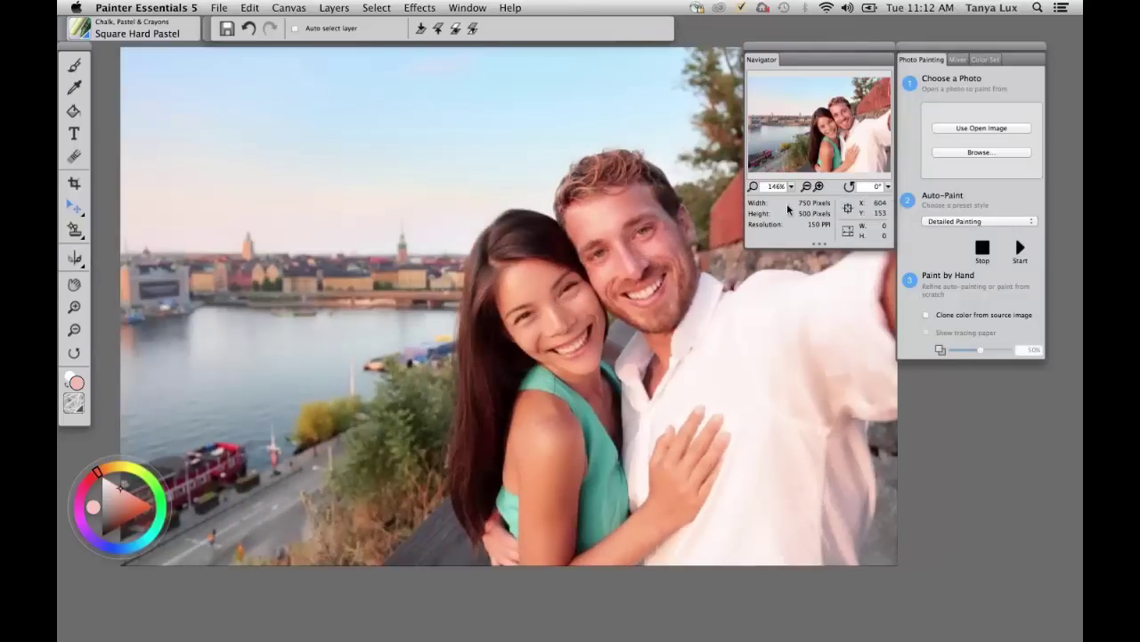
pyautogui.moveTo(825, 51)
pyautogui.mouseDown()
pyautogui.moveTo(986, 419)
pyautogui.moveTo(1071, 366)
pyautogui.moveTo(977, 383)
pyautogui.moveTo(751, 471)
pyautogui.moveTo(700, 606)
pyautogui.moveTo(717, 601)
pyautogui.mouseUp()
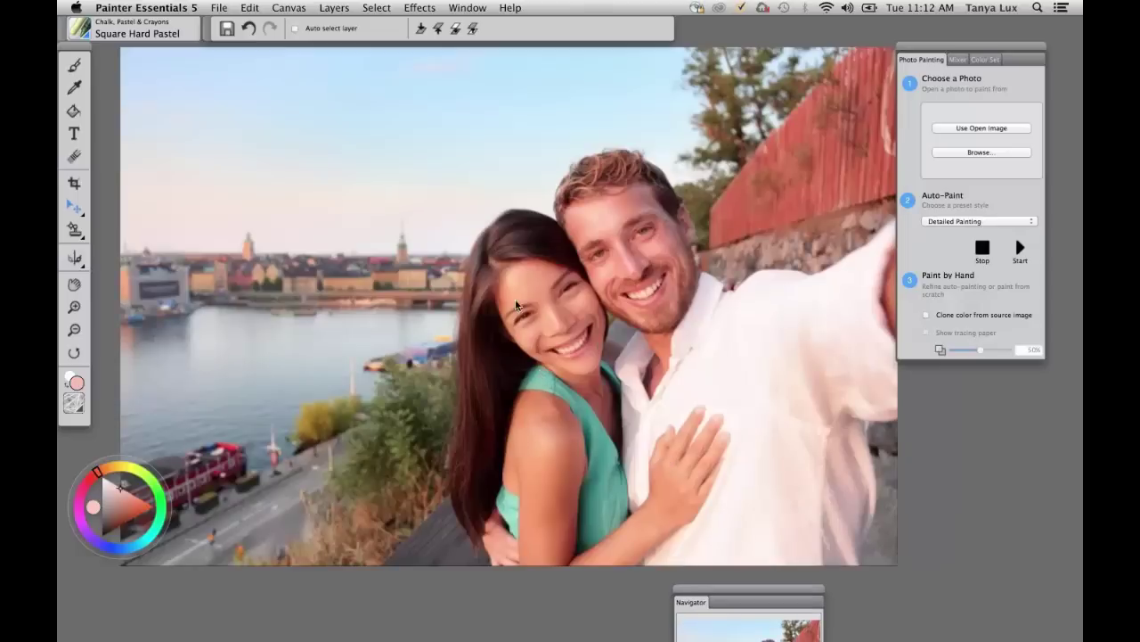
# Outline the couple with a freehand Lasso selection, following their hair, shoulders and arms down to the photo's lower edge
pyautogui.moveTo(480, 332); pyautogui.dragTo(451, 333)
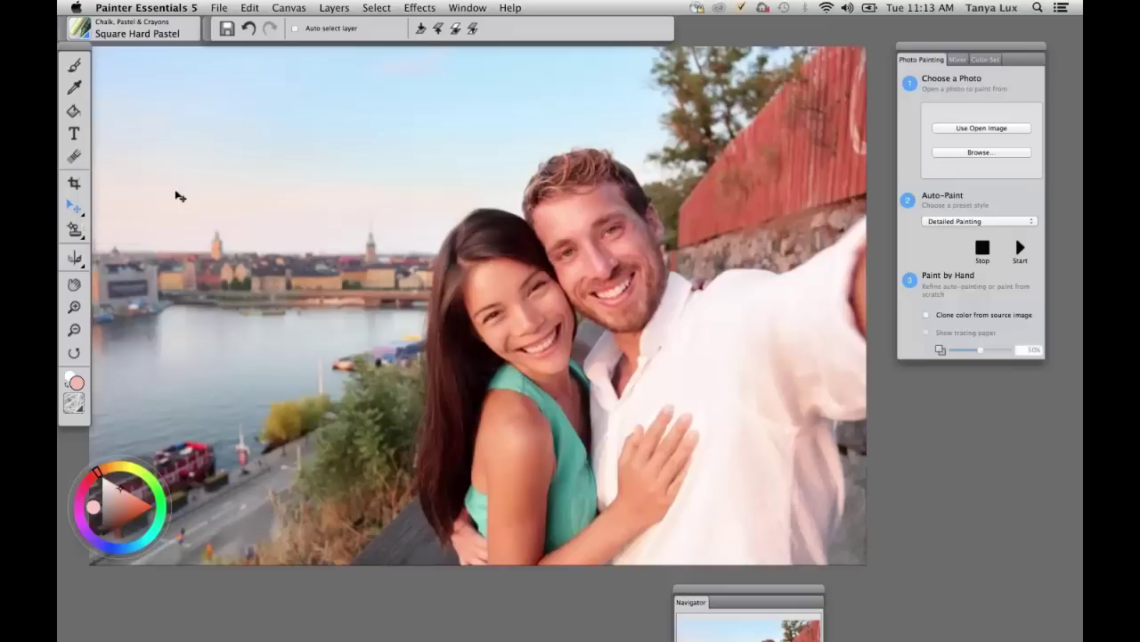
pyautogui.click(82, 216)
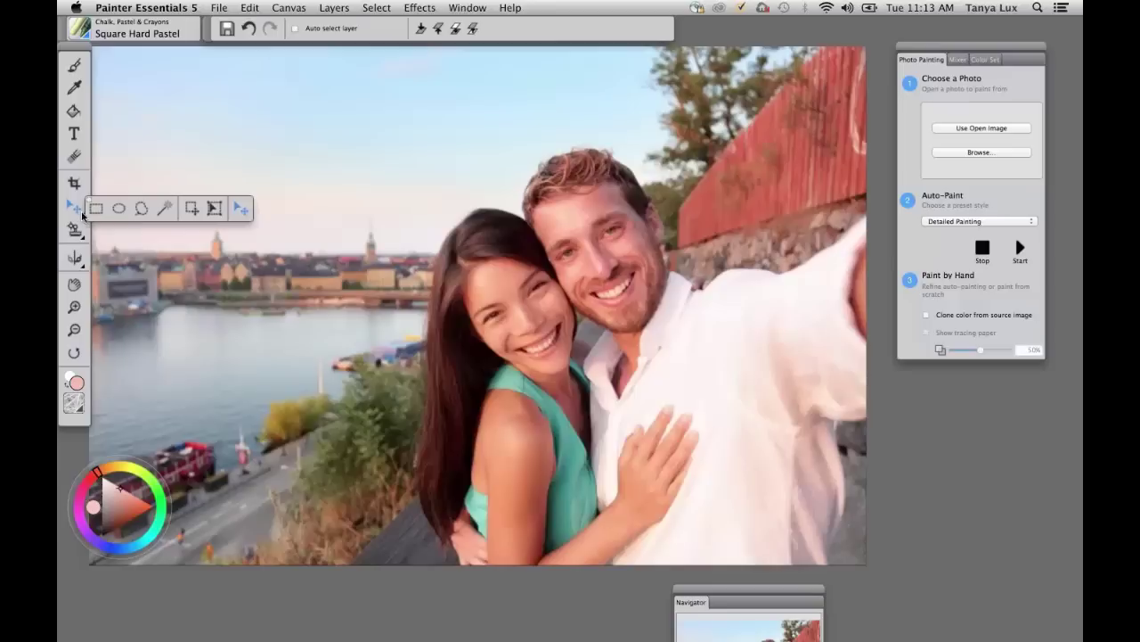
pyautogui.click(142, 209)
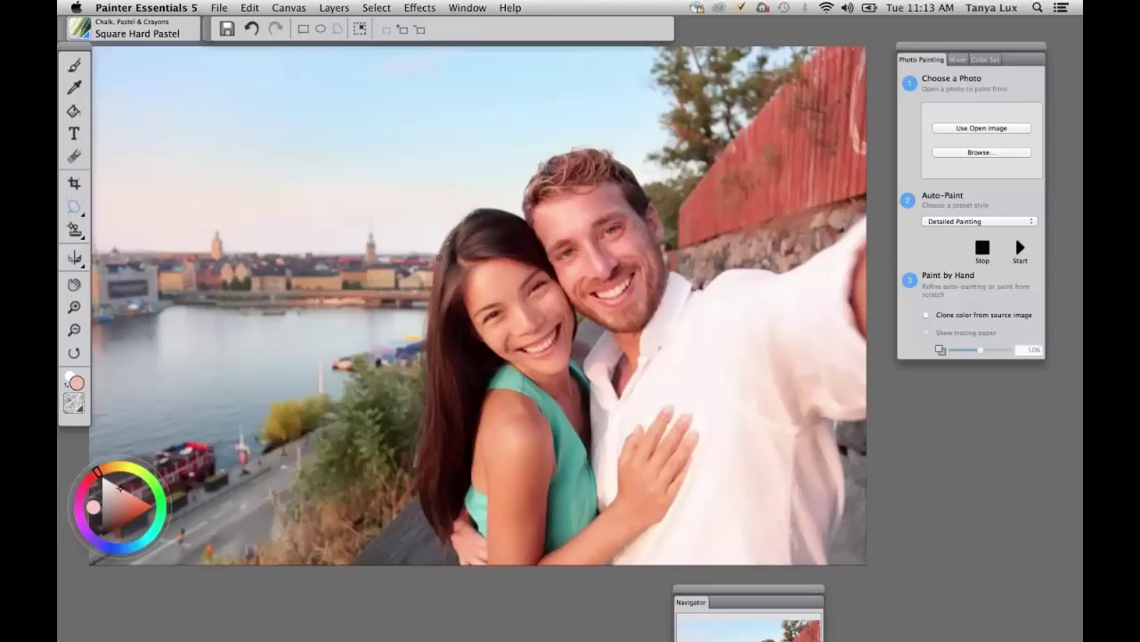
pyautogui.moveTo(422, 457); pyautogui.dragTo(430, 513)
pyautogui.moveTo(838, 515); pyautogui.dragTo(832, 423)
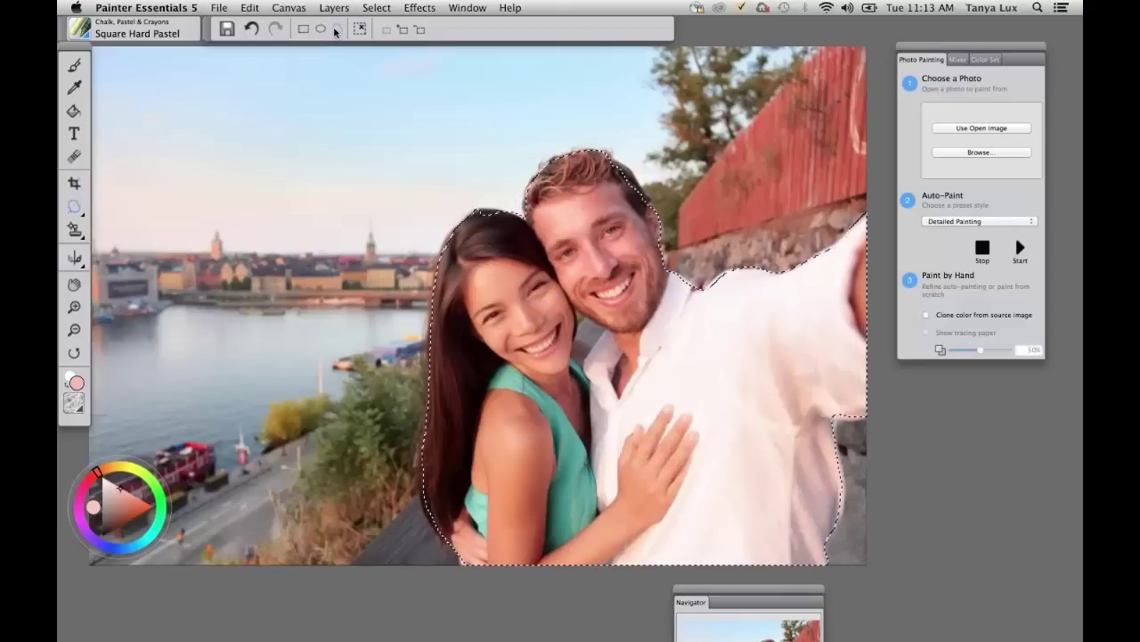
# Float the selected couple onto their own layer, and show the Layers panel beneath the Photo Painting panel with that layer selected
pyautogui.click(380, 9)
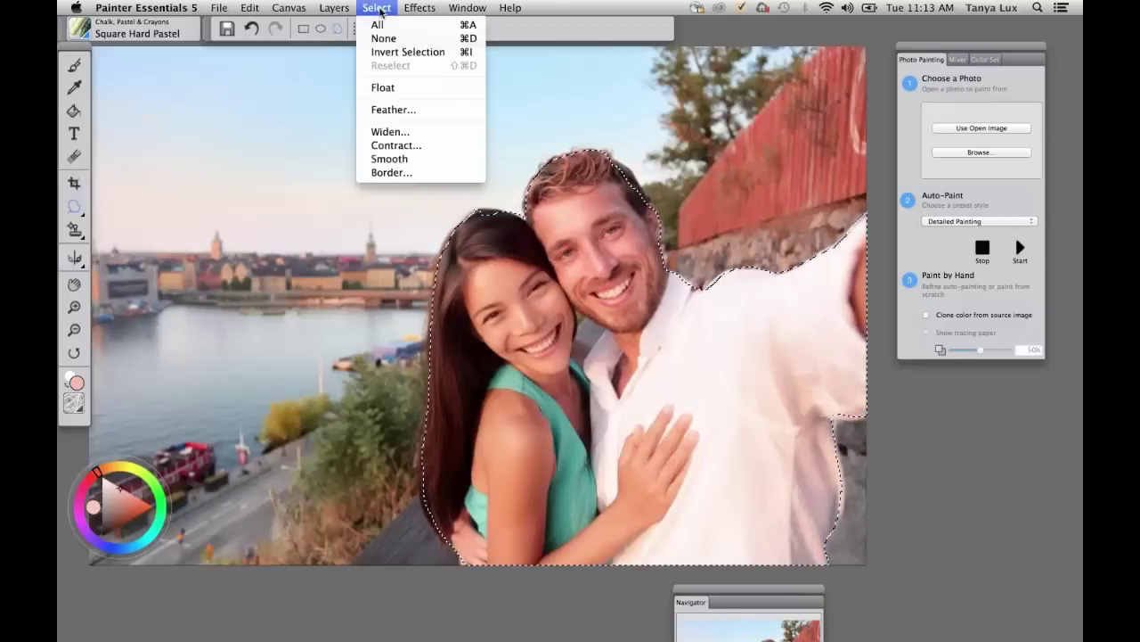
pyautogui.click(395, 88)
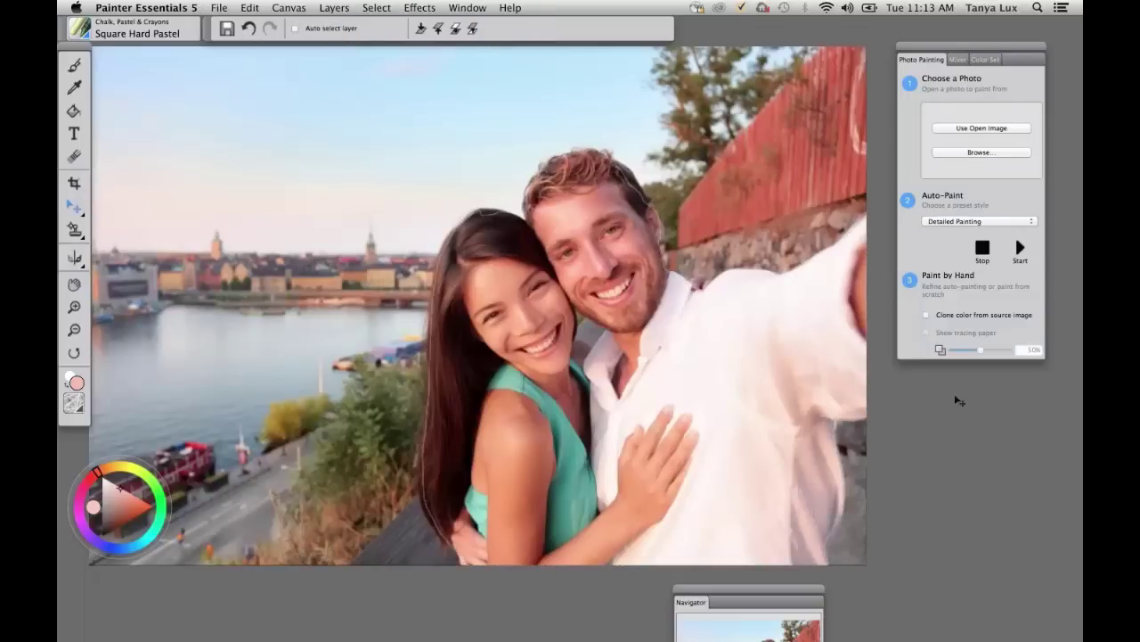
pyautogui.click(475, 10)
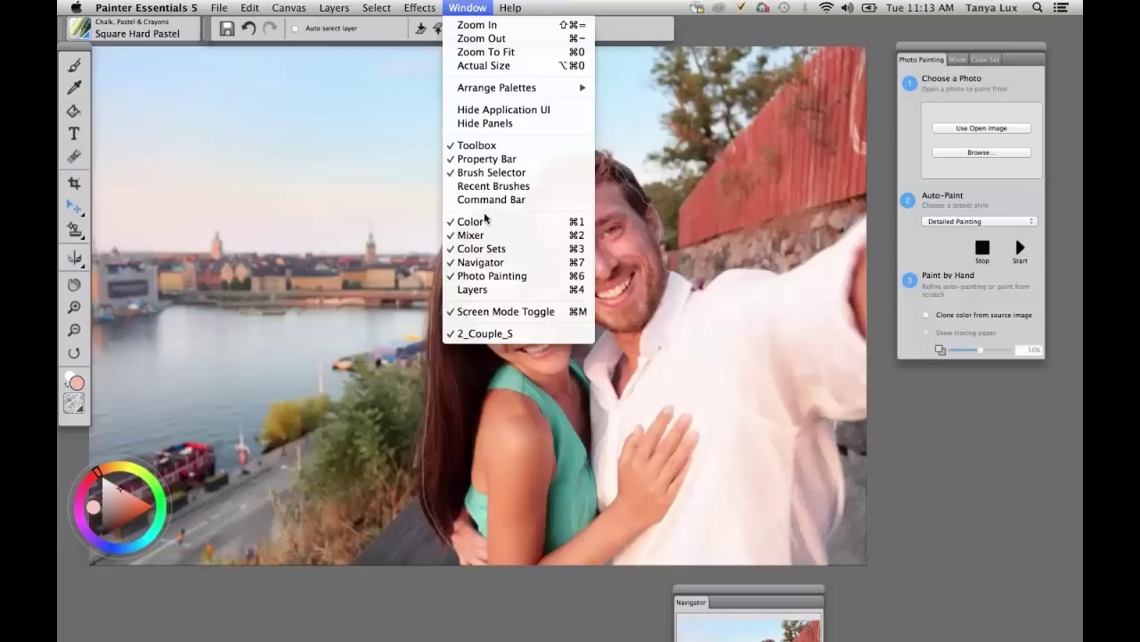
pyautogui.click(489, 290)
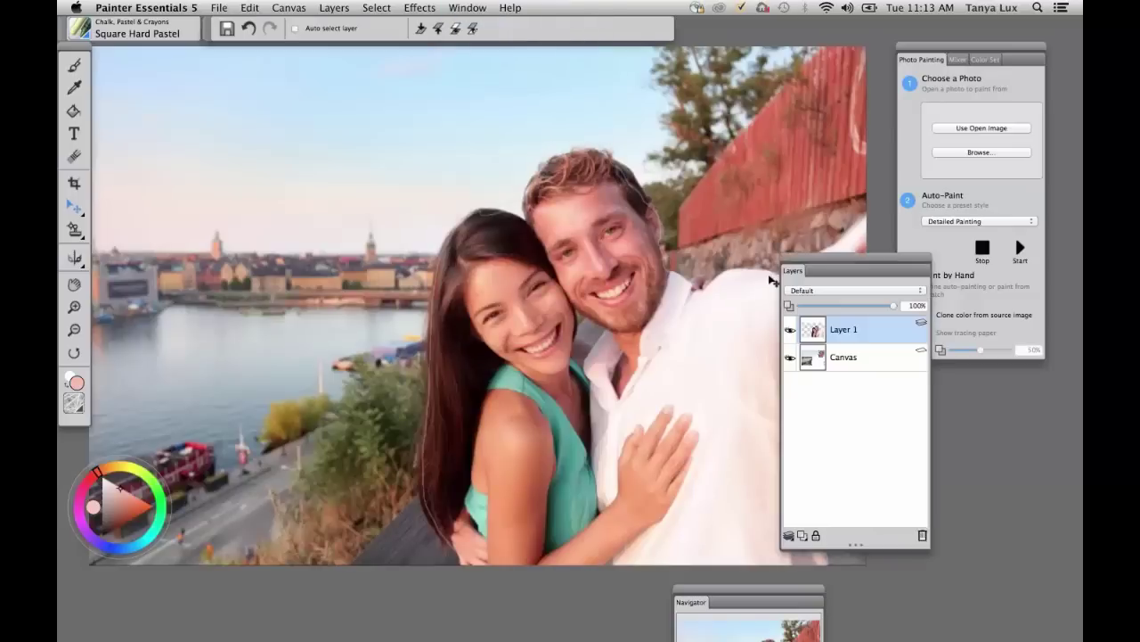
pyautogui.moveTo(857, 256)
pyautogui.mouseDown()
pyautogui.moveTo(900, 325)
pyautogui.moveTo(970, 363)
pyautogui.mouseUp()
pyautogui.click(970, 442)
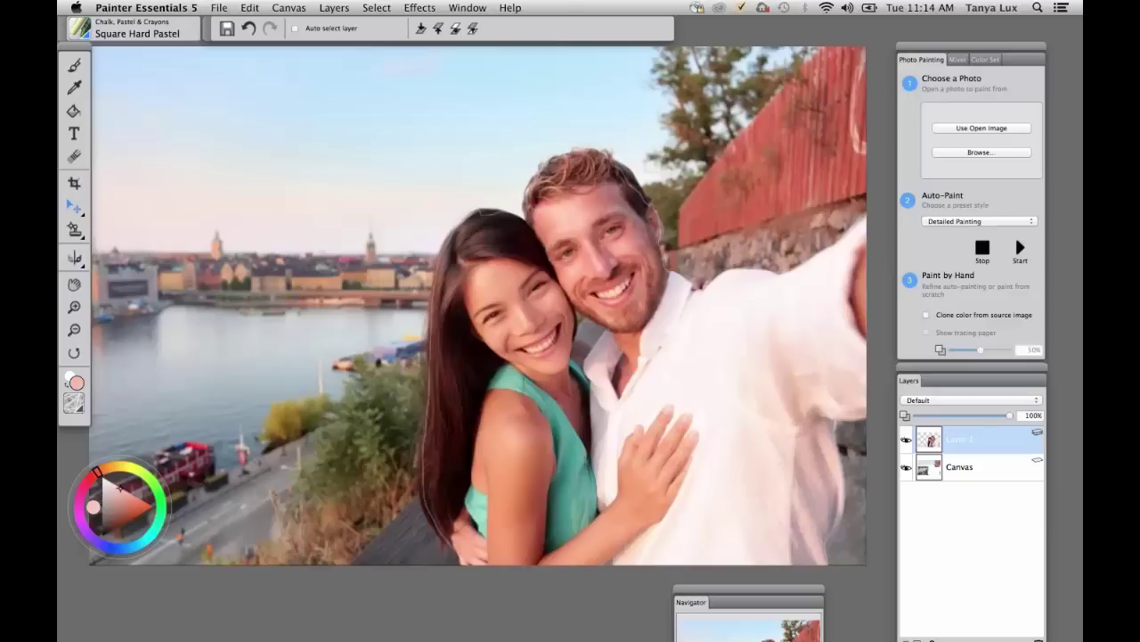
# Open the 2_BeachHat photo from the PES Webinar folder, enlarged to fill the workspace
pyautogui.click(221, 11)
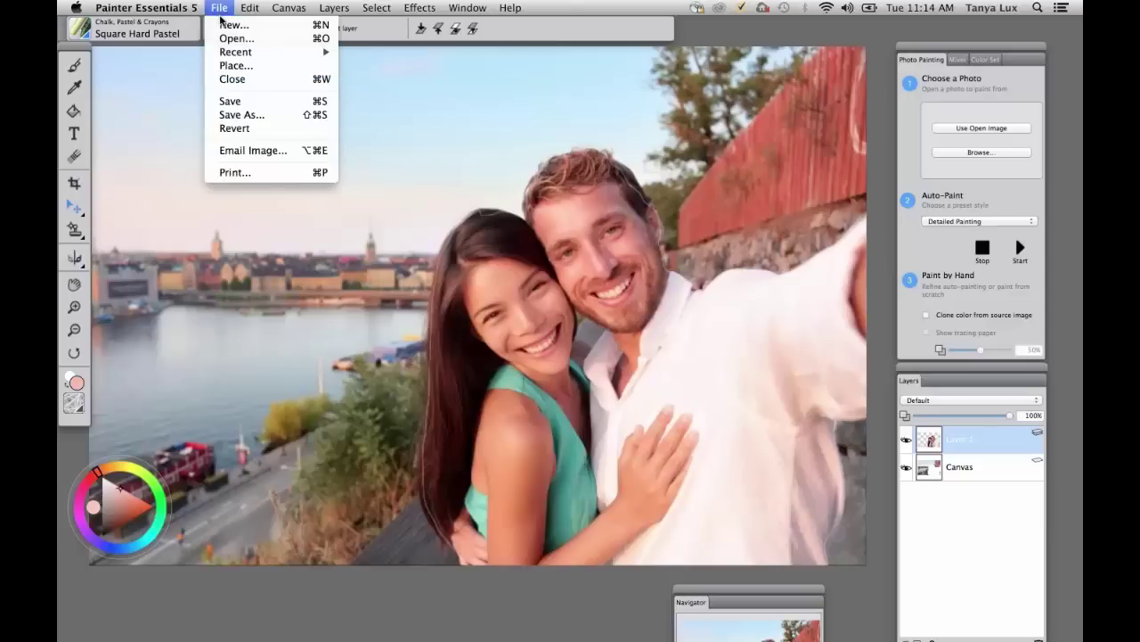
pyautogui.click(235, 41)
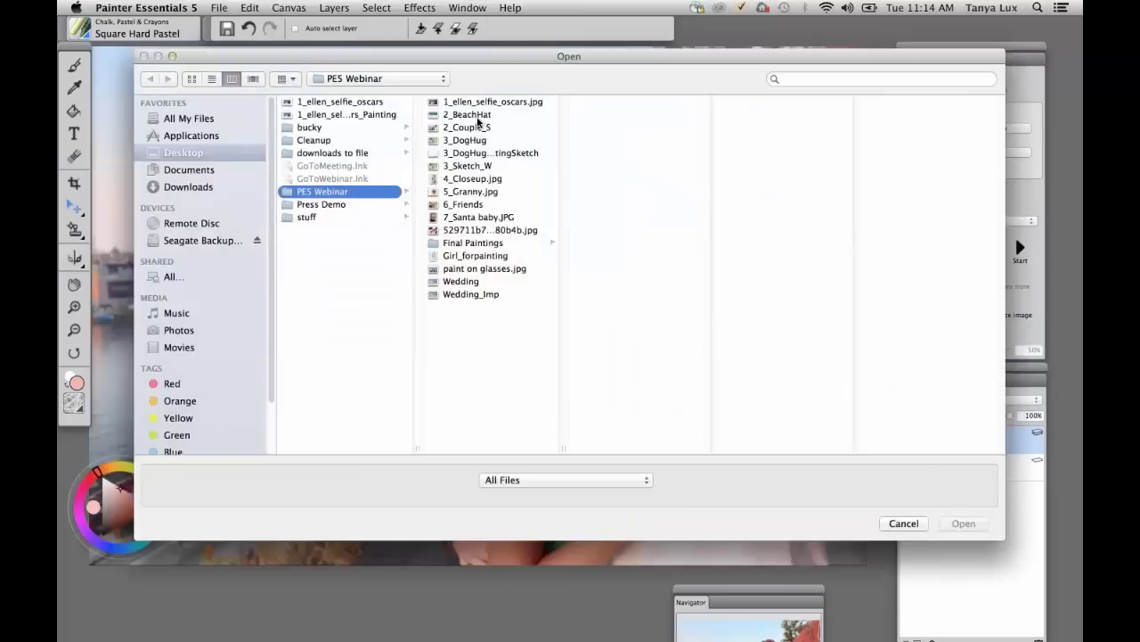
pyautogui.click(482, 116)
pyautogui.click(963, 524)
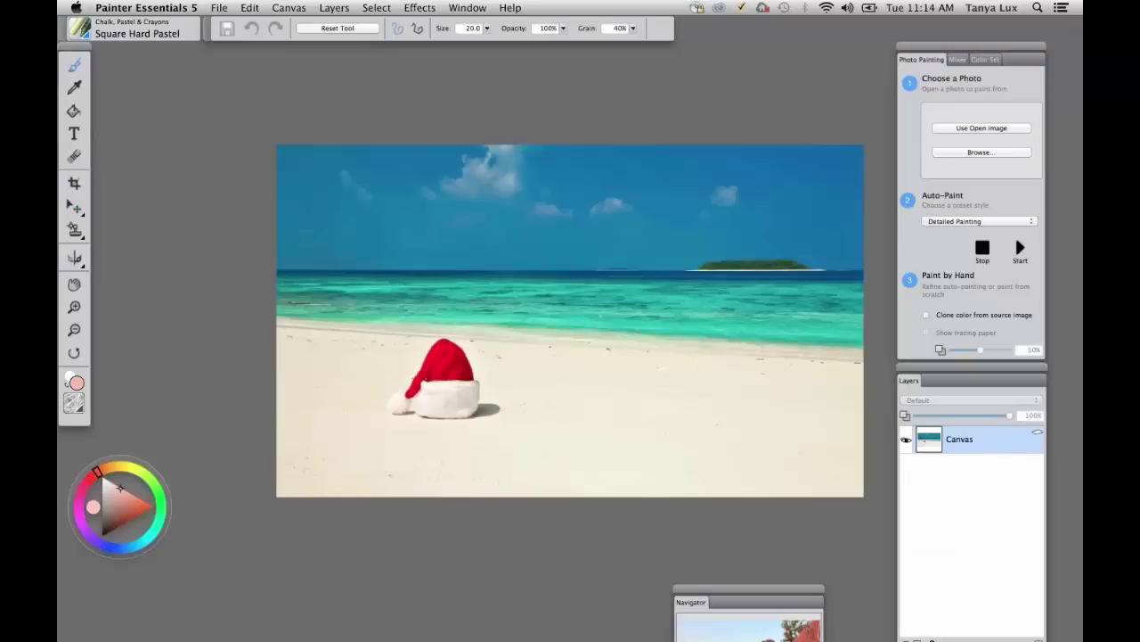
pyautogui.moveTo(486, 330)
pyautogui.mouseDown()
pyautogui.moveTo(365, 277)
pyautogui.moveTo(355, 287)
pyautogui.moveTo(358, 276)
pyautogui.mouseUp()
pyautogui.press('super+plus')
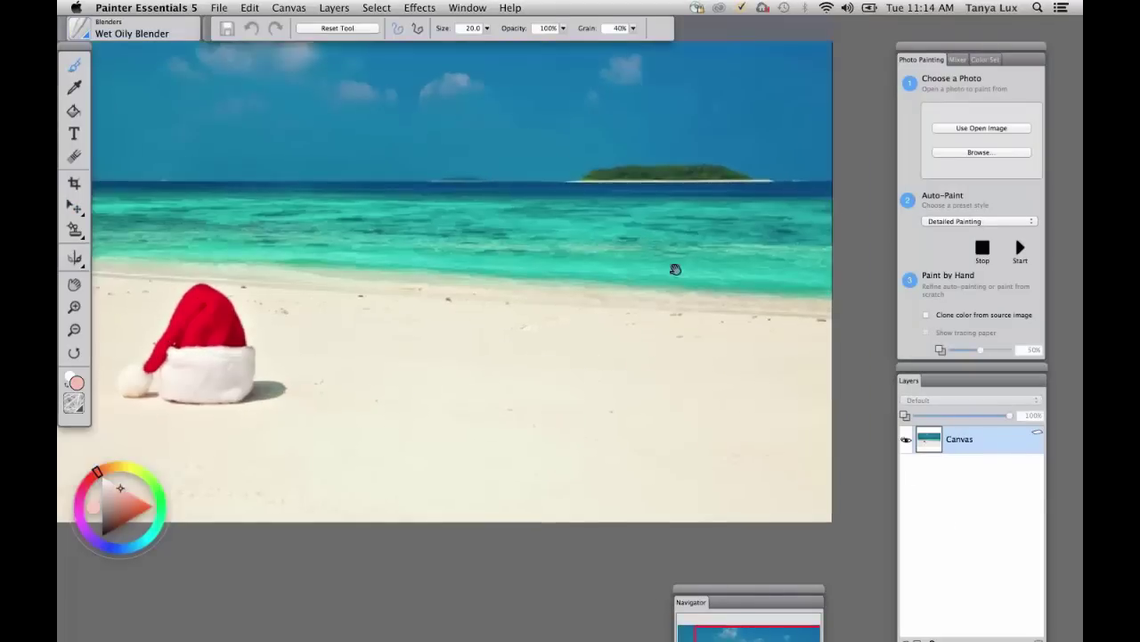
pyautogui.moveTo(642, 293); pyautogui.dragTo(708, 339)
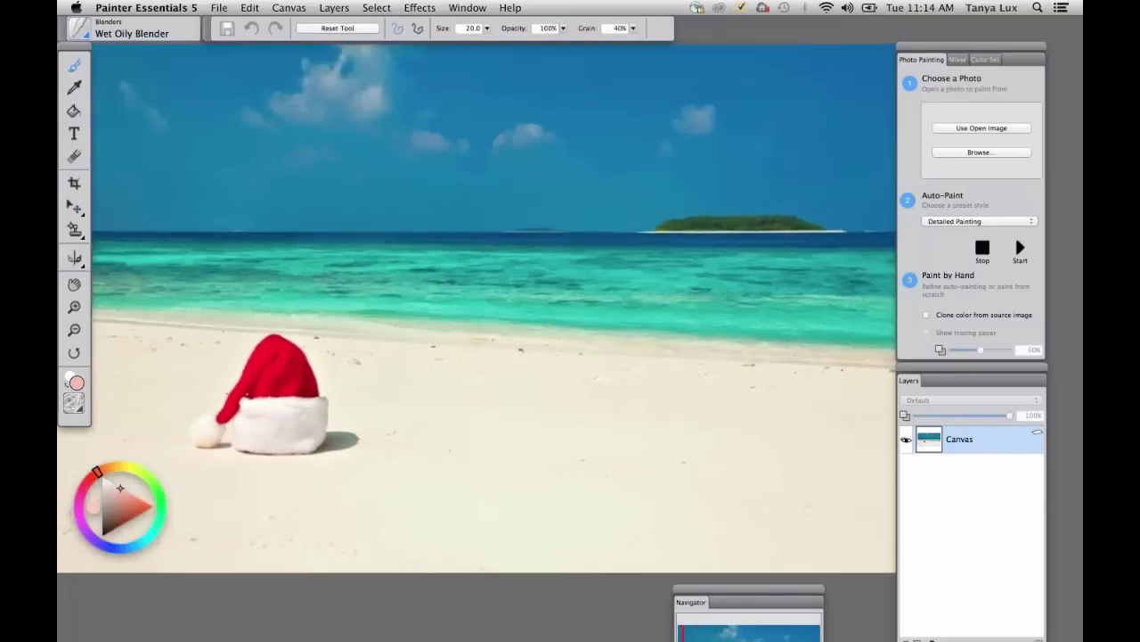
# Copy the entire couple layer from 2_Couple_S and paste it into the 2_BeachHat photo
pyautogui.click(475, 9)
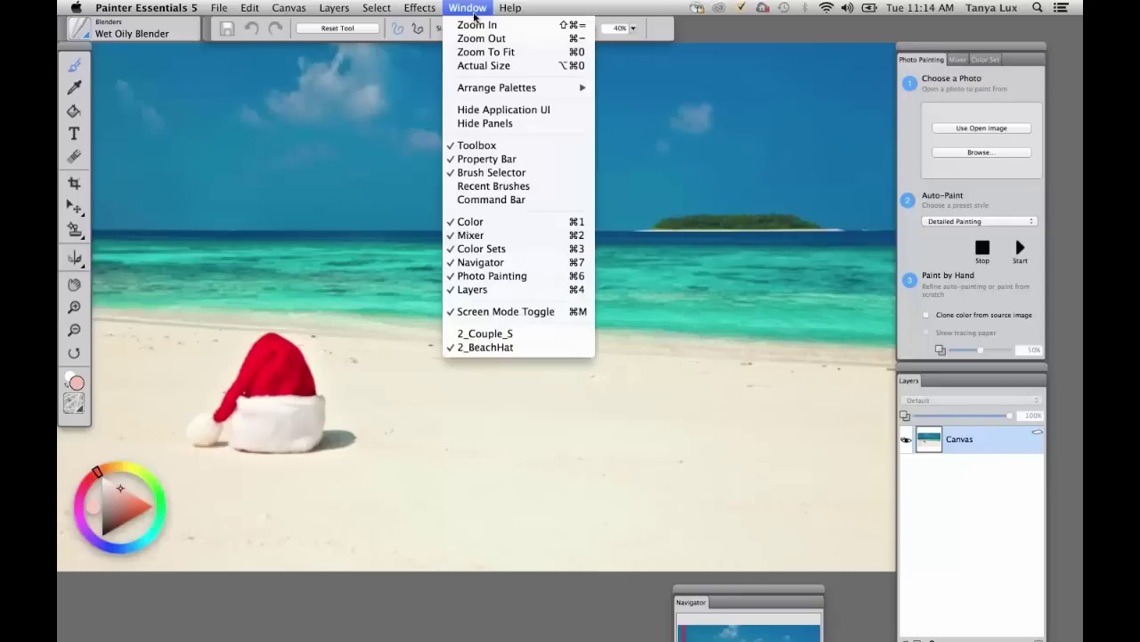
pyautogui.moveTo(218, 8)
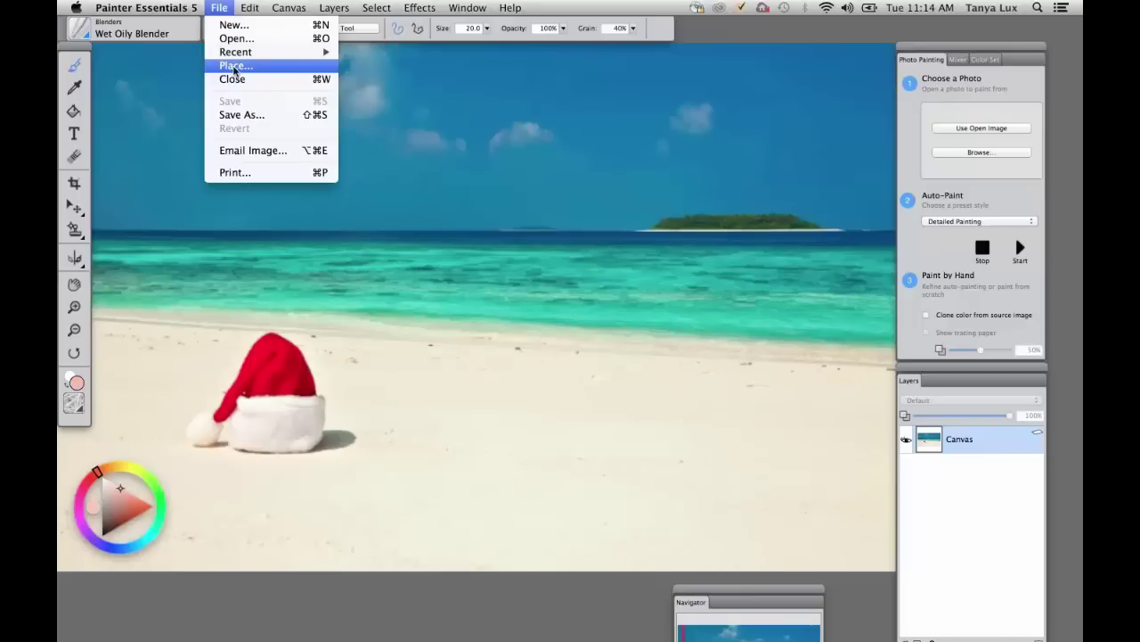
pyautogui.moveTo(470, 4)
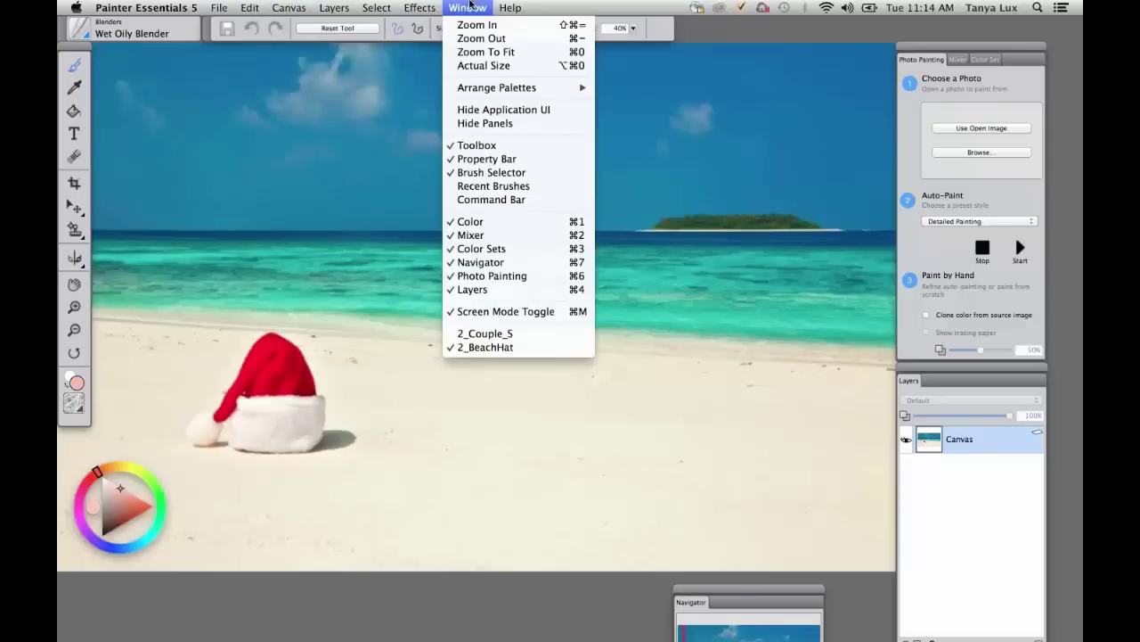
pyautogui.click(542, 336)
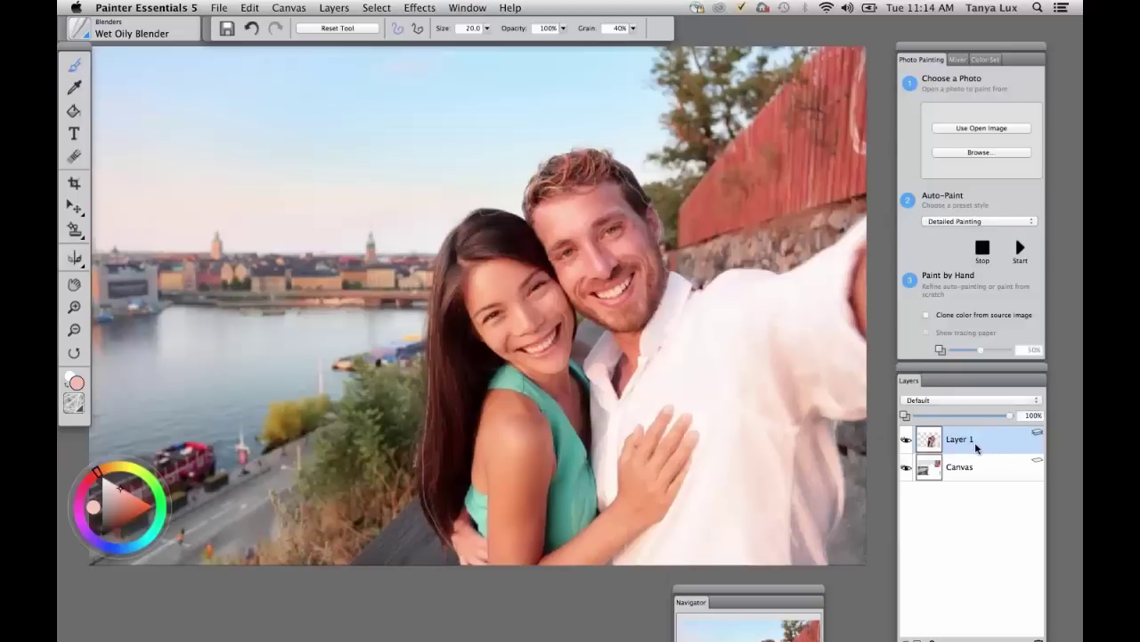
pyautogui.press('super+a')
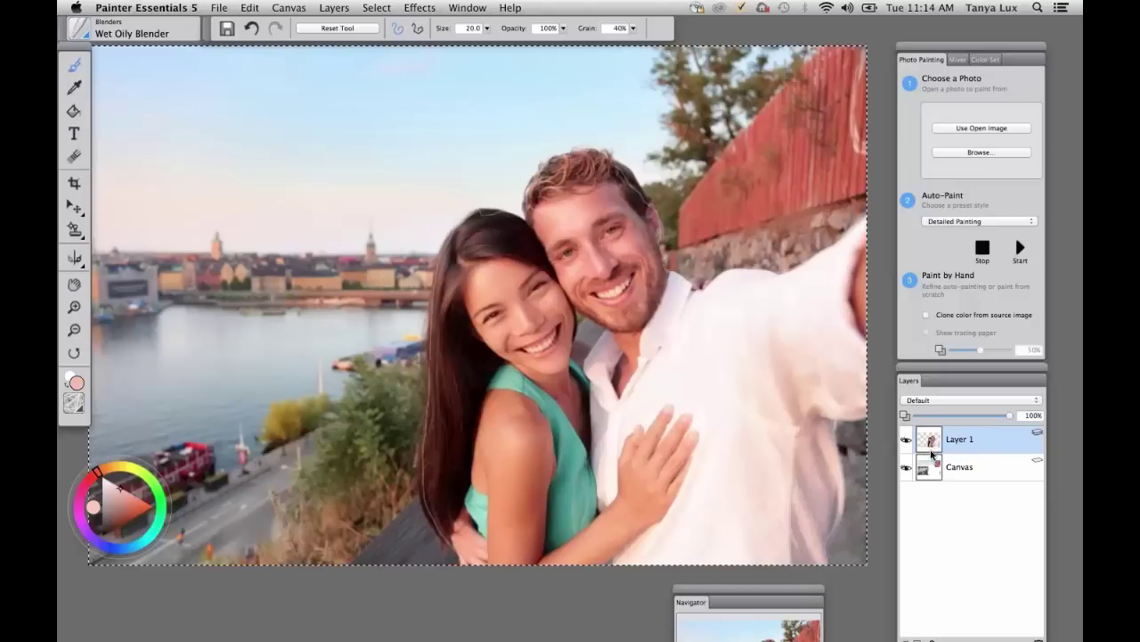
pyautogui.click(467, 8)
pyautogui.click(488, 348)
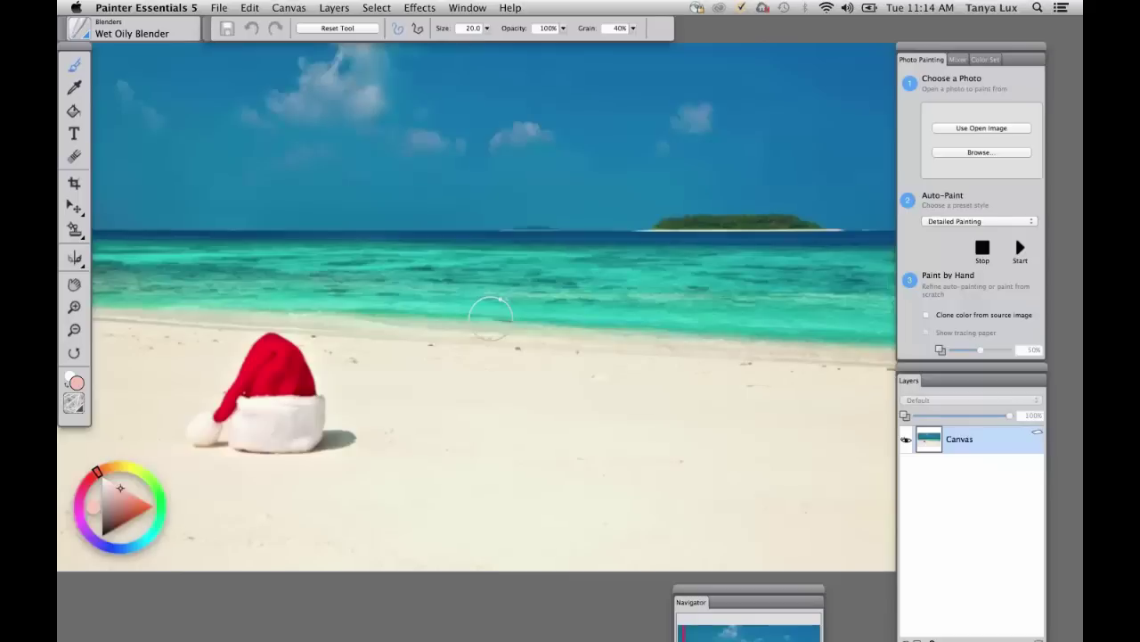
pyautogui.press('super+v')
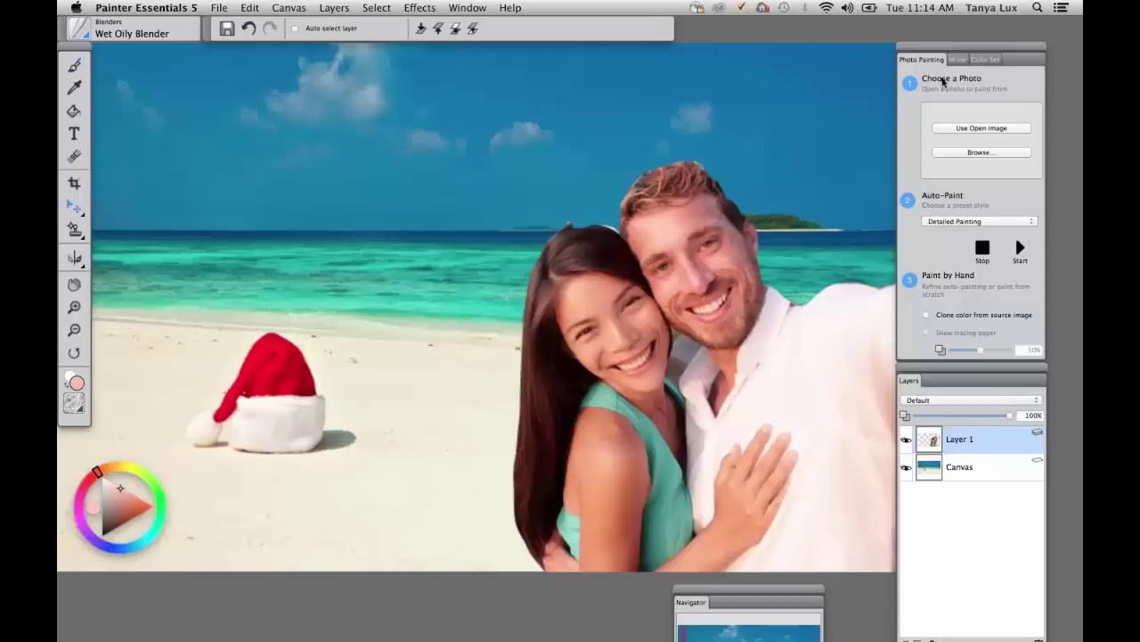
# Move the Photo Painting panel outward and the Layers panel up, and clean the woman's hair edge on the couple layer with the Eraser
pyautogui.moveTo(946, 48)
pyautogui.mouseDown()
pyautogui.moveTo(983, 37)
pyautogui.moveTo(934, 57)
pyautogui.mouseUp()
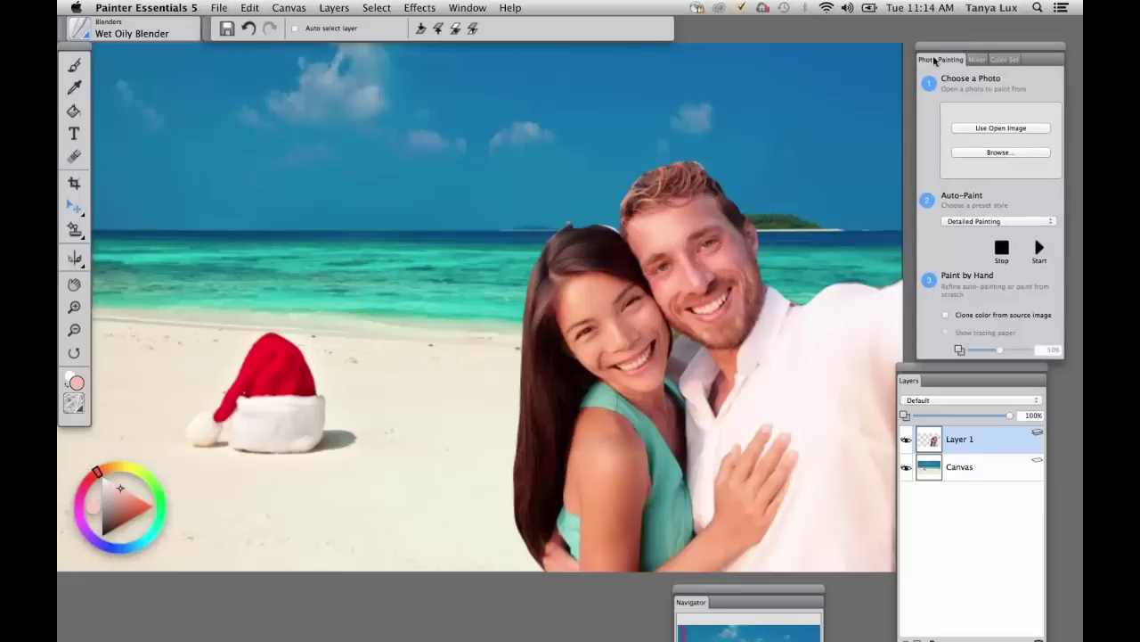
pyautogui.click(74, 156)
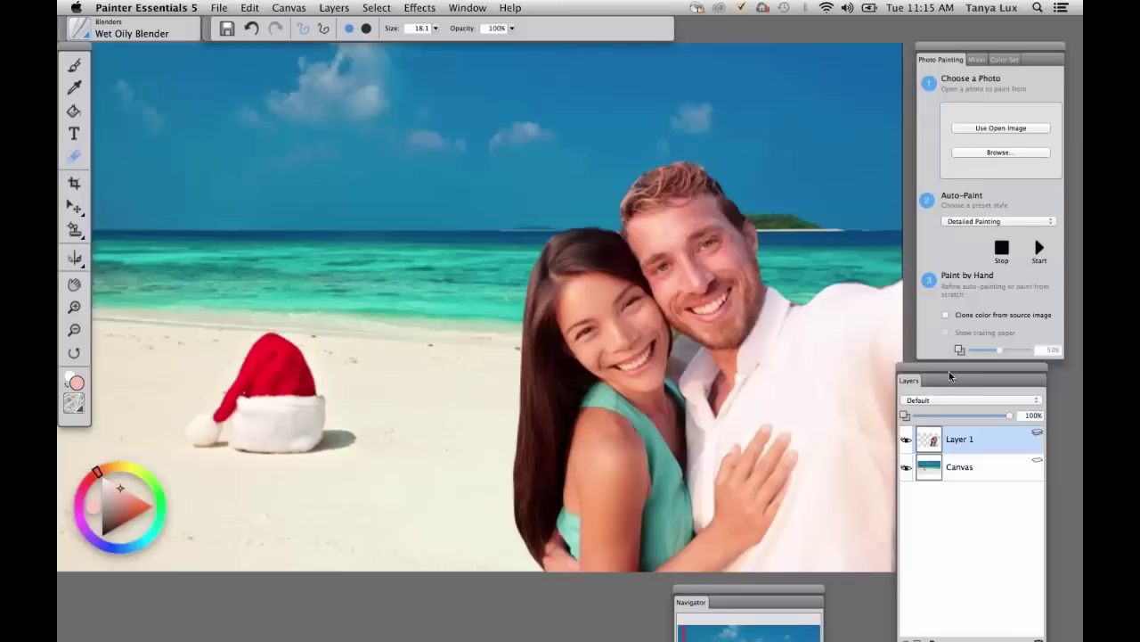
pyautogui.moveTo(950, 375); pyautogui.dragTo(949, 274)
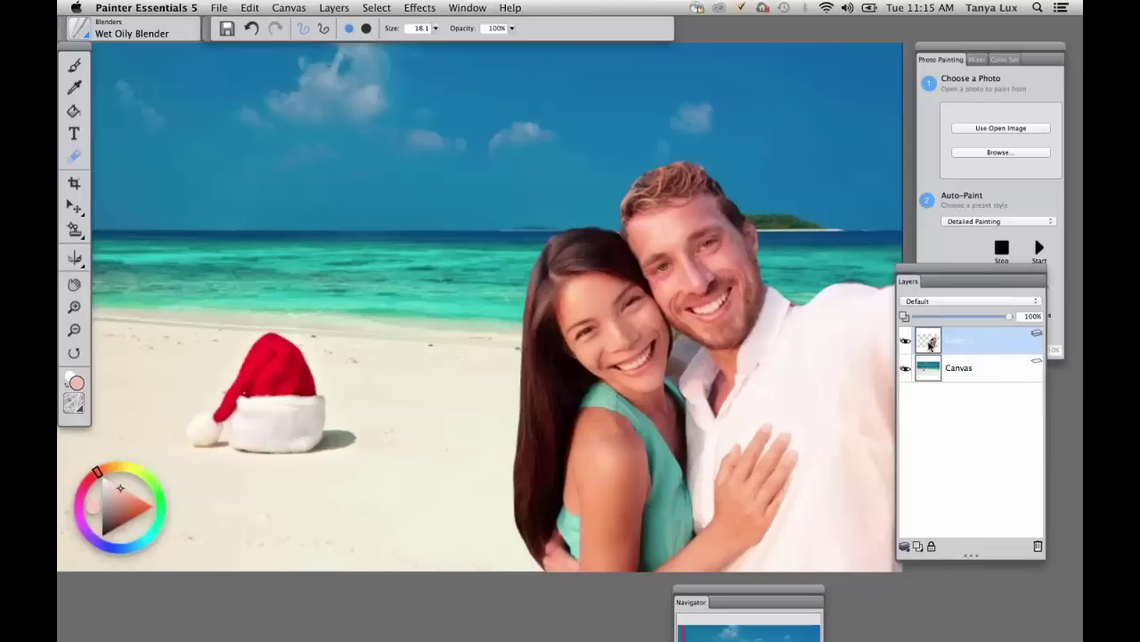
pyautogui.doubleClick(969, 339)
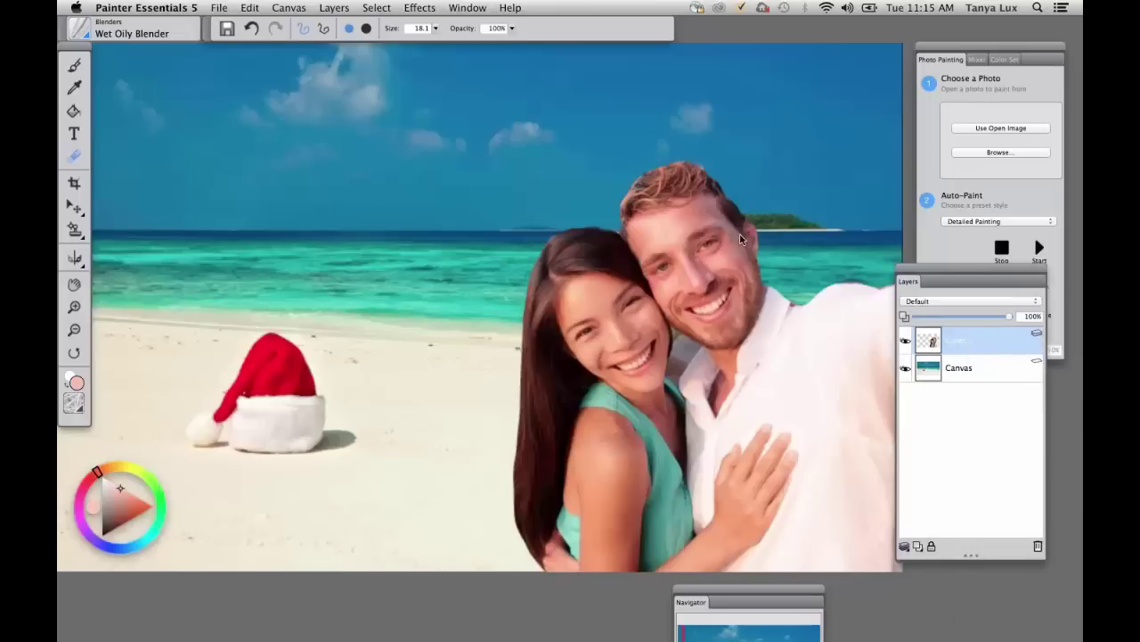
# Drop all layers onto the 2_BeachHat canvas, and use the open image as the Photo Painting source without saving the changes
pyautogui.click(335, 8)
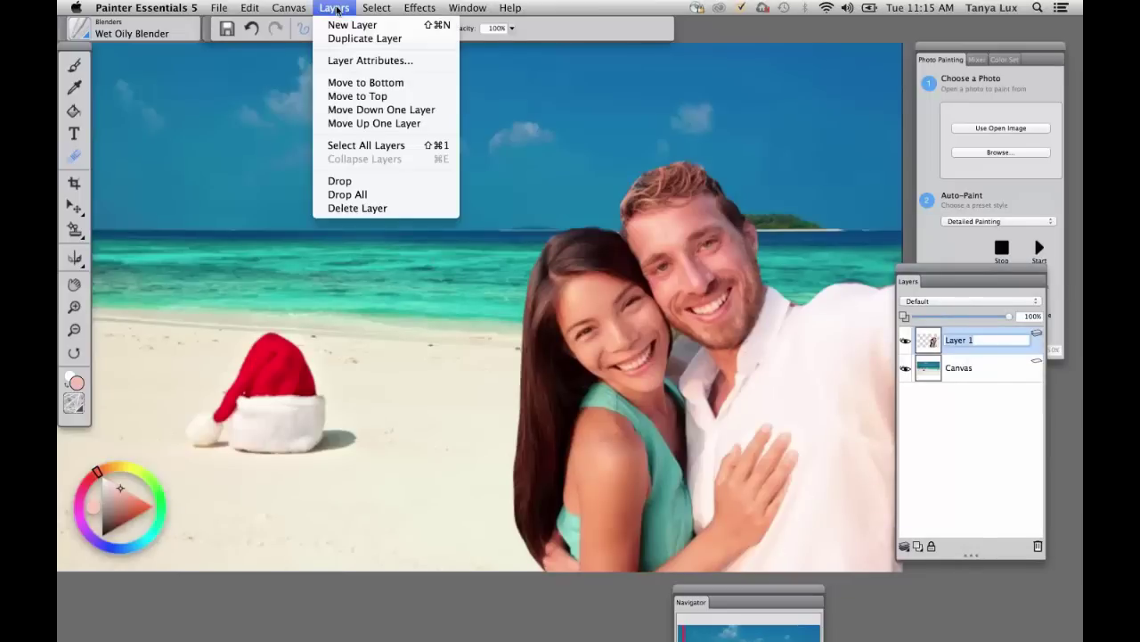
pyautogui.click(393, 196)
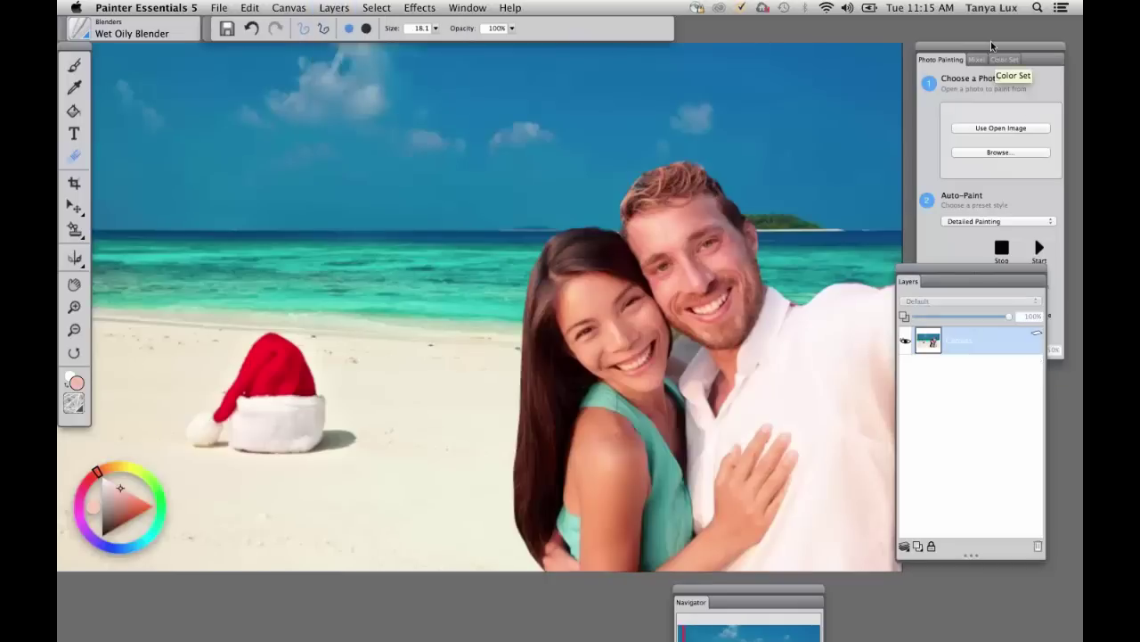
pyautogui.moveTo(992, 43)
pyautogui.mouseDown()
pyautogui.moveTo(987, 35)
pyautogui.moveTo(988, 45)
pyautogui.mouseUp()
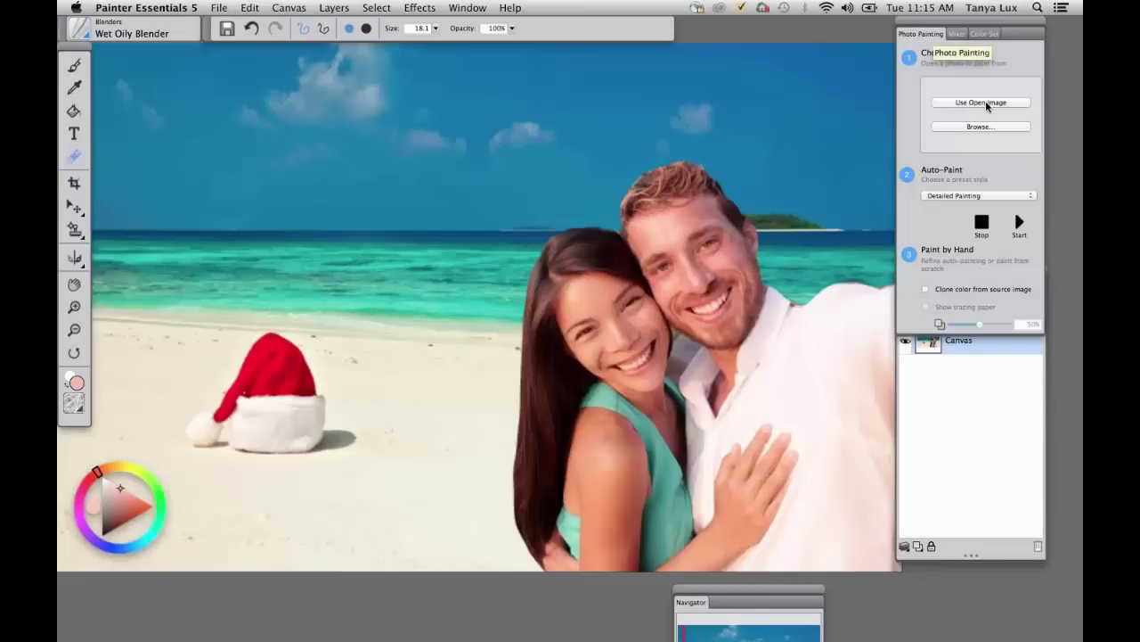
pyautogui.click(1025, 127)
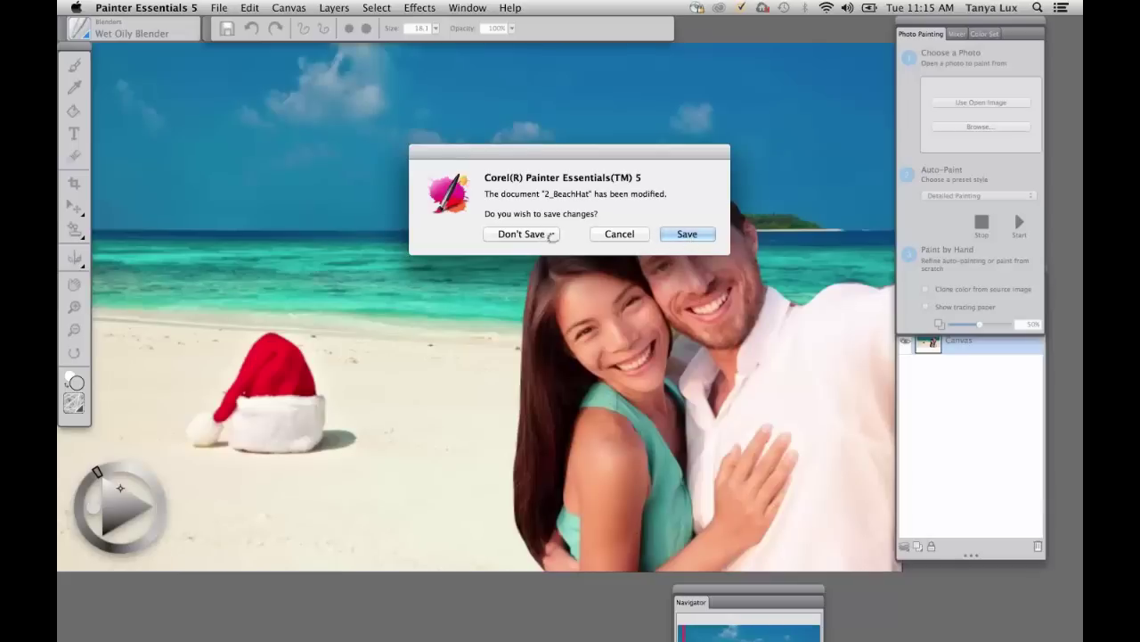
pyautogui.click(549, 236)
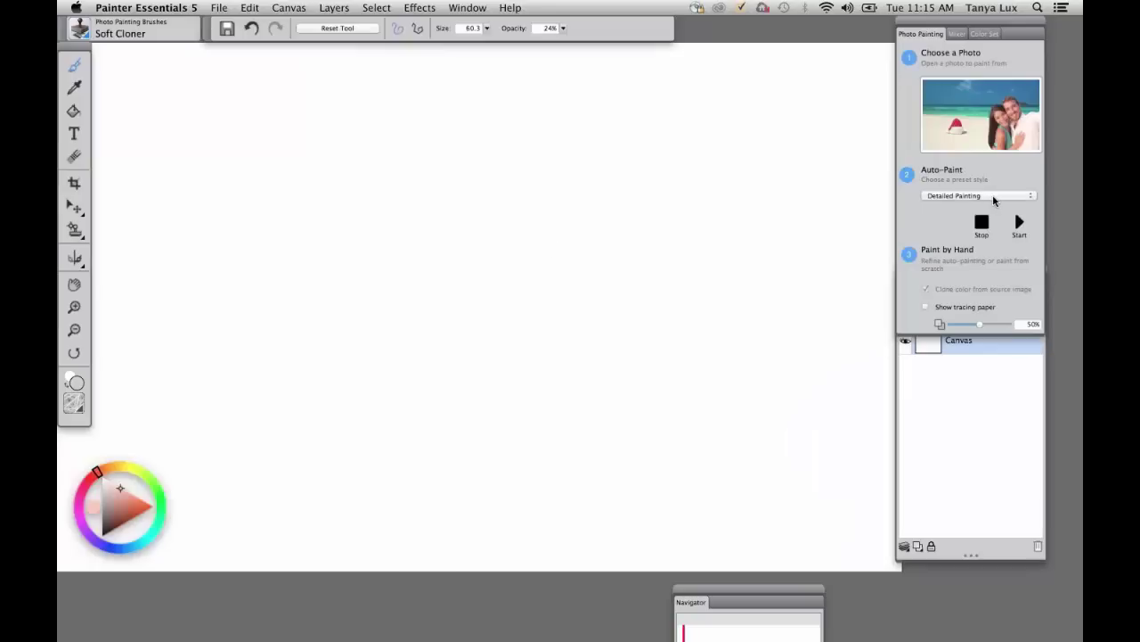
# Auto-paint the composite photo with the Illustration preset style
pyautogui.click(995, 196)
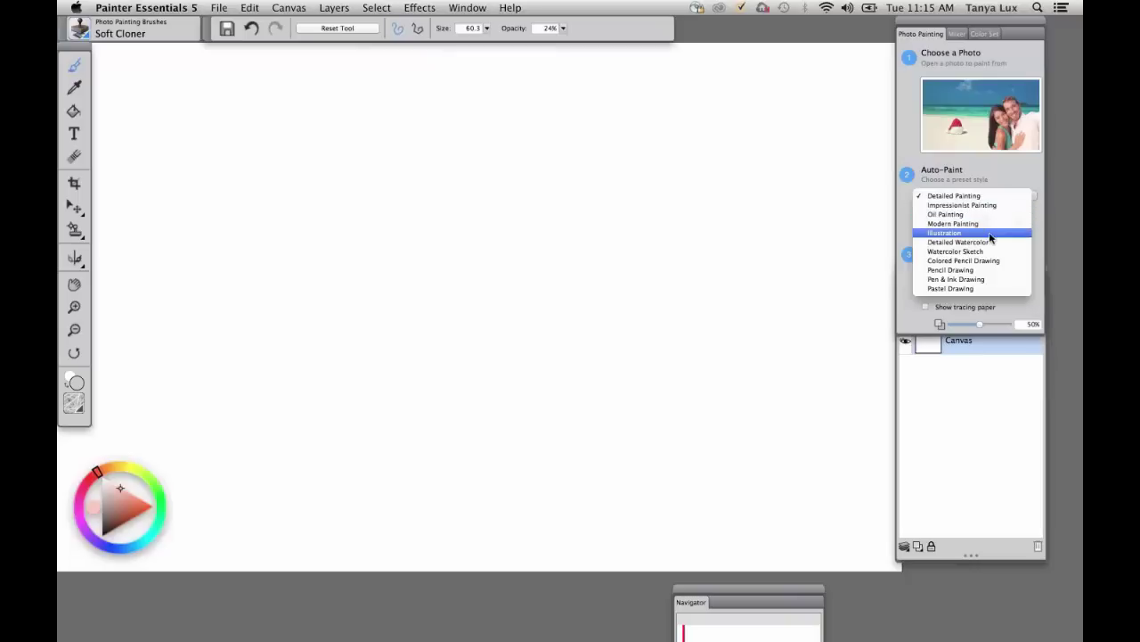
pyautogui.click(991, 236)
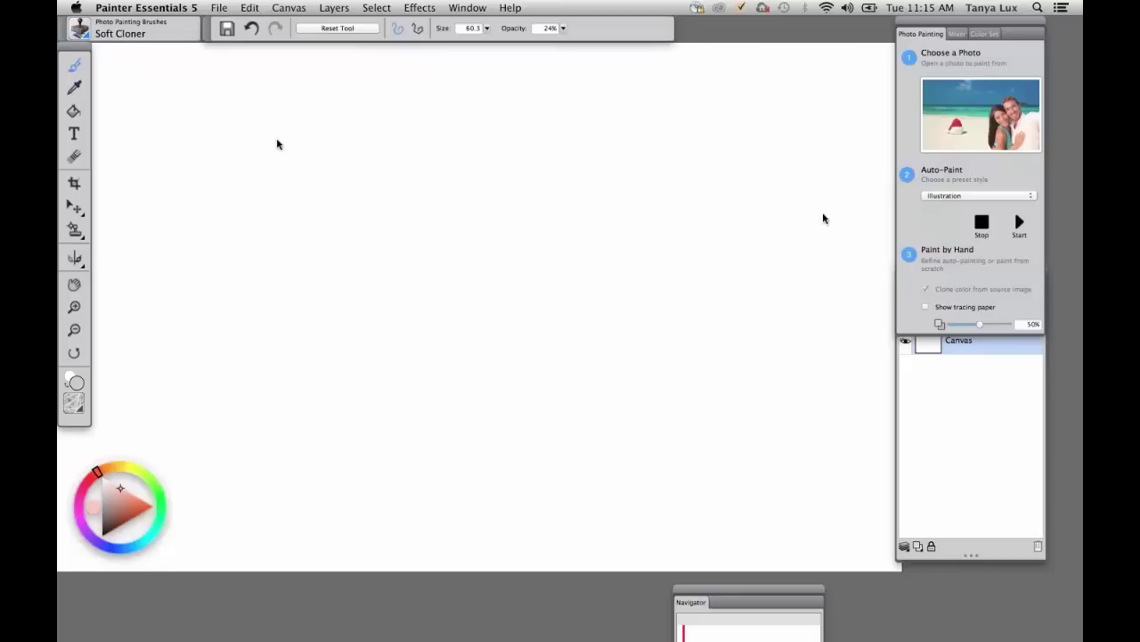
pyautogui.click(1019, 222)
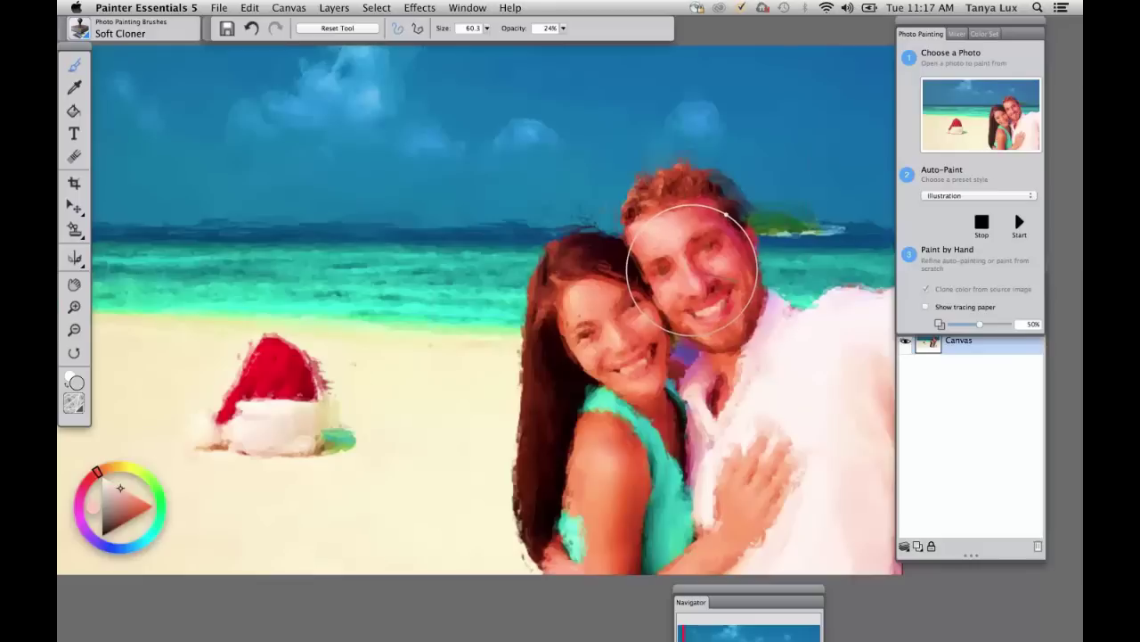
# Set the Soft Cloner size to 21.6 and restore detail in both faces on a new layer above the Canvas
pyautogui.moveTo(487, 28); pyautogui.dragTo(454, 43)
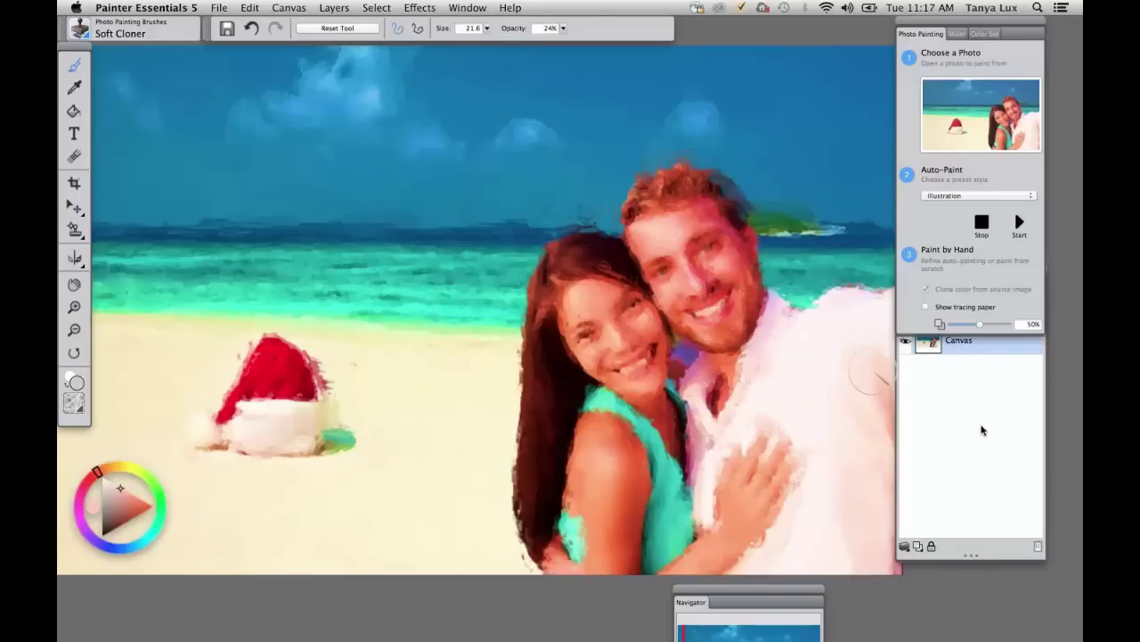
pyautogui.click(947, 340)
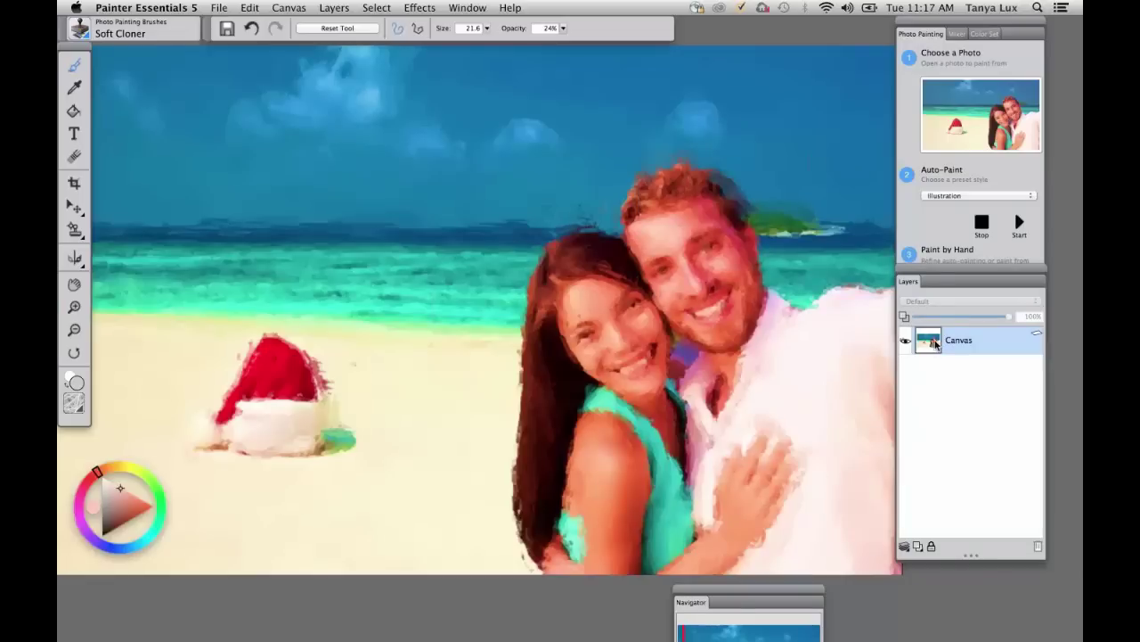
pyautogui.click(919, 547)
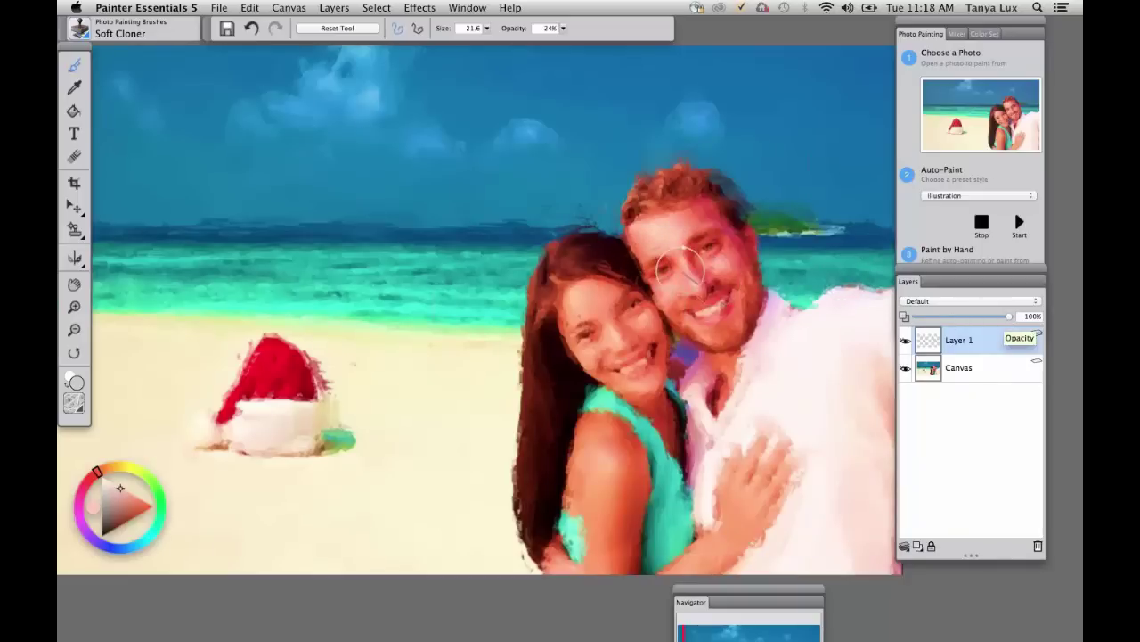
pyautogui.moveTo(713, 283)
pyautogui.mouseDown()
pyautogui.moveTo(718, 311)
pyautogui.moveTo(704, 317)
pyautogui.mouseUp()
pyautogui.moveTo(607, 357)
pyautogui.mouseDown()
pyautogui.moveTo(636, 291)
pyautogui.moveTo(575, 349)
pyautogui.moveTo(565, 331)
pyautogui.moveTo(575, 322)
pyautogui.moveTo(655, 353)
pyautogui.moveTo(622, 382)
pyautogui.moveTo(611, 378)
pyautogui.moveTo(657, 348)
pyautogui.moveTo(610, 358)
pyautogui.mouseUp()
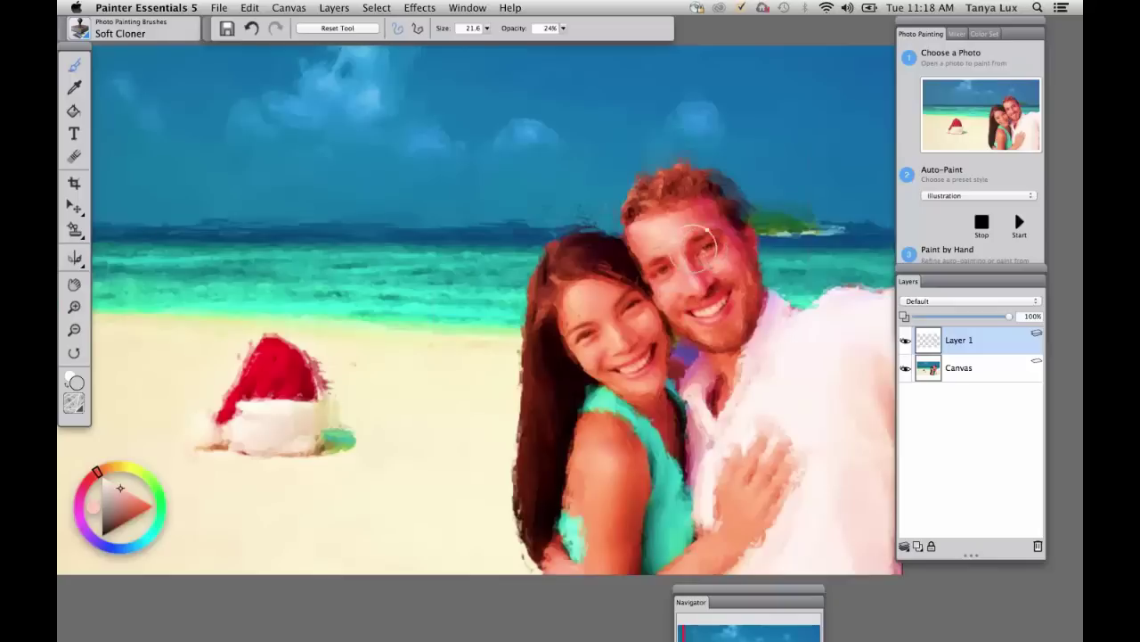
# Switch to the Opaque Acrylic photo painting brush and repaint the clouds at size 32.7
pyautogui.click(83, 30)
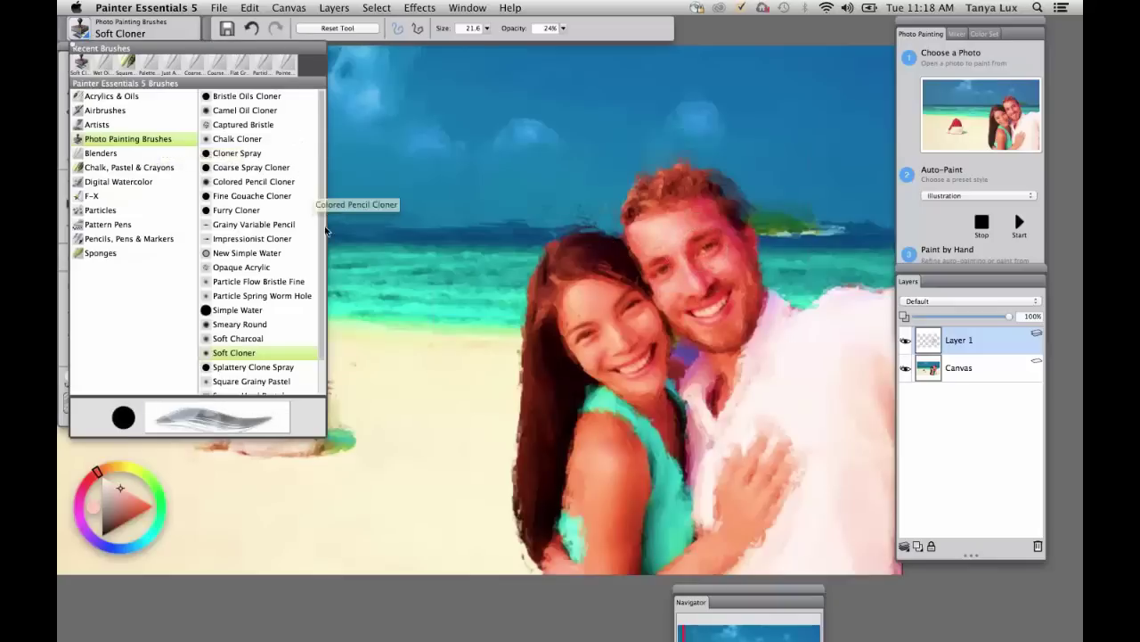
pyautogui.scroll(-2, 255, 326)
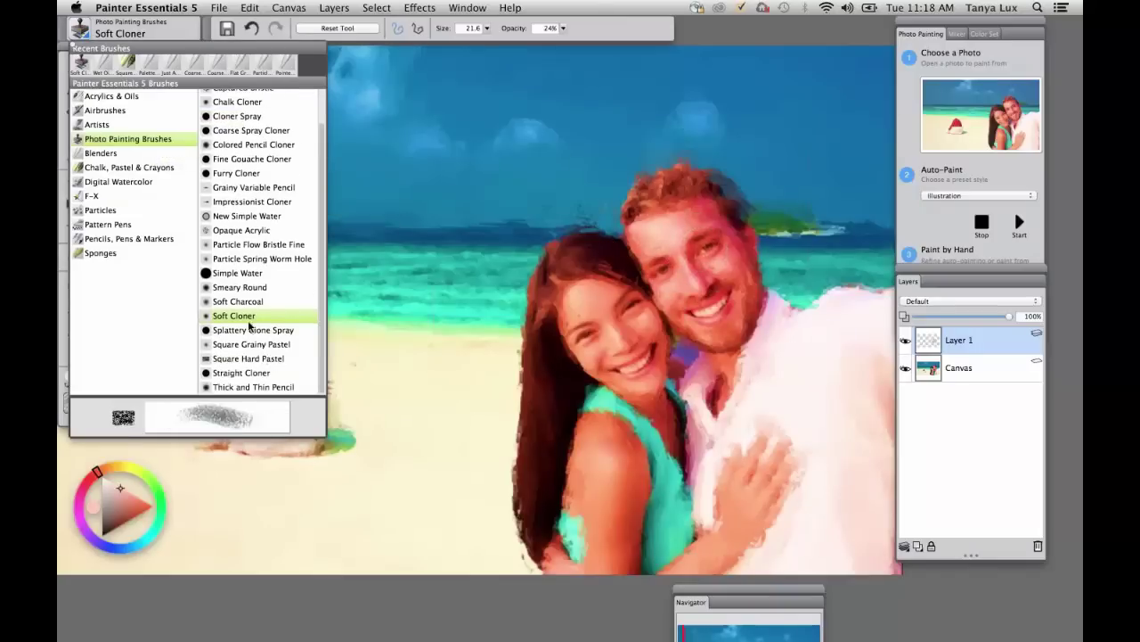
pyautogui.click(241, 230)
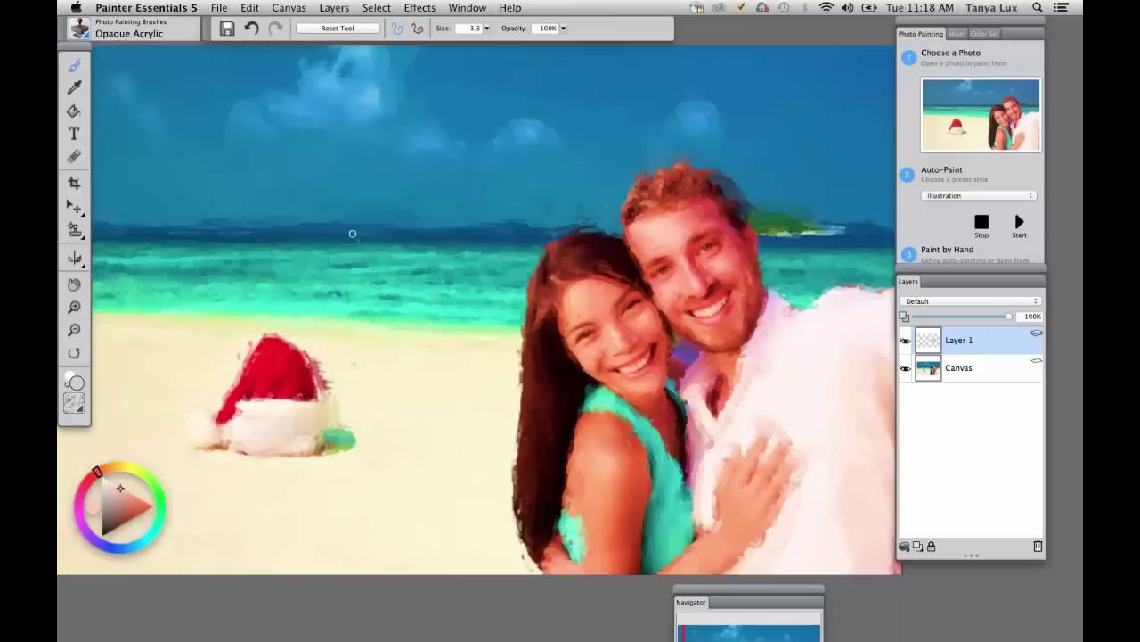
pyautogui.click(944, 252)
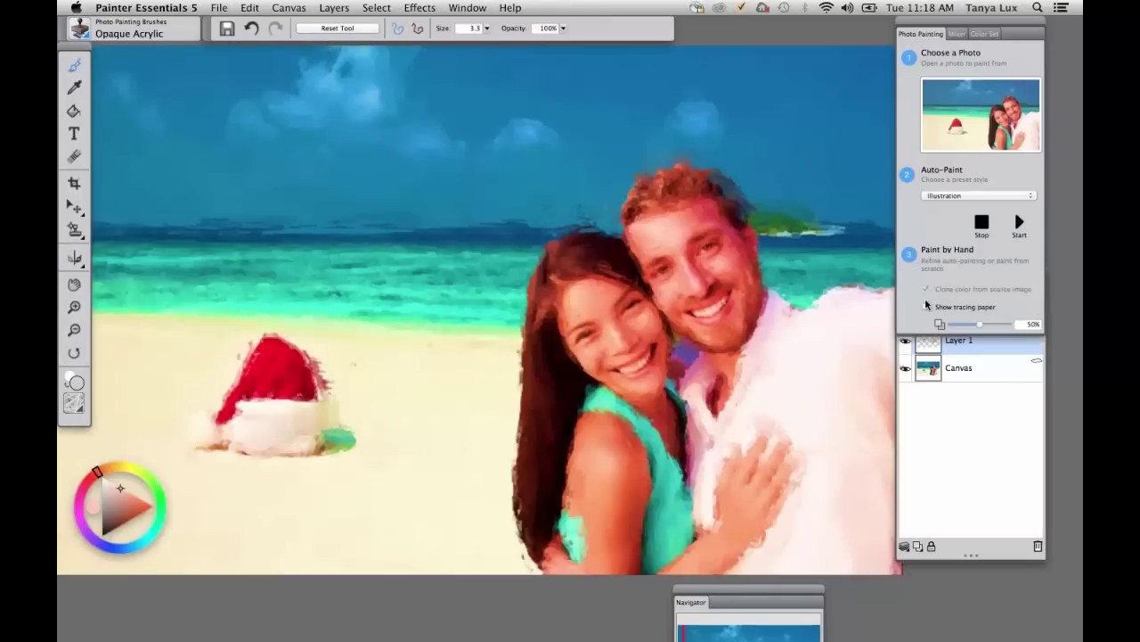
pyautogui.moveTo(488, 30); pyautogui.dragTo(495, 35)
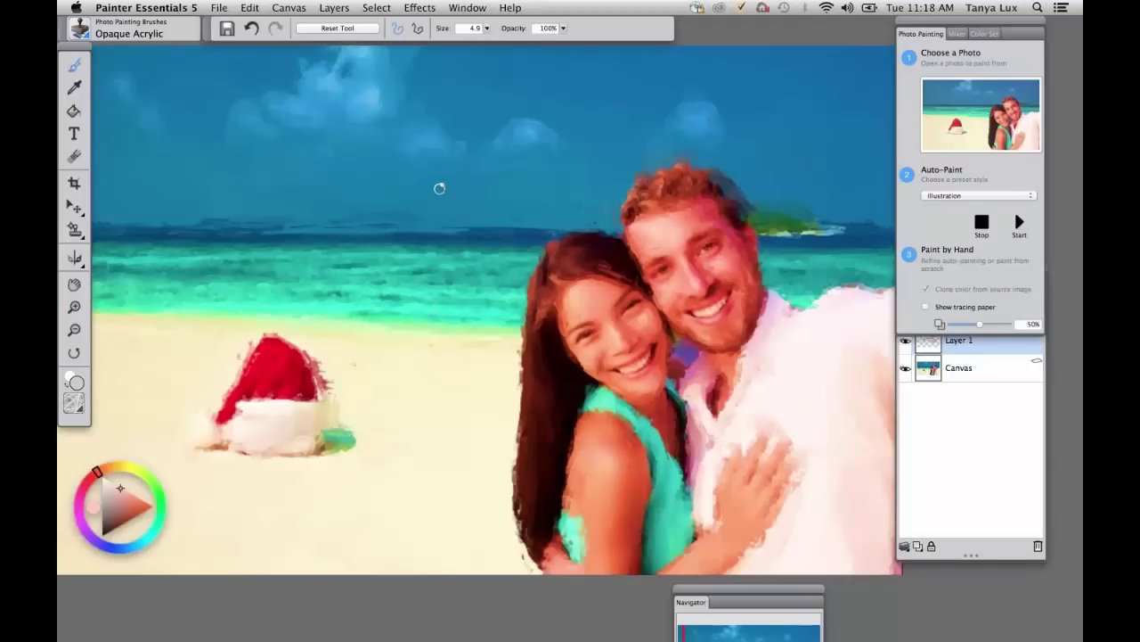
pyautogui.moveTo(487, 27)
pyautogui.mouseDown()
pyautogui.moveTo(488, 41)
pyautogui.moveTo(530, 55)
pyautogui.mouseUp()
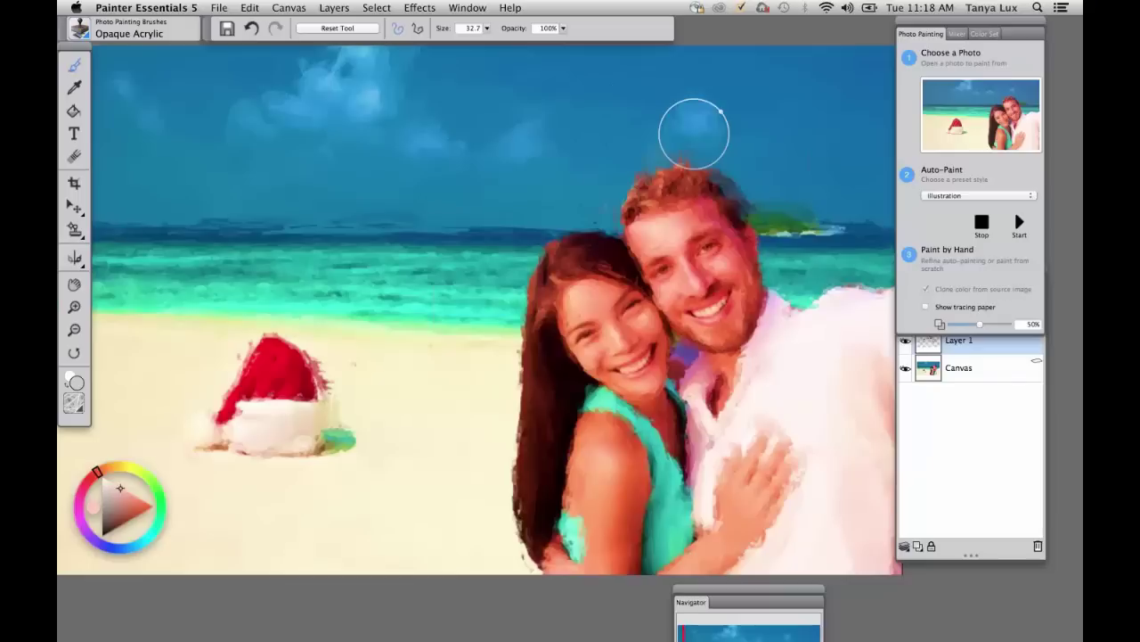
# Reduce the Opaque Acrylic brush to size 4.2 and paint strands along the woman's long hair
pyautogui.click(486, 28)
pyautogui.moveTo(474, 43); pyautogui.dragTo(457, 45)
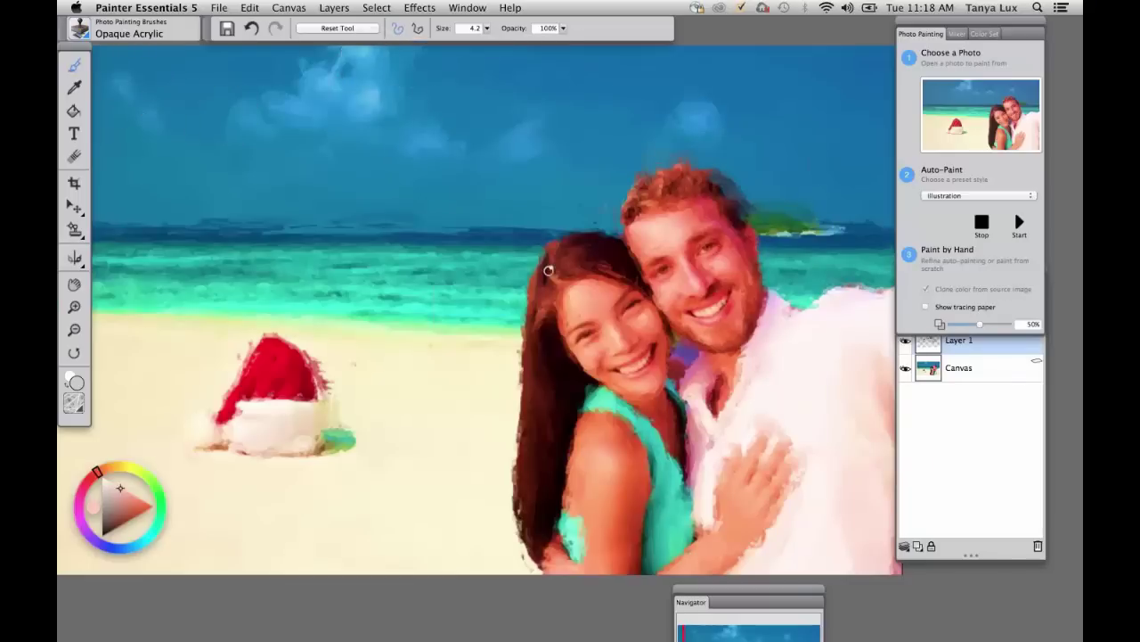
pyautogui.moveTo(530, 313); pyautogui.dragTo(526, 401)
pyautogui.moveTo(541, 294)
pyautogui.mouseDown()
pyautogui.moveTo(516, 512)
pyautogui.moveTo(519, 469)
pyautogui.moveTo(541, 563)
pyautogui.moveTo(527, 542)
pyautogui.moveTo(550, 482)
pyautogui.moveTo(555, 523)
pyautogui.mouseUp()
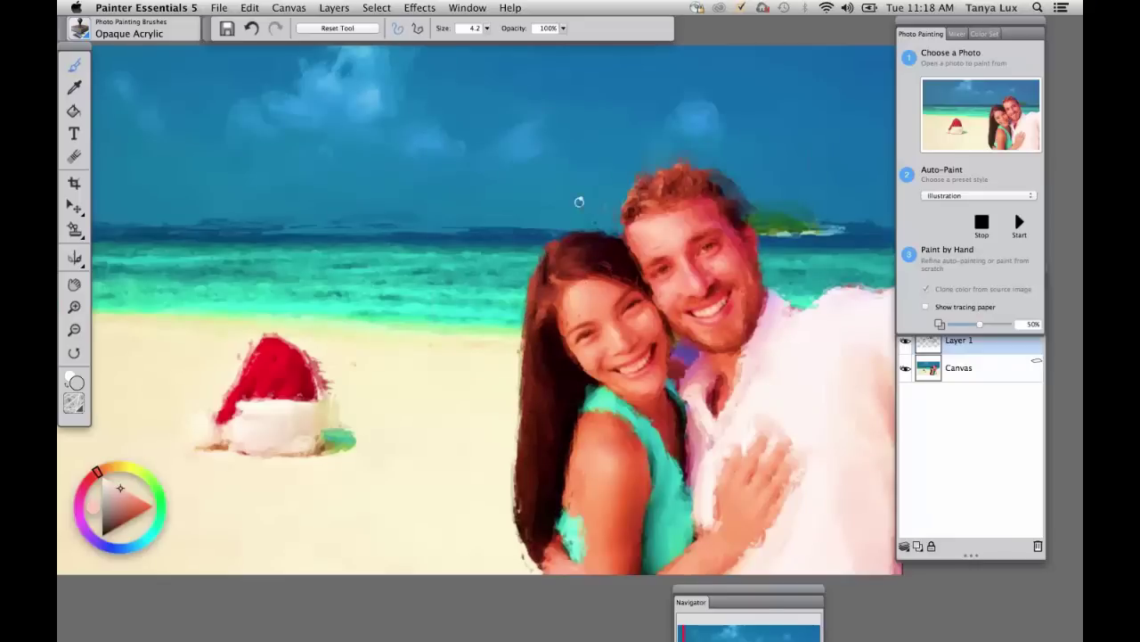
# Choose the Impressionist Cloner from the Photo Painting Brushes
pyautogui.moveTo(510, 193); pyautogui.dragTo(578, 195)
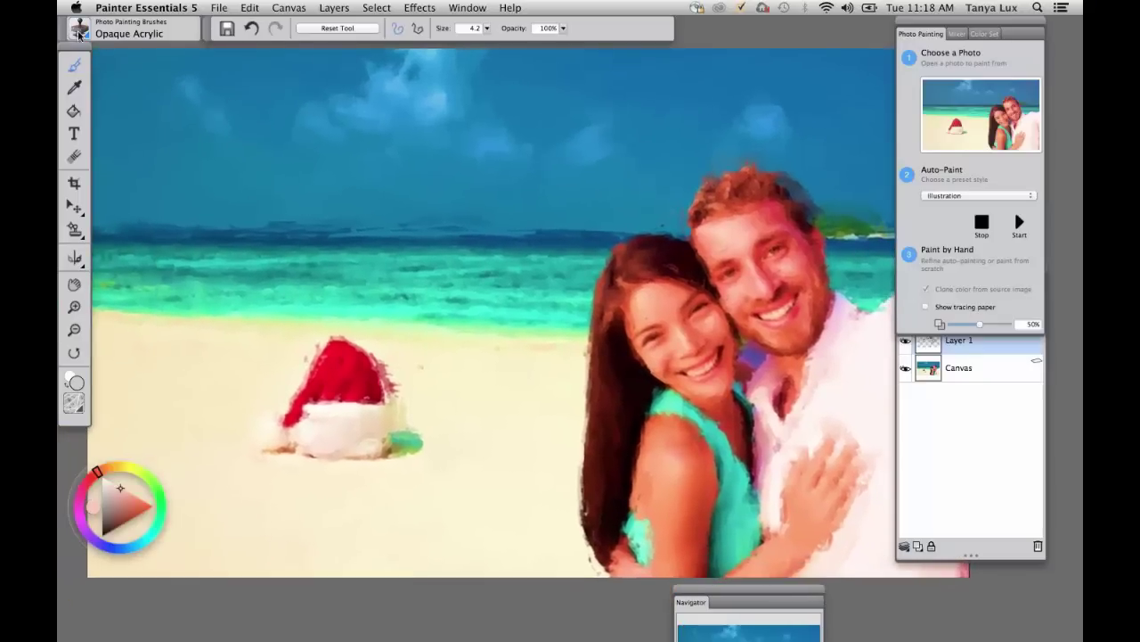
pyautogui.click(79, 34)
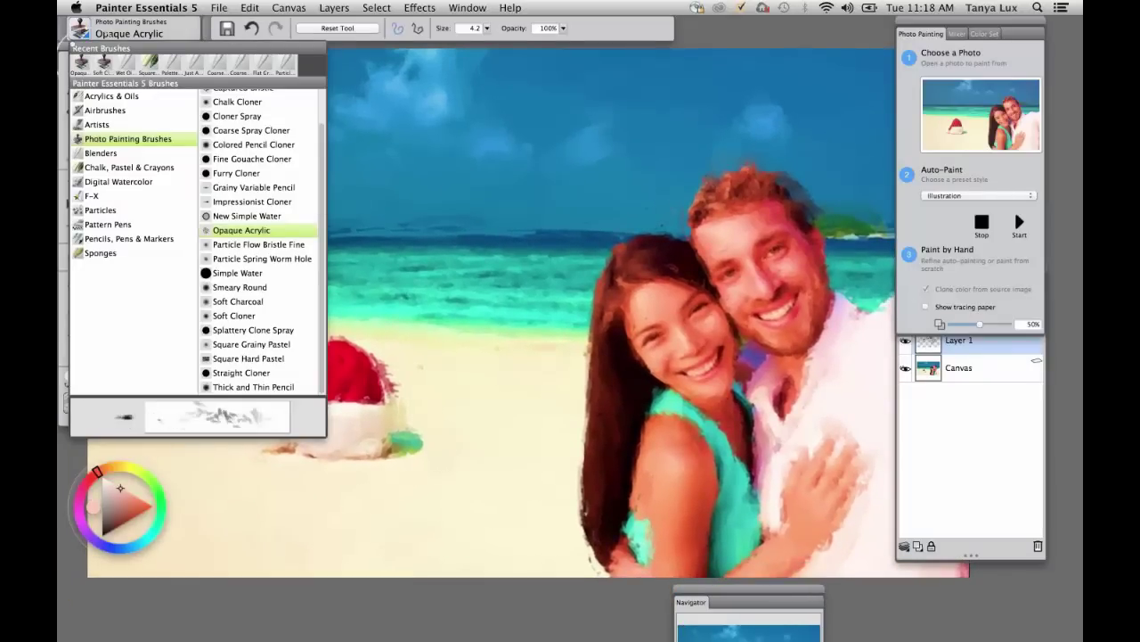
pyautogui.click(252, 202)
pyautogui.moveTo(275, 267); pyautogui.dragTo(401, 283)
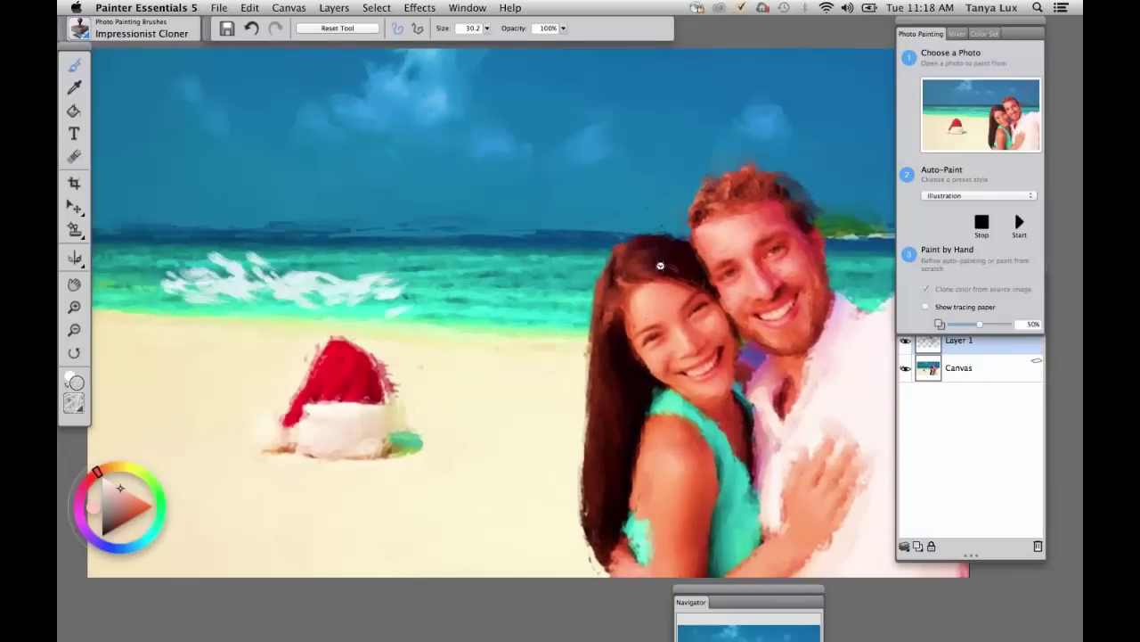
pyautogui.press('super+z')
pyautogui.press('super+z')
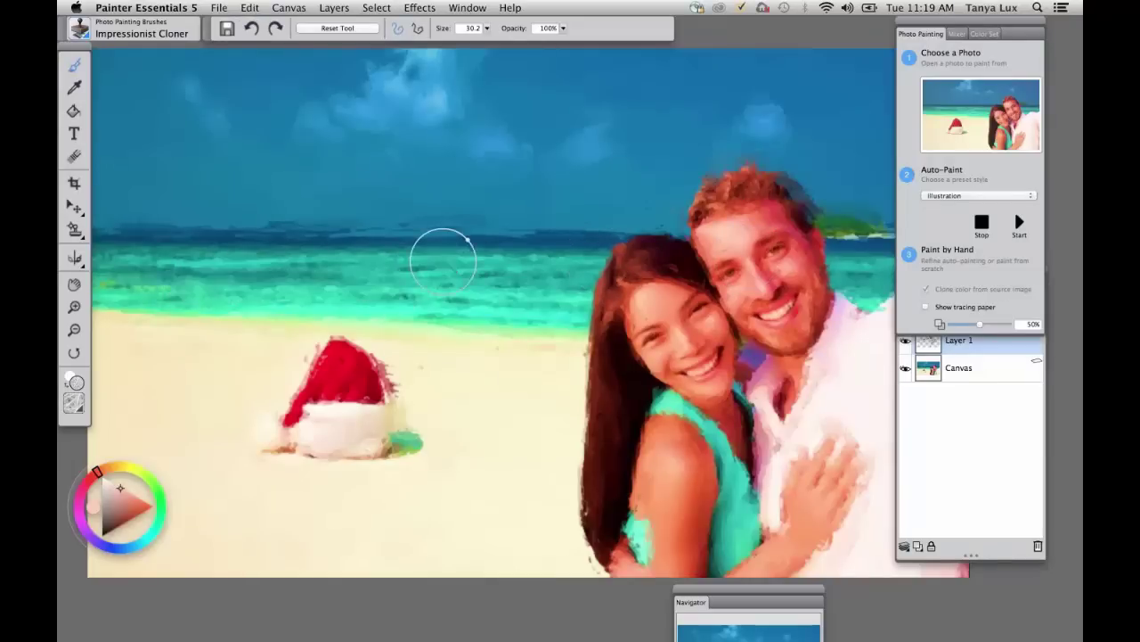
# Select the Canvas layer and add Impressionist Cloner strokes along the horizon and sea at brush size 7.7
pyautogui.click(978, 376)
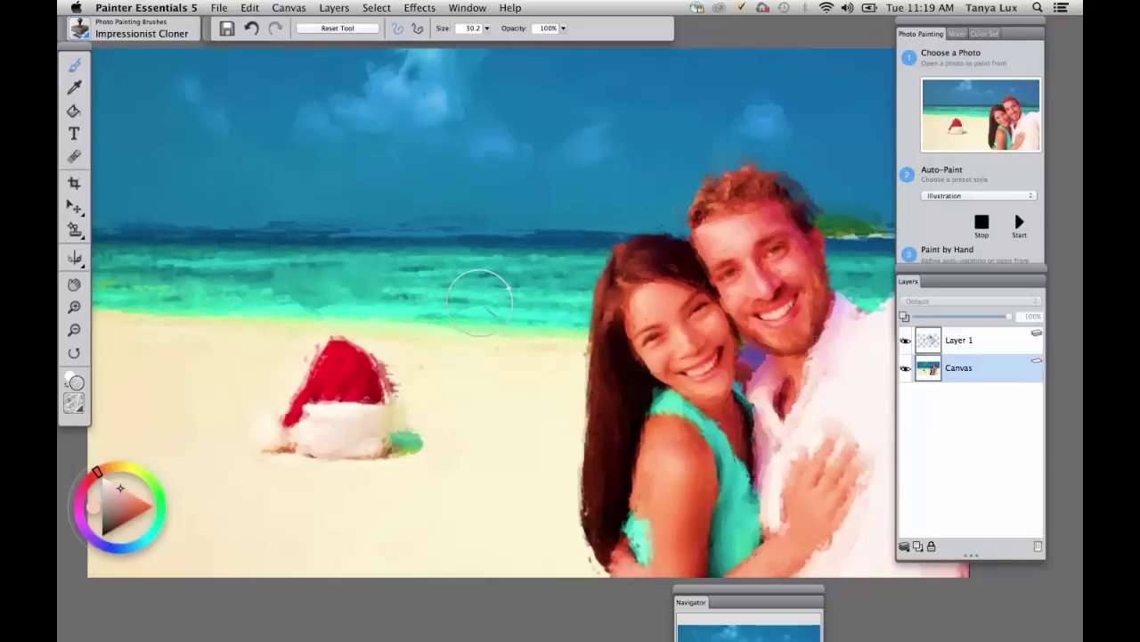
pyautogui.click(487, 28)
pyautogui.moveTo(494, 40); pyautogui.dragTo(426, 51)
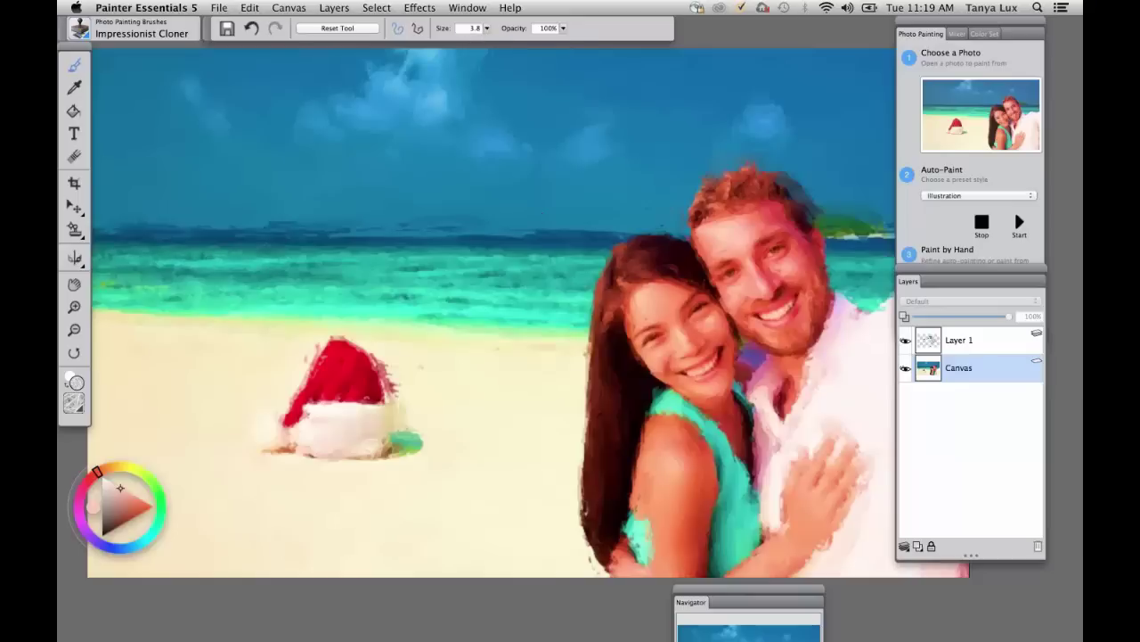
pyautogui.click(488, 30)
pyautogui.click(442, 50)
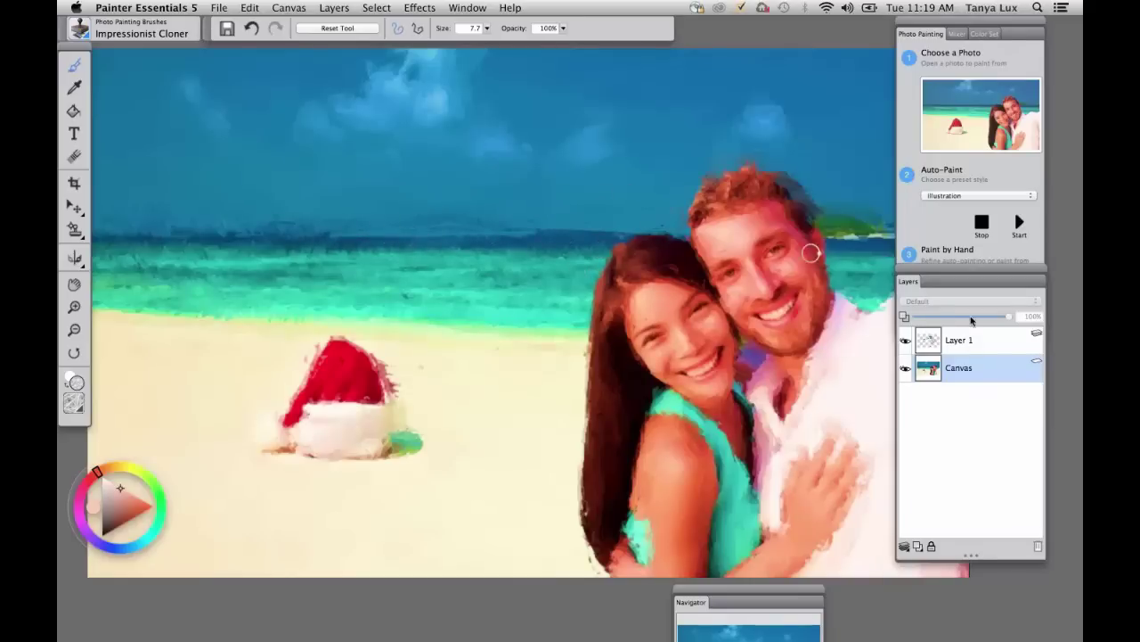
# Merge Layer 1 into the Canvas by dropping all layers
pyautogui.click(964, 347)
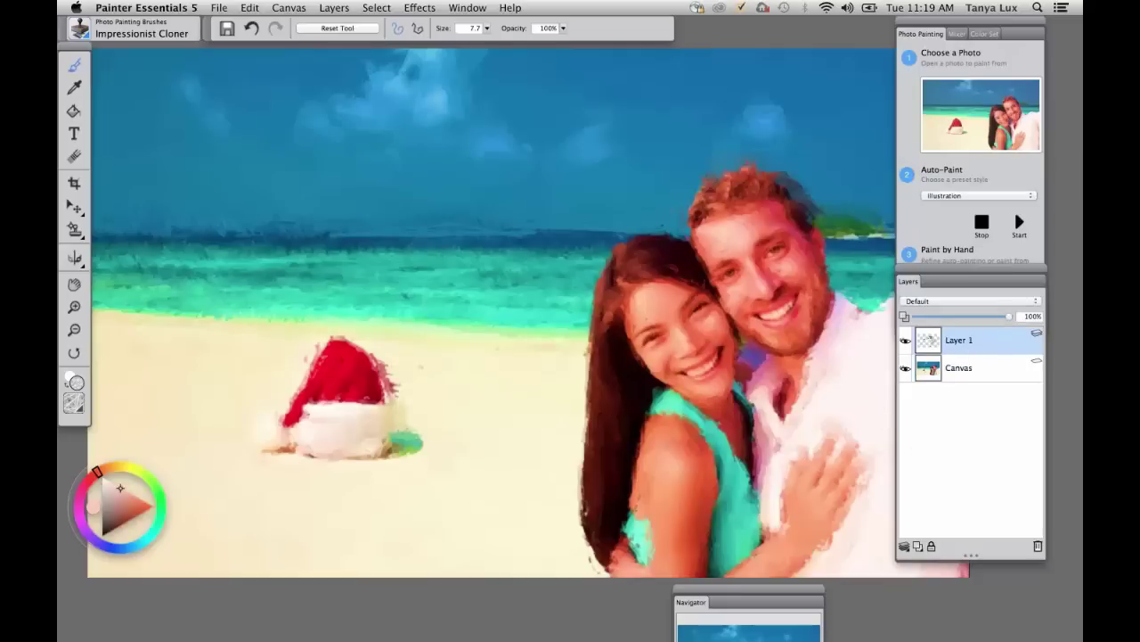
pyautogui.click(335, 8)
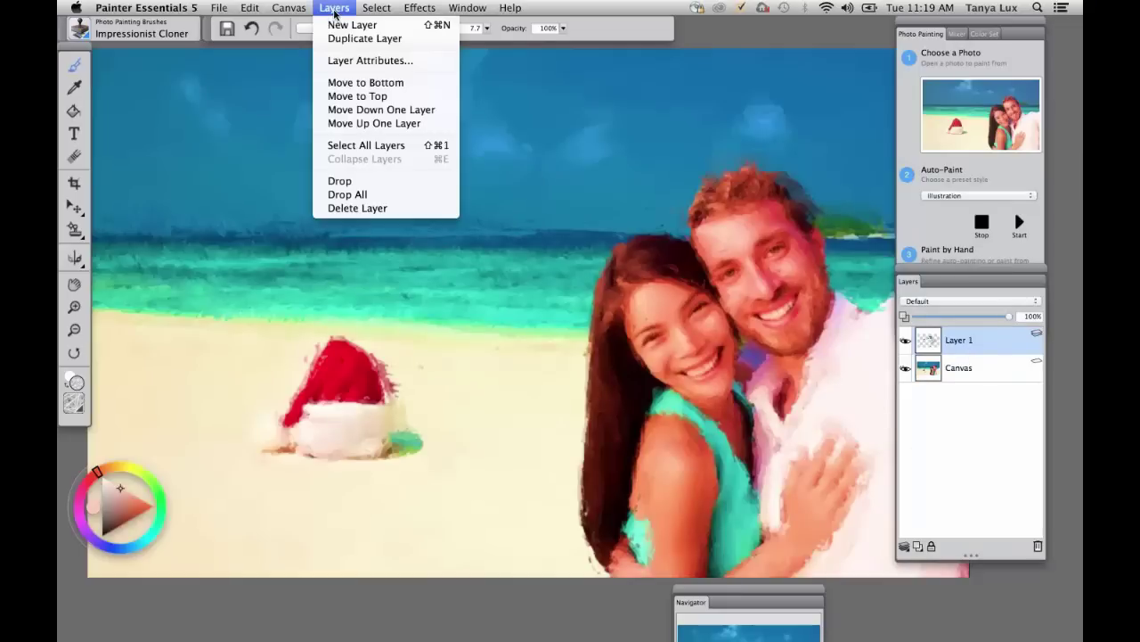
pyautogui.click(348, 194)
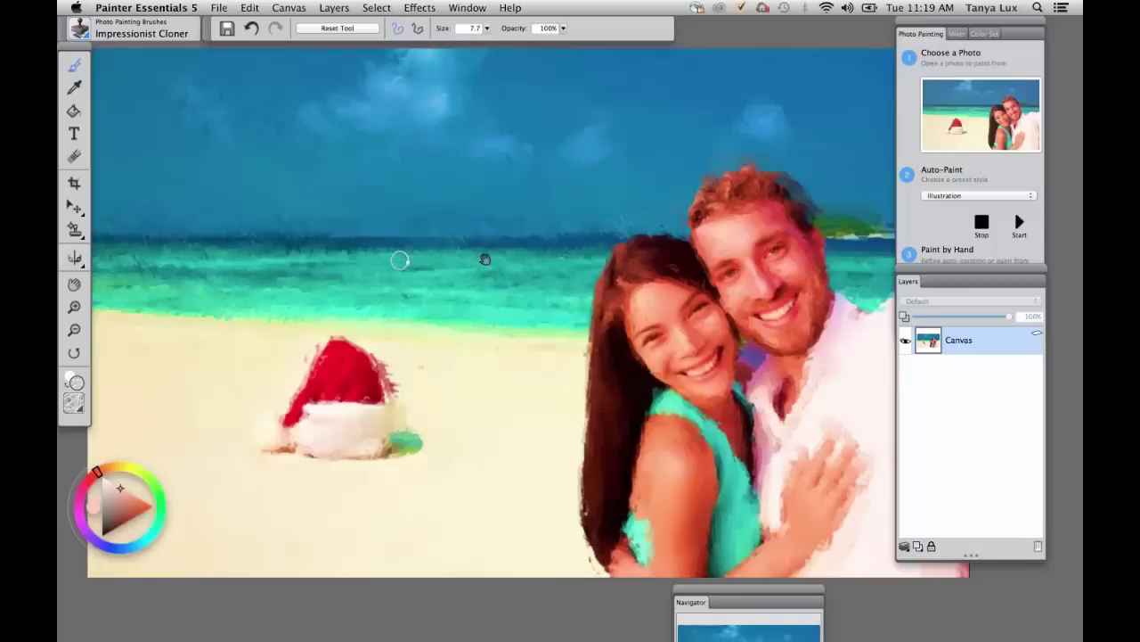
# Smooth the edges of the Santa hat and the woman's arm and dress with the Coarse Smear Blender brush
pyautogui.moveTo(485, 259); pyautogui.dragTo(356, 200)
pyautogui.click(82, 30)
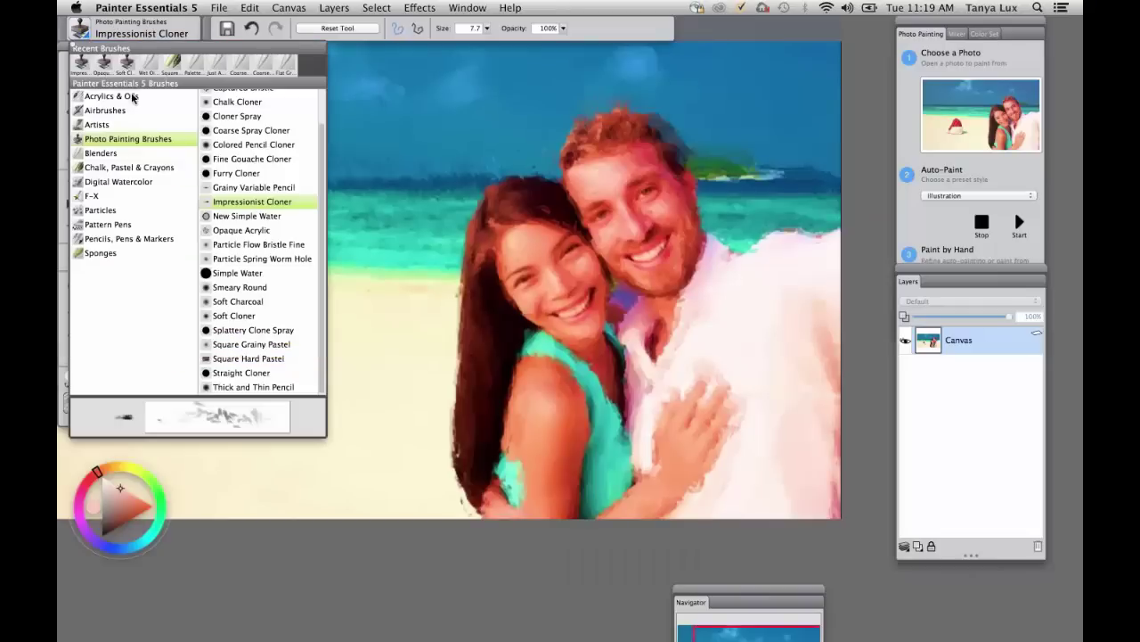
pyautogui.click(113, 158)
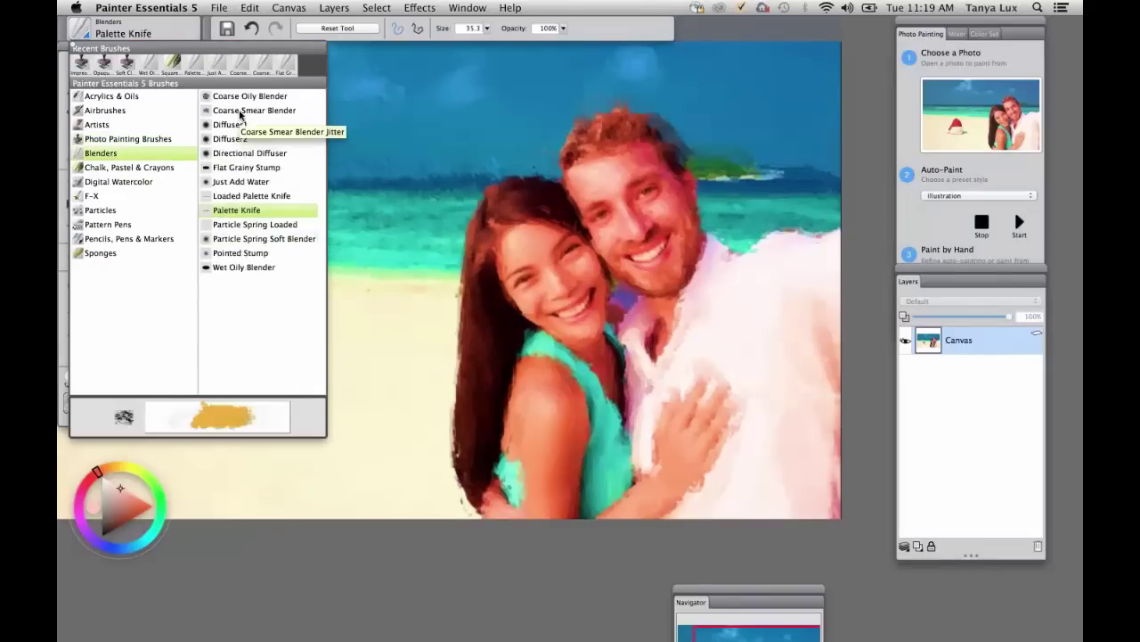
pyautogui.click(241, 111)
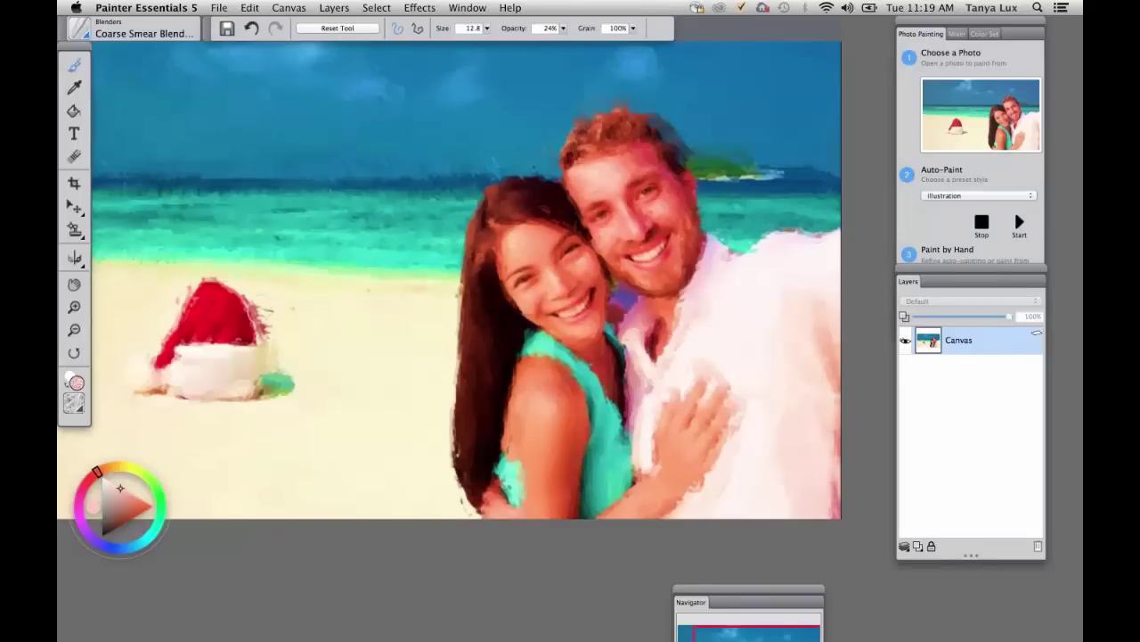
pyautogui.moveTo(272, 327)
pyautogui.mouseDown()
pyautogui.moveTo(242, 297)
pyautogui.moveTo(257, 328)
pyautogui.moveTo(229, 292)
pyautogui.moveTo(254, 331)
pyautogui.moveTo(225, 295)
pyautogui.moveTo(261, 332)
pyautogui.moveTo(182, 308)
pyautogui.moveTo(185, 296)
pyautogui.moveTo(212, 299)
pyautogui.moveTo(212, 287)
pyautogui.moveTo(227, 327)
pyautogui.moveTo(208, 327)
pyautogui.moveTo(208, 376)
pyautogui.mouseUp()
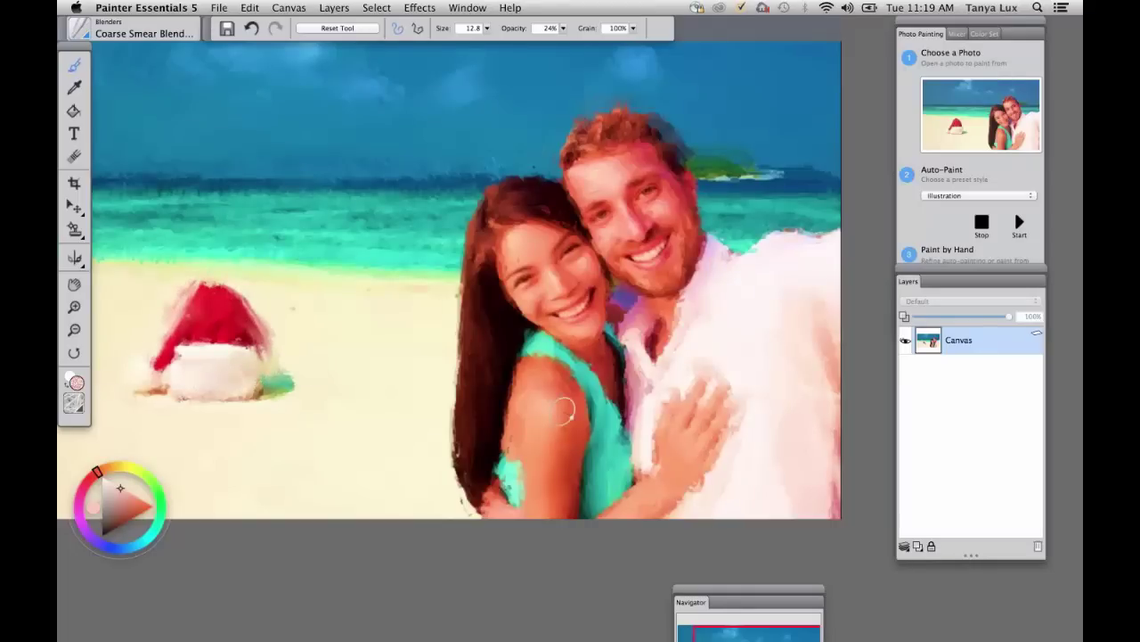
pyautogui.moveTo(562, 410)
pyautogui.mouseDown()
pyautogui.moveTo(551, 379)
pyautogui.moveTo(527, 364)
pyautogui.moveTo(565, 382)
pyautogui.moveTo(570, 477)
pyautogui.moveTo(533, 429)
pyautogui.moveTo(509, 438)
pyautogui.moveTo(653, 490)
pyautogui.mouseUp()
pyautogui.moveTo(810, 331); pyautogui.dragTo(630, 444)
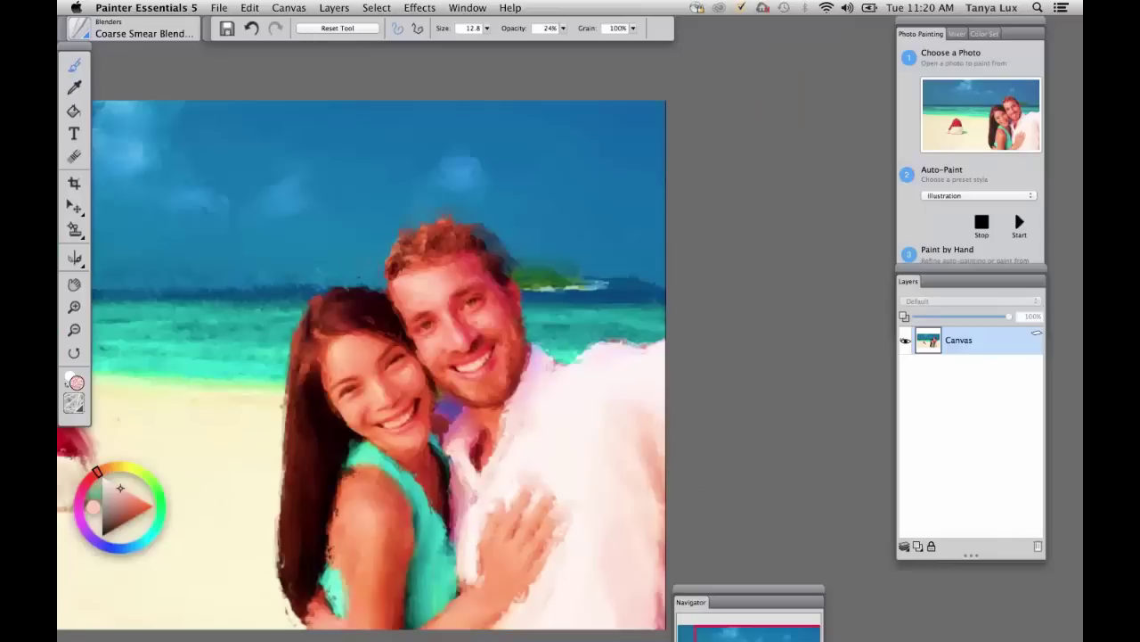
# Smooth the clouds and sky above the couple with Coarse Smear Blender strokes
pyautogui.moveTo(422, 221)
pyautogui.mouseDown()
pyautogui.moveTo(380, 242)
pyautogui.moveTo(403, 214)
pyautogui.moveTo(464, 214)
pyautogui.moveTo(424, 149)
pyautogui.moveTo(479, 142)
pyautogui.moveTo(525, 150)
pyautogui.moveTo(536, 166)
pyautogui.moveTo(554, 152)
pyautogui.moveTo(463, 131)
pyautogui.mouseUp()
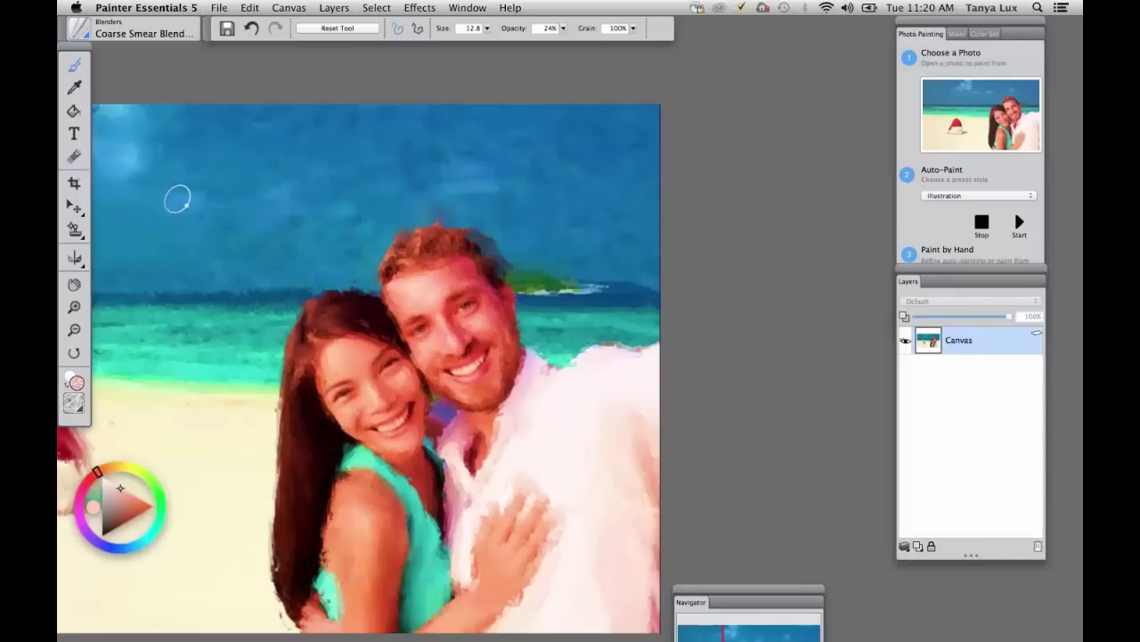
pyautogui.moveTo(265, 167); pyautogui.dragTo(648, 135)
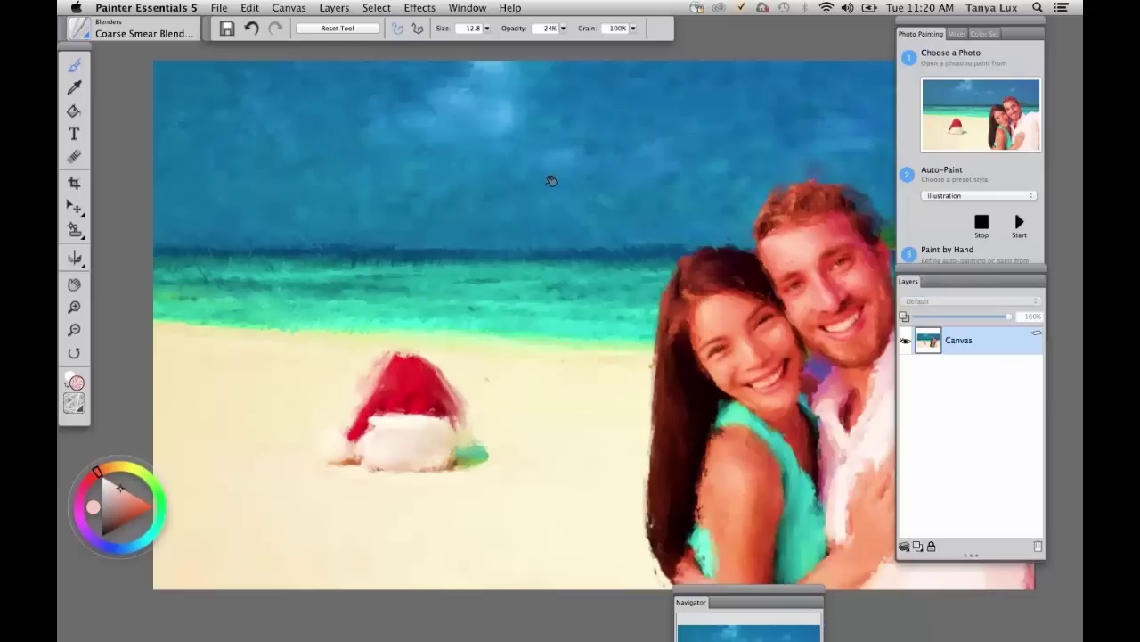
pyautogui.moveTo(364, 173); pyautogui.dragTo(135, 157)
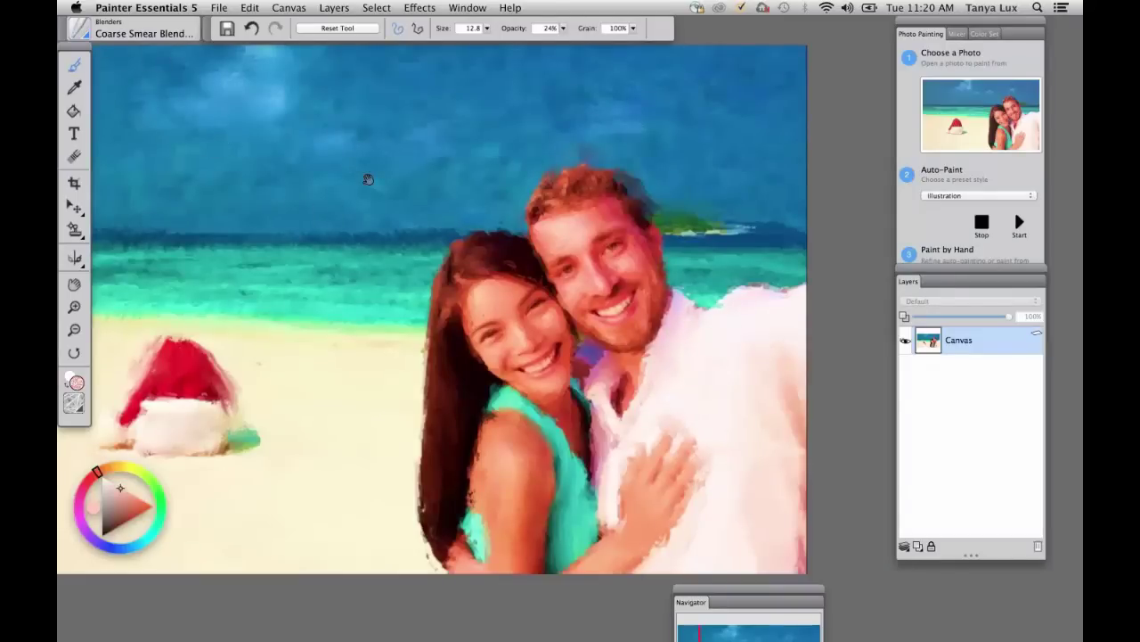
pyautogui.hscroll(-4, 444, 194)
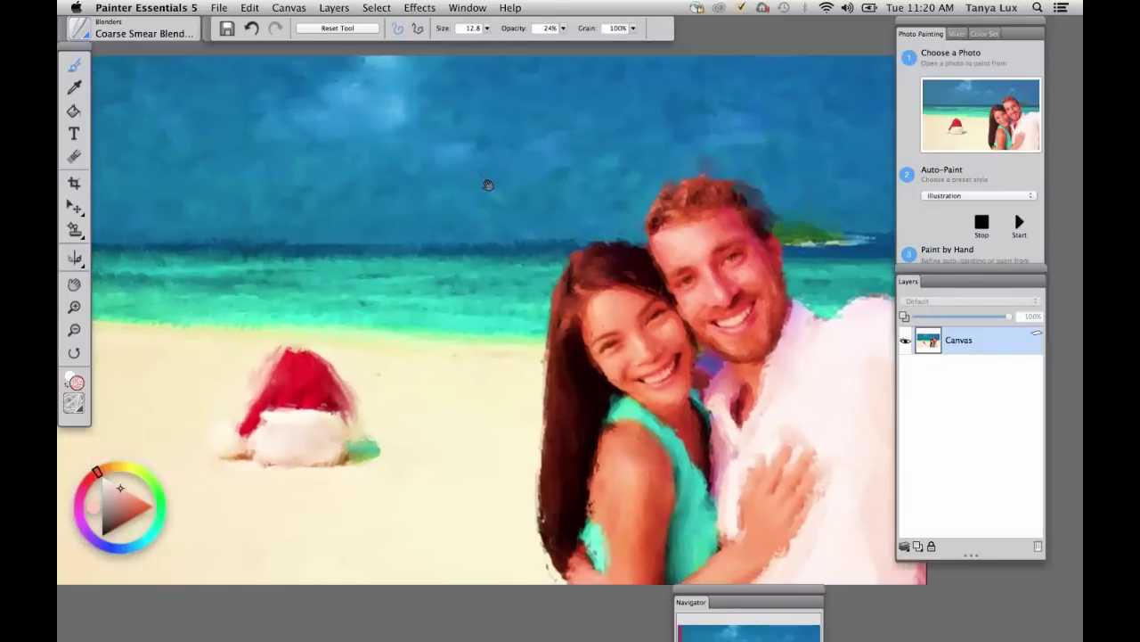
pyautogui.hscroll(-2, 526, 183)
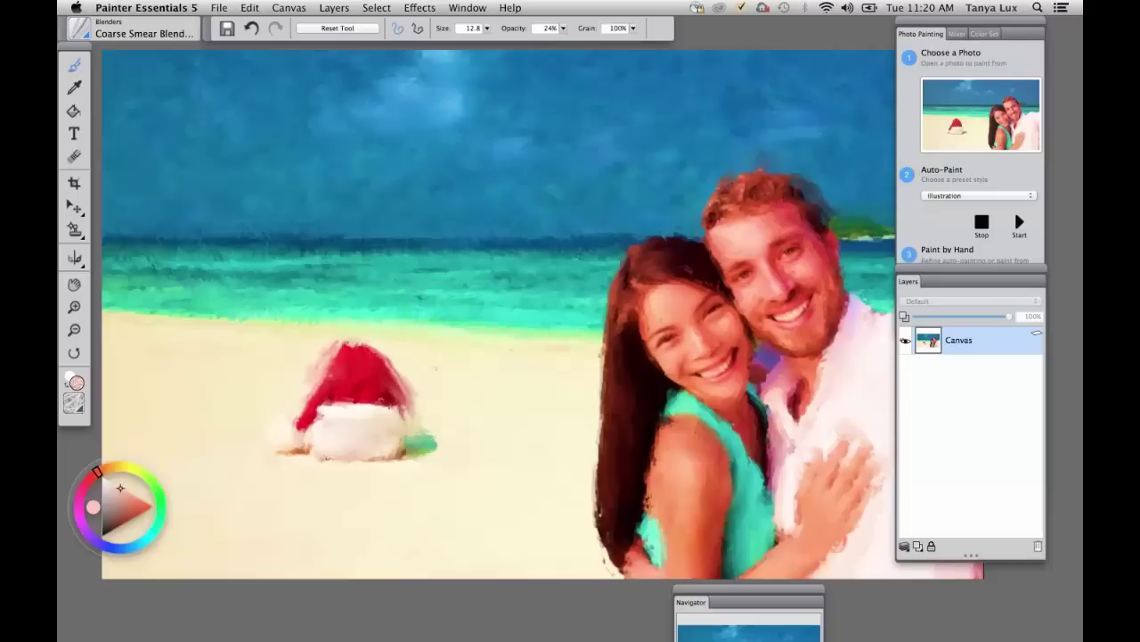
# Choose the Scratchboard Tool from the Pencils, Pens & Markers brushes
pyautogui.click(81, 28)
pyautogui.click(120, 239)
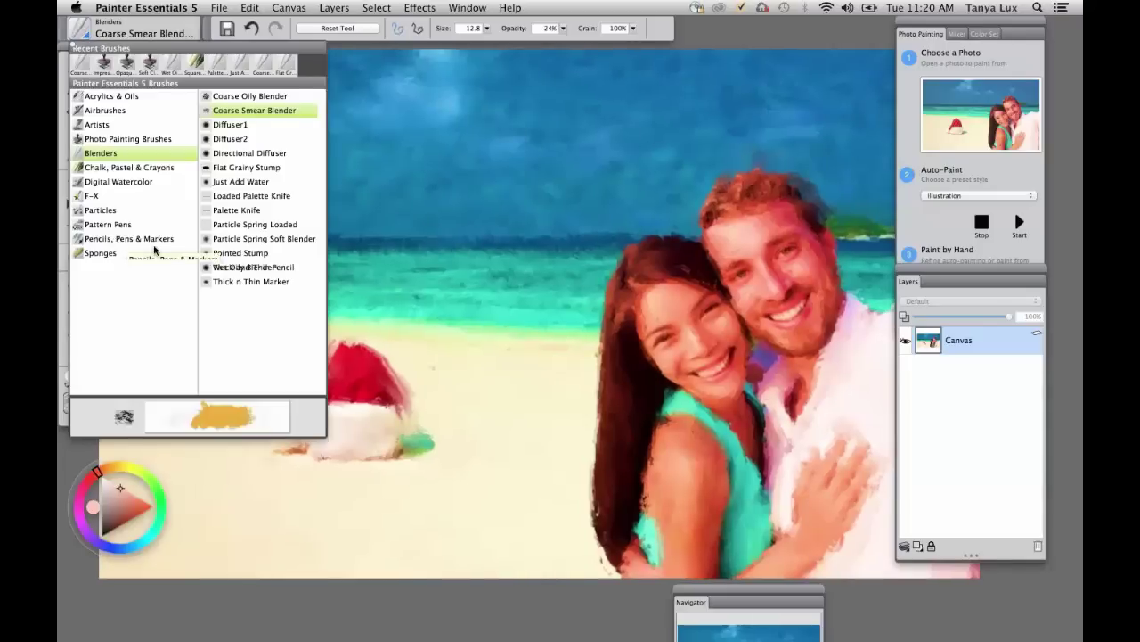
pyautogui.click(248, 253)
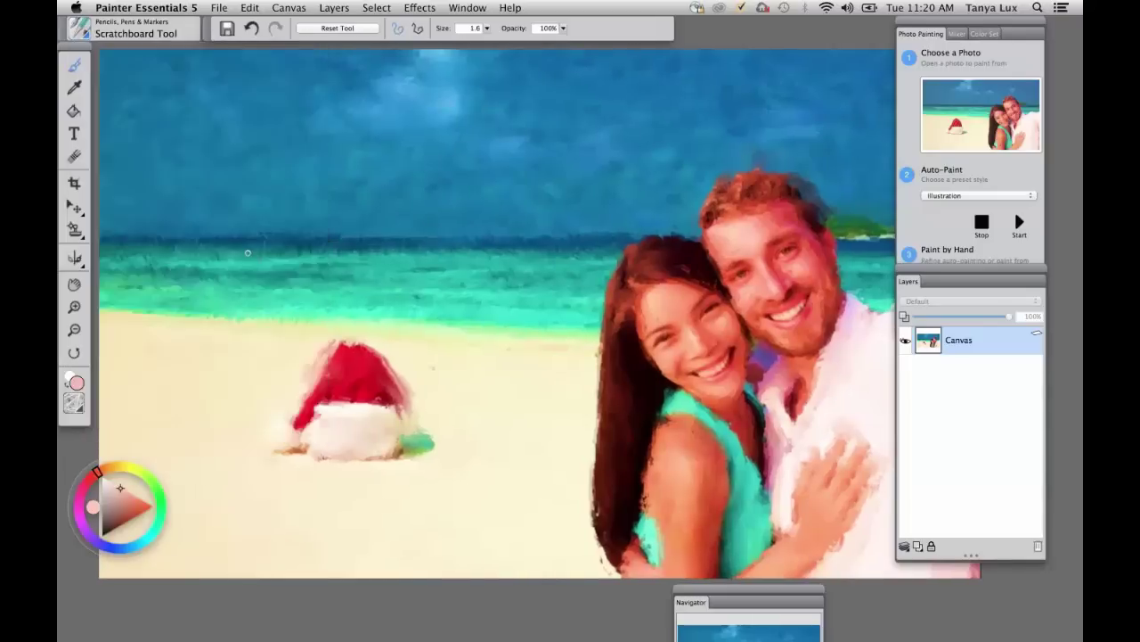
# Move the color wheel over the sky area and enlarge it
pyautogui.moveTo(132, 477); pyautogui.dragTo(223, 159)
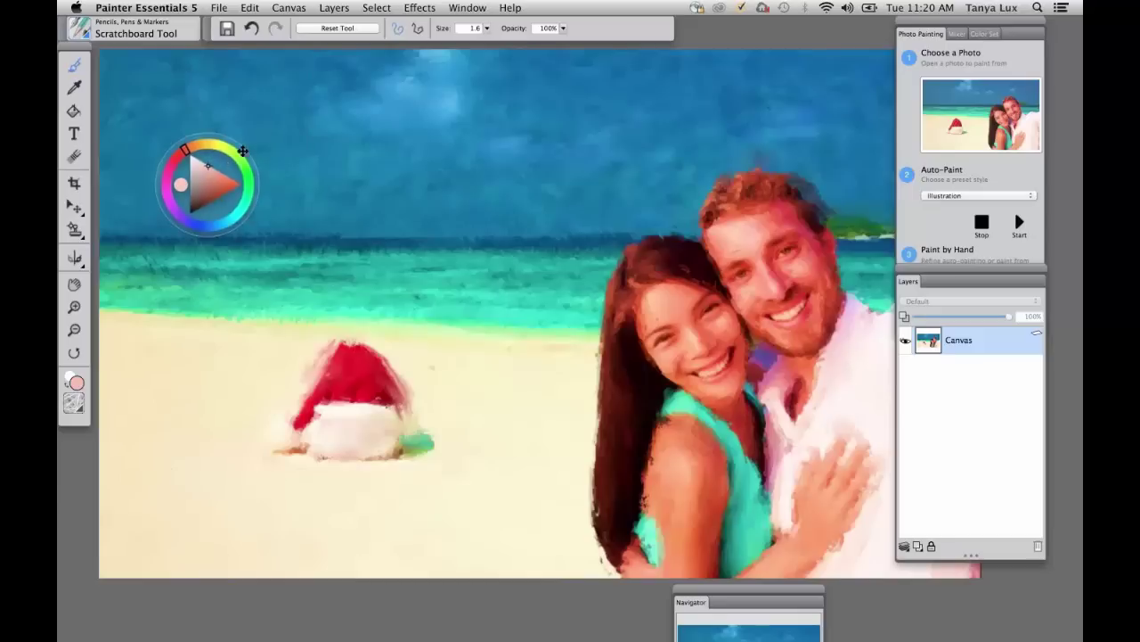
pyautogui.moveTo(247, 153)
pyautogui.mouseDown()
pyautogui.moveTo(285, 133)
pyautogui.moveTo(229, 158)
pyautogui.moveTo(239, 117)
pyautogui.moveTo(361, 183)
pyautogui.mouseUp()
pyautogui.click(212, 148)
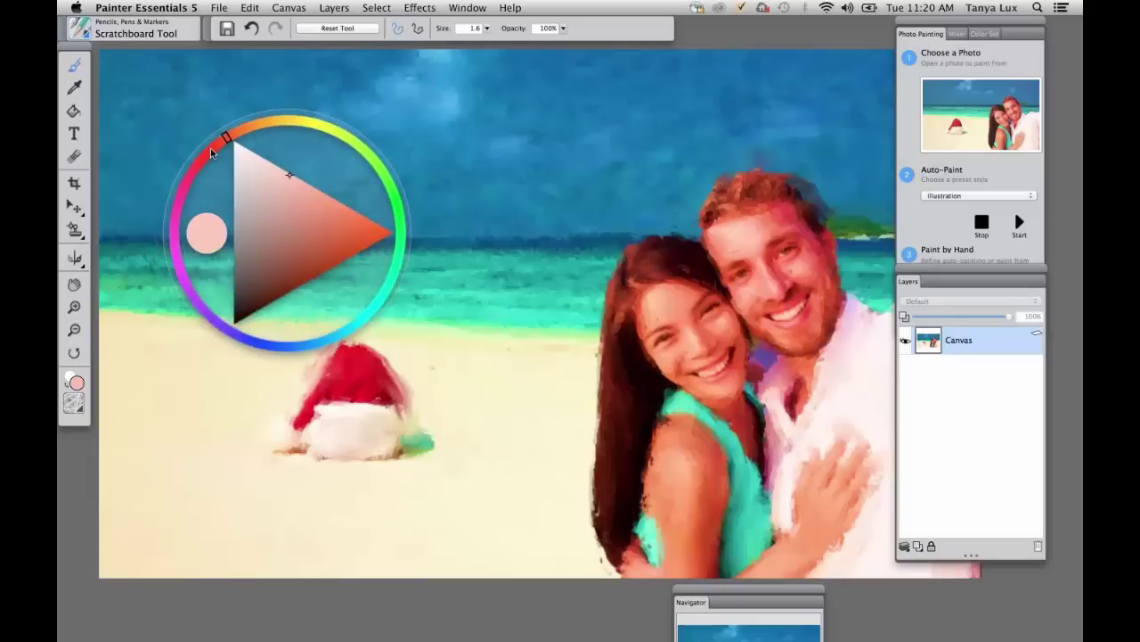
# Try a light green on the color wheel and set the painting color to a saturated red
pyautogui.moveTo(251, 131); pyautogui.dragTo(207, 160)
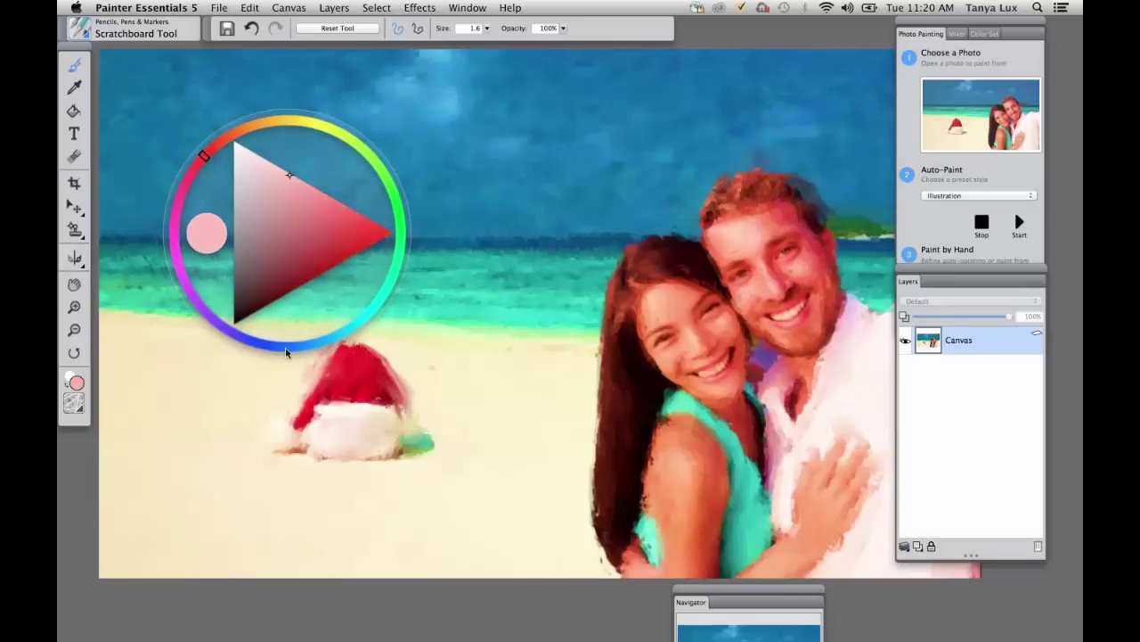
pyautogui.moveTo(286, 351)
pyautogui.mouseDown()
pyautogui.moveTo(311, 339)
pyautogui.moveTo(399, 206)
pyautogui.moveTo(380, 151)
pyautogui.mouseUp()
pyautogui.moveTo(316, 208)
pyautogui.mouseDown()
pyautogui.moveTo(317, 225)
pyautogui.moveTo(325, 201)
pyautogui.moveTo(330, 242)
pyautogui.moveTo(335, 223)
pyautogui.moveTo(311, 187)
pyautogui.mouseUp()
pyautogui.click(346, 199)
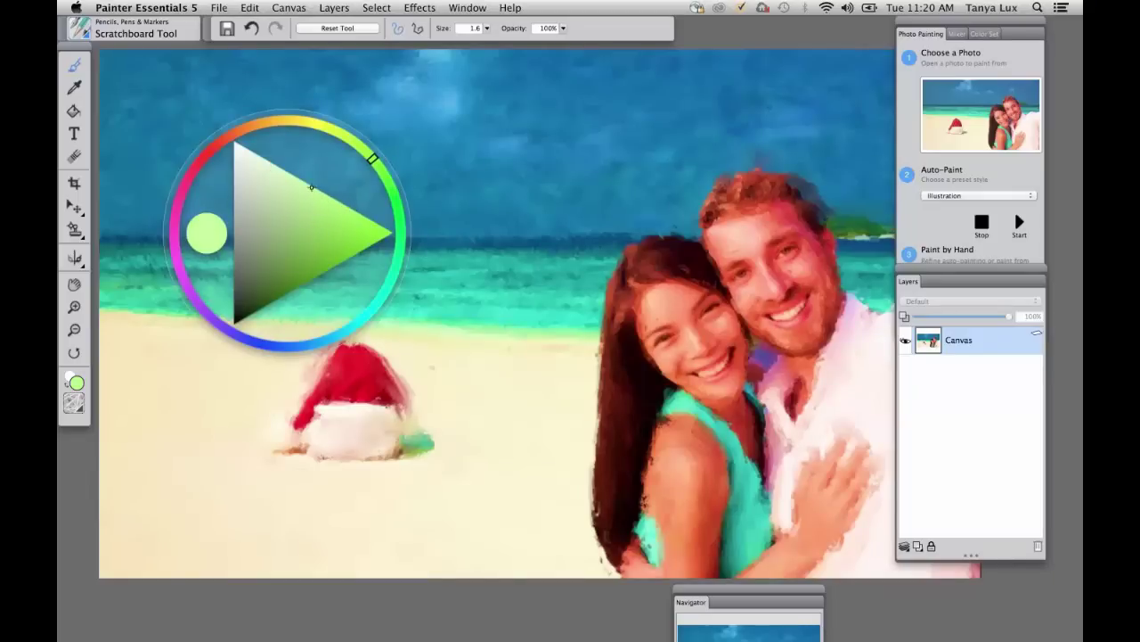
pyautogui.click(203, 155)
pyautogui.moveTo(340, 224); pyautogui.dragTo(397, 239)
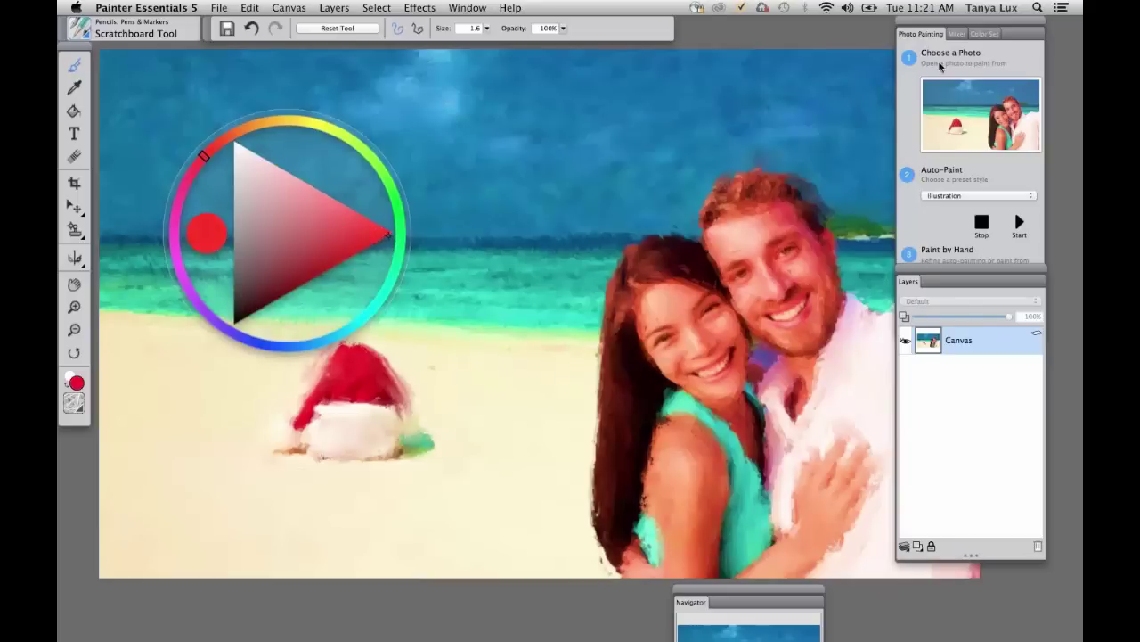
# Blend colors on the Mixer pad, sample a red from it, and dab that red onto the pad's light area
pyautogui.click(959, 37)
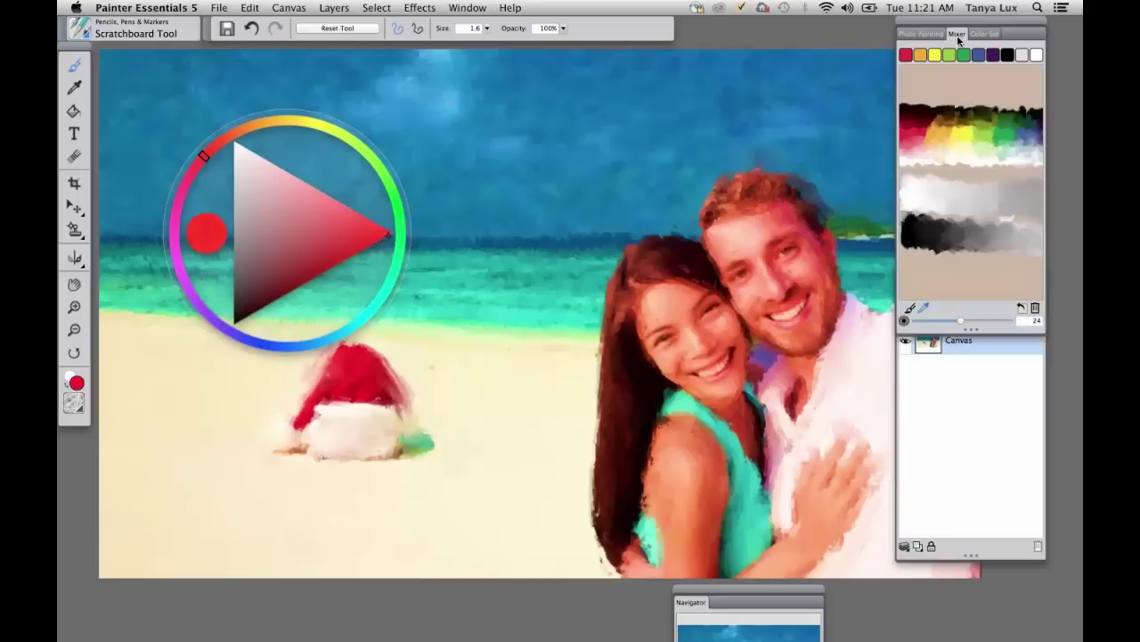
pyautogui.moveTo(968, 25)
pyautogui.mouseDown()
pyautogui.moveTo(947, 24)
pyautogui.moveTo(964, 24)
pyautogui.moveTo(966, 41)
pyautogui.mouseUp()
pyautogui.click(909, 308)
pyautogui.moveTo(936, 135)
pyautogui.mouseDown()
pyautogui.moveTo(931, 159)
pyautogui.moveTo(950, 140)
pyautogui.moveTo(963, 159)
pyautogui.moveTo(947, 159)
pyautogui.moveTo(964, 175)
pyautogui.mouseUp()
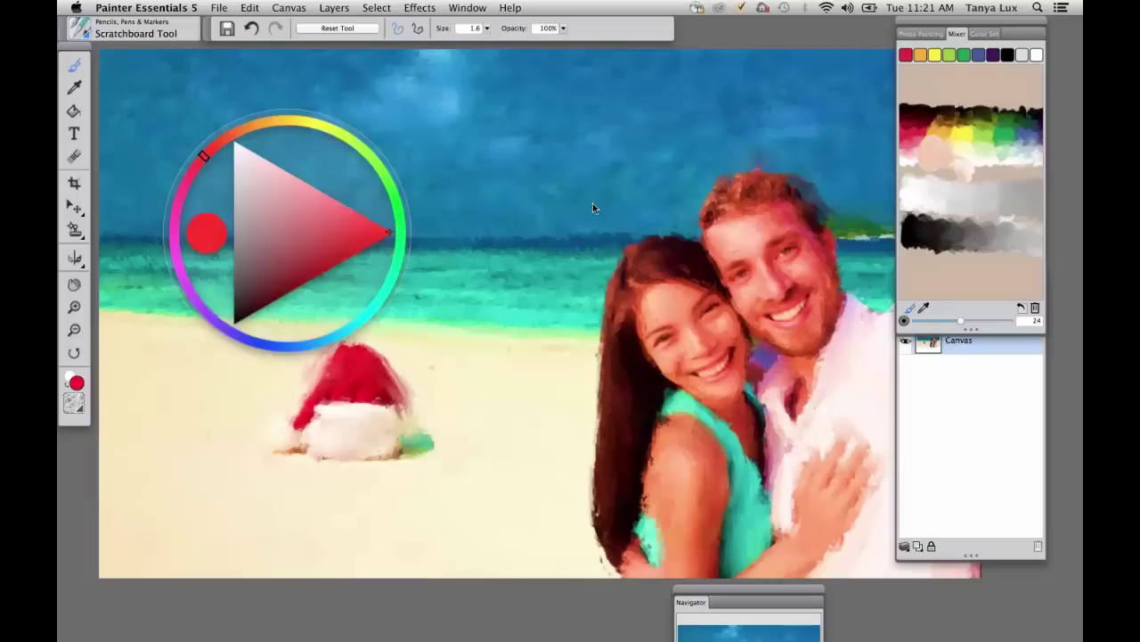
pyautogui.click(923, 308)
pyautogui.moveTo(915, 135); pyautogui.dragTo(937, 234)
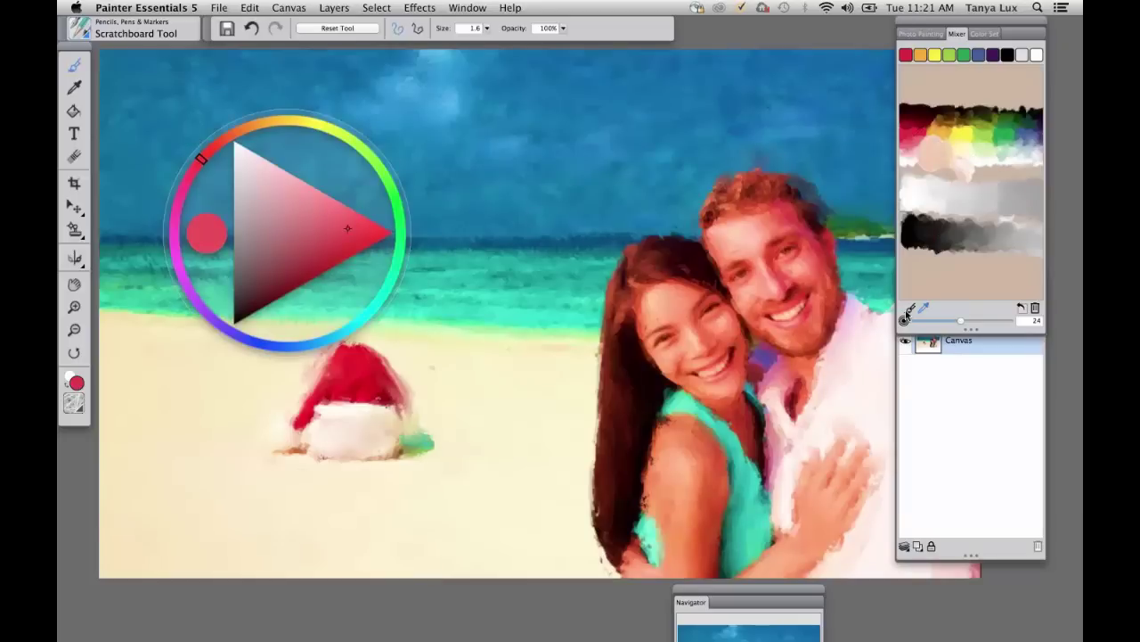
pyautogui.moveTo(959, 163); pyautogui.dragTo(971, 170)
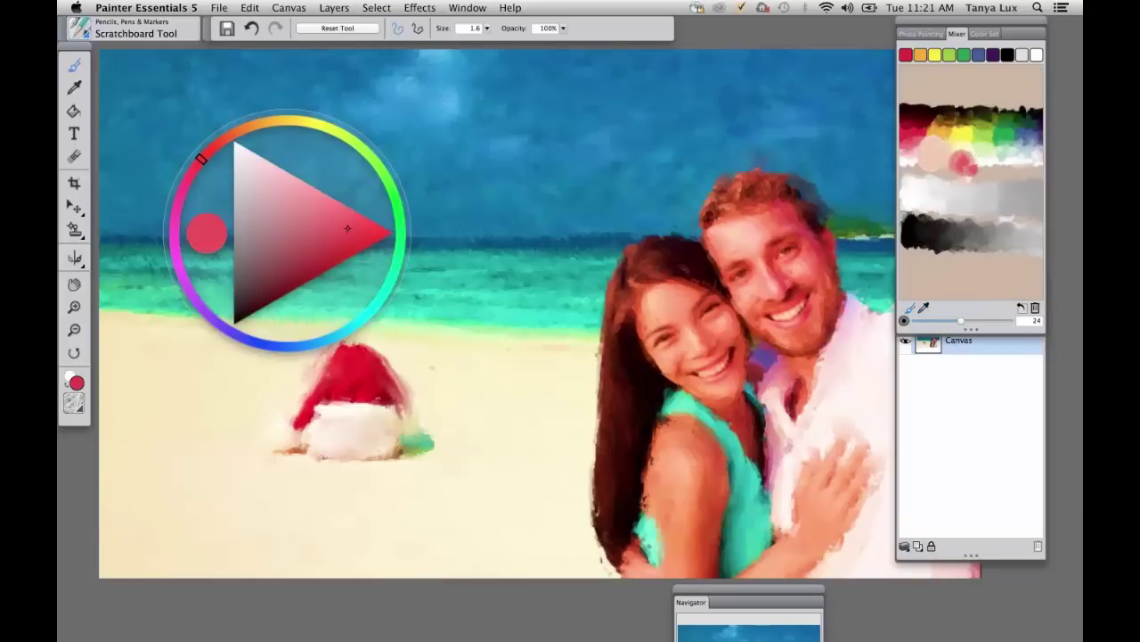
# Look over the Painter Colors swatches and pick a fully saturated red on the color wheel, returning the wheel to its compact size
pyautogui.click(989, 35)
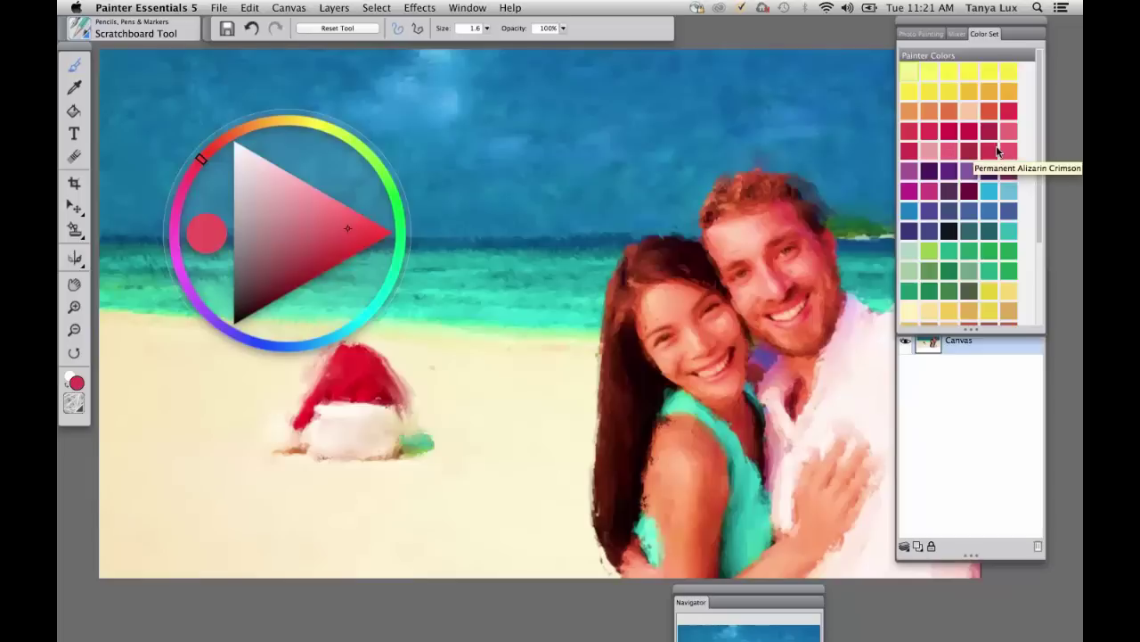
pyautogui.click(921, 34)
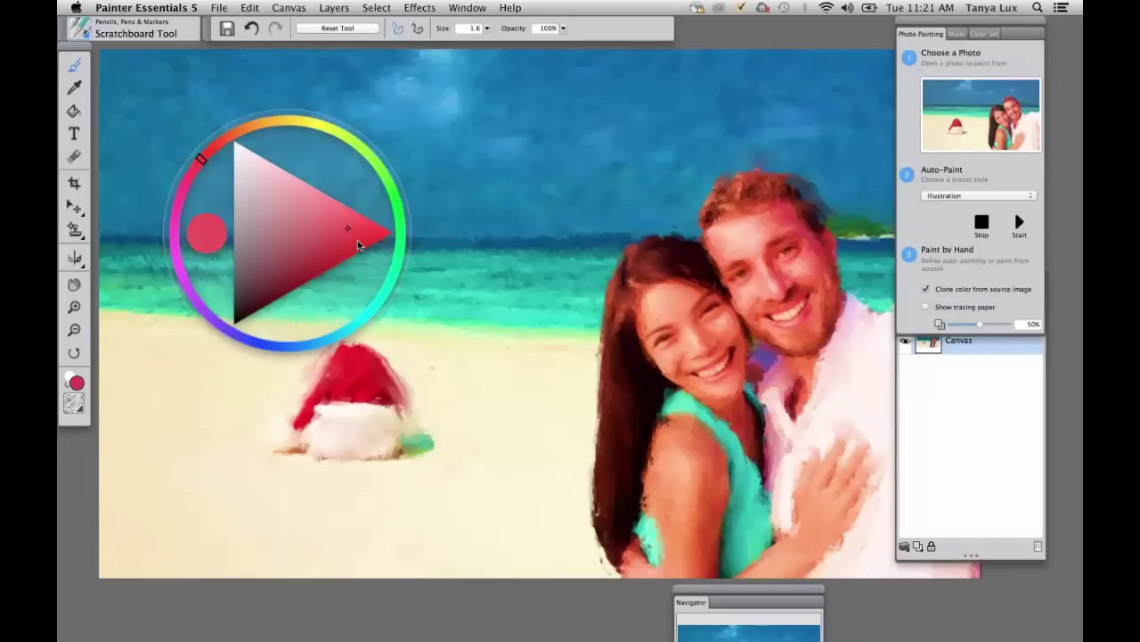
pyautogui.moveTo(357, 239); pyautogui.dragTo(392, 234)
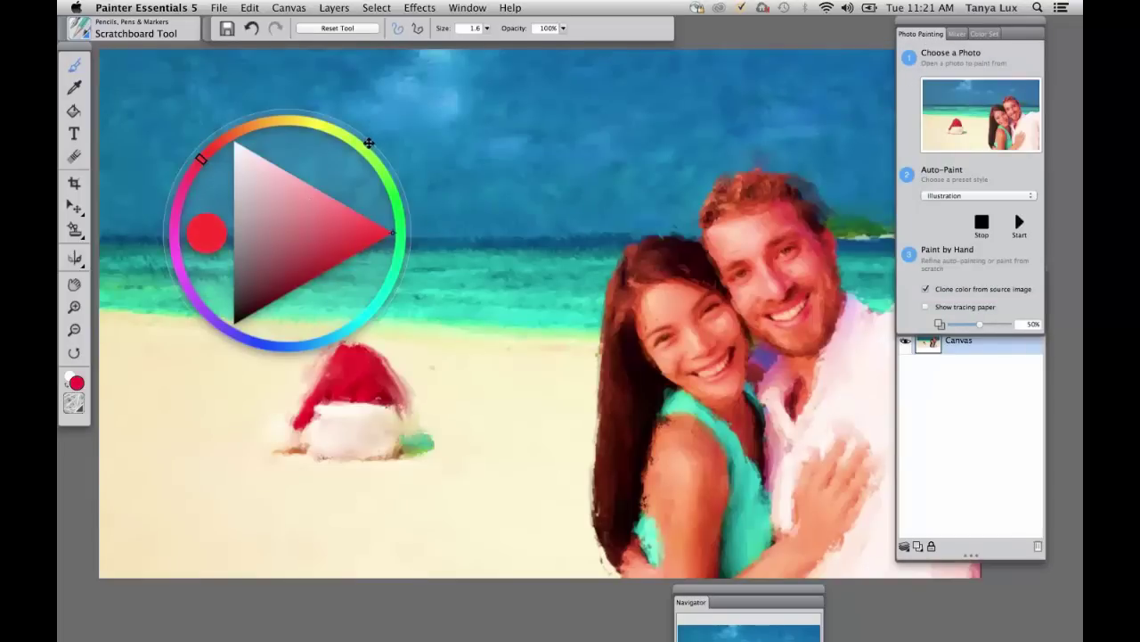
pyautogui.press('super+alt+1')
pyautogui.press('super+alt+1')
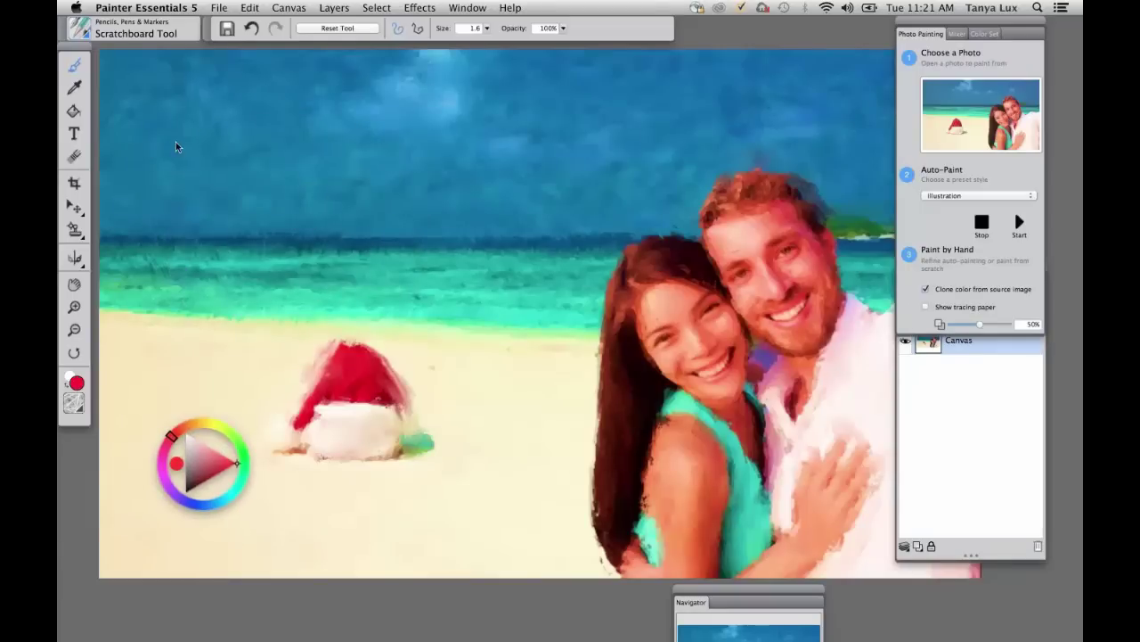
# Set the Scratchboard Tool's brush size to 3.6 and turn off cloning color from the source image
pyautogui.click(486, 28)
pyautogui.moveTo(484, 40); pyautogui.dragTo(493, 45)
pyautogui.click(87, 36)
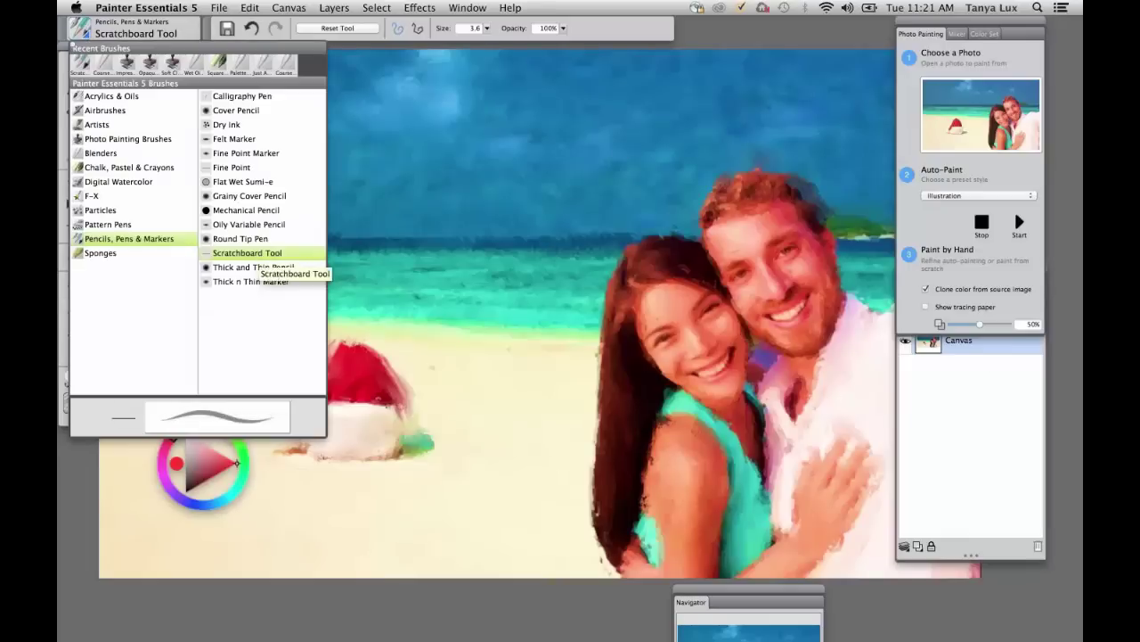
pyautogui.click(260, 253)
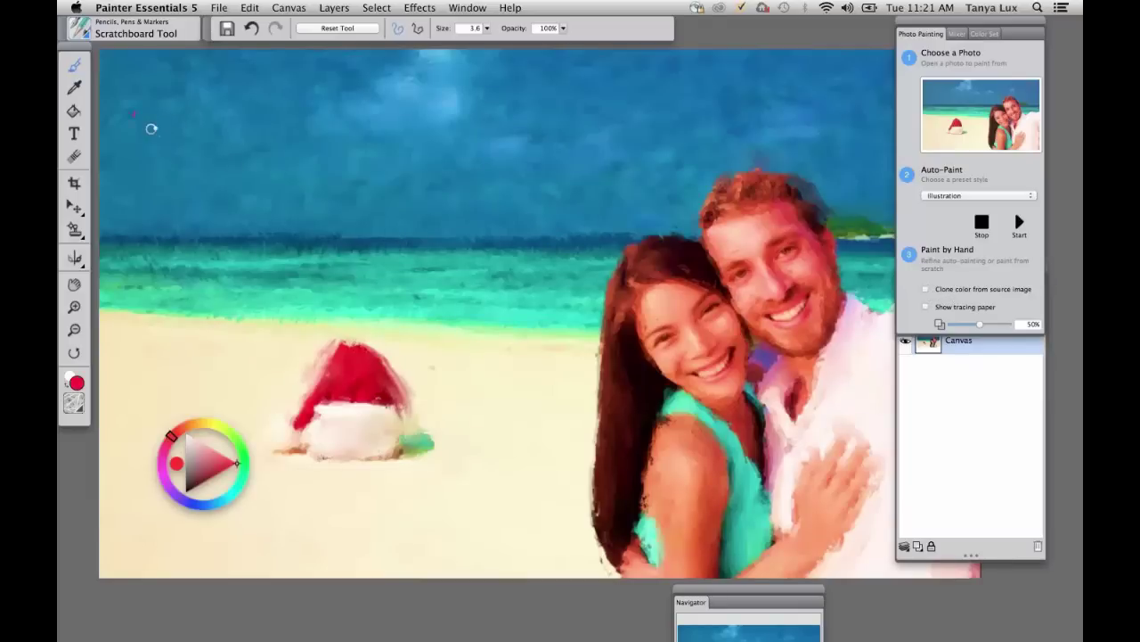
# Handwrite "Happy Holidays!" in red across the sky with the Scratchboard Tool
pyautogui.moveTo(134, 114); pyautogui.dragTo(169, 214)
pyautogui.moveTo(173, 108)
pyautogui.mouseDown()
pyautogui.moveTo(170, 168)
pyautogui.moveTo(209, 173)
pyautogui.moveTo(253, 232)
pyautogui.mouseUp()
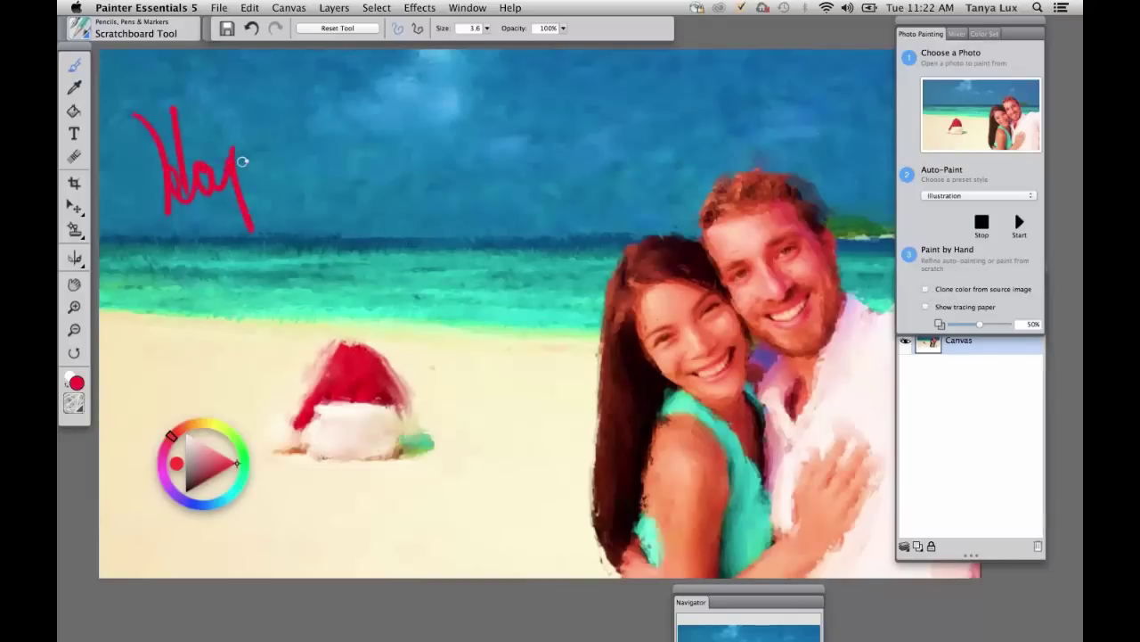
pyautogui.moveTo(242, 162)
pyautogui.mouseDown()
pyautogui.moveTo(309, 172)
pyautogui.moveTo(303, 236)
pyautogui.mouseUp()
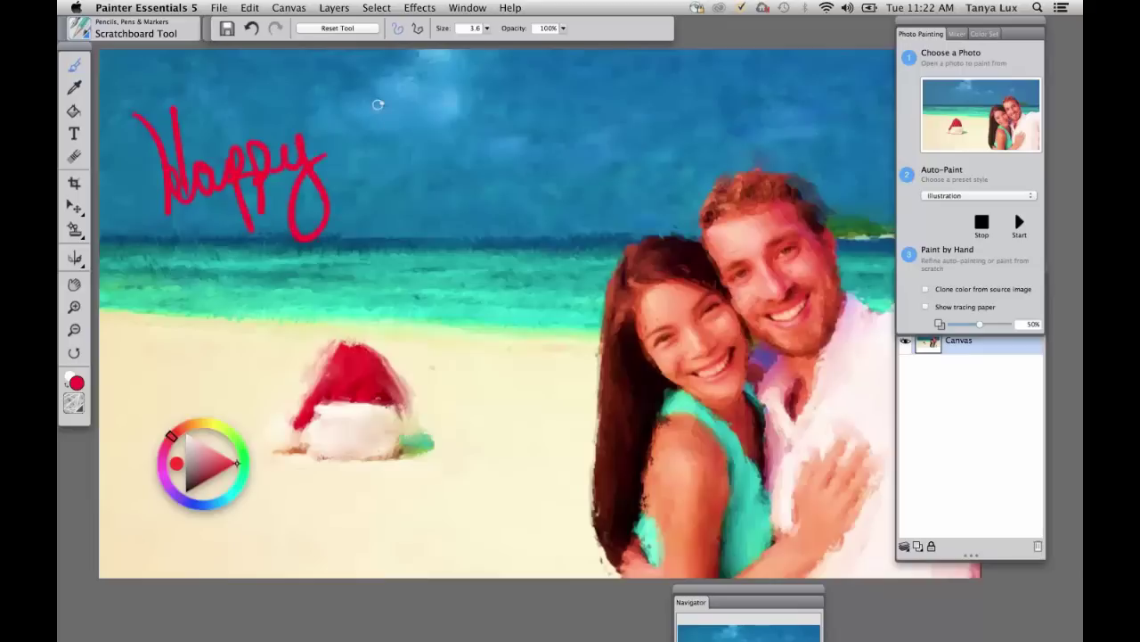
pyautogui.moveTo(345, 96); pyautogui.dragTo(374, 187)
pyautogui.moveTo(381, 93)
pyautogui.mouseDown()
pyautogui.moveTo(420, 146)
pyautogui.moveTo(428, 140)
pyautogui.mouseUp()
pyautogui.moveTo(441, 89)
pyautogui.mouseDown()
pyautogui.moveTo(491, 156)
pyautogui.moveTo(564, 127)
pyautogui.mouseUp()
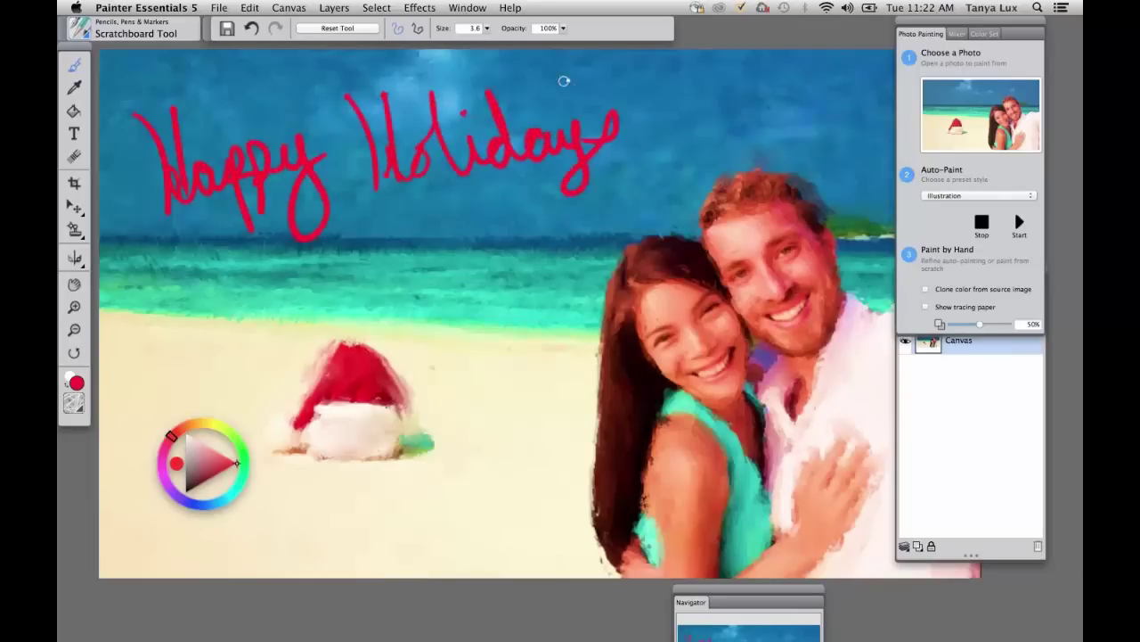
pyautogui.moveTo(627, 74); pyautogui.dragTo(647, 136)
pyautogui.click(654, 167)
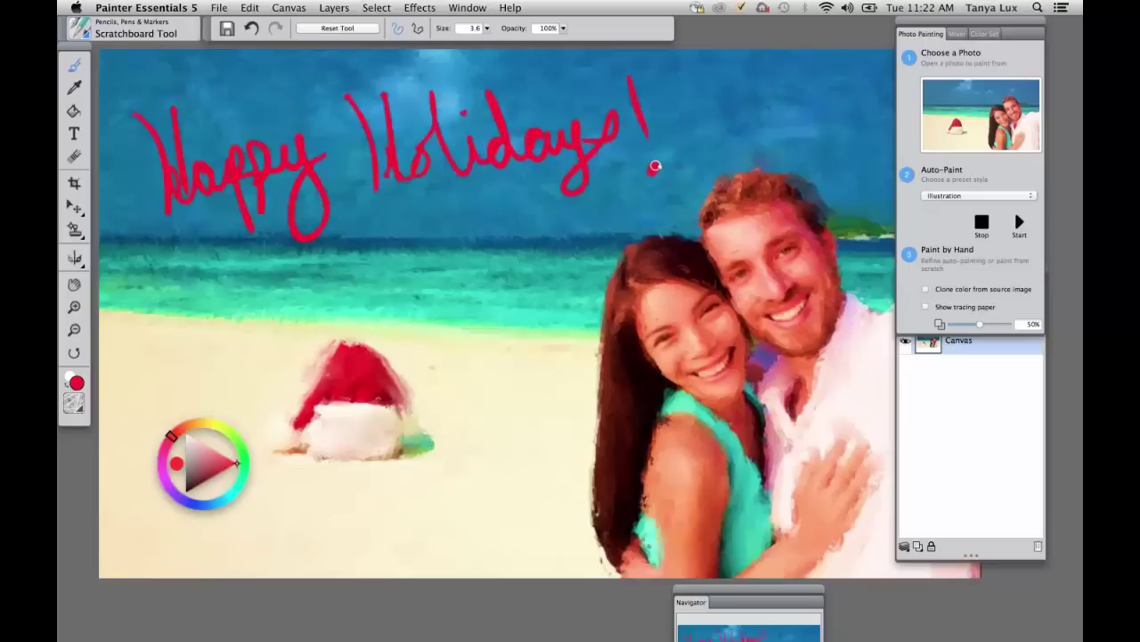
# Start the Apply Surface Texture effect using Paper and choose the Thick Scratchy Sketch paper texture
pyautogui.click(420, 8)
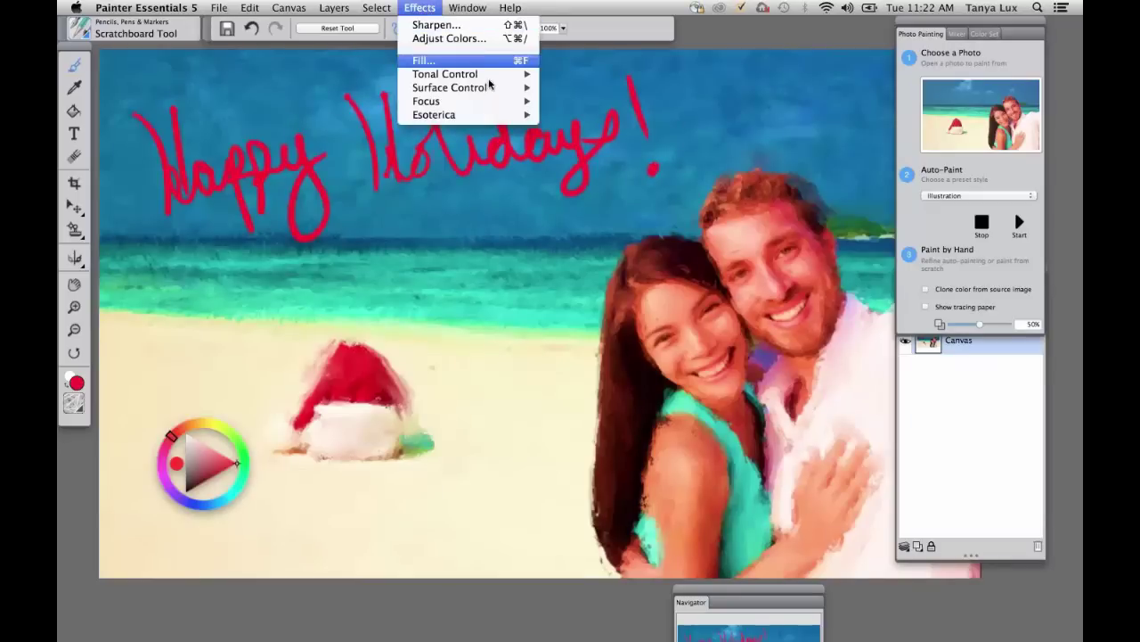
pyautogui.moveTo(489, 92)
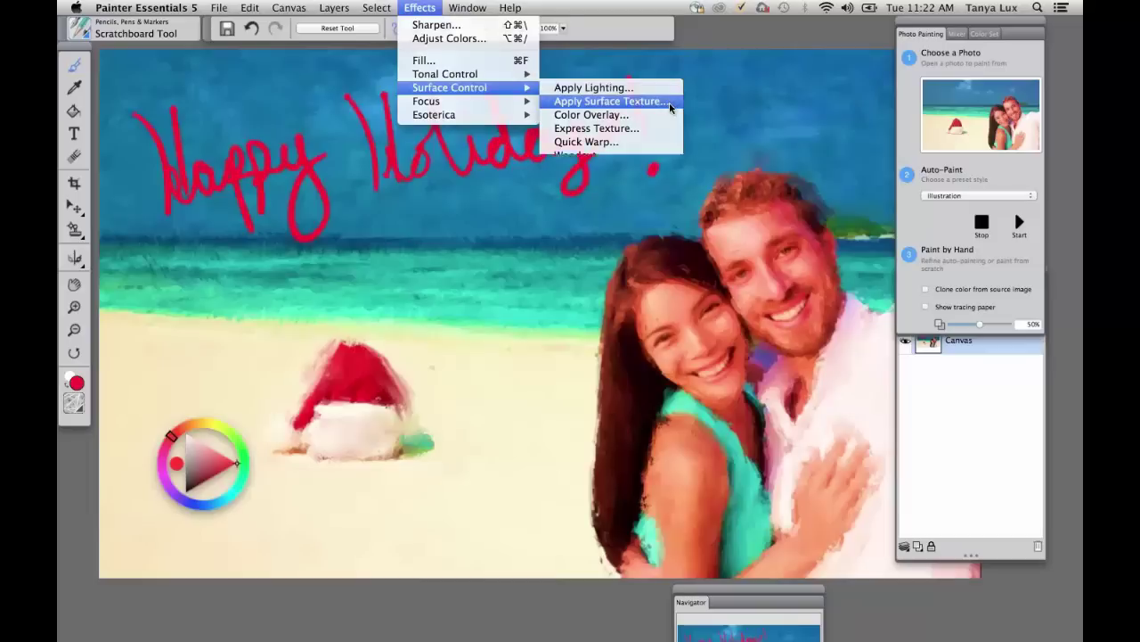
pyautogui.click(668, 104)
pyautogui.moveTo(649, 85); pyautogui.dragTo(1008, 57)
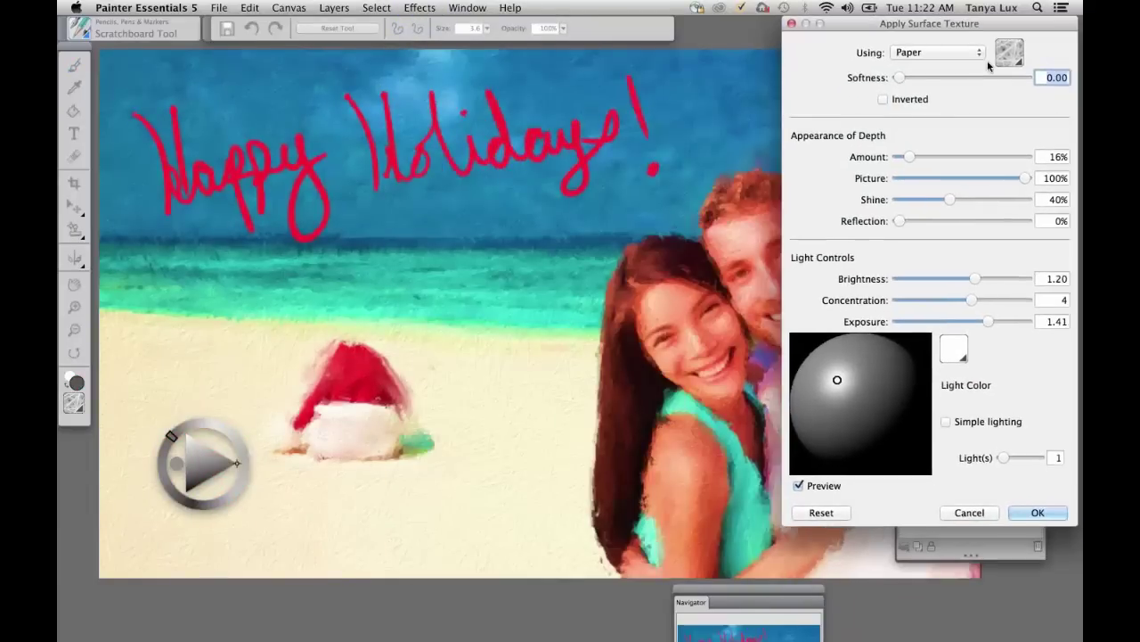
pyautogui.click(74, 410)
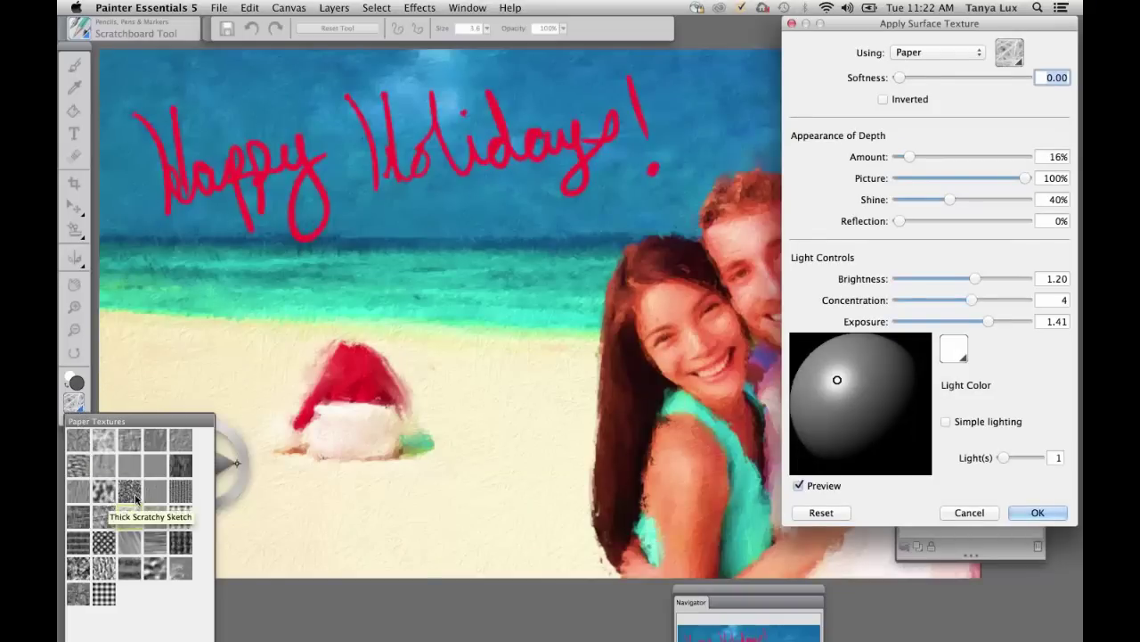
pyautogui.click(131, 494)
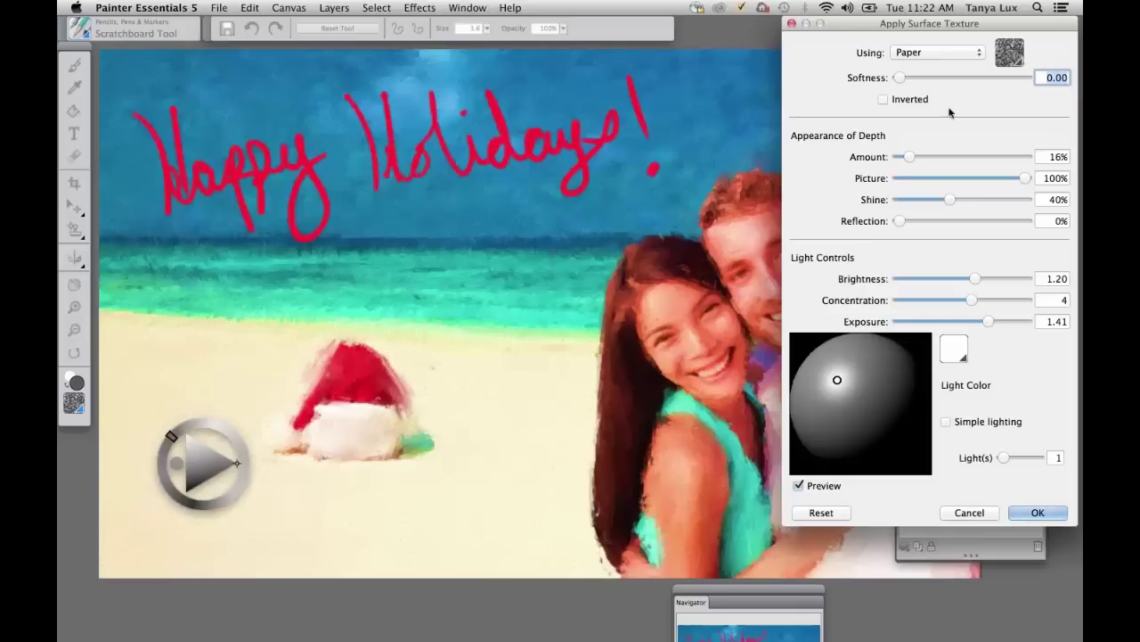
# Try the coarse wavy paper texture from the second row of swatches for the surface texture effect
pyautogui.click(1009, 52)
pyautogui.moveTo(977, 27); pyautogui.dragTo(947, 27)
pyautogui.click(948, 122)
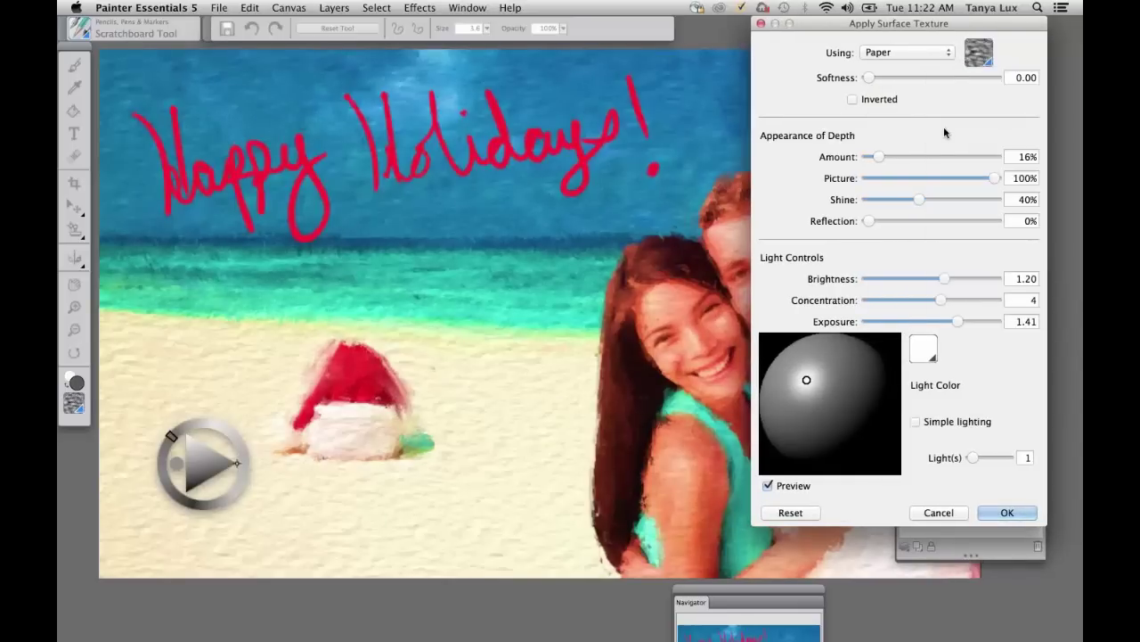
# Switch the surface texture's paper to Fine Dots
pyautogui.click(980, 55)
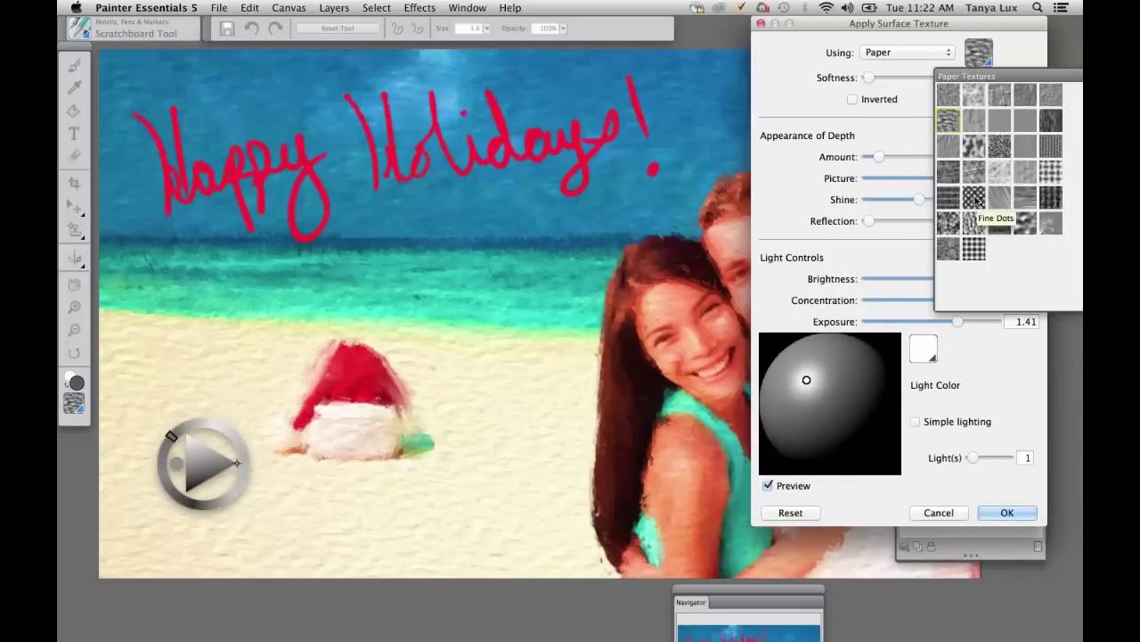
pyautogui.click(972, 205)
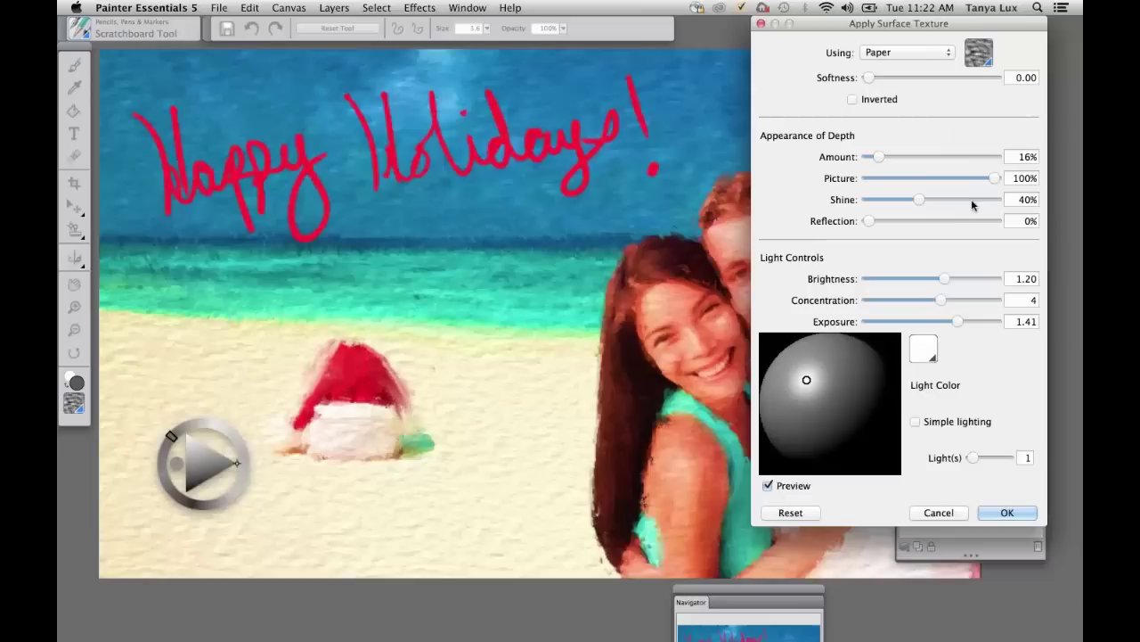
pyautogui.click(980, 56)
pyautogui.click(1044, 204)
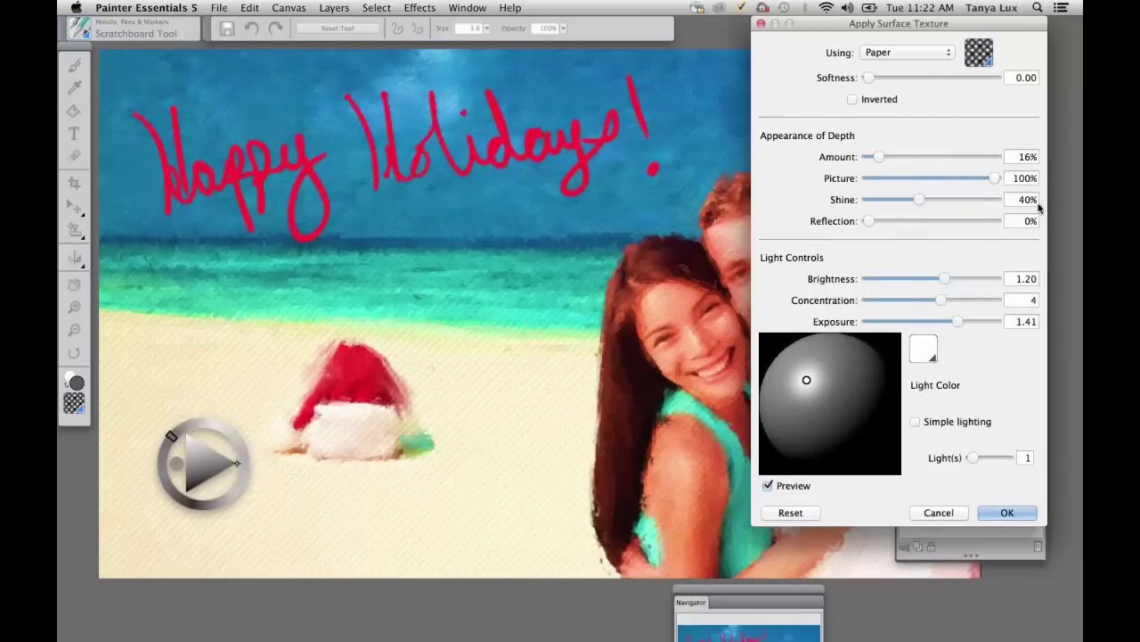
# Set the surface texture's amount to 28%
pyautogui.moveTo(879, 157)
pyautogui.mouseDown()
pyautogui.moveTo(898, 159)
pyautogui.moveTo(884, 155)
pyautogui.mouseUp()
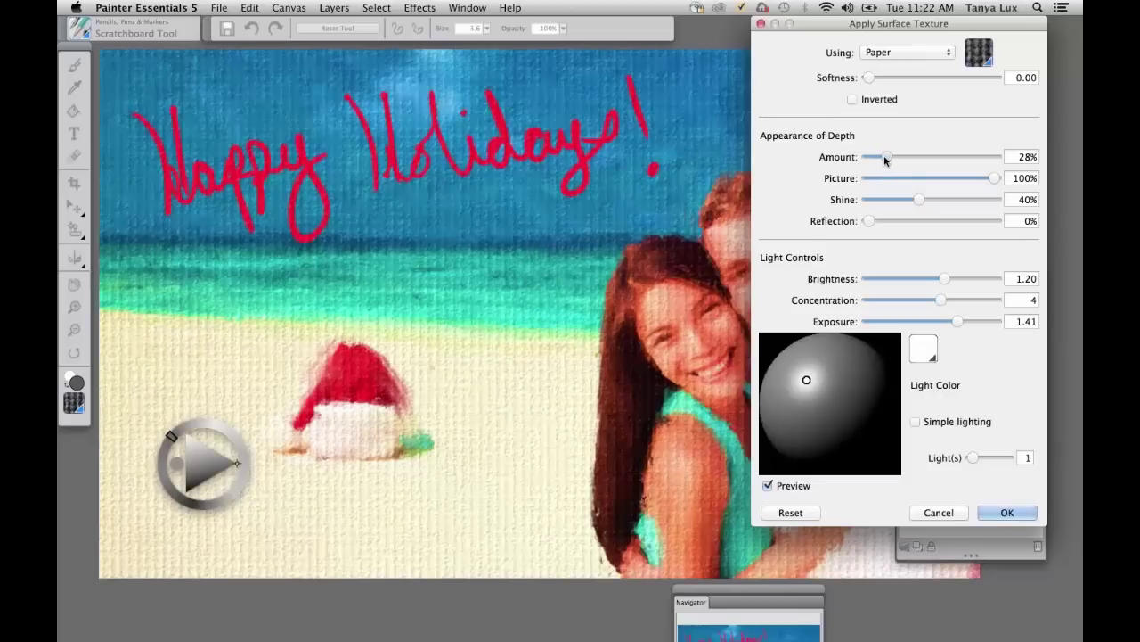
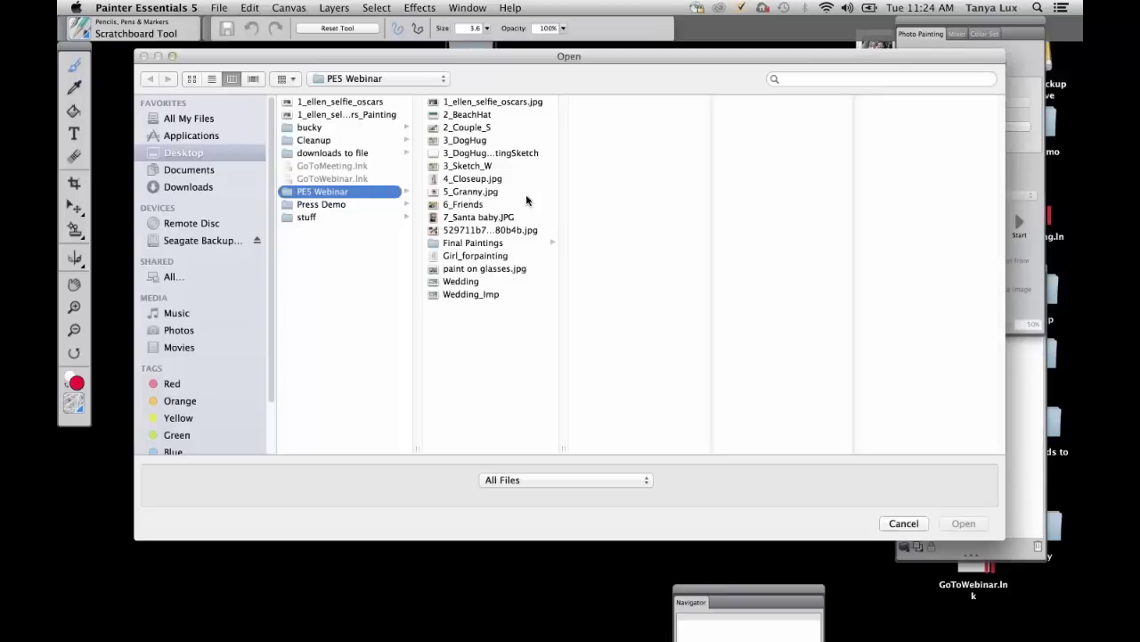
# Open the 3_DogHug photo from the PES Webinar folder and enlarge it in the workspace
pyautogui.click(470, 141)
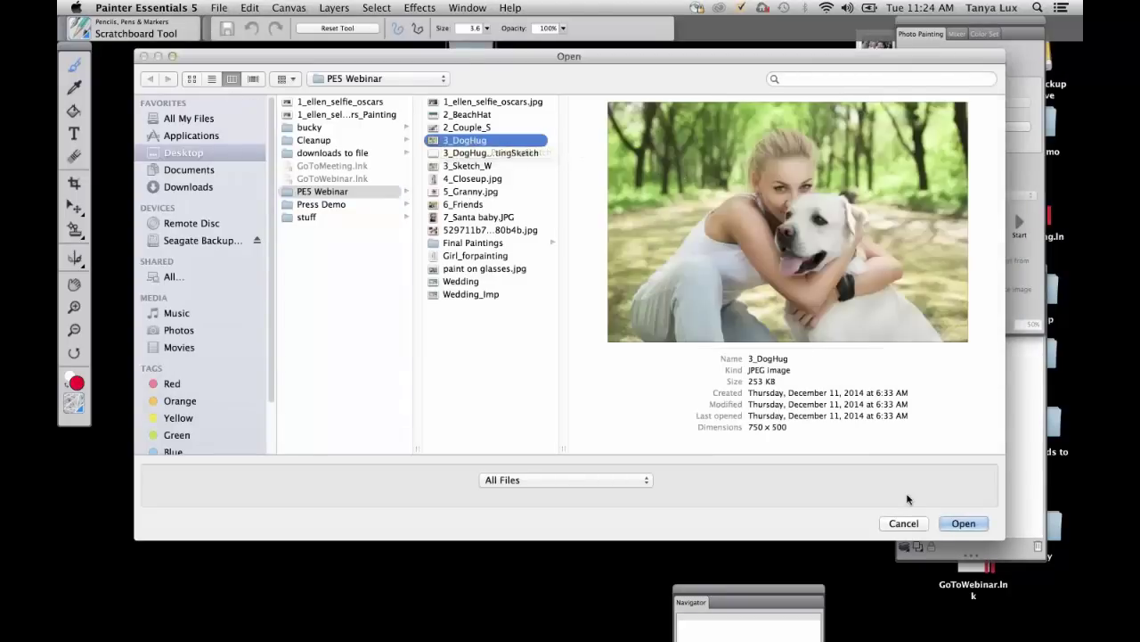
pyautogui.click(963, 523)
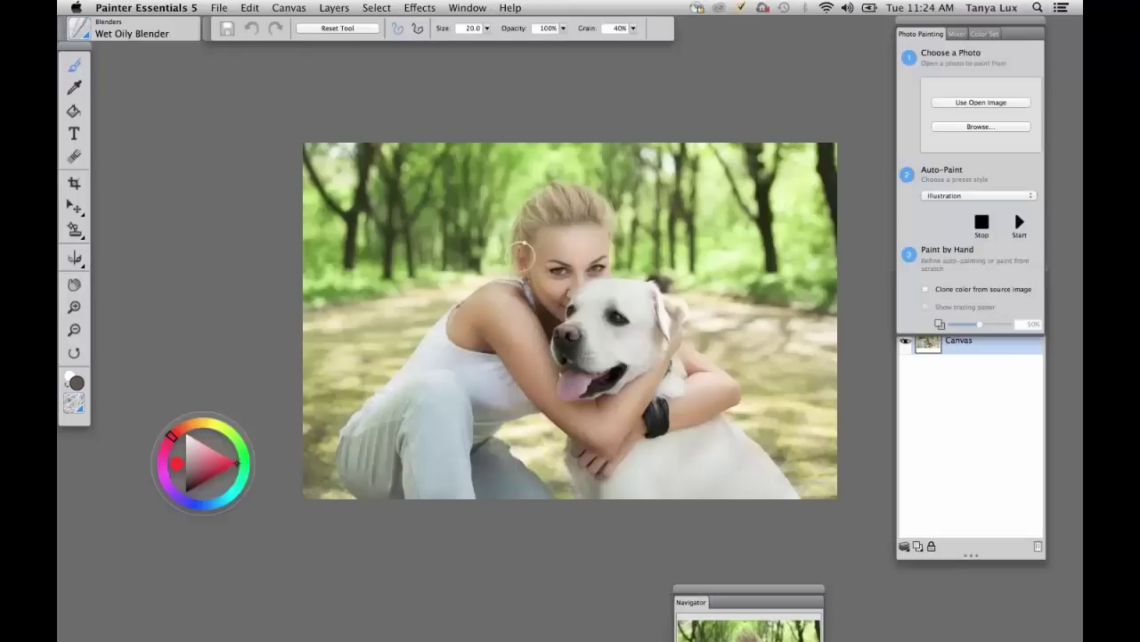
pyautogui.moveTo(477, 280); pyautogui.dragTo(396, 257)
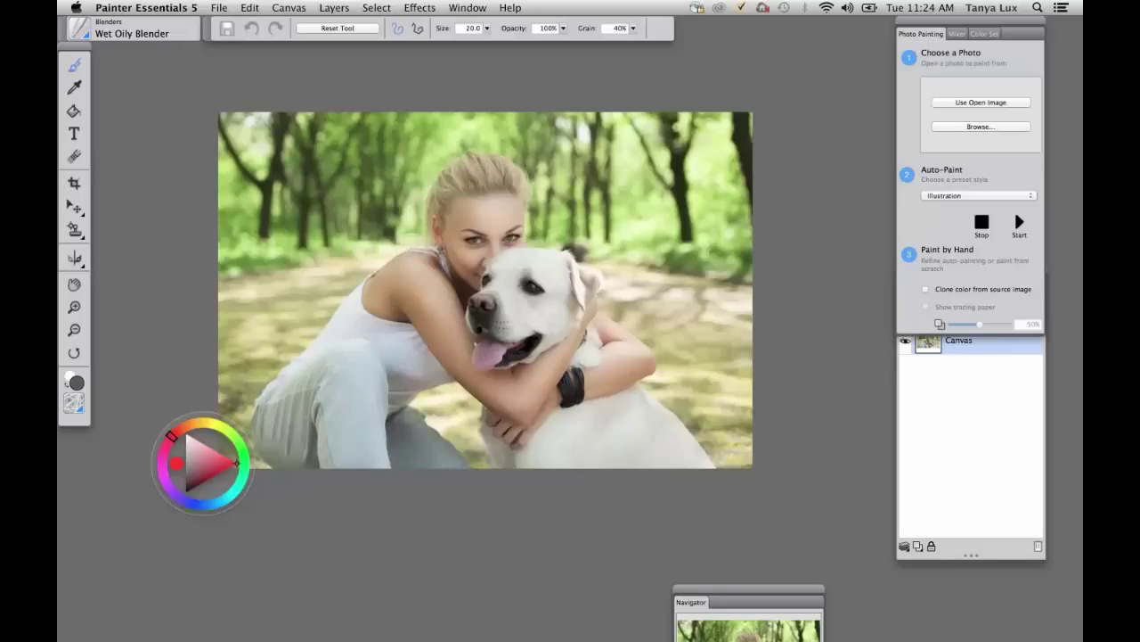
pyautogui.press('super+plus')
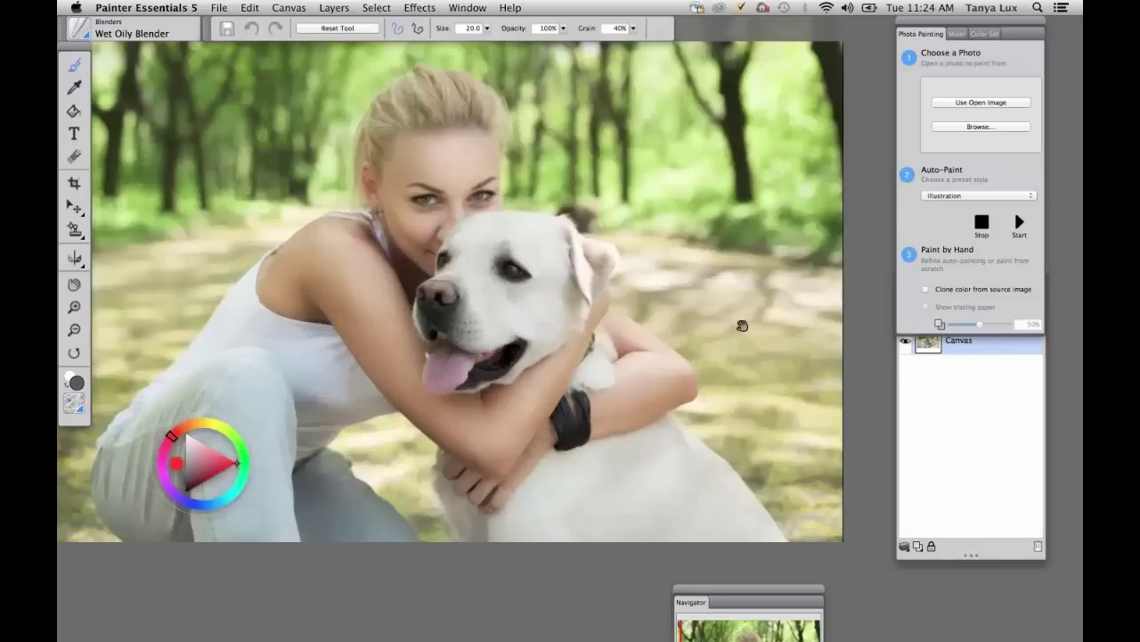
pyautogui.moveTo(741, 326); pyautogui.dragTo(709, 324)
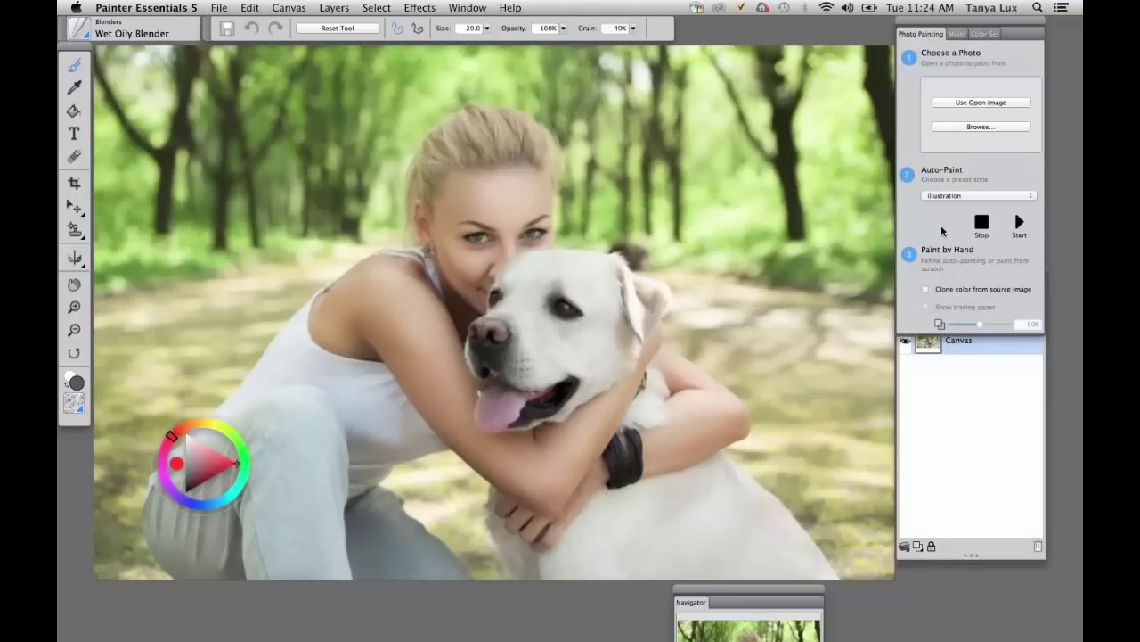
# Add a new layer above the canvas and choose the Scratchboard Tool from Pencils, Pens & Markers
pyautogui.click(948, 391)
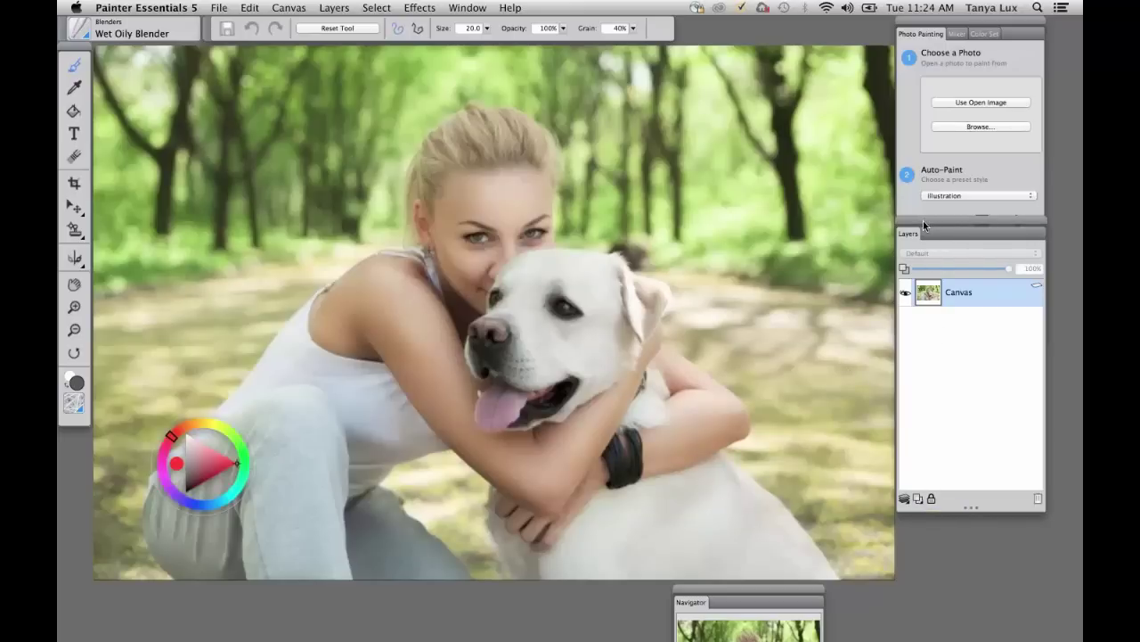
pyautogui.click(918, 498)
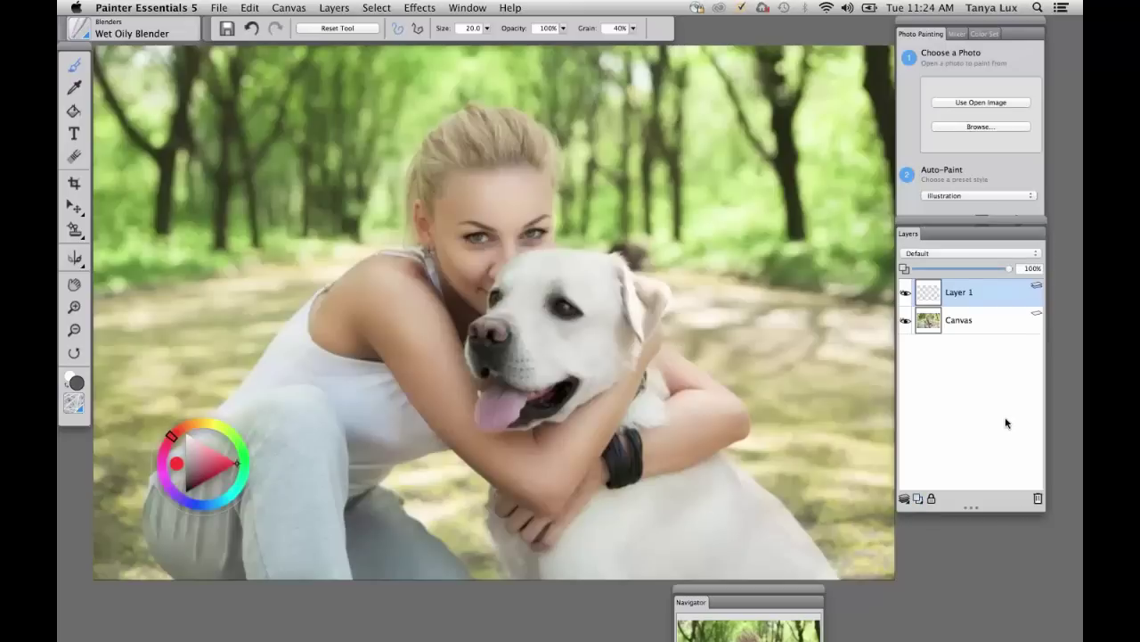
pyautogui.click(79, 29)
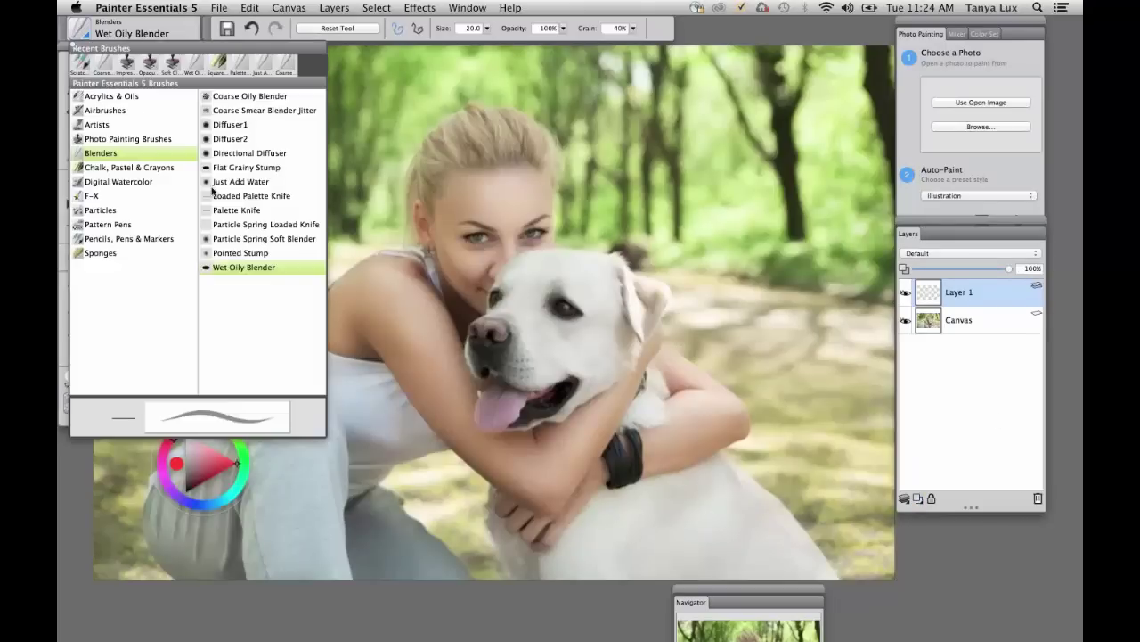
pyautogui.click(138, 242)
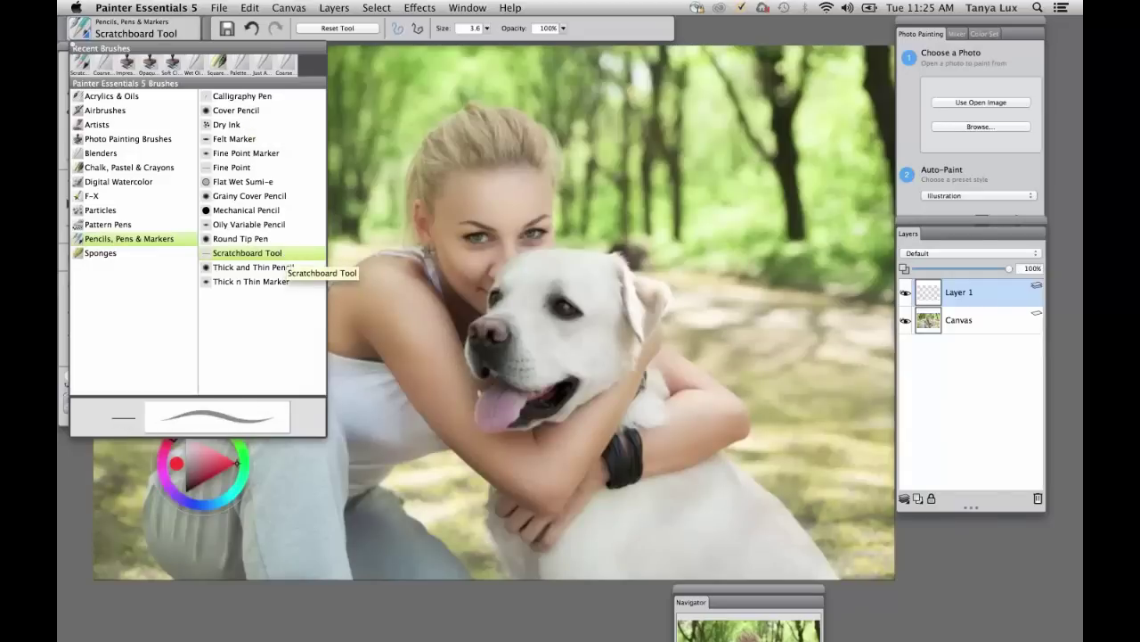
pyautogui.click(286, 253)
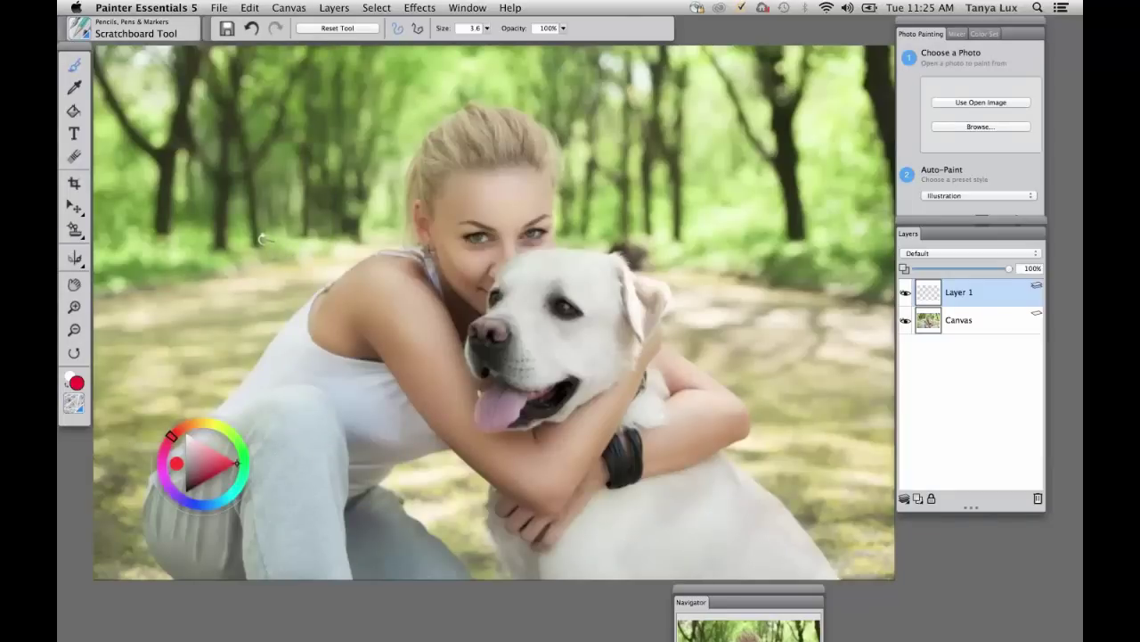
# Calibrate Brush Tracking with scratchpad strokes of increasing pressure and apply it to the current brush variant
pyautogui.click(172, 9)
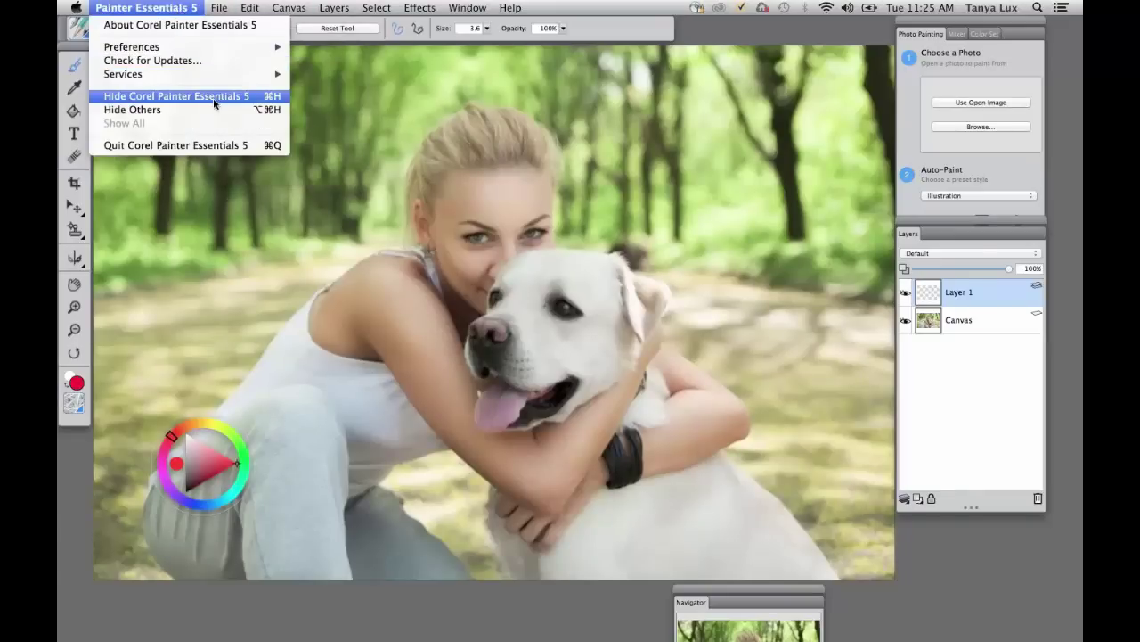
pyautogui.moveTo(230, 51)
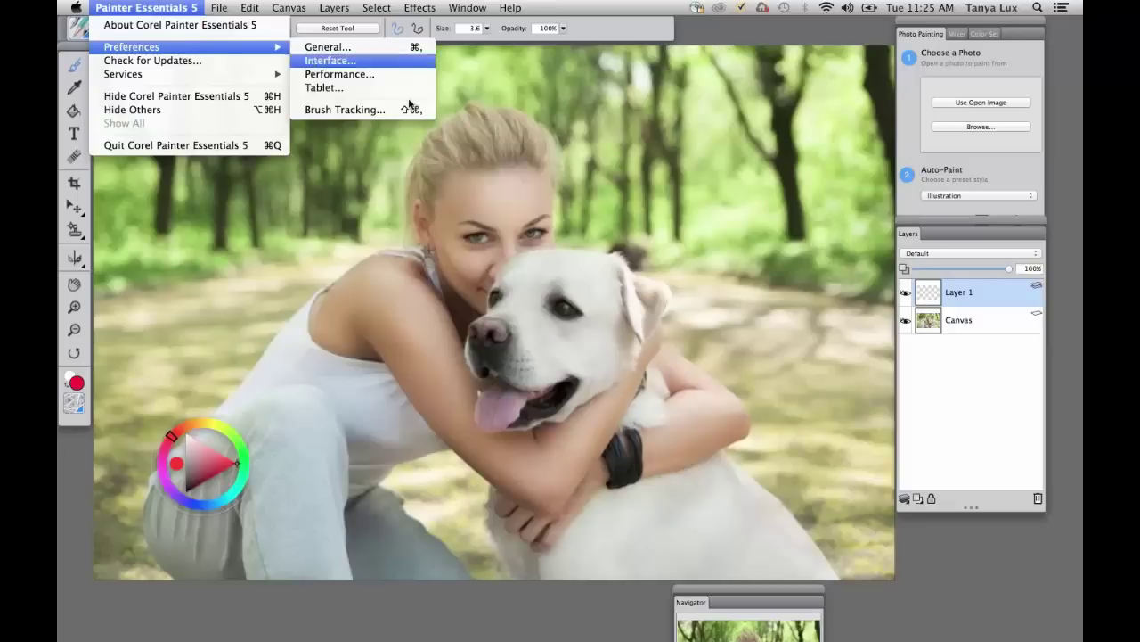
pyautogui.click(356, 110)
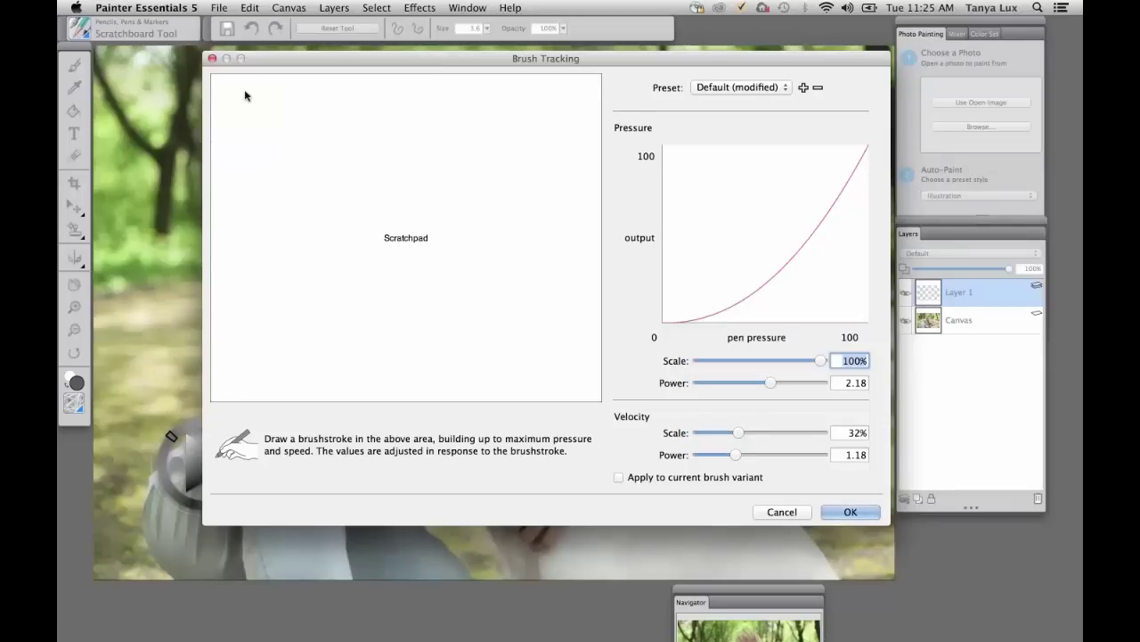
pyautogui.moveTo(242, 87)
pyautogui.mouseDown()
pyautogui.moveTo(317, 134)
pyautogui.moveTo(491, 321)
pyautogui.moveTo(556, 364)
pyautogui.mouseUp()
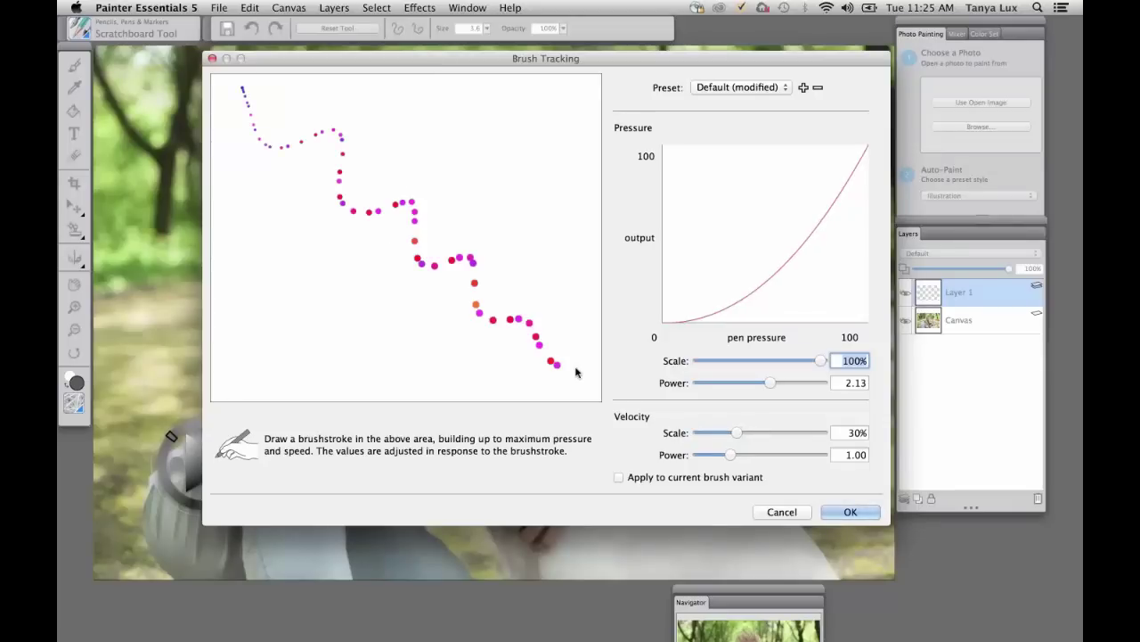
pyautogui.moveTo(275, 109); pyautogui.dragTo(538, 415)
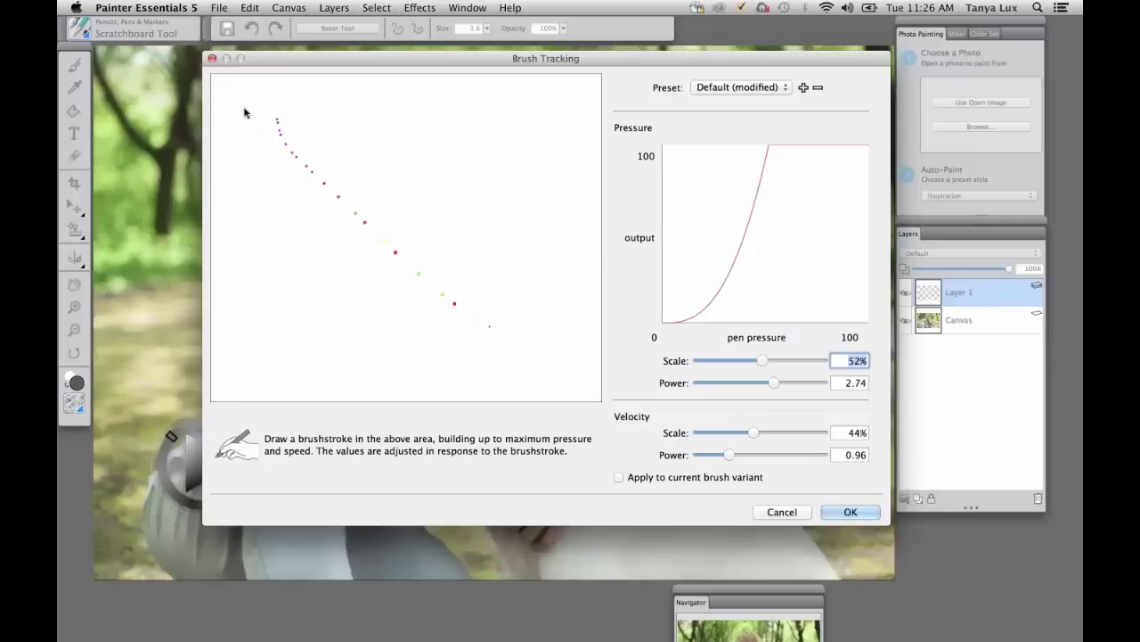
pyautogui.moveTo(230, 96); pyautogui.dragTo(532, 363)
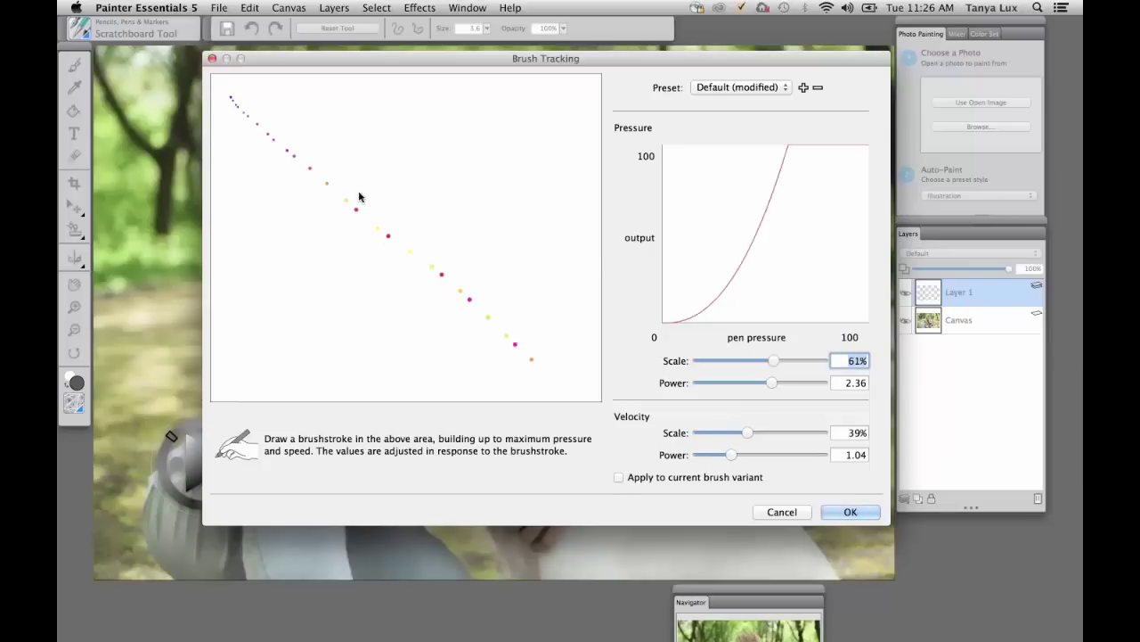
pyautogui.moveTo(236, 92)
pyautogui.mouseDown()
pyautogui.moveTo(338, 167)
pyautogui.moveTo(380, 239)
pyautogui.moveTo(542, 353)
pyautogui.mouseUp()
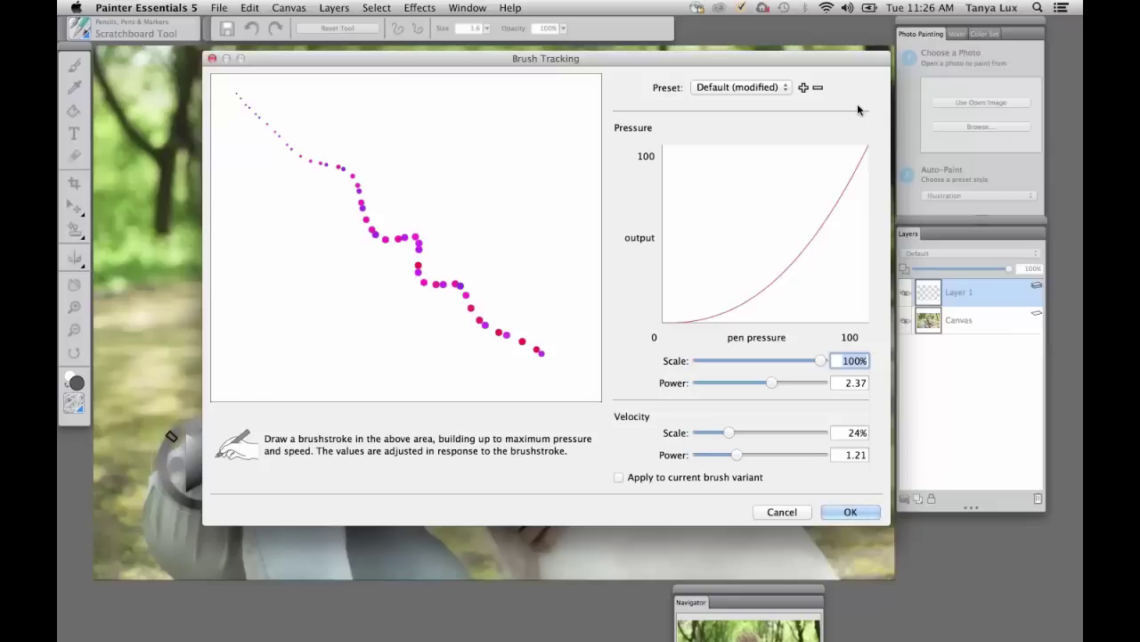
pyautogui.click(619, 478)
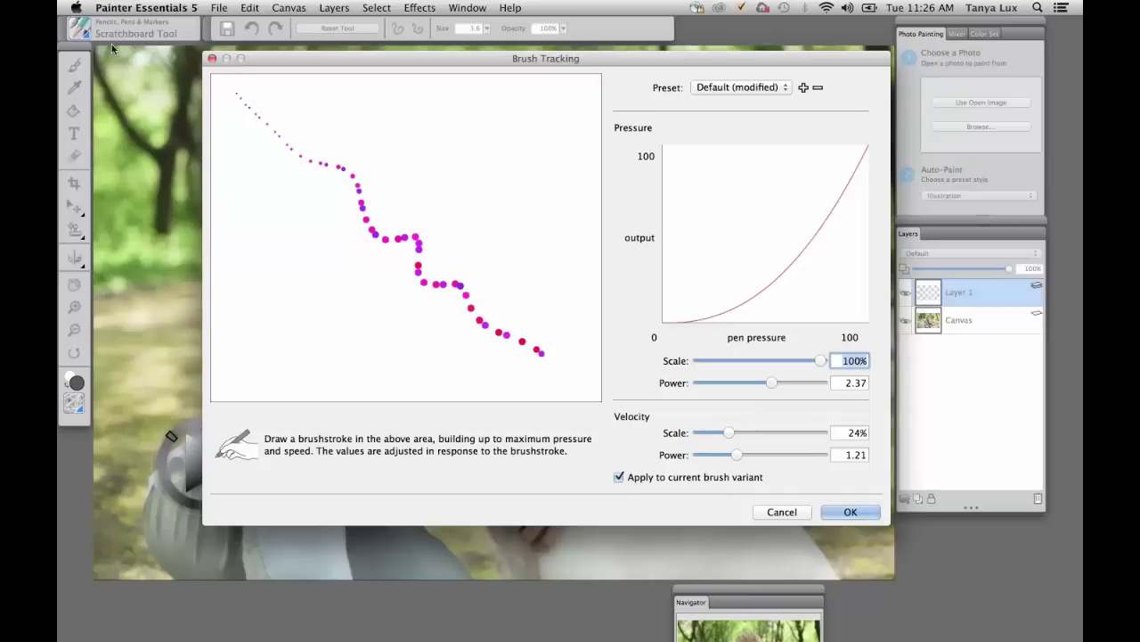
pyautogui.click(850, 512)
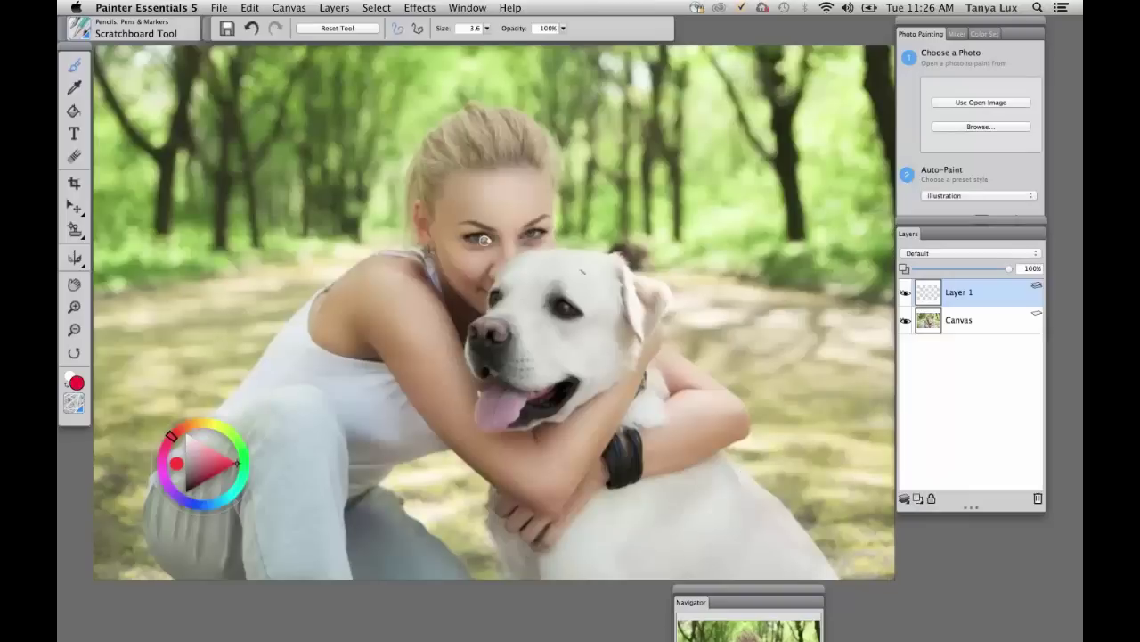
# Copy the whole canvas image, paste it as a new layer and place that layer below the empty Layer 1
pyautogui.click(968, 323)
pyautogui.press('super+a')
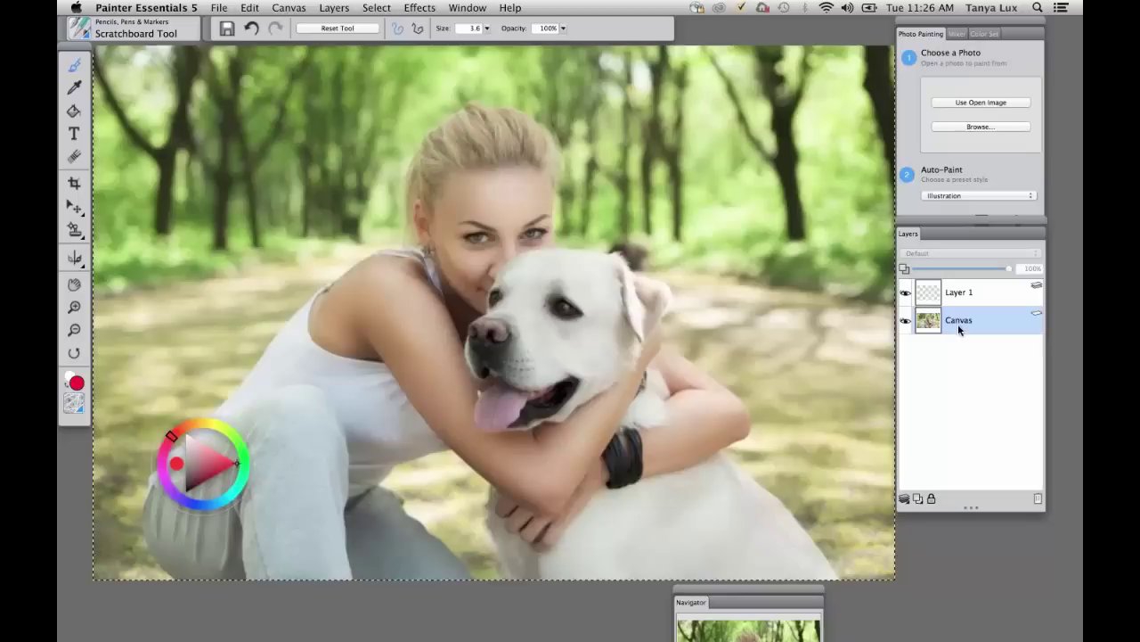
pyautogui.press('super+c')
pyautogui.press('super+v')
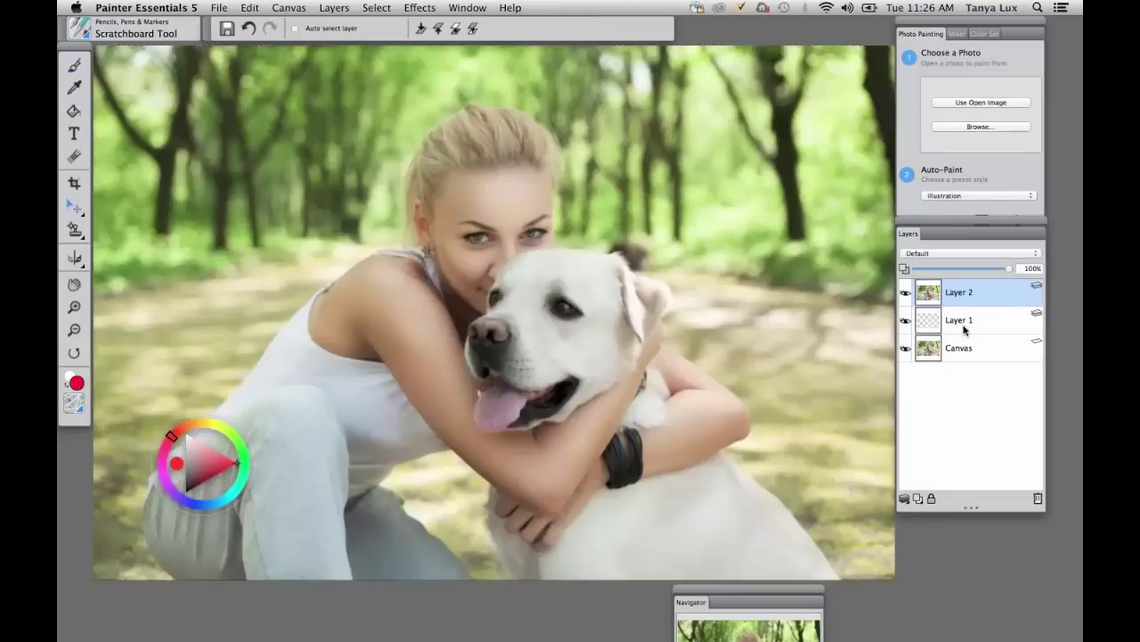
pyautogui.moveTo(964, 327); pyautogui.dragTo(960, 294)
pyautogui.click(964, 324)
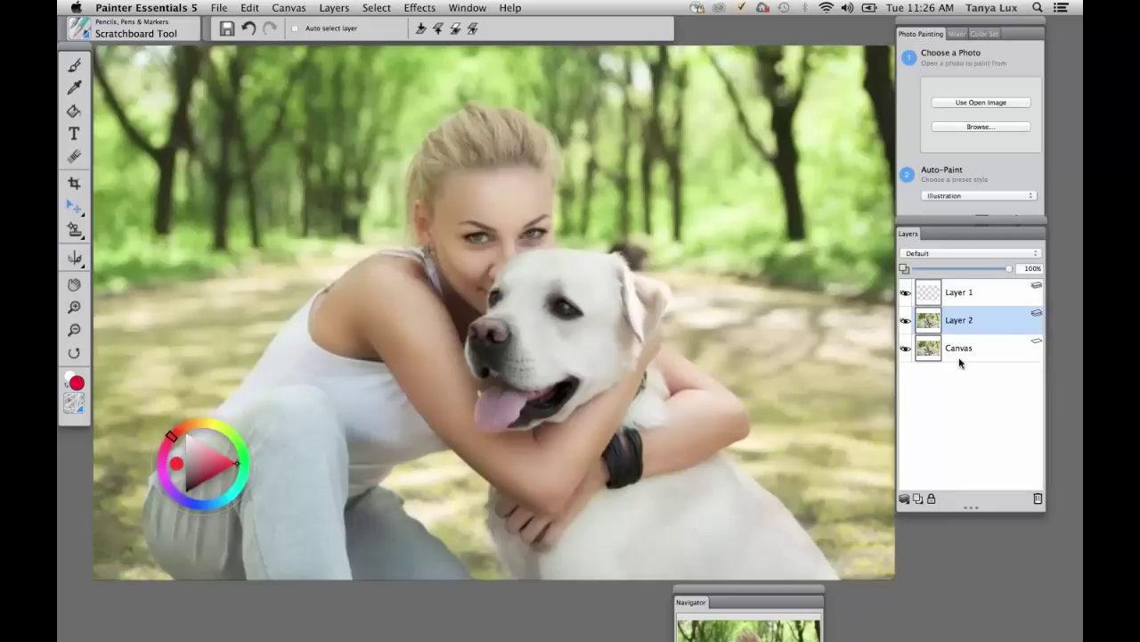
# Clear the canvas to white and lower the pasted photo layer's opacity to 62%
pyautogui.click(951, 358)
pyautogui.press('super+a')
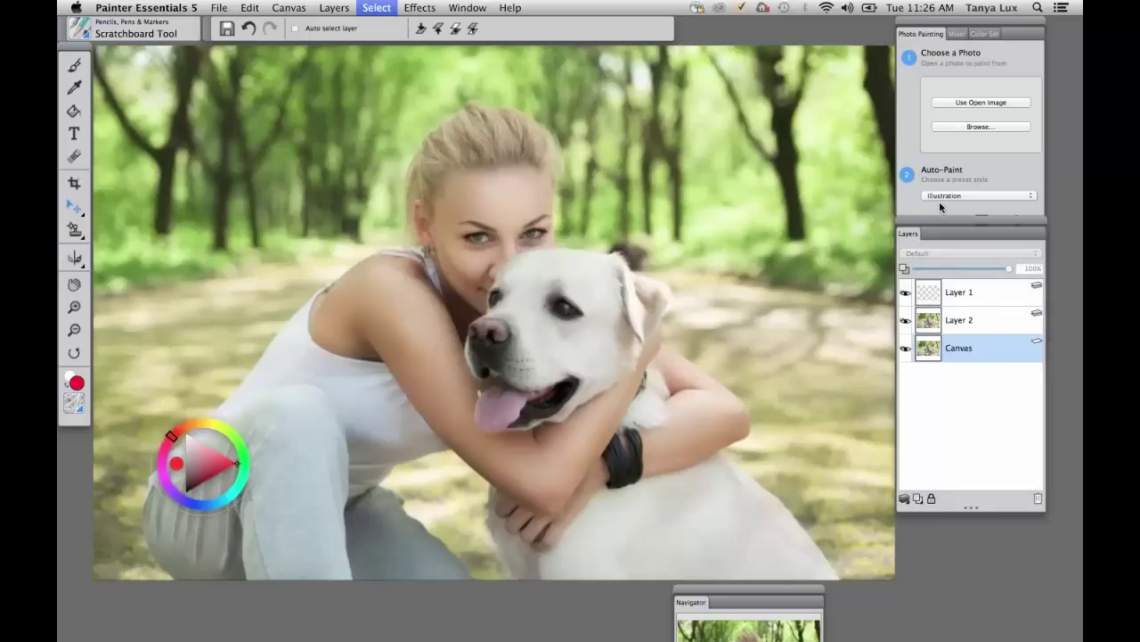
pyautogui.click(971, 331)
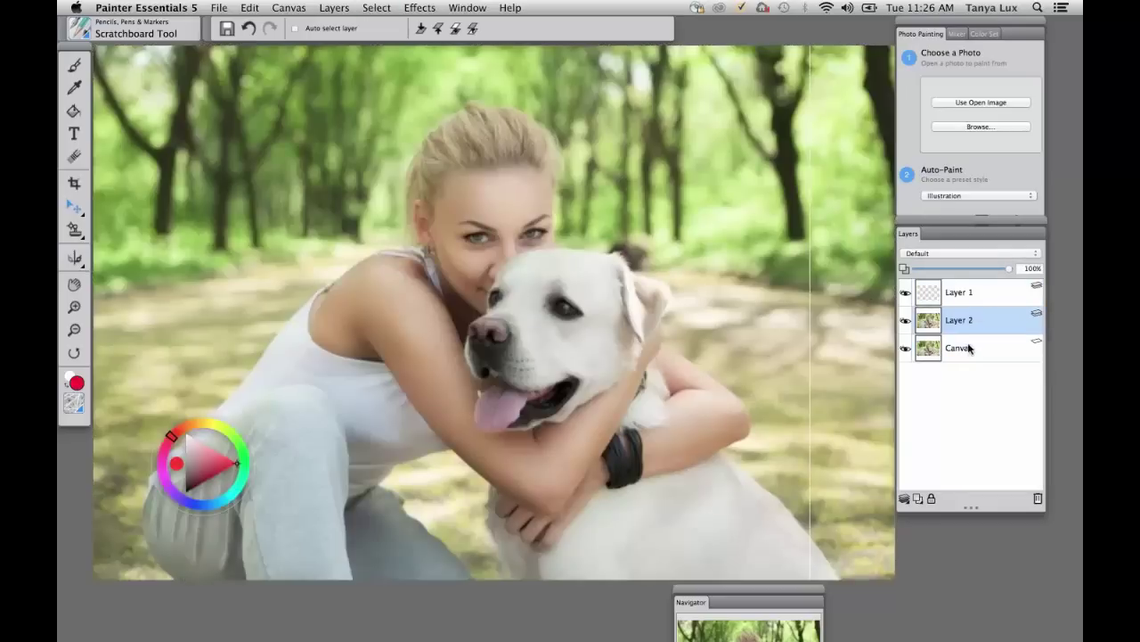
pyautogui.press('BackSpace')
pyautogui.press('super+d')
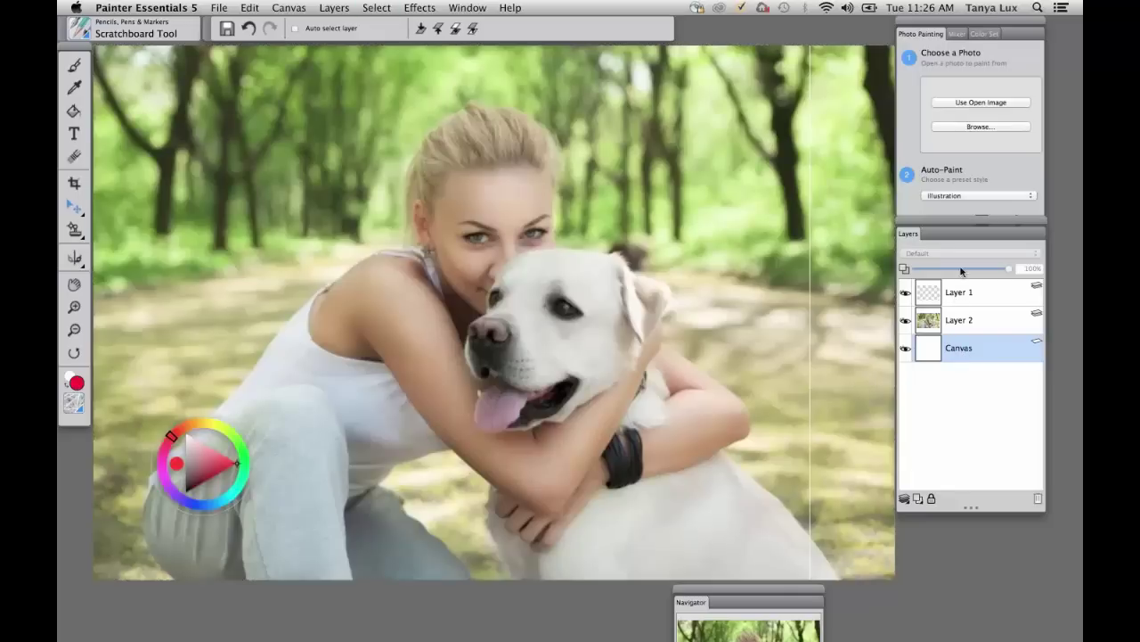
pyautogui.click(978, 323)
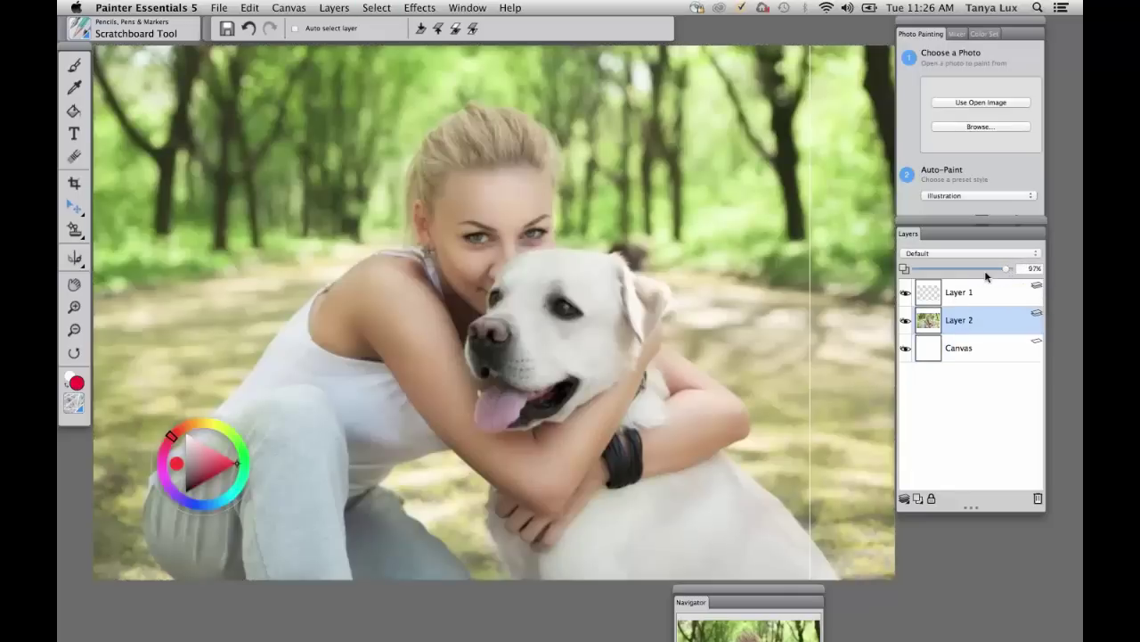
pyautogui.moveTo(983, 269); pyautogui.dragTo(976, 269)
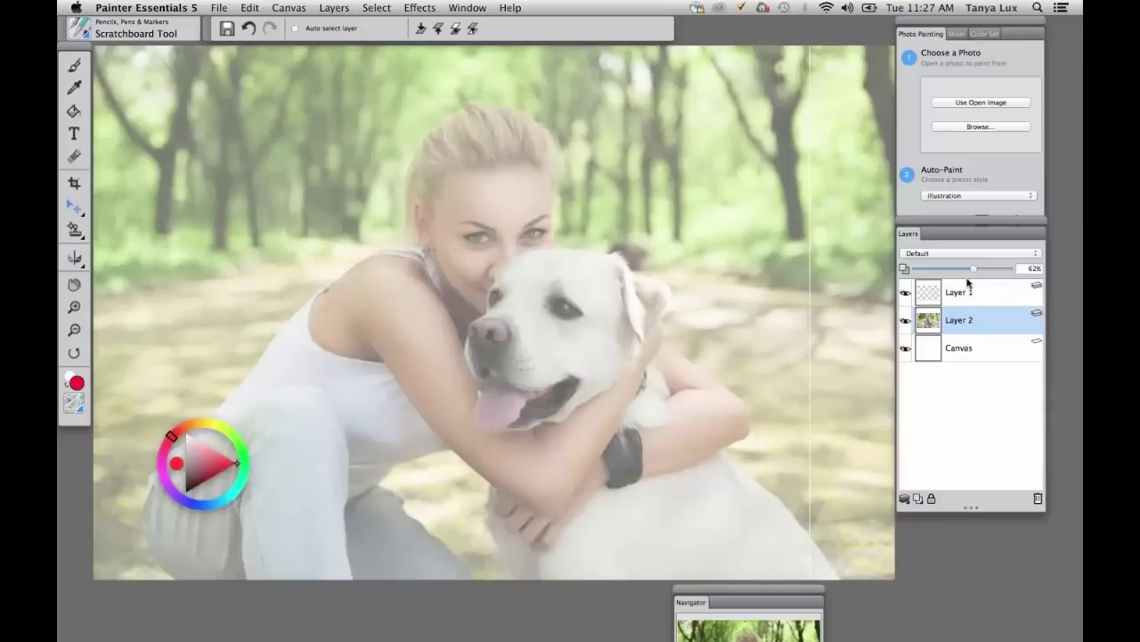
# Make the empty Layer 1 active for brushing, move the colour wheel beside the woman's head and pick black
pyautogui.click(966, 293)
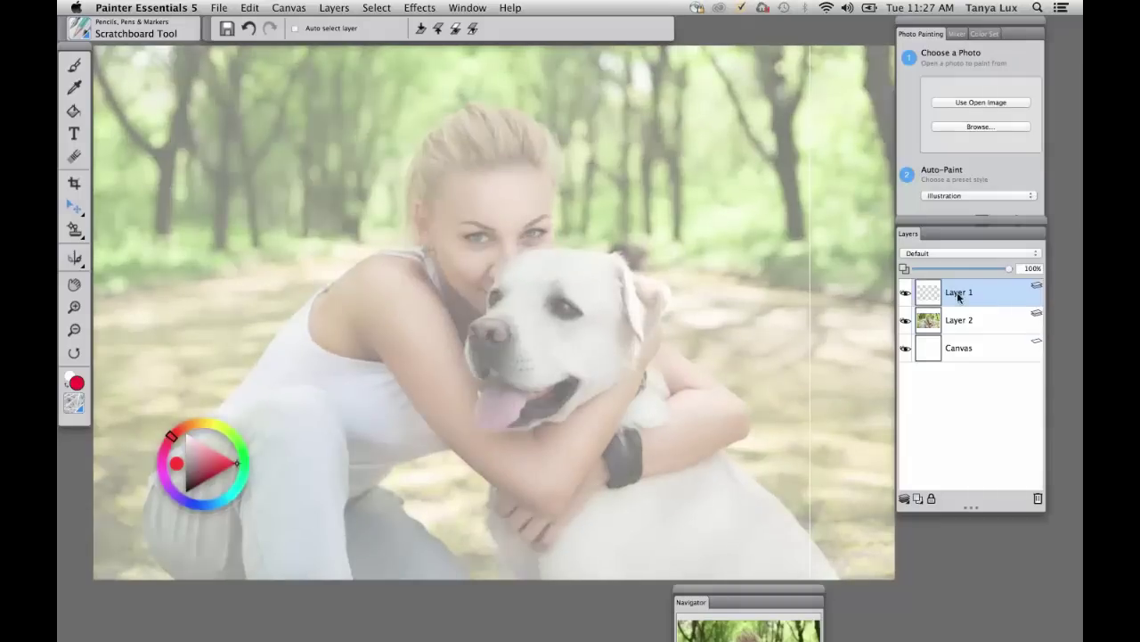
pyautogui.click(74, 65)
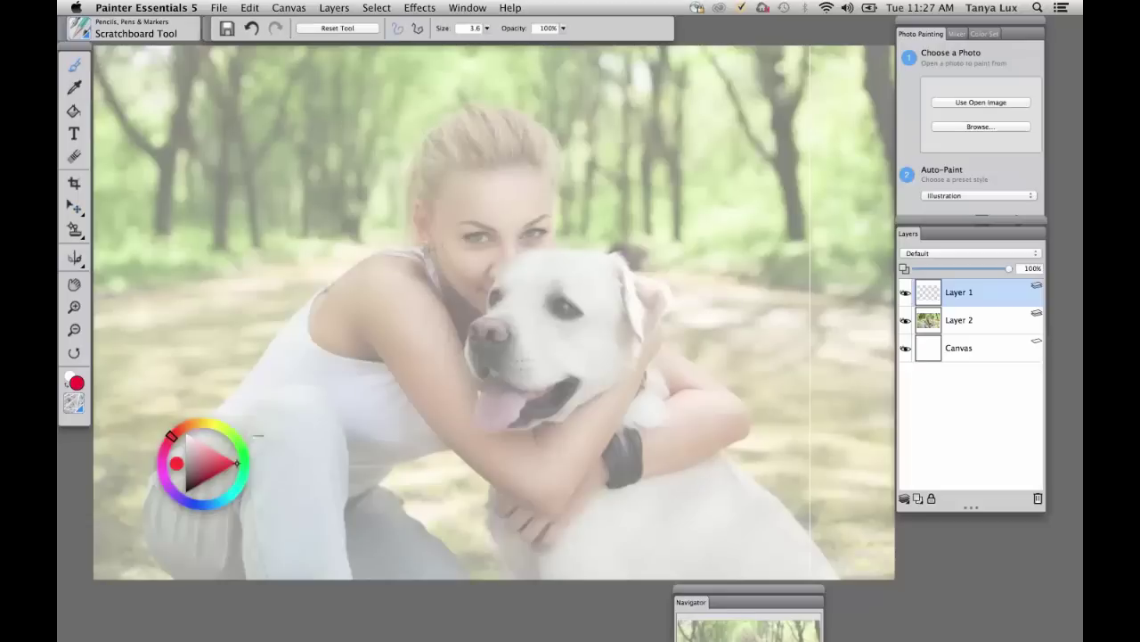
pyautogui.moveTo(210, 437); pyautogui.dragTo(176, 122)
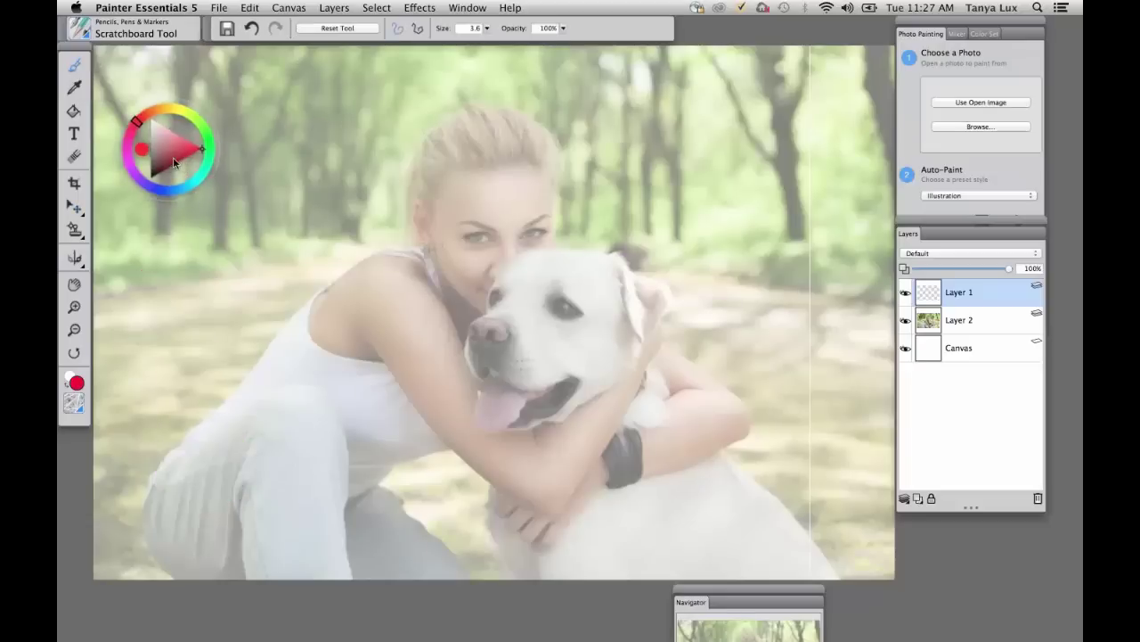
pyautogui.click(152, 177)
pyautogui.moveTo(422, 156)
pyautogui.mouseDown()
pyautogui.moveTo(428, 207)
pyautogui.moveTo(444, 194)
pyautogui.moveTo(446, 205)
pyautogui.moveTo(453, 154)
pyautogui.moveTo(462, 171)
pyautogui.moveTo(541, 142)
pyautogui.moveTo(551, 164)
pyautogui.moveTo(538, 122)
pyautogui.moveTo(550, 181)
pyautogui.mouseUp()
pyautogui.press('super+a')
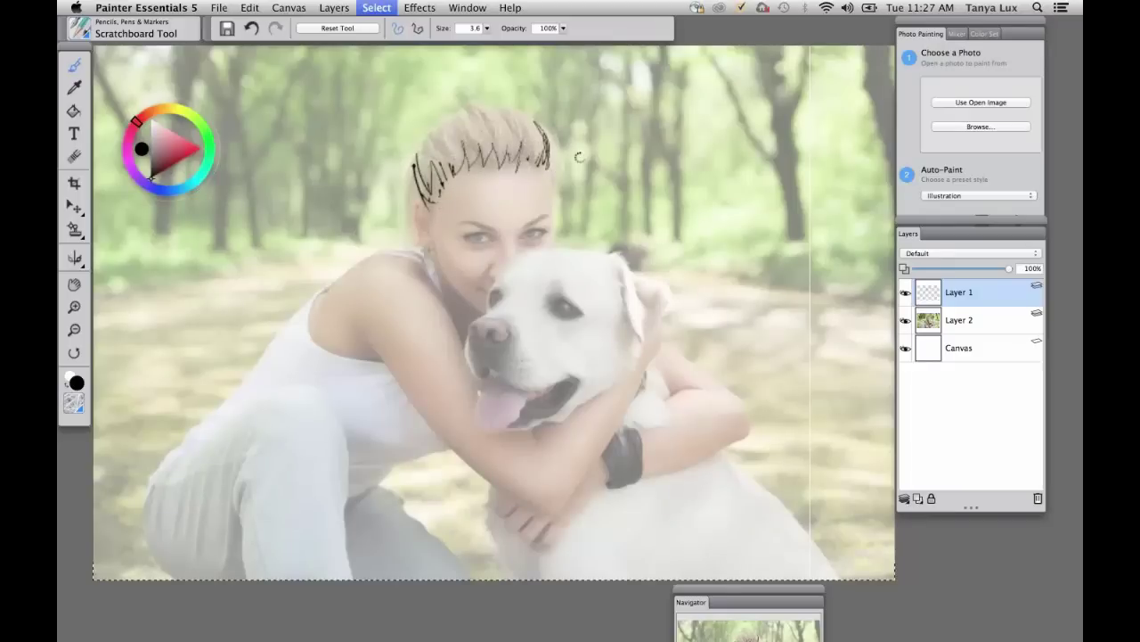
pyautogui.press('BackSpace')
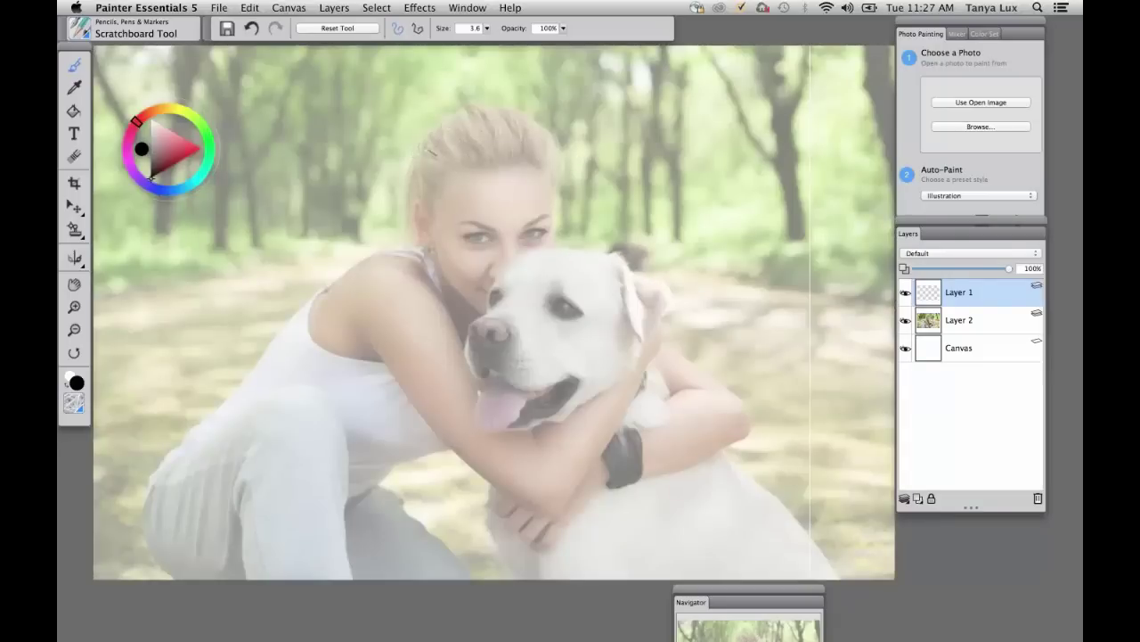
# Trace the outline and front strands of the woman's hair, then her ear and jawline with the black Scratchboard Tool
pyautogui.moveTo(431, 151)
pyautogui.mouseDown()
pyautogui.moveTo(428, 207)
pyautogui.moveTo(434, 169)
pyautogui.moveTo(431, 195)
pyautogui.moveTo(478, 150)
pyautogui.moveTo(481, 167)
pyautogui.moveTo(519, 152)
pyautogui.moveTo(548, 167)
pyautogui.moveTo(516, 123)
pyautogui.mouseUp()
pyautogui.moveTo(424, 158)
pyautogui.mouseDown()
pyautogui.moveTo(409, 234)
pyautogui.moveTo(427, 139)
pyautogui.mouseUp()
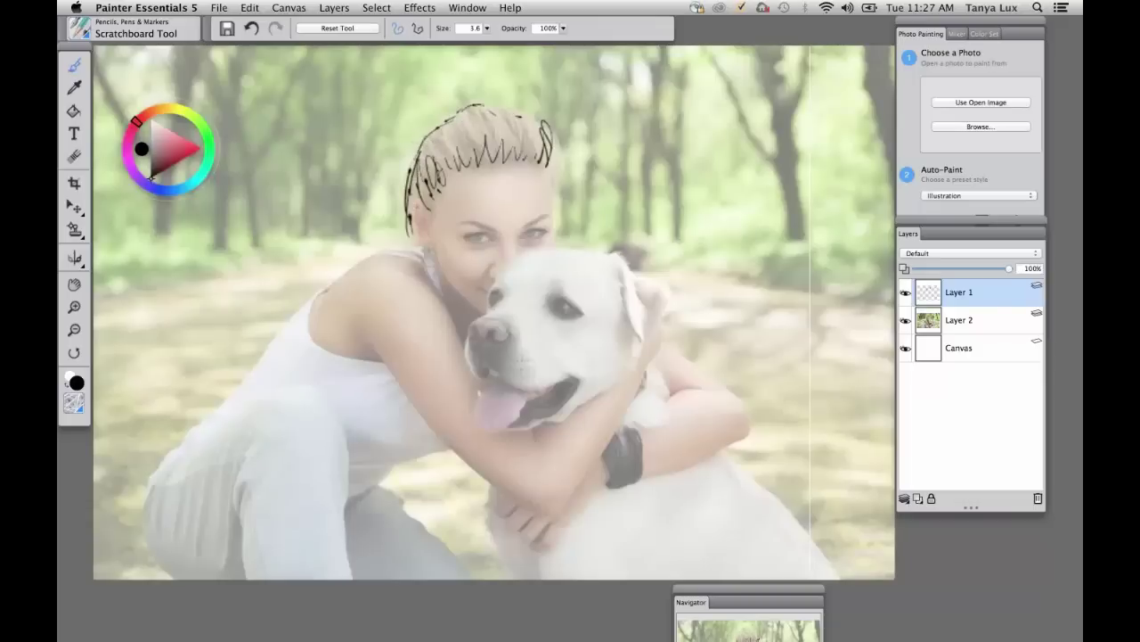
pyautogui.moveTo(496, 108); pyautogui.dragTo(549, 130)
pyautogui.moveTo(506, 123); pyautogui.dragTo(475, 48)
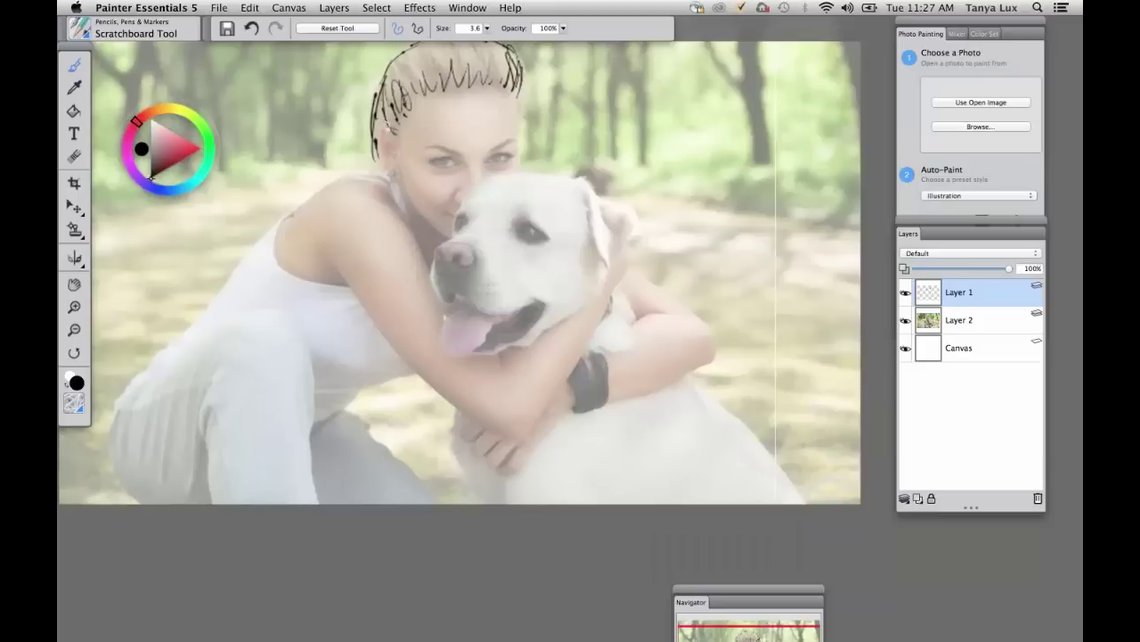
pyautogui.moveTo(381, 150)
pyautogui.mouseDown()
pyautogui.moveTo(418, 214)
pyautogui.moveTo(443, 229)
pyautogui.mouseUp()
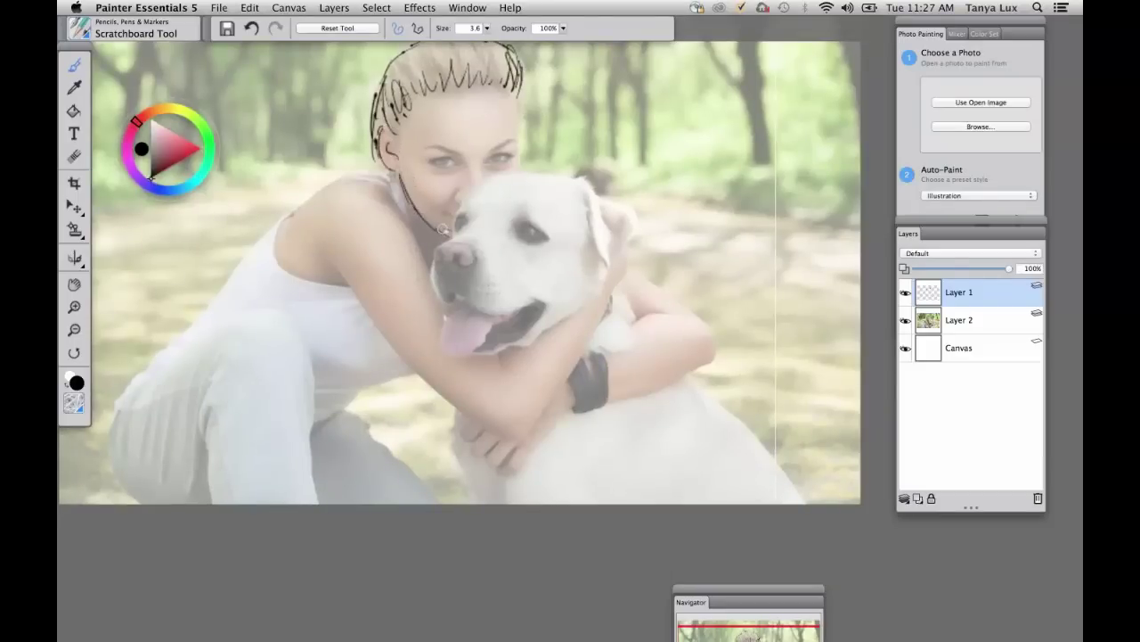
# Trace the dog's ear, the hand behind it, and the fur along the dog's cheek and lower jaw
pyautogui.moveTo(589, 203); pyautogui.dragTo(591, 241)
pyautogui.moveTo(581, 182)
pyautogui.mouseDown()
pyautogui.moveTo(611, 230)
pyautogui.moveTo(638, 221)
pyautogui.moveTo(615, 269)
pyautogui.mouseUp()
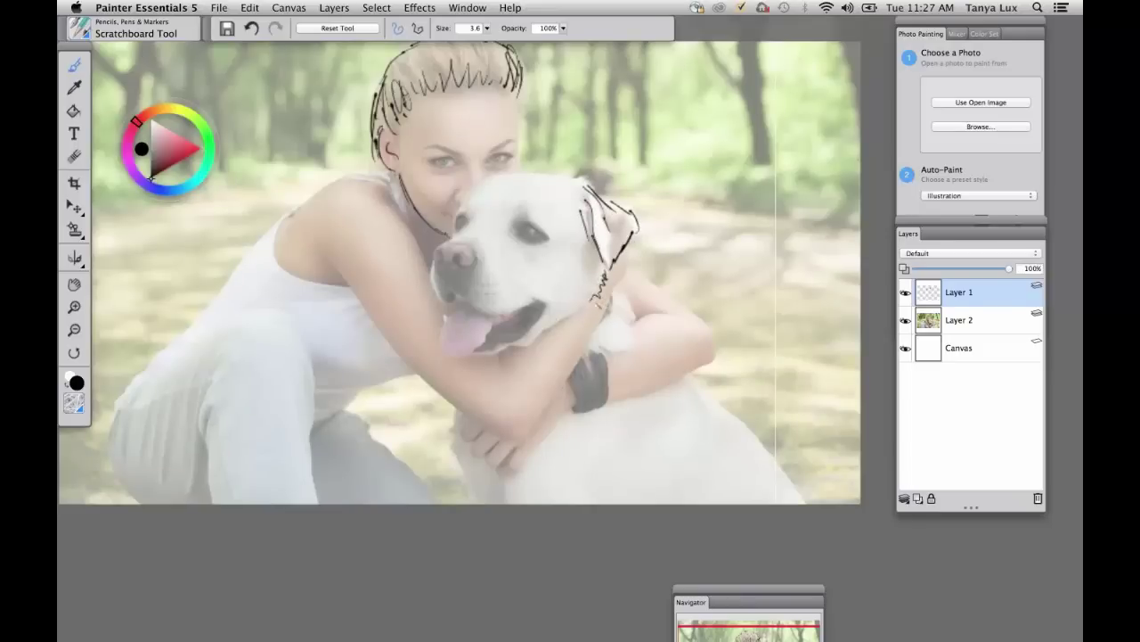
pyautogui.moveTo(593, 299)
pyautogui.mouseDown()
pyautogui.moveTo(517, 353)
pyautogui.moveTo(534, 351)
pyautogui.moveTo(471, 354)
pyautogui.mouseUp()
pyautogui.moveTo(550, 292); pyautogui.dragTo(557, 339)
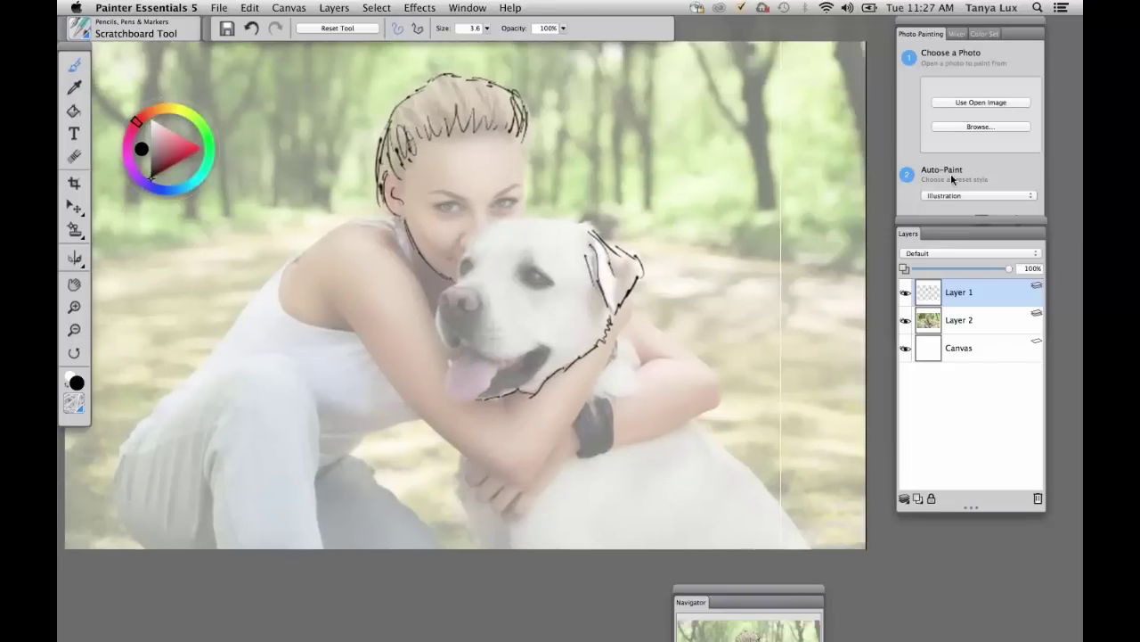
# View the Paint by Hand options for clone color and tracing paper
pyautogui.moveTo(981, 216); pyautogui.dragTo(938, 326)
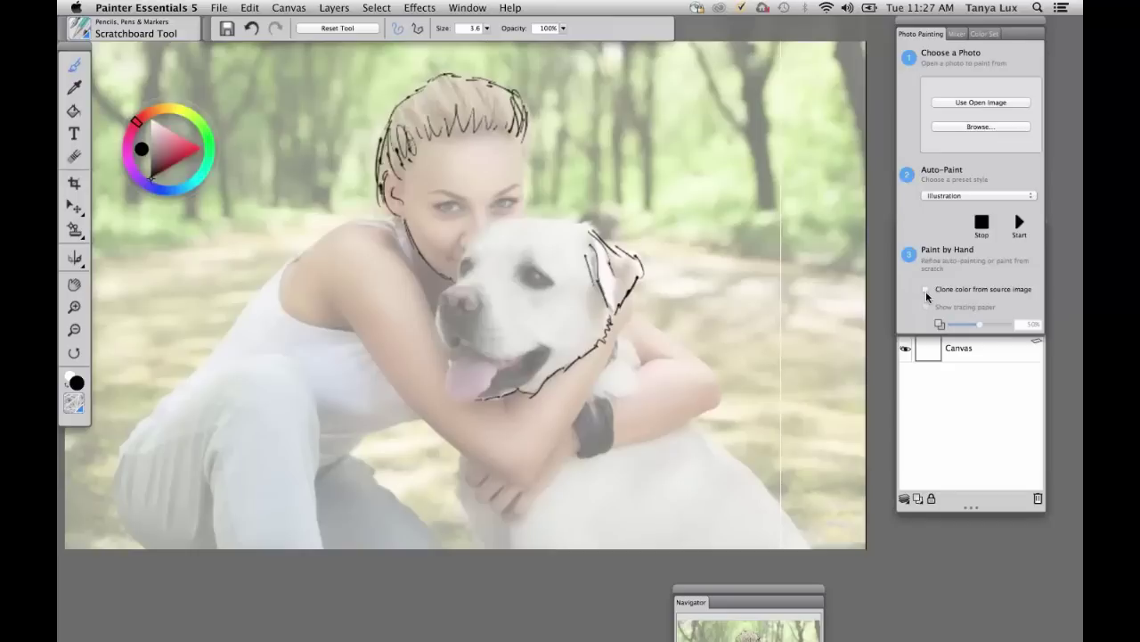
pyautogui.click(971, 412)
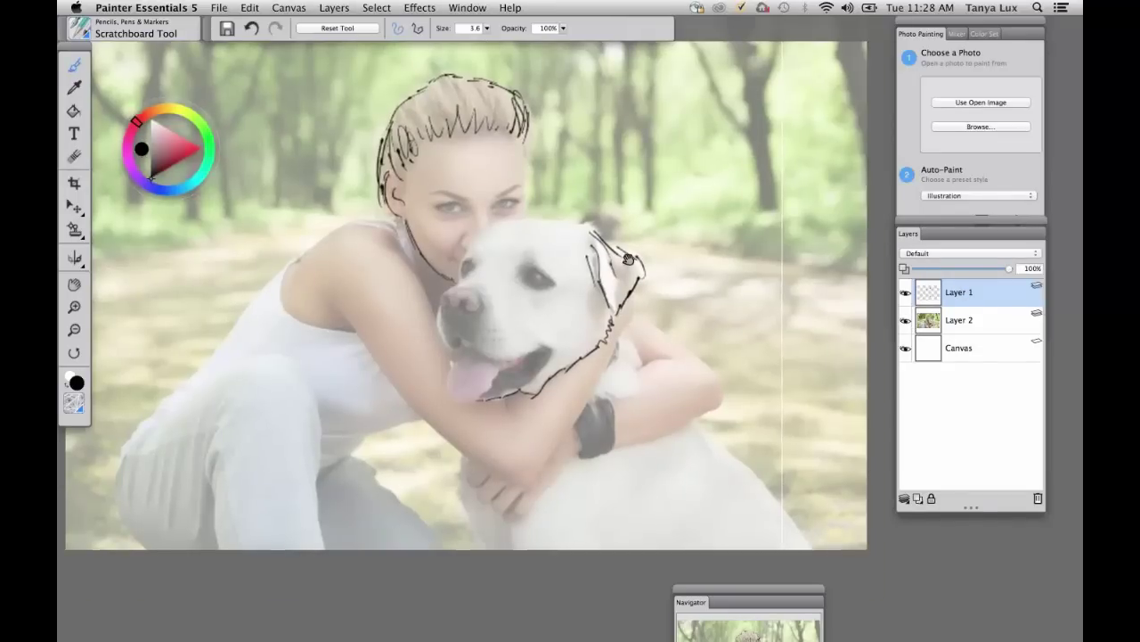
# Trace the woman's shoulder, tank-top strap and the outer edge of her near arm down to the elbow
pyautogui.moveTo(629, 259); pyautogui.dragTo(641, 300)
pyautogui.moveTo(358, 267)
pyautogui.mouseDown()
pyautogui.moveTo(305, 318)
pyautogui.moveTo(379, 263)
pyautogui.moveTo(425, 294)
pyautogui.moveTo(401, 290)
pyautogui.moveTo(451, 361)
pyautogui.mouseUp()
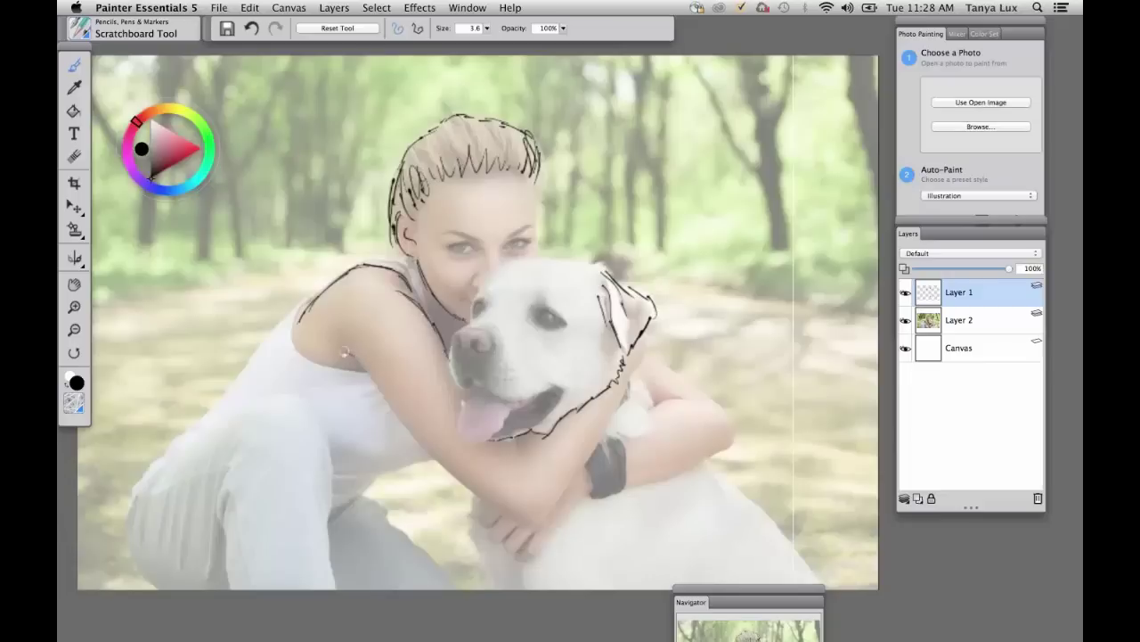
pyautogui.moveTo(346, 351); pyautogui.dragTo(440, 466)
pyautogui.moveTo(415, 428)
pyautogui.mouseDown()
pyautogui.moveTo(519, 519)
pyautogui.moveTo(543, 520)
pyautogui.moveTo(533, 522)
pyautogui.moveTo(571, 480)
pyautogui.mouseUp()
# Trace the raised forearm, the dark wristband, the dog's neck fur, and the woman's other arm with its fingers
pyautogui.moveTo(650, 326)
pyautogui.mouseDown()
pyautogui.moveTo(618, 380)
pyautogui.moveTo(606, 440)
pyautogui.moveTo(562, 488)
pyautogui.moveTo(594, 467)
pyautogui.moveTo(595, 503)
pyautogui.mouseUp()
pyautogui.moveTo(606, 445)
pyautogui.mouseDown()
pyautogui.moveTo(618, 471)
pyautogui.moveTo(615, 443)
pyautogui.moveTo(665, 411)
pyautogui.mouseUp()
pyautogui.moveTo(642, 375); pyautogui.dragTo(661, 417)
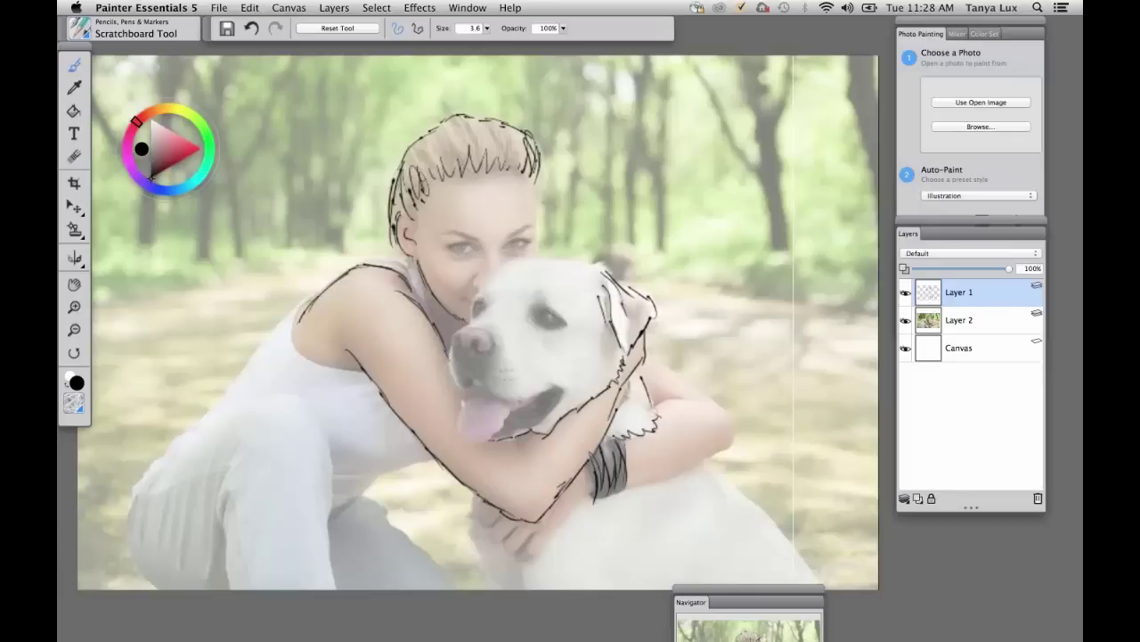
pyautogui.moveTo(642, 348)
pyautogui.mouseDown()
pyautogui.moveTo(705, 391)
pyautogui.moveTo(712, 448)
pyautogui.mouseUp()
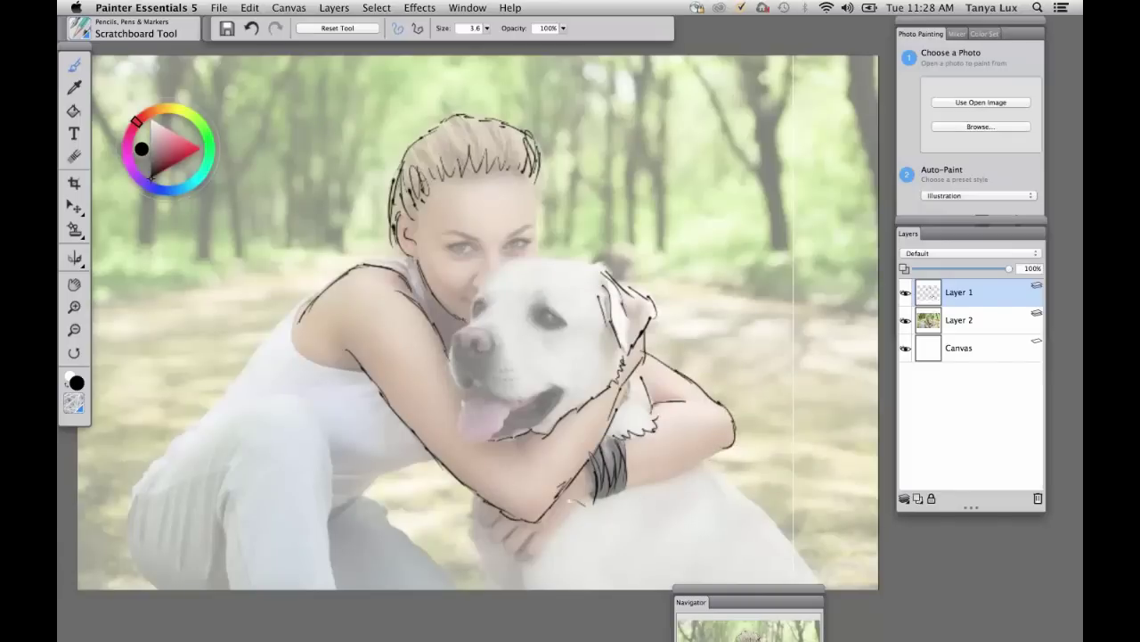
pyautogui.moveTo(488, 504)
pyautogui.mouseDown()
pyautogui.moveTo(481, 519)
pyautogui.moveTo(506, 524)
pyautogui.moveTo(492, 538)
pyautogui.moveTo(545, 556)
pyautogui.moveTo(599, 487)
pyautogui.moveTo(636, 496)
pyautogui.moveTo(722, 451)
pyautogui.mouseUp()
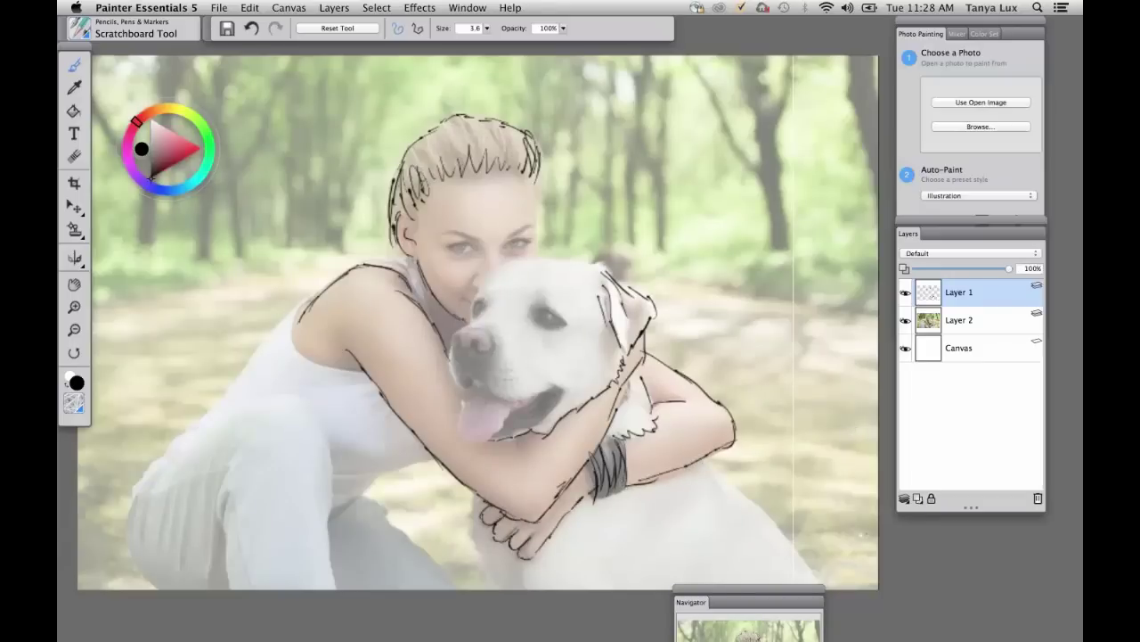
# Place the Navigator beside the Layers panel and rotate the canvas view to 28°
pyautogui.moveTo(716, 607); pyautogui.dragTo(789, 107)
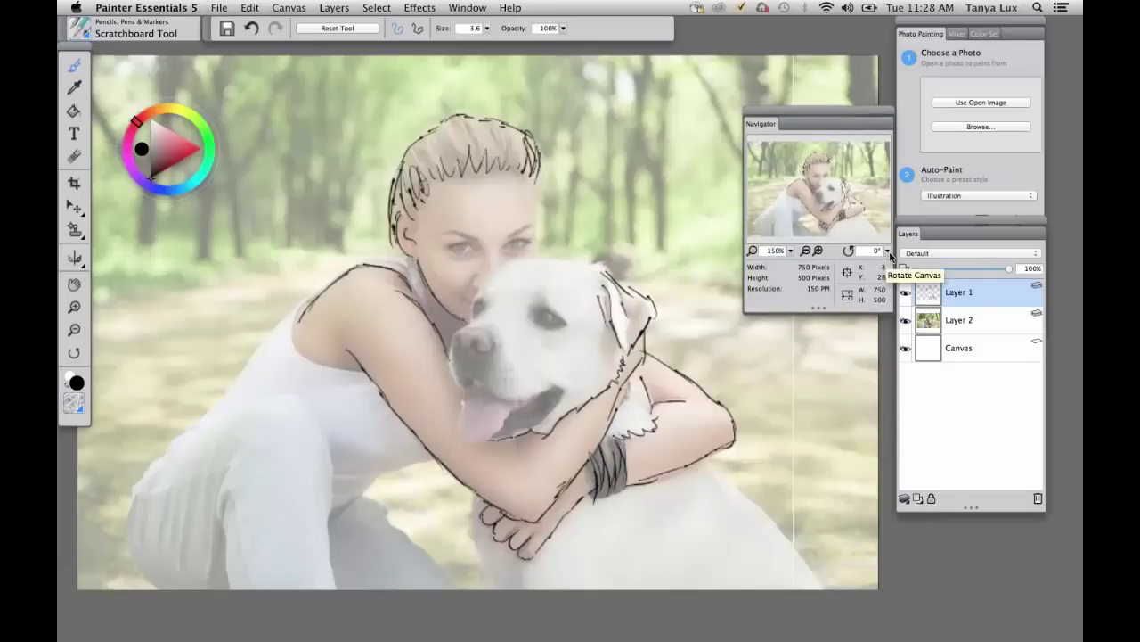
pyautogui.click(888, 250)
pyautogui.moveTo(900, 254); pyautogui.dragTo(899, 251)
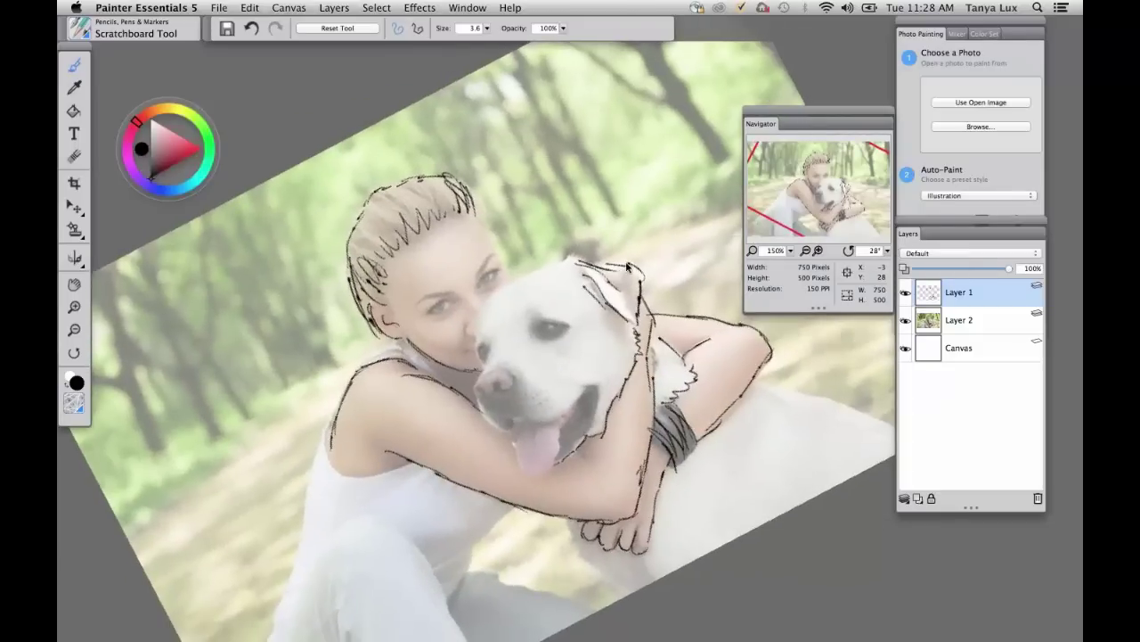
pyautogui.moveTo(810, 116); pyautogui.dragTo(794, 95)
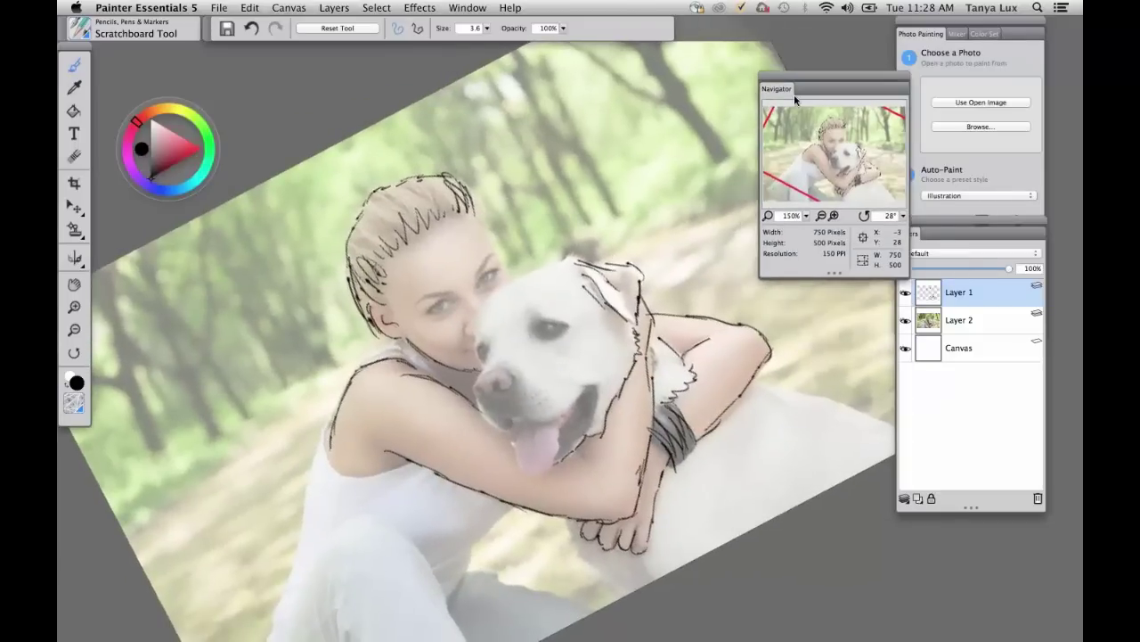
pyautogui.moveTo(615, 280); pyautogui.dragTo(613, 128)
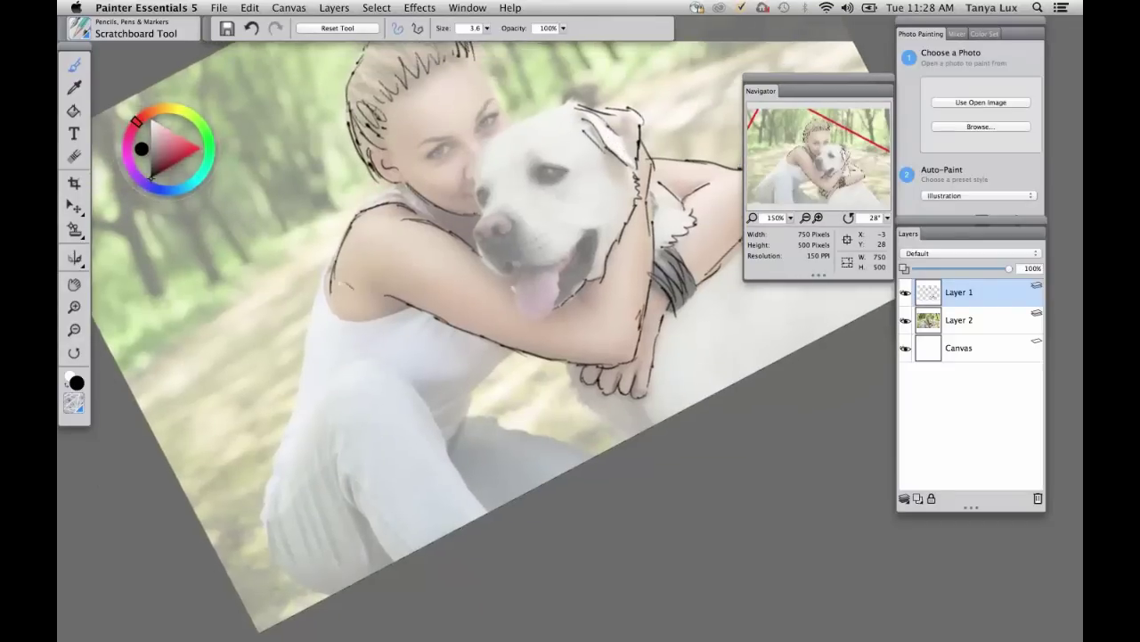
# Trace the tank top's armhole and back edge, then the trouser folds and outer curve of the woman's near leg
pyautogui.moveTo(330, 294)
pyautogui.mouseDown()
pyautogui.moveTo(351, 317)
pyautogui.moveTo(410, 307)
pyautogui.mouseUp()
pyautogui.moveTo(397, 190)
pyautogui.mouseDown()
pyautogui.moveTo(338, 237)
pyautogui.moveTo(267, 519)
pyautogui.mouseUp()
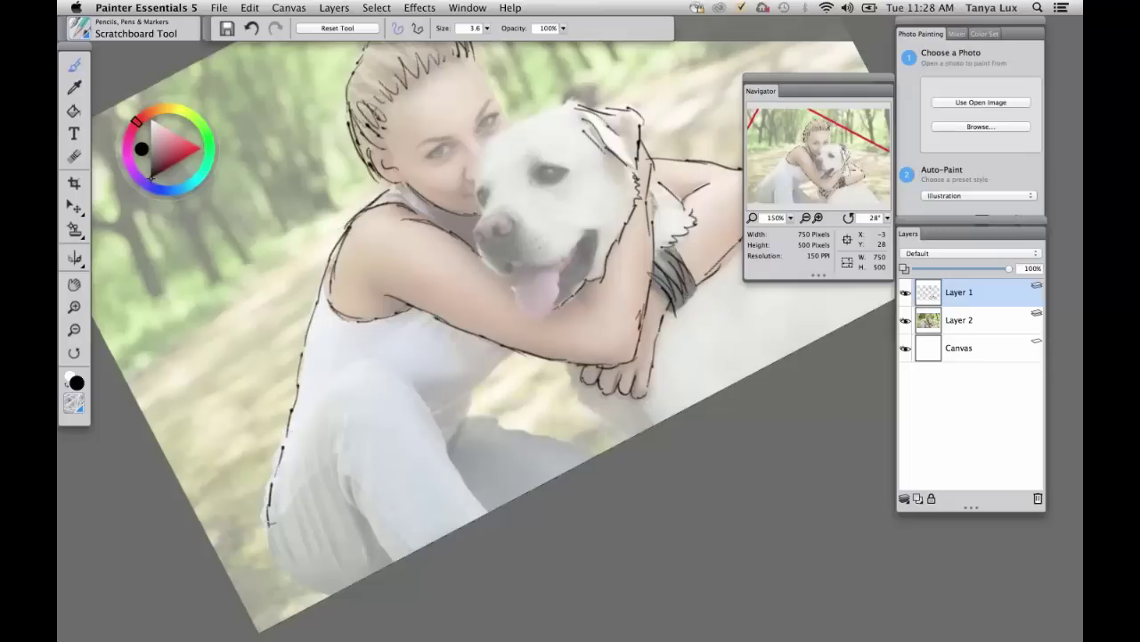
pyautogui.moveTo(293, 430)
pyautogui.mouseDown()
pyautogui.moveTo(267, 502)
pyautogui.moveTo(286, 505)
pyautogui.moveTo(286, 516)
pyautogui.moveTo(270, 512)
pyautogui.moveTo(346, 447)
pyautogui.moveTo(393, 430)
pyautogui.moveTo(342, 451)
pyautogui.moveTo(415, 549)
pyautogui.mouseUp()
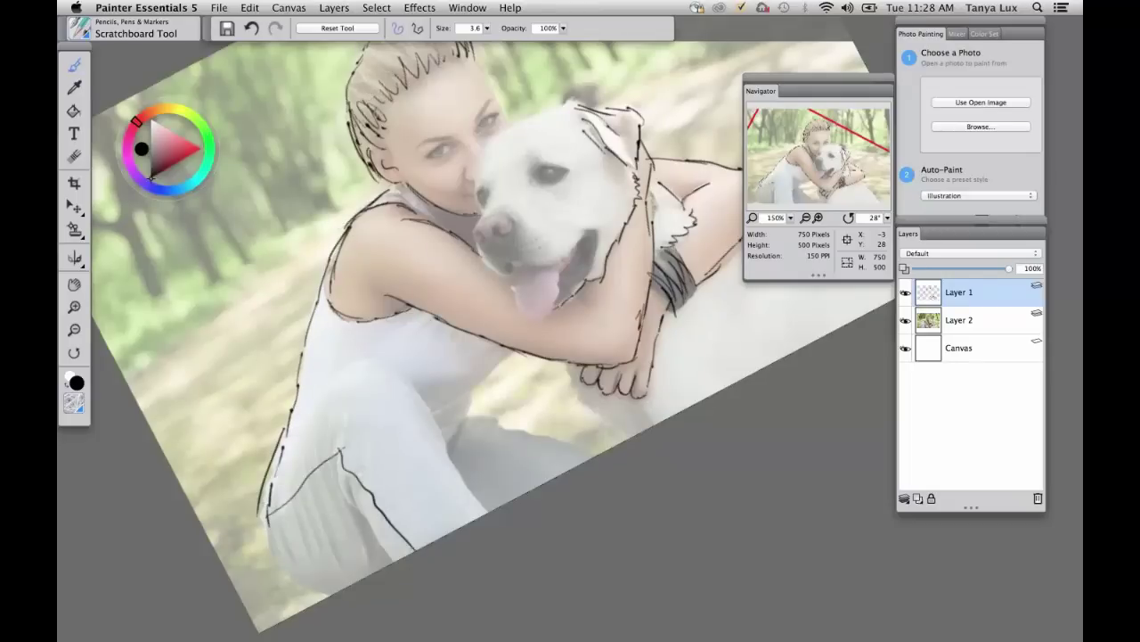
pyautogui.moveTo(337, 464)
pyautogui.mouseDown()
pyautogui.moveTo(397, 559)
pyautogui.moveTo(385, 547)
pyautogui.mouseUp()
pyautogui.moveTo(266, 515)
pyautogui.mouseDown()
pyautogui.moveTo(298, 573)
pyautogui.moveTo(268, 528)
pyautogui.moveTo(283, 564)
pyautogui.moveTo(335, 595)
pyautogui.mouseUp()
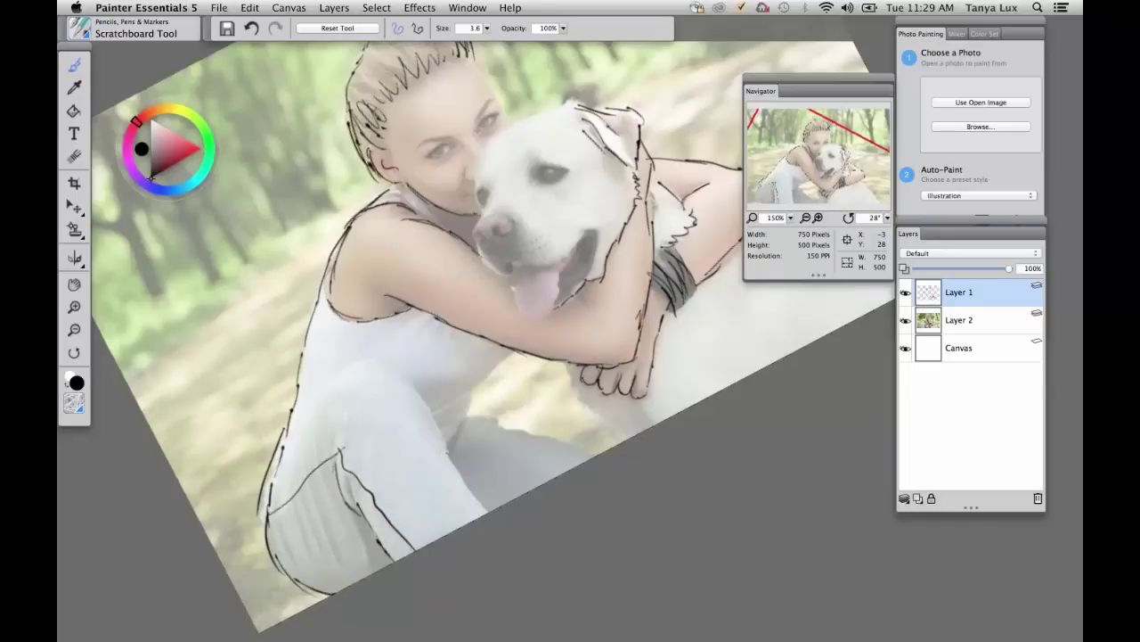
# Trace the woman's bent knee, the tank top's lower edge, her far leg and the dog's furry chest
pyautogui.moveTo(303, 415)
pyautogui.mouseDown()
pyautogui.moveTo(368, 361)
pyautogui.moveTo(401, 369)
pyautogui.moveTo(485, 512)
pyautogui.mouseUp()
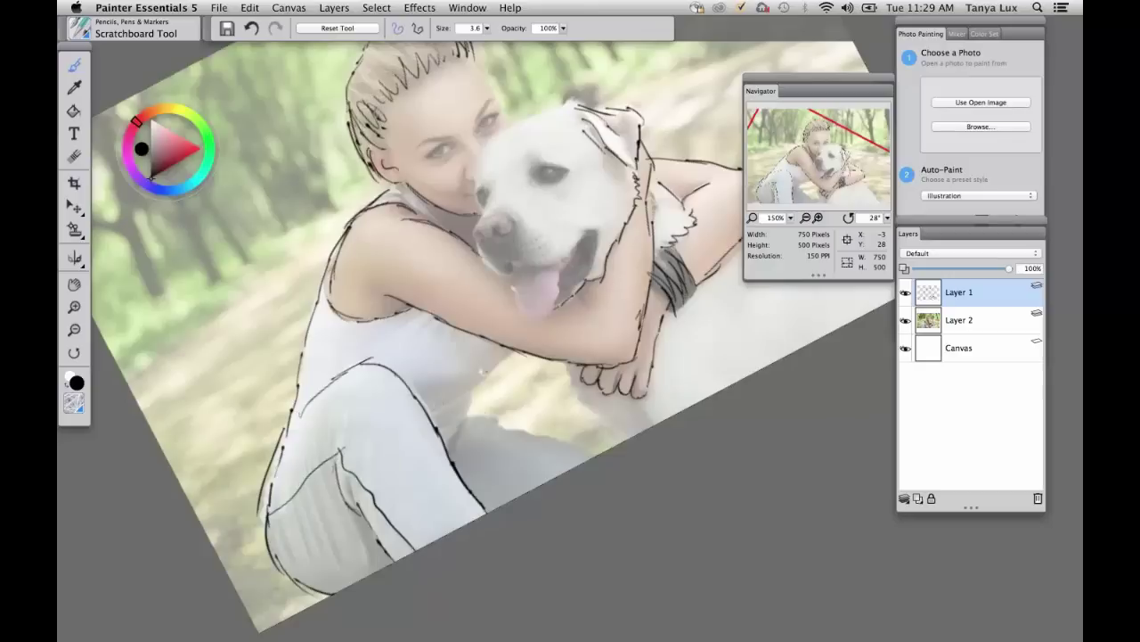
pyautogui.moveTo(460, 396); pyautogui.dragTo(513, 355)
pyautogui.moveTo(467, 399)
pyautogui.mouseDown()
pyautogui.moveTo(457, 441)
pyautogui.moveTo(503, 422)
pyautogui.moveTo(596, 455)
pyautogui.mouseUp()
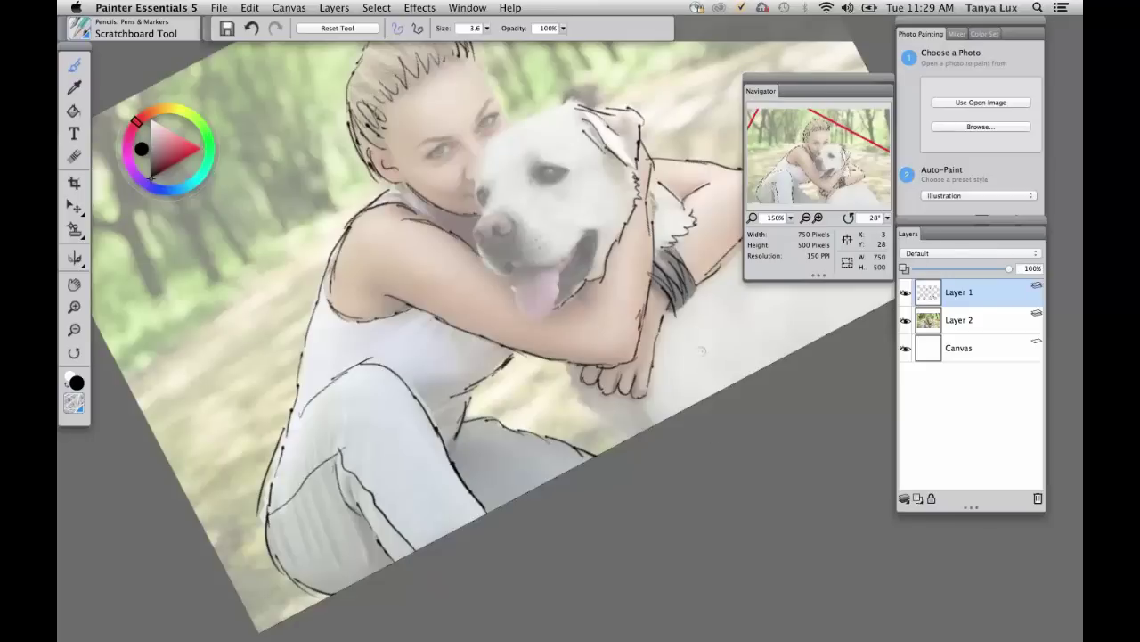
pyautogui.moveTo(570, 363)
pyautogui.mouseDown()
pyautogui.moveTo(583, 410)
pyautogui.moveTo(630, 449)
pyautogui.mouseUp()
# Reduce the brush size to 1.8 and trace the woman's eyebrows, eyes, nostril and mouth
pyautogui.click(848, 219)
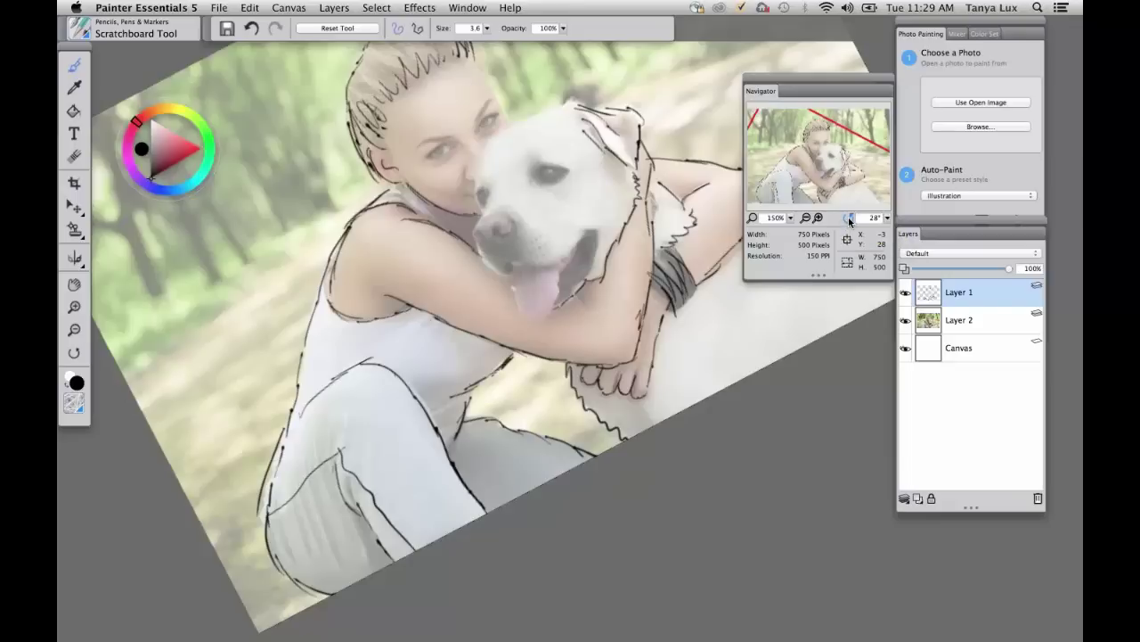
pyautogui.moveTo(597, 271); pyautogui.dragTo(535, 422)
pyautogui.click(817, 217)
pyautogui.click(818, 218)
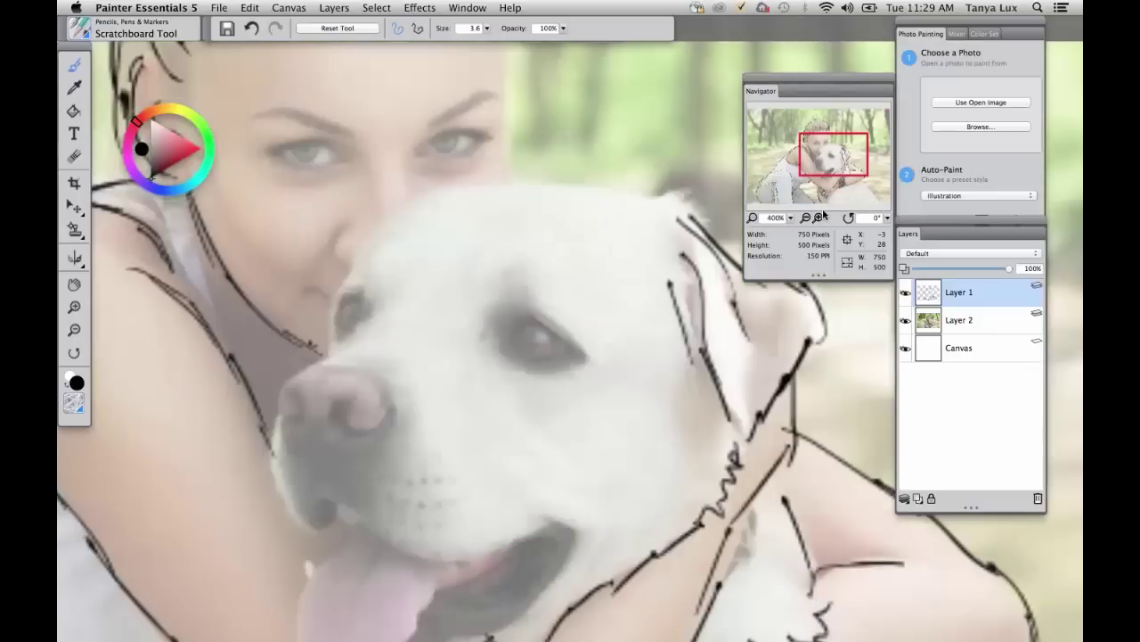
pyautogui.click(791, 220)
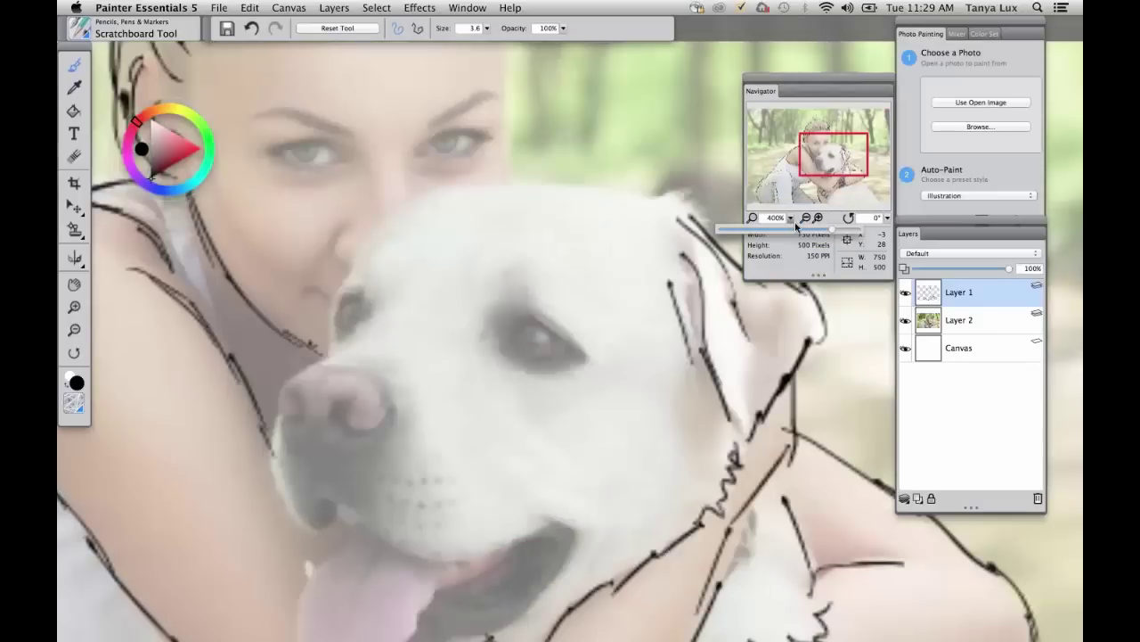
pyautogui.moveTo(795, 224); pyautogui.dragTo(820, 229)
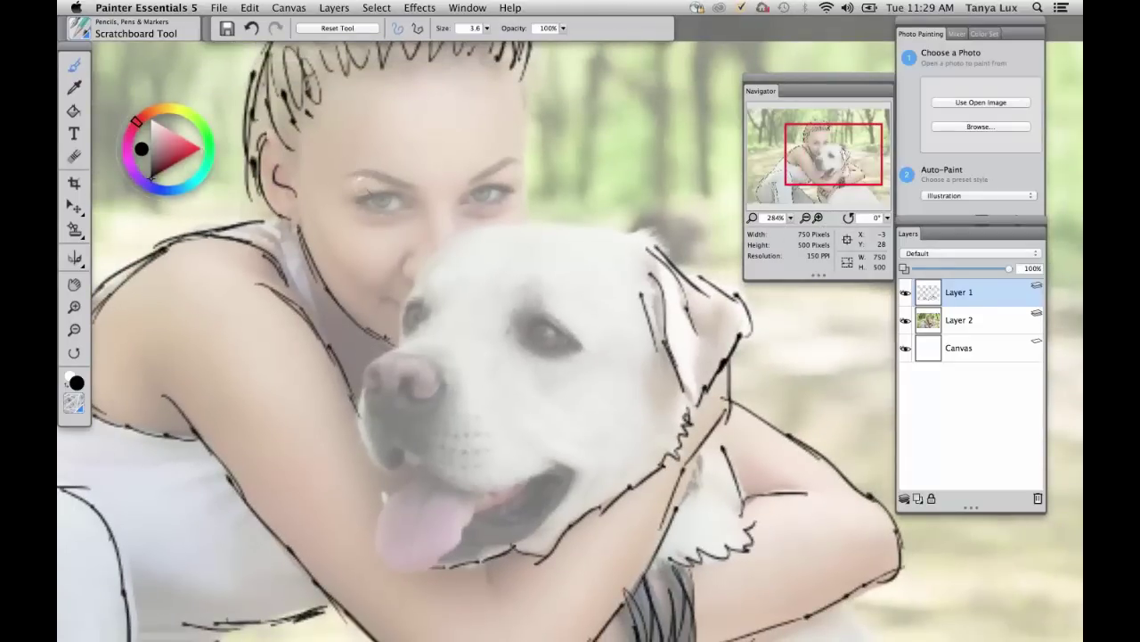
pyautogui.moveTo(486, 27); pyautogui.dragTo(471, 39)
pyautogui.moveTo(348, 175)
pyautogui.mouseDown()
pyautogui.moveTo(379, 170)
pyautogui.moveTo(412, 187)
pyautogui.mouseUp()
pyautogui.moveTo(485, 167); pyautogui.dragTo(521, 161)
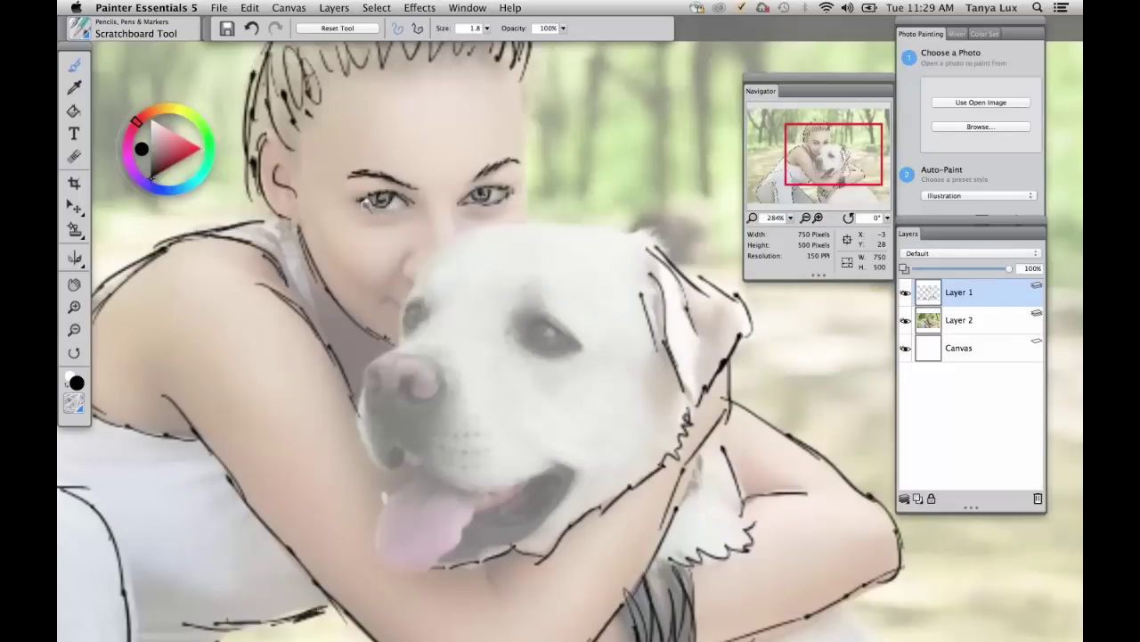
pyautogui.moveTo(364, 204); pyautogui.dragTo(400, 206)
pyautogui.moveTo(407, 258); pyautogui.dragTo(402, 306)
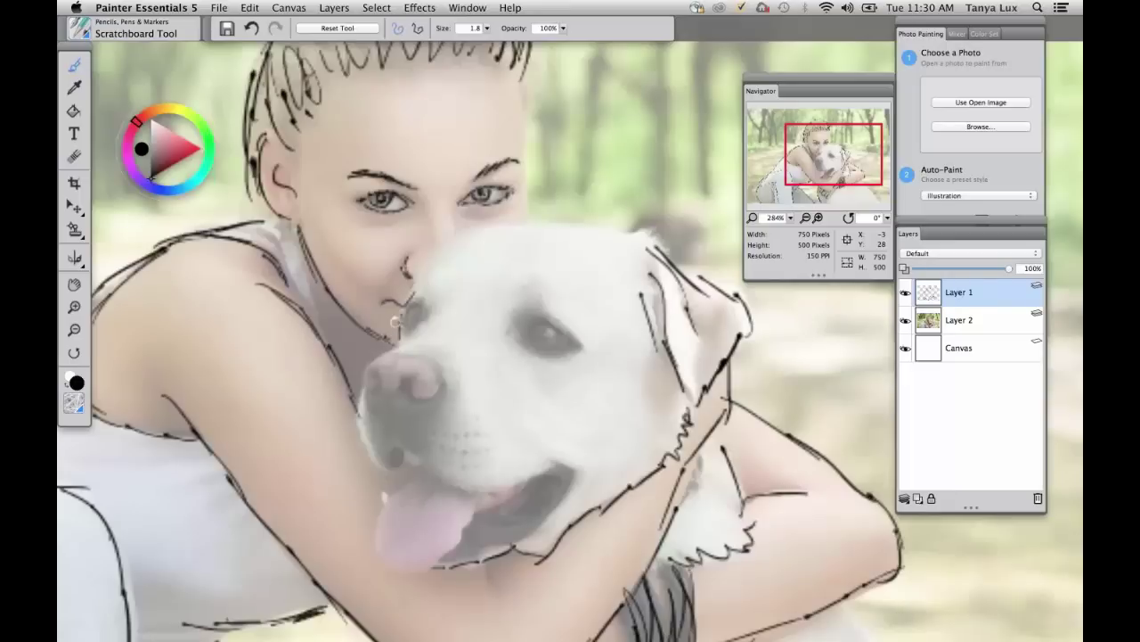
# Trace the dog's nose and nostrils, muzzle, open mouth and hanging tongue with its centre crease
pyautogui.moveTo(373, 379)
pyautogui.mouseDown()
pyautogui.moveTo(390, 392)
pyautogui.moveTo(432, 394)
pyautogui.moveTo(438, 379)
pyautogui.moveTo(363, 374)
pyautogui.moveTo(374, 355)
pyautogui.moveTo(395, 355)
pyautogui.moveTo(393, 380)
pyautogui.moveTo(398, 360)
pyautogui.moveTo(413, 356)
pyautogui.moveTo(441, 367)
pyautogui.moveTo(441, 390)
pyautogui.mouseUp()
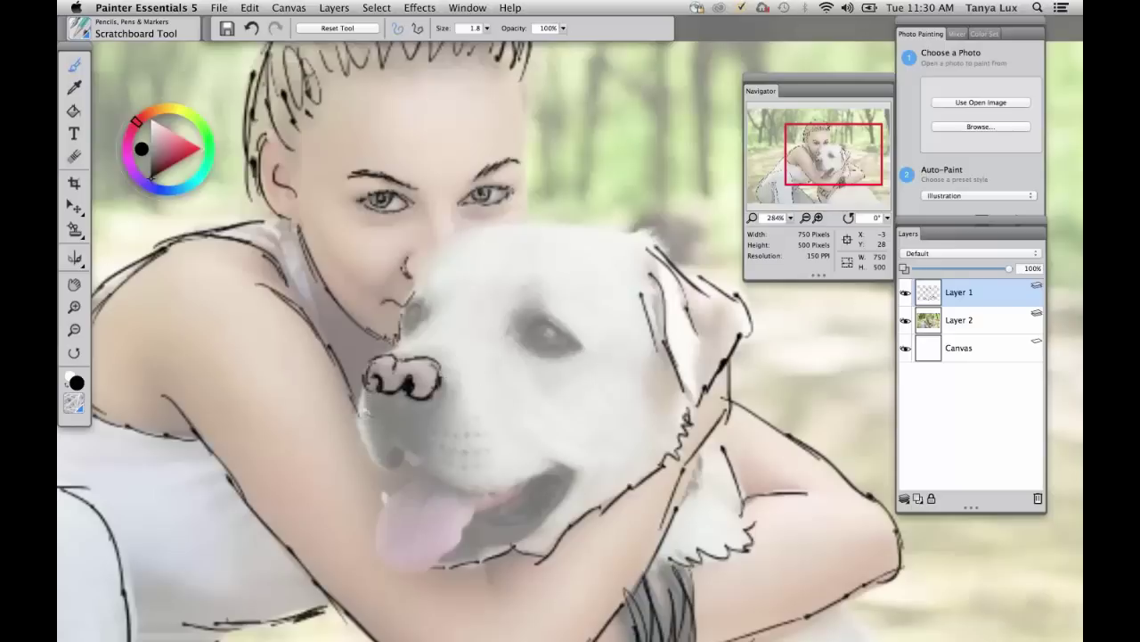
pyautogui.moveTo(370, 392)
pyautogui.mouseDown()
pyautogui.moveTo(361, 437)
pyautogui.moveTo(379, 467)
pyautogui.moveTo(403, 455)
pyautogui.moveTo(474, 489)
pyautogui.moveTo(533, 481)
pyautogui.moveTo(557, 460)
pyautogui.moveTo(571, 467)
pyautogui.moveTo(567, 497)
pyautogui.moveTo(515, 543)
pyautogui.moveTo(472, 559)
pyautogui.mouseUp()
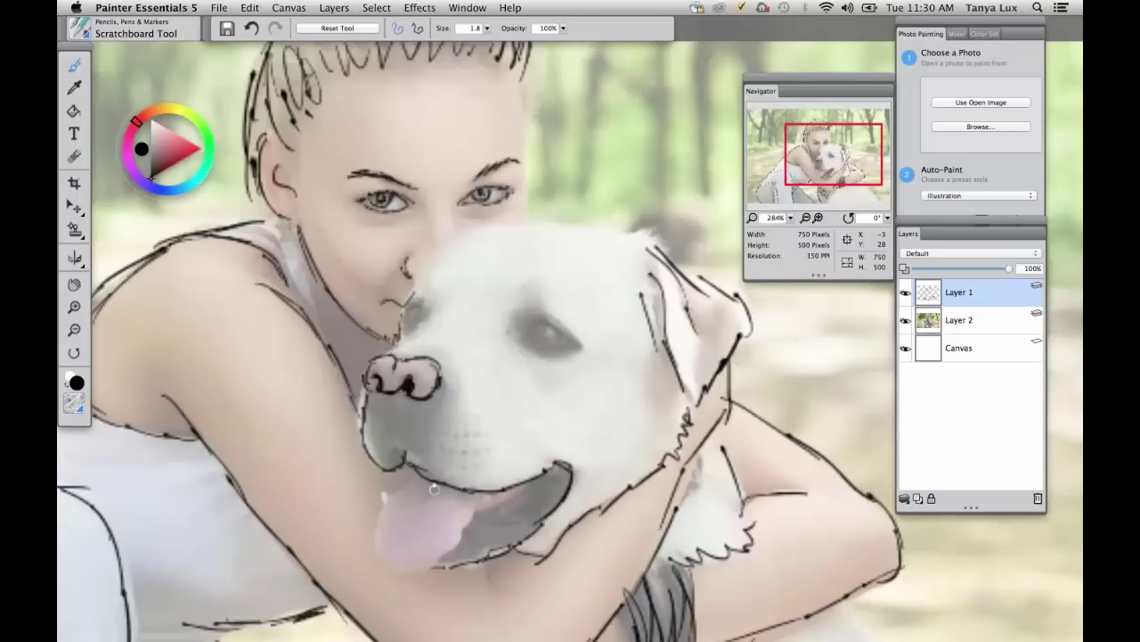
pyautogui.moveTo(434, 488); pyautogui.dragTo(406, 540)
pyautogui.moveTo(410, 460)
pyautogui.mouseDown()
pyautogui.moveTo(378, 510)
pyautogui.moveTo(382, 561)
pyautogui.moveTo(426, 570)
pyautogui.moveTo(474, 498)
pyautogui.moveTo(491, 510)
pyautogui.mouseUp()
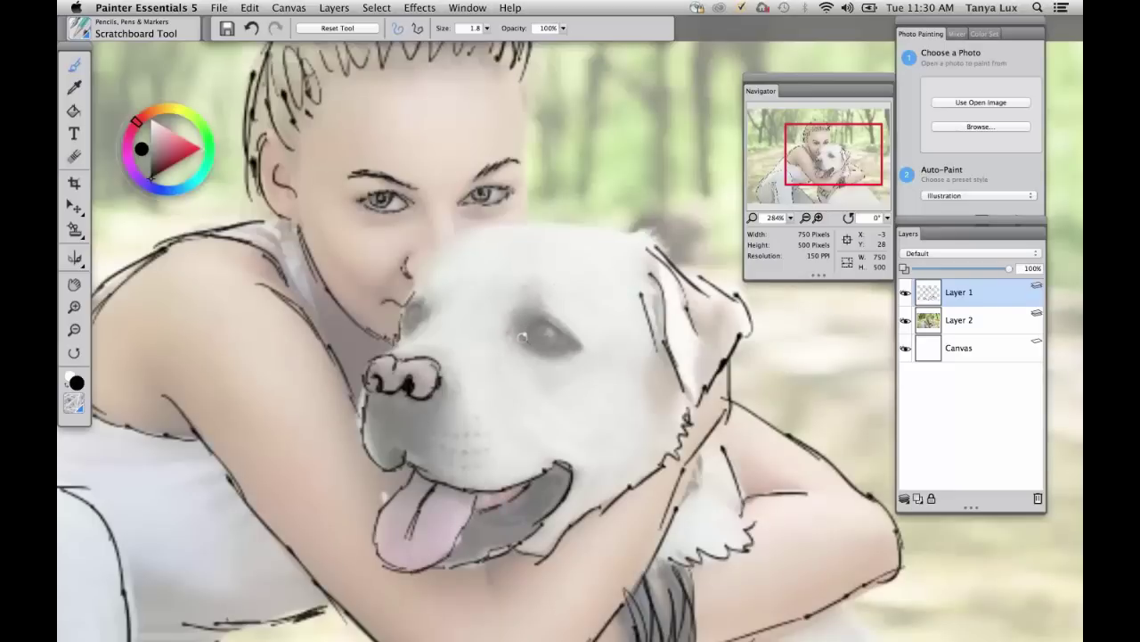
# Trace both of the dog's eyes, the top of its head and the far side of the woman's face
pyautogui.moveTo(522, 322)
pyautogui.mouseDown()
pyautogui.moveTo(550, 317)
pyautogui.moveTo(581, 345)
pyautogui.moveTo(528, 338)
pyautogui.moveTo(552, 343)
pyautogui.moveTo(544, 322)
pyautogui.moveTo(535, 337)
pyautogui.moveTo(578, 346)
pyautogui.mouseUp()
pyautogui.moveTo(410, 305)
pyautogui.mouseDown()
pyautogui.moveTo(433, 317)
pyautogui.moveTo(411, 328)
pyautogui.moveTo(408, 310)
pyautogui.moveTo(422, 316)
pyautogui.mouseUp()
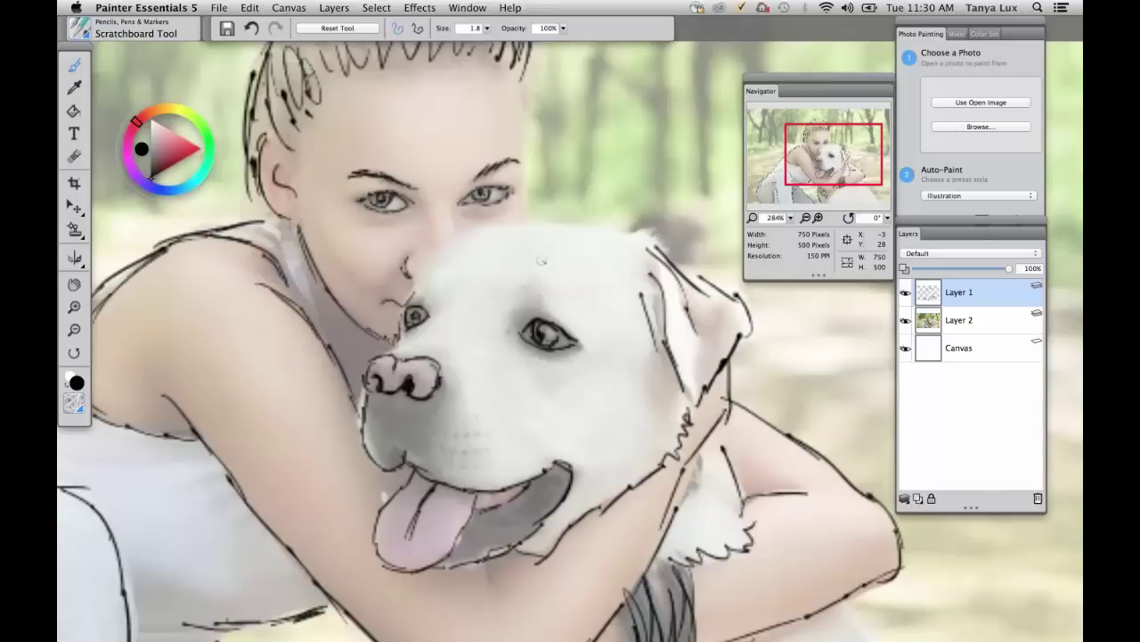
pyautogui.moveTo(425, 270)
pyautogui.mouseDown()
pyautogui.moveTo(495, 227)
pyautogui.moveTo(529, 223)
pyautogui.moveTo(639, 235)
pyautogui.moveTo(663, 251)
pyautogui.mouseUp()
pyautogui.moveTo(522, 77); pyautogui.dragTo(533, 222)
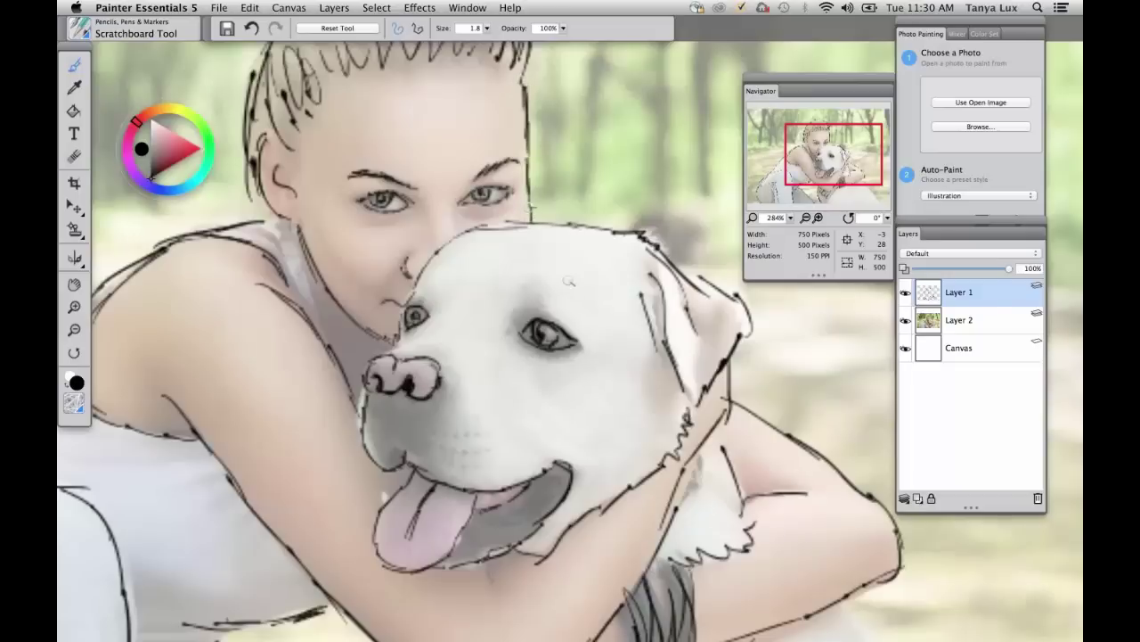
# Delete Layer 2, the faded photo beneath the sketch
pyautogui.click(790, 218)
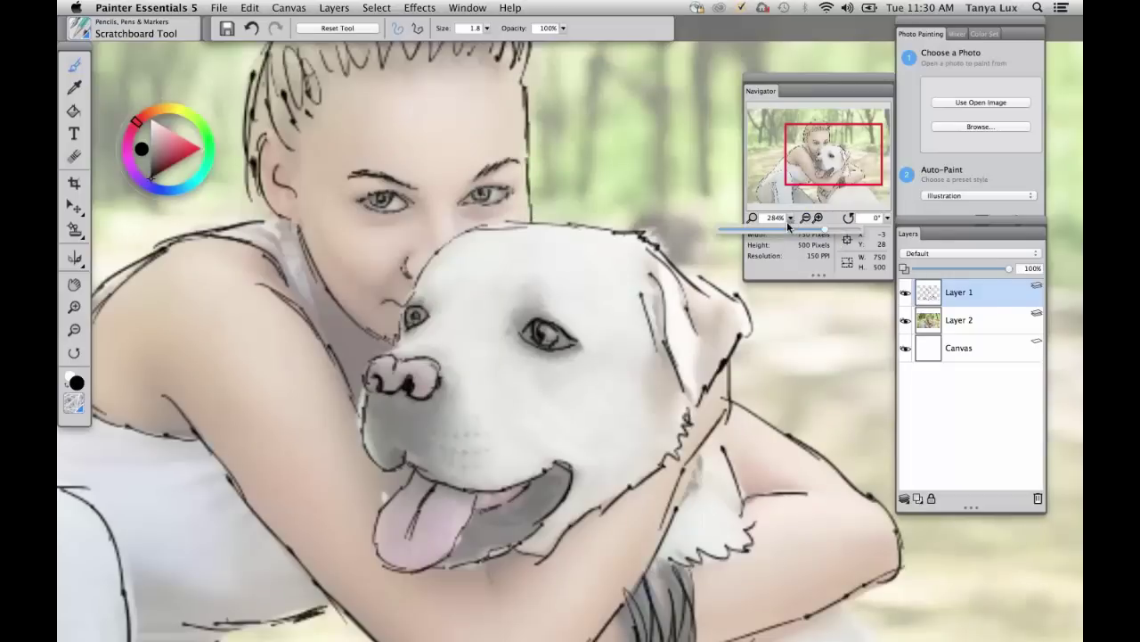
pyautogui.click(777, 227)
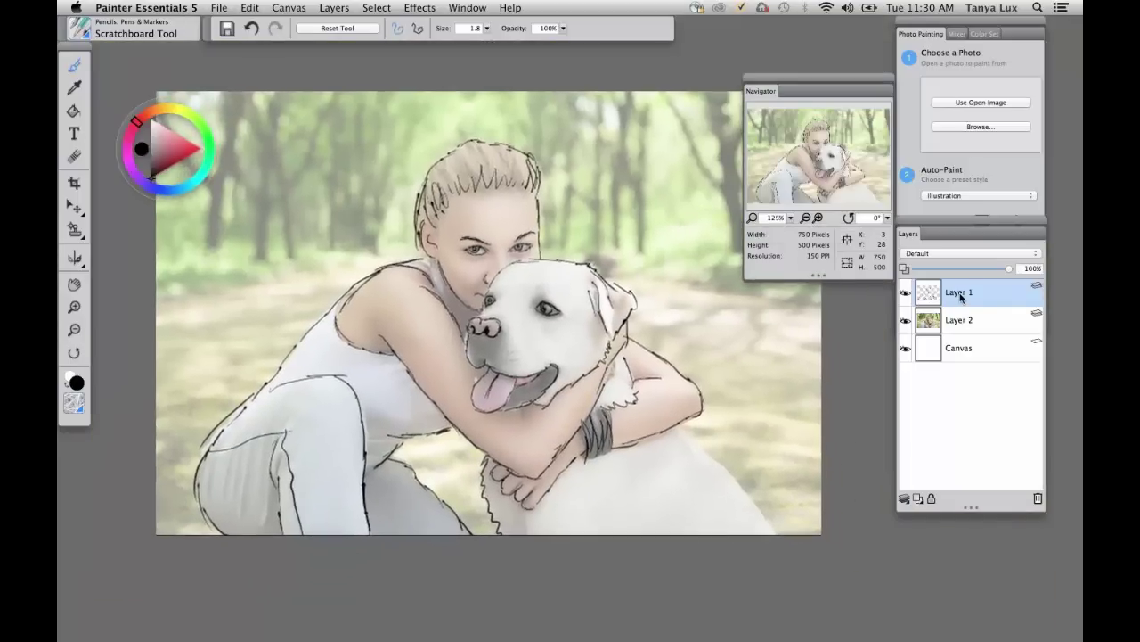
pyautogui.click(969, 327)
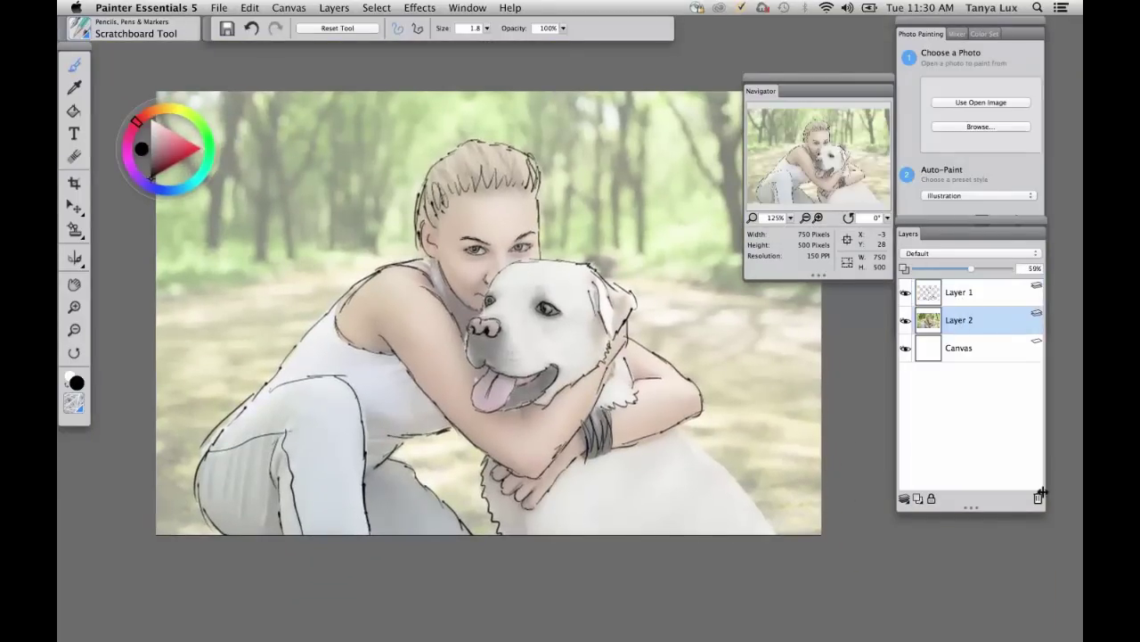
pyautogui.click(1038, 496)
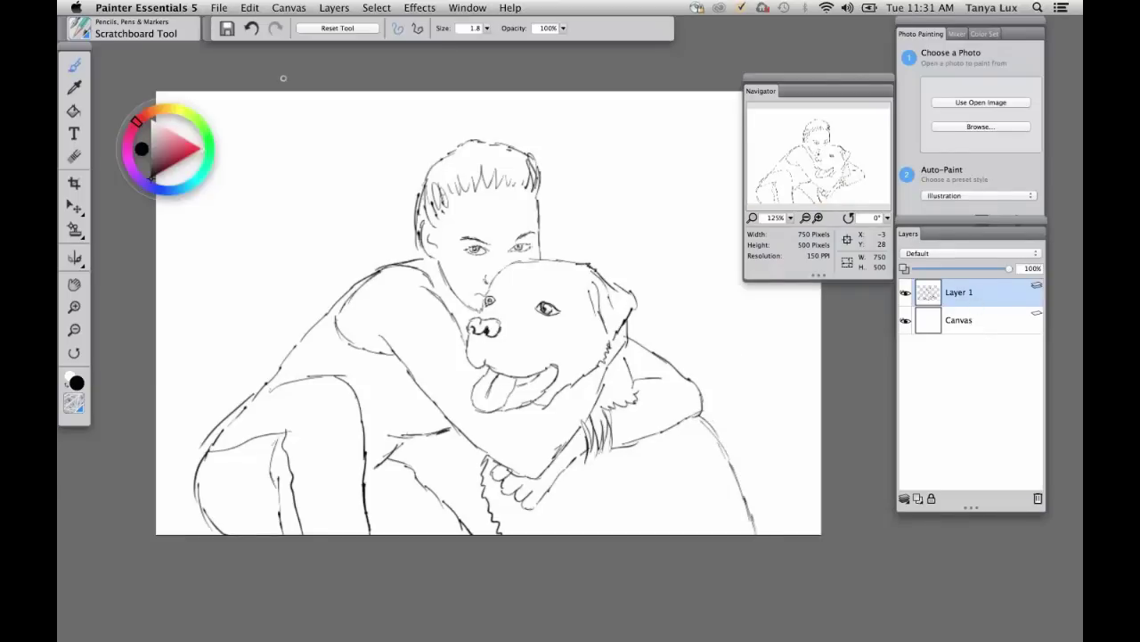
# Save a copy of the sketch to the Desktop as 3_DogHugsketch in PNG format with the alpha kept
pyautogui.click(221, 8)
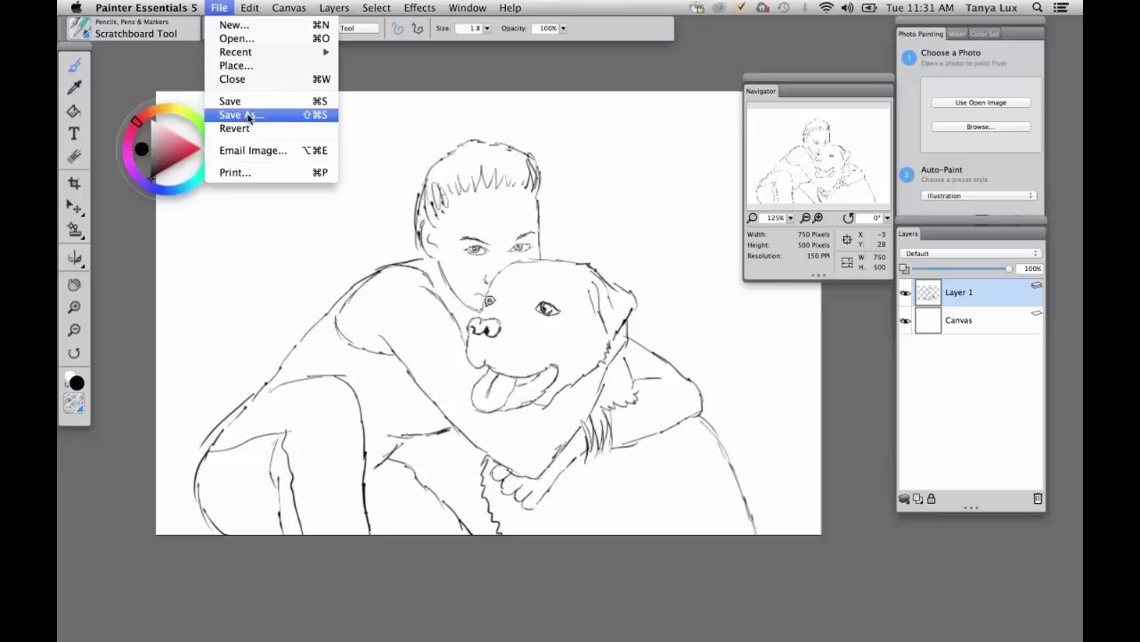
pyautogui.click(250, 117)
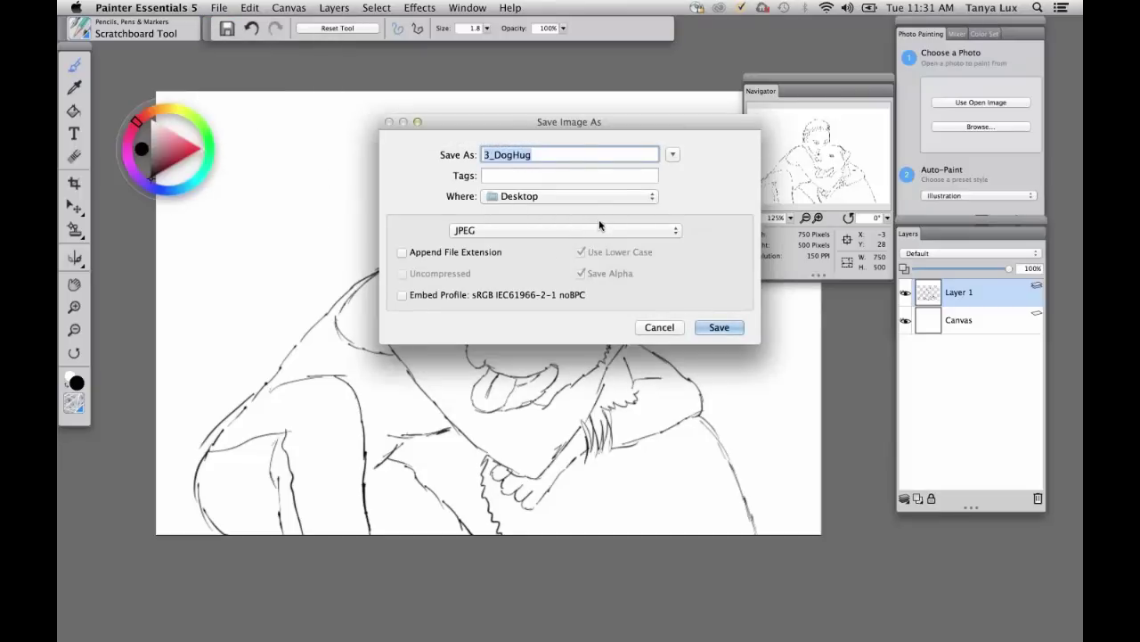
pyautogui.click(494, 154)
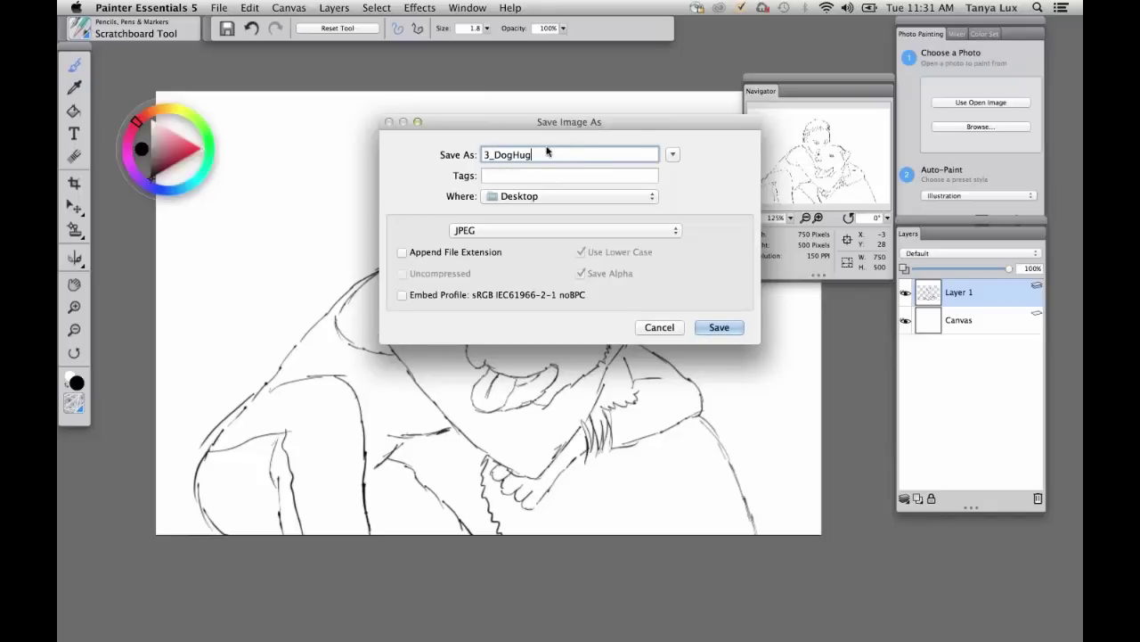
pyautogui.write('sketch')
pyautogui.click(504, 231)
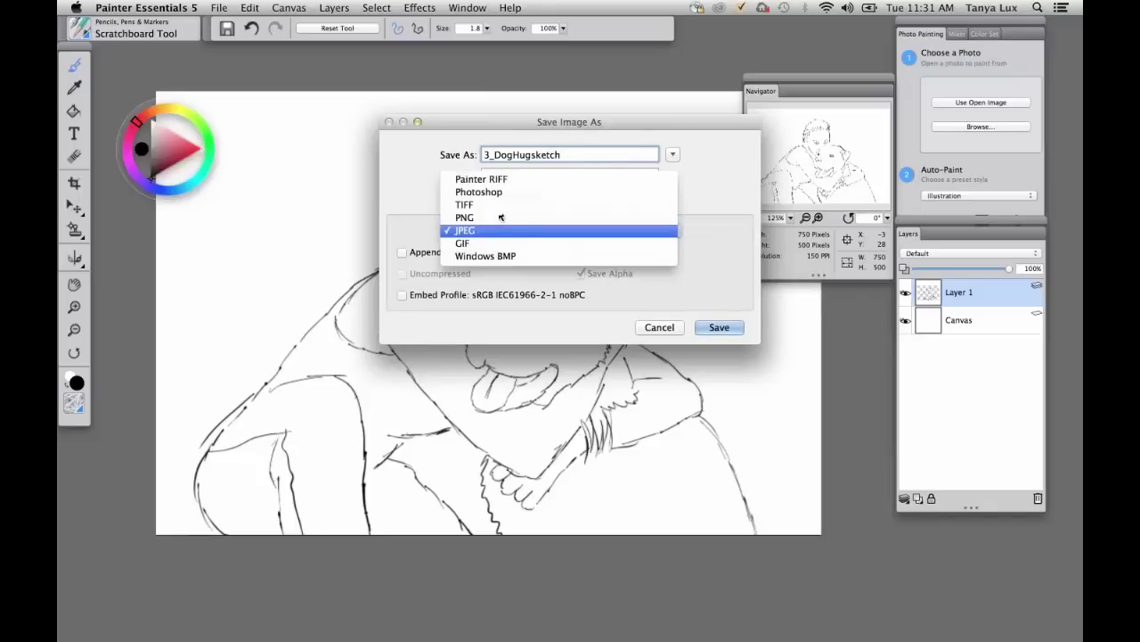
pyautogui.click(503, 218)
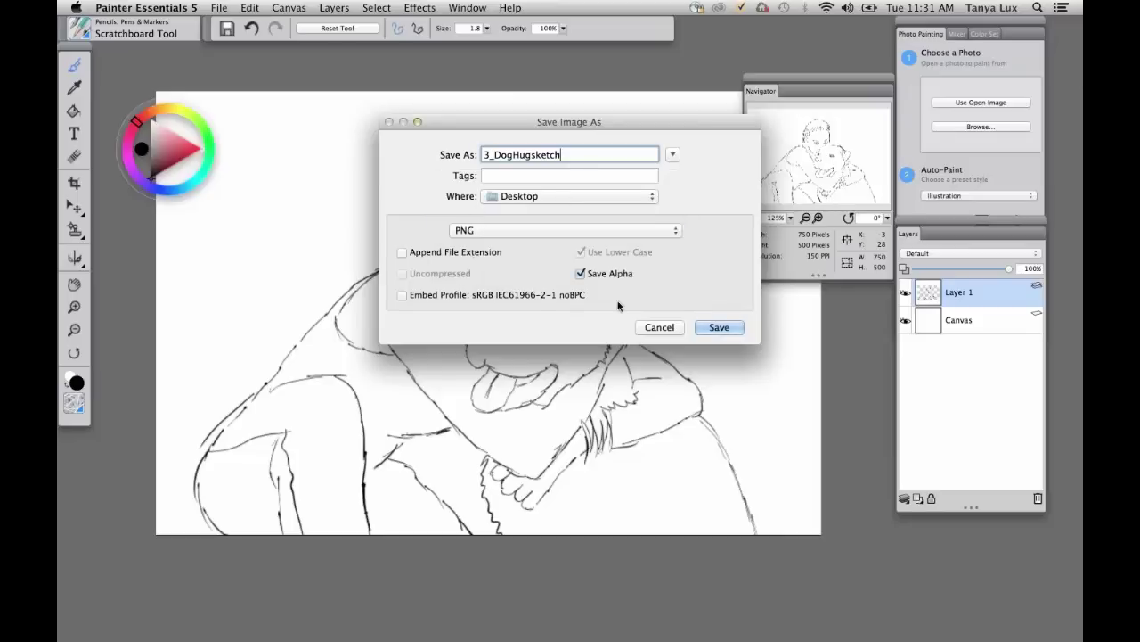
pyautogui.click(714, 327)
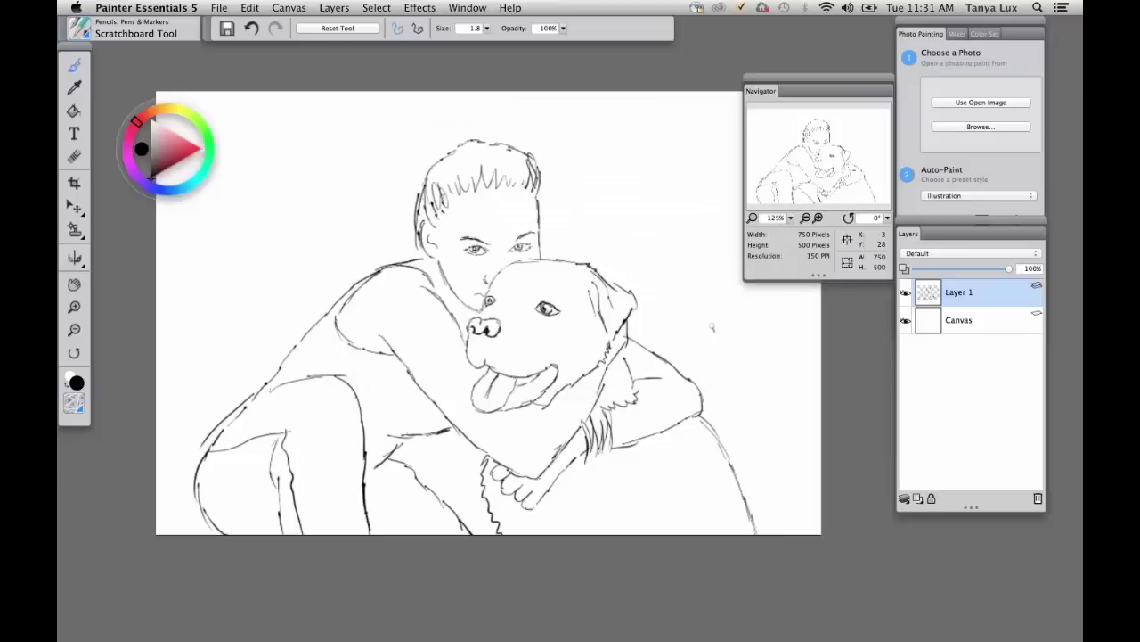
# Close the sketch document and open the 3_DogHug photo from the PE5 Webinar folder
pyautogui.click(223, 7)
pyautogui.click(242, 80)
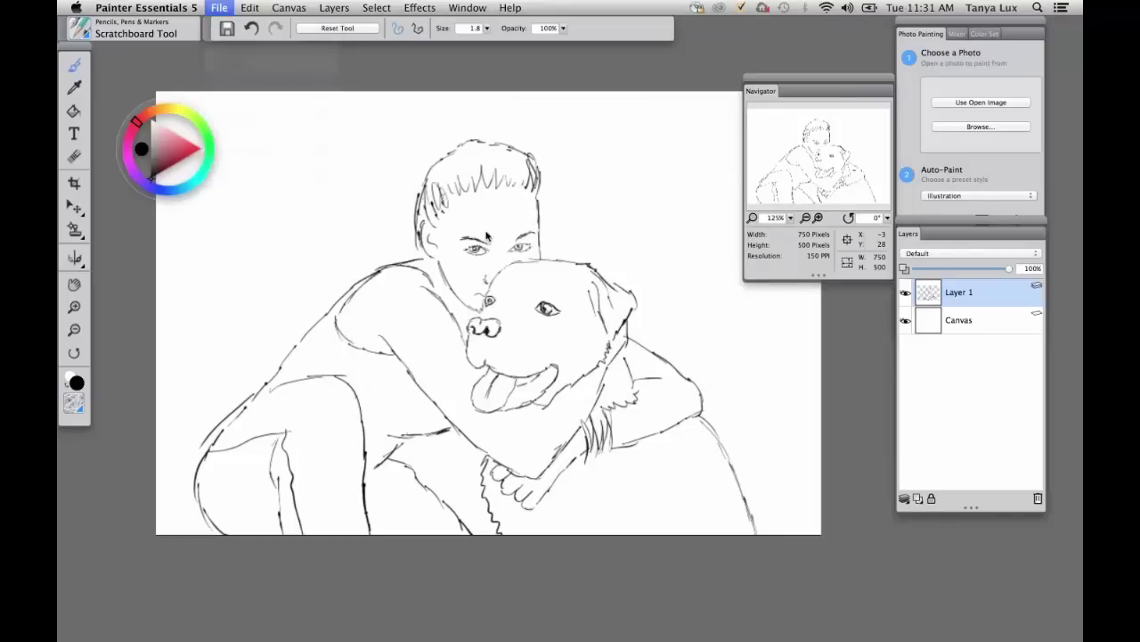
pyautogui.click(223, 7)
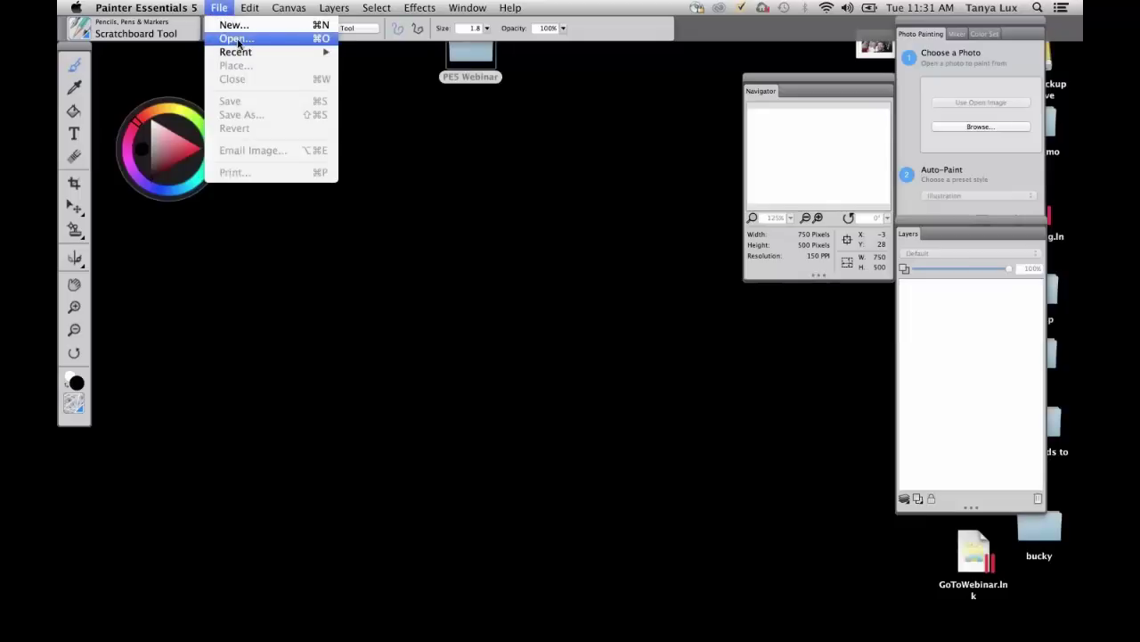
pyautogui.click(236, 39)
pyautogui.click(472, 141)
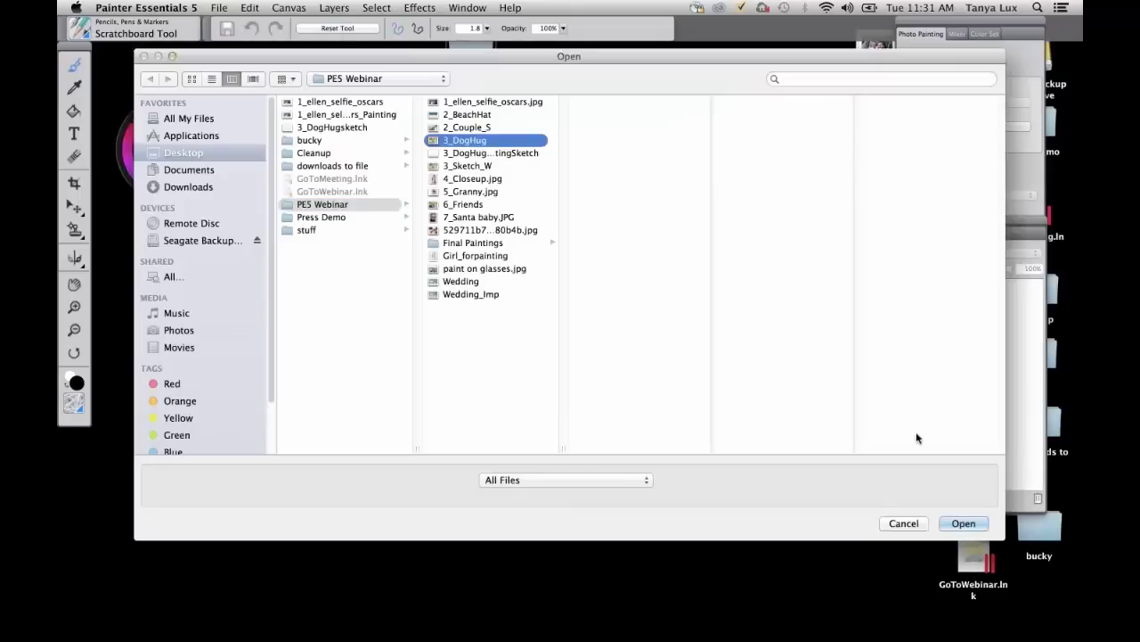
pyautogui.click(940, 524)
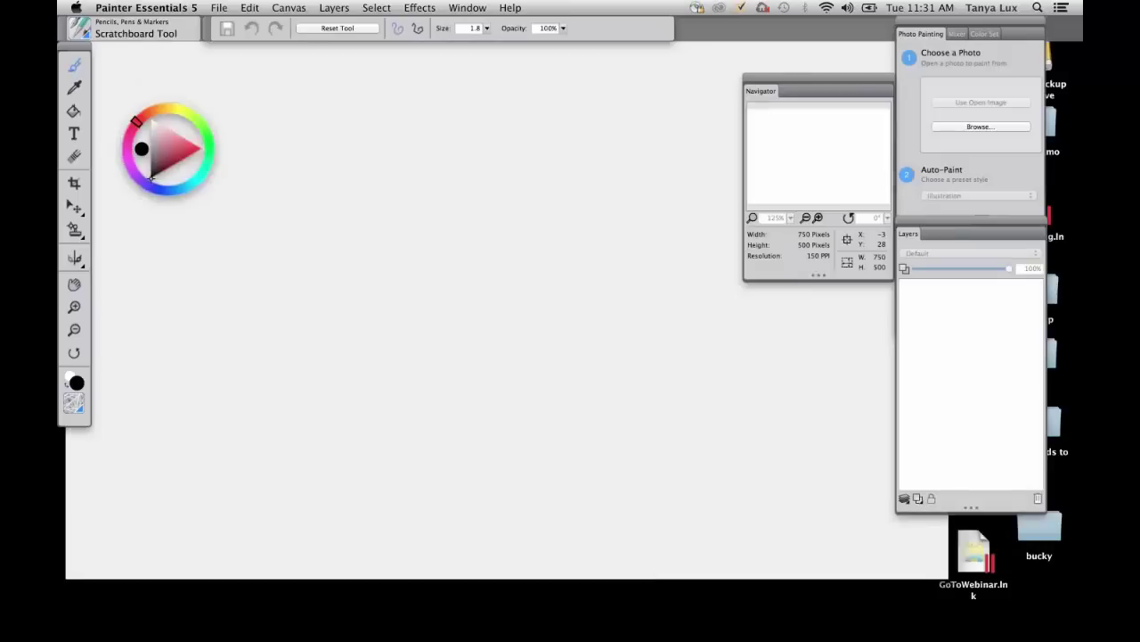
# Use the open photo as the photo painting source and auto-paint it in the Detailed Watercolor style
pyautogui.moveTo(483, 295); pyautogui.dragTo(370, 286)
pyautogui.moveTo(800, 78); pyautogui.dragTo(647, 556)
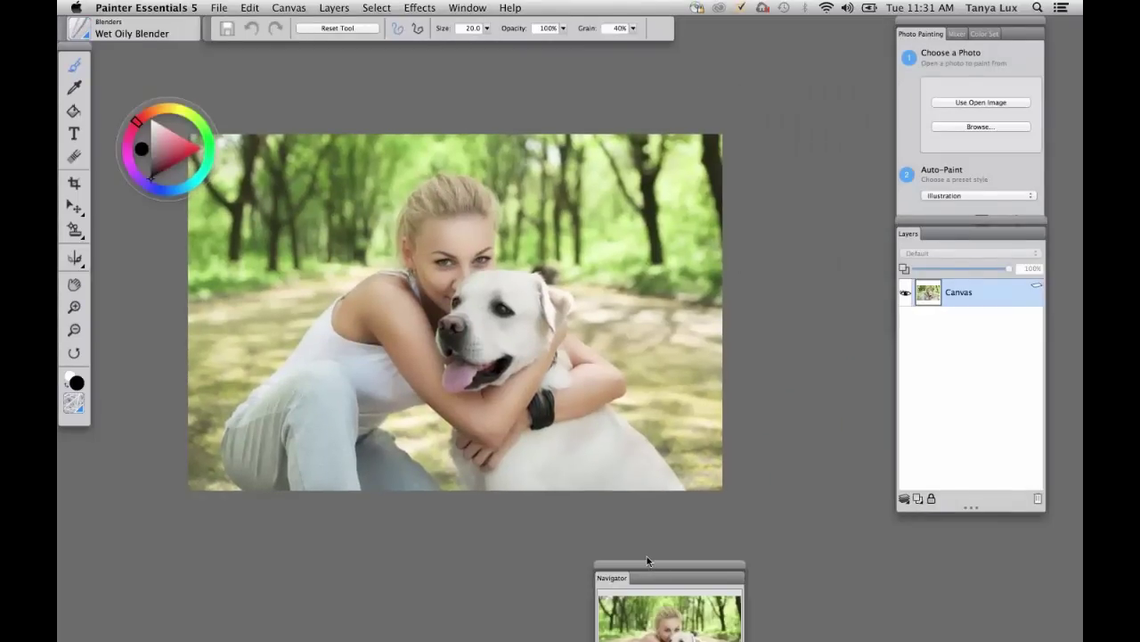
pyautogui.press('super+plus')
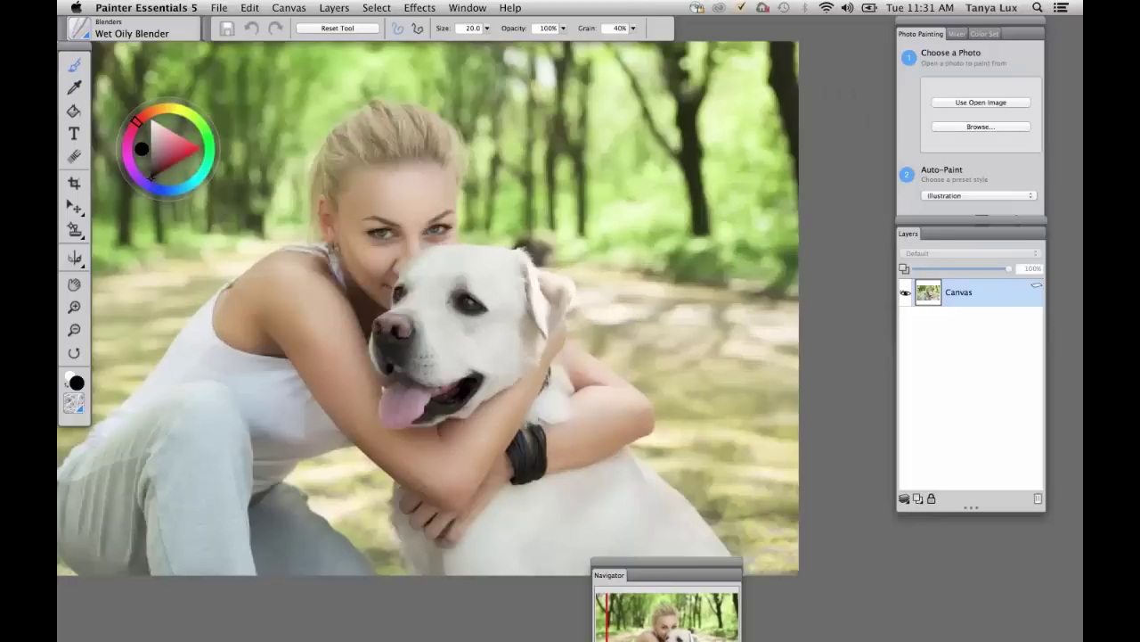
pyautogui.moveTo(633, 285)
pyautogui.mouseDown()
pyautogui.moveTo(743, 290)
pyautogui.moveTo(725, 288)
pyautogui.mouseUp()
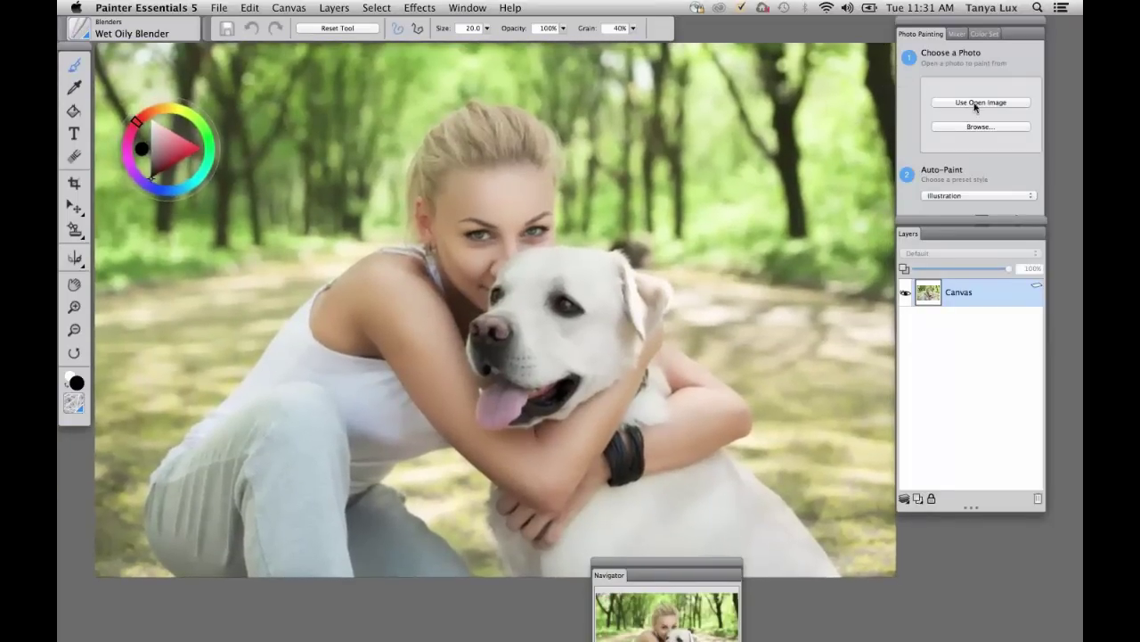
pyautogui.click(976, 103)
pyautogui.click(1021, 198)
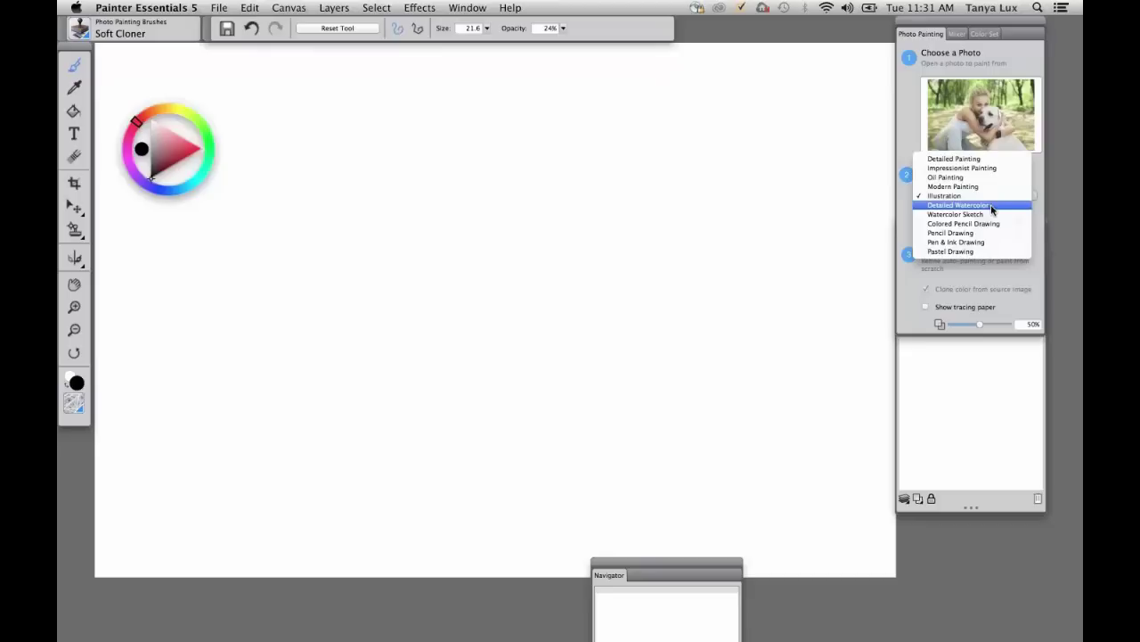
pyautogui.click(996, 210)
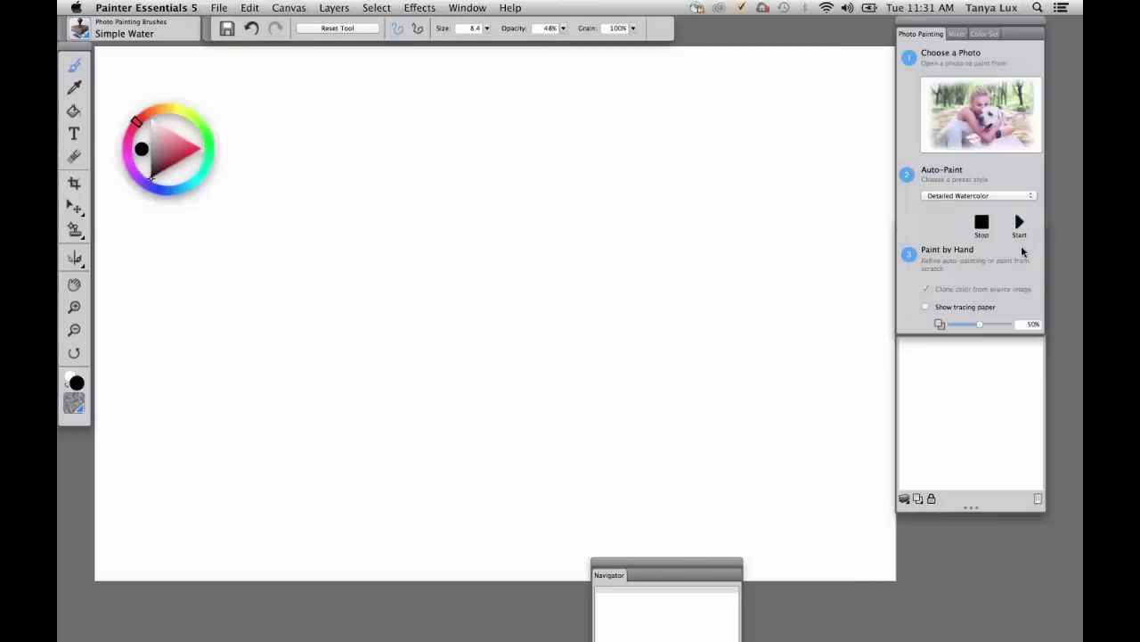
pyautogui.click(1021, 247)
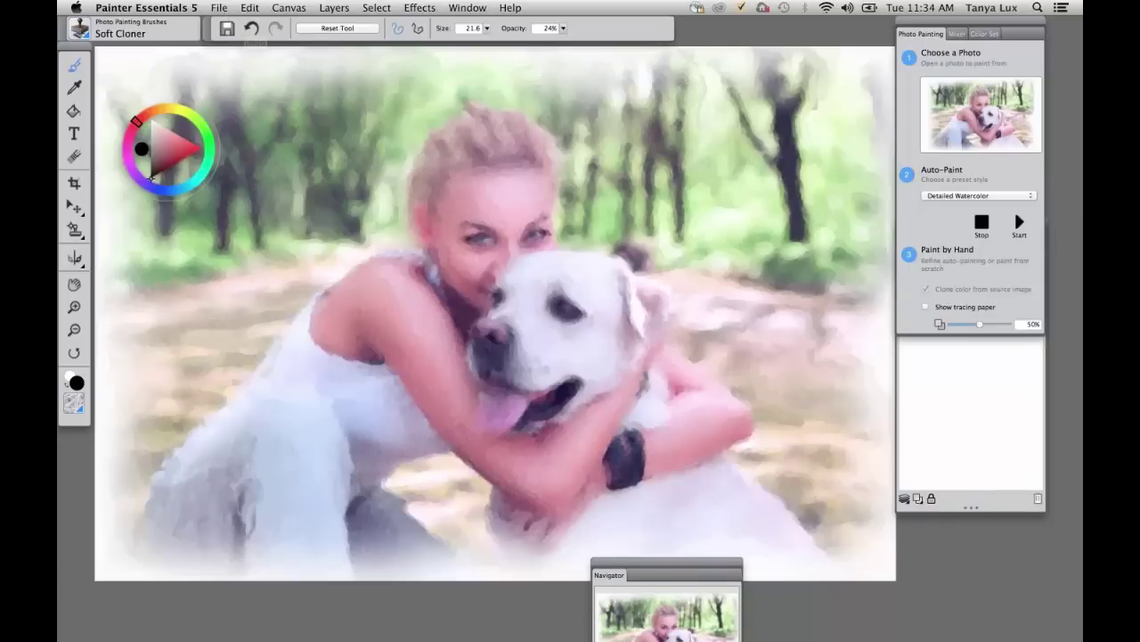
pyautogui.click(989, 357)
pyautogui.moveTo(973, 221); pyautogui.dragTo(972, 301)
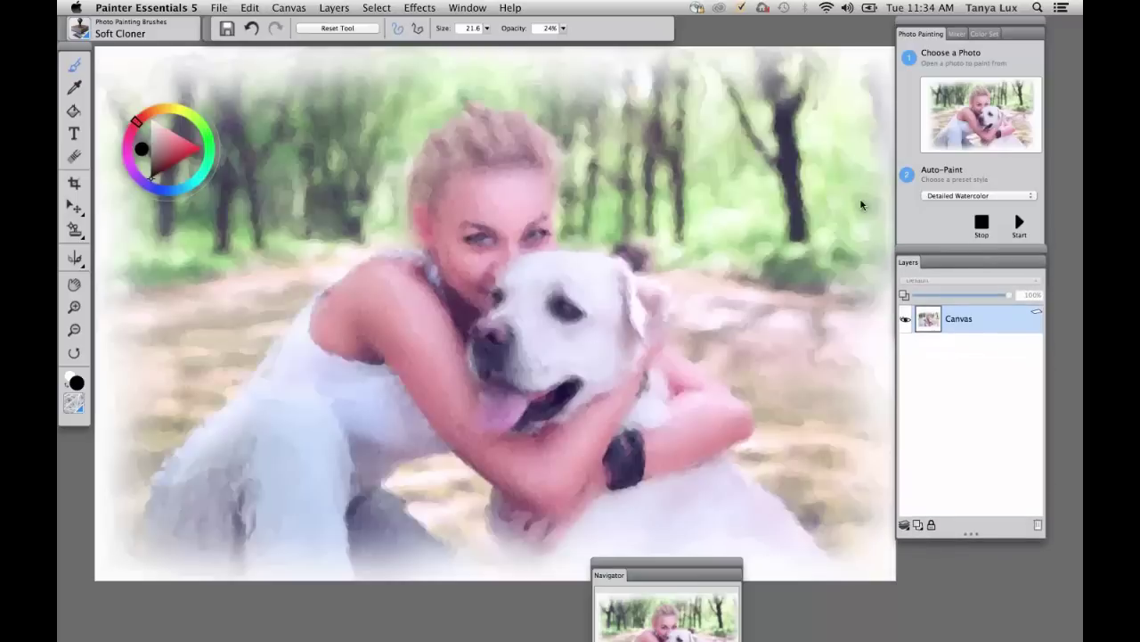
pyautogui.click(219, 11)
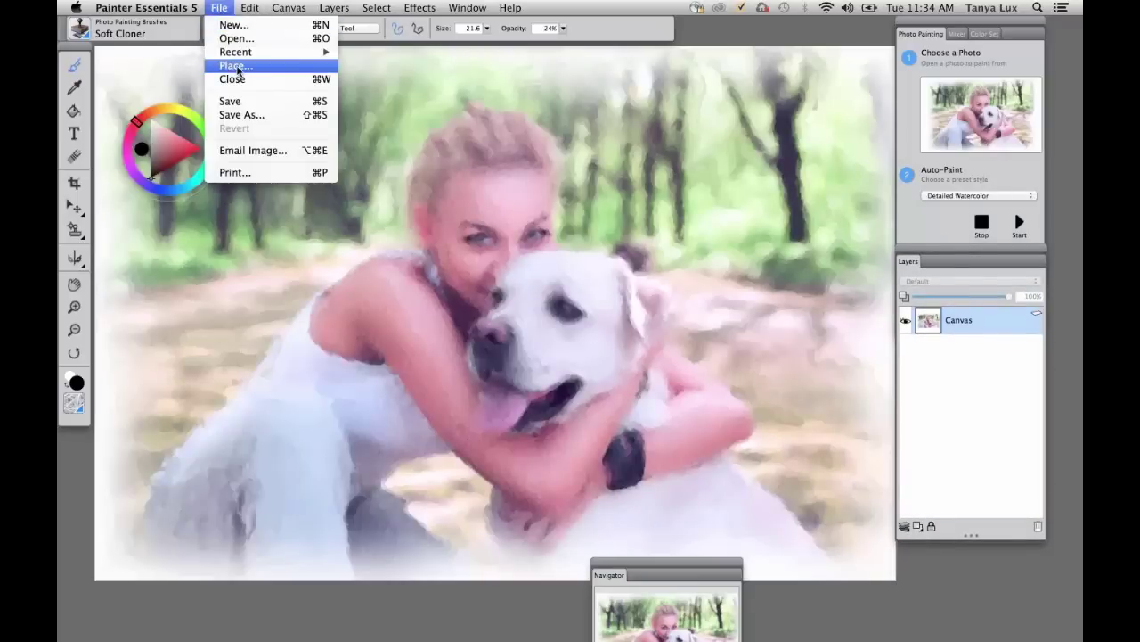
pyautogui.click(234, 66)
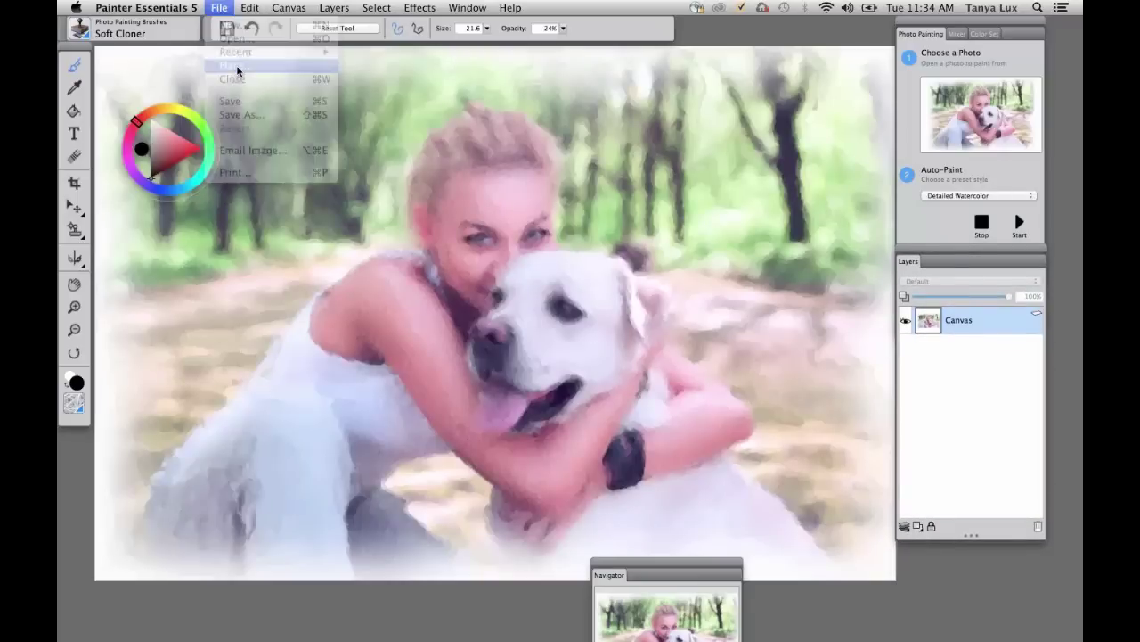
pyautogui.click(219, 8)
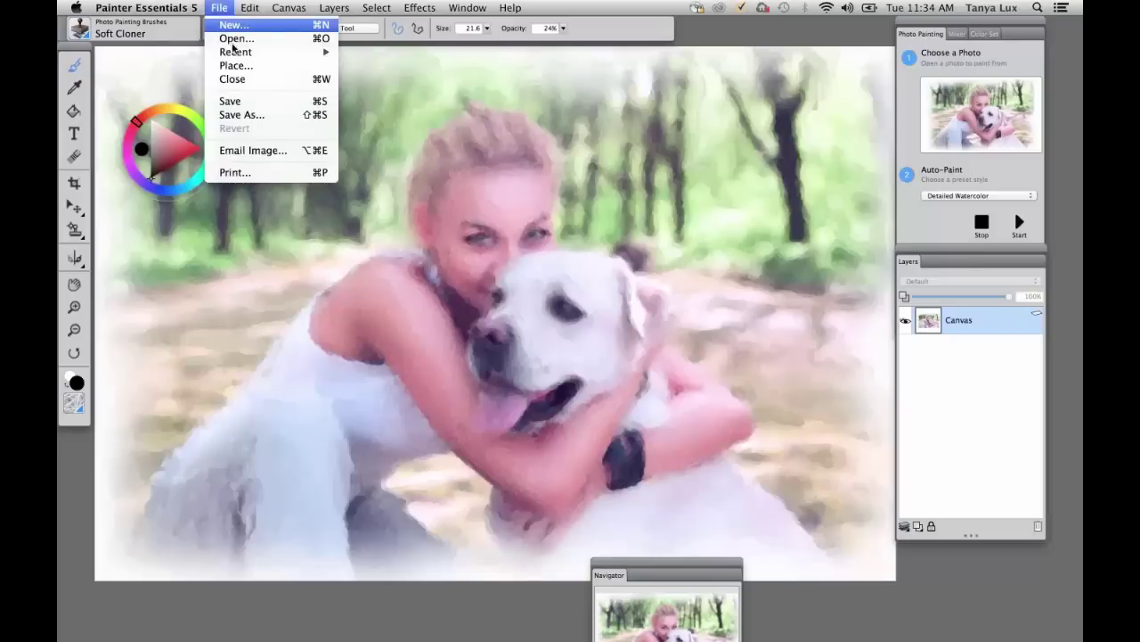
pyautogui.click(238, 68)
pyautogui.click(219, 9)
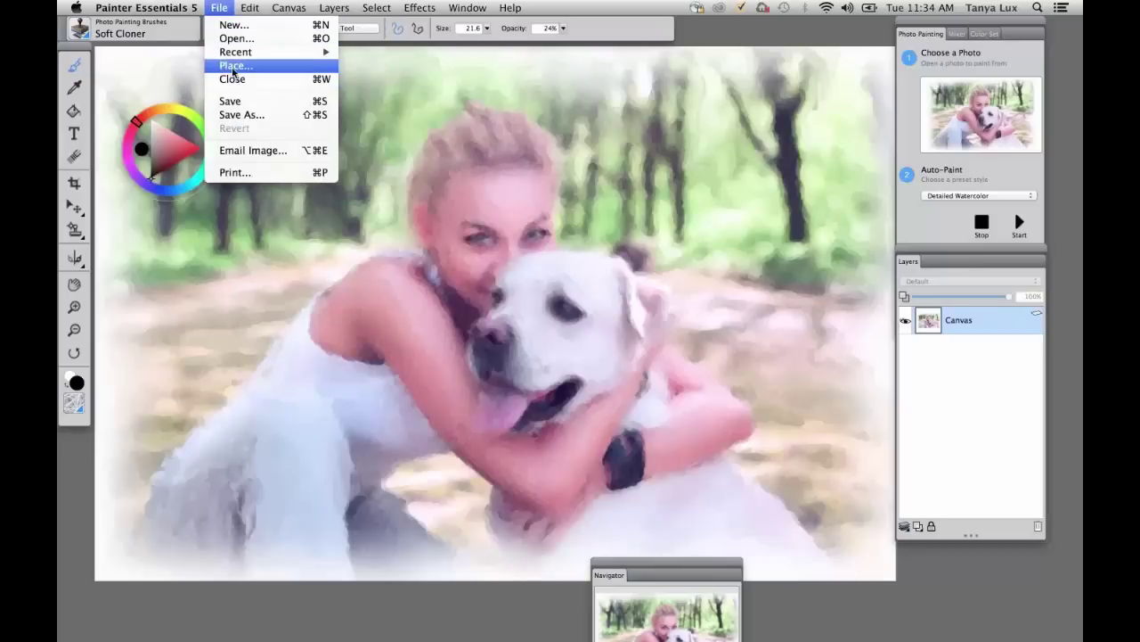
pyautogui.click(230, 69)
pyautogui.click(219, 8)
pyautogui.click(232, 41)
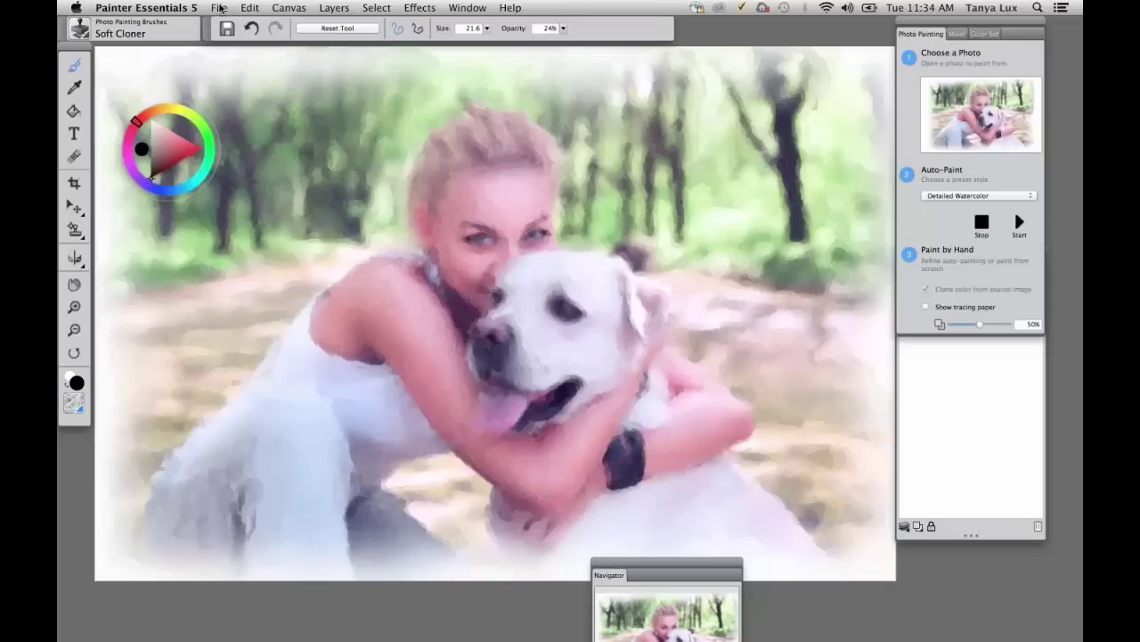
# Place the 3_DogHugsketch file at 100% with its alpha retained and move it to cover the watercolor painting
pyautogui.click(219, 8)
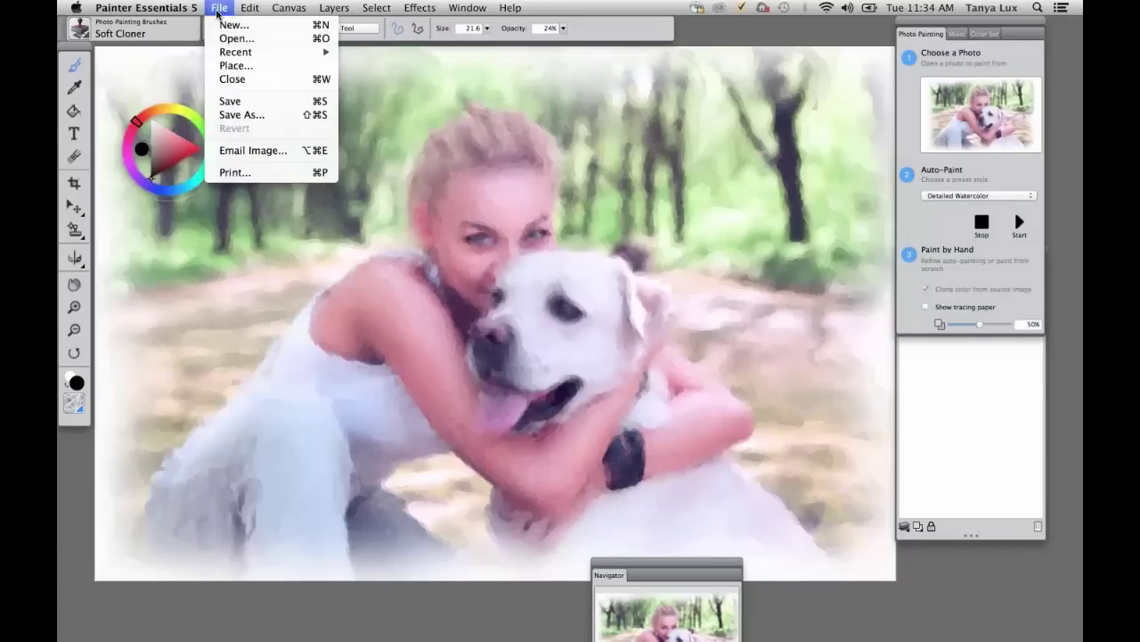
pyautogui.click(235, 68)
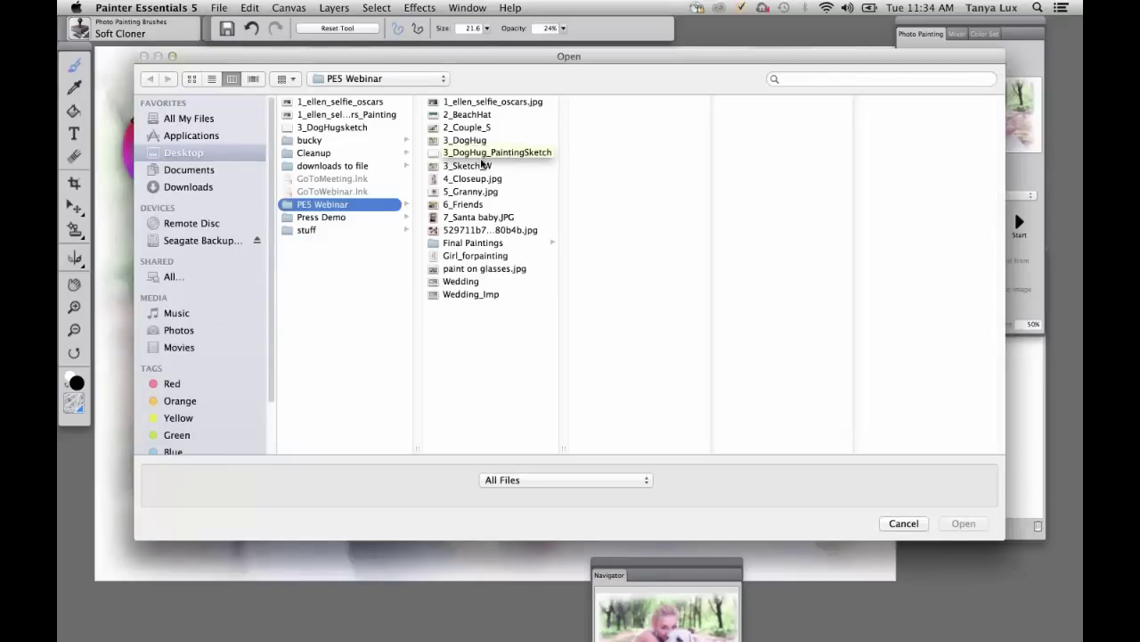
pyautogui.click(343, 131)
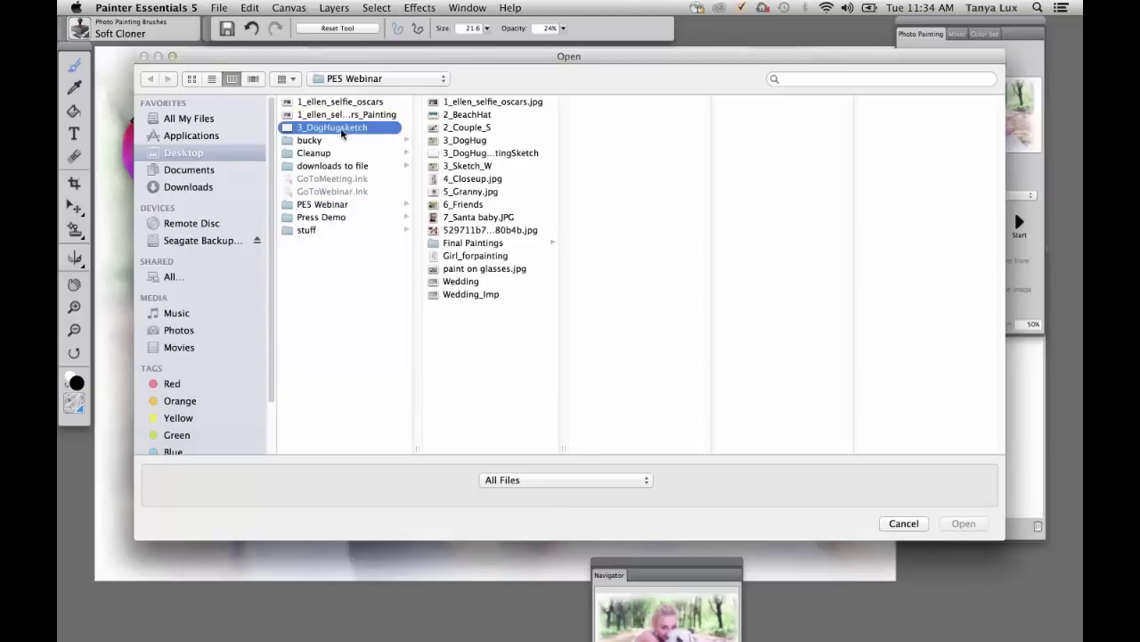
pyautogui.click(968, 525)
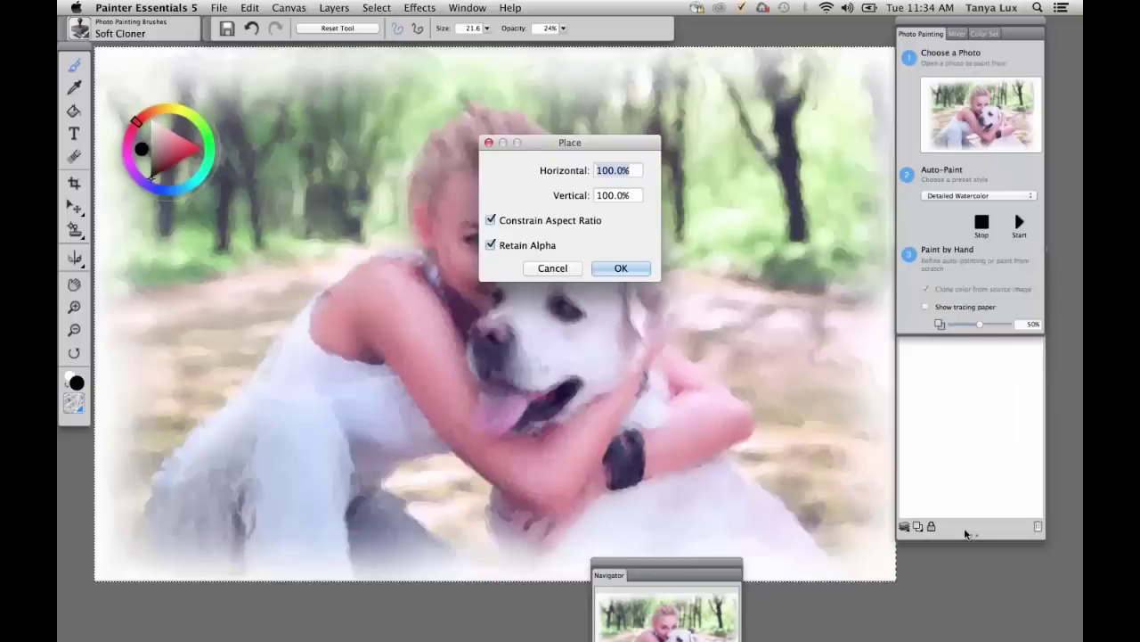
pyautogui.click(616, 269)
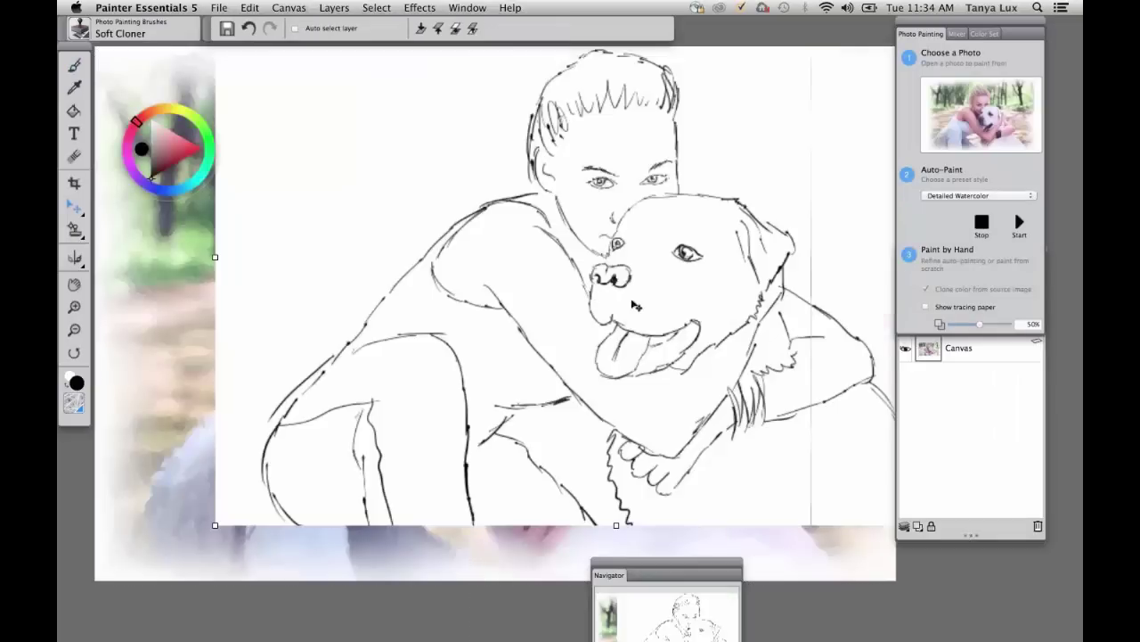
pyautogui.moveTo(584, 328)
pyautogui.mouseDown()
pyautogui.moveTo(503, 340)
pyautogui.moveTo(522, 351)
pyautogui.mouseUp()
# Set the 3_DogHugsketch layer's blending to Gel and nudge the line art into alignment with the painted figures
pyautogui.click(987, 397)
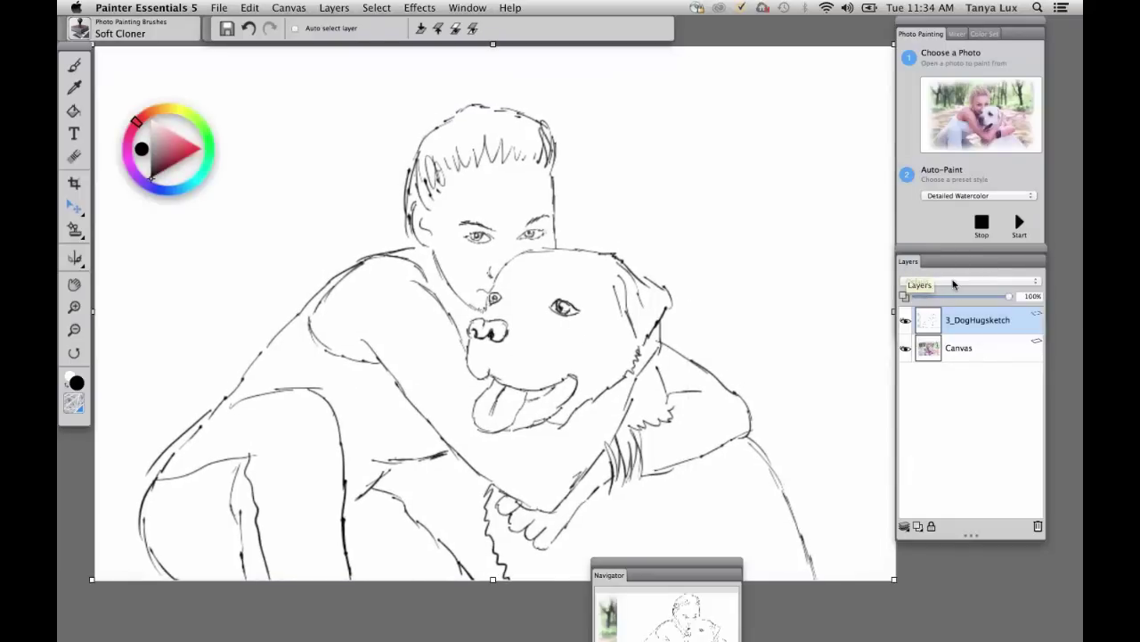
pyautogui.click(954, 284)
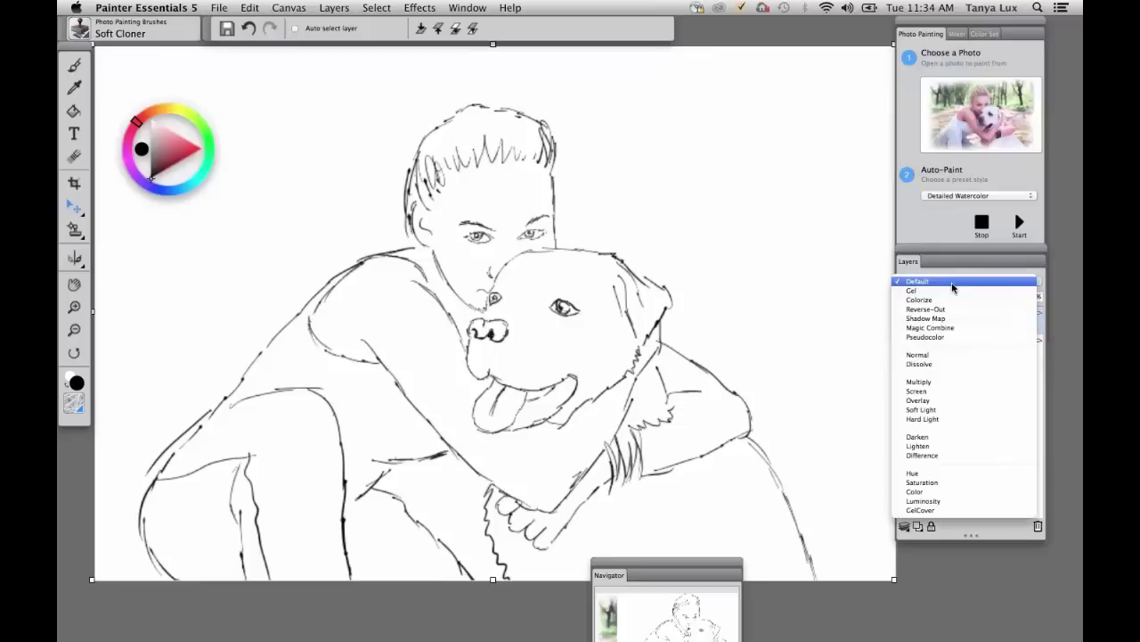
pyautogui.click(957, 291)
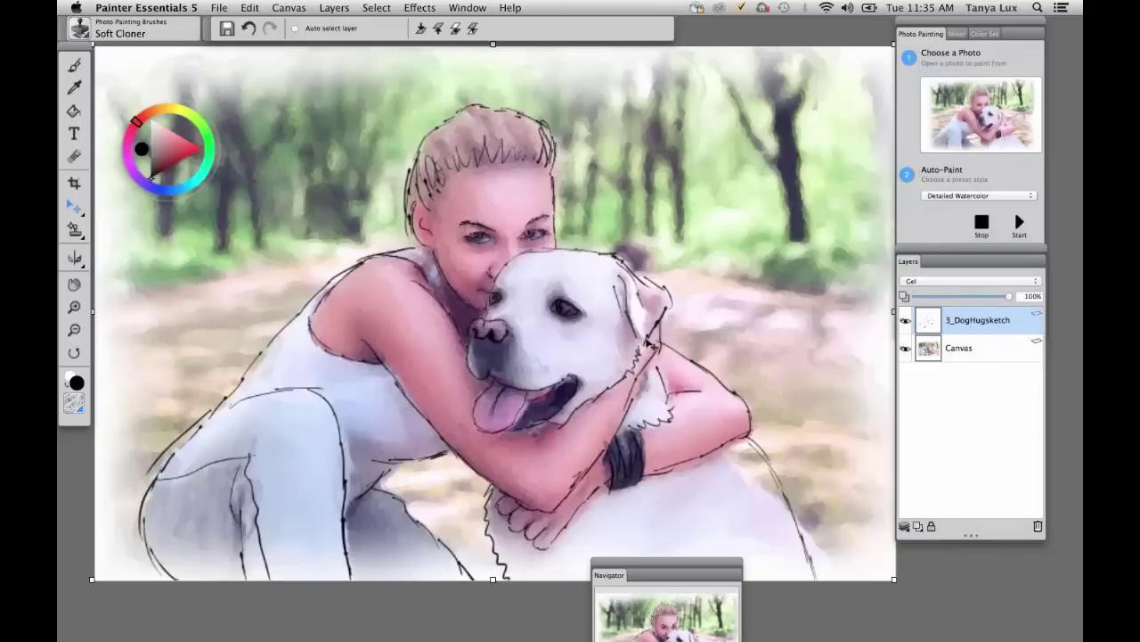
pyautogui.moveTo(649, 347); pyautogui.dragTo(654, 344)
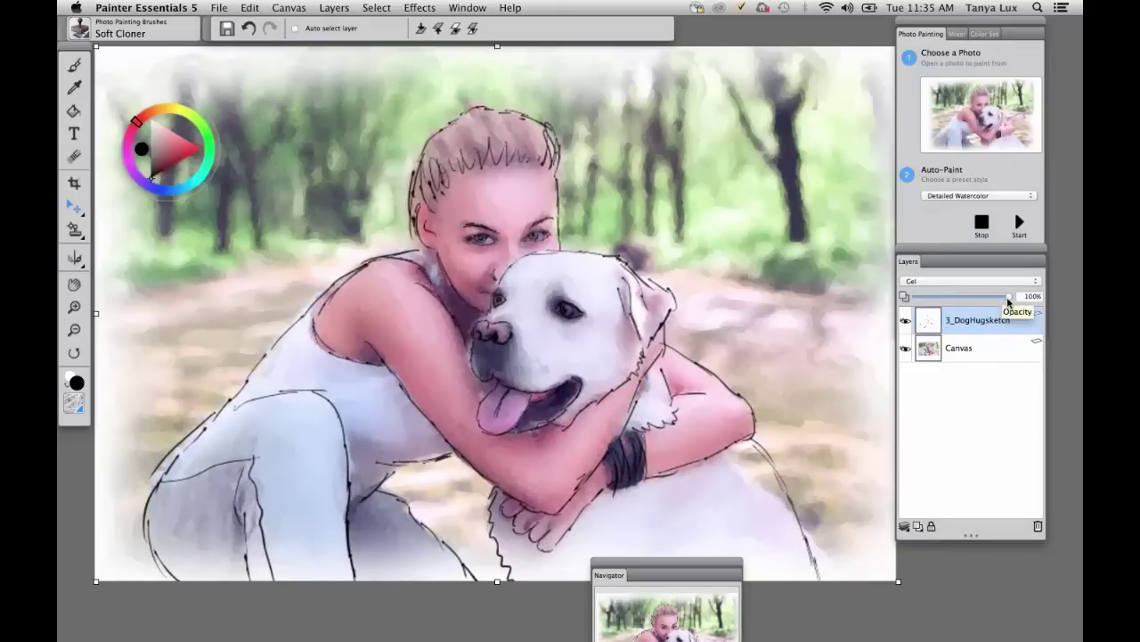
# Set the sketch layer's opacity to 45%, then commit it to an image layer to erase the outline along the dog's back
pyautogui.moveTo(1009, 296); pyautogui.dragTo(955, 298)
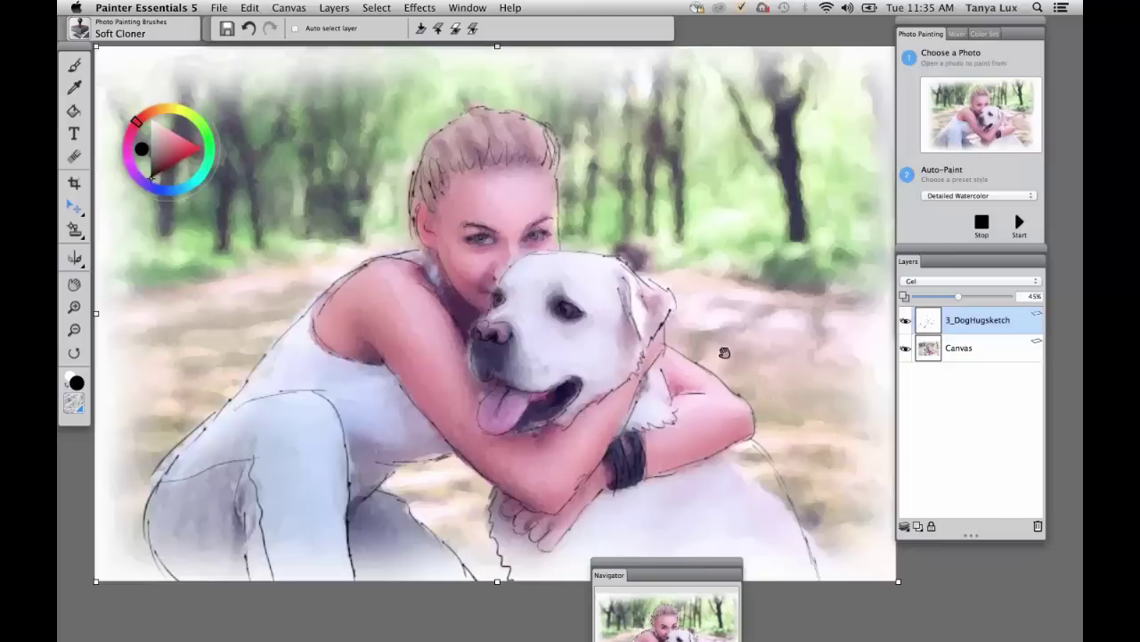
pyautogui.moveTo(768, 418); pyautogui.dragTo(725, 366)
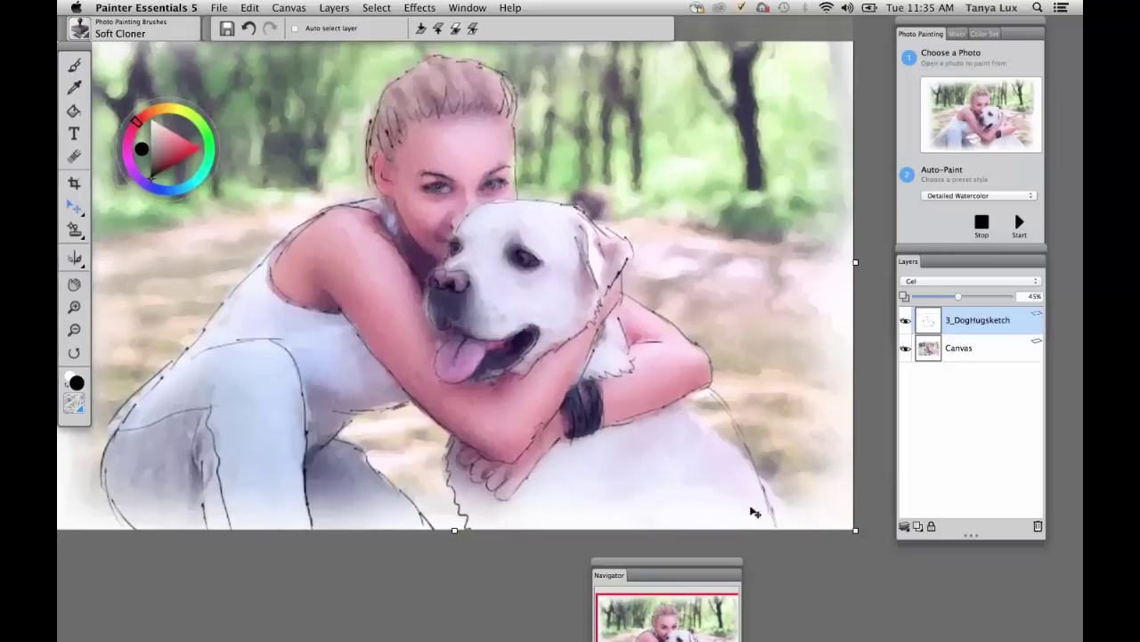
pyautogui.click(74, 156)
pyautogui.click(725, 394)
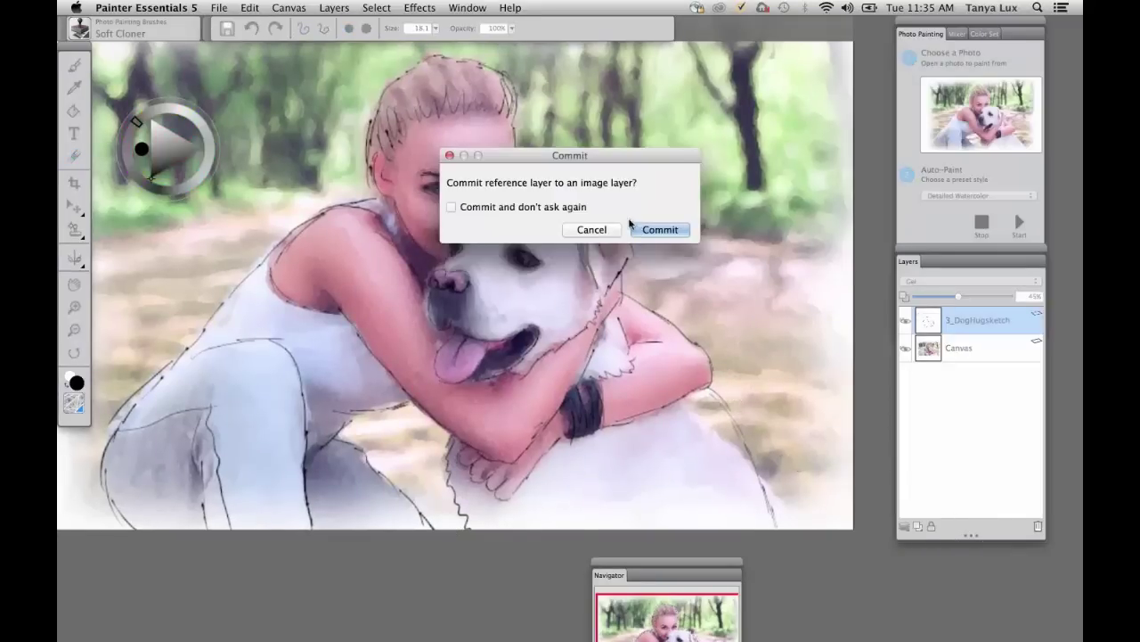
pyautogui.click(633, 227)
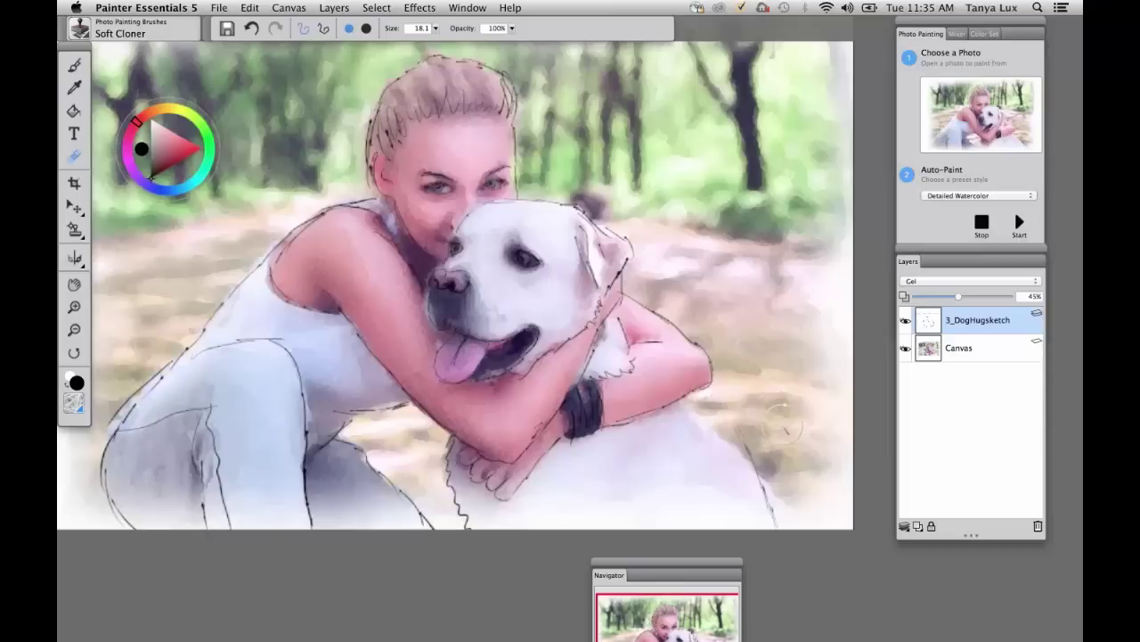
# Redraw the outline of the dog's back in black with the Scratchboard Tool from Pencils, Pens & Markers
pyautogui.click(82, 27)
pyautogui.click(129, 238)
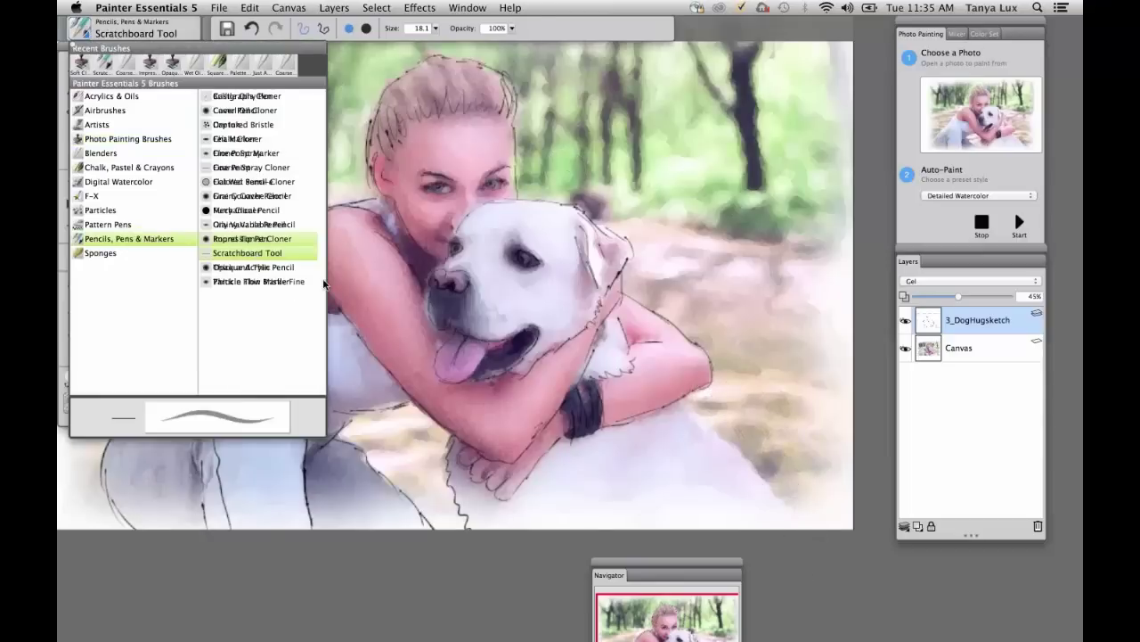
pyautogui.click(256, 255)
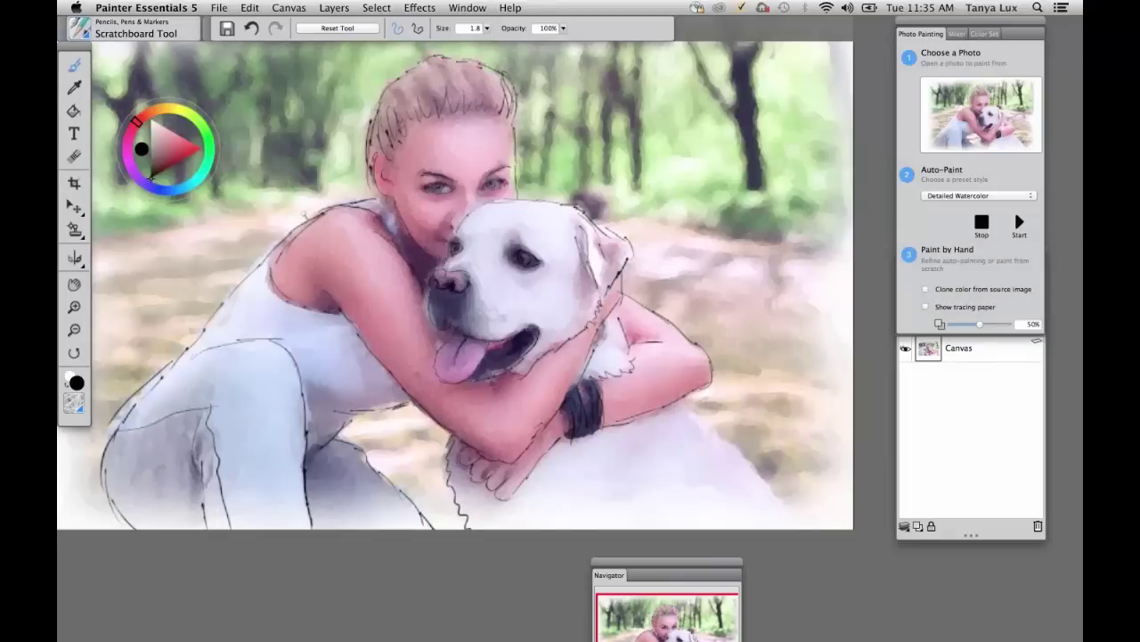
pyautogui.moveTo(674, 395); pyautogui.dragTo(713, 431)
pyautogui.moveTo(747, 465); pyautogui.dragTo(802, 526)
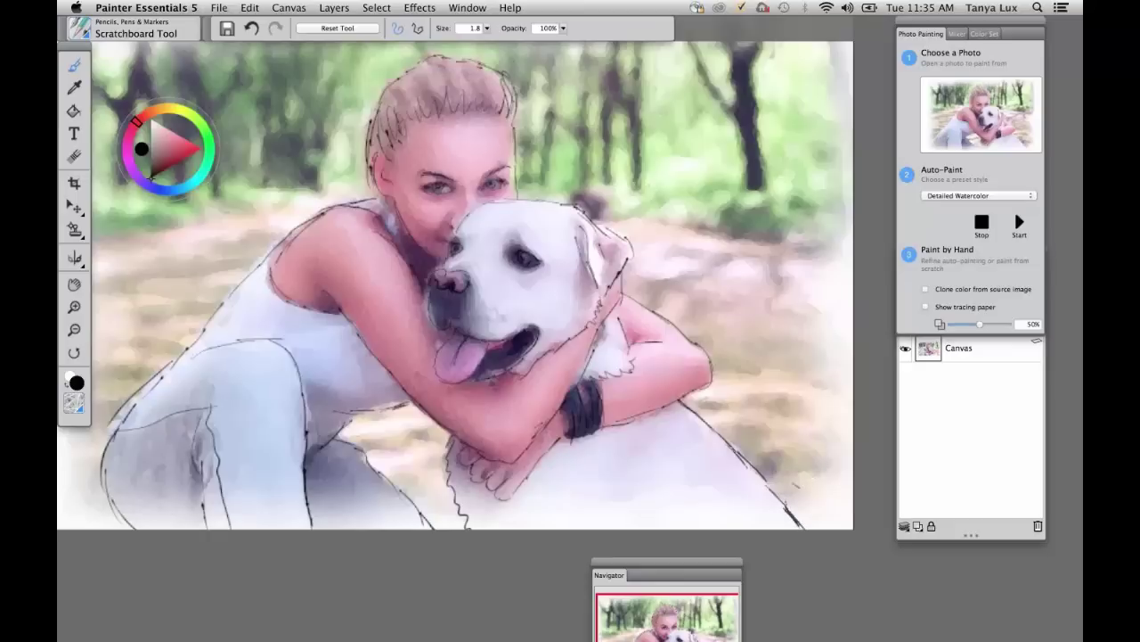
# Sign the painting by hand with the Scratchboard Tool in the lower-right corner of the canvas
pyautogui.moveTo(793, 485)
pyautogui.mouseDown()
pyautogui.moveTo(806, 513)
pyautogui.moveTo(829, 499)
pyautogui.moveTo(839, 507)
pyautogui.mouseUp()
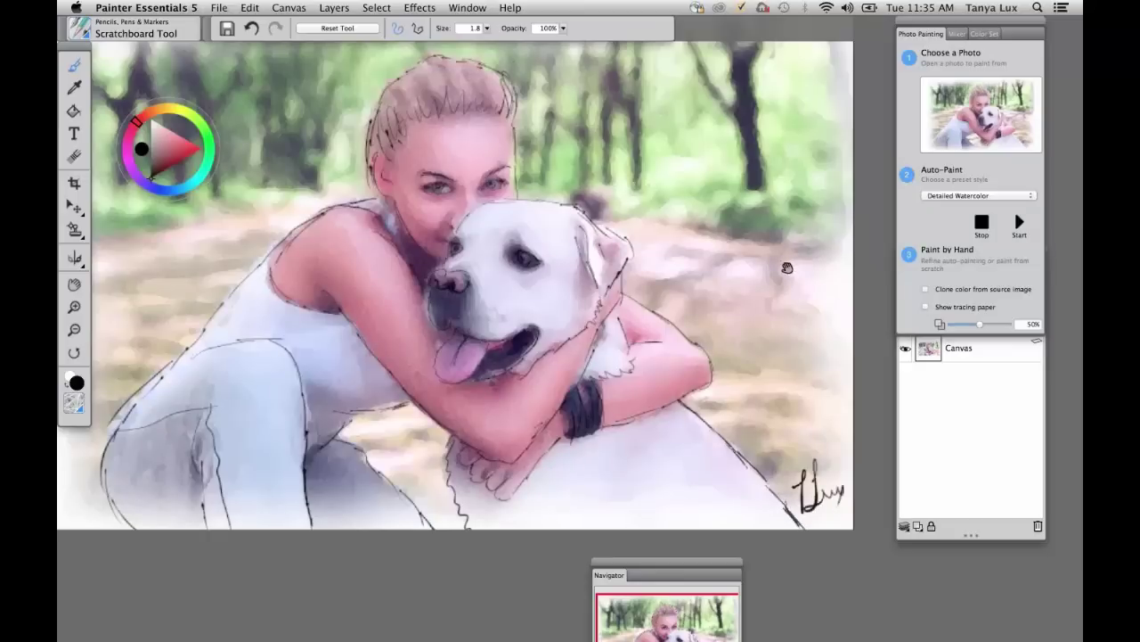
pyautogui.moveTo(787, 267); pyautogui.dragTo(785, 282)
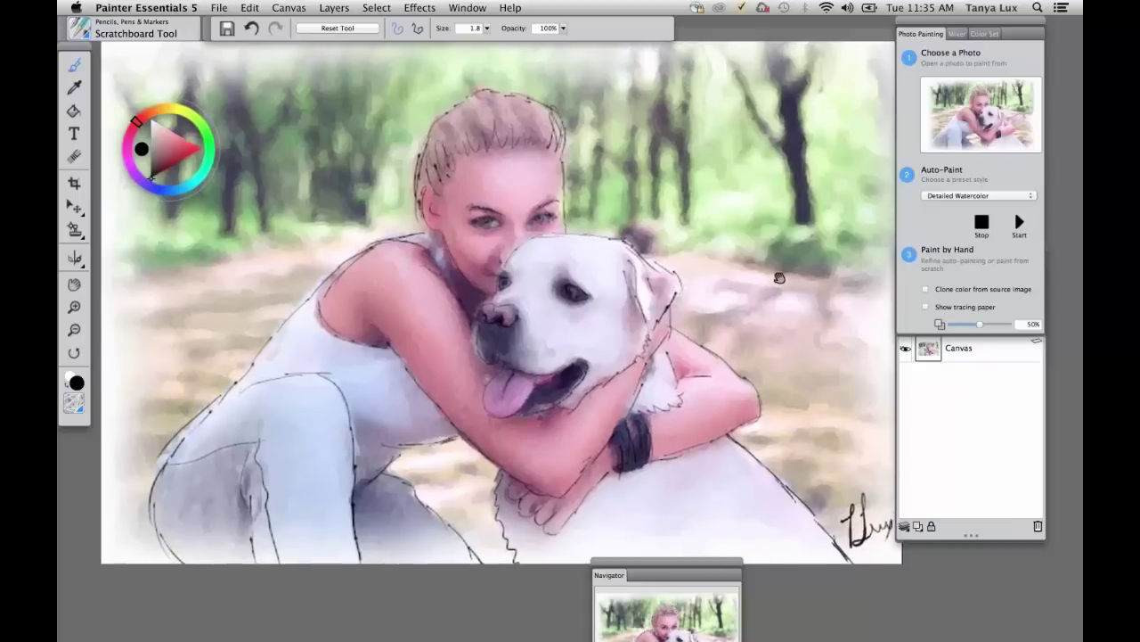
pyautogui.hscroll(1, 778, 278)
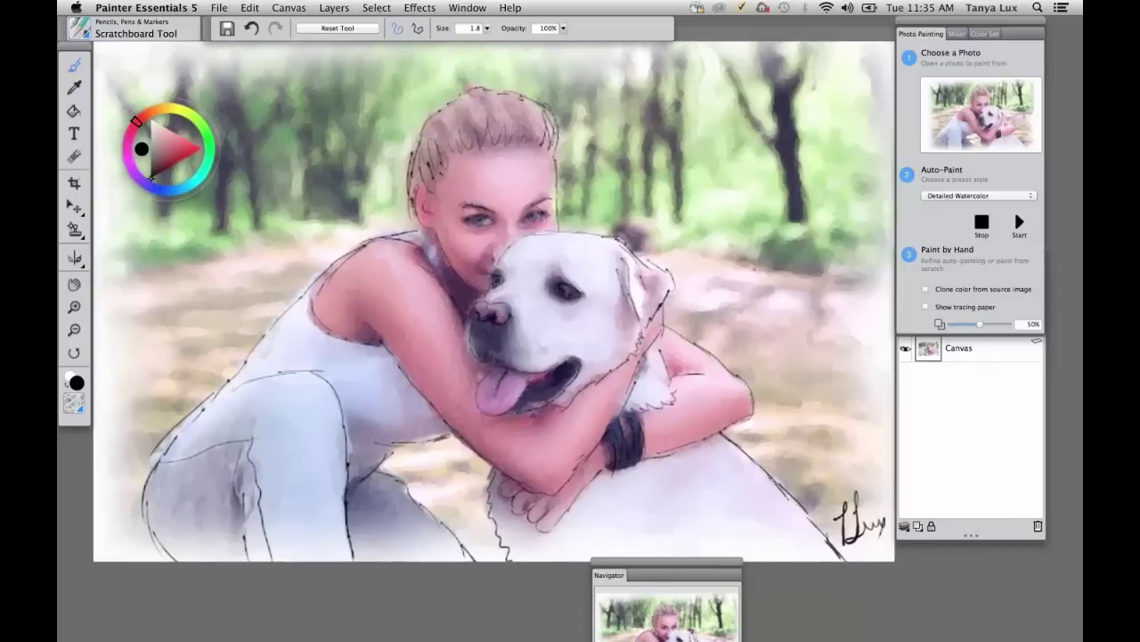
# Close the dog hug painting without saving the changes
pyautogui.click(219, 8)
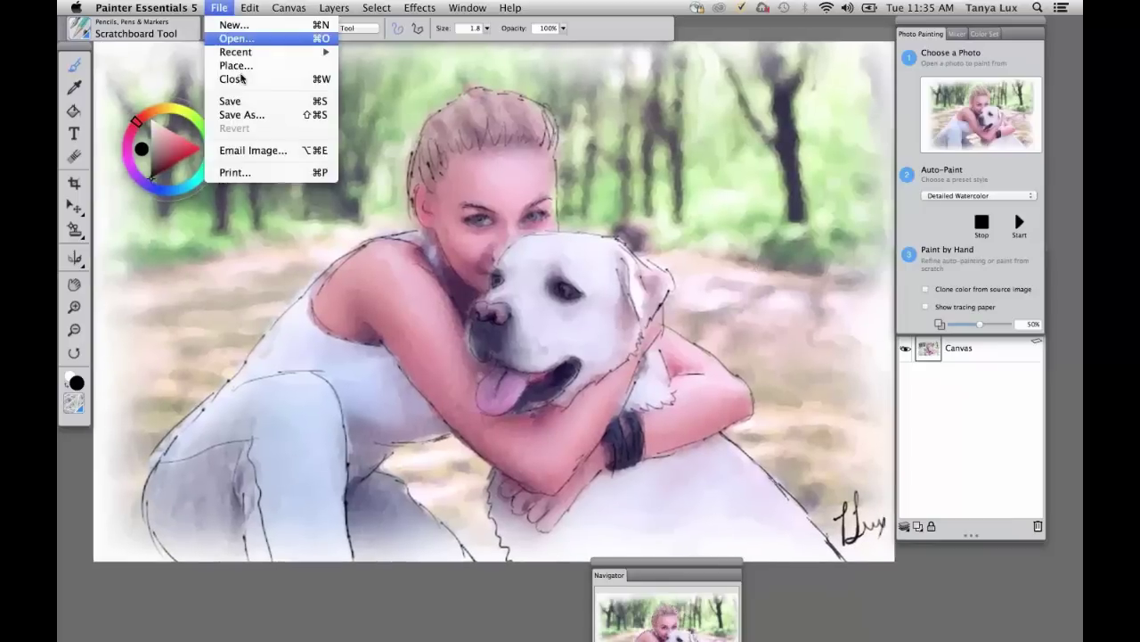
pyautogui.click(242, 78)
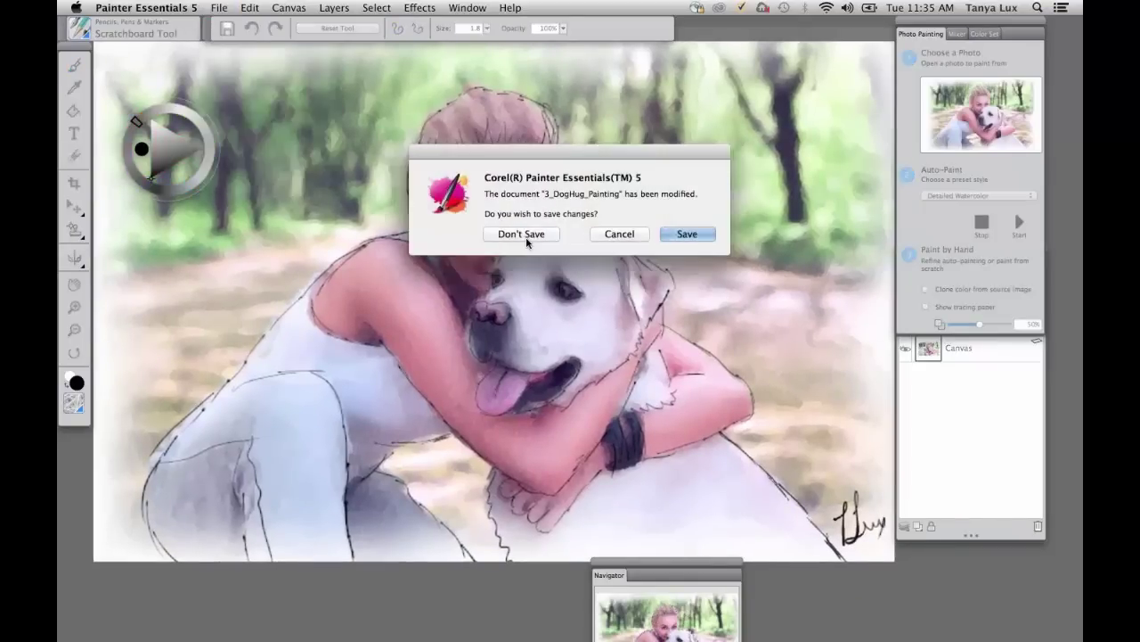
pyautogui.click(520, 232)
# Open the photo 4_Closeup.jpg from the PE5 Webinar folder on the Desktop
pyautogui.click(218, 8)
pyautogui.click(242, 38)
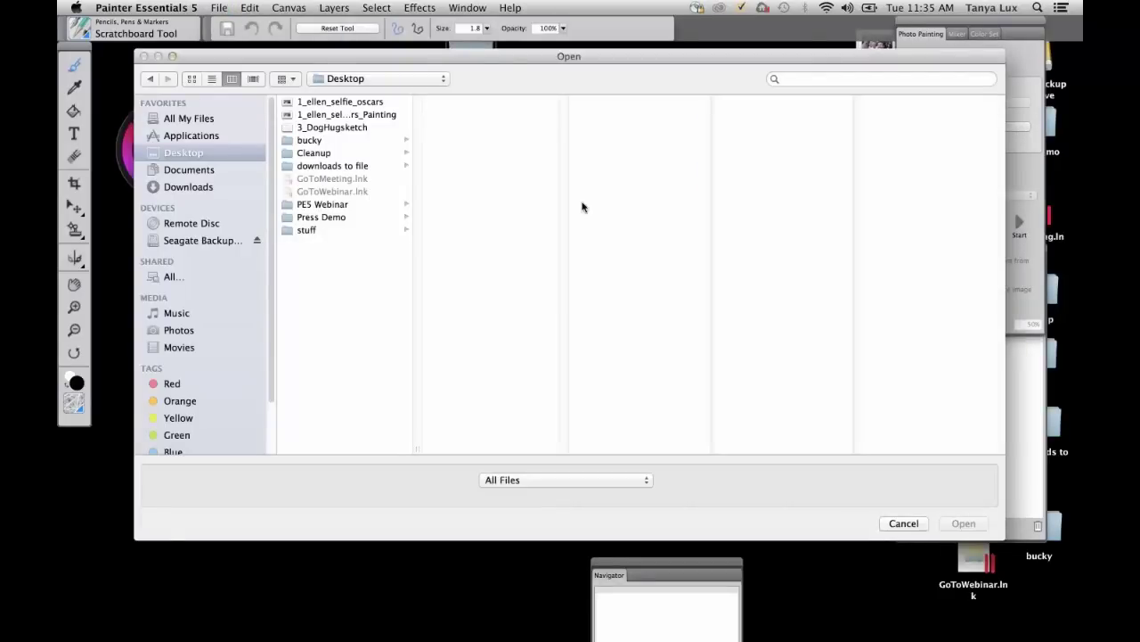
pyautogui.click(322, 204)
pyautogui.click(541, 181)
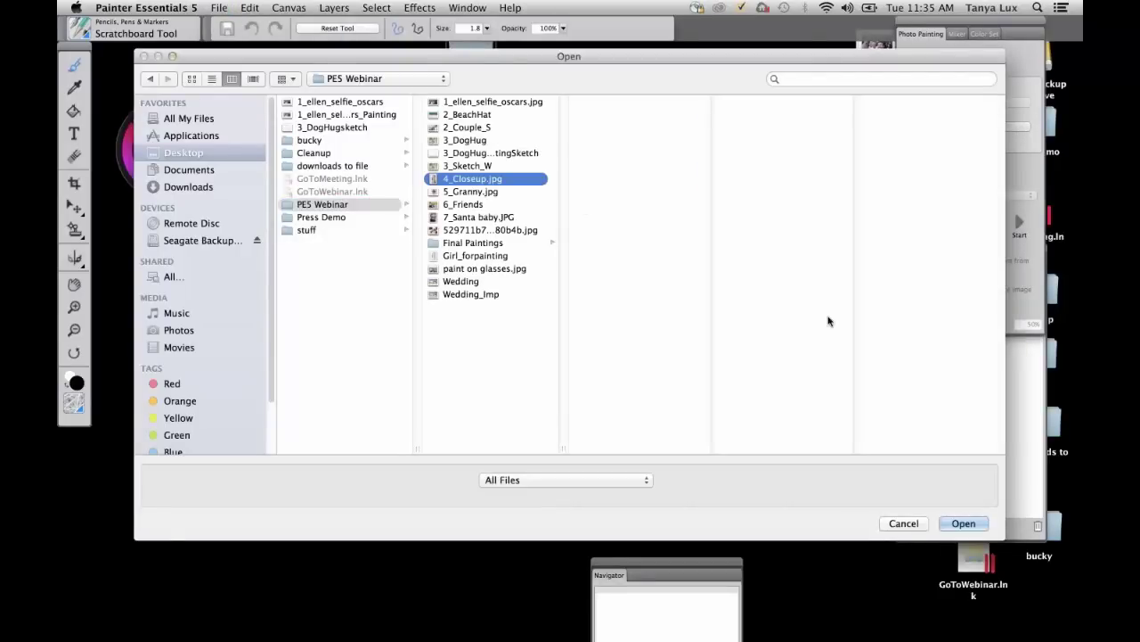
pyautogui.click(963, 523)
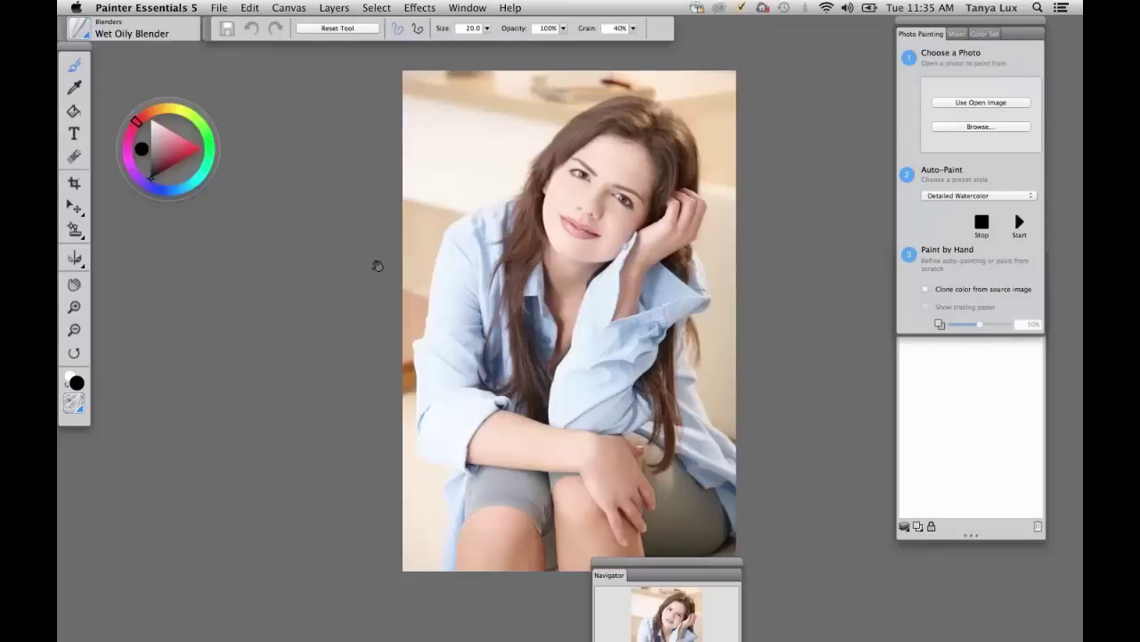
# Open the Adjust Colors tonal control for the close-up photo and reset its settings to the defaults
pyautogui.moveTo(376, 265); pyautogui.dragTo(344, 249)
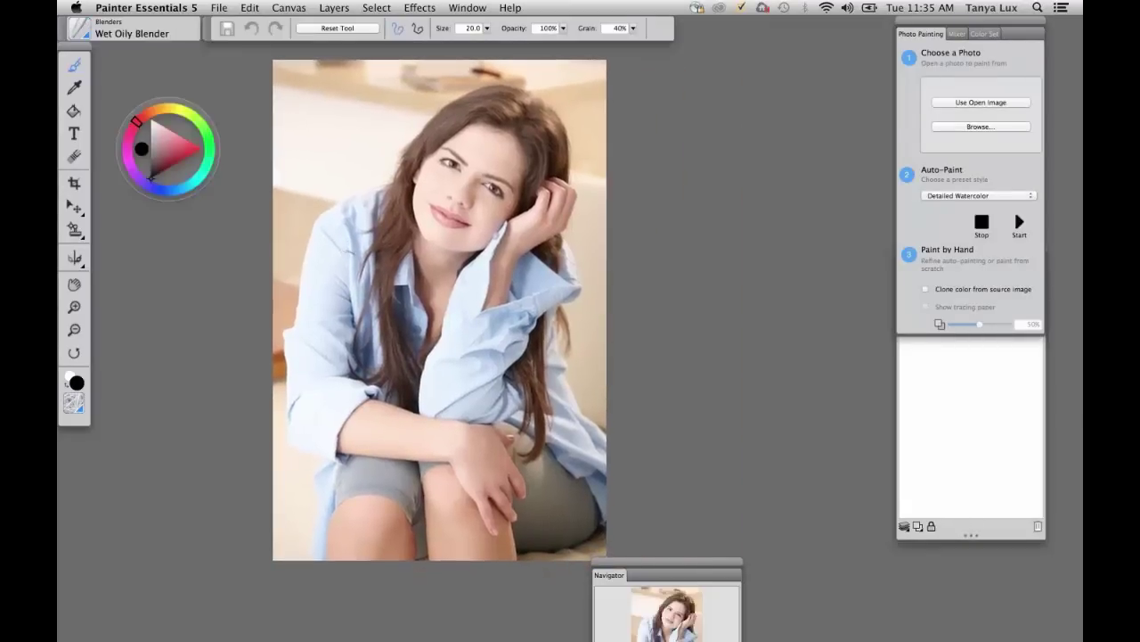
pyautogui.press('super+plus')
pyautogui.moveTo(524, 220)
pyautogui.mouseDown()
pyautogui.moveTo(667, 304)
pyautogui.moveTo(647, 375)
pyautogui.mouseUp()
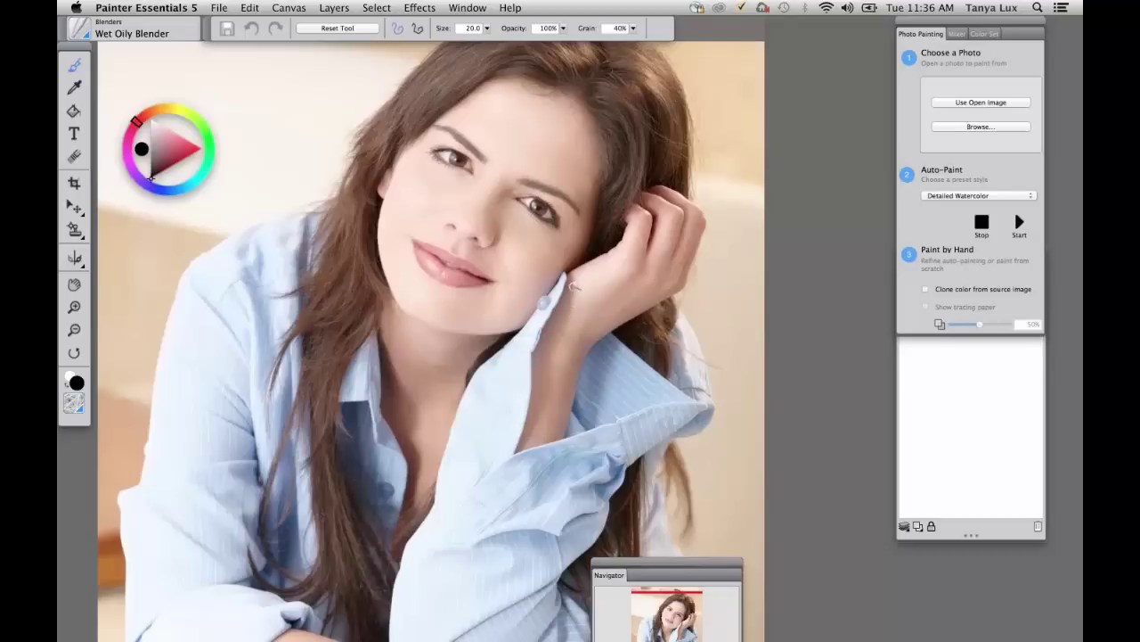
pyautogui.click(428, 9)
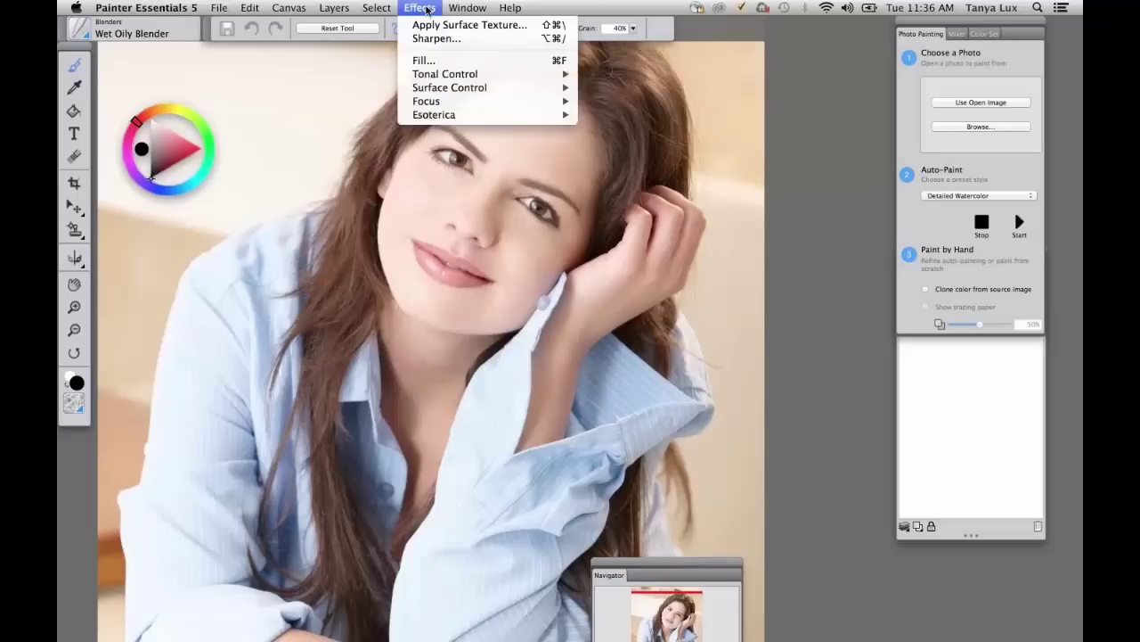
pyautogui.moveTo(515, 75)
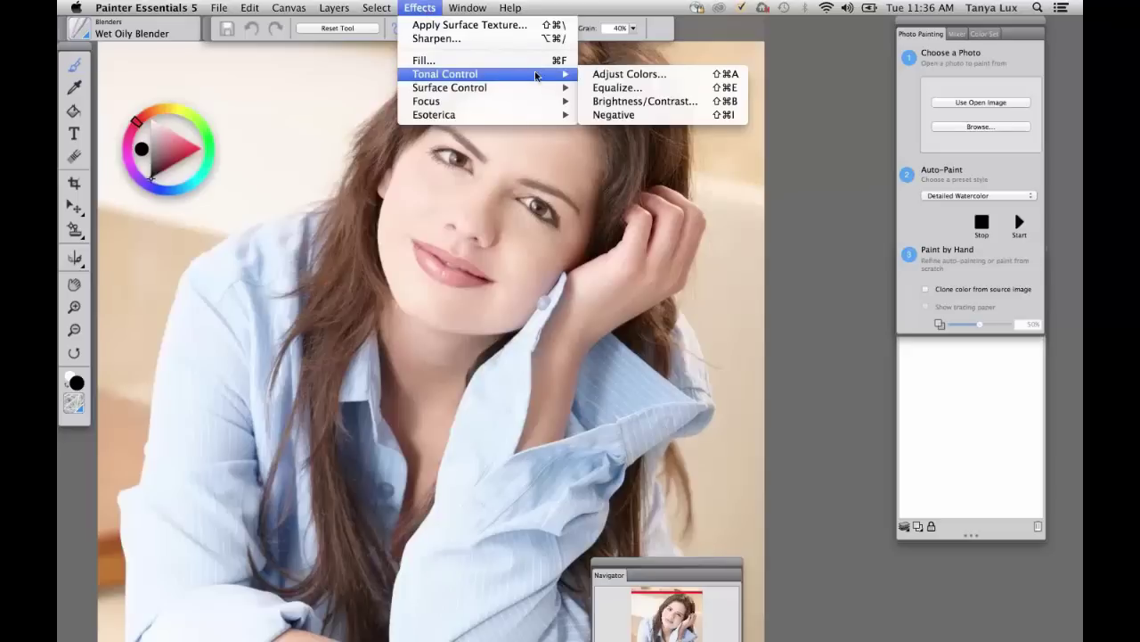
pyautogui.click(634, 75)
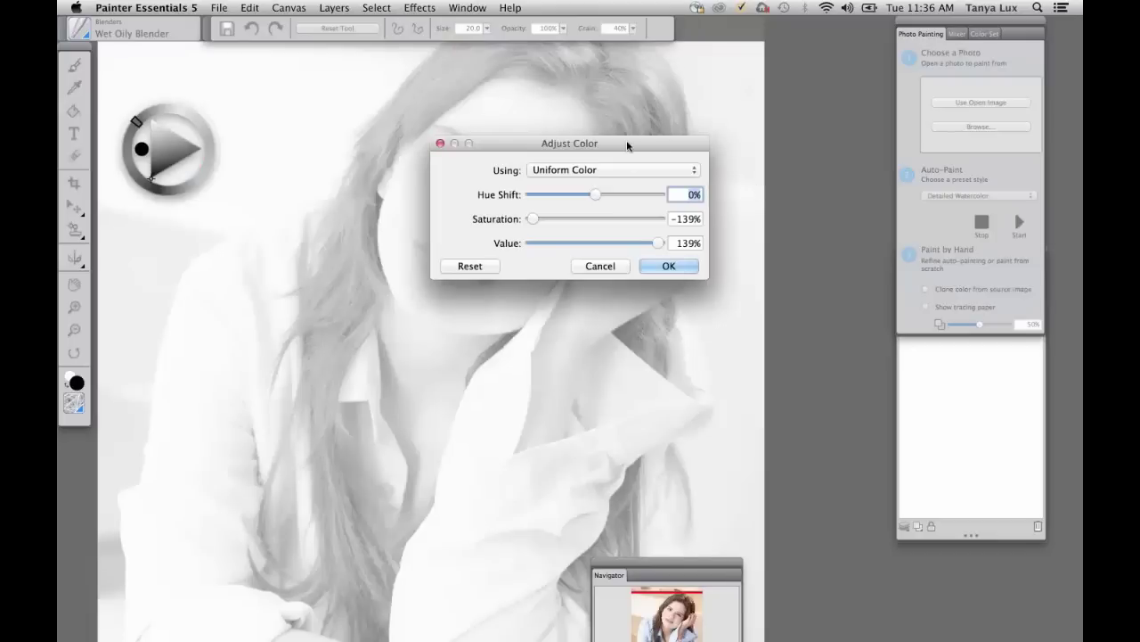
pyautogui.moveTo(632, 140); pyautogui.dragTo(674, 136)
pyautogui.click(512, 262)
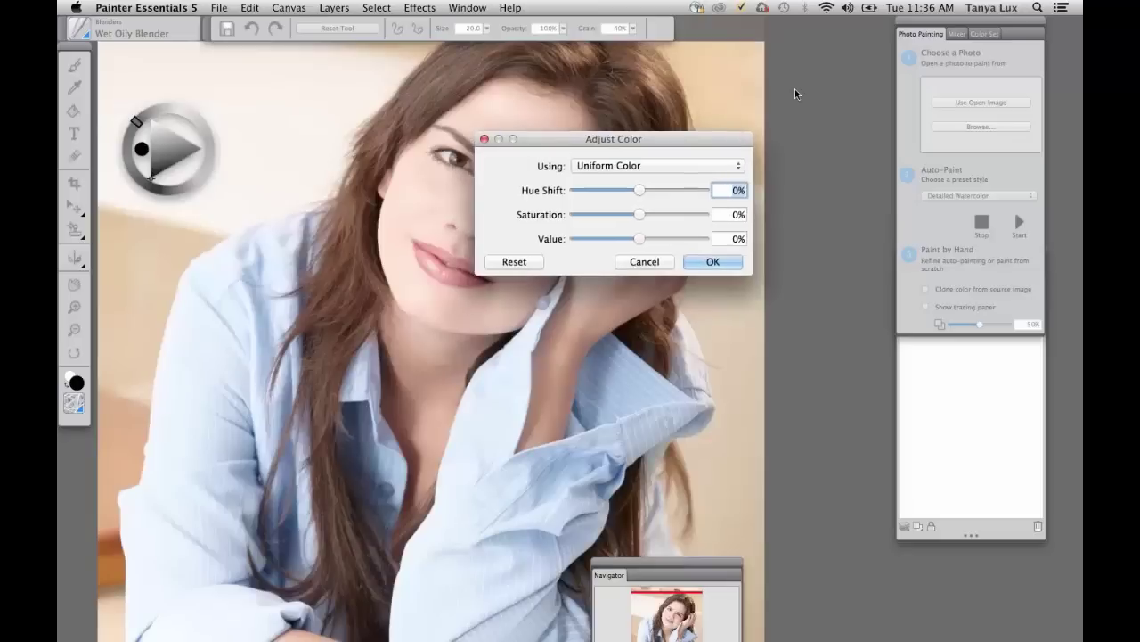
pyautogui.moveTo(662, 143); pyautogui.dragTo(808, 62)
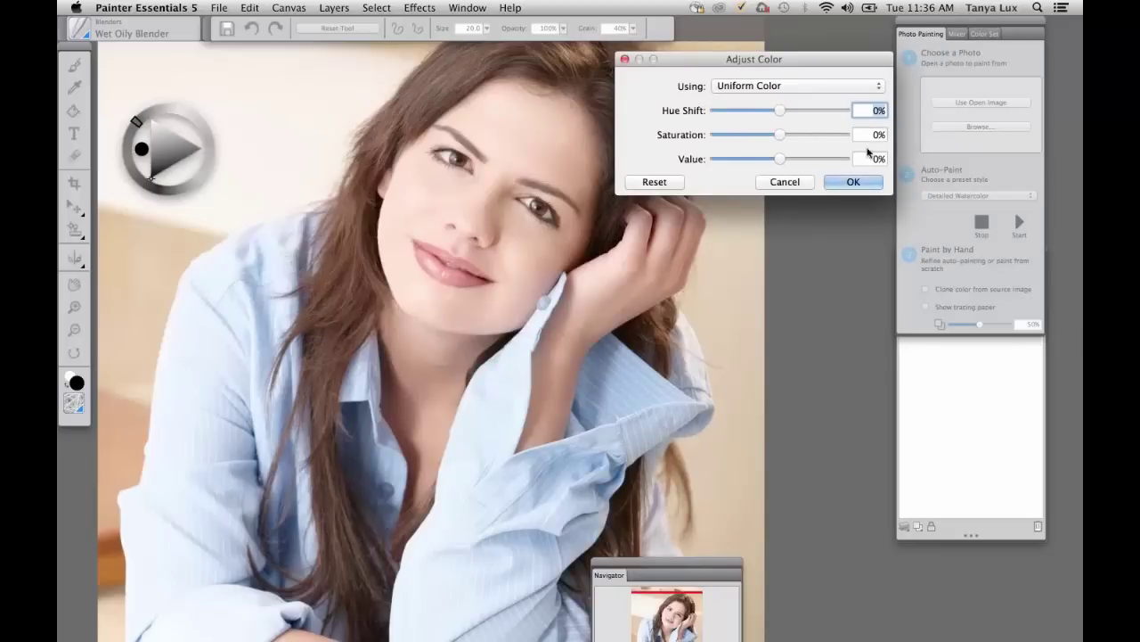
# Apply a uniform color adjustment to the photo with saturation at -139% and value at 139%
pyautogui.moveTo(780, 139); pyautogui.dragTo(717, 134)
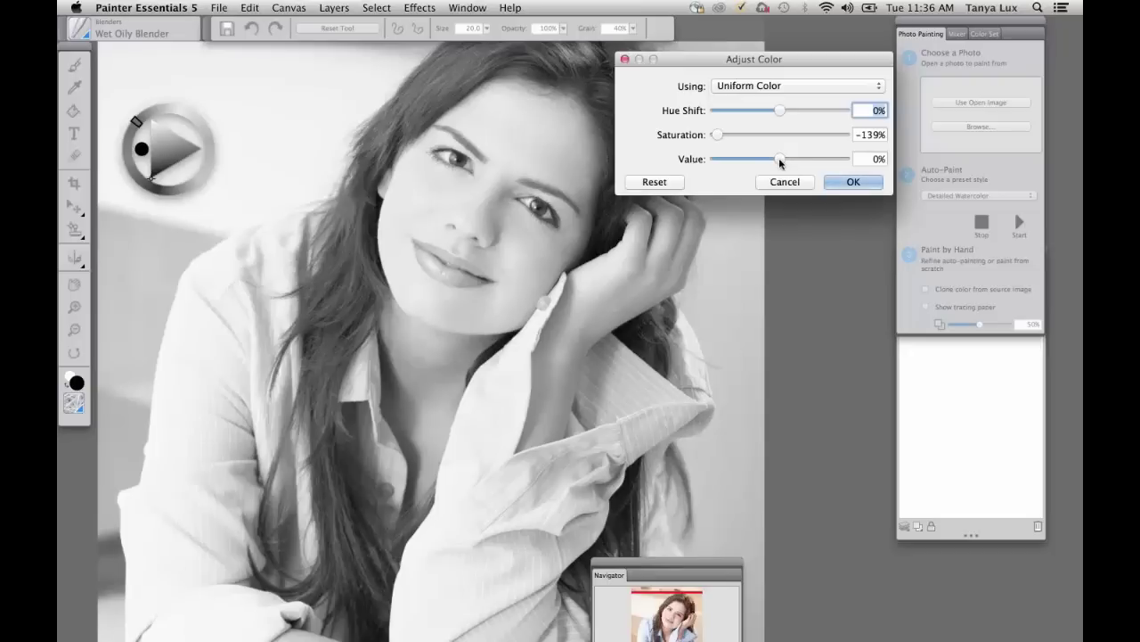
pyautogui.moveTo(779, 159); pyautogui.dragTo(855, 165)
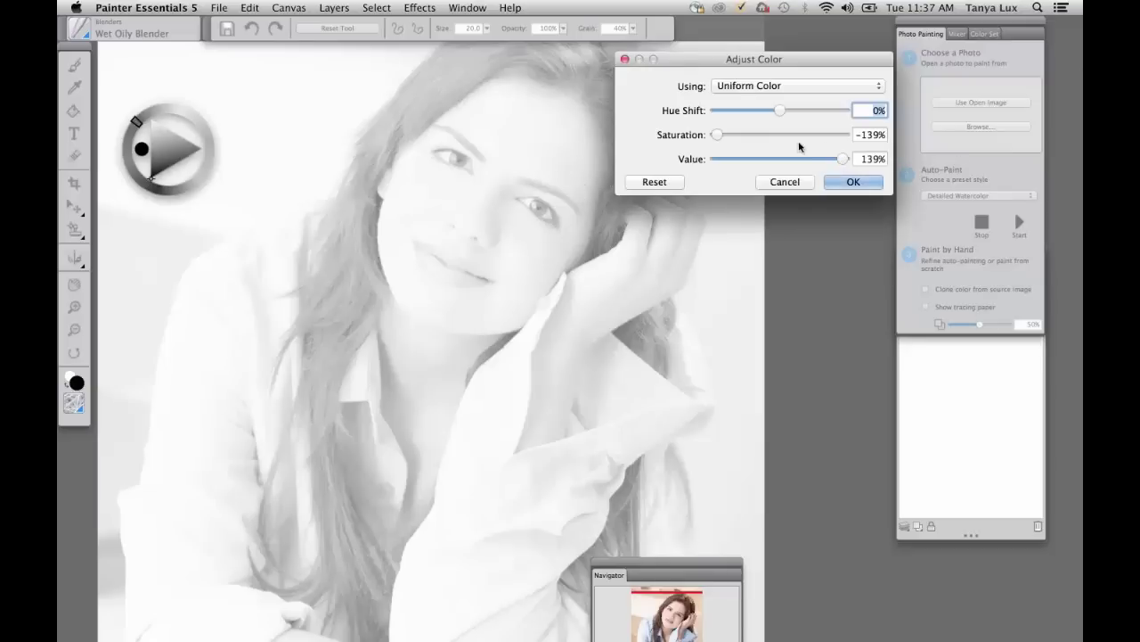
pyautogui.click(853, 183)
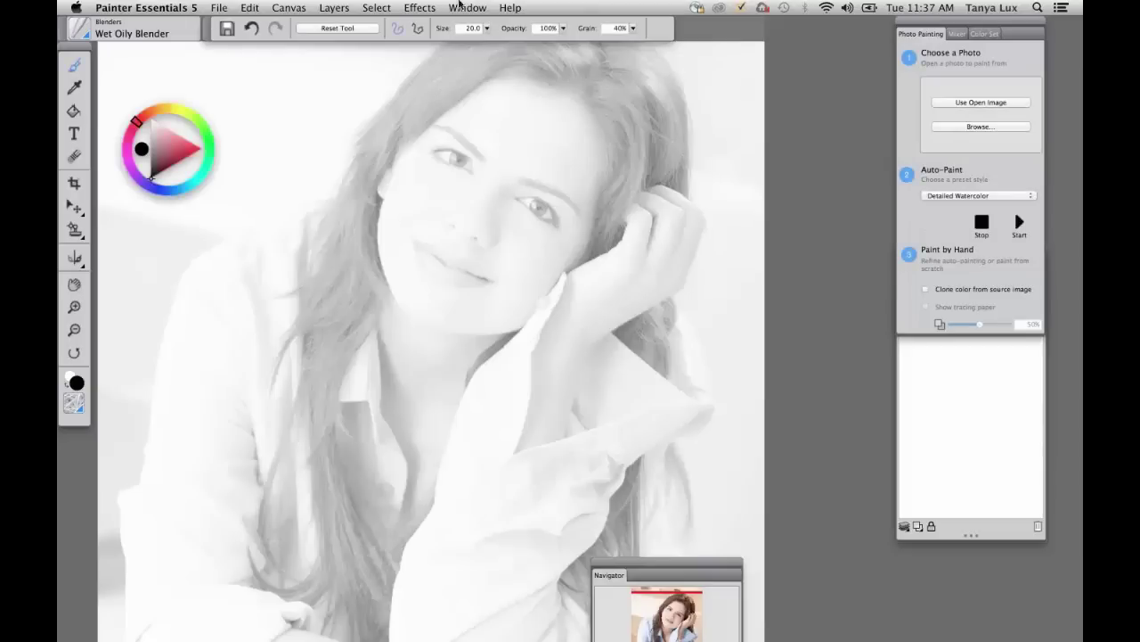
# Reset the Brightness/Contrast settings, then apply a brightness of -70 and a contrast of 25 to the desaturated photo
pyautogui.click(421, 7)
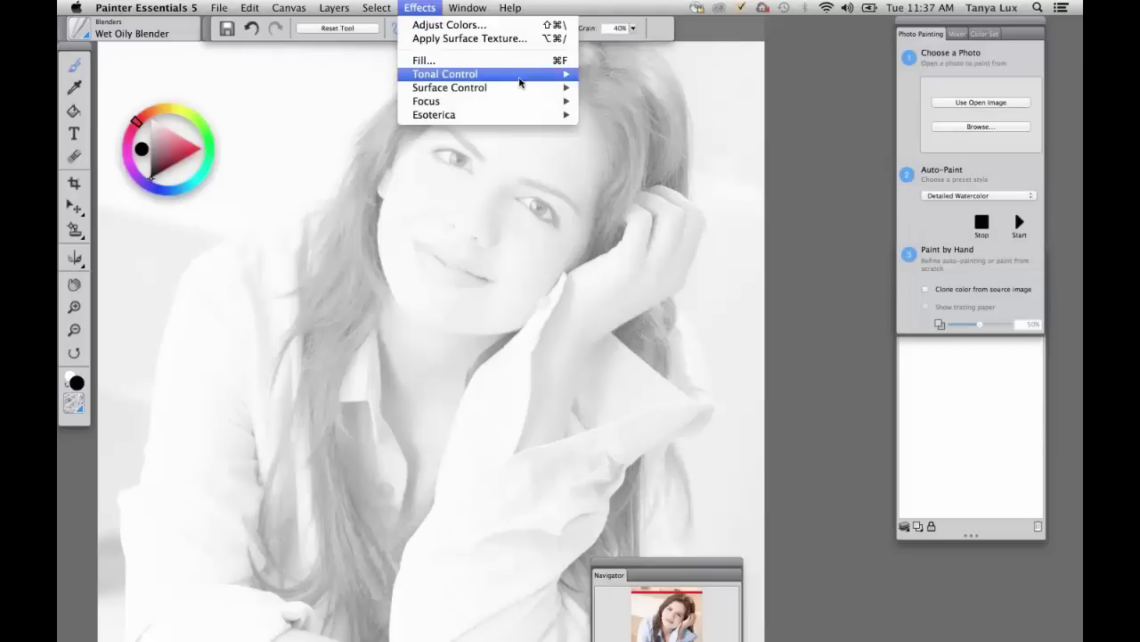
pyautogui.moveTo(535, 74)
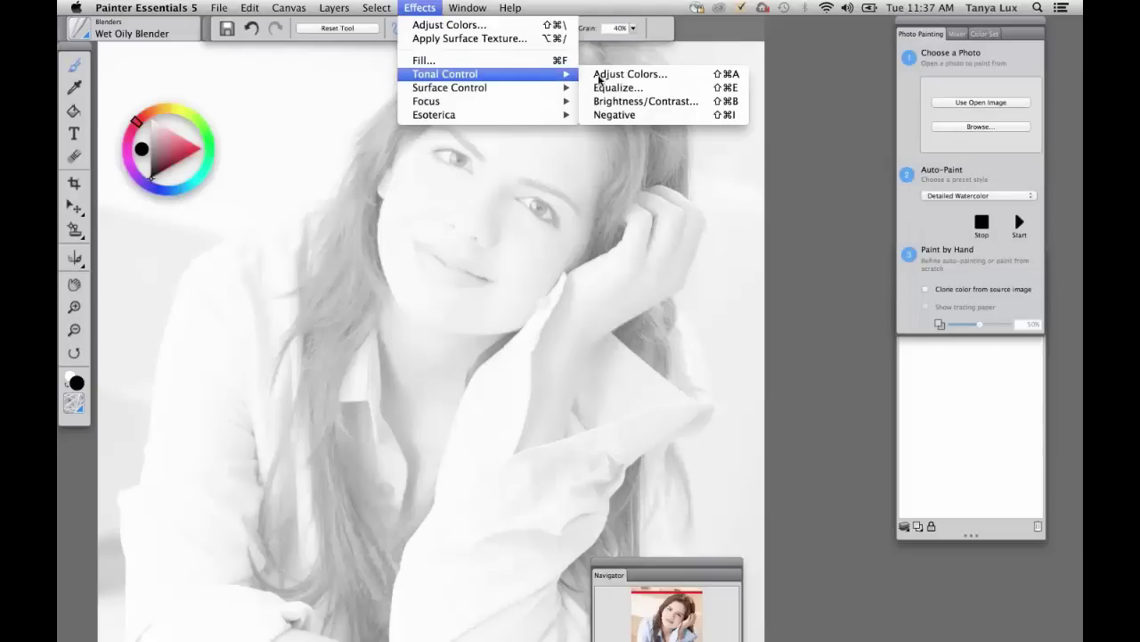
pyautogui.click(694, 103)
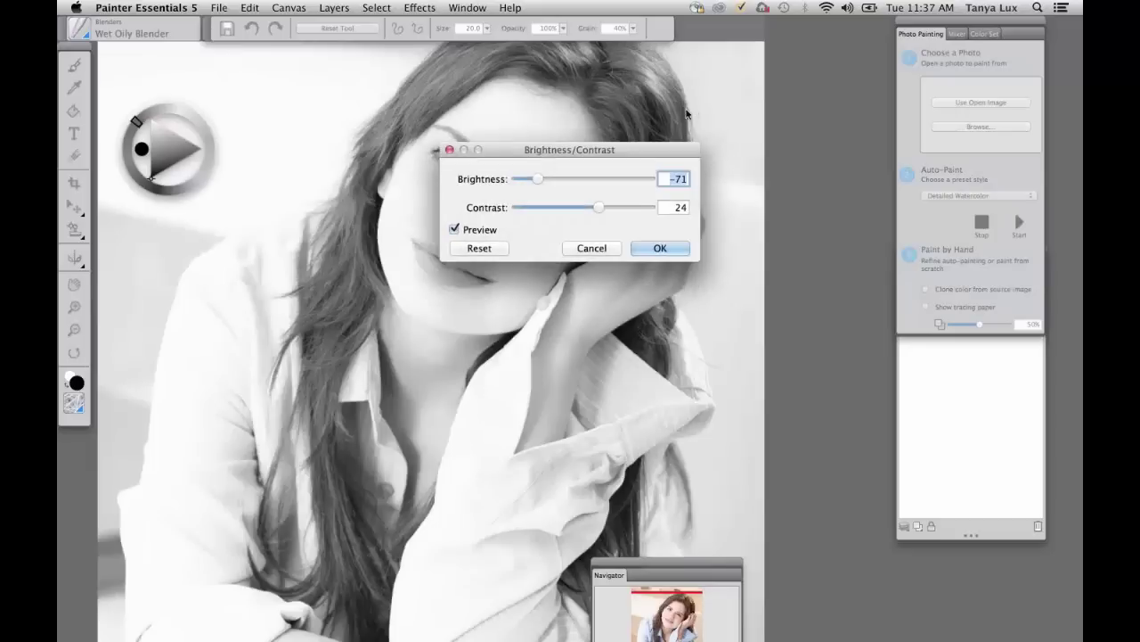
pyautogui.moveTo(630, 152); pyautogui.dragTo(781, 81)
pyautogui.click(694, 224)
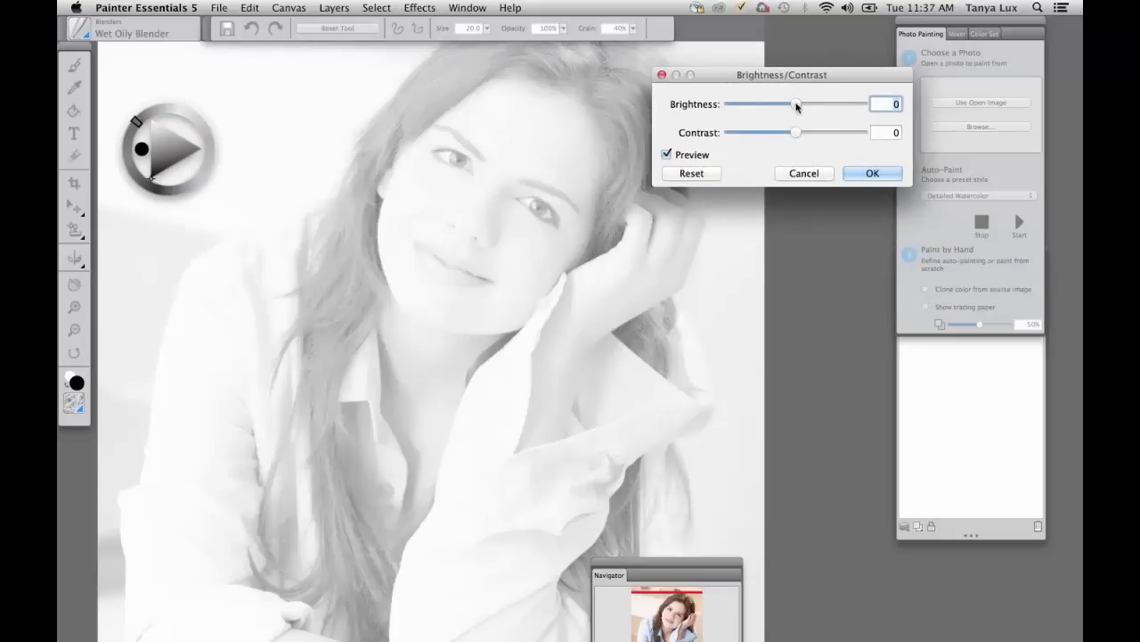
pyautogui.moveTo(796, 106); pyautogui.dragTo(750, 105)
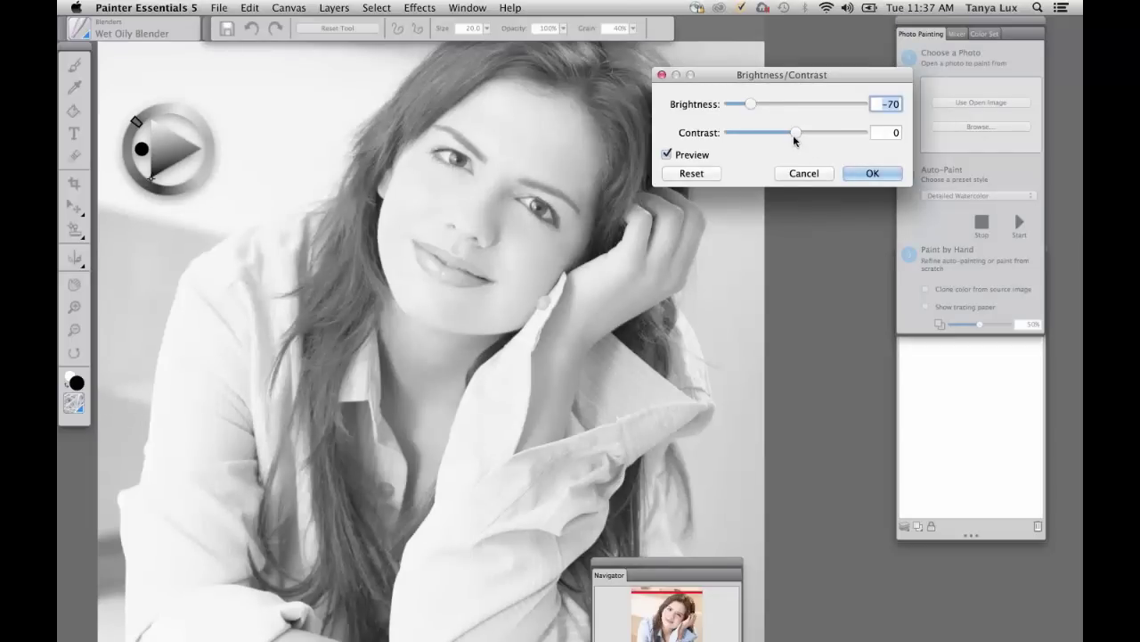
pyautogui.moveTo(798, 136); pyautogui.dragTo(804, 136)
pyautogui.moveTo(814, 135); pyautogui.dragTo(813, 135)
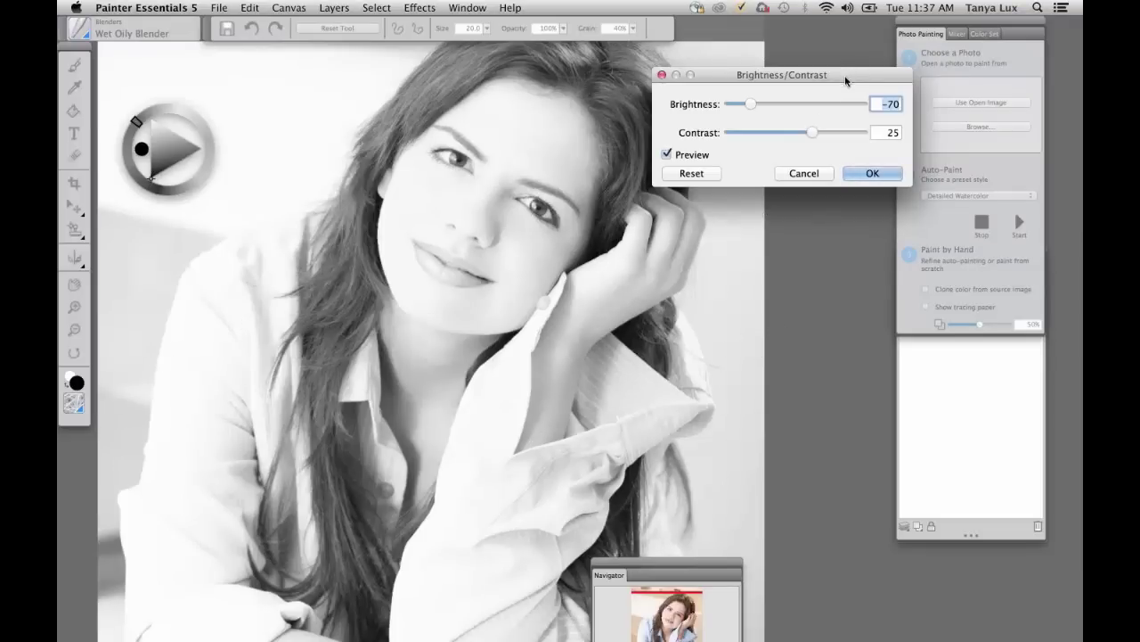
pyautogui.moveTo(876, 76); pyautogui.dragTo(902, 75)
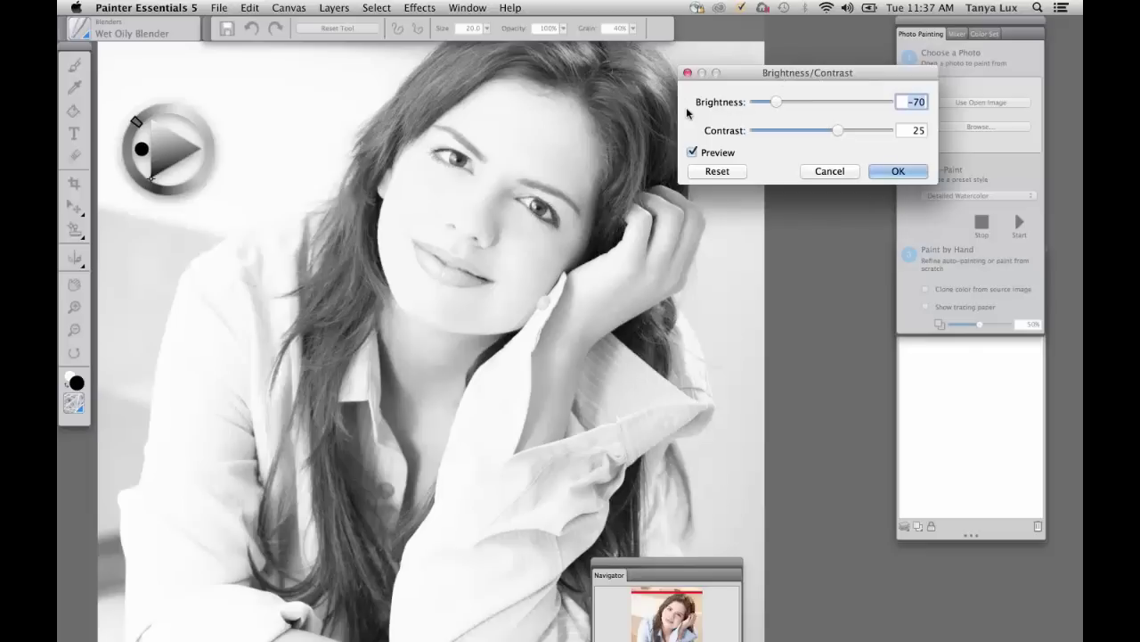
pyautogui.click(904, 176)
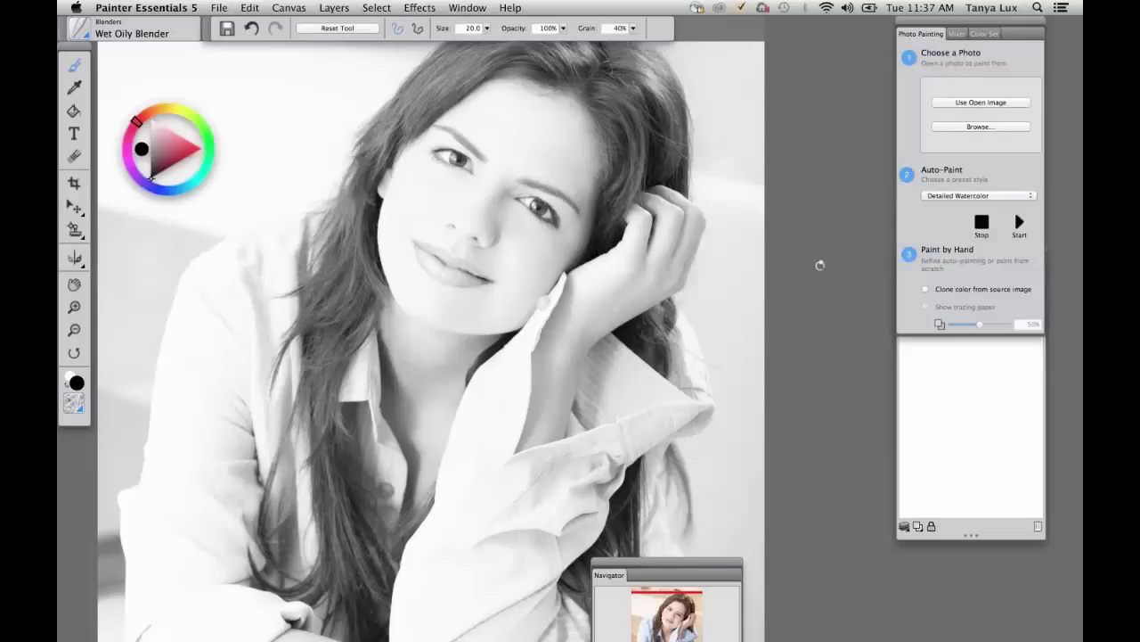
# Start the Woodcut surface effect on the close-up photo, reset its settings to the defaults and turn off Output Color
pyautogui.click(420, 9)
pyautogui.moveTo(530, 94)
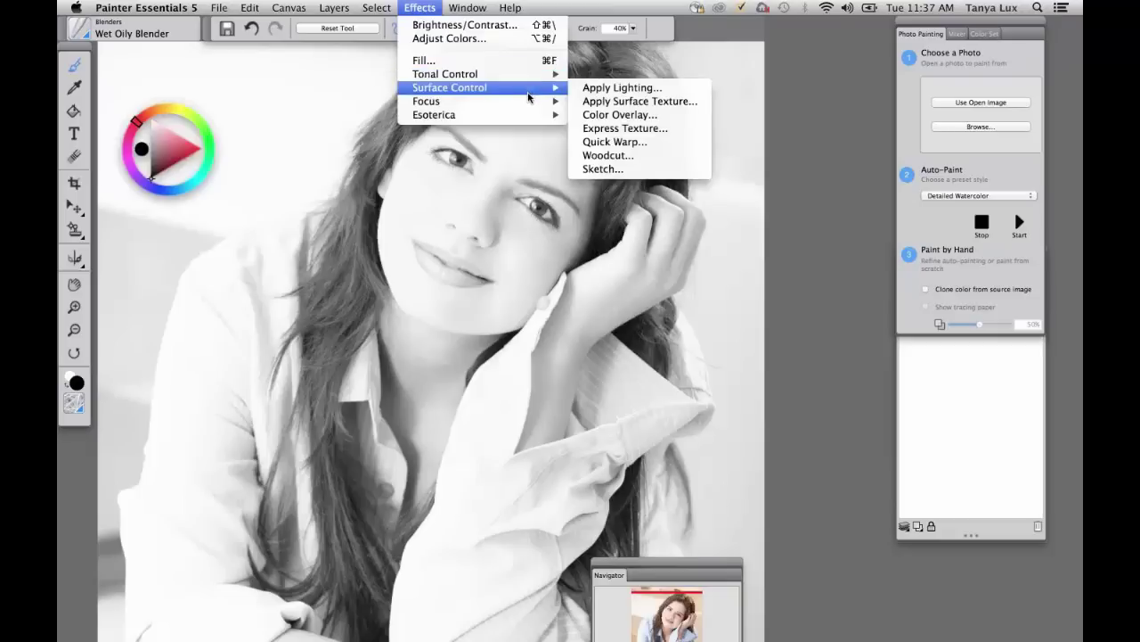
pyautogui.click(692, 157)
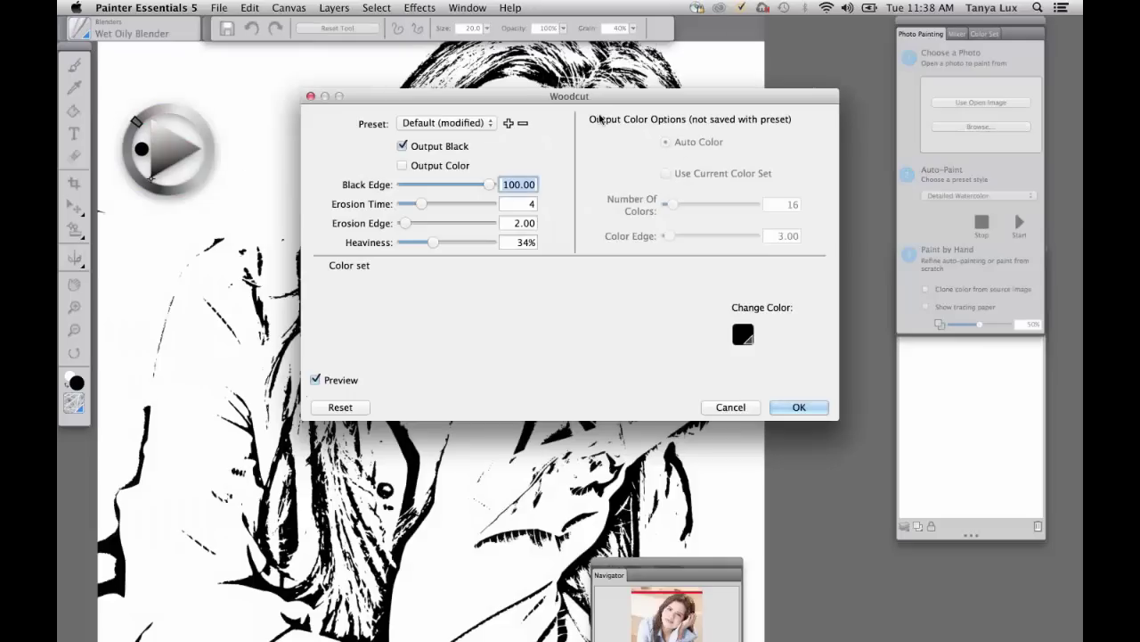
pyautogui.moveTo(601, 95); pyautogui.dragTo(760, 94)
pyautogui.click(499, 406)
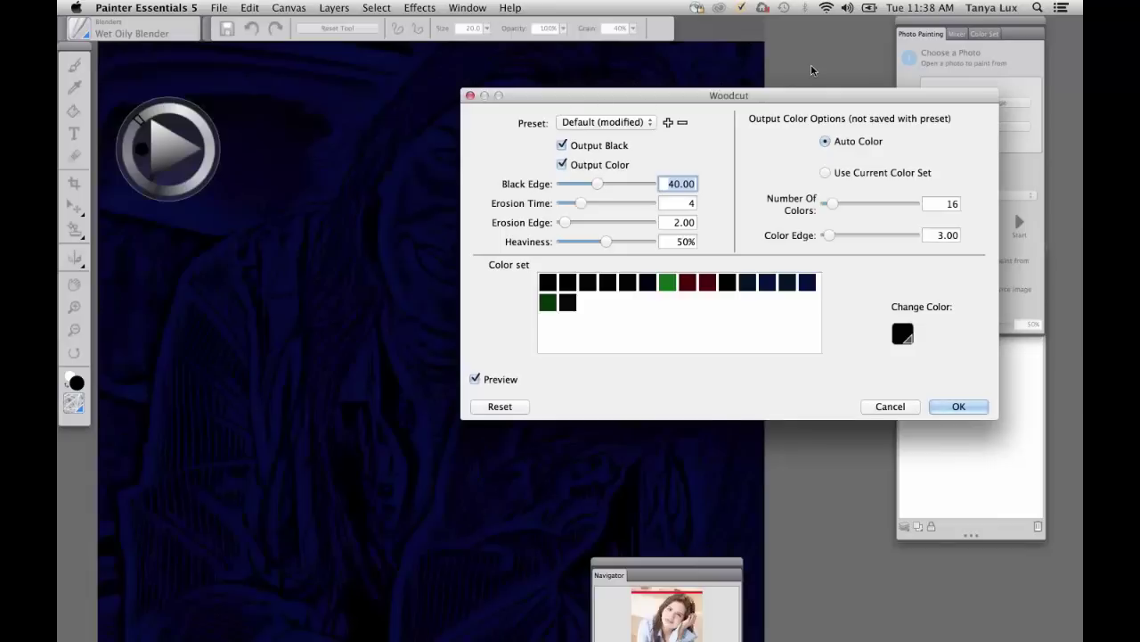
pyautogui.moveTo(713, 95); pyautogui.dragTo(814, 54)
pyautogui.click(664, 123)
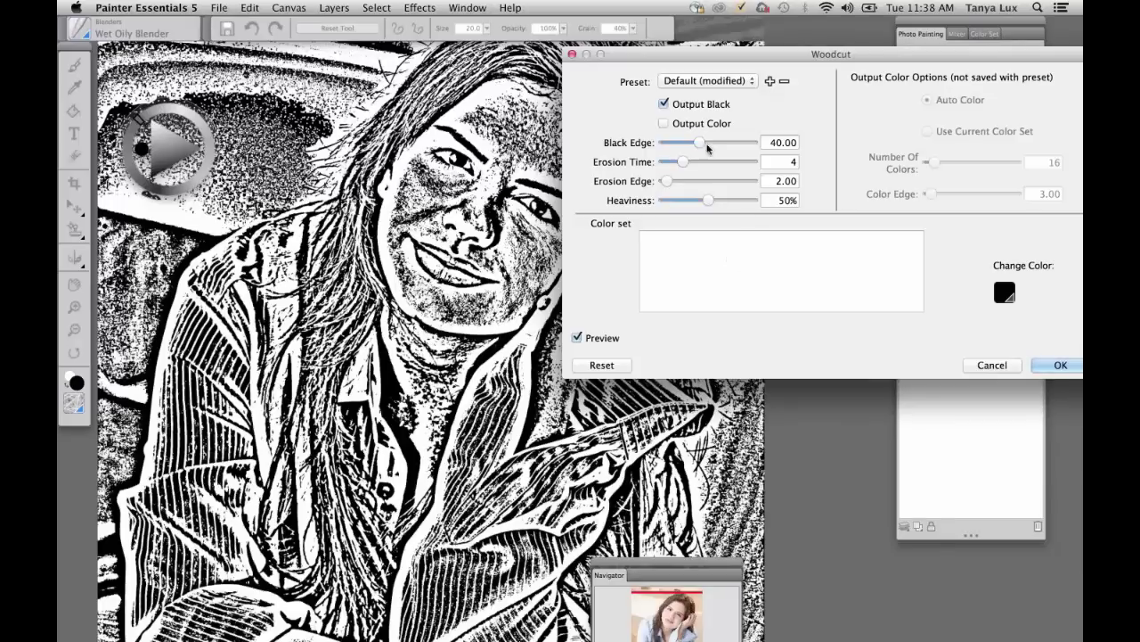
# Apply the black-only Woodcut effect with Black Edge at 100.00 and Heaviness at 34%
pyautogui.moveTo(701, 145); pyautogui.dragTo(753, 144)
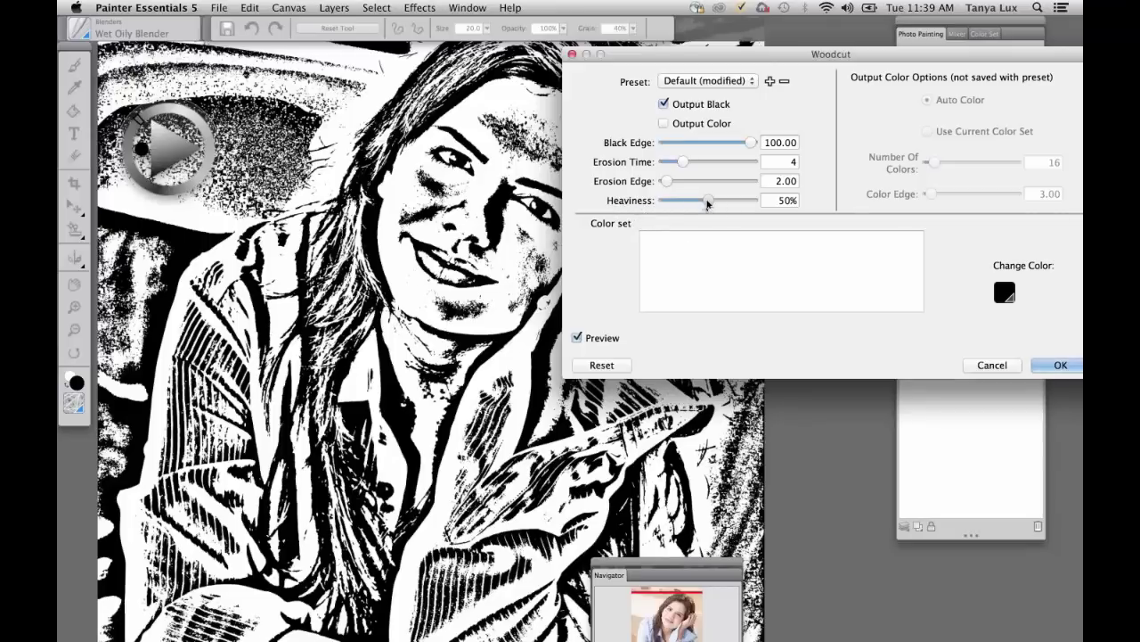
pyautogui.moveTo(708, 204); pyautogui.dragTo(694, 201)
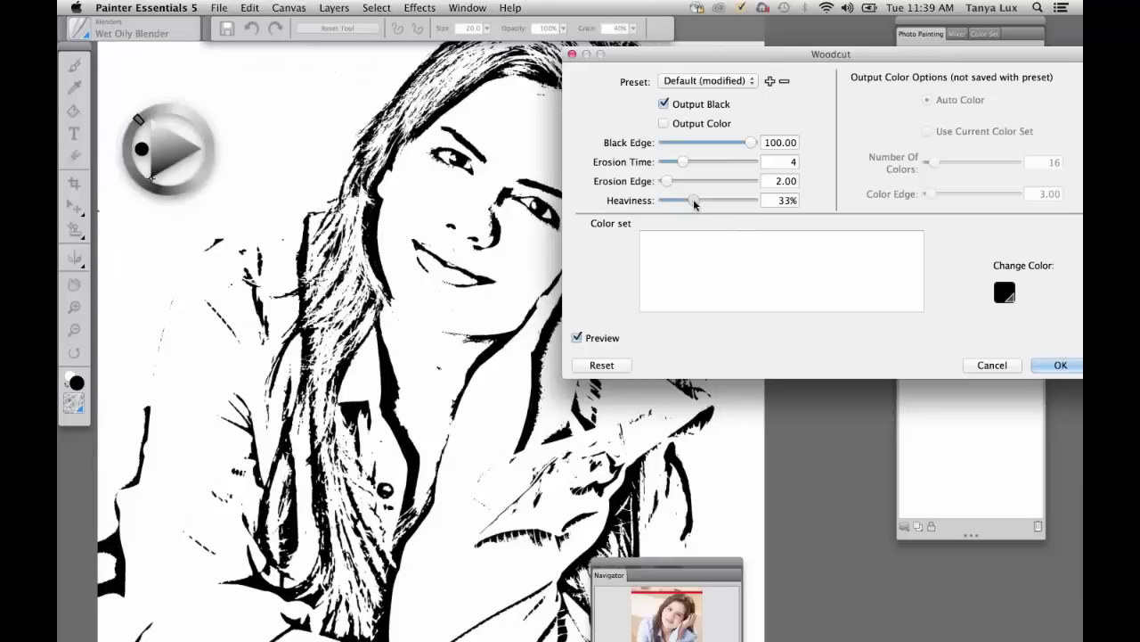
pyautogui.moveTo(694, 204); pyautogui.dragTo(716, 226)
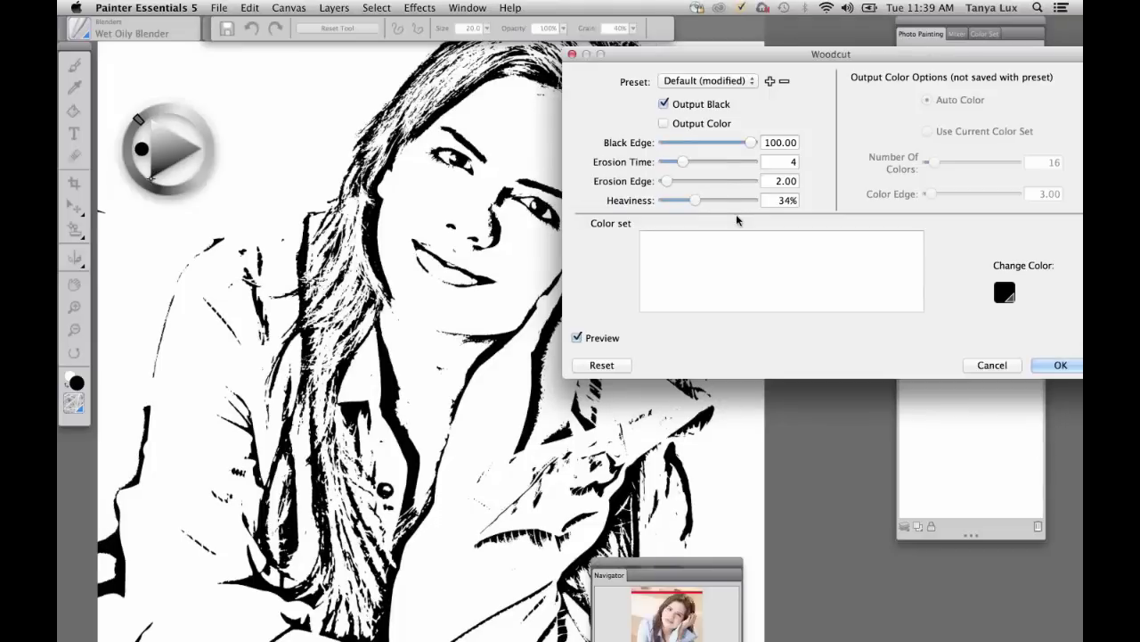
pyautogui.moveTo(743, 60); pyautogui.dragTo(570, 88)
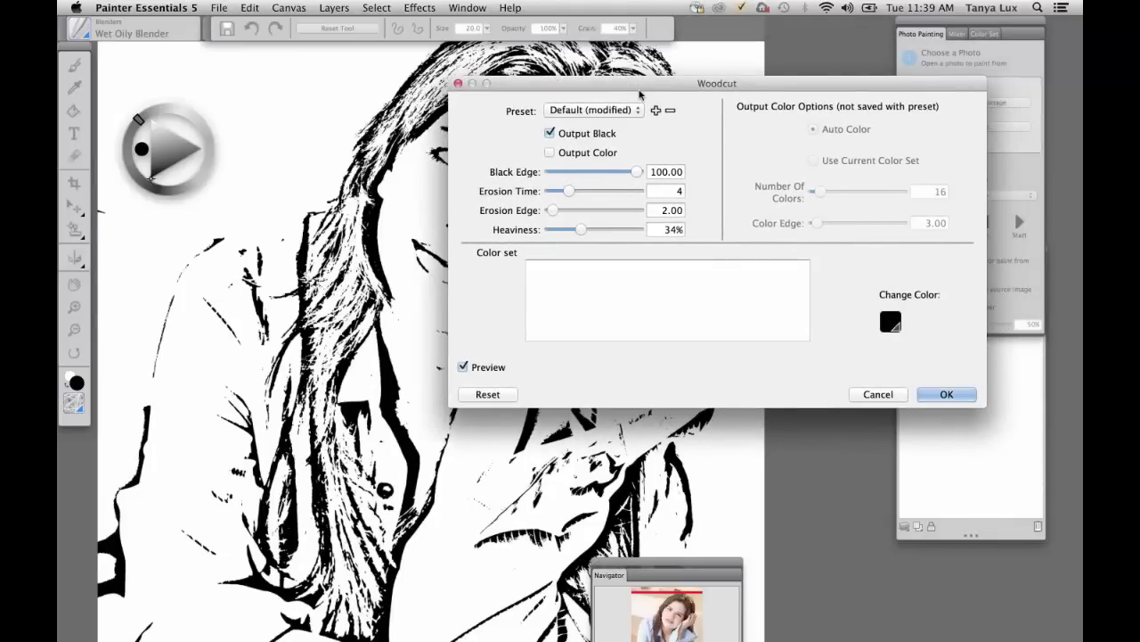
pyautogui.click(945, 396)
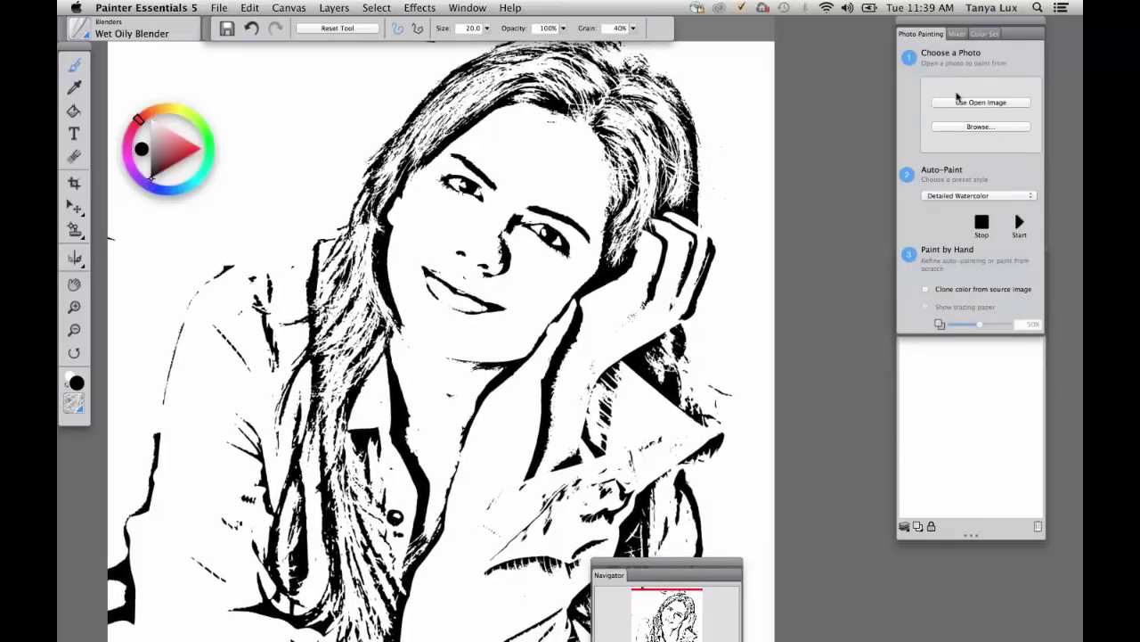
# Use the open woodcut image as the source for photo painting and uncover the layer list of the new blank canvas
pyautogui.click(981, 103)
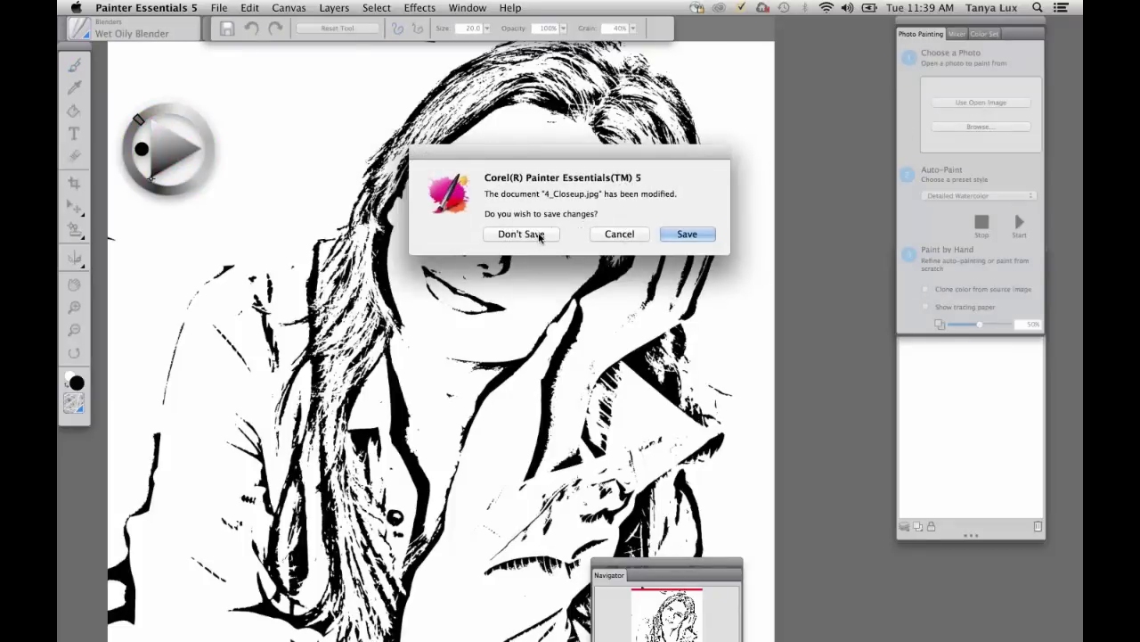
pyautogui.press('Return')
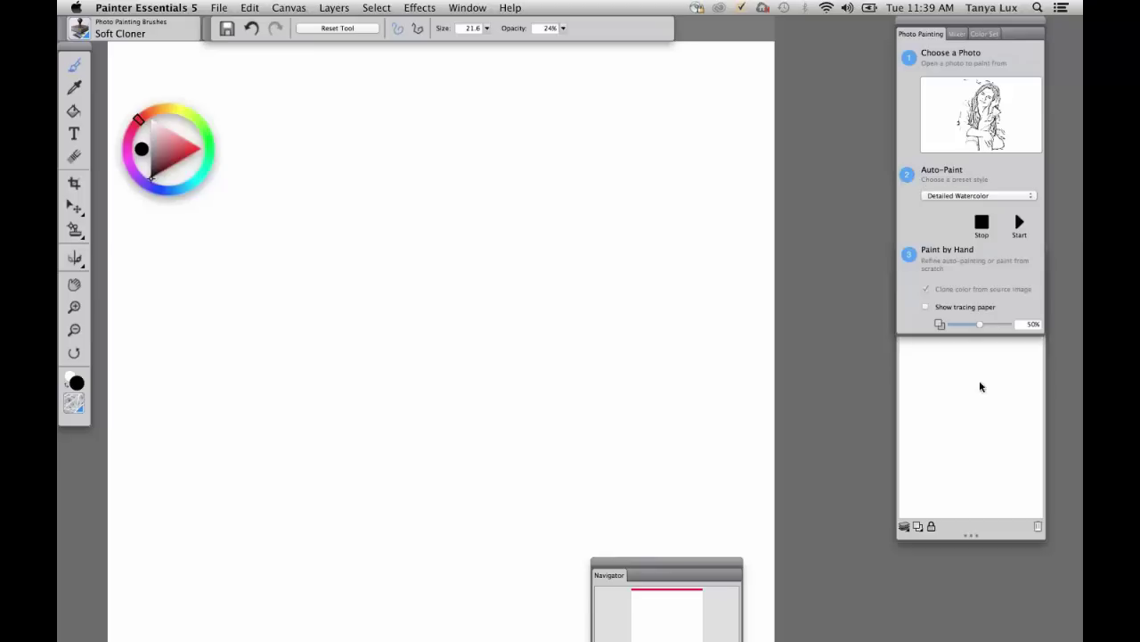
pyautogui.moveTo(971, 335)
pyautogui.mouseDown()
pyautogui.moveTo(958, 252)
pyautogui.moveTo(960, 365)
pyautogui.moveTo(949, 346)
pyautogui.mouseUp()
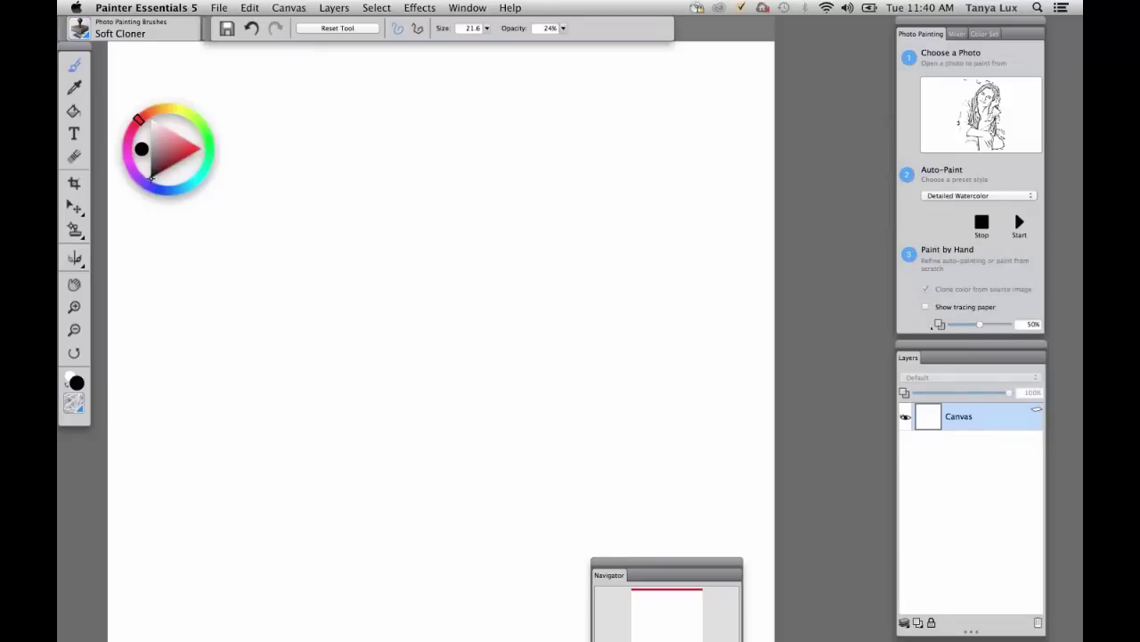
# Show the tracing paper over the blank canvas and set its opacity to 84%
pyautogui.click(926, 307)
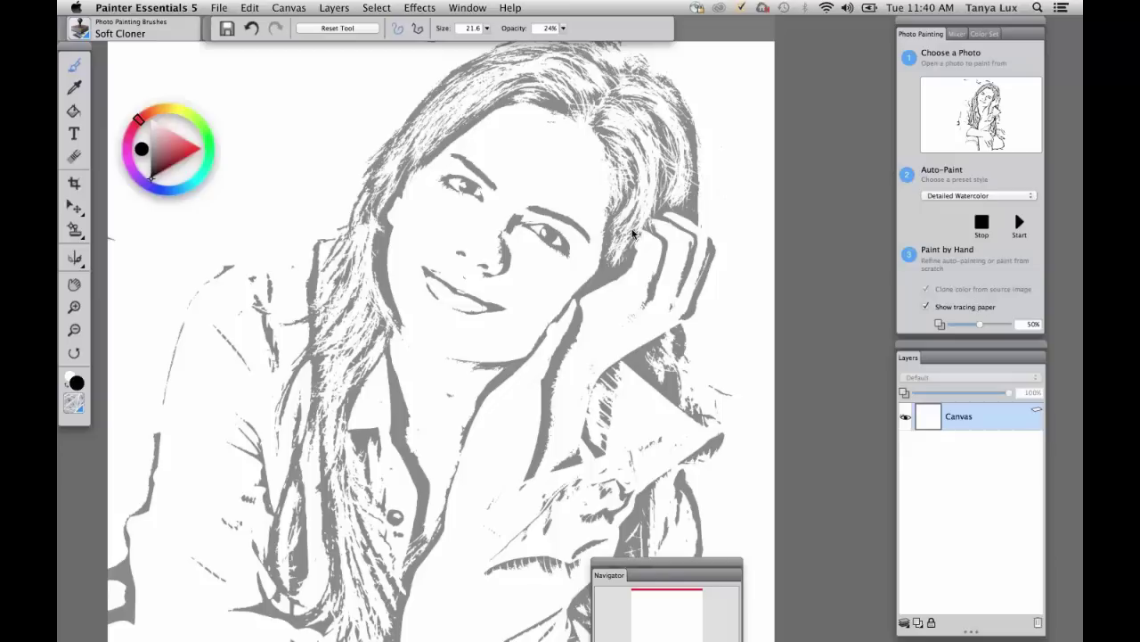
pyautogui.moveTo(722, 222); pyautogui.dragTo(722, 243)
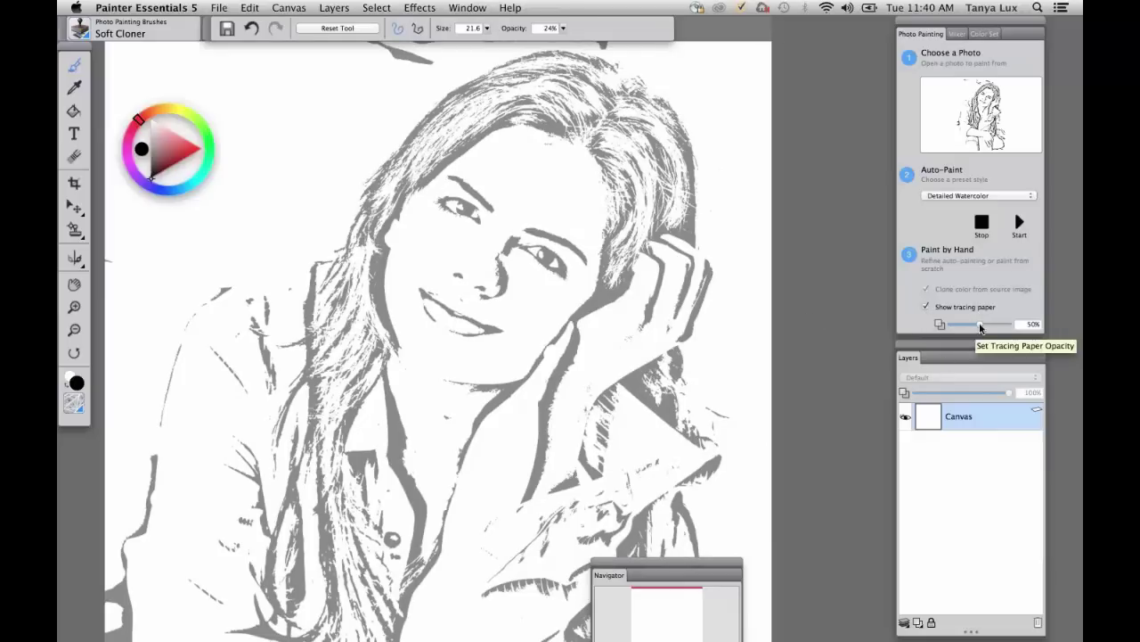
pyautogui.moveTo(979, 329); pyautogui.dragTo(998, 326)
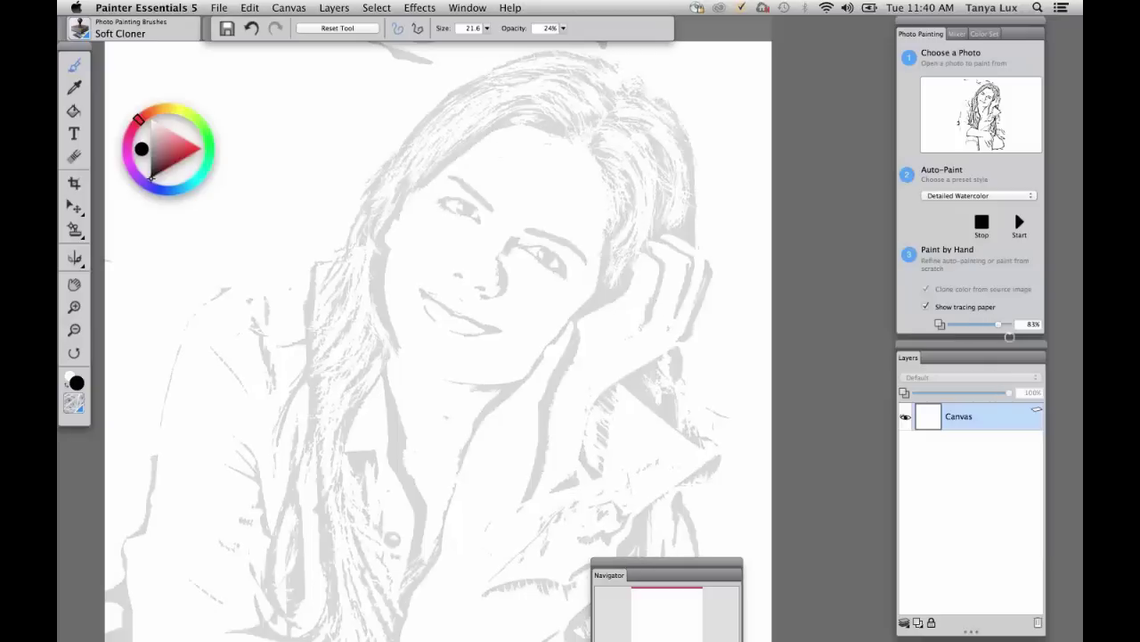
pyautogui.click(1002, 327)
# Choose the Square Hard Pastel variant from the Photo Painting Brushes
pyautogui.click(79, 32)
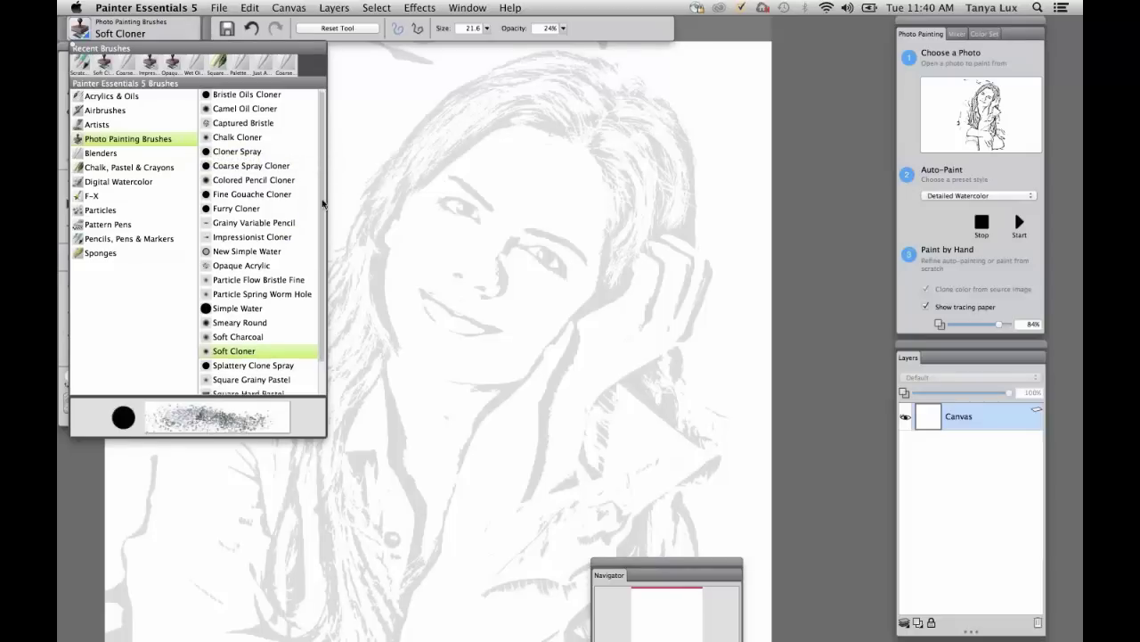
pyautogui.scroll(-2, 276, 356)
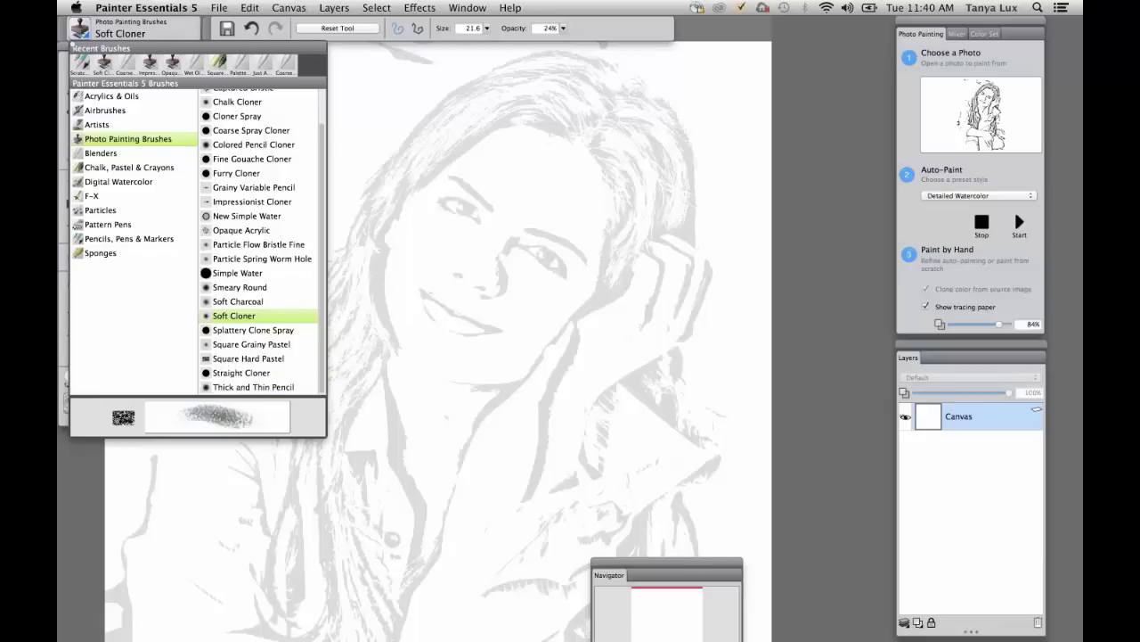
pyautogui.click(223, 361)
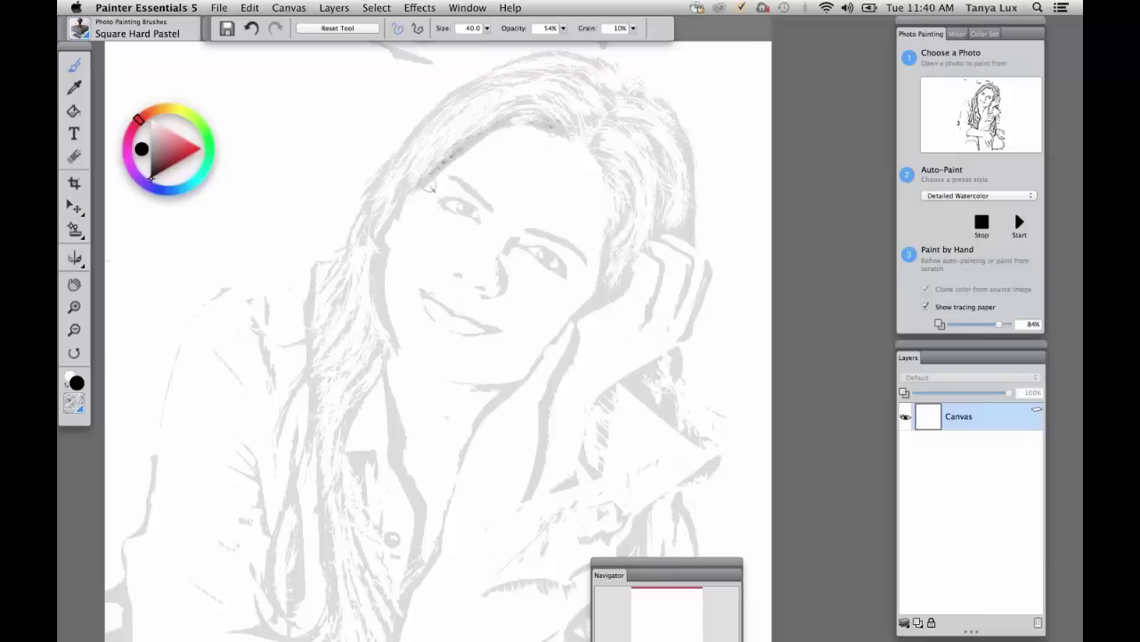
# Calibrate the Brush Tracking preferences with a wavy sample stroke on the scratchpad
pyautogui.click(145, 9)
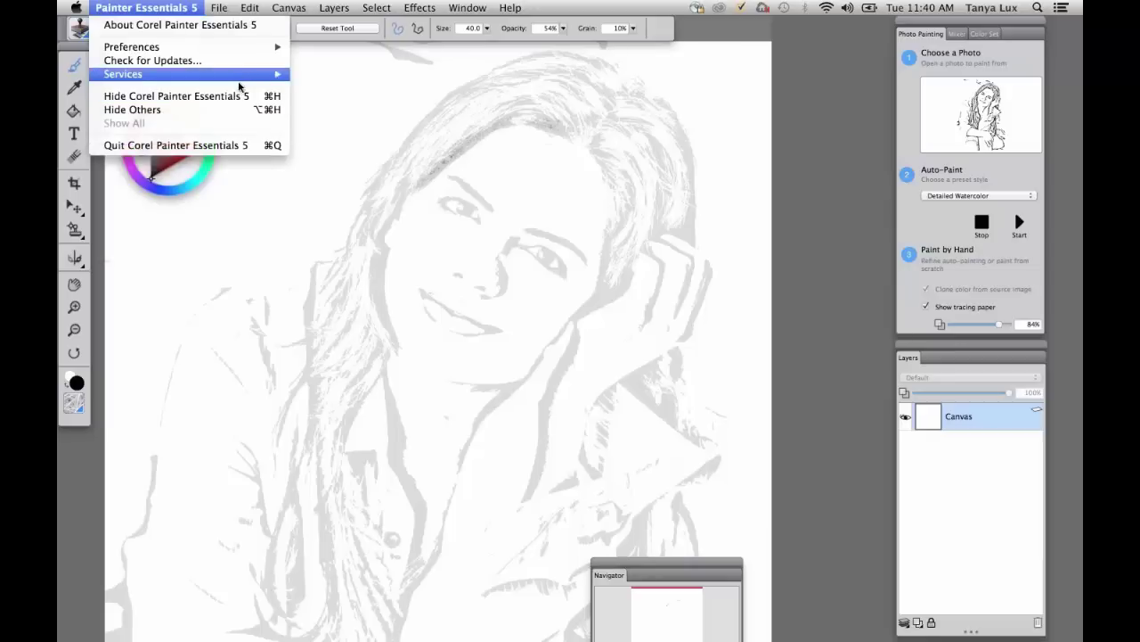
pyautogui.moveTo(250, 49)
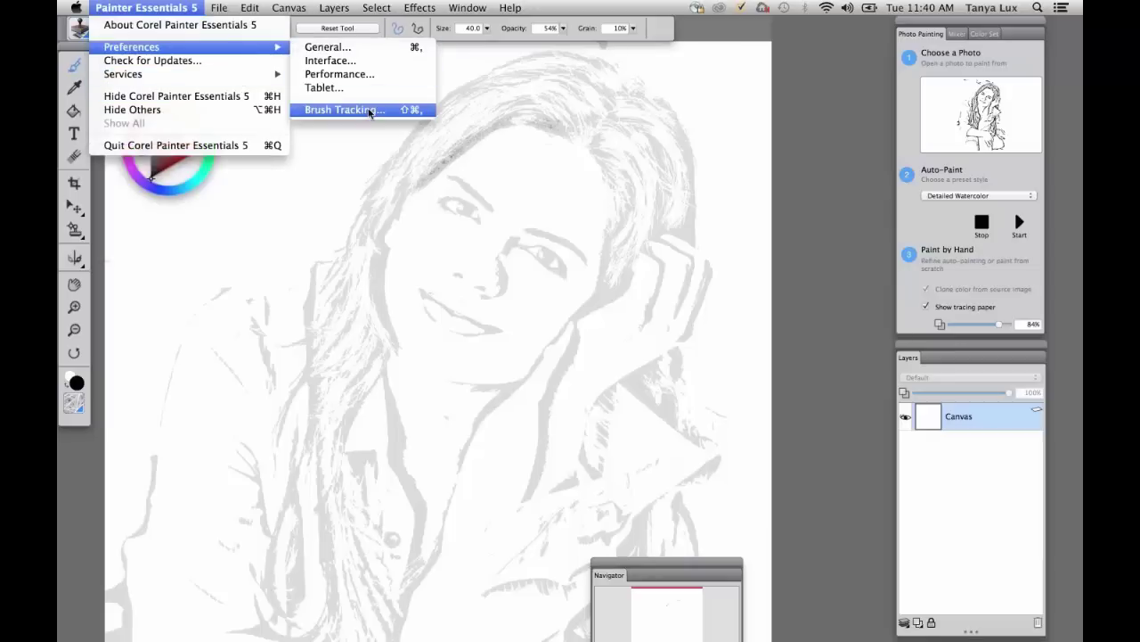
pyautogui.click(370, 110)
pyautogui.moveTo(305, 126); pyautogui.dragTo(519, 309)
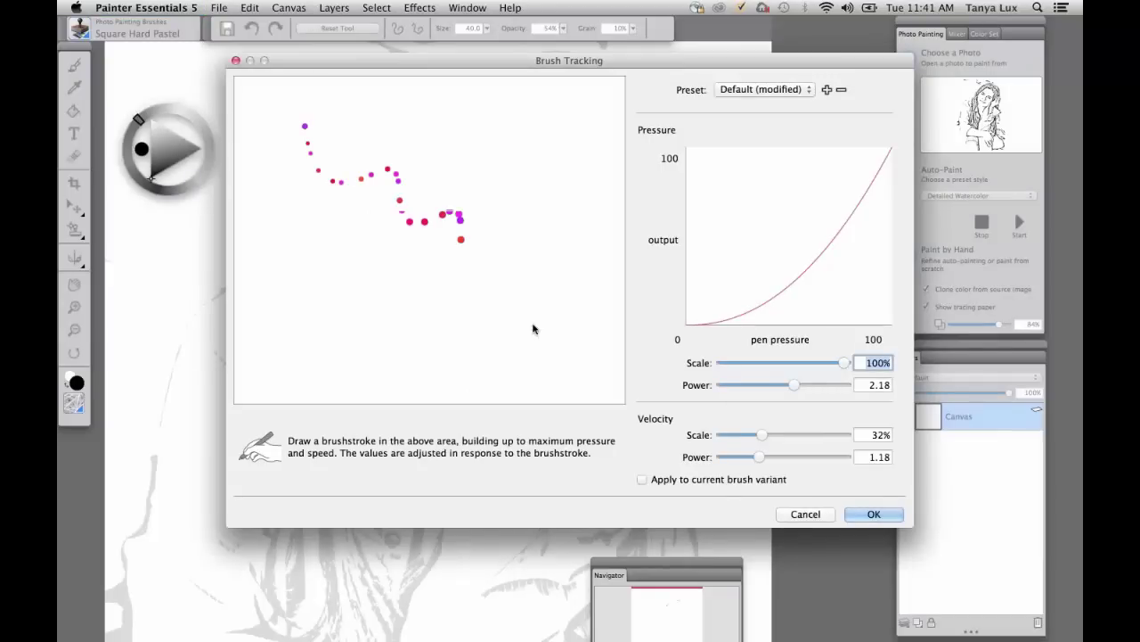
pyautogui.press('Return')
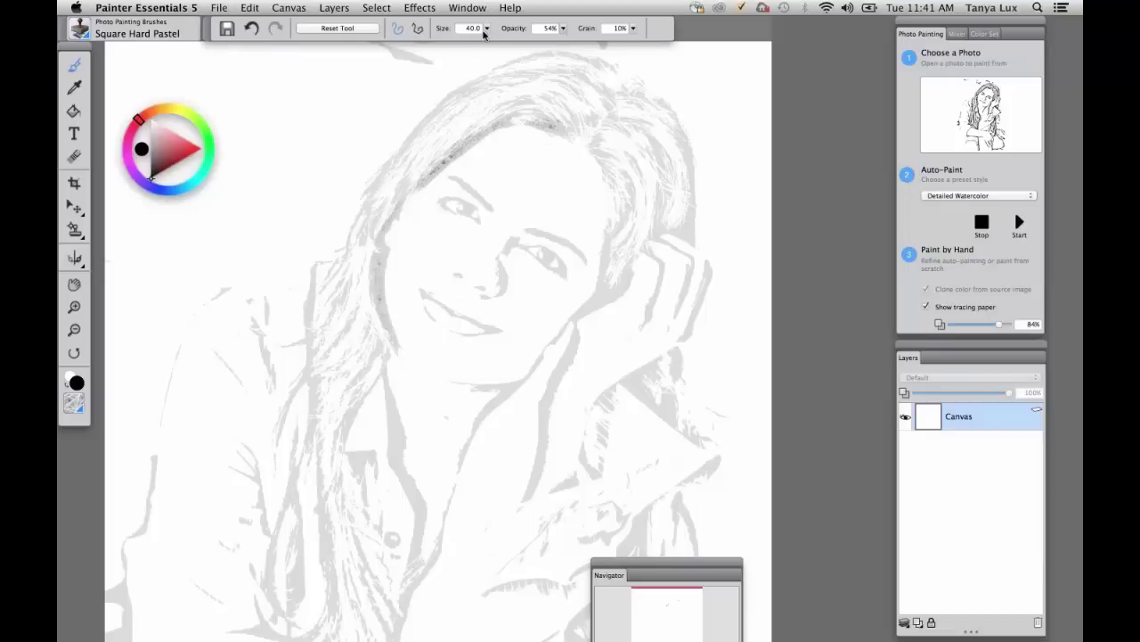
# Set the brush size to 82.3 and check the pastel strokes along the hairline with the tracing paper temporarily hidden
pyautogui.moveTo(486, 28); pyautogui.dragTo(521, 35)
pyautogui.press('super+t')
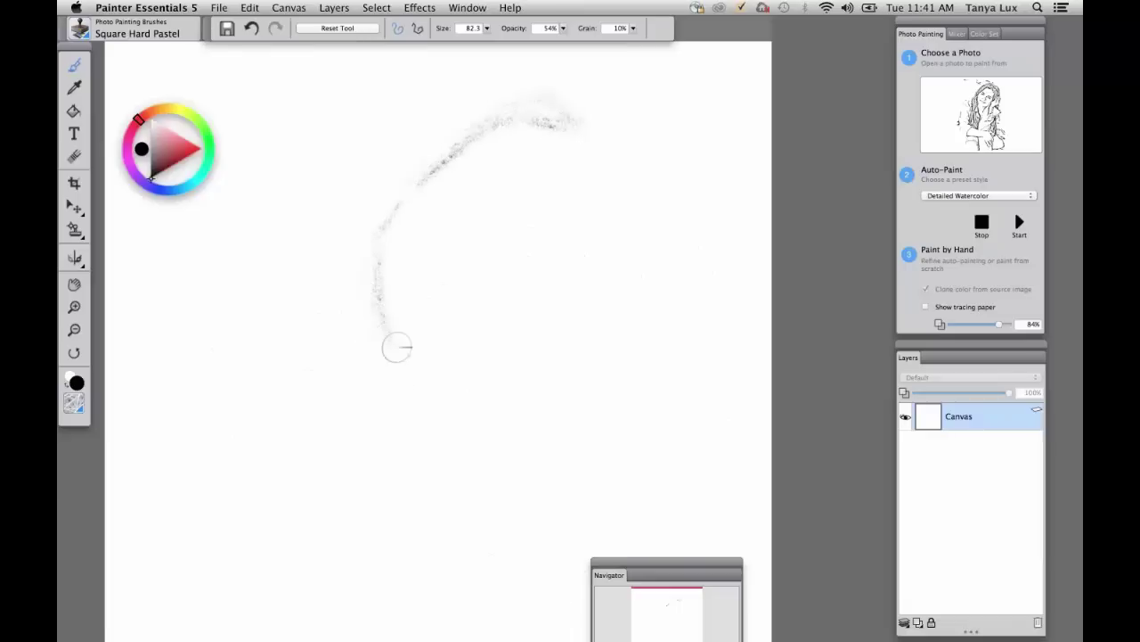
pyautogui.press('super+t')
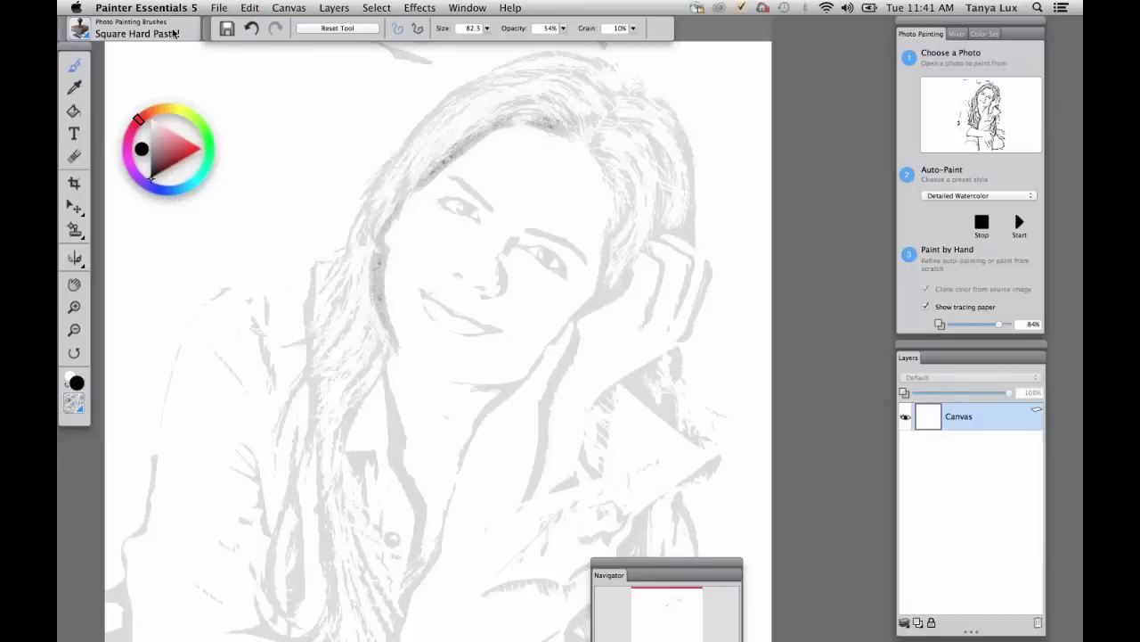
# Recalibrate Brush Tracking with another scratchpad stroke to readjust the pen pressure response
pyautogui.click(152, 7)
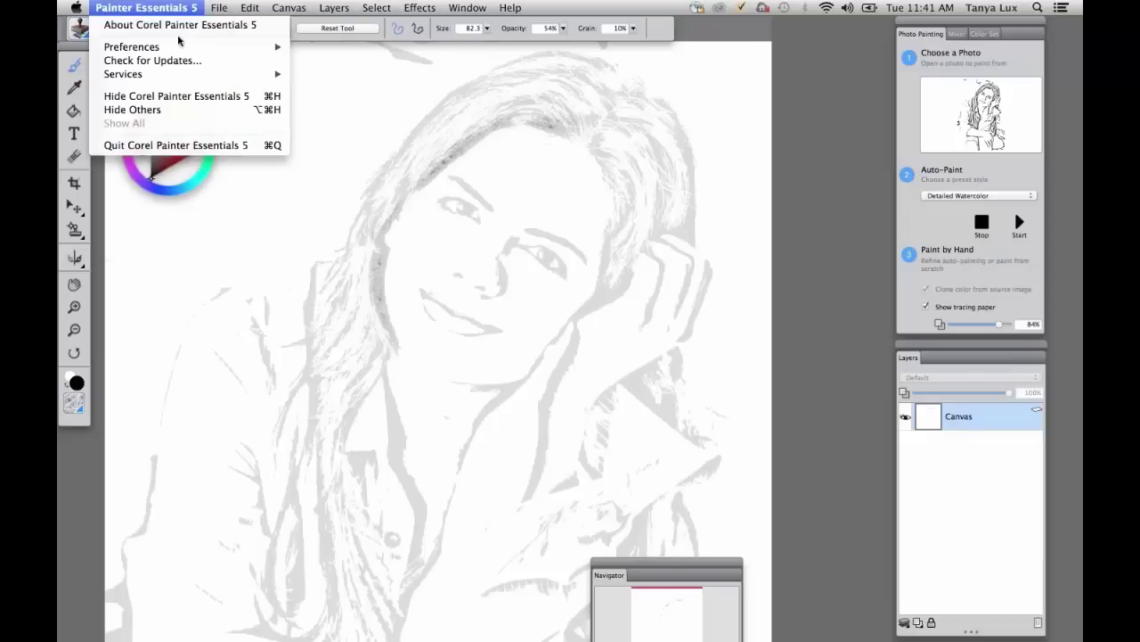
pyautogui.moveTo(239, 47)
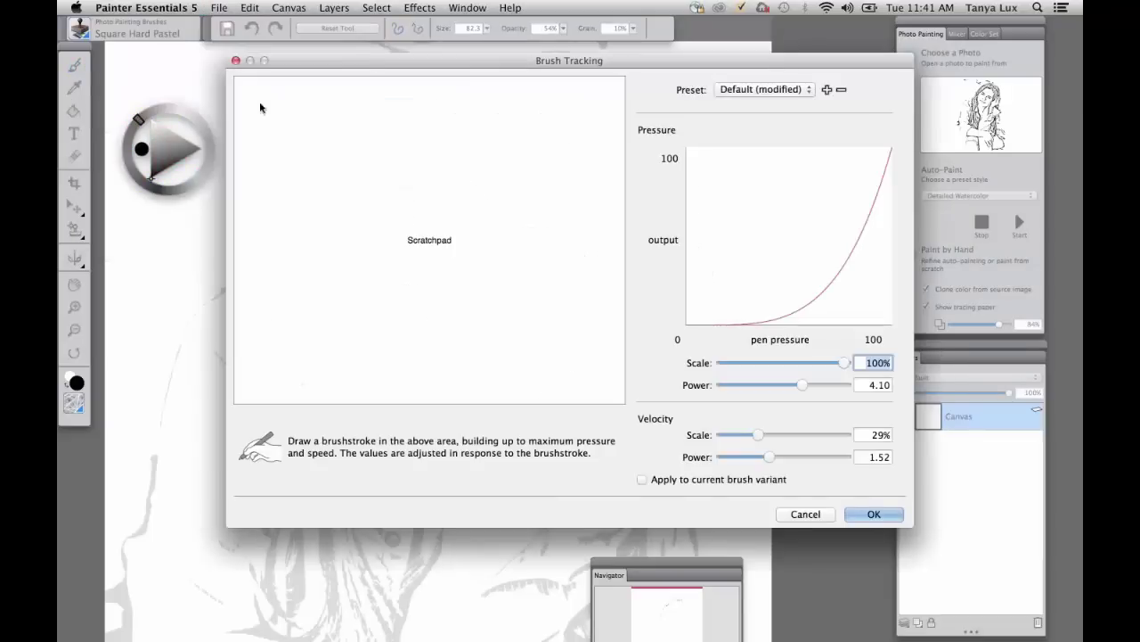
pyautogui.moveTo(274, 114)
pyautogui.mouseDown()
pyautogui.moveTo(400, 244)
pyautogui.moveTo(545, 352)
pyautogui.mouseUp()
pyautogui.click(874, 514)
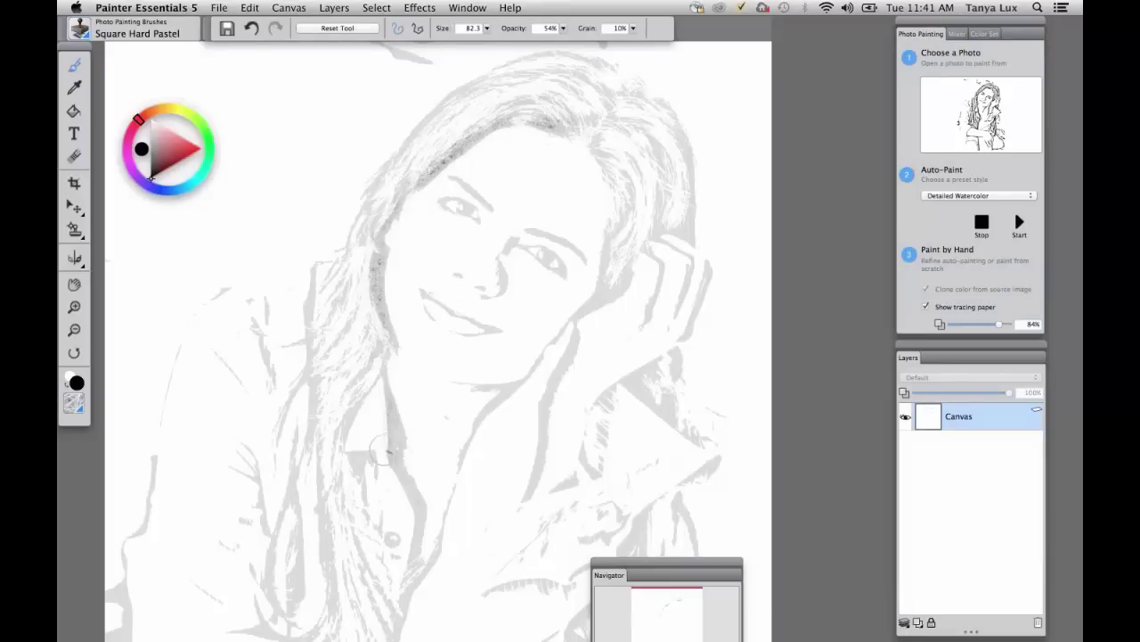
# Paint lightly along the neck and collar edge, and enlarge the brush to 139.8 for work on the face
pyautogui.moveTo(433, 504); pyautogui.dragTo(417, 544)
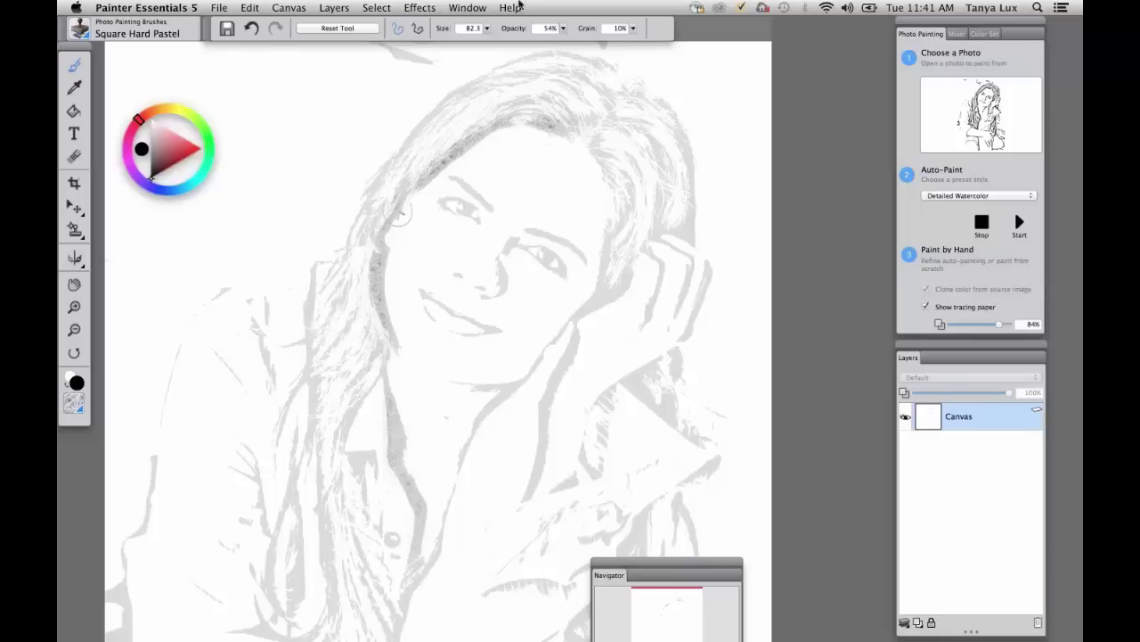
pyautogui.moveTo(488, 30); pyautogui.dragTo(501, 49)
pyautogui.press('super+plus')
pyautogui.press('super+plus')
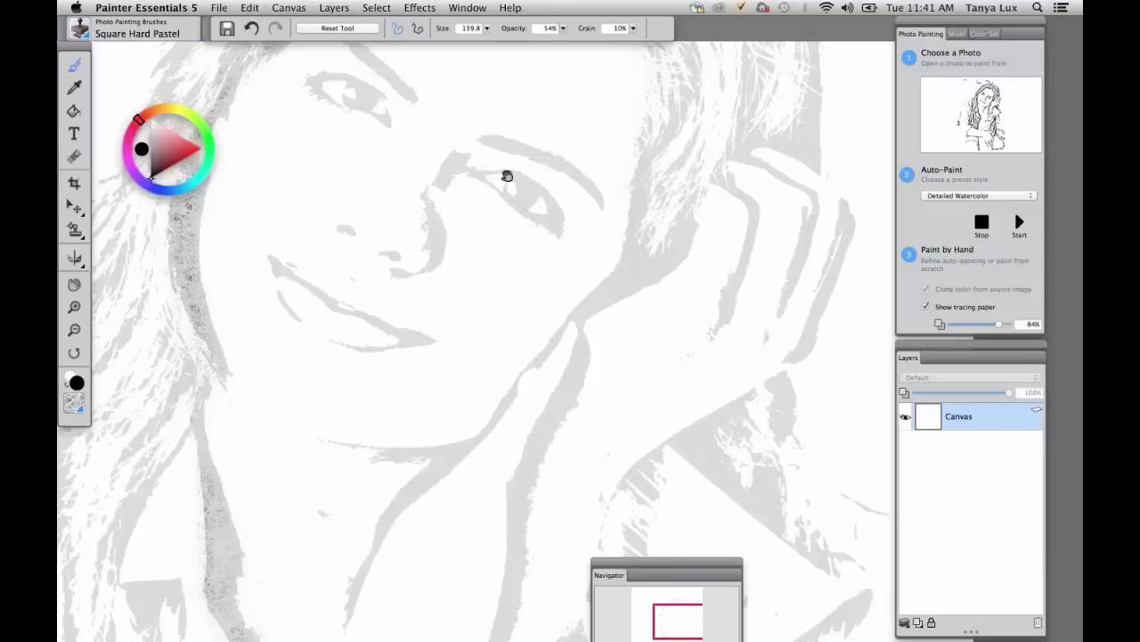
pyautogui.moveTo(507, 176); pyautogui.dragTo(425, 347)
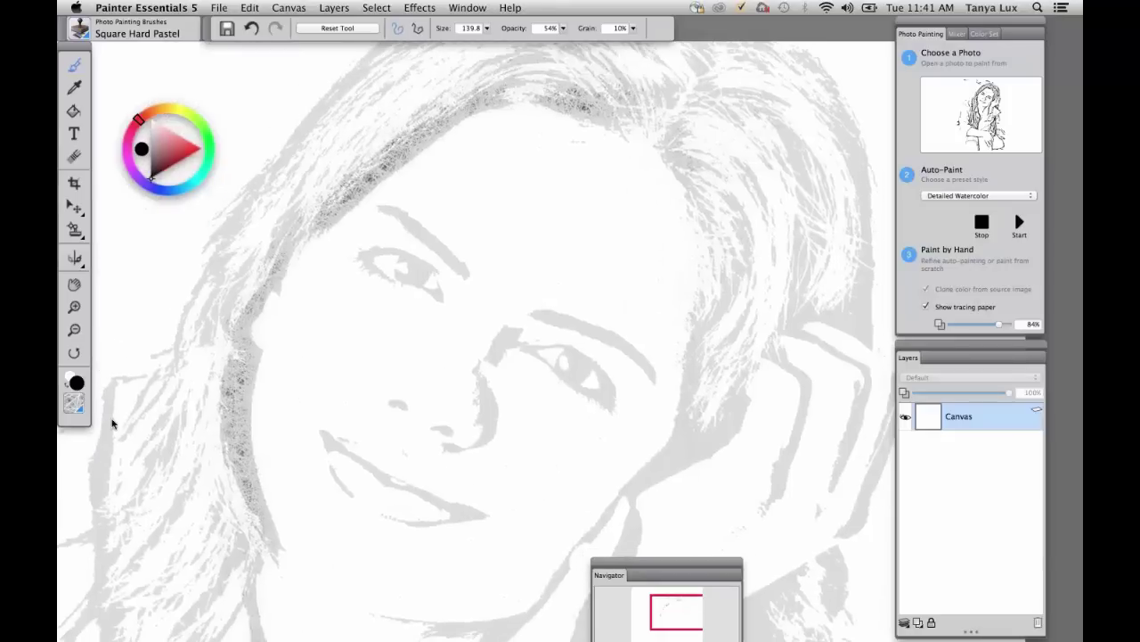
# Switch to a paper texture with a vertical woven grain and undo a test stroke made along the hairline
pyautogui.click(74, 403)
pyautogui.click(181, 466)
pyautogui.moveTo(391, 164)
pyautogui.mouseDown()
pyautogui.moveTo(320, 225)
pyautogui.moveTo(428, 132)
pyautogui.moveTo(493, 98)
pyautogui.mouseUp()
pyautogui.press('super+z')
pyautogui.press('super+t')
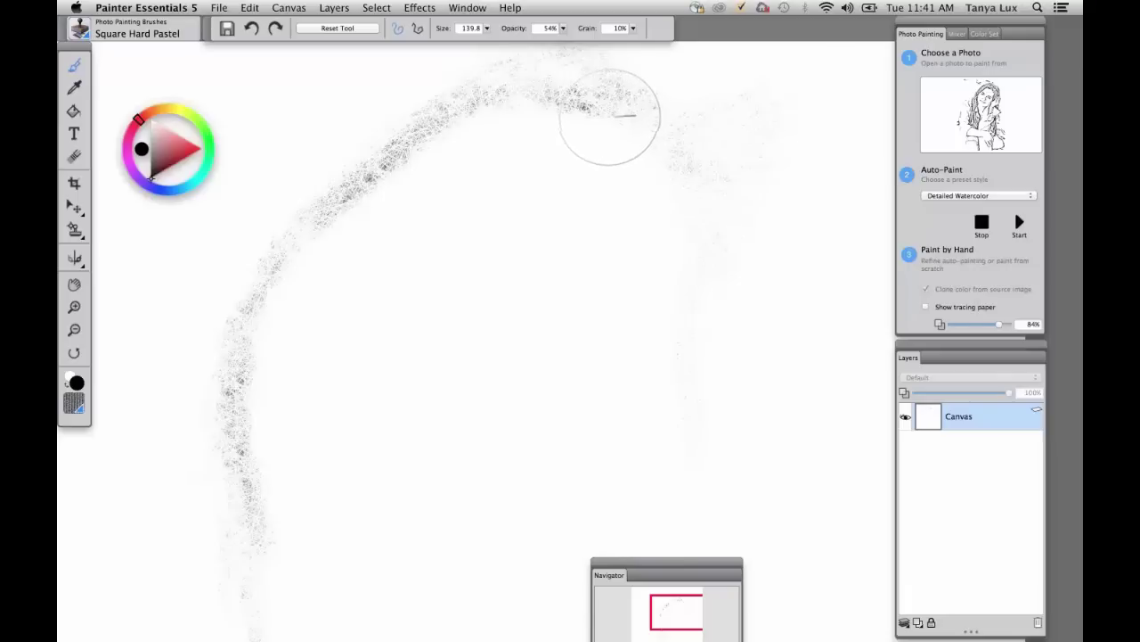
pyautogui.press('super+t')
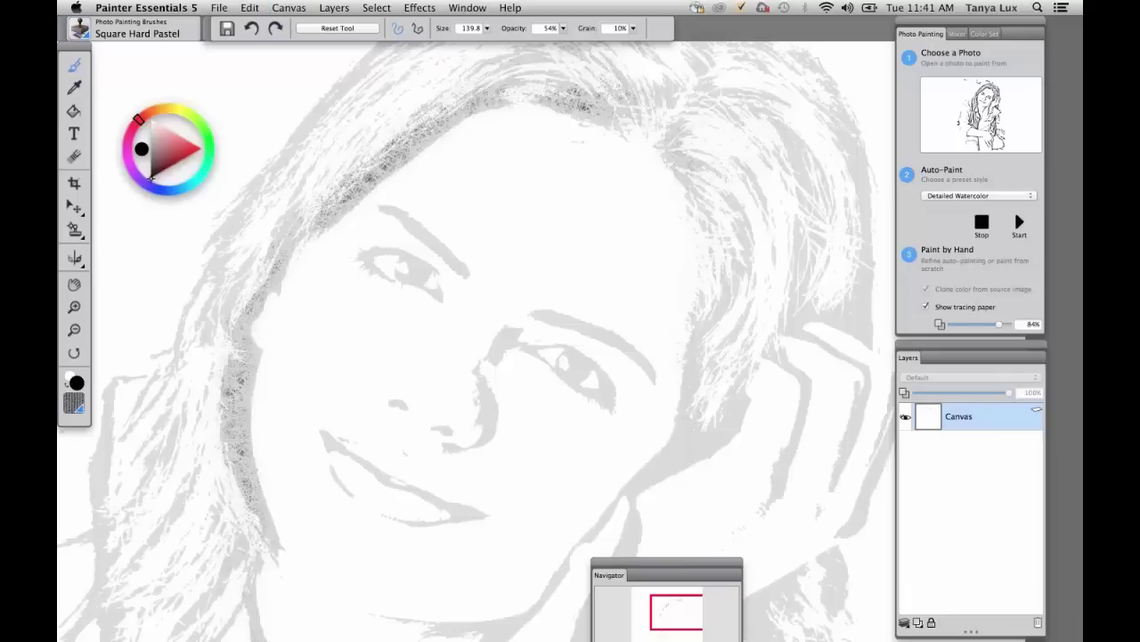
# Set the brush size to 31.8 and paint over the hairline, both eyebrows and the nose shadows
pyautogui.moveTo(486, 27)
pyautogui.mouseDown()
pyautogui.moveTo(495, 40)
pyautogui.moveTo(455, 37)
pyautogui.mouseUp()
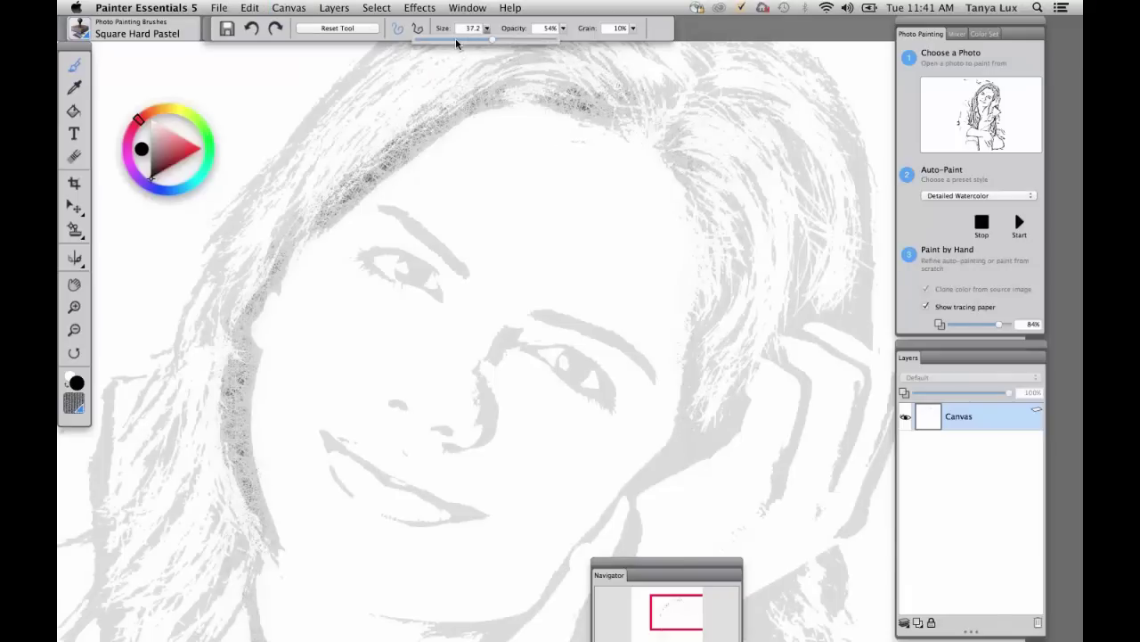
pyautogui.moveTo(595, 126)
pyautogui.mouseDown()
pyautogui.moveTo(584, 99)
pyautogui.moveTo(476, 98)
pyautogui.moveTo(359, 203)
pyautogui.moveTo(325, 212)
pyautogui.moveTo(274, 275)
pyautogui.moveTo(241, 341)
pyautogui.moveTo(247, 468)
pyautogui.moveTo(234, 413)
pyautogui.moveTo(283, 552)
pyautogui.mouseUp()
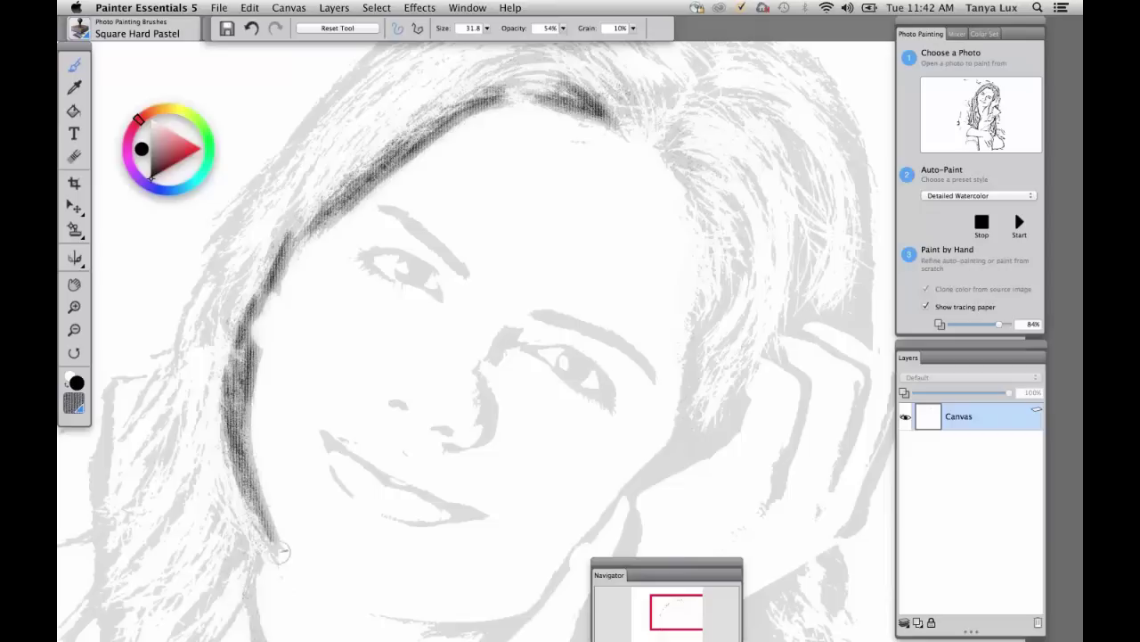
pyautogui.moveTo(381, 208)
pyautogui.mouseDown()
pyautogui.moveTo(422, 230)
pyautogui.moveTo(412, 232)
pyautogui.moveTo(457, 258)
pyautogui.moveTo(449, 245)
pyautogui.moveTo(467, 274)
pyautogui.mouseUp()
pyautogui.moveTo(531, 313)
pyautogui.mouseDown()
pyautogui.moveTo(606, 343)
pyautogui.moveTo(597, 320)
pyautogui.moveTo(650, 371)
pyautogui.moveTo(514, 344)
pyautogui.moveTo(487, 363)
pyautogui.moveTo(495, 368)
pyautogui.moveTo(471, 403)
pyautogui.moveTo(498, 399)
pyautogui.moveTo(488, 444)
pyautogui.moveTo(441, 433)
pyautogui.mouseUp()
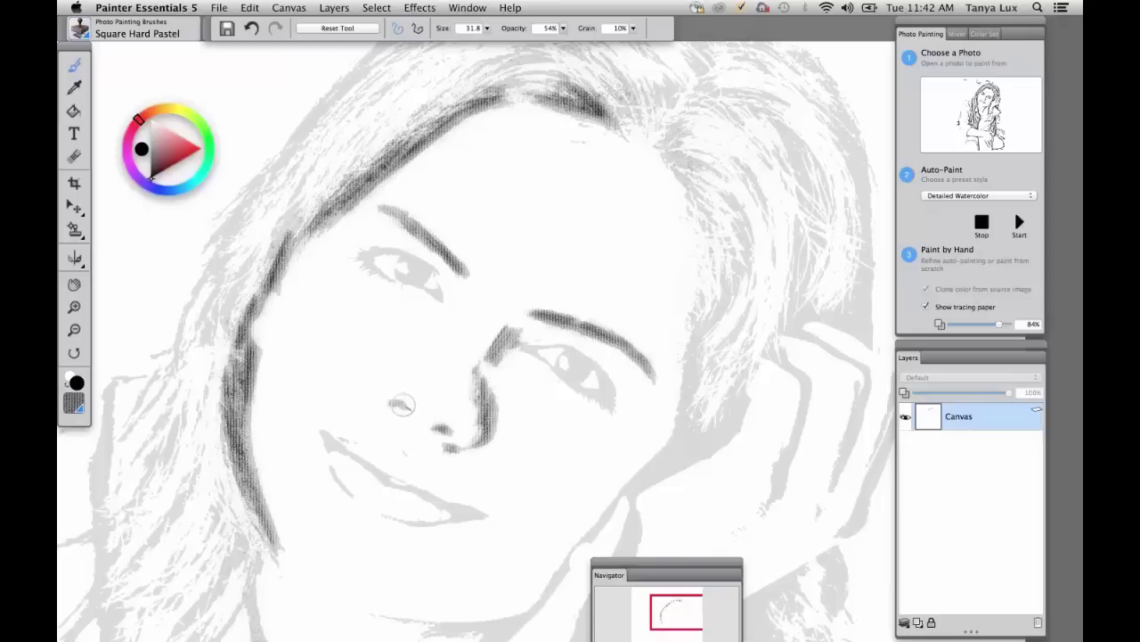
# Paint the lash lines, irises and outlines of both eyes, checking the strokes with the tracing paper temporarily hidden
pyautogui.moveTo(400, 244)
pyautogui.mouseDown()
pyautogui.moveTo(349, 255)
pyautogui.moveTo(401, 257)
pyautogui.moveTo(405, 272)
pyautogui.moveTo(420, 271)
pyautogui.moveTo(410, 277)
pyautogui.mouseUp()
pyautogui.press('super+t')
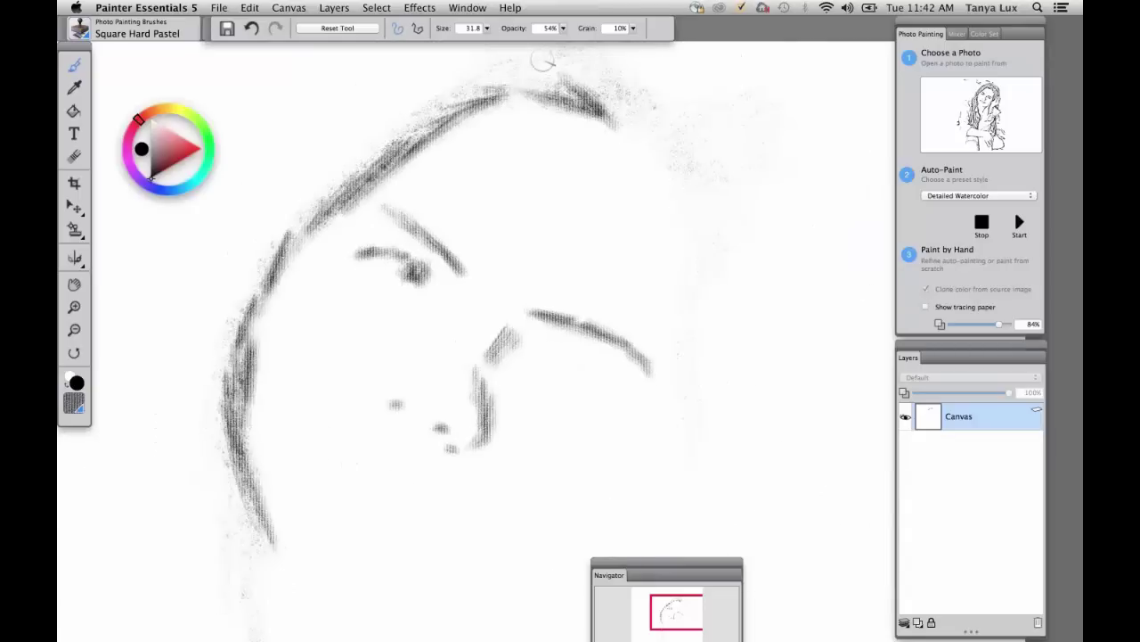
pyautogui.press('super+t')
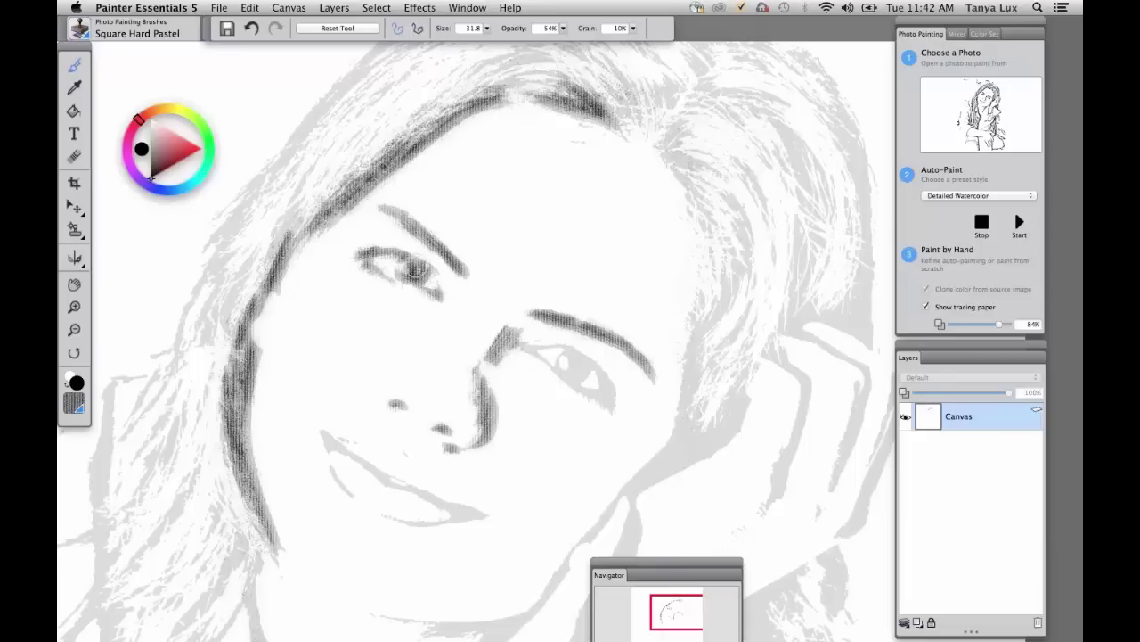
pyautogui.moveTo(413, 268); pyautogui.dragTo(425, 276)
pyautogui.moveTo(523, 351)
pyautogui.mouseDown()
pyautogui.moveTo(548, 346)
pyautogui.moveTo(536, 356)
pyautogui.mouseUp()
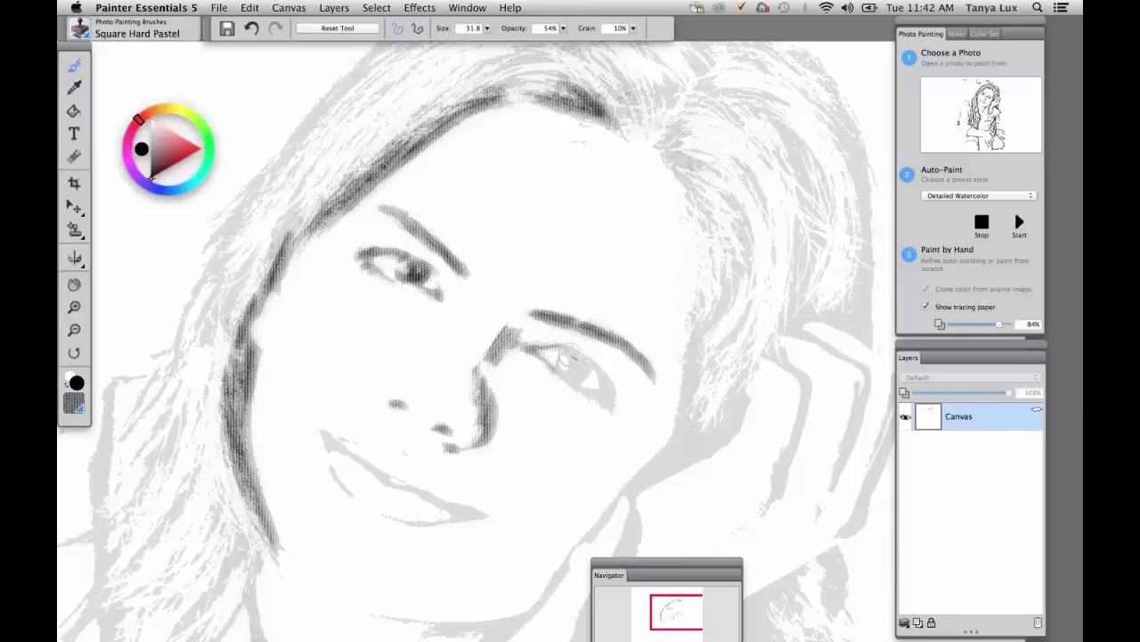
pyautogui.moveTo(567, 353)
pyautogui.mouseDown()
pyautogui.moveTo(581, 371)
pyautogui.moveTo(558, 371)
pyautogui.moveTo(573, 385)
pyautogui.moveTo(603, 379)
pyautogui.moveTo(565, 353)
pyautogui.mouseUp()
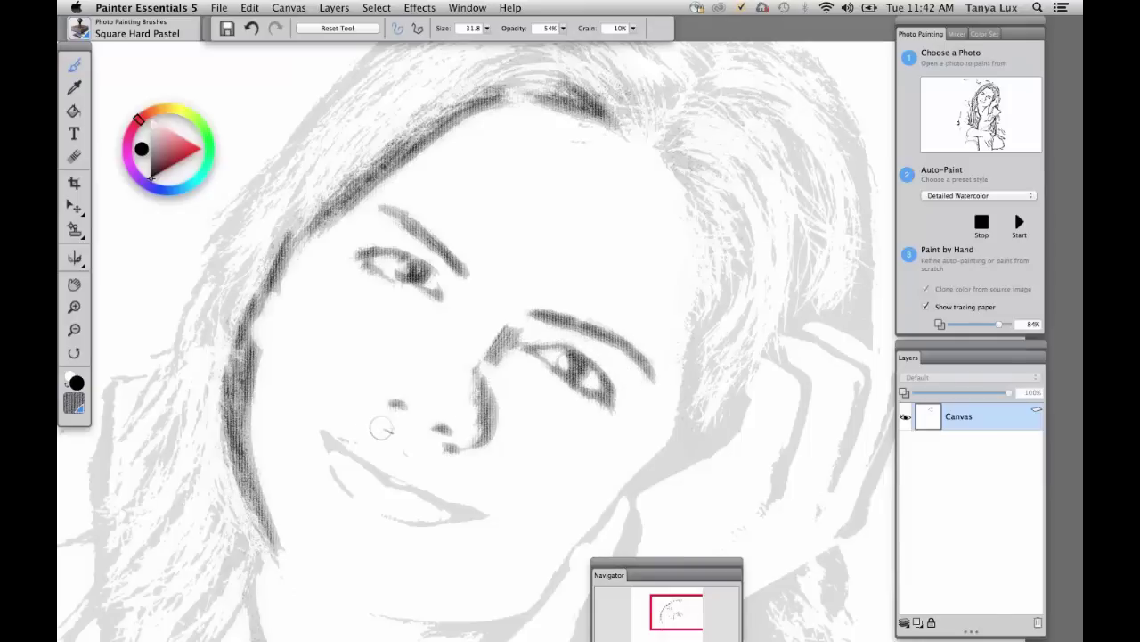
# Paint the lips, the crease at the mouth's corner and the dark hair edge along the cheek nearest the hand
pyautogui.moveTo(335, 445)
pyautogui.mouseDown()
pyautogui.moveTo(434, 493)
pyautogui.moveTo(430, 506)
pyautogui.moveTo(488, 512)
pyautogui.moveTo(439, 525)
pyautogui.moveTo(395, 520)
pyautogui.mouseUp()
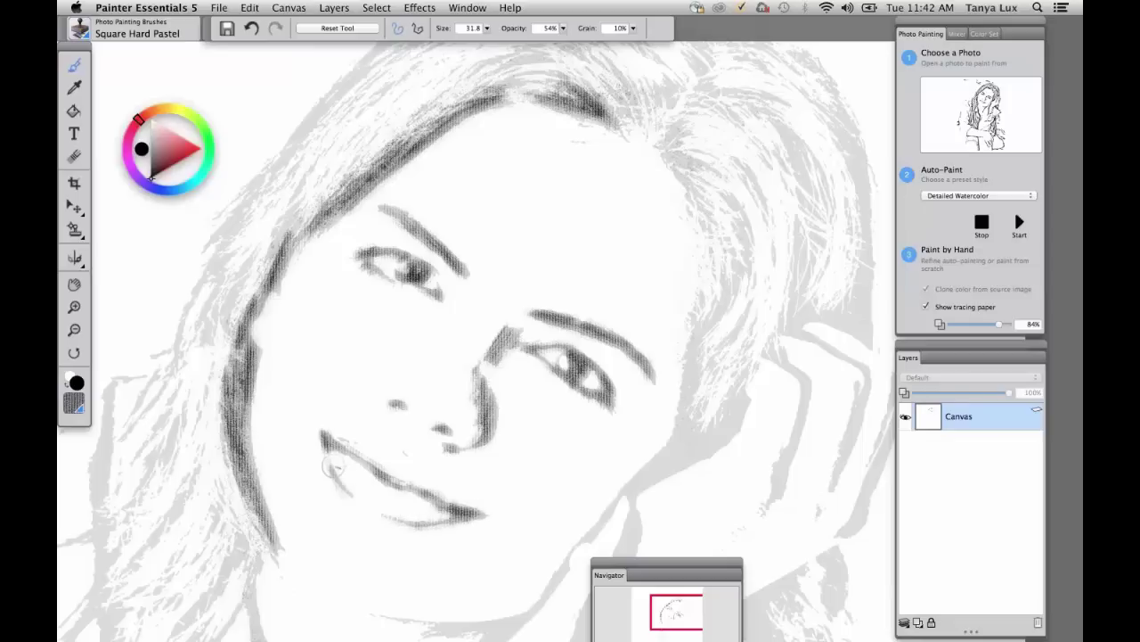
pyautogui.moveTo(334, 466); pyautogui.dragTo(350, 494)
pyautogui.moveTo(714, 328)
pyautogui.mouseDown()
pyautogui.moveTo(686, 369)
pyautogui.moveTo(742, 280)
pyautogui.moveTo(715, 327)
pyautogui.moveTo(723, 267)
pyautogui.moveTo(679, 446)
pyautogui.moveTo(657, 478)
pyautogui.mouseUp()
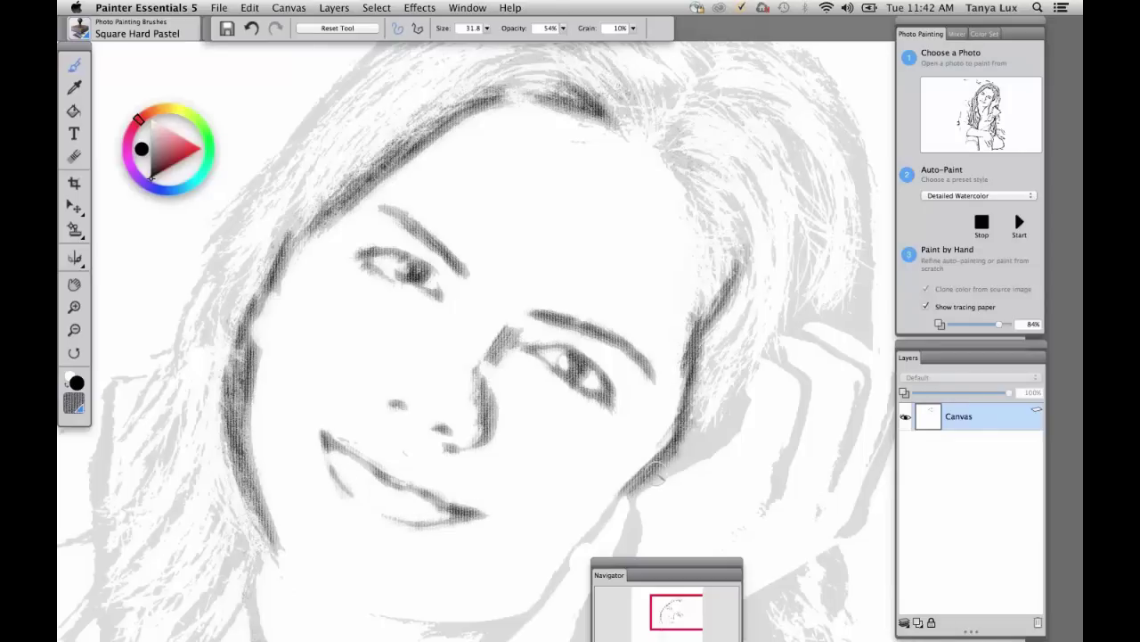
# Enlarge the brush to 64.2 and shade the hair by the temple, the shadow beside the cheek and the finger outlines
pyautogui.moveTo(487, 27); pyautogui.dragTo(500, 39)
pyautogui.moveTo(713, 170)
pyautogui.mouseDown()
pyautogui.moveTo(677, 144)
pyautogui.moveTo(713, 204)
pyautogui.moveTo(711, 250)
pyautogui.moveTo(737, 221)
pyautogui.moveTo(709, 284)
pyautogui.moveTo(751, 209)
pyautogui.moveTo(768, 214)
pyautogui.mouseUp()
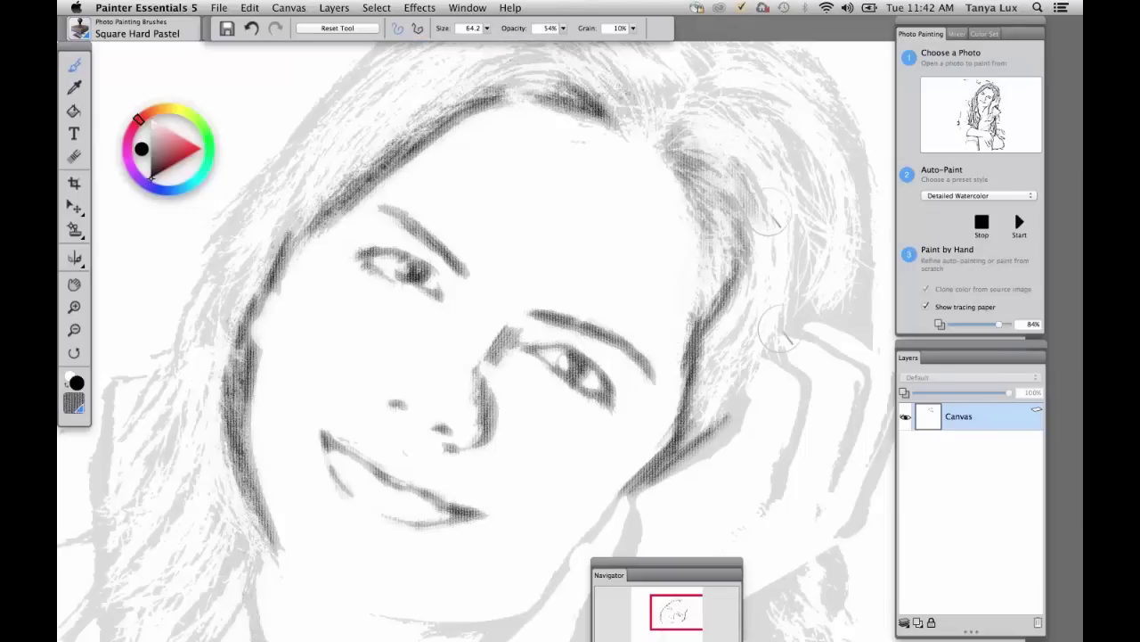
pyautogui.moveTo(749, 392); pyautogui.dragTo(663, 481)
pyautogui.moveTo(811, 446)
pyautogui.mouseDown()
pyautogui.moveTo(806, 357)
pyautogui.moveTo(807, 426)
pyautogui.moveTo(773, 495)
pyautogui.mouseUp()
pyautogui.moveTo(795, 315)
pyautogui.mouseDown()
pyautogui.moveTo(862, 378)
pyautogui.moveTo(843, 467)
pyautogui.moveTo(853, 431)
pyautogui.moveTo(800, 477)
pyautogui.mouseUp()
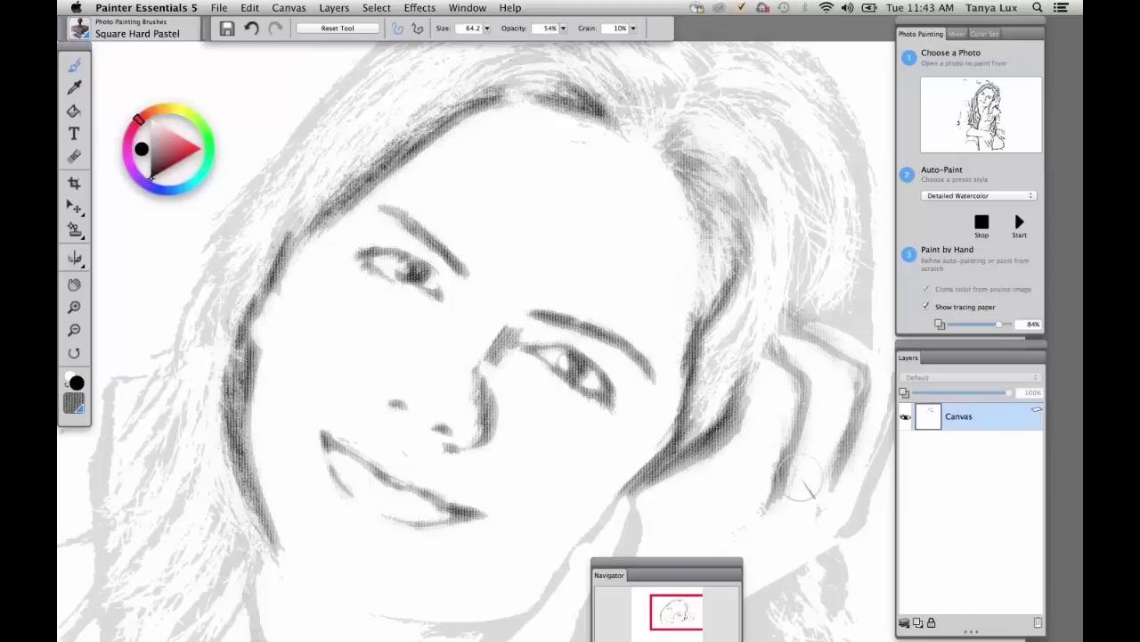
# Toggle the tracing paper to compare the strokes, and shade the long hair on the side of the face away from the hand
pyautogui.press('super+t')
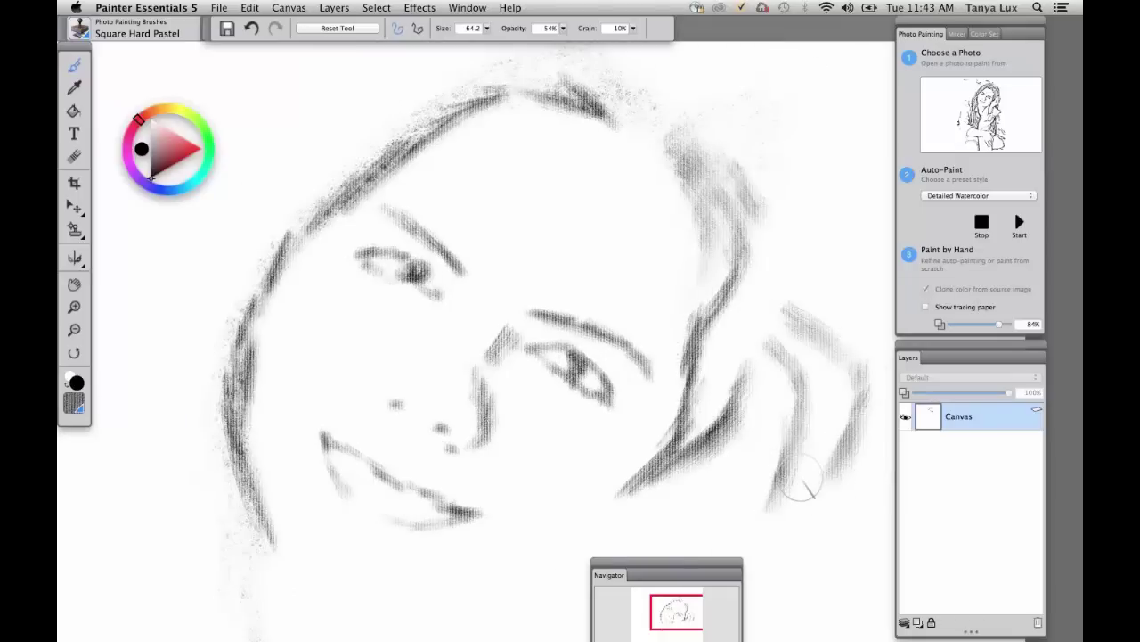
pyautogui.click(927, 307)
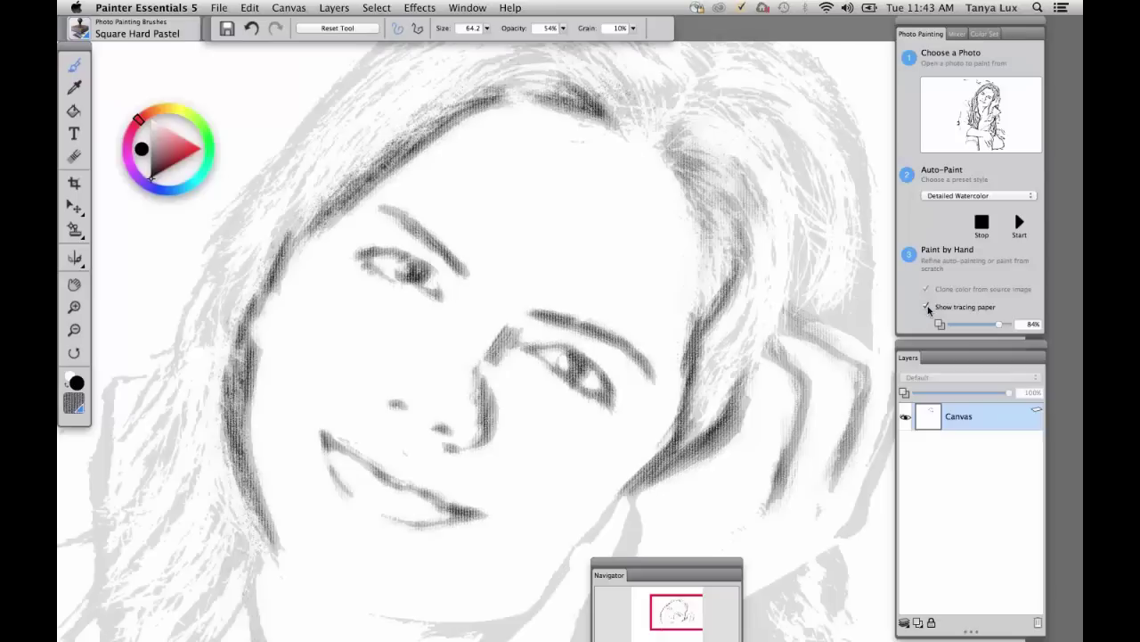
pyautogui.click(927, 307)
pyautogui.press('super+t')
pyautogui.press('super+t')
pyautogui.moveTo(300, 200)
pyautogui.mouseDown()
pyautogui.moveTo(183, 350)
pyautogui.moveTo(206, 260)
pyautogui.moveTo(234, 259)
pyautogui.moveTo(384, 116)
pyautogui.moveTo(379, 105)
pyautogui.moveTo(175, 332)
pyautogui.moveTo(130, 486)
pyautogui.moveTo(183, 396)
pyautogui.moveTo(87, 450)
pyautogui.moveTo(139, 530)
pyautogui.moveTo(183, 477)
pyautogui.moveTo(130, 574)
pyautogui.moveTo(125, 615)
pyautogui.moveTo(172, 610)
pyautogui.moveTo(201, 540)
pyautogui.moveTo(234, 532)
pyautogui.moveTo(268, 588)
pyautogui.mouseUp()
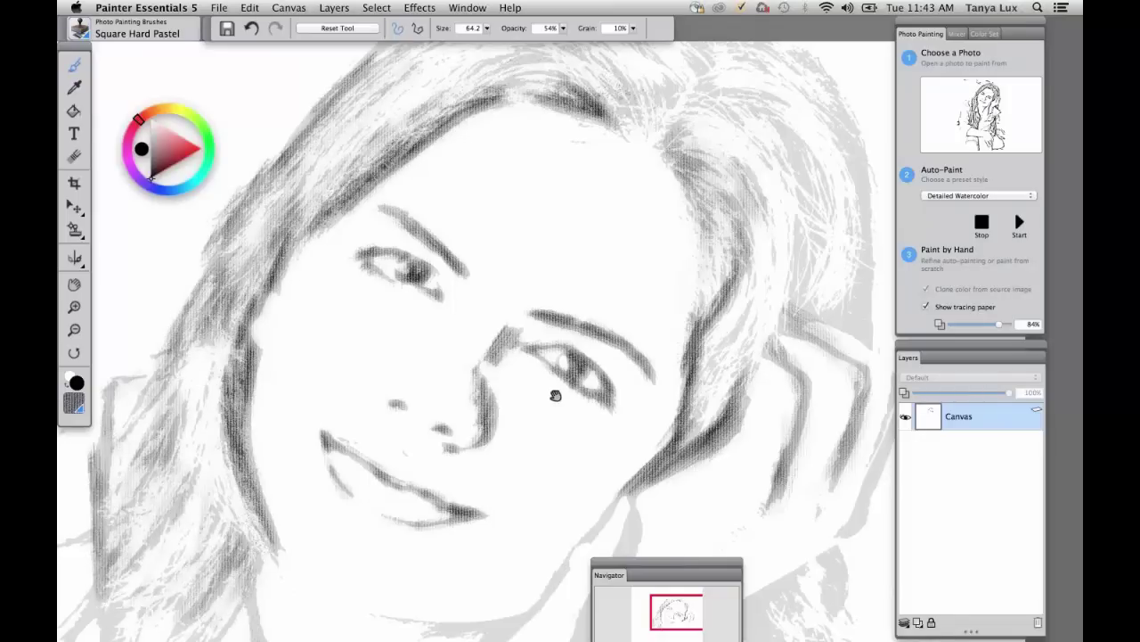
# Reduce the brush to 30.1 and paint the jawline, the shadow under the chin and the upper neck edge
pyautogui.moveTo(565, 172); pyautogui.dragTo(565, 145)
pyautogui.moveTo(627, 472); pyautogui.dragTo(636, 244)
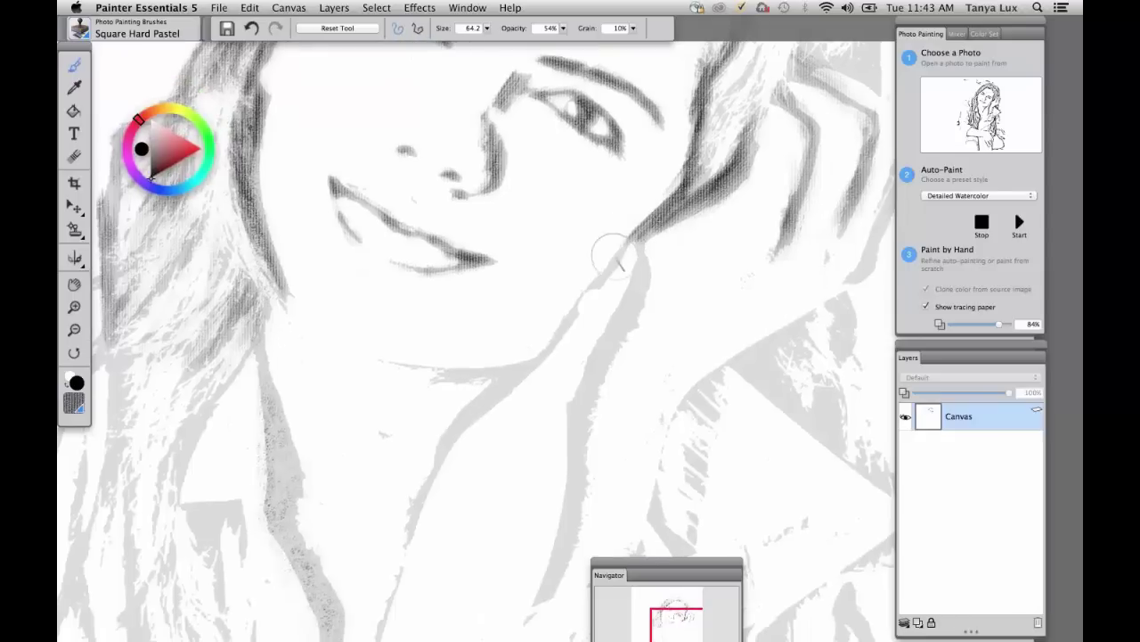
pyautogui.moveTo(487, 28); pyautogui.dragTo(470, 40)
pyautogui.moveTo(629, 265)
pyautogui.mouseDown()
pyautogui.moveTo(593, 278)
pyautogui.moveTo(532, 361)
pyautogui.moveTo(445, 434)
pyautogui.mouseUp()
pyautogui.moveTo(493, 386); pyautogui.dragTo(444, 436)
pyautogui.moveTo(434, 374); pyautogui.dragTo(519, 366)
pyautogui.moveTo(472, 417); pyautogui.dragTo(419, 496)
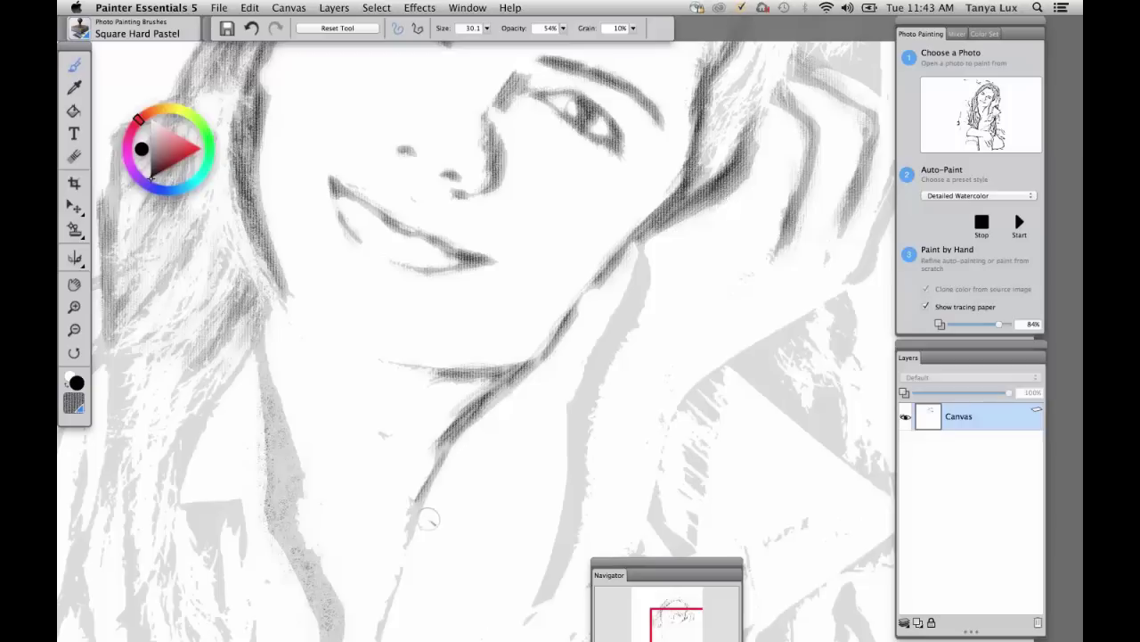
# Extend the neck line downward and paint the shirt collar edges and the hair contour beside the collar
pyautogui.moveTo(439, 454); pyautogui.dragTo(401, 560)
pyautogui.moveTo(267, 326)
pyautogui.mouseDown()
pyautogui.moveTo(258, 419)
pyautogui.moveTo(254, 383)
pyautogui.moveTo(278, 443)
pyautogui.moveTo(267, 521)
pyautogui.moveTo(283, 468)
pyautogui.moveTo(331, 634)
pyautogui.mouseUp()
pyautogui.moveTo(245, 369); pyautogui.dragTo(171, 455)
pyautogui.moveTo(211, 415)
pyautogui.mouseDown()
pyautogui.moveTo(210, 571)
pyautogui.moveTo(223, 498)
pyautogui.moveTo(234, 509)
pyautogui.moveTo(199, 531)
pyautogui.moveTo(214, 613)
pyautogui.moveTo(224, 607)
pyautogui.moveTo(200, 526)
pyautogui.mouseUp()
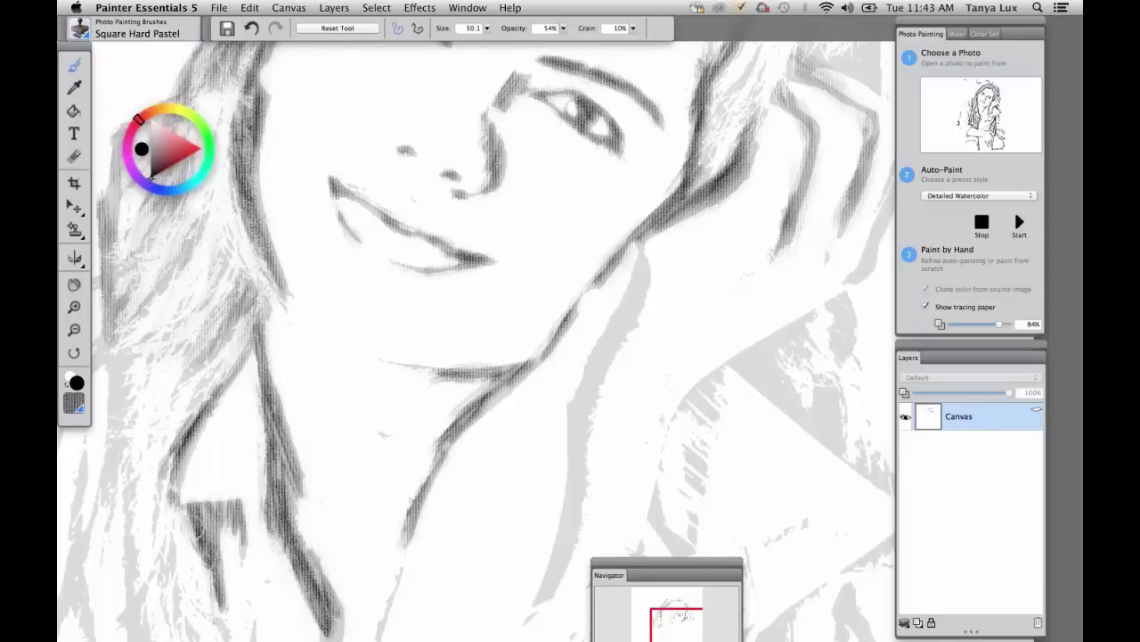
# Paint the dark outline of the wrist and forearm supporting the head
pyautogui.click(467, 8)
pyautogui.press('super+minus')
pyautogui.press('super+minus')
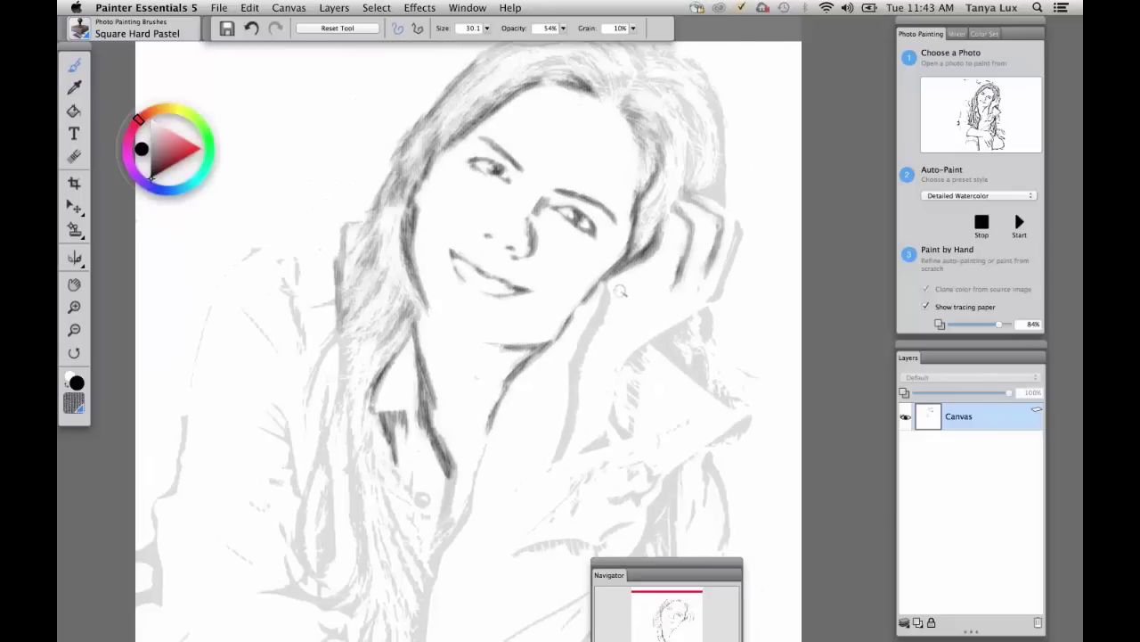
pyautogui.moveTo(599, 319)
pyautogui.mouseDown()
pyautogui.moveTo(561, 459)
pyautogui.moveTo(569, 411)
pyautogui.mouseUp()
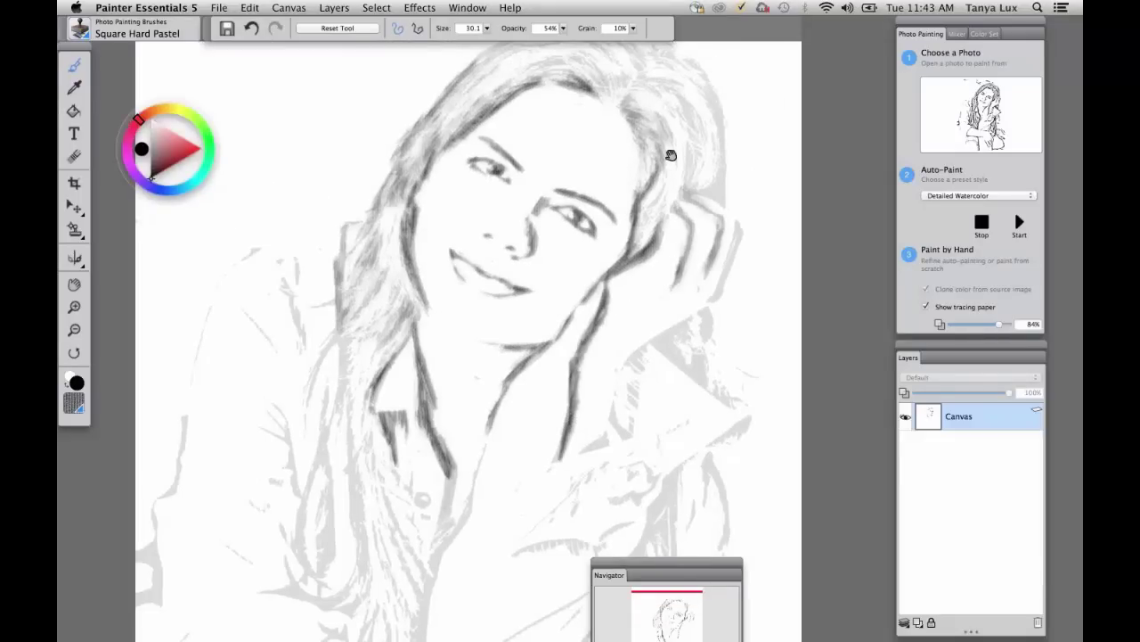
# Add strands to the crown and the long hair falling over the shoulder, and extend the edge of the shirt opening
pyautogui.moveTo(645, 127)
pyautogui.mouseDown()
pyautogui.moveTo(621, 172)
pyautogui.moveTo(585, 75)
pyautogui.moveTo(617, 78)
pyautogui.mouseUp()
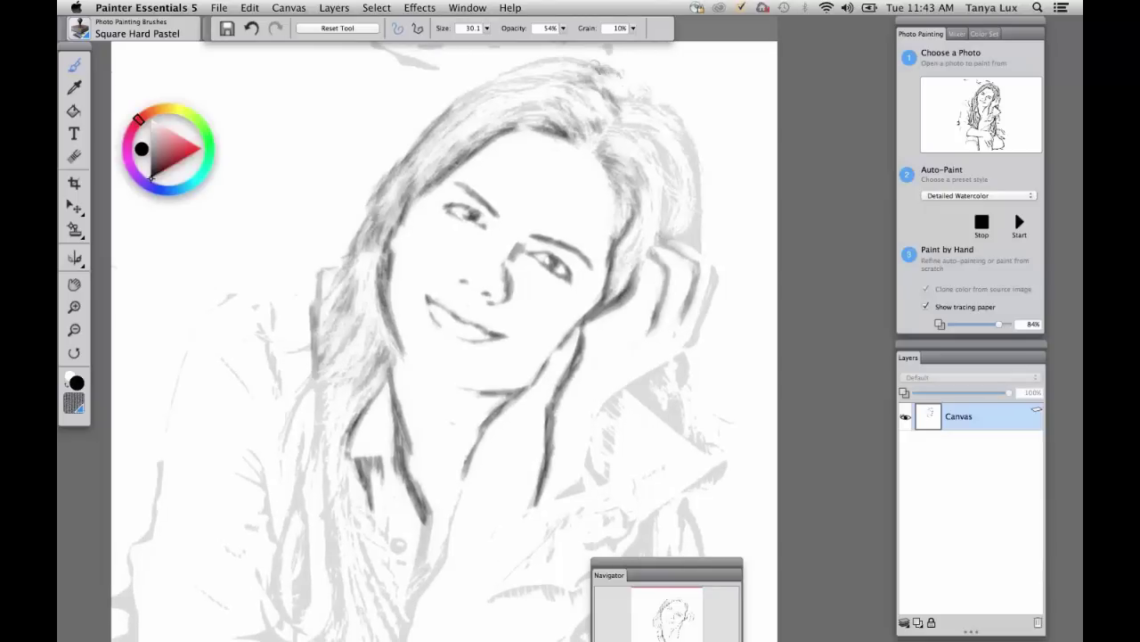
pyautogui.moveTo(468, 116); pyautogui.dragTo(535, 111)
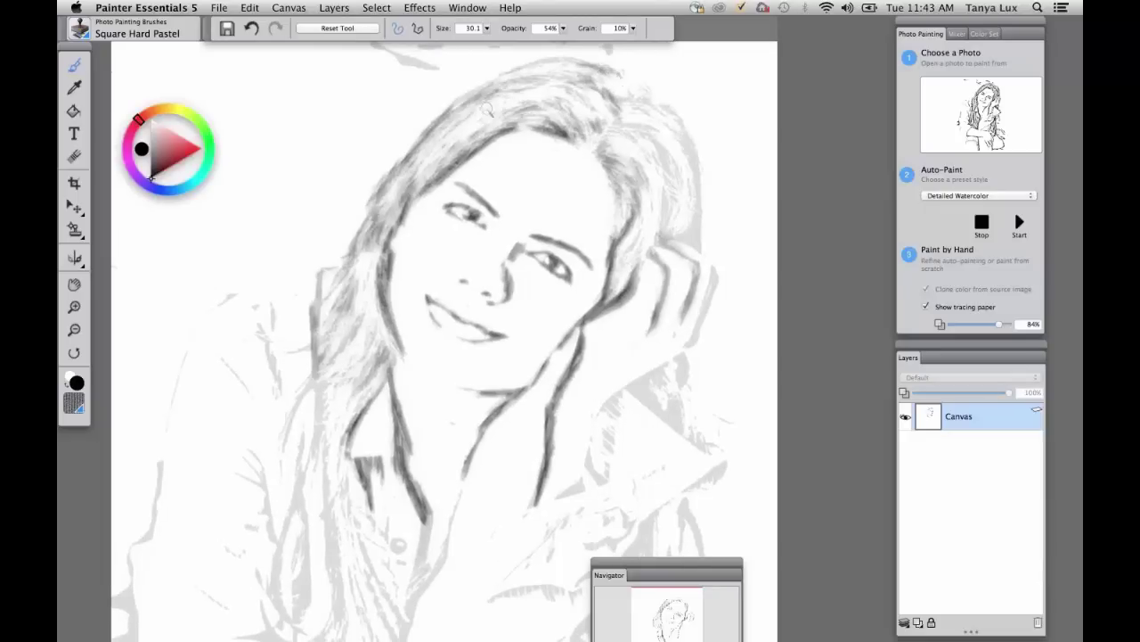
pyautogui.moveTo(317, 373)
pyautogui.mouseDown()
pyautogui.moveTo(285, 443)
pyautogui.moveTo(299, 420)
pyautogui.mouseUp()
pyautogui.moveTo(356, 386)
pyautogui.mouseDown()
pyautogui.moveTo(336, 435)
pyautogui.moveTo(323, 574)
pyautogui.moveTo(353, 453)
pyautogui.mouseUp()
pyautogui.moveTo(362, 506); pyautogui.dragTo(383, 539)
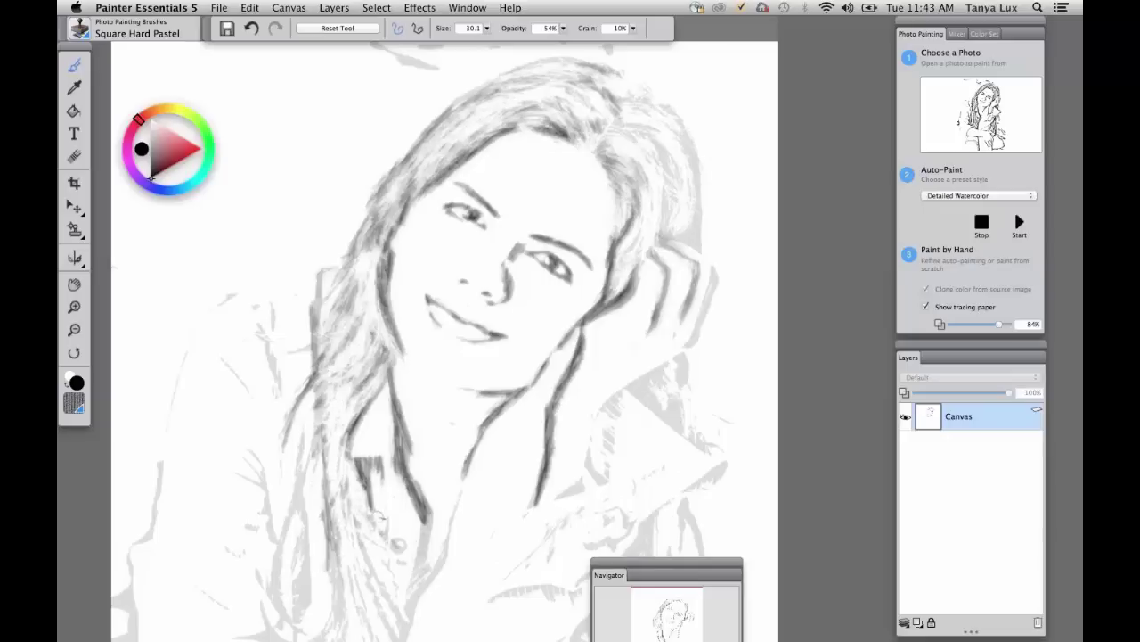
pyautogui.moveTo(423, 572); pyautogui.dragTo(433, 561)
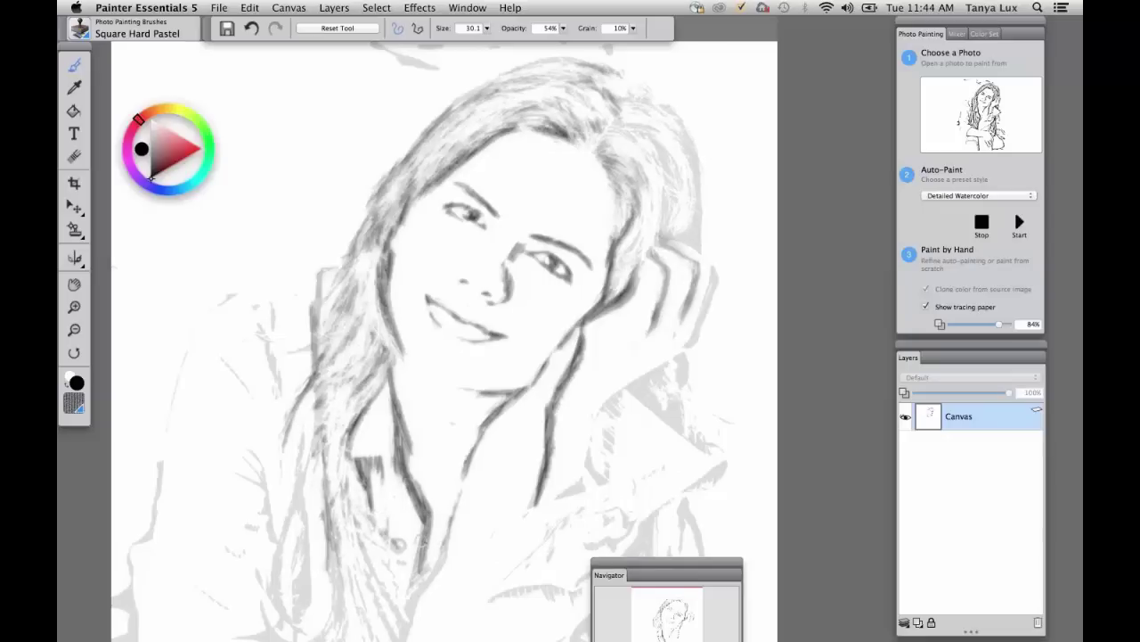
# Hide the tracing paper and paint loose strands from the crown down the hair toward the raised hand
pyautogui.press('super+t')
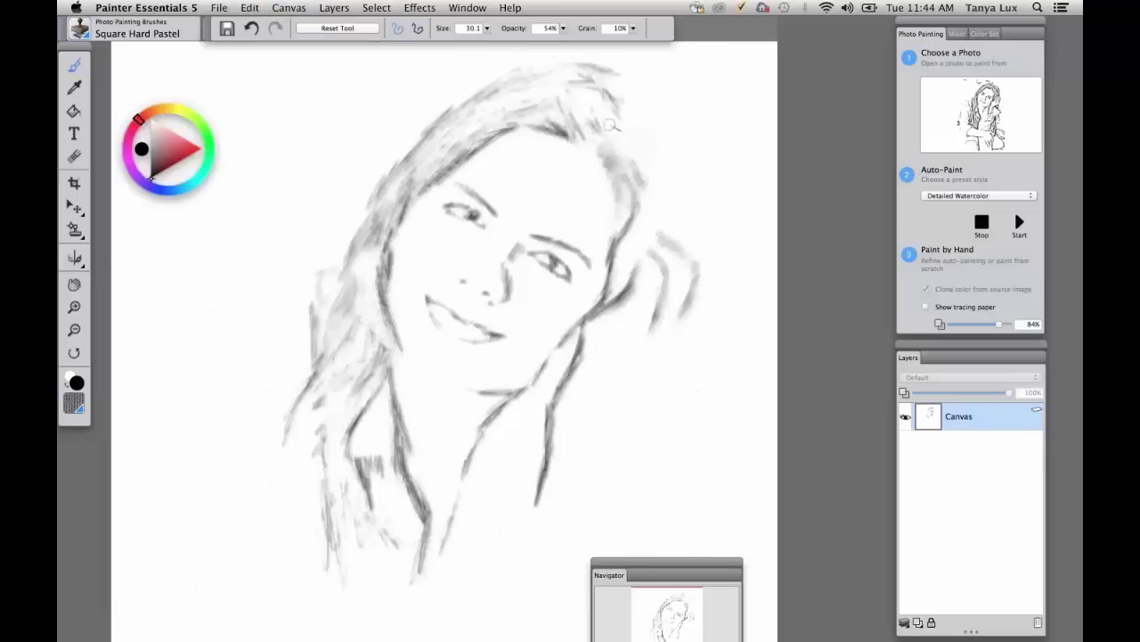
pyautogui.moveTo(641, 98)
pyautogui.mouseDown()
pyautogui.moveTo(660, 124)
pyautogui.moveTo(629, 100)
pyautogui.mouseUp()
pyautogui.moveTo(657, 142); pyautogui.dragTo(649, 243)
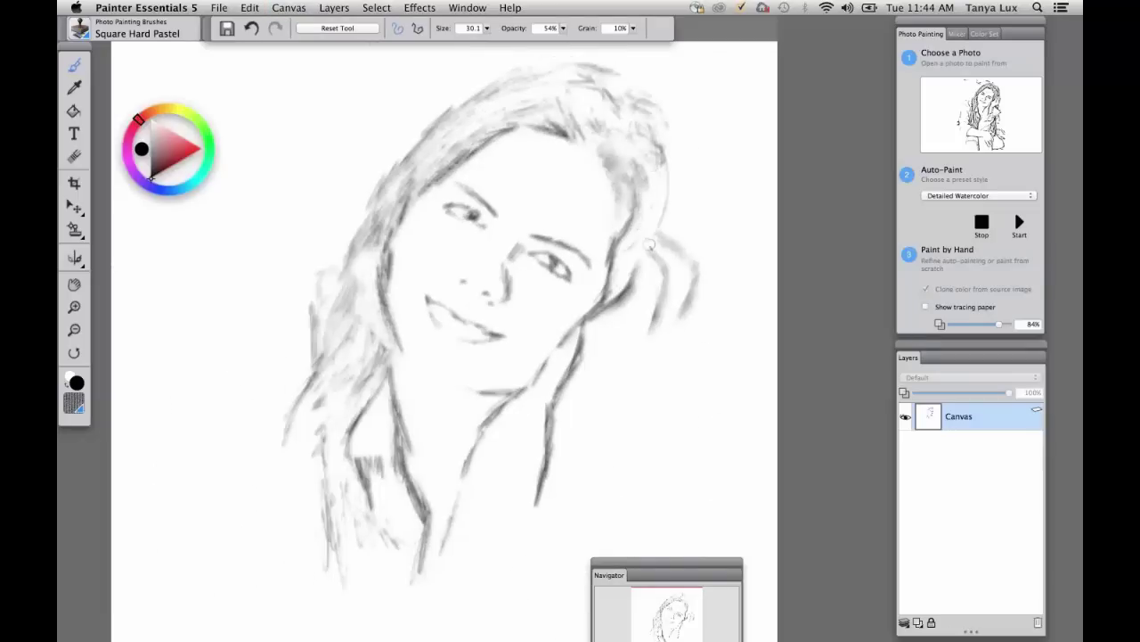
pyautogui.moveTo(673, 167); pyautogui.dragTo(653, 245)
pyautogui.moveTo(666, 147); pyautogui.dragTo(665, 218)
pyautogui.moveTo(634, 232); pyautogui.dragTo(617, 262)
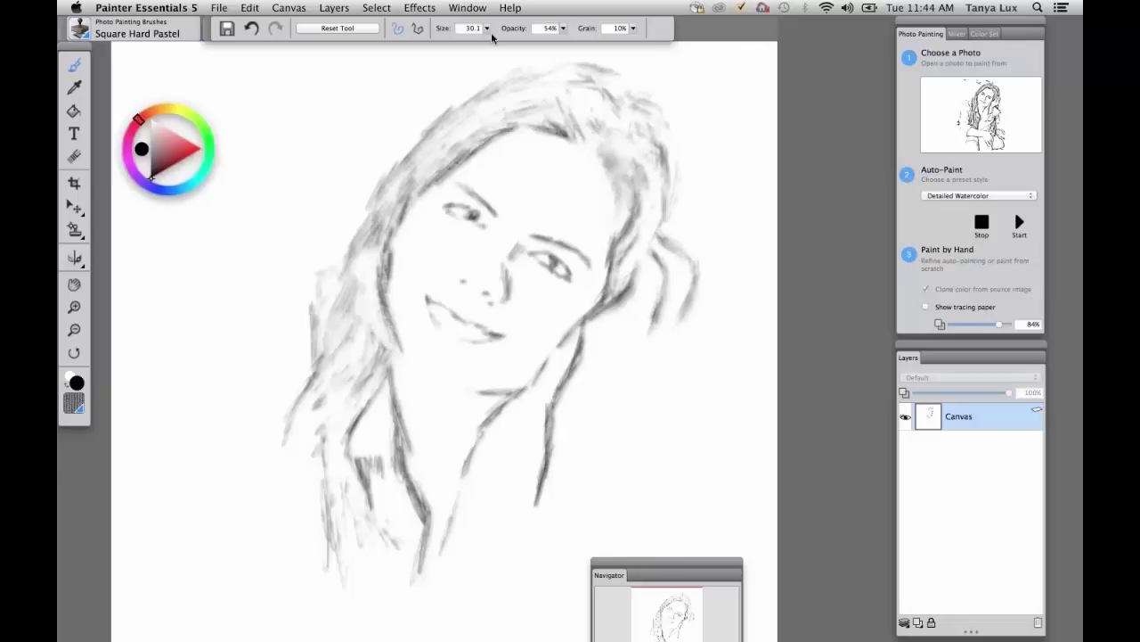
# Set the brush size to 49.0, show the tracing paper, and paint the outer hand edge, sleeve folds and lower shirt opening
pyautogui.moveTo(490, 33); pyautogui.dragTo(495, 37)
pyautogui.press('super+t')
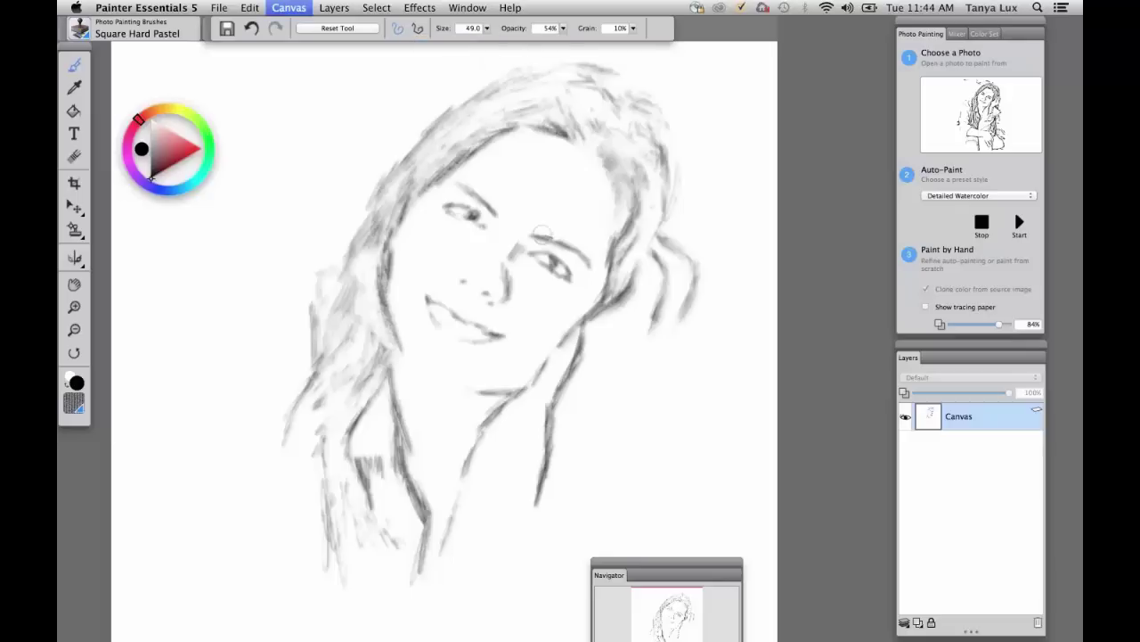
pyautogui.press('super+t')
pyautogui.moveTo(720, 297)
pyautogui.mouseDown()
pyautogui.moveTo(669, 372)
pyautogui.moveTo(606, 411)
pyautogui.moveTo(588, 436)
pyautogui.moveTo(607, 483)
pyautogui.moveTo(554, 496)
pyautogui.moveTo(655, 393)
pyautogui.moveTo(683, 393)
pyautogui.moveTo(677, 416)
pyautogui.moveTo(694, 430)
pyautogui.moveTo(703, 476)
pyautogui.moveTo(605, 552)
pyautogui.moveTo(623, 535)
pyautogui.moveTo(620, 510)
pyautogui.moveTo(579, 510)
pyautogui.mouseUp()
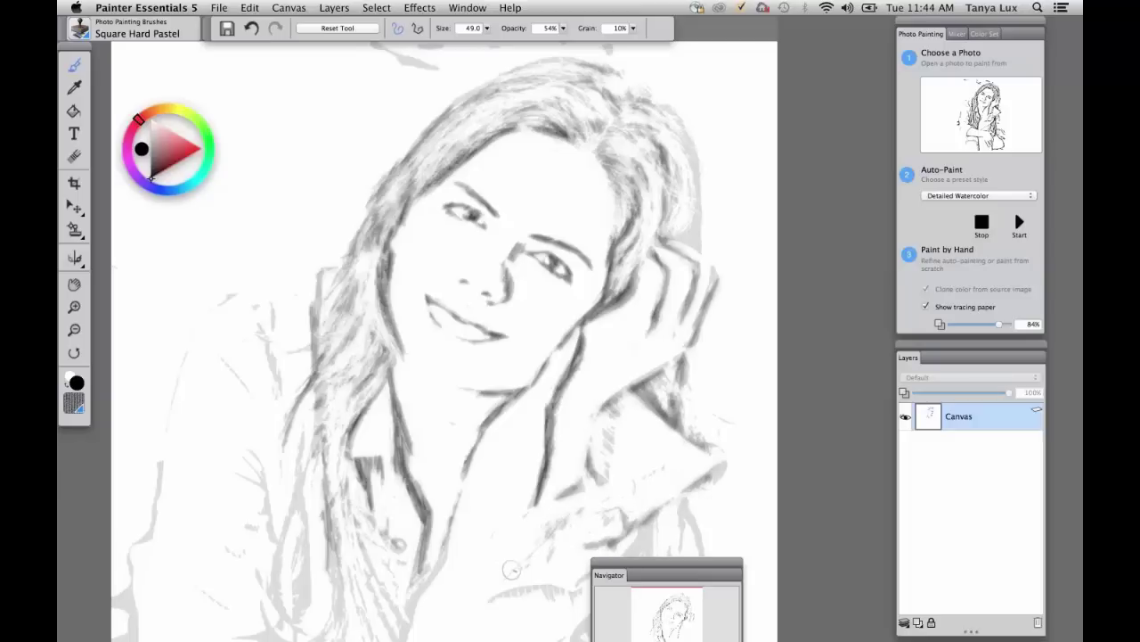
pyautogui.moveTo(506, 595); pyautogui.dragTo(565, 594)
pyautogui.moveTo(411, 604)
pyautogui.mouseDown()
pyautogui.moveTo(438, 567)
pyautogui.moveTo(435, 545)
pyautogui.moveTo(412, 588)
pyautogui.mouseUp()
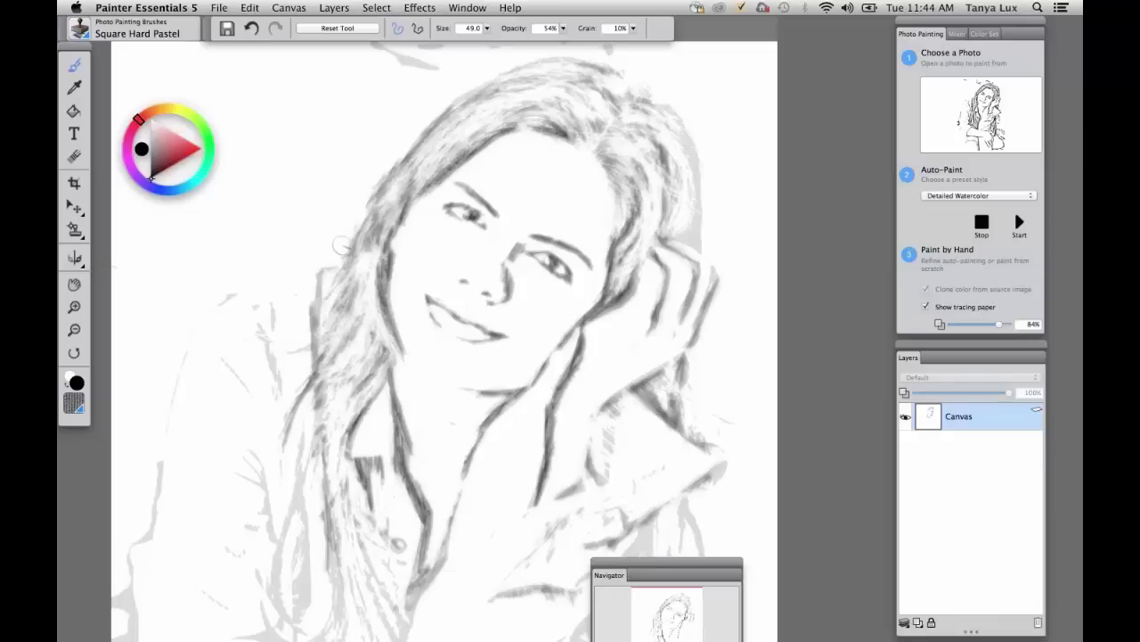
# Hide the tracing paper and add finishing strokes to the outer hair, the back of the hand and the wrist
pyautogui.press('super+t')
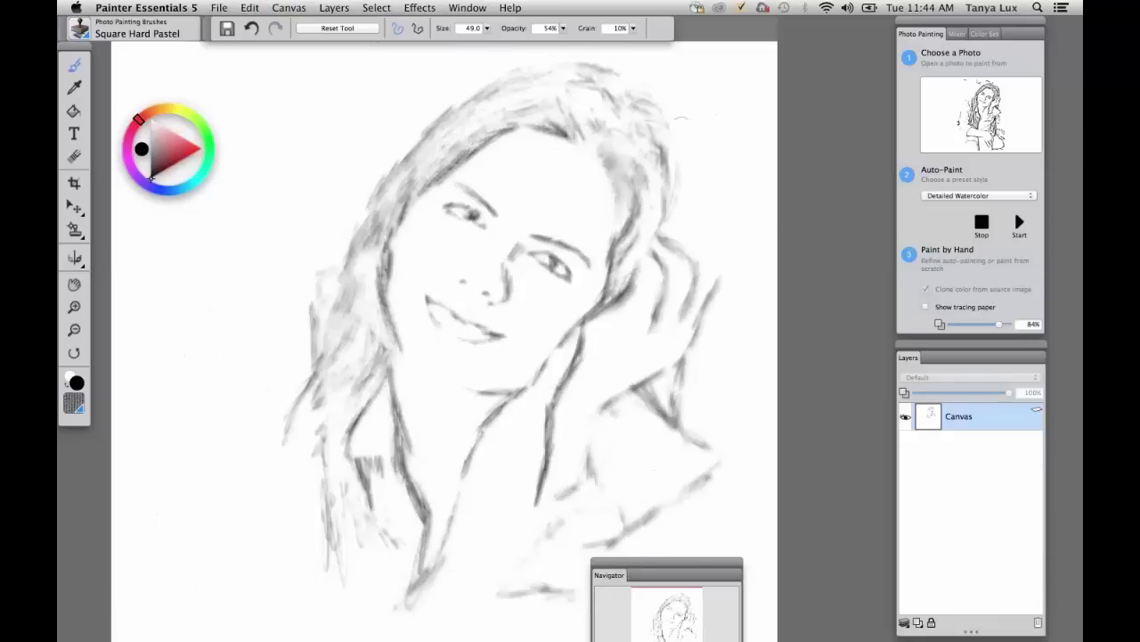
pyautogui.moveTo(650, 110); pyautogui.dragTo(688, 200)
pyautogui.moveTo(668, 159); pyautogui.dragTo(670, 237)
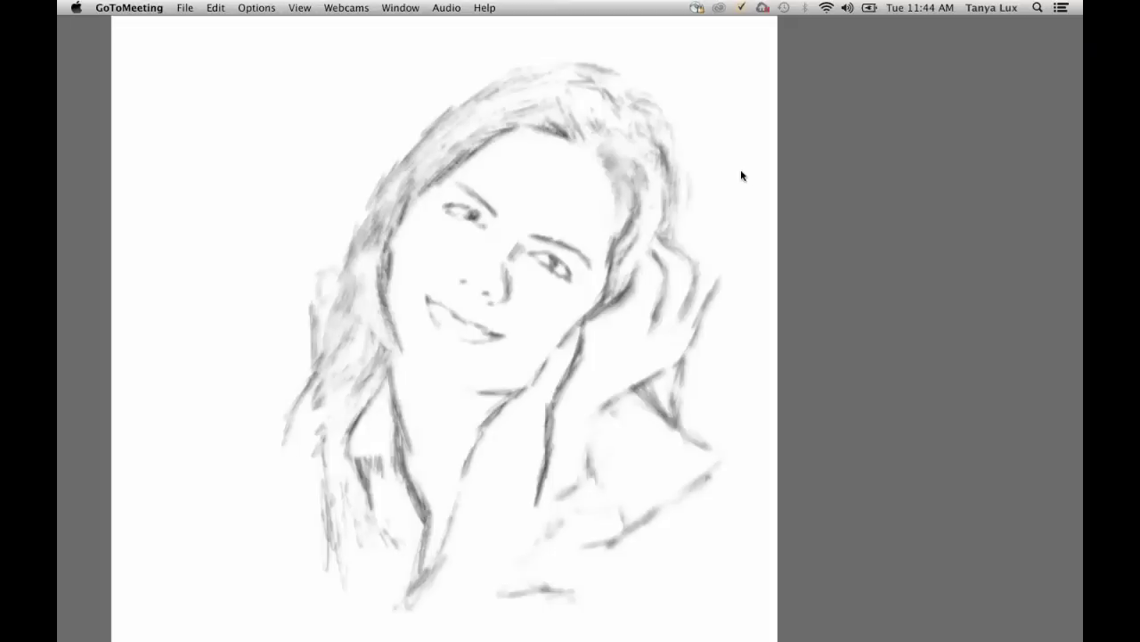
pyautogui.click(741, 169)
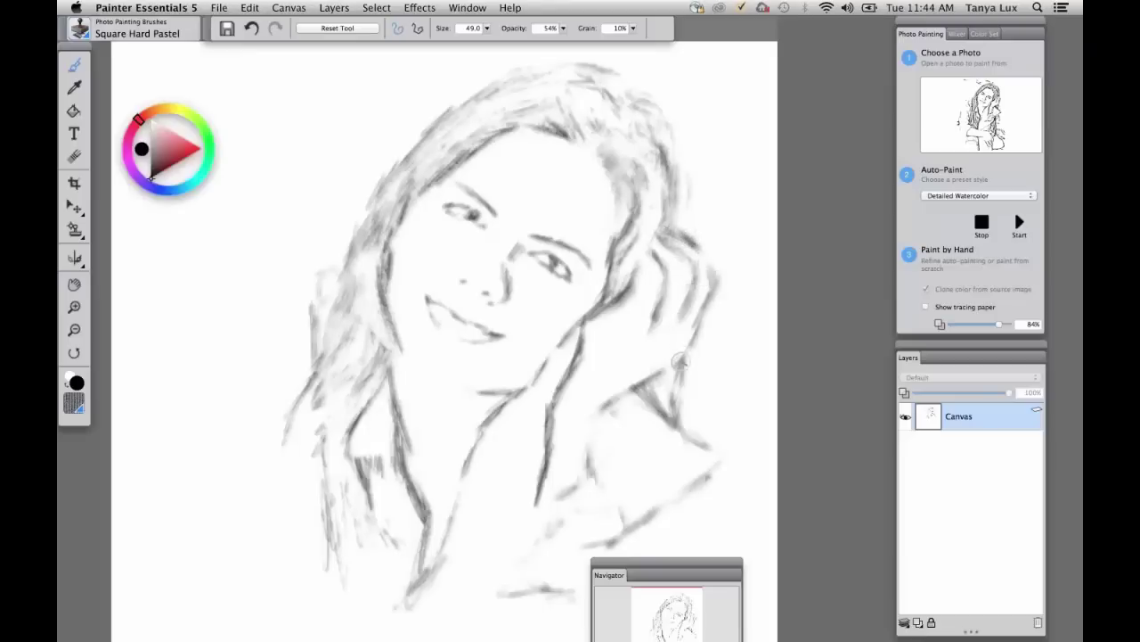
pyautogui.moveTo(682, 361); pyautogui.dragTo(629, 387)
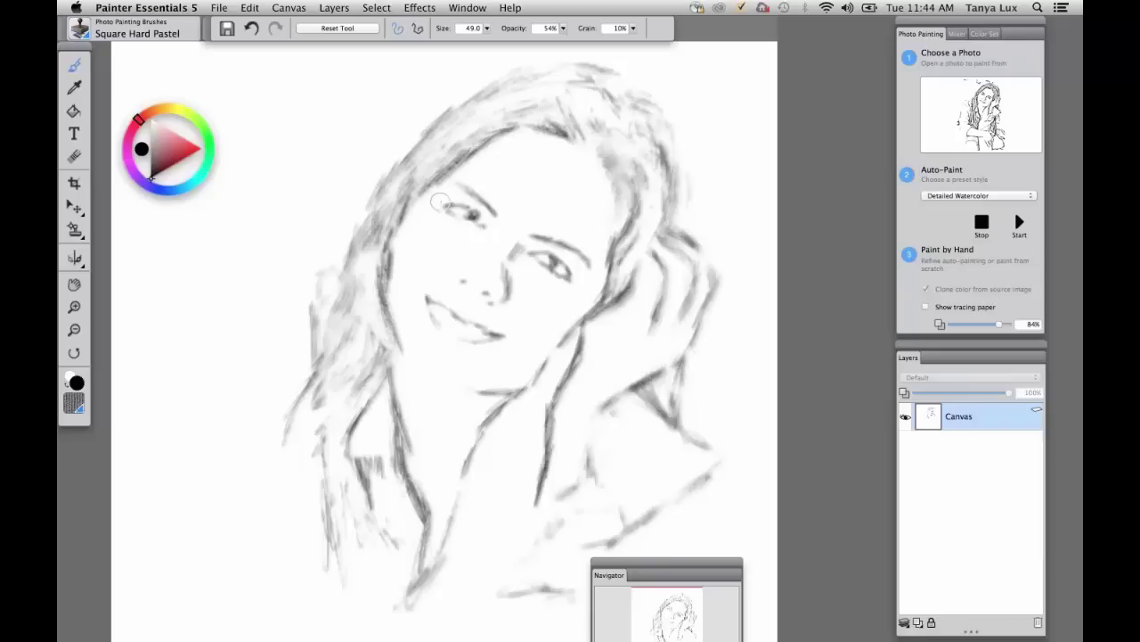
# Clear the canvas and switch to the Splattery Clone Spray photo painting brush
pyautogui.press('super+a')
pyautogui.press('BackSpace')
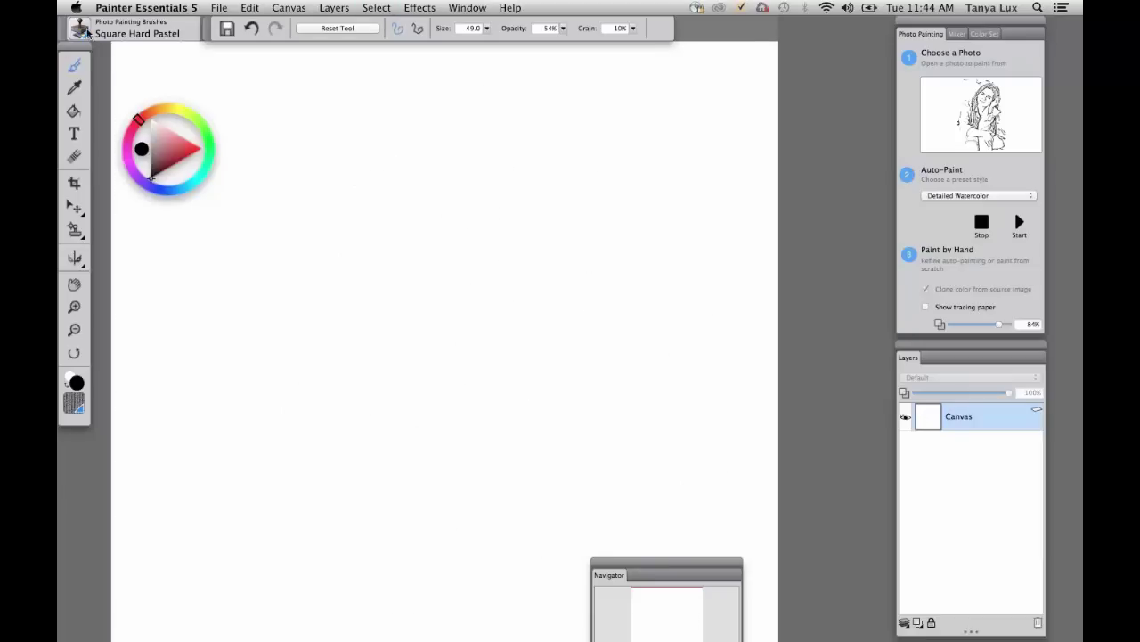
pyautogui.click(82, 31)
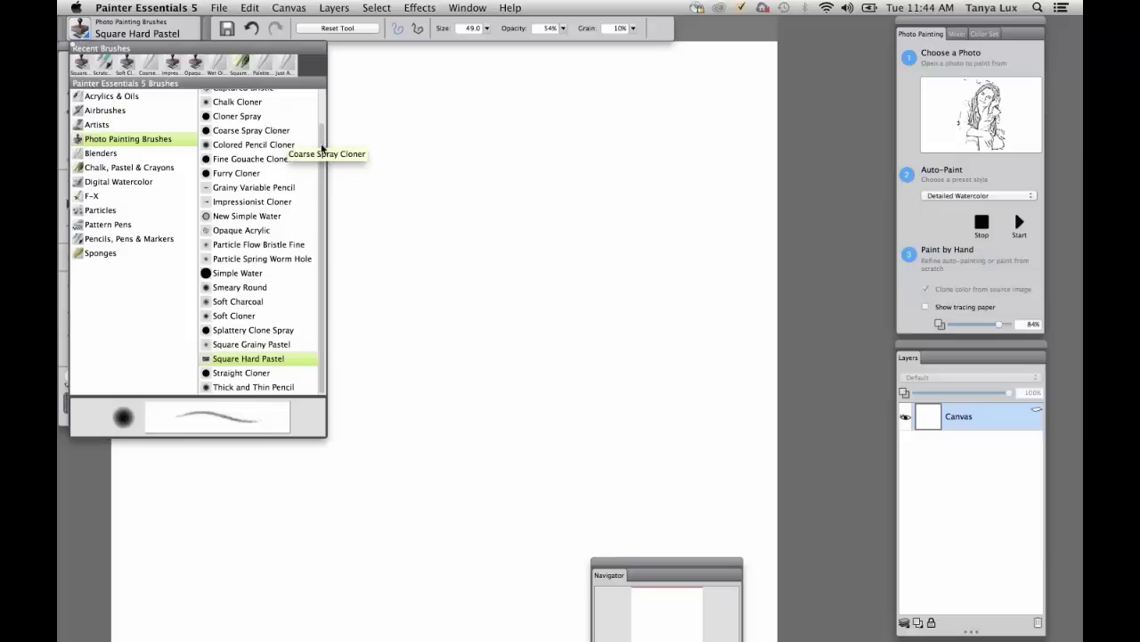
pyautogui.scroll(4, 323, 152)
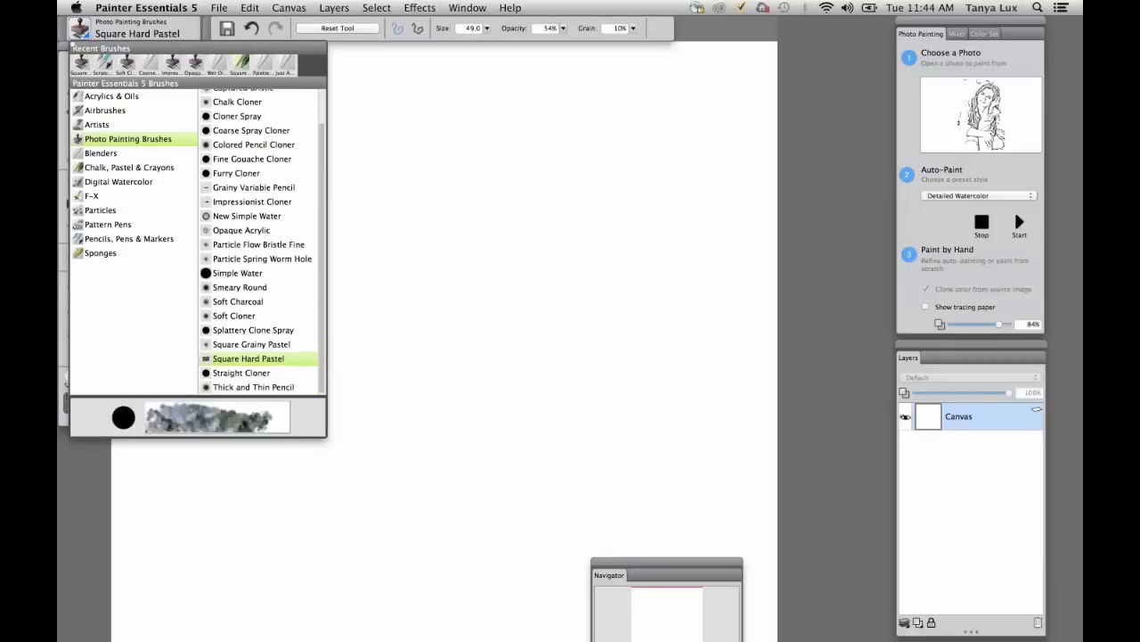
pyautogui.click(258, 336)
# Show the tracing paper, paint the crown, left hairline, left eye and both eyebrows, and hide the tracing paper
pyautogui.click(289, 7)
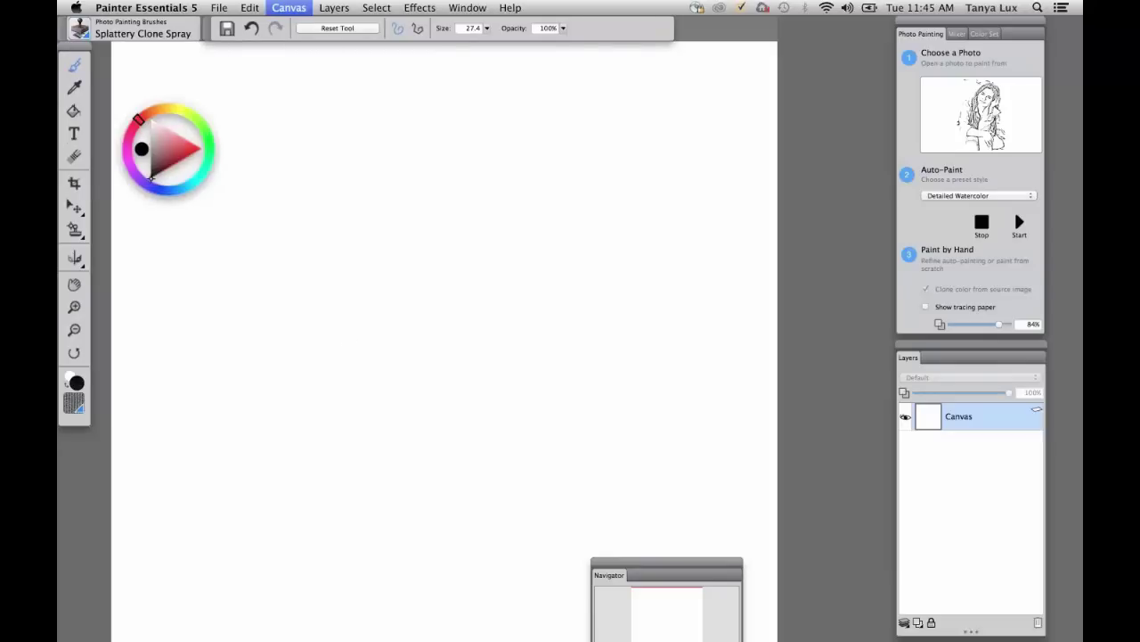
pyautogui.click(350, 319)
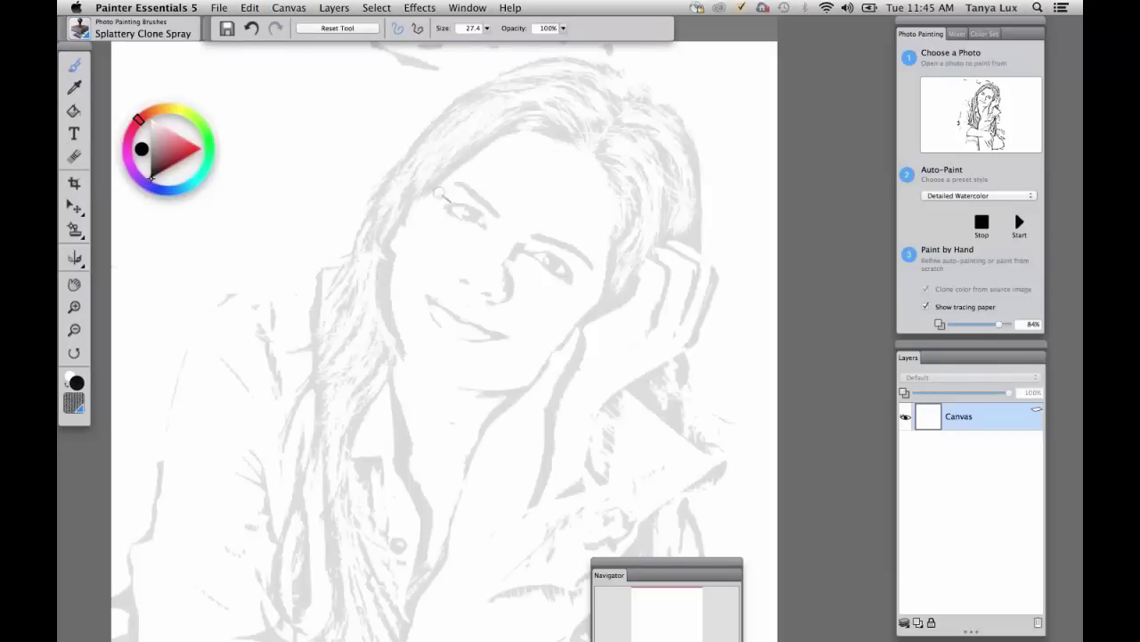
pyautogui.moveTo(515, 136)
pyautogui.mouseDown()
pyautogui.moveTo(424, 185)
pyautogui.moveTo(507, 129)
pyautogui.moveTo(548, 125)
pyautogui.moveTo(579, 147)
pyautogui.moveTo(567, 74)
pyautogui.moveTo(416, 147)
pyautogui.moveTo(377, 200)
pyautogui.moveTo(359, 245)
pyautogui.moveTo(384, 265)
pyautogui.moveTo(391, 321)
pyautogui.mouseUp()
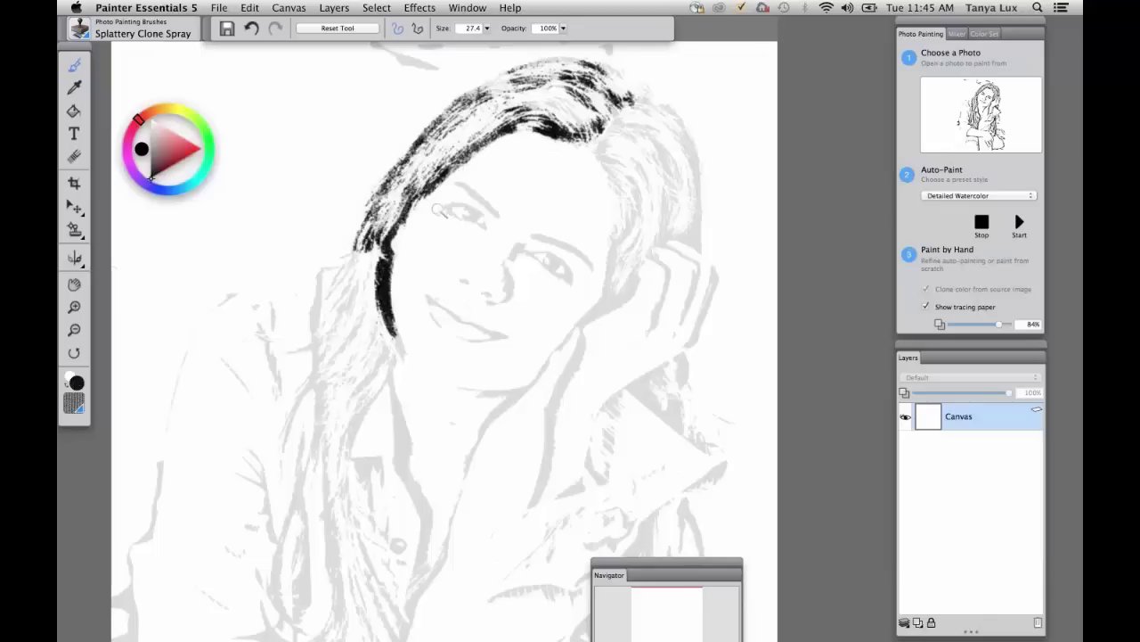
pyautogui.moveTo(439, 210)
pyautogui.mouseDown()
pyautogui.moveTo(504, 216)
pyautogui.moveTo(539, 242)
pyautogui.moveTo(590, 237)
pyautogui.mouseUp()
pyautogui.press('super+t')
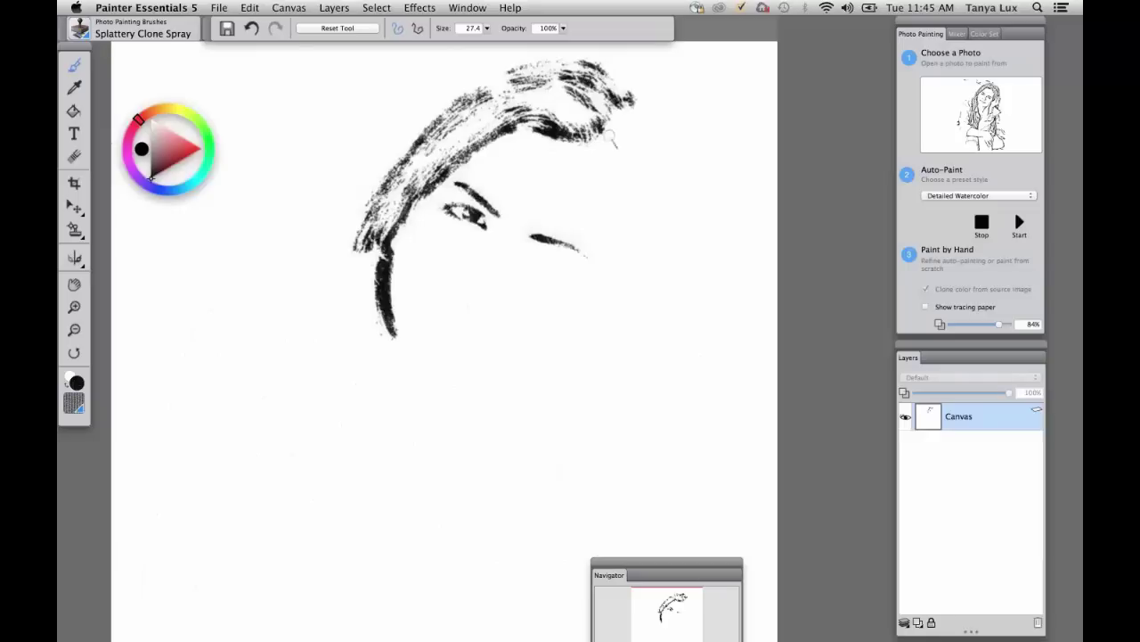
# Paint the hair along the right side of the face, and trace the nose, right eye and mouth
pyautogui.moveTo(613, 138)
pyautogui.mouseDown()
pyautogui.moveTo(621, 183)
pyautogui.moveTo(647, 165)
pyautogui.moveTo(654, 133)
pyautogui.moveTo(661, 150)
pyautogui.moveTo(650, 209)
pyautogui.moveTo(634, 174)
pyautogui.moveTo(619, 291)
pyautogui.moveTo(646, 214)
pyautogui.moveTo(629, 294)
pyautogui.moveTo(676, 196)
pyautogui.moveTo(655, 289)
pyautogui.moveTo(588, 319)
pyautogui.moveTo(624, 312)
pyautogui.moveTo(584, 339)
pyautogui.moveTo(586, 313)
pyautogui.mouseUp()
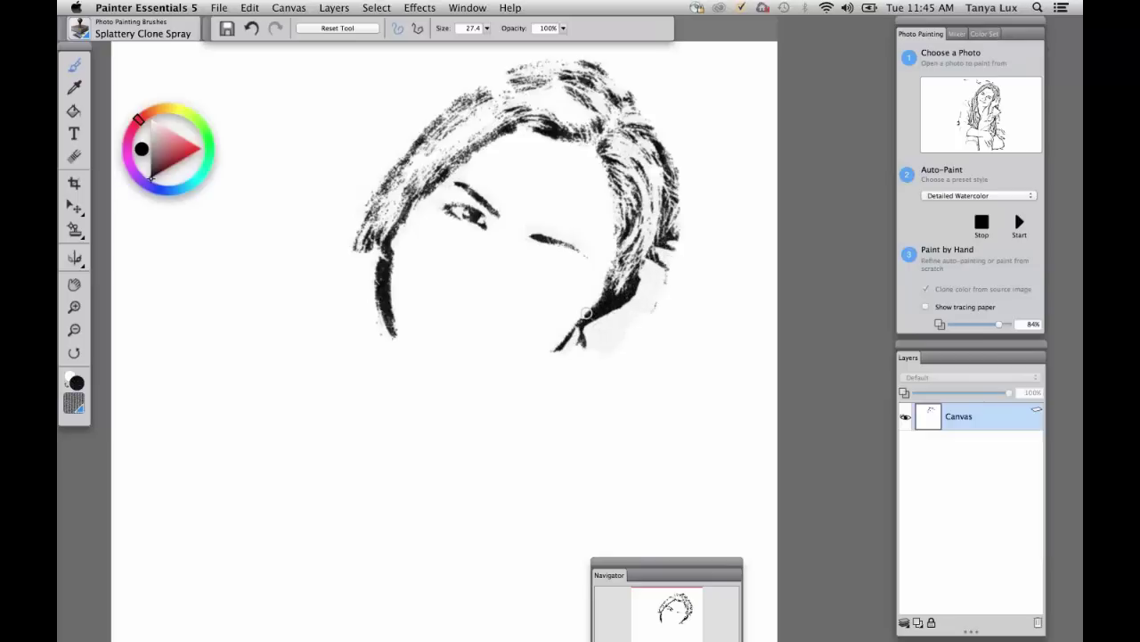
pyautogui.press('super+t')
pyautogui.moveTo(527, 237); pyautogui.dragTo(493, 296)
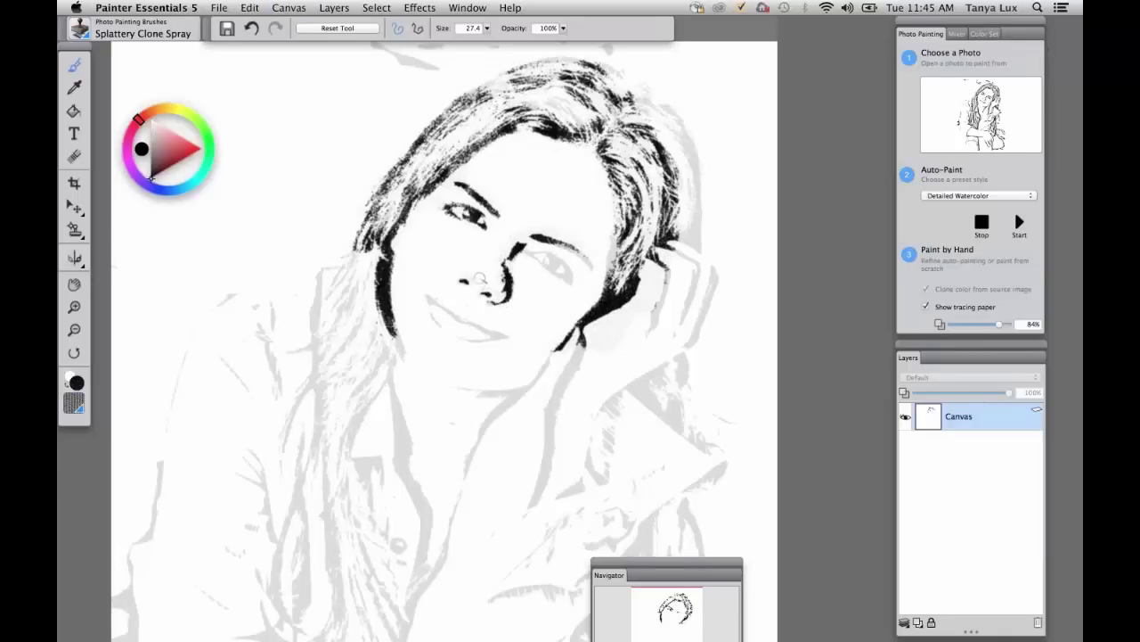
pyautogui.moveTo(545, 257)
pyautogui.mouseDown()
pyautogui.moveTo(563, 281)
pyautogui.moveTo(589, 257)
pyautogui.moveTo(589, 285)
pyautogui.mouseUp()
pyautogui.moveTo(428, 296)
pyautogui.mouseDown()
pyautogui.moveTo(436, 323)
pyautogui.moveTo(483, 336)
pyautogui.moveTo(458, 337)
pyautogui.mouseUp()
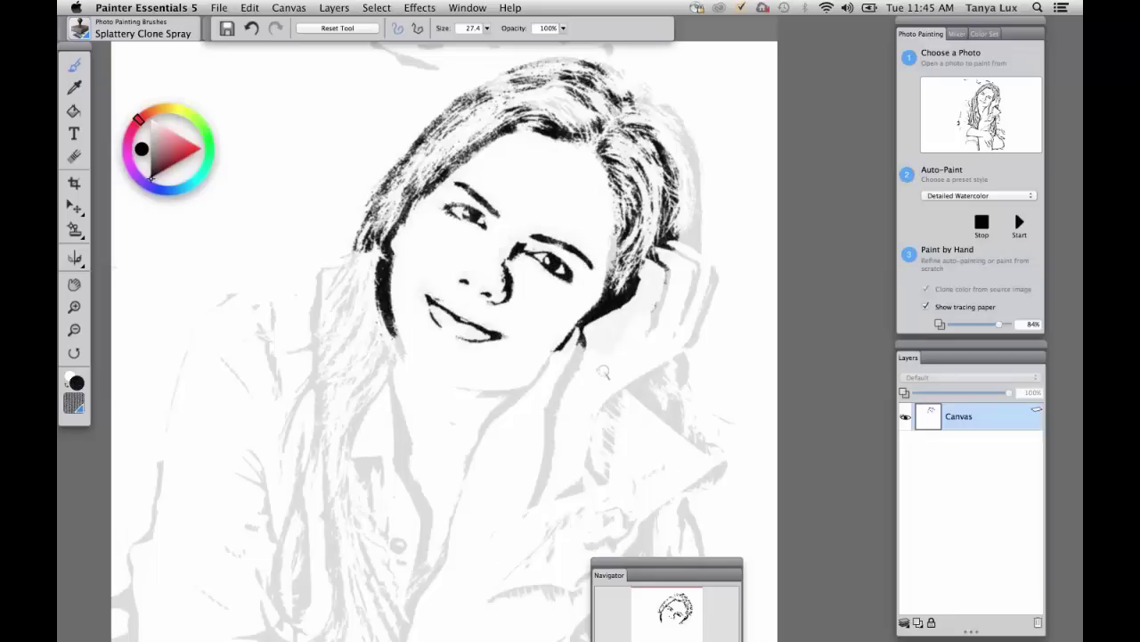
# Paint the forearm edge, finger outlines and outer hair above the raised hand, and hide the tracing paper
pyautogui.moveTo(581, 337); pyautogui.dragTo(535, 504)
pyautogui.moveTo(667, 293); pyautogui.dragTo(647, 336)
pyautogui.moveTo(670, 240)
pyautogui.mouseDown()
pyautogui.moveTo(685, 323)
pyautogui.moveTo(713, 271)
pyautogui.mouseUp()
pyautogui.moveTo(670, 123); pyautogui.dragTo(688, 233)
pyautogui.moveTo(652, 98); pyautogui.dragTo(684, 200)
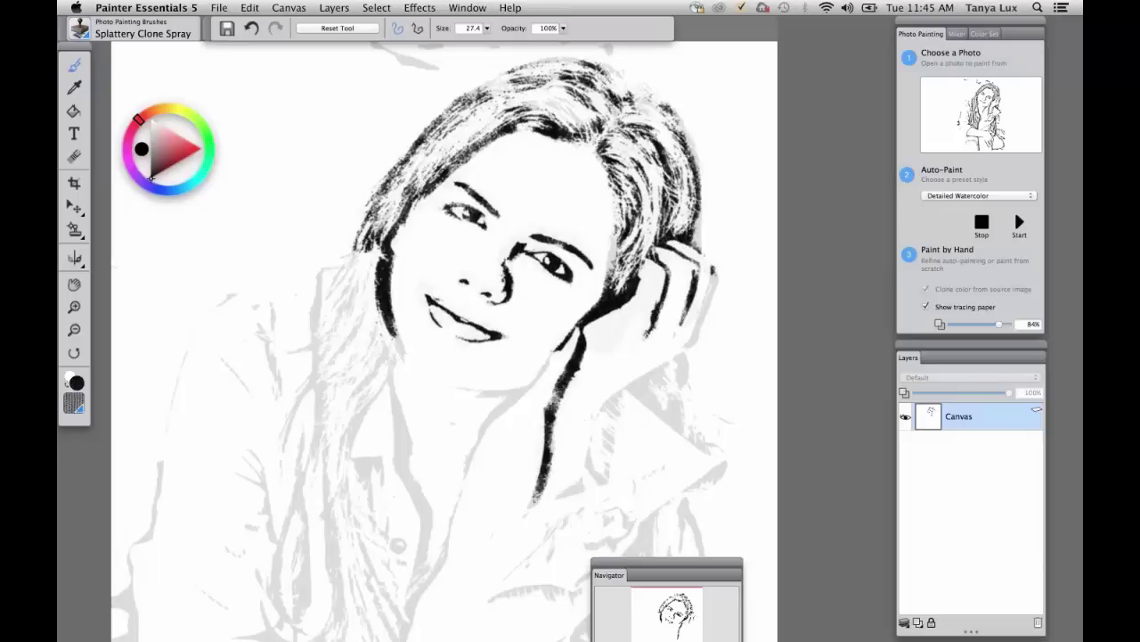
pyautogui.press('super+t')
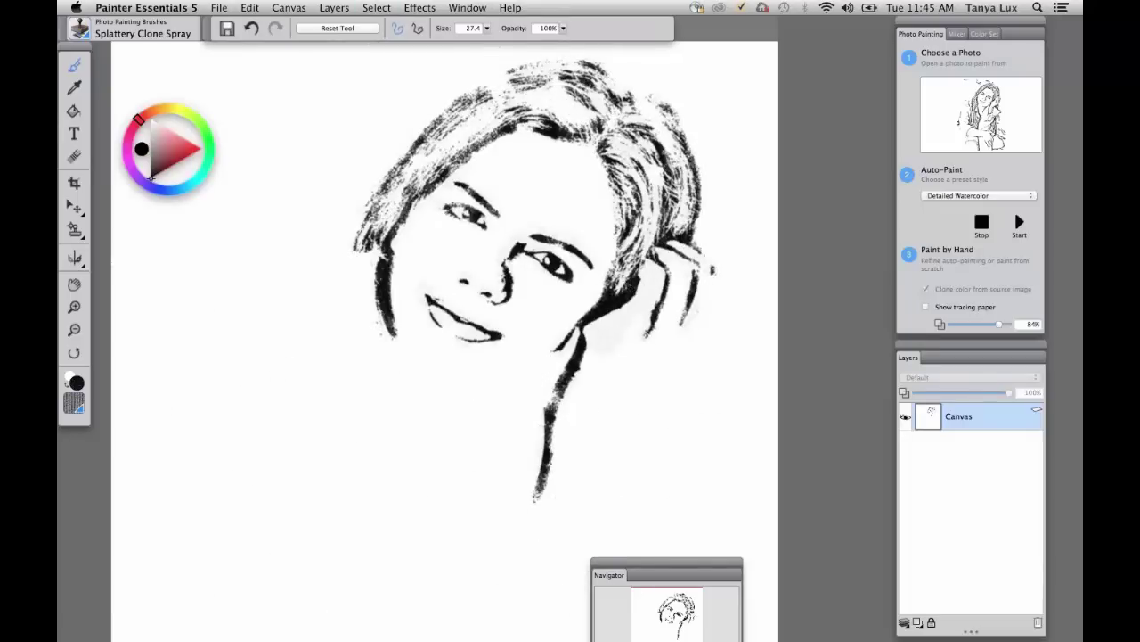
# Clear the canvas and switch to the Camel Oil Cloner photo painting brush
pyautogui.press('BackSpace')
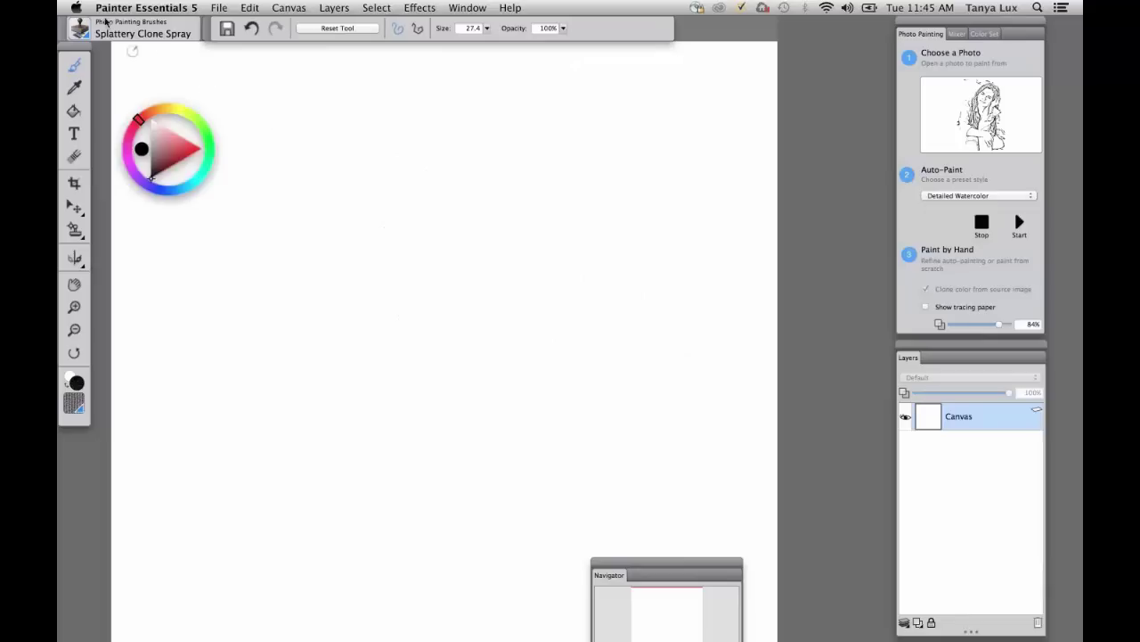
pyautogui.click(133, 28)
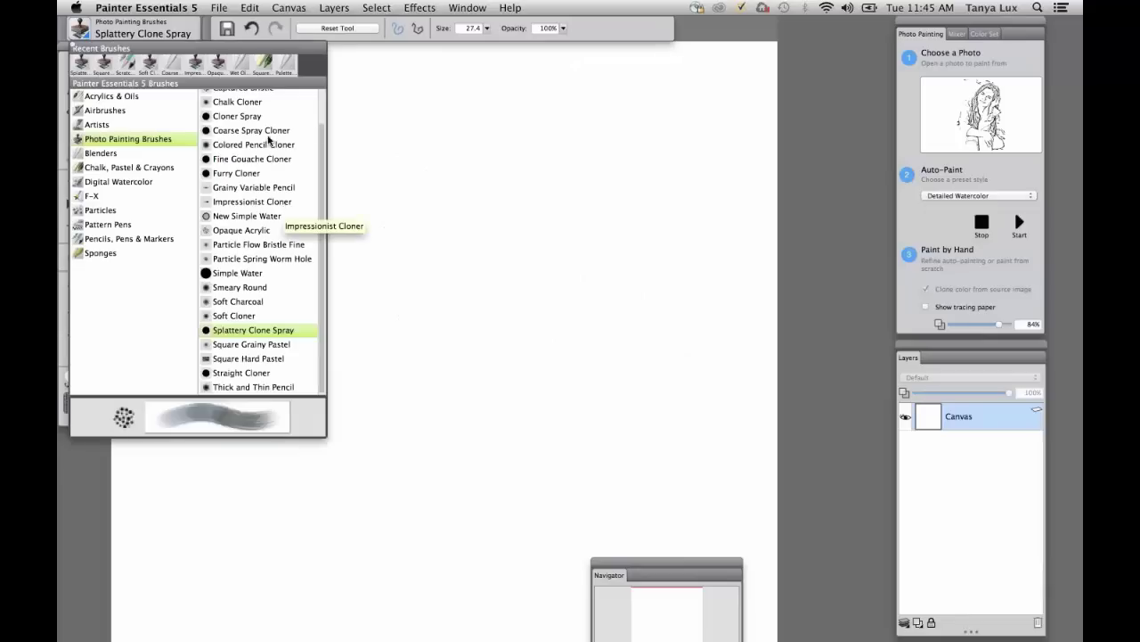
pyautogui.scroll(2, 249, 117)
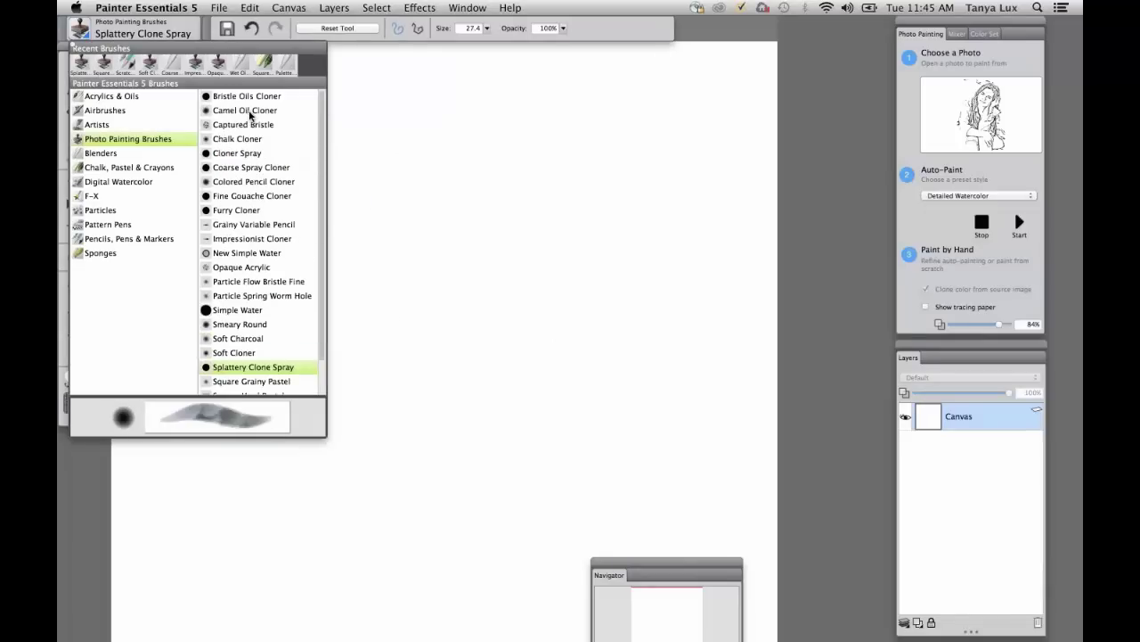
pyautogui.click(245, 110)
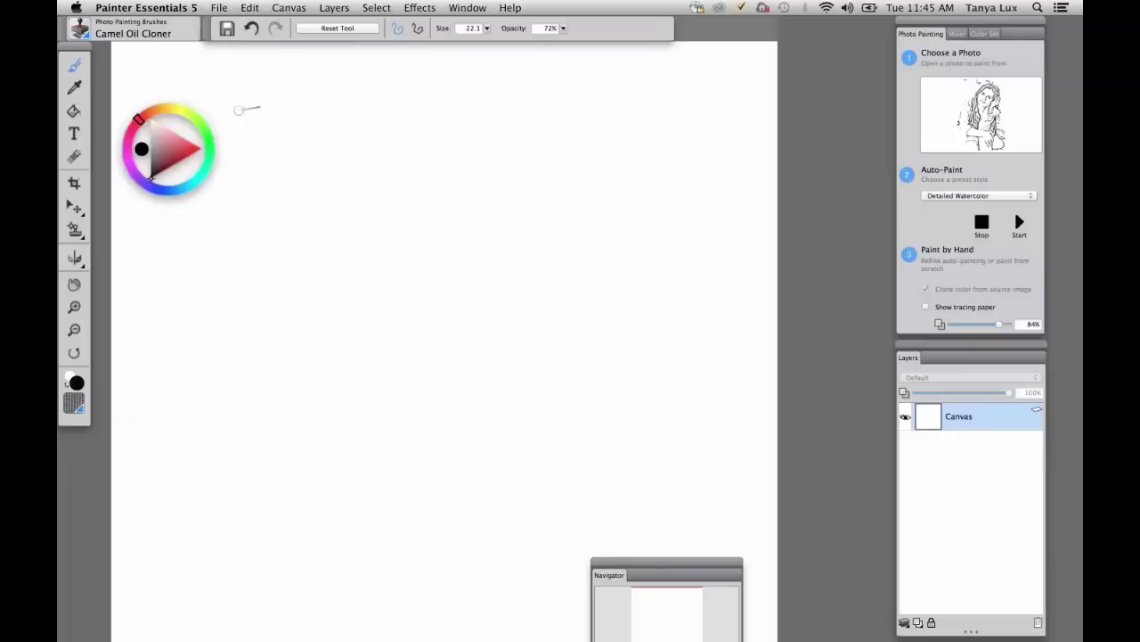
# Show the tracing paper, paint the hairline from the forehead to the left cheek and the left eyebrow, and hide the tracing paper
pyautogui.press('super+t')
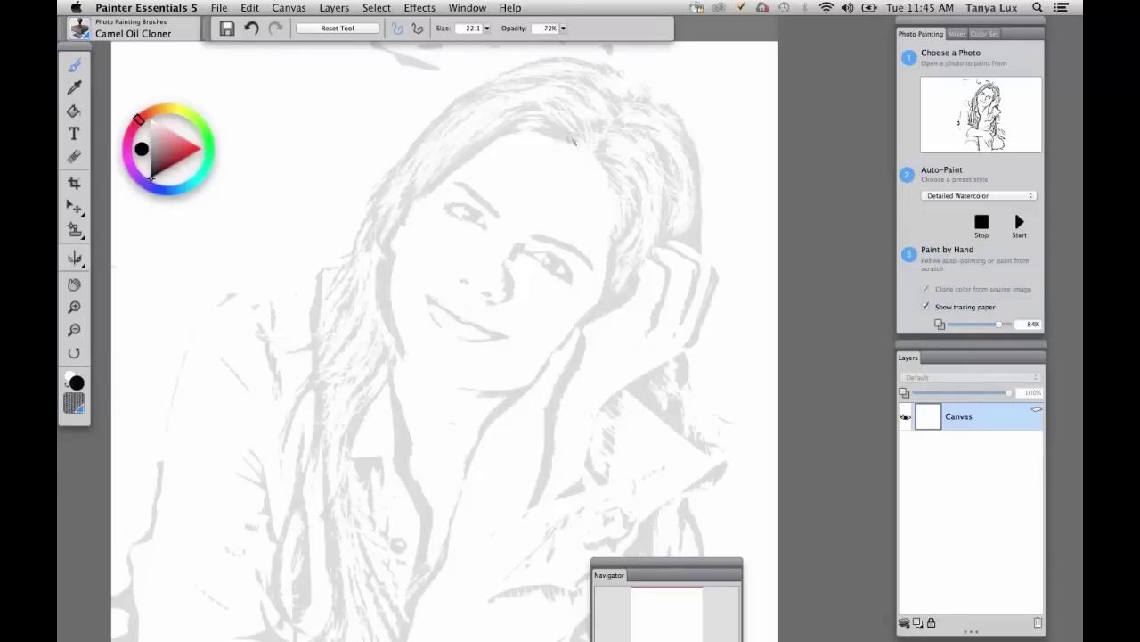
pyautogui.moveTo(540, 127)
pyautogui.mouseDown()
pyautogui.moveTo(578, 145)
pyautogui.moveTo(512, 125)
pyautogui.moveTo(446, 176)
pyautogui.moveTo(390, 252)
pyautogui.moveTo(382, 278)
pyautogui.moveTo(405, 353)
pyautogui.mouseUp()
pyautogui.moveTo(468, 192); pyautogui.dragTo(494, 209)
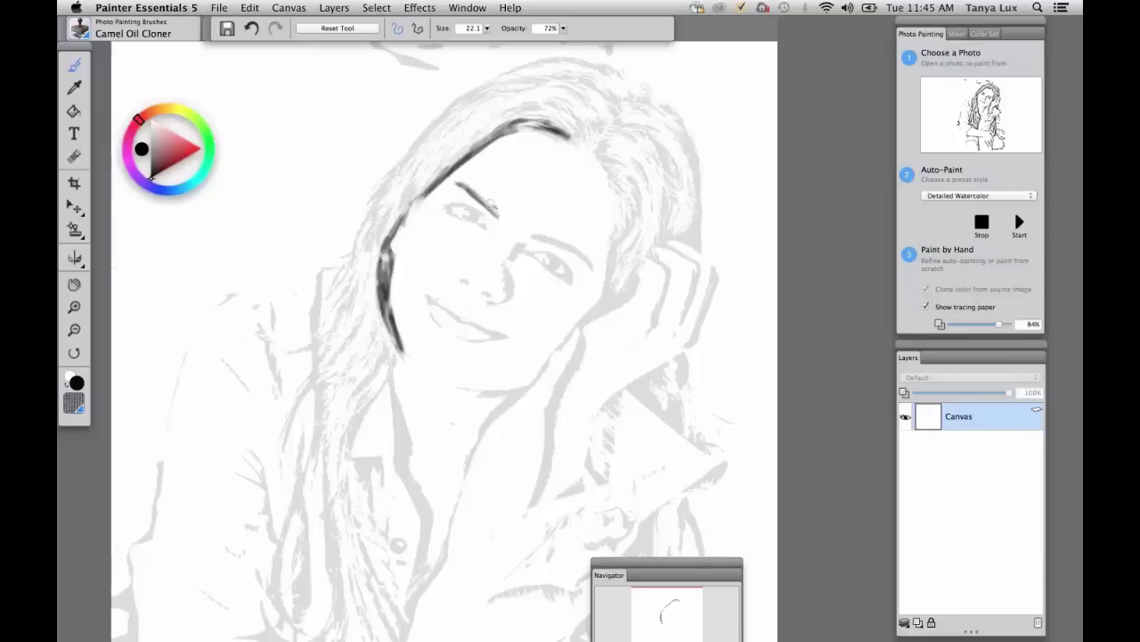
pyautogui.press('super+t')
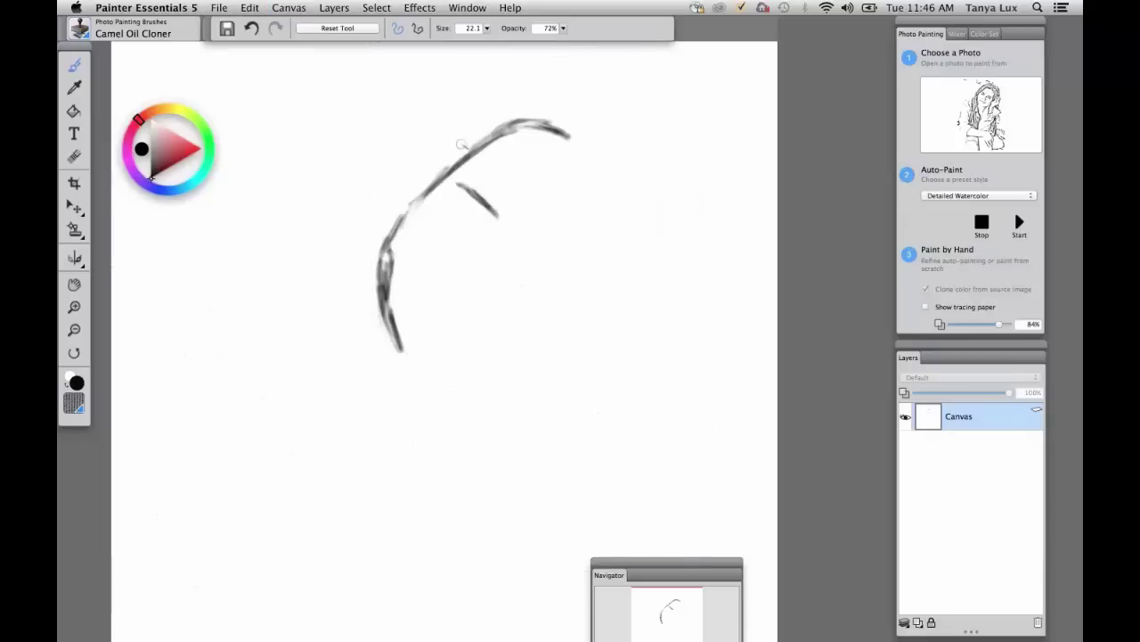
# With the tracing paper shown, paint the right eyebrow, right eye and nose in a close-up view
pyautogui.press('super+plus')
pyautogui.press('super+plus')
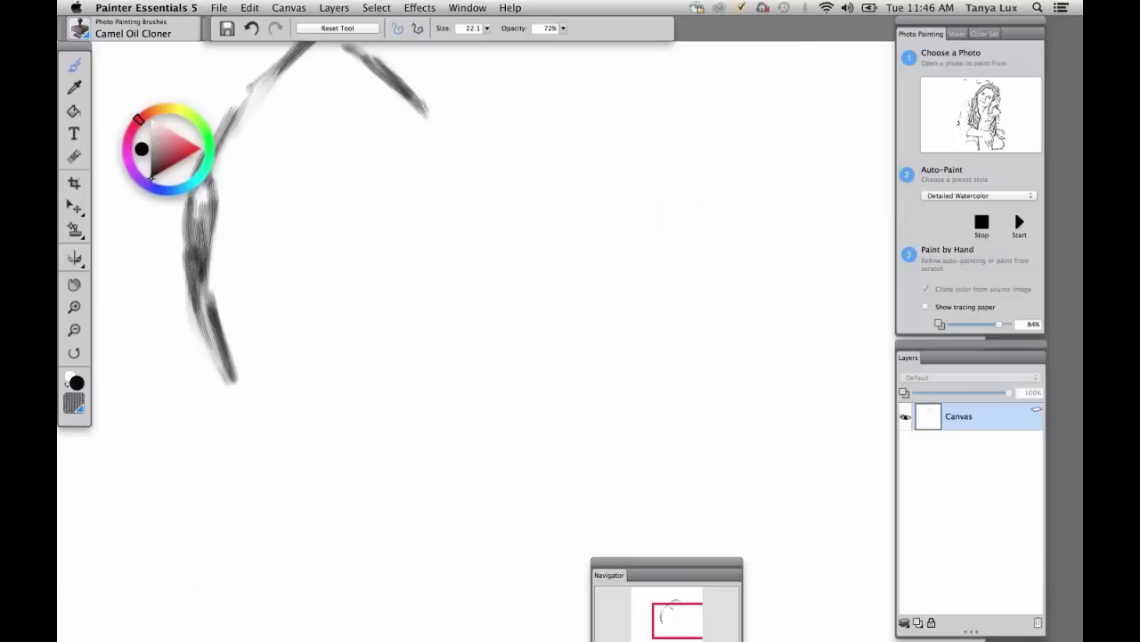
pyautogui.moveTo(483, 157)
pyautogui.mouseDown()
pyautogui.moveTo(580, 351)
pyautogui.moveTo(548, 324)
pyautogui.mouseUp()
pyautogui.press('super+t')
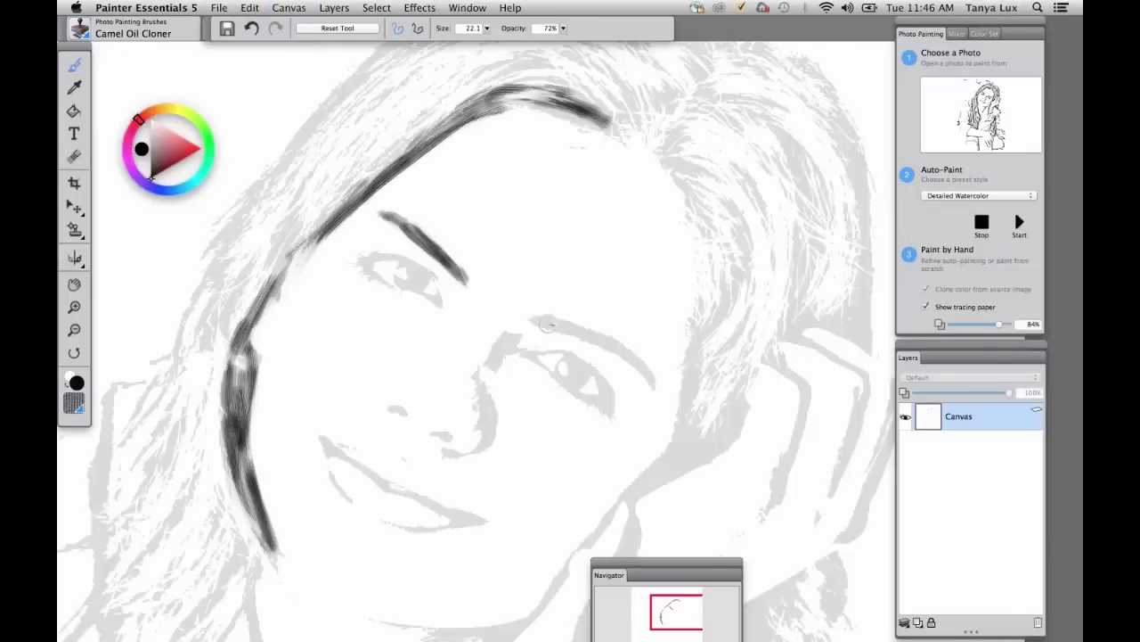
pyautogui.moveTo(536, 319)
pyautogui.mouseDown()
pyautogui.moveTo(591, 332)
pyautogui.moveTo(656, 385)
pyautogui.mouseUp()
pyautogui.moveTo(530, 350)
pyautogui.mouseDown()
pyautogui.moveTo(515, 358)
pyautogui.moveTo(570, 359)
pyautogui.moveTo(562, 384)
pyautogui.moveTo(575, 365)
pyautogui.moveTo(588, 369)
pyautogui.moveTo(615, 414)
pyautogui.moveTo(528, 353)
pyautogui.moveTo(504, 356)
pyautogui.moveTo(477, 396)
pyautogui.moveTo(488, 433)
pyautogui.moveTo(479, 446)
pyautogui.moveTo(482, 387)
pyautogui.moveTo(450, 454)
pyautogui.moveTo(436, 432)
pyautogui.mouseUp()
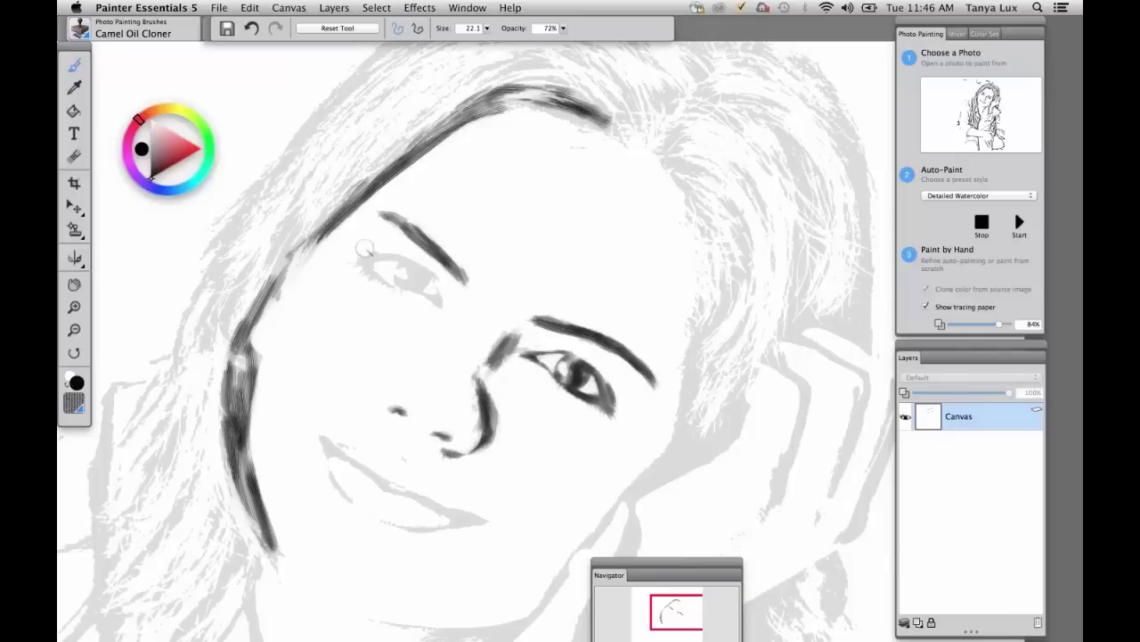
# Paint the left eye, the hair along the right side of the face and the nearest finger's outline
pyautogui.moveTo(365, 259)
pyautogui.mouseDown()
pyautogui.moveTo(412, 264)
pyautogui.moveTo(420, 282)
pyautogui.moveTo(436, 272)
pyautogui.moveTo(431, 299)
pyautogui.mouseUp()
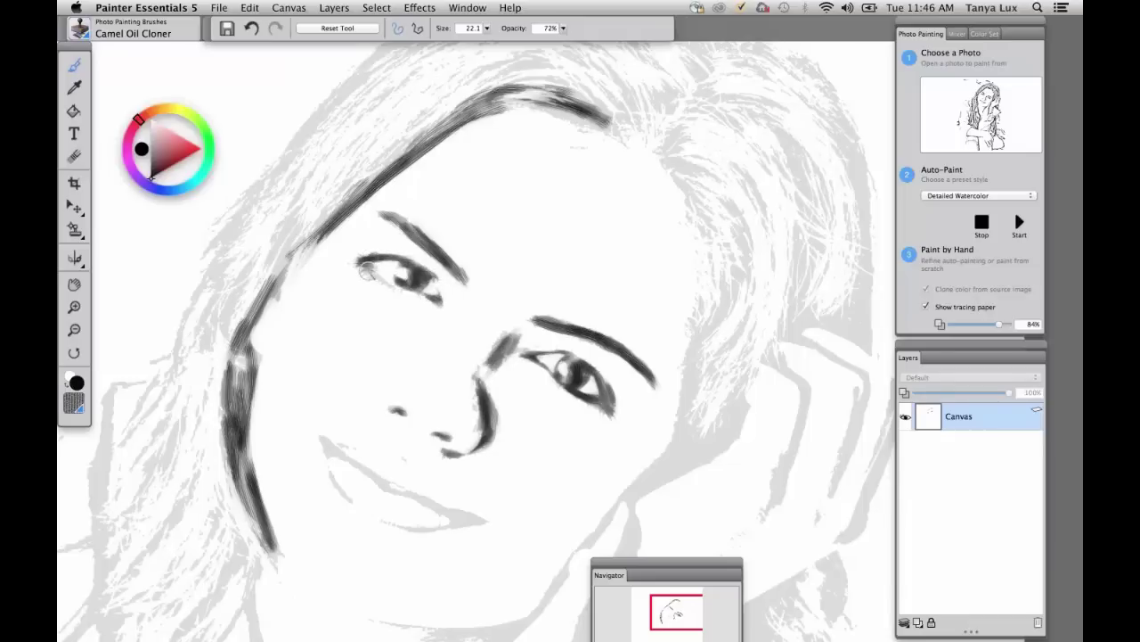
pyautogui.press('super+t')
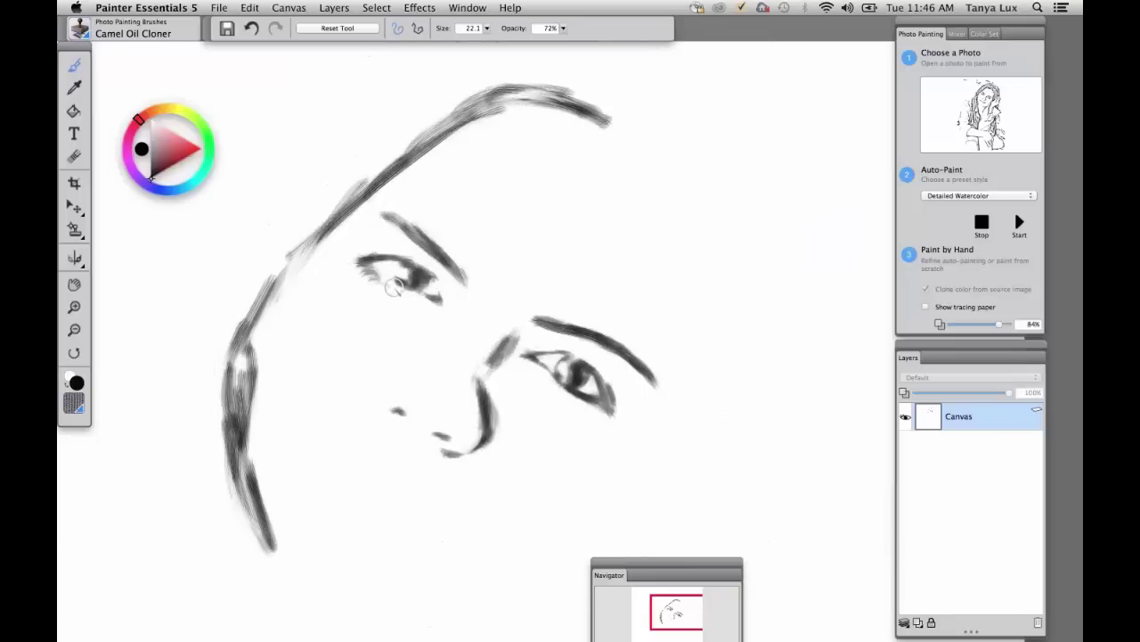
pyautogui.moveTo(649, 165)
pyautogui.mouseDown()
pyautogui.moveTo(699, 168)
pyautogui.moveTo(711, 227)
pyautogui.moveTo(735, 207)
pyautogui.moveTo(720, 303)
pyautogui.moveTo(692, 314)
pyautogui.moveTo(681, 432)
pyautogui.moveTo(613, 508)
pyautogui.moveTo(756, 384)
pyautogui.moveTo(798, 392)
pyautogui.moveTo(807, 410)
pyautogui.moveTo(789, 481)
pyautogui.moveTo(768, 508)
pyautogui.mouseUp()
pyautogui.press('super+t')
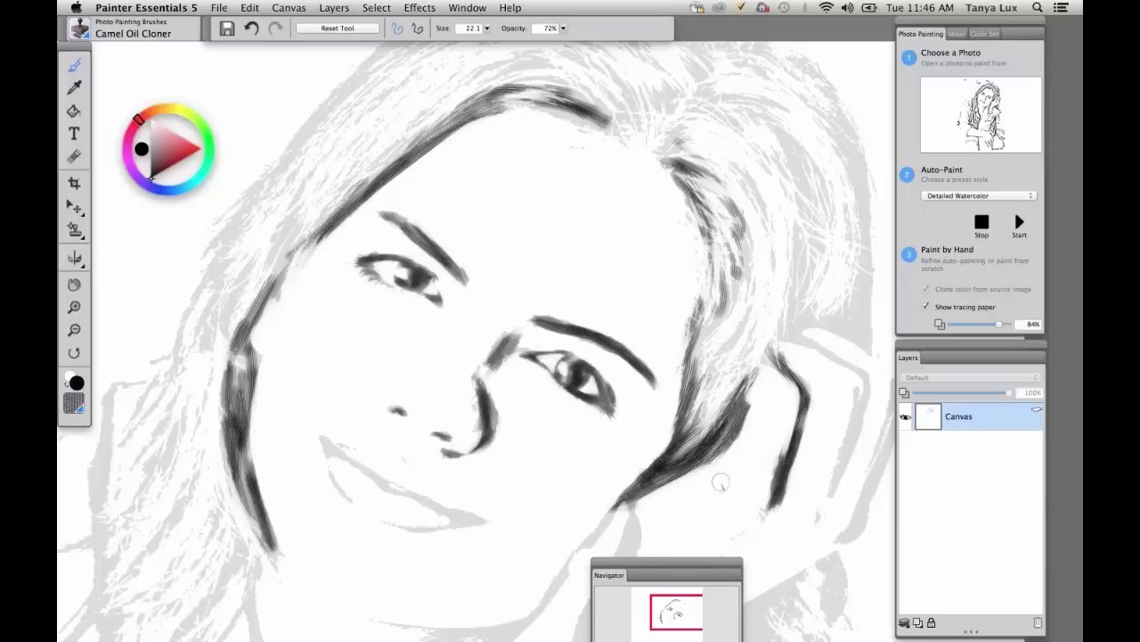
# Paint the lips, jawline and start of the neck edge over the tracing paper, and hide it
pyautogui.press('super+t')
pyautogui.press('super+t')
pyautogui.moveTo(319, 436)
pyautogui.mouseDown()
pyautogui.moveTo(332, 473)
pyautogui.moveTo(330, 445)
pyautogui.moveTo(464, 513)
pyautogui.moveTo(450, 526)
pyautogui.moveTo(381, 524)
pyautogui.moveTo(364, 451)
pyautogui.mouseUp()
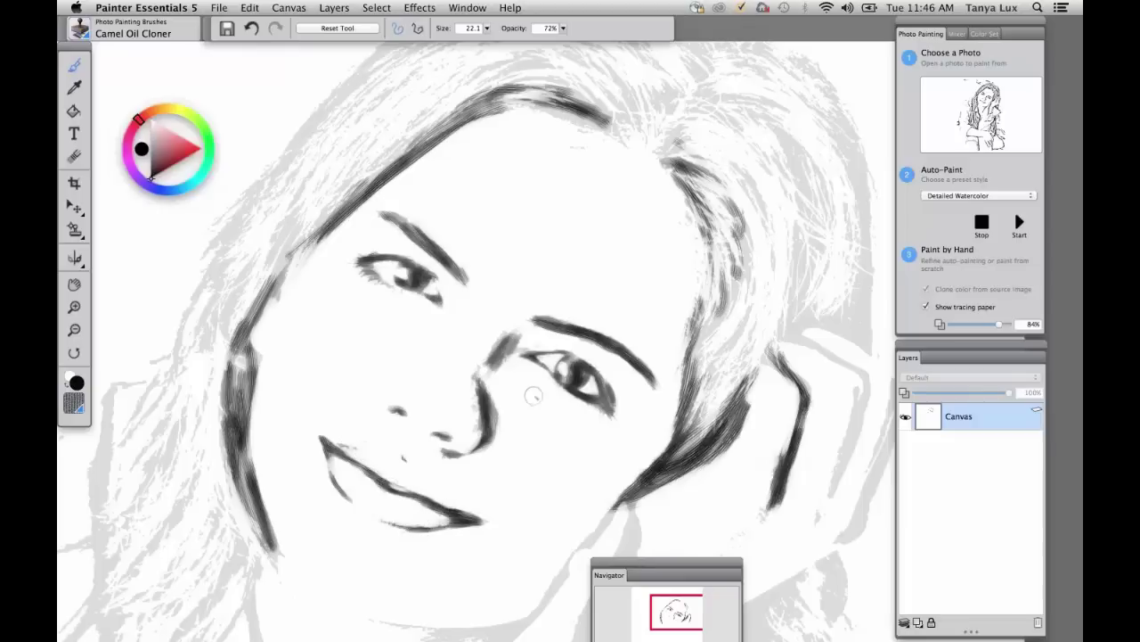
pyautogui.moveTo(514, 302); pyautogui.dragTo(499, 160)
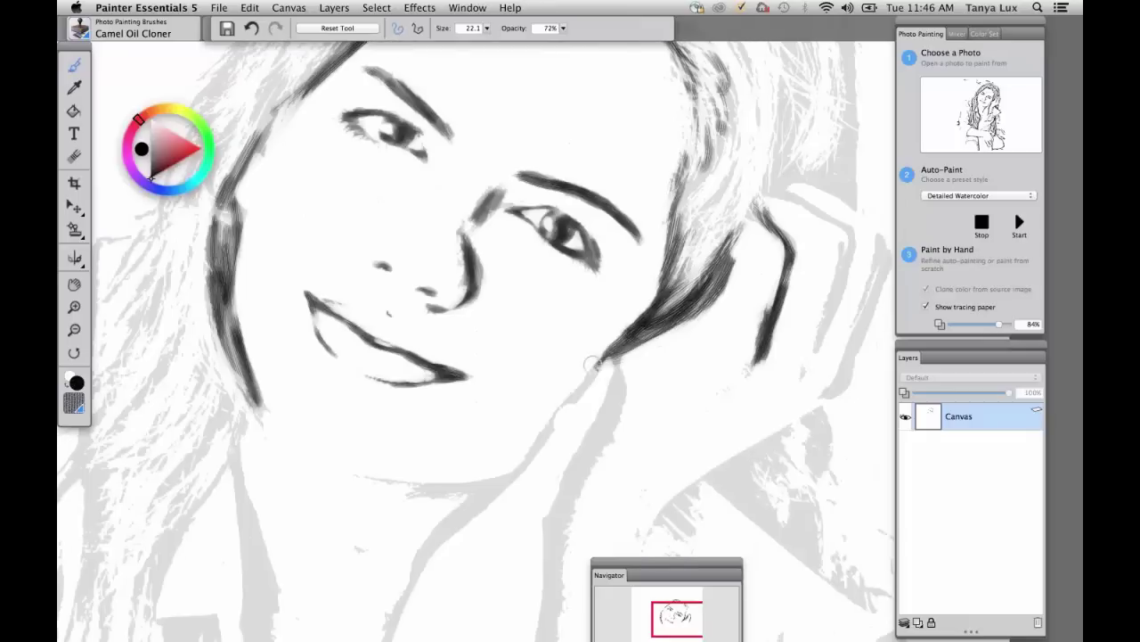
pyautogui.moveTo(604, 354)
pyautogui.mouseDown()
pyautogui.moveTo(545, 434)
pyautogui.moveTo(485, 488)
pyautogui.moveTo(388, 481)
pyautogui.moveTo(446, 525)
pyautogui.moveTo(455, 517)
pyautogui.moveTo(432, 548)
pyautogui.mouseUp()
pyautogui.press('super+t')
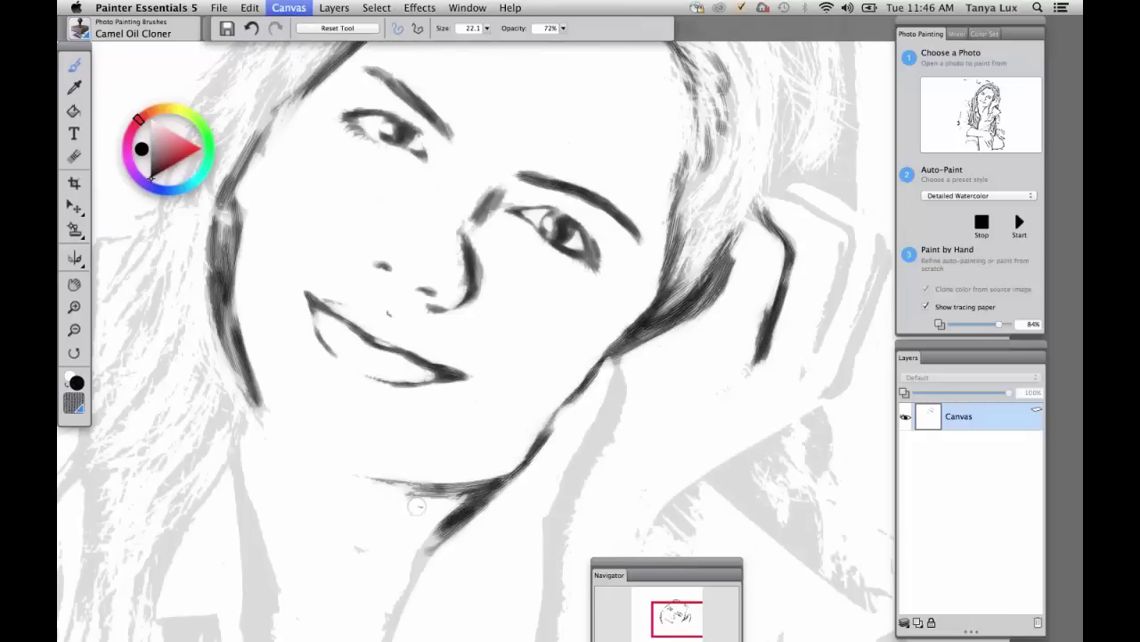
pyautogui.moveTo(740, 391); pyautogui.dragTo(737, 517)
# Switch to the Impressionist Cloner brush and paint textured strokes through the hair from the crown down past the left cheek
pyautogui.click(81, 30)
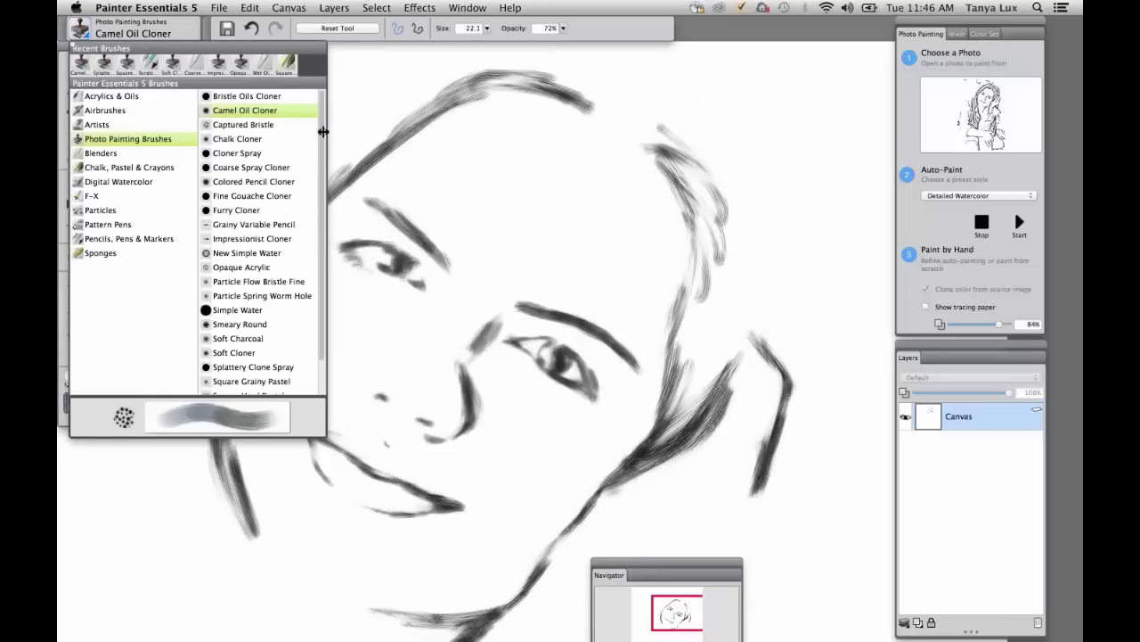
pyautogui.click(267, 241)
pyautogui.moveTo(320, 182)
pyautogui.mouseDown()
pyautogui.moveTo(401, 103)
pyautogui.moveTo(325, 174)
pyautogui.mouseUp()
pyautogui.moveTo(488, 32)
pyautogui.mouseDown()
pyautogui.moveTo(504, 45)
pyautogui.moveTo(487, 40)
pyautogui.mouseUp()
pyautogui.moveTo(424, 94)
pyautogui.mouseDown()
pyautogui.moveTo(299, 218)
pyautogui.moveTo(454, 80)
pyautogui.moveTo(408, 60)
pyautogui.moveTo(268, 134)
pyautogui.moveTo(204, 286)
pyautogui.moveTo(171, 438)
pyautogui.moveTo(205, 419)
pyautogui.moveTo(218, 499)
pyautogui.moveTo(265, 559)
pyautogui.mouseUp()
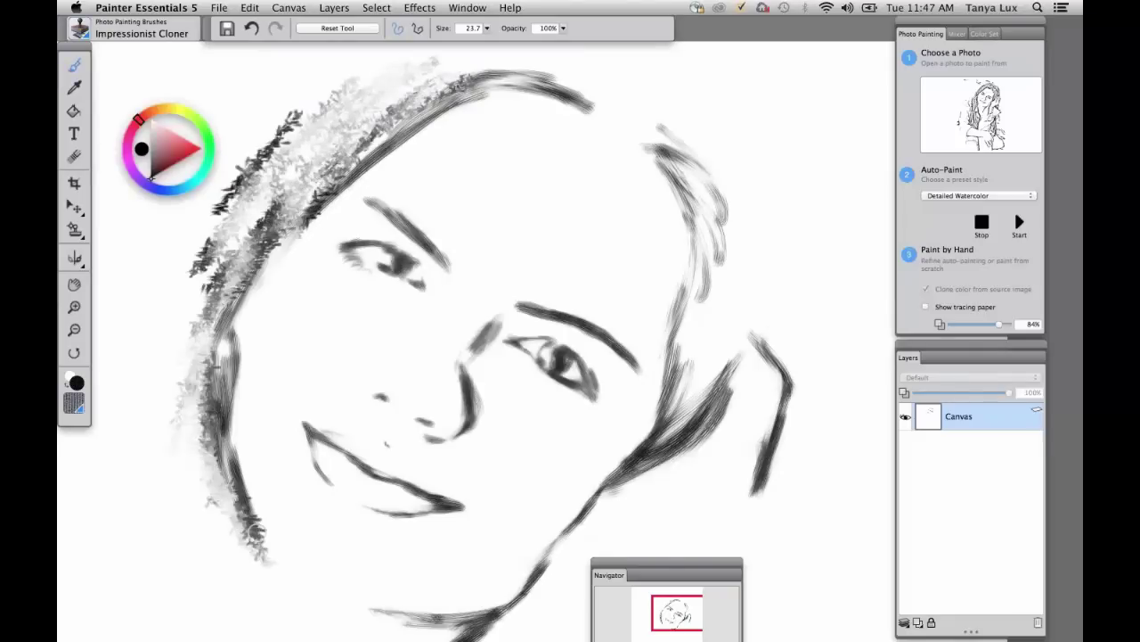
# Show the tracing paper, extend the textured strokes down the long hair on the left, and hide the tracing paper
pyautogui.press('super+t')
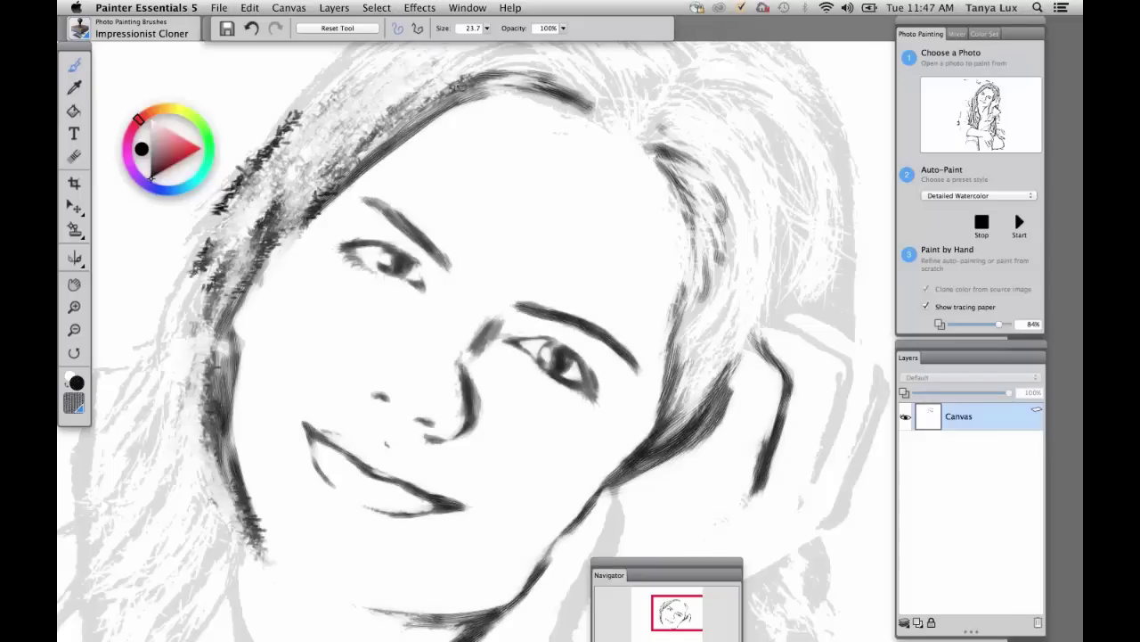
pyautogui.moveTo(221, 458)
pyautogui.mouseDown()
pyautogui.moveTo(230, 561)
pyautogui.moveTo(200, 623)
pyautogui.moveTo(230, 588)
pyautogui.moveTo(204, 412)
pyautogui.moveTo(213, 233)
pyautogui.moveTo(162, 363)
pyautogui.moveTo(112, 412)
pyautogui.moveTo(77, 557)
pyautogui.moveTo(85, 599)
pyautogui.moveTo(120, 563)
pyautogui.moveTo(192, 437)
pyautogui.moveTo(207, 548)
pyautogui.moveTo(142, 631)
pyautogui.moveTo(178, 574)
pyautogui.moveTo(165, 535)
pyautogui.moveTo(151, 548)
pyautogui.mouseUp()
pyautogui.press('super+t')
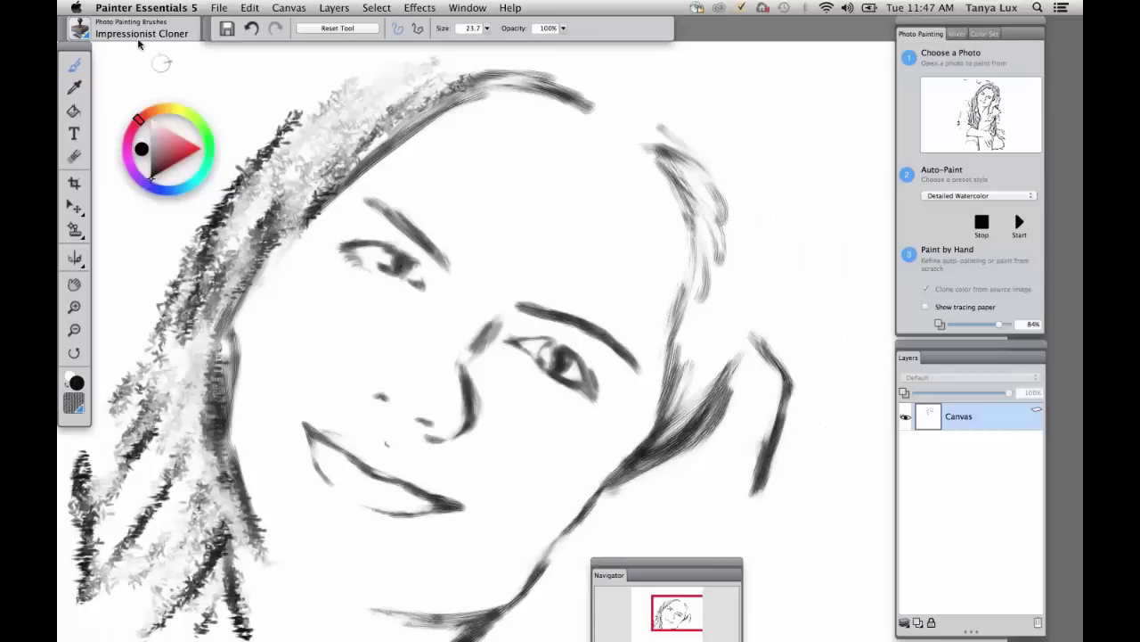
# Close the woodcut portrait painting
pyautogui.click(220, 7)
pyautogui.click(259, 79)
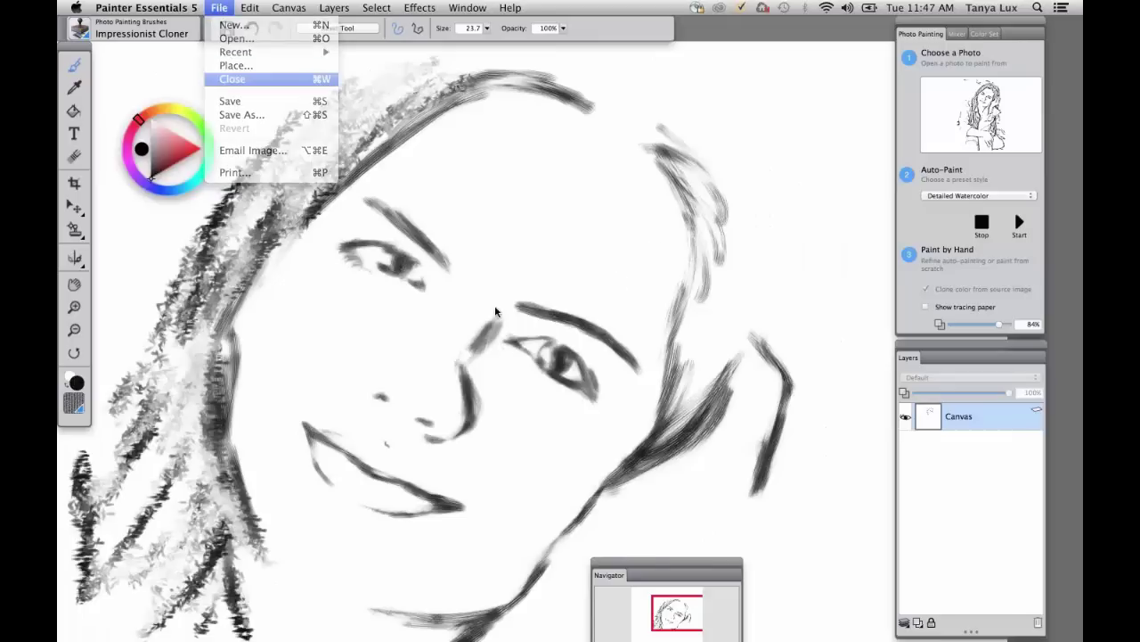
pyautogui.click(538, 236)
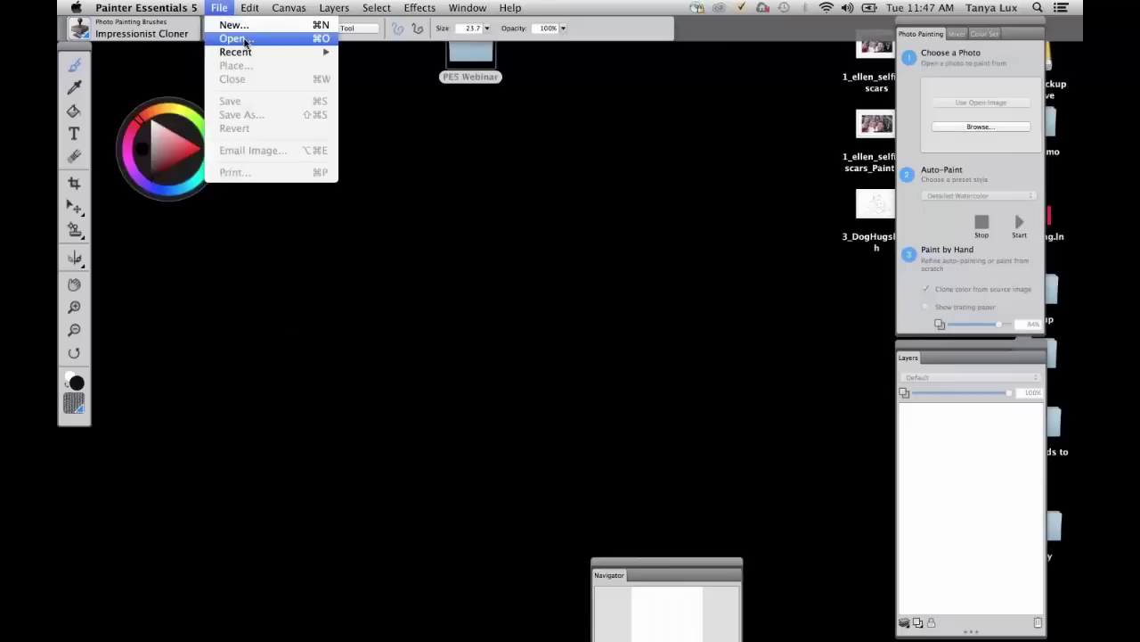
# Open the image 5_Granny.jpg from the PE5 Webinar folder
pyautogui.click(246, 41)
pyautogui.click(474, 193)
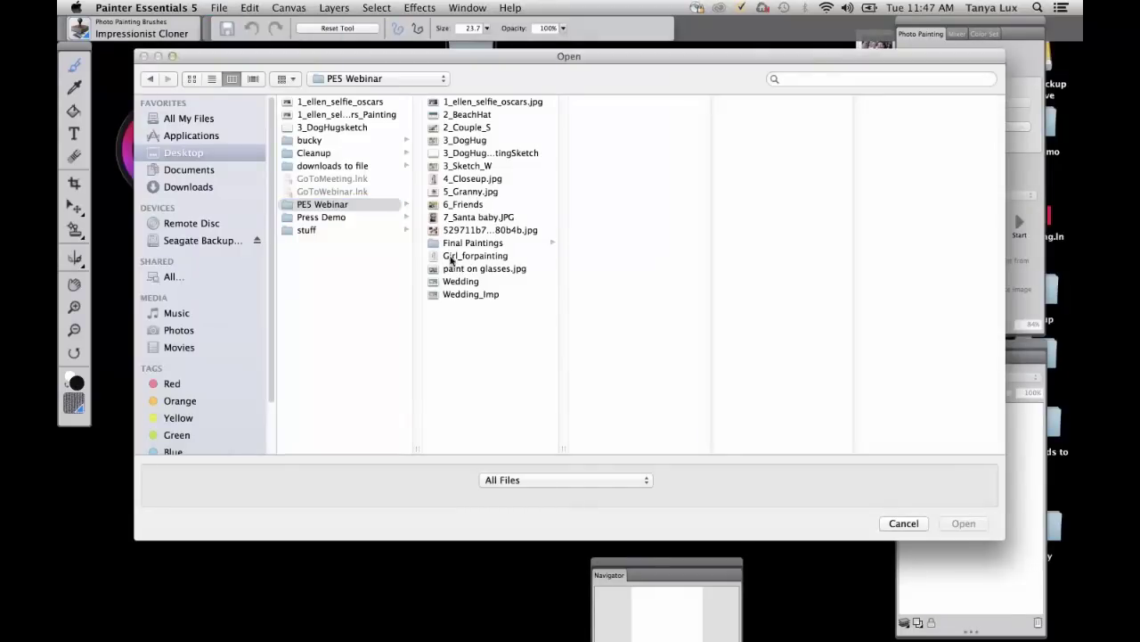
pyautogui.click(963, 524)
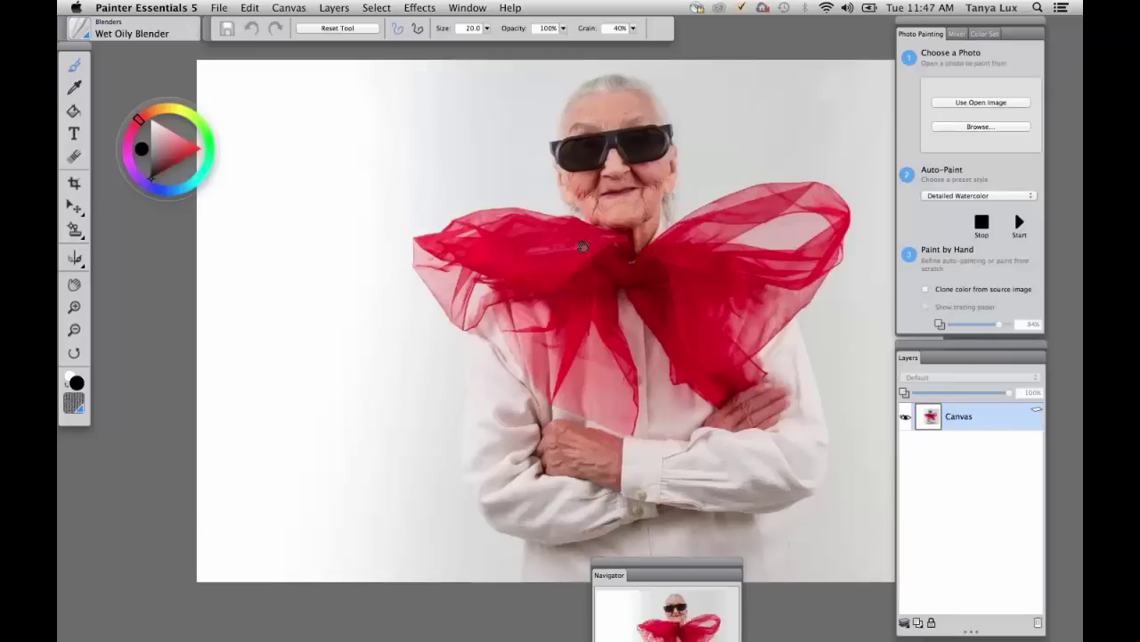
# Use the open photo as the photo painting source and show its tracing paper at 50%
pyautogui.moveTo(582, 246); pyautogui.dragTo(490, 235)
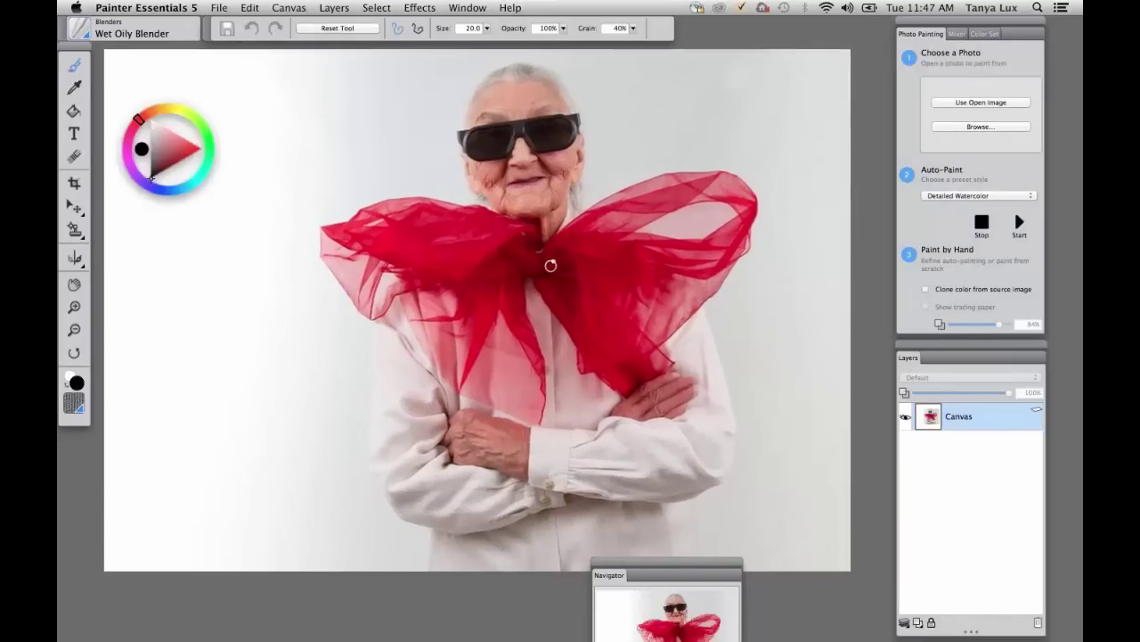
pyautogui.click(956, 105)
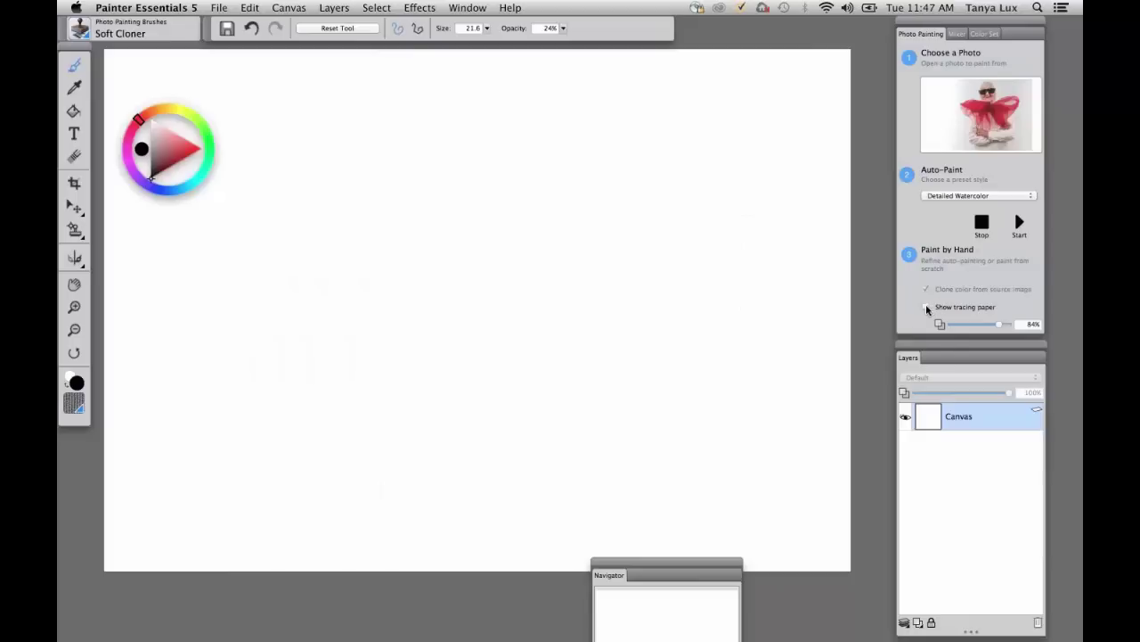
pyautogui.click(1008, 305)
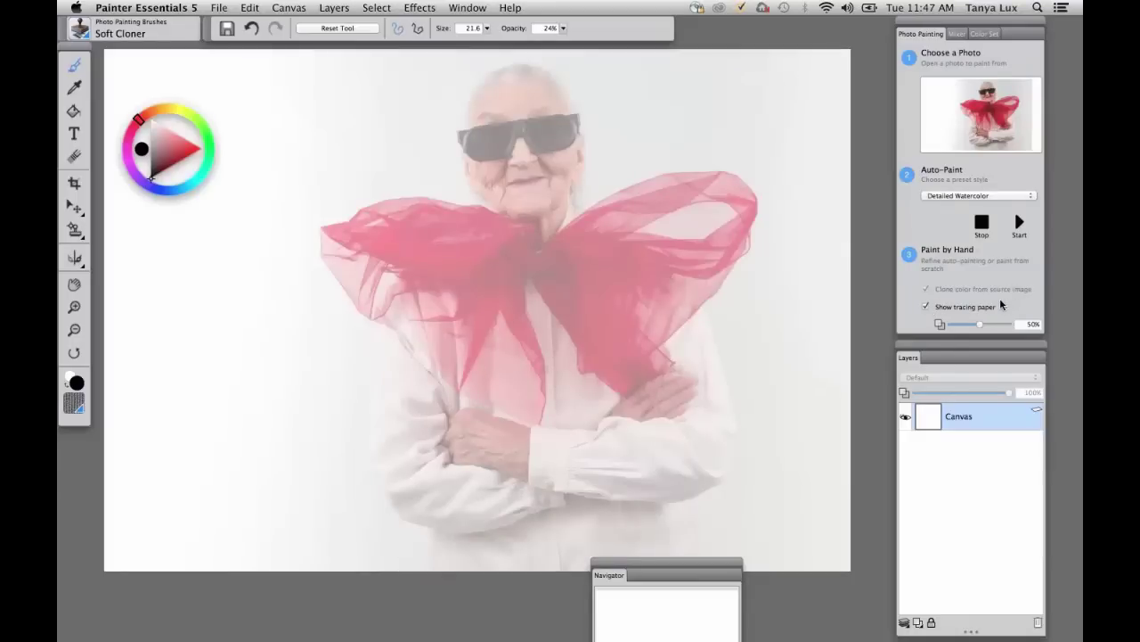
# Choose the Particle Flow Bristle Fine Cloner from the Photo Painting Brushes
pyautogui.click(85, 37)
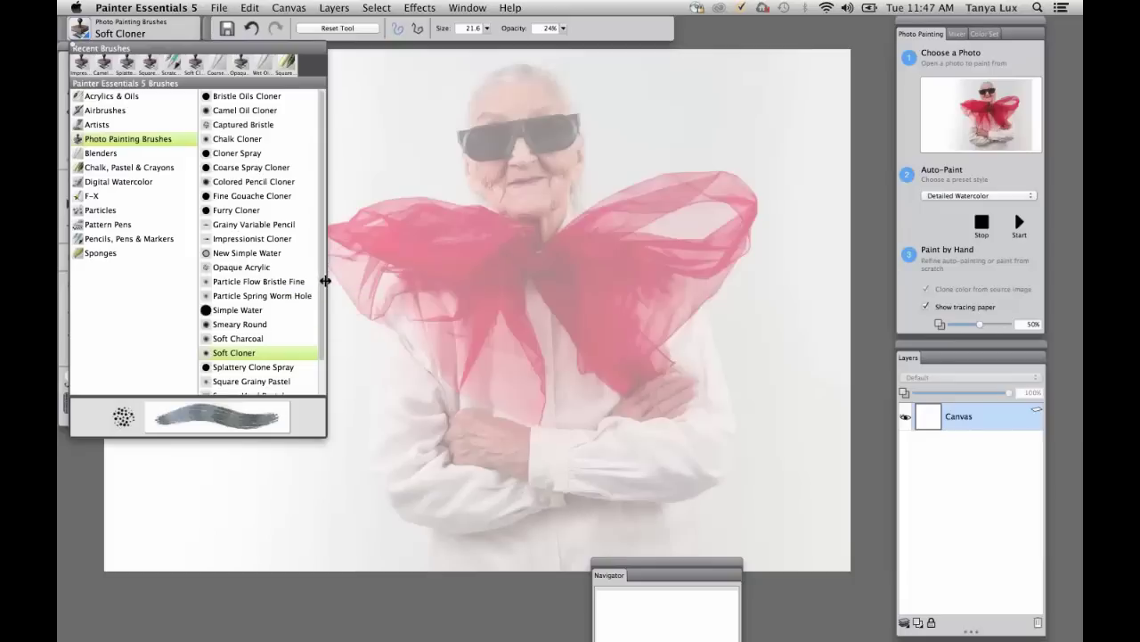
pyautogui.scroll(-2, 329, 335)
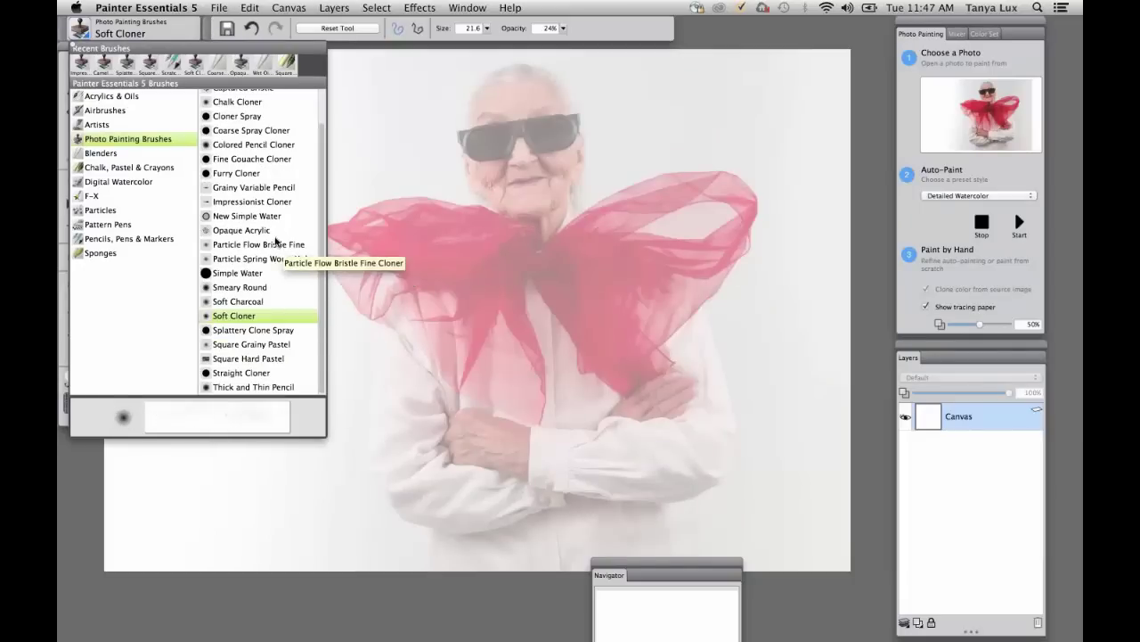
pyautogui.click(100, 211)
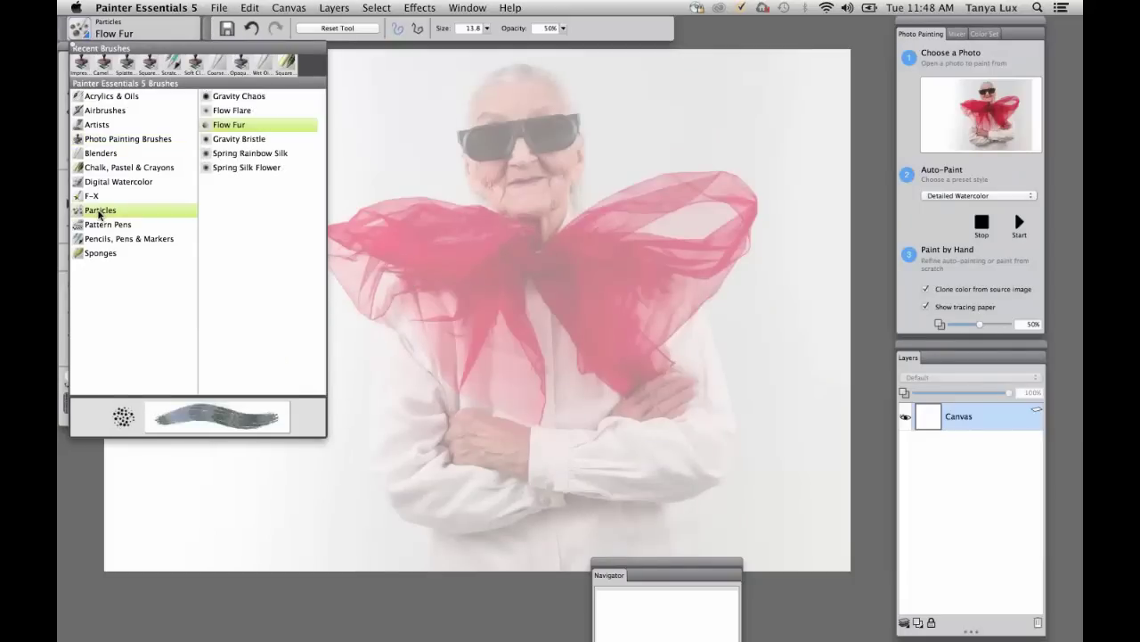
pyautogui.click(107, 140)
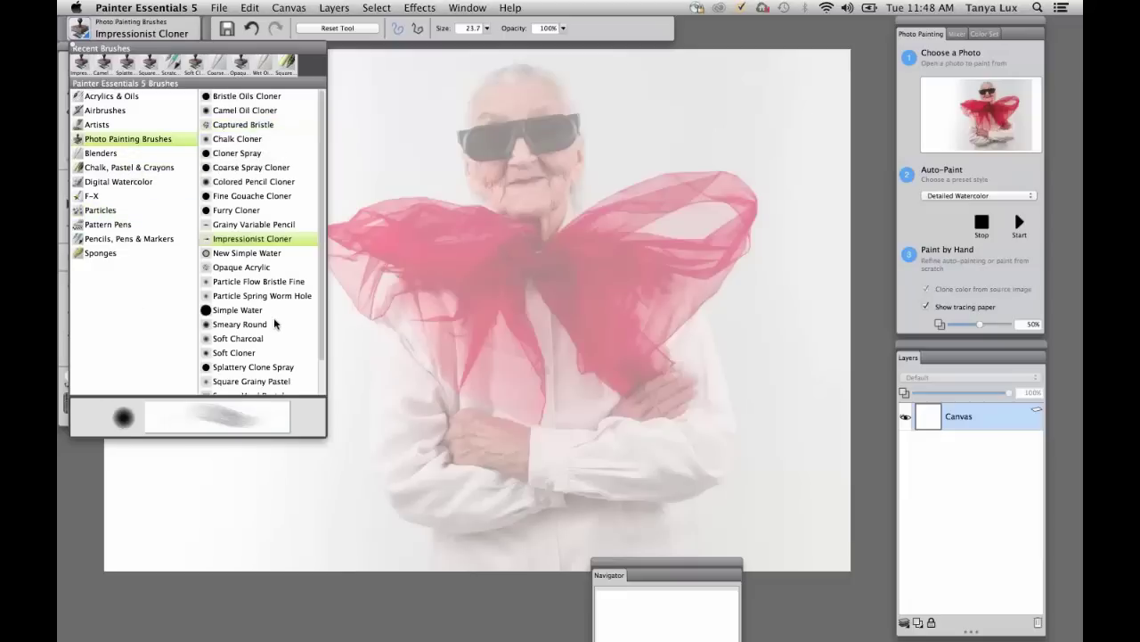
pyautogui.scroll(-2, 319, 332)
pyautogui.scroll(-1, 319, 331)
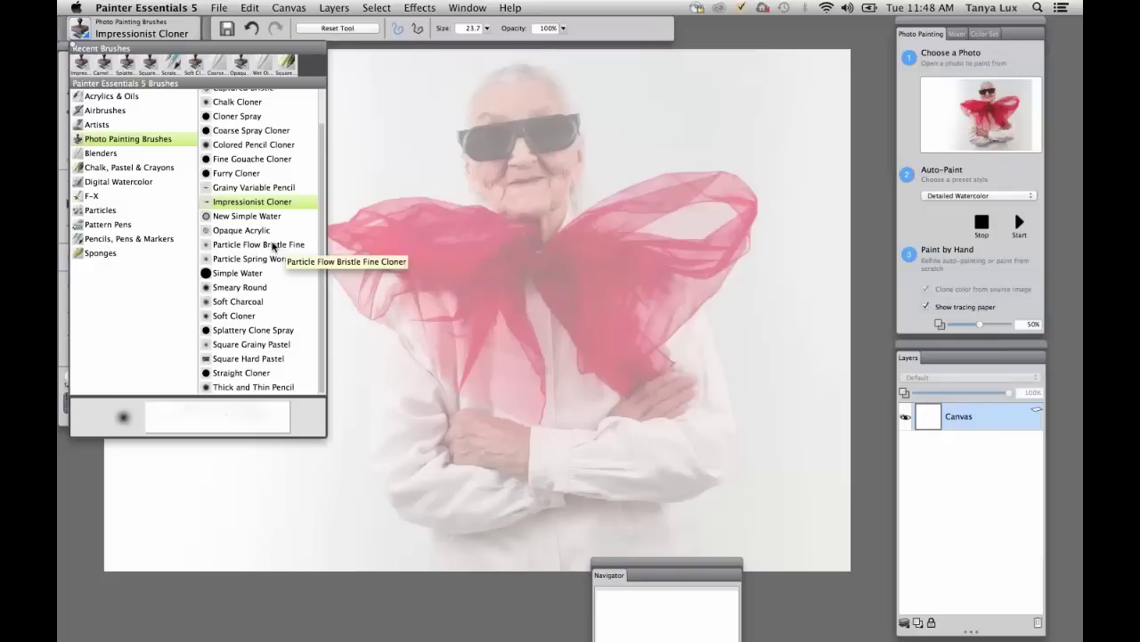
pyautogui.click(273, 246)
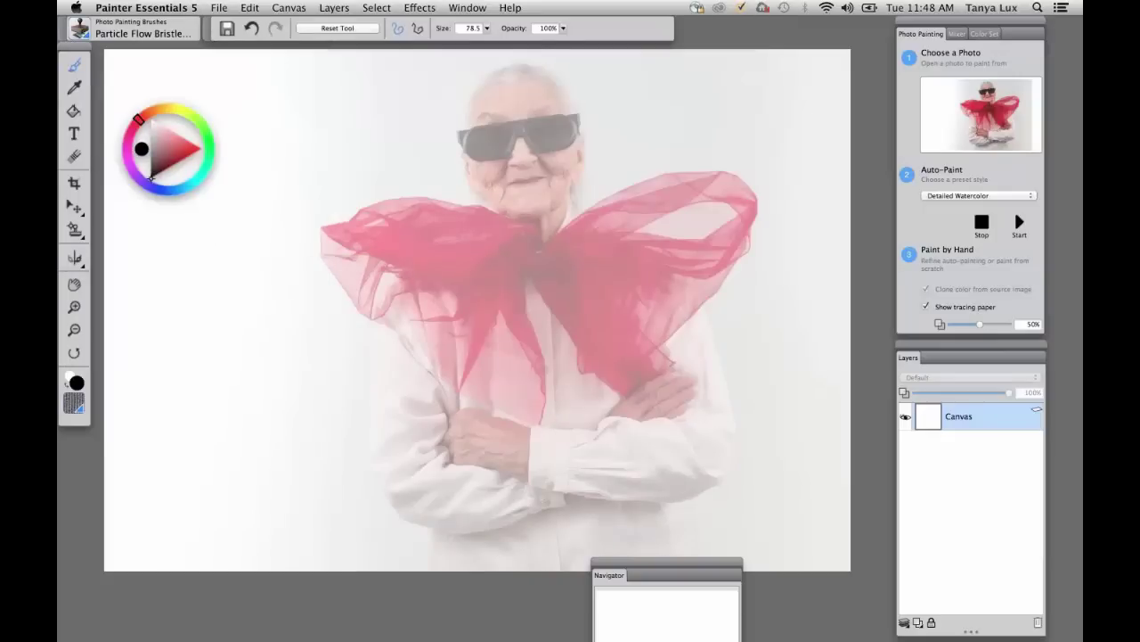
pyautogui.press('super+b')
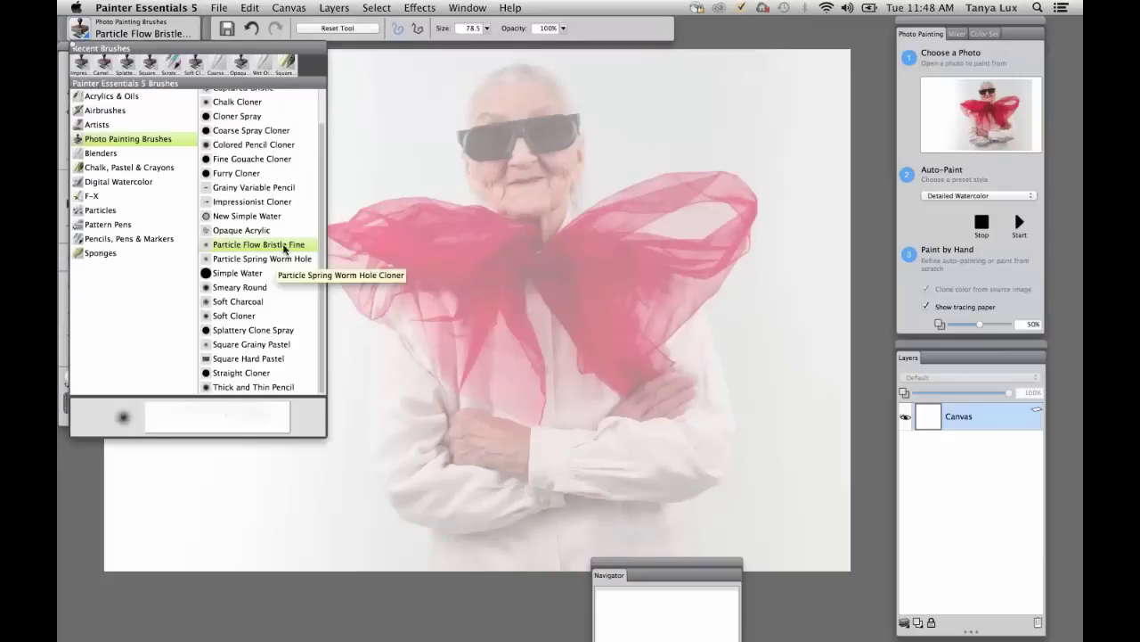
pyautogui.click(285, 248)
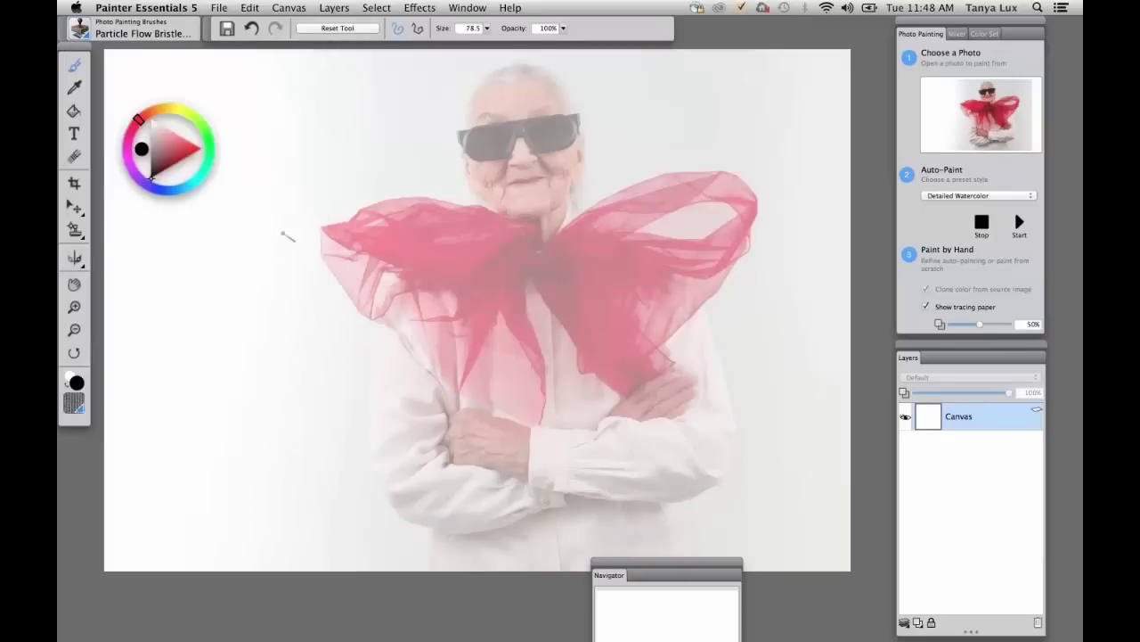
# Paint both loops and the upper right tail of the red bow, hiding the tracing paper partway to add more strokes
pyautogui.moveTo(511, 243)
pyautogui.mouseDown()
pyautogui.moveTo(470, 254)
pyautogui.moveTo(470, 242)
pyautogui.moveTo(522, 234)
pyautogui.moveTo(471, 228)
pyautogui.moveTo(475, 214)
pyautogui.moveTo(444, 235)
pyautogui.moveTo(409, 237)
pyautogui.moveTo(455, 212)
pyautogui.moveTo(381, 194)
pyautogui.moveTo(355, 236)
pyautogui.moveTo(386, 254)
pyautogui.moveTo(377, 227)
pyautogui.moveTo(444, 196)
pyautogui.moveTo(392, 236)
pyautogui.moveTo(446, 268)
pyautogui.moveTo(414, 260)
pyautogui.moveTo(455, 237)
pyautogui.moveTo(453, 275)
pyautogui.moveTo(506, 239)
pyautogui.moveTo(522, 244)
pyautogui.moveTo(524, 267)
pyautogui.moveTo(527, 256)
pyautogui.moveTo(539, 265)
pyautogui.moveTo(576, 241)
pyautogui.moveTo(533, 263)
pyautogui.moveTo(589, 211)
pyautogui.moveTo(548, 245)
pyautogui.moveTo(582, 204)
pyautogui.moveTo(600, 214)
pyautogui.moveTo(671, 197)
pyautogui.moveTo(663, 189)
pyautogui.moveTo(698, 205)
pyautogui.moveTo(694, 189)
pyautogui.moveTo(680, 190)
pyautogui.moveTo(718, 178)
pyautogui.moveTo(729, 195)
pyautogui.moveTo(762, 201)
pyautogui.moveTo(596, 207)
pyautogui.moveTo(584, 260)
pyautogui.moveTo(615, 276)
pyautogui.moveTo(601, 218)
pyautogui.moveTo(665, 267)
pyautogui.moveTo(739, 239)
pyautogui.moveTo(679, 254)
pyautogui.mouseUp()
pyautogui.moveTo(585, 266)
pyautogui.mouseDown()
pyautogui.moveTo(586, 357)
pyautogui.moveTo(582, 279)
pyautogui.moveTo(584, 322)
pyautogui.moveTo(601, 311)
pyautogui.moveTo(604, 283)
pyautogui.moveTo(665, 253)
pyautogui.mouseUp()
pyautogui.press('super+t')
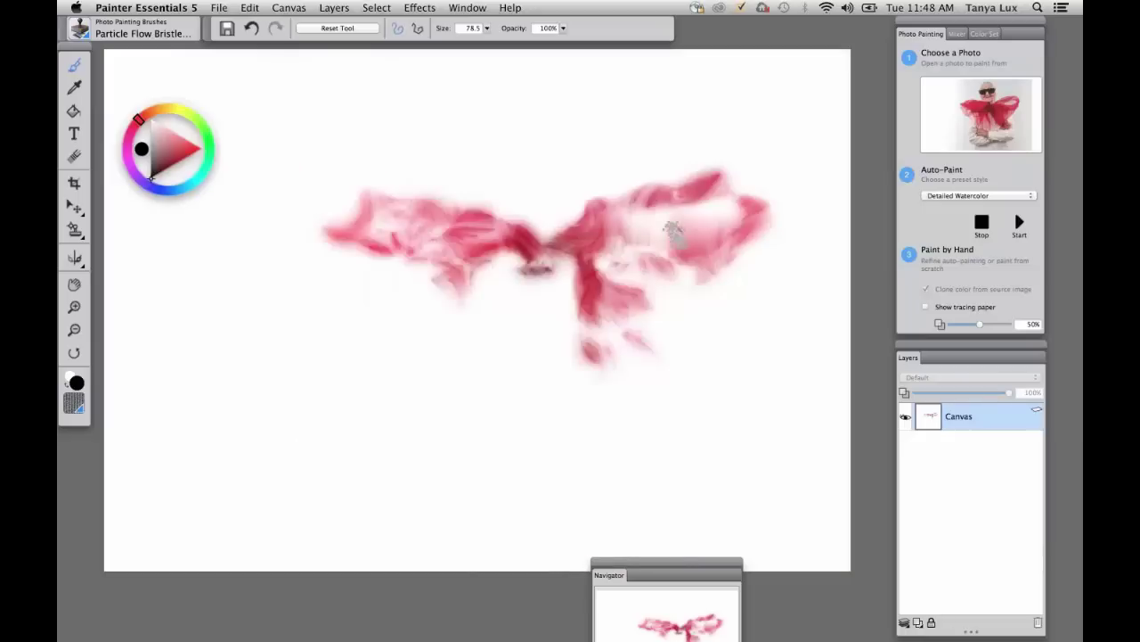
pyautogui.moveTo(649, 253)
pyautogui.mouseDown()
pyautogui.moveTo(655, 218)
pyautogui.moveTo(714, 210)
pyautogui.moveTo(731, 222)
pyautogui.moveTo(605, 254)
pyautogui.moveTo(704, 277)
pyautogui.moveTo(579, 264)
pyautogui.mouseUp()
# Show the tracing paper, paint the bow's left tail and knot, and add strokes on the right with the tracing paper hidden
pyautogui.press('super+t')
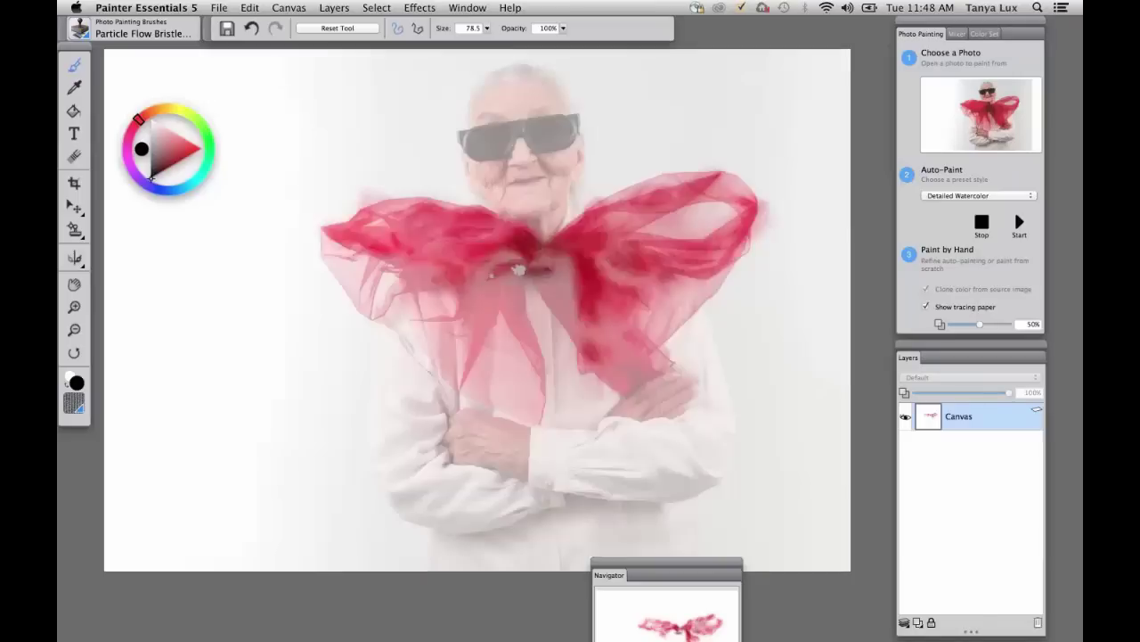
pyautogui.moveTo(492, 270)
pyautogui.mouseDown()
pyautogui.moveTo(471, 278)
pyautogui.moveTo(484, 313)
pyautogui.moveTo(474, 356)
pyautogui.moveTo(450, 379)
pyautogui.mouseUp()
pyautogui.moveTo(486, 253)
pyautogui.mouseDown()
pyautogui.moveTo(532, 356)
pyautogui.moveTo(515, 392)
pyautogui.moveTo(501, 334)
pyautogui.moveTo(488, 345)
pyautogui.moveTo(498, 318)
pyautogui.moveTo(475, 350)
pyautogui.moveTo(430, 365)
pyautogui.moveTo(461, 339)
pyautogui.moveTo(455, 311)
pyautogui.moveTo(447, 342)
pyautogui.moveTo(388, 270)
pyautogui.moveTo(377, 289)
pyautogui.moveTo(368, 271)
pyautogui.moveTo(319, 250)
pyautogui.moveTo(328, 259)
pyautogui.moveTo(426, 209)
pyautogui.moveTo(466, 290)
pyautogui.moveTo(506, 303)
pyautogui.moveTo(566, 263)
pyautogui.moveTo(626, 360)
pyautogui.moveTo(604, 339)
pyautogui.moveTo(662, 343)
pyautogui.moveTo(607, 318)
pyautogui.moveTo(672, 283)
pyautogui.mouseUp()
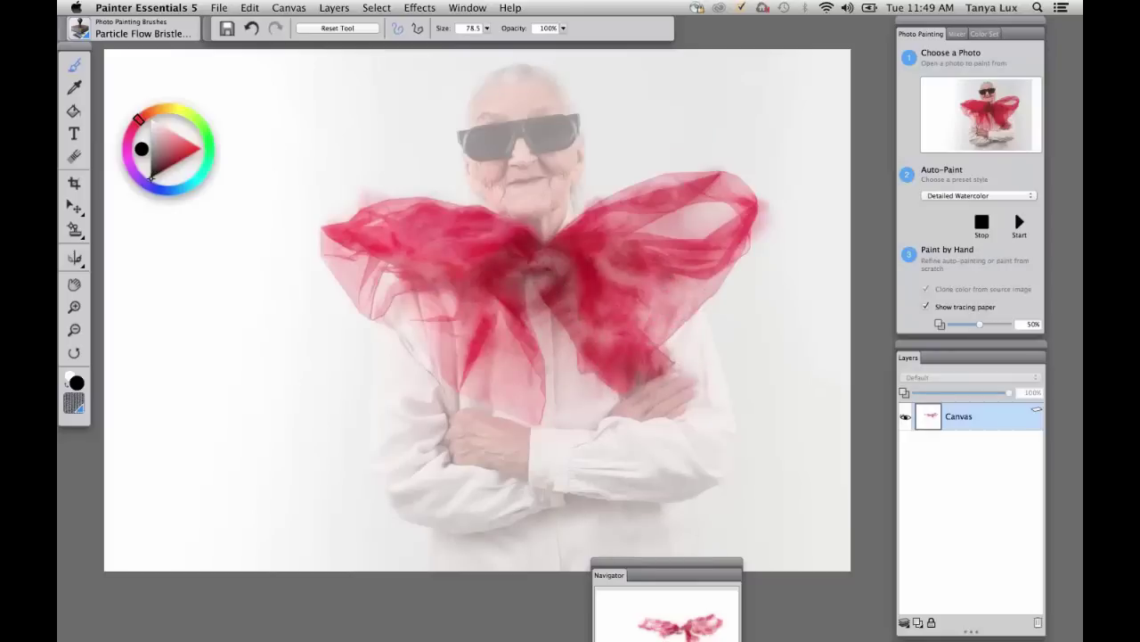
pyautogui.press('super+t')
pyautogui.moveTo(650, 331)
pyautogui.mouseDown()
pyautogui.moveTo(603, 264)
pyautogui.moveTo(470, 256)
pyautogui.moveTo(437, 232)
pyautogui.moveTo(370, 260)
pyautogui.moveTo(385, 206)
pyautogui.moveTo(499, 245)
pyautogui.moveTo(750, 233)
pyautogui.moveTo(734, 183)
pyautogui.moveTo(627, 187)
pyautogui.moveTo(597, 231)
pyautogui.moveTo(495, 268)
pyautogui.moveTo(448, 222)
pyautogui.moveTo(414, 264)
pyautogui.moveTo(436, 254)
pyautogui.moveTo(388, 250)
pyautogui.moveTo(497, 292)
pyautogui.moveTo(501, 352)
pyautogui.moveTo(501, 292)
pyautogui.moveTo(490, 290)
pyautogui.moveTo(520, 347)
pyautogui.moveTo(646, 303)
pyautogui.moveTo(653, 285)
pyautogui.moveTo(693, 287)
pyautogui.moveTo(670, 303)
pyautogui.moveTo(599, 260)
pyautogui.mouseUp()
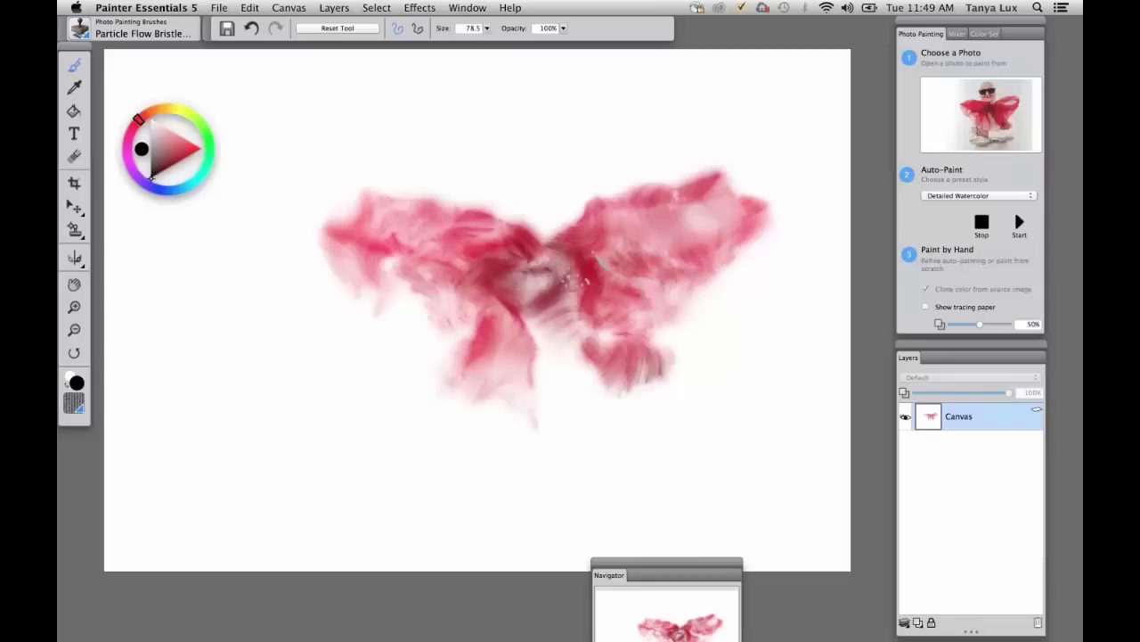
# Paint the cheeks and neck over the tracing paper with the Particle Flow Bristle Fine Cloner, and hide the tracing paper
pyautogui.press('super+t')
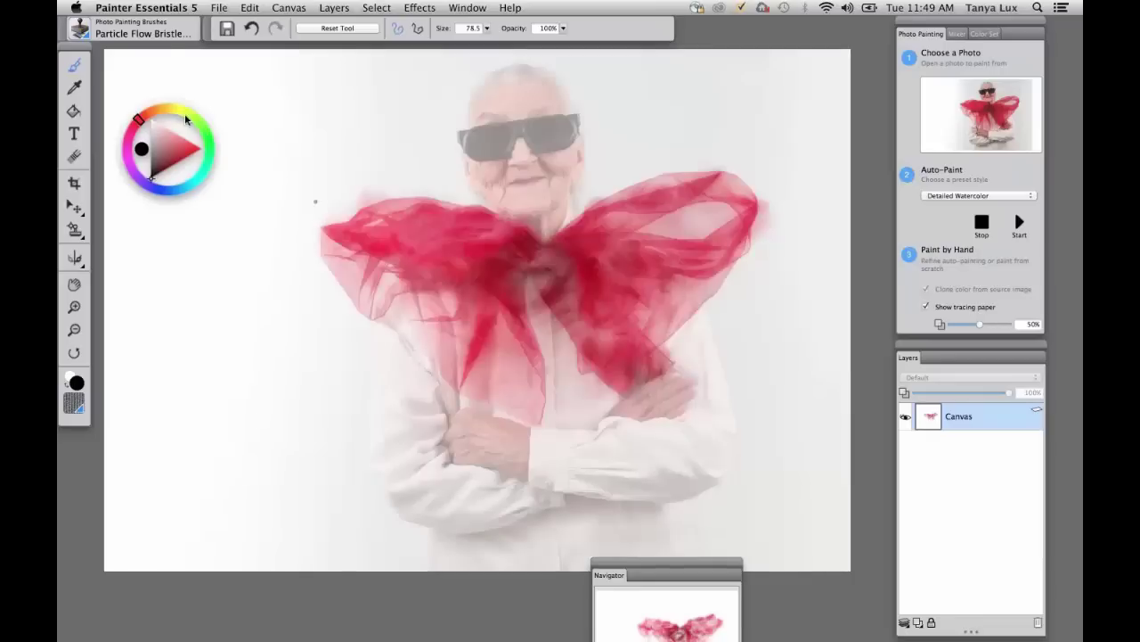
pyautogui.click(84, 26)
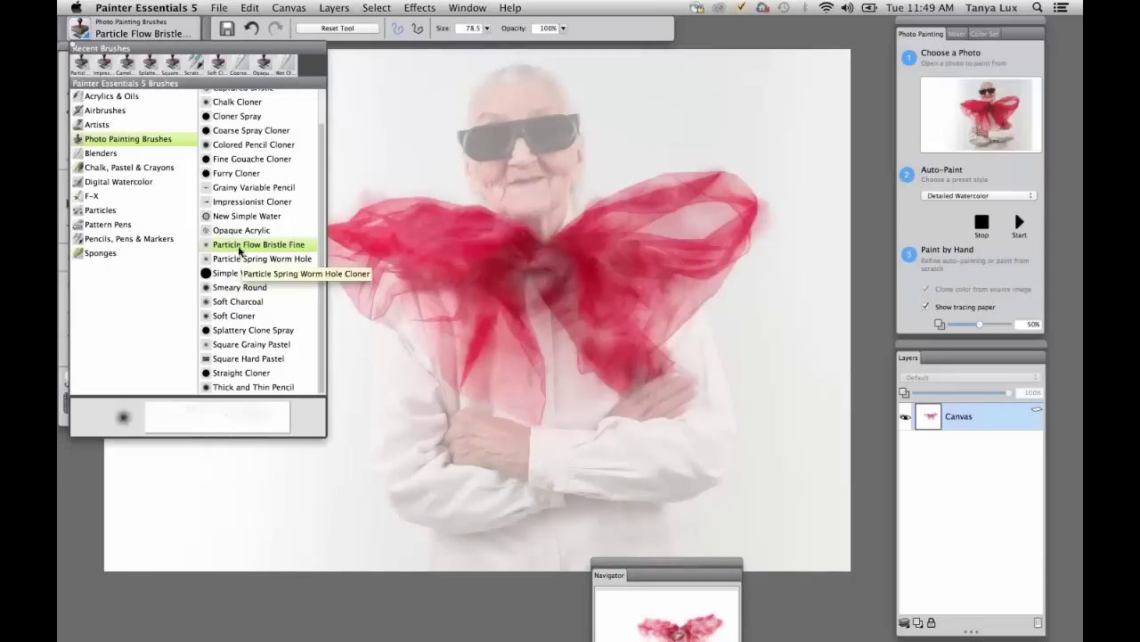
pyautogui.click(240, 248)
pyautogui.moveTo(524, 161)
pyautogui.mouseDown()
pyautogui.moveTo(525, 187)
pyautogui.moveTo(516, 156)
pyautogui.moveTo(485, 147)
pyautogui.moveTo(503, 200)
pyautogui.moveTo(498, 147)
pyautogui.moveTo(494, 182)
pyautogui.moveTo(532, 247)
pyautogui.moveTo(531, 233)
pyautogui.moveTo(554, 234)
pyautogui.moveTo(550, 243)
pyautogui.moveTo(552, 227)
pyautogui.moveTo(504, 153)
pyautogui.moveTo(520, 189)
pyautogui.moveTo(513, 182)
pyautogui.moveTo(580, 158)
pyautogui.mouseUp()
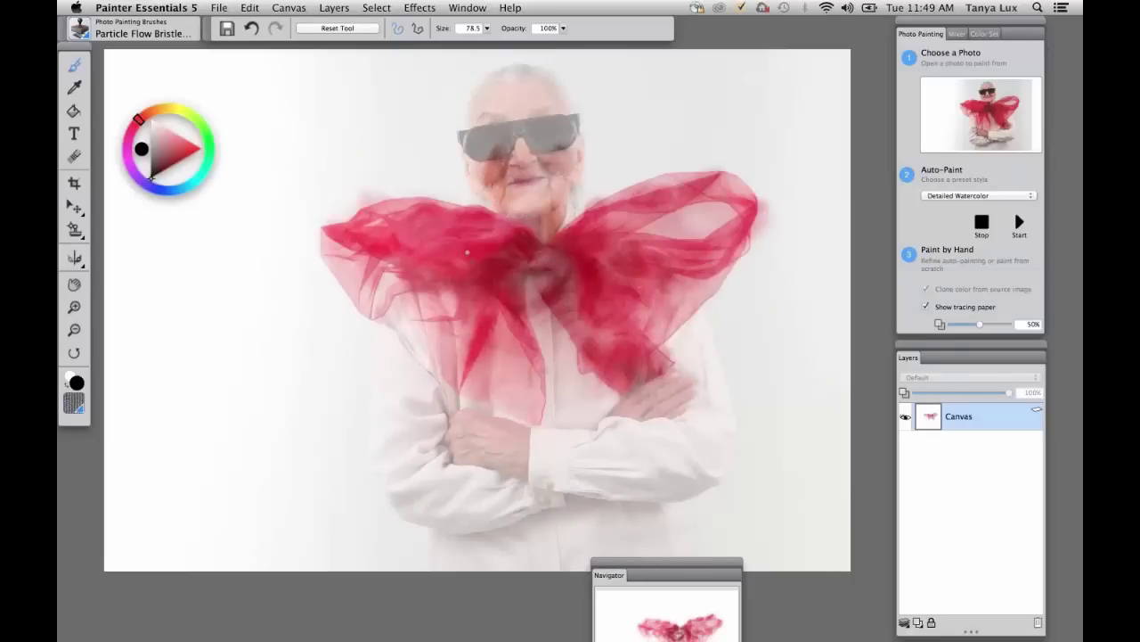
pyautogui.press('super+t')
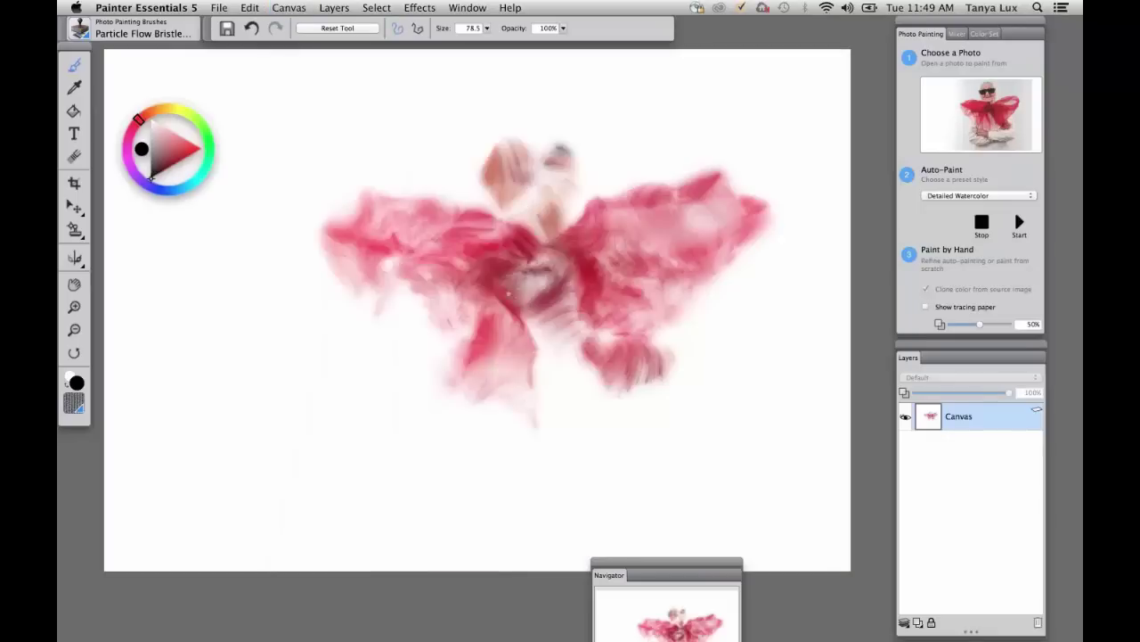
# Switch to the Particle Spring Worm Hole Cloner and paint the dark sunglasses over the tracing paper
pyautogui.click(96, 27)
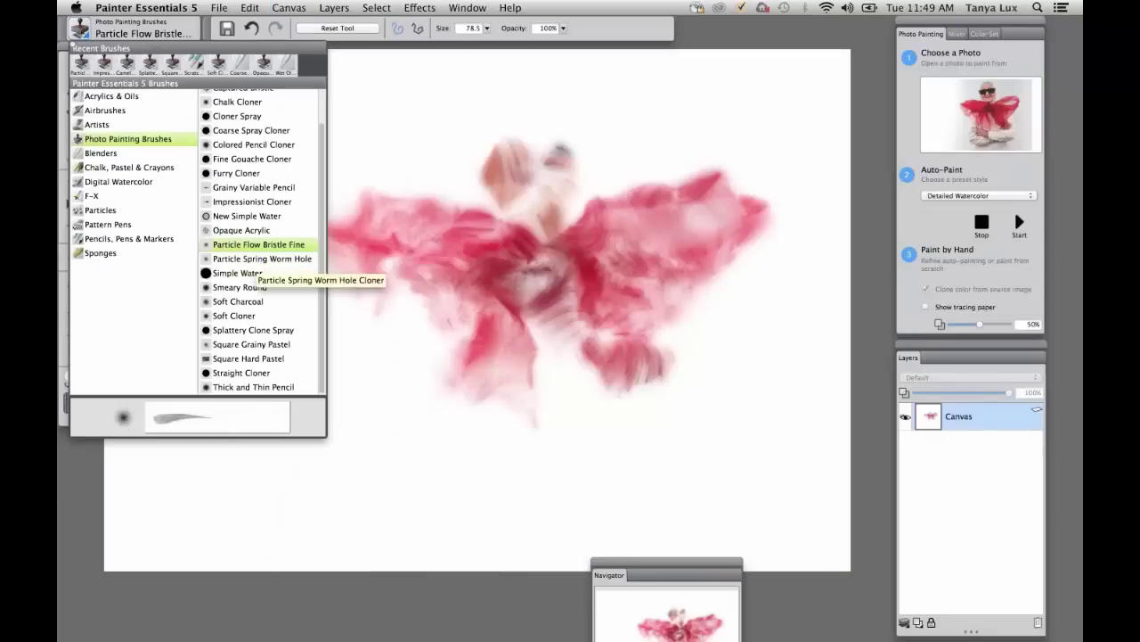
pyautogui.click(263, 260)
pyautogui.press('super+t')
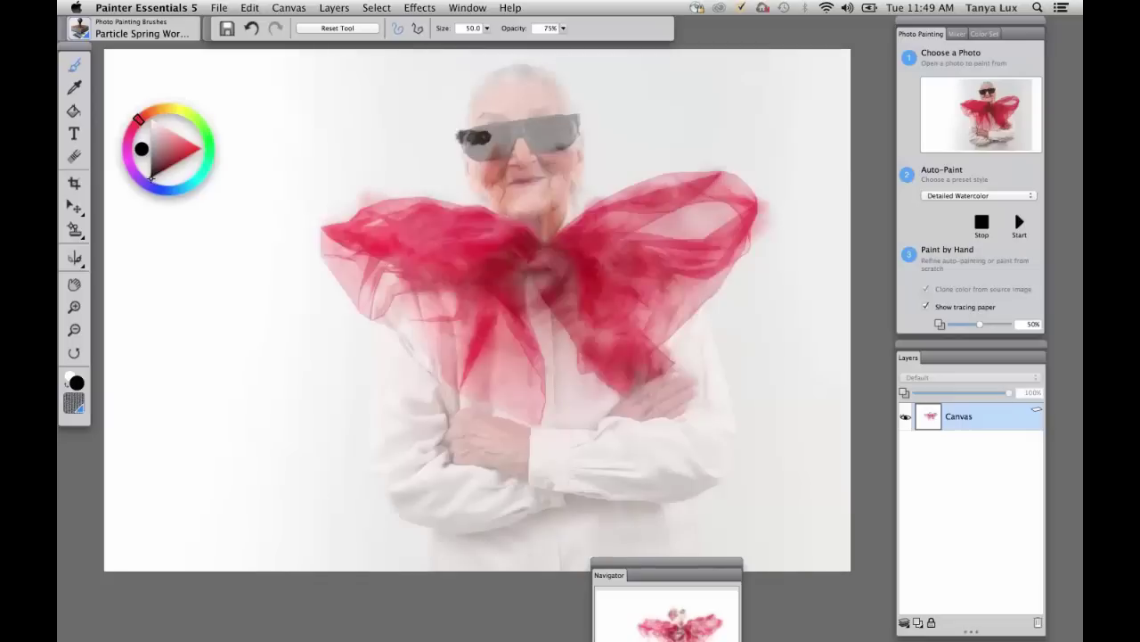
pyautogui.moveTo(479, 135)
pyautogui.mouseDown()
pyautogui.moveTo(512, 130)
pyautogui.moveTo(505, 155)
pyautogui.moveTo(459, 144)
pyautogui.moveTo(499, 140)
pyautogui.moveTo(508, 114)
pyautogui.moveTo(546, 147)
pyautogui.moveTo(565, 141)
pyautogui.moveTo(554, 133)
pyautogui.moveTo(563, 125)
pyautogui.mouseUp()
pyautogui.press('super+t')
pyautogui.press('super+t')
pyautogui.press('super+t')
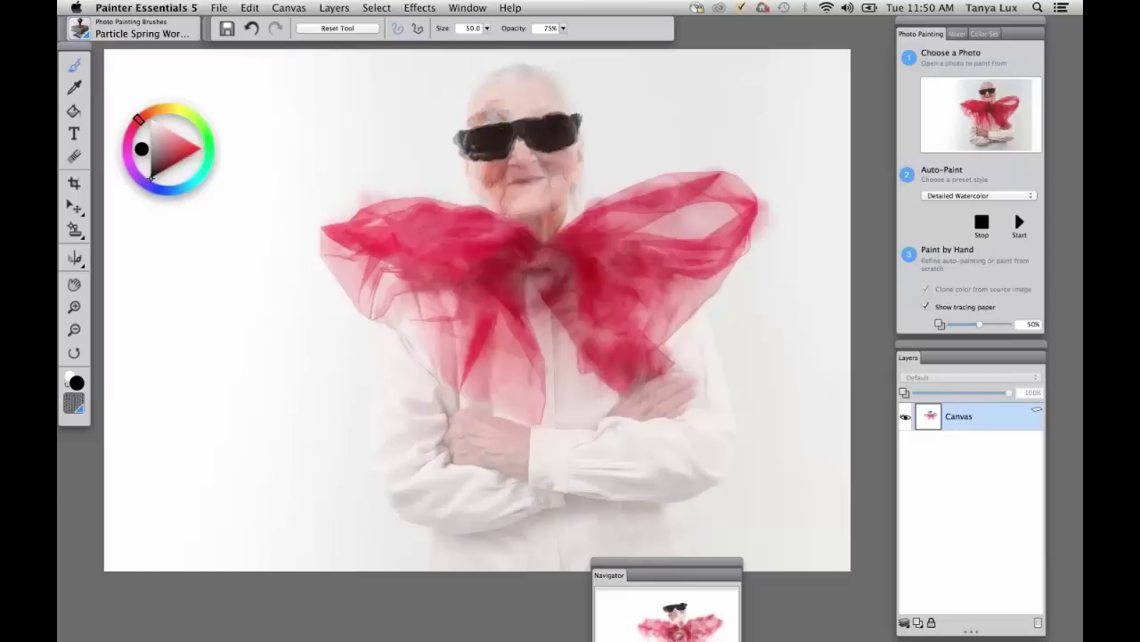
# Paint the forehead and hair above the sunglasses, and compare the painting with the tracing paper off and on
pyautogui.moveTo(481, 94)
pyautogui.mouseDown()
pyautogui.moveTo(548, 82)
pyautogui.moveTo(552, 114)
pyautogui.moveTo(501, 107)
pyautogui.moveTo(510, 89)
pyautogui.moveTo(528, 89)
pyautogui.moveTo(497, 120)
pyautogui.moveTo(558, 107)
pyautogui.mouseUp()
pyautogui.press('super+t')
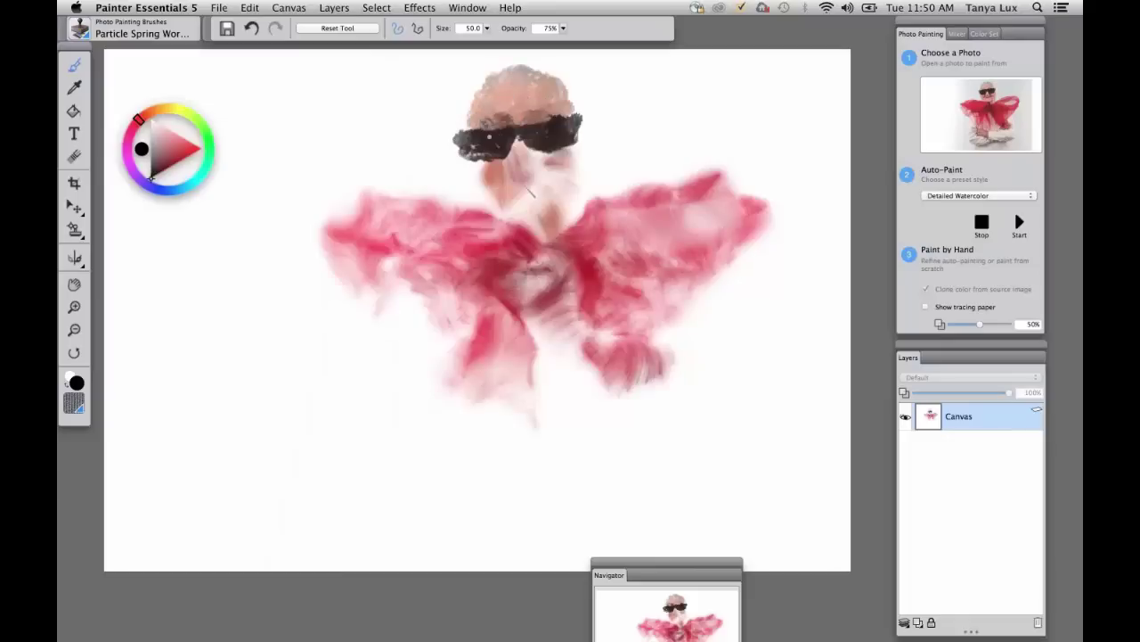
pyautogui.press('super+t')
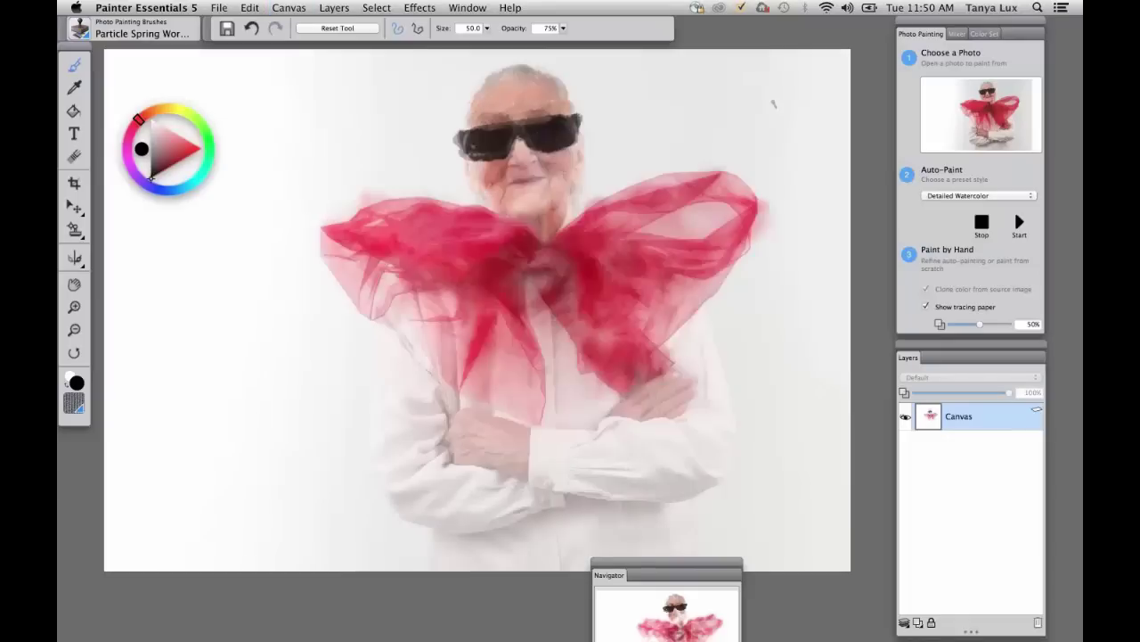
# Zoom in on the face, paint the cheeks, nose and right side of the jaw, and hide the tracing paper
pyautogui.press('super+plus')
pyautogui.moveTo(576, 114); pyautogui.dragTo(577, 313)
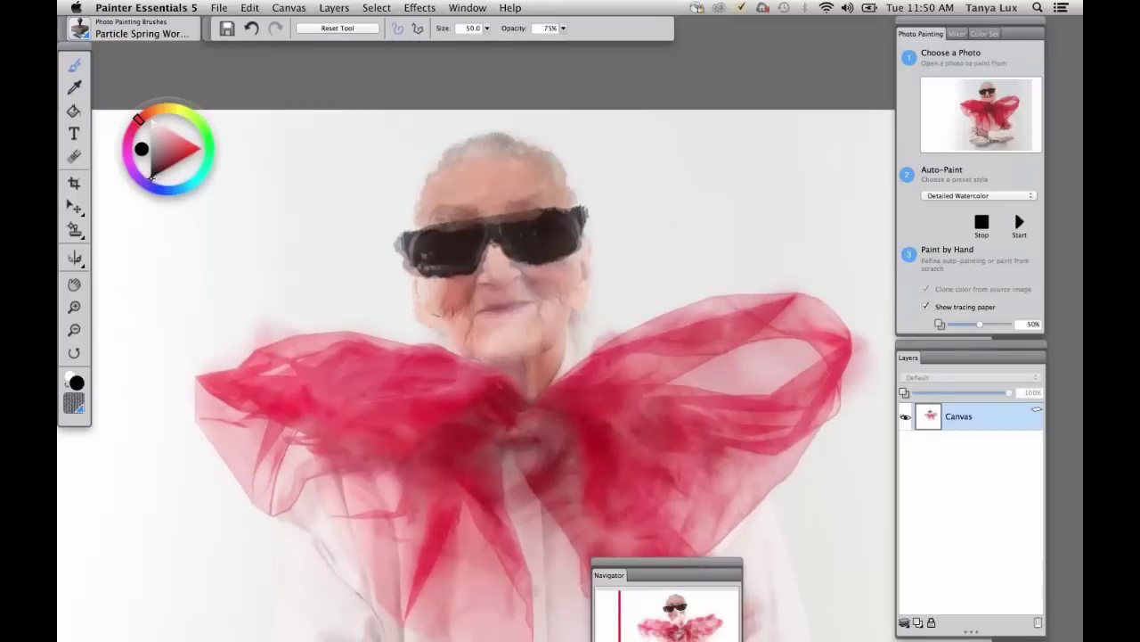
pyautogui.moveTo(428, 301)
pyautogui.mouseDown()
pyautogui.moveTo(430, 291)
pyautogui.moveTo(456, 286)
pyautogui.moveTo(458, 297)
pyautogui.moveTo(472, 283)
pyautogui.mouseUp()
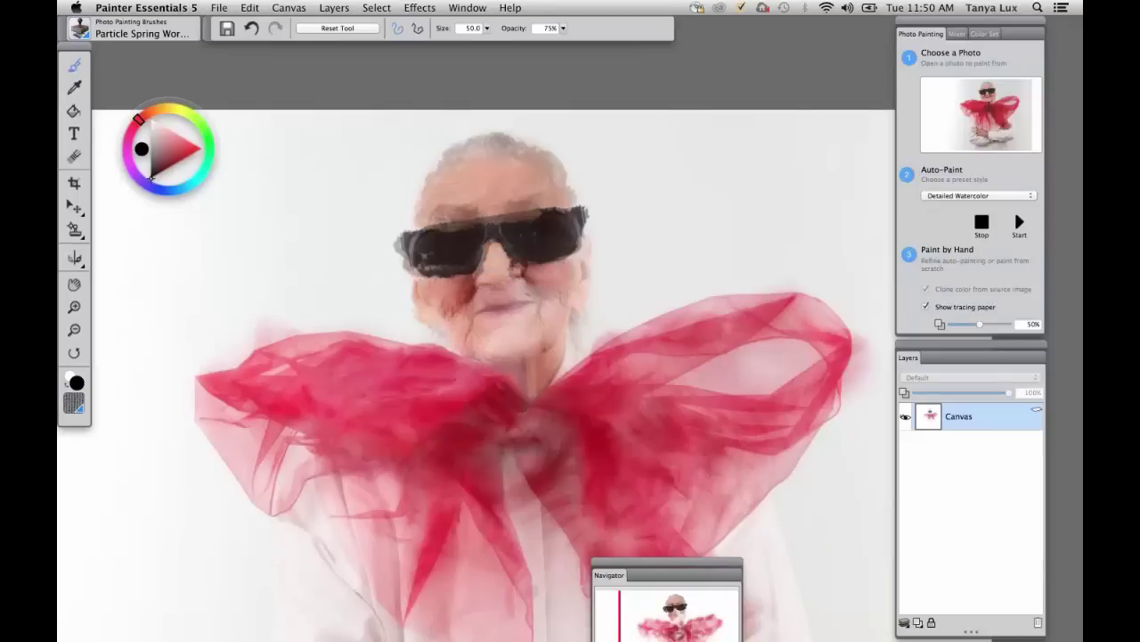
pyautogui.moveTo(482, 296)
pyautogui.mouseDown()
pyautogui.moveTo(560, 280)
pyautogui.moveTo(577, 264)
pyautogui.moveTo(576, 297)
pyautogui.moveTo(534, 300)
pyautogui.moveTo(527, 330)
pyautogui.moveTo(540, 349)
pyautogui.mouseUp()
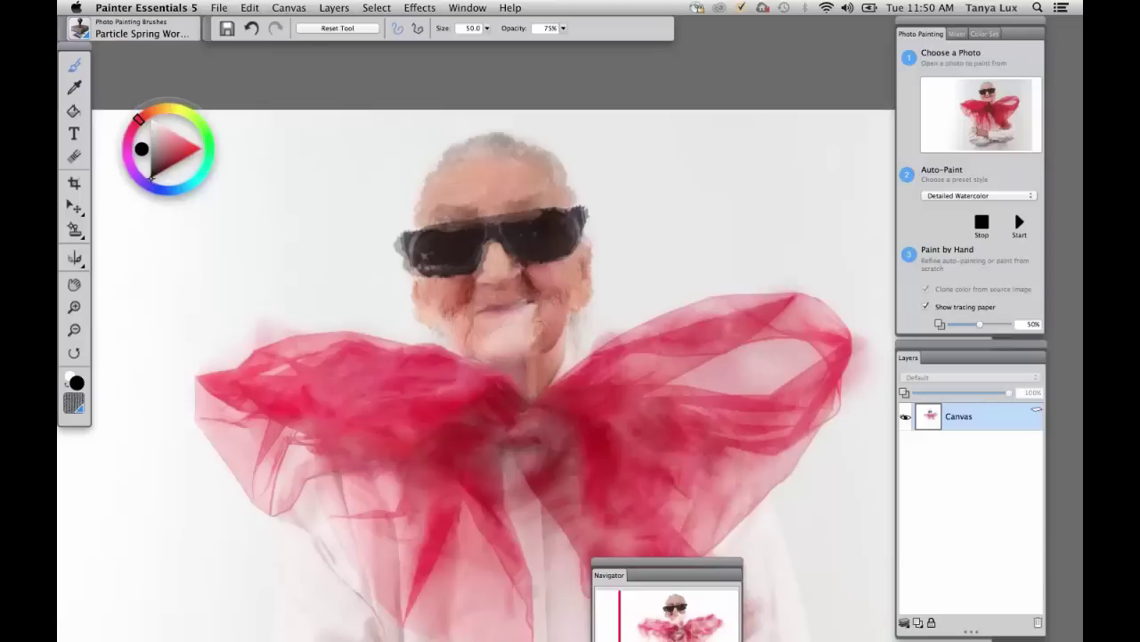
pyautogui.press('super+t')
pyautogui.press('super+t')
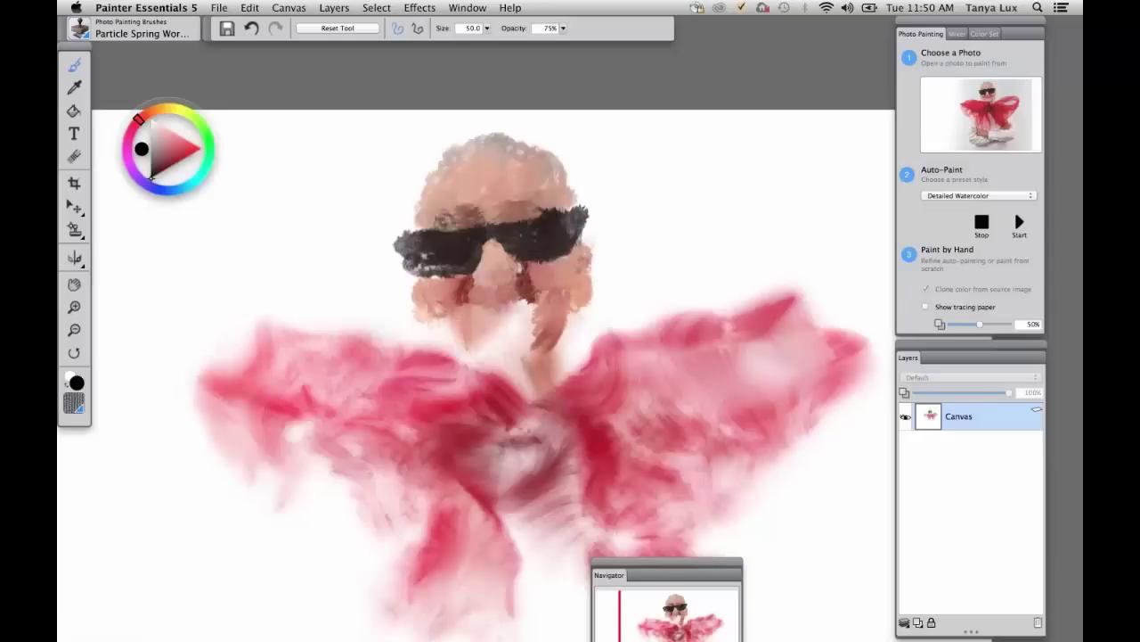
# Touch up the left sunglasses lens, and paint the mouth, chin and upper neck with the tracing paper shown
pyautogui.moveTo(433, 278)
pyautogui.mouseDown()
pyautogui.moveTo(456, 272)
pyautogui.moveTo(432, 261)
pyautogui.moveTo(454, 259)
pyautogui.moveTo(450, 246)
pyautogui.mouseUp()
pyautogui.press('super+t')
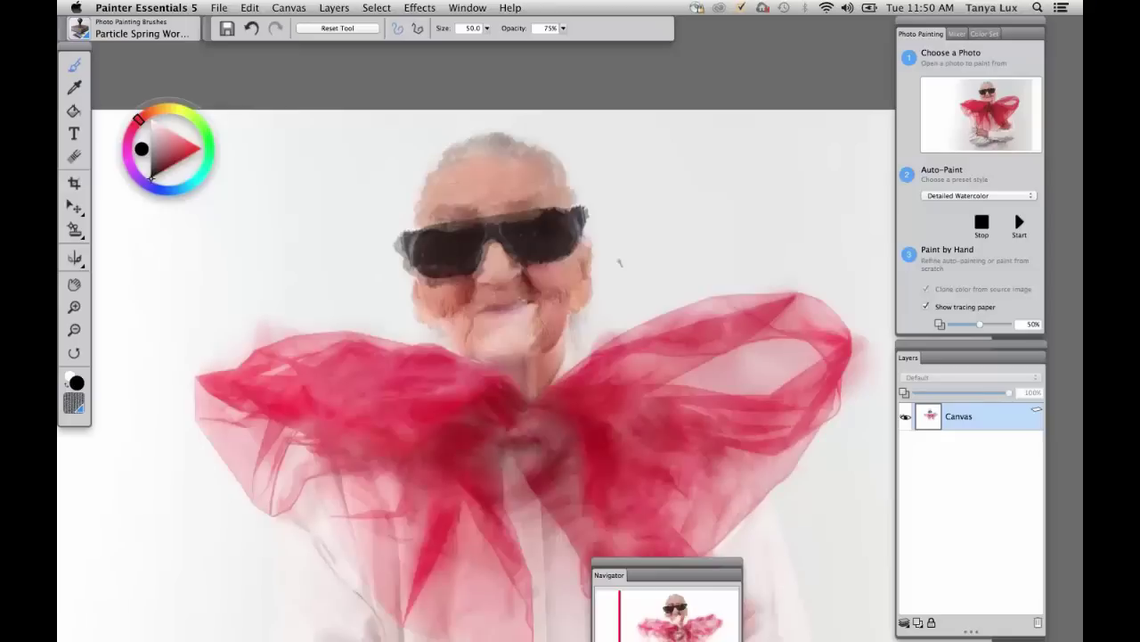
pyautogui.moveTo(475, 345); pyautogui.dragTo(521, 352)
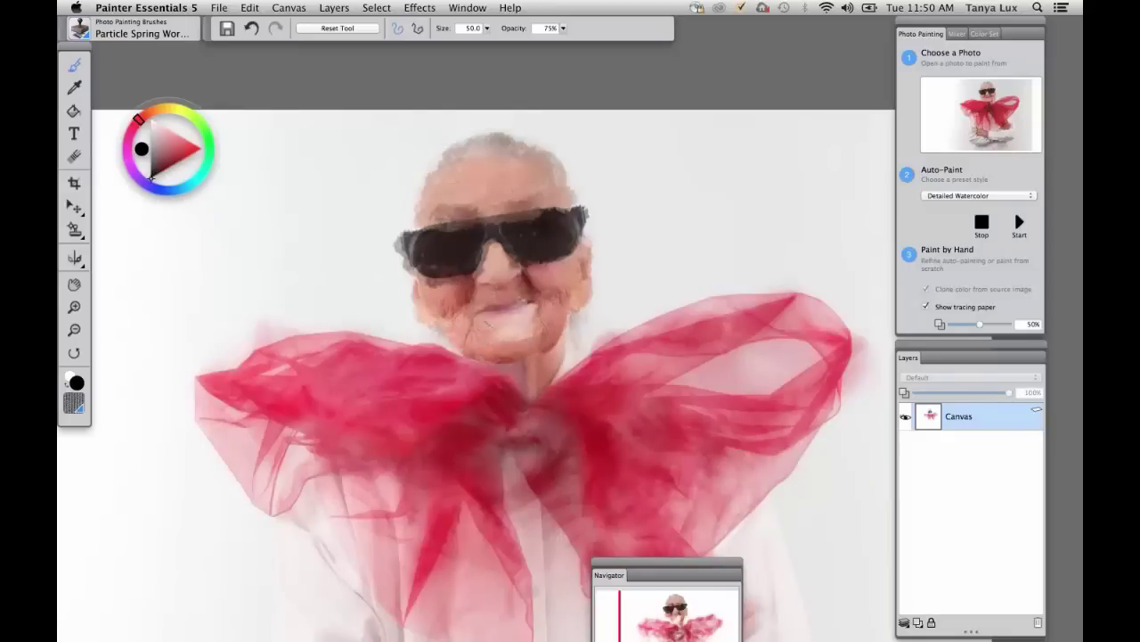
pyautogui.moveTo(486, 314)
pyautogui.mouseDown()
pyautogui.moveTo(533, 316)
pyautogui.moveTo(502, 326)
pyautogui.moveTo(515, 337)
pyautogui.moveTo(495, 366)
pyautogui.moveTo(529, 391)
pyautogui.moveTo(567, 355)
pyautogui.moveTo(534, 361)
pyautogui.moveTo(562, 350)
pyautogui.mouseUp()
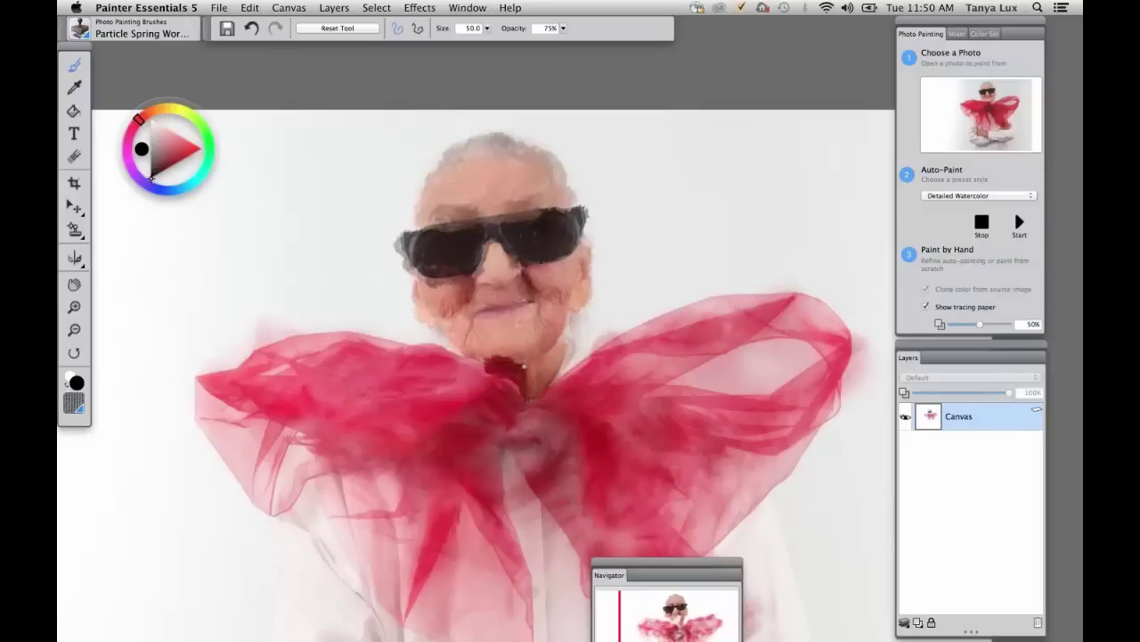
# Hide the tracing paper, paint over the mouth corner, the neck and the centre of the scarf, and show the tracing paper again
pyautogui.press('super+t')
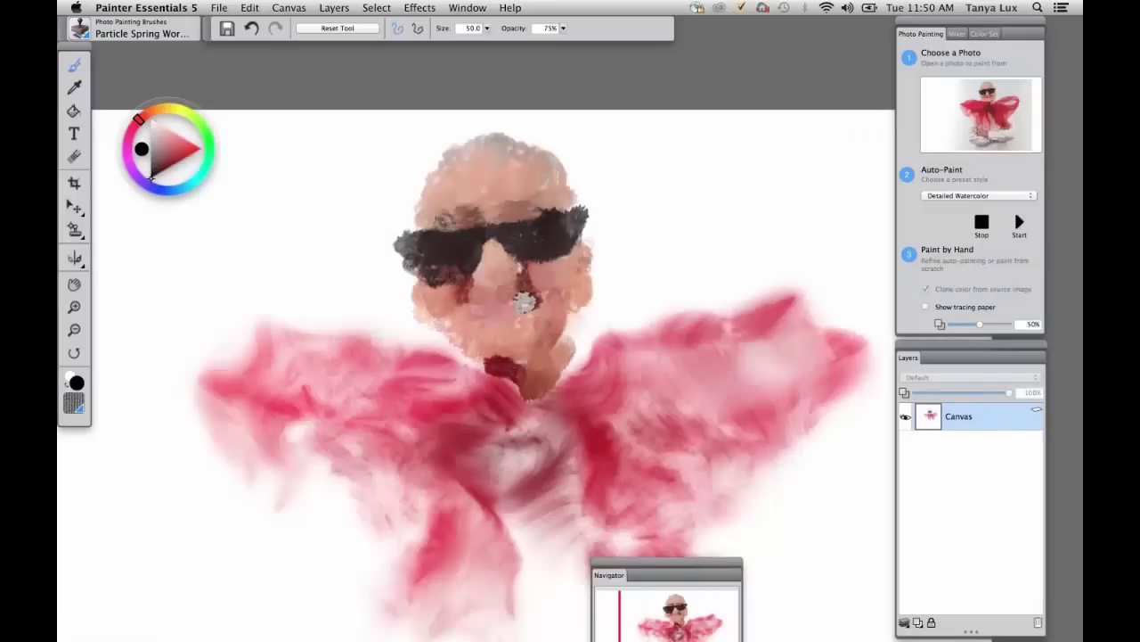
pyautogui.moveTo(524, 303)
pyautogui.mouseDown()
pyautogui.moveTo(521, 264)
pyautogui.moveTo(526, 302)
pyautogui.mouseUp()
pyautogui.moveTo(483, 354); pyautogui.dragTo(510, 386)
pyautogui.moveTo(526, 436)
pyautogui.mouseDown()
pyautogui.moveTo(495, 489)
pyautogui.moveTo(520, 497)
pyautogui.moveTo(557, 459)
pyautogui.mouseUp()
pyautogui.press('super+t')
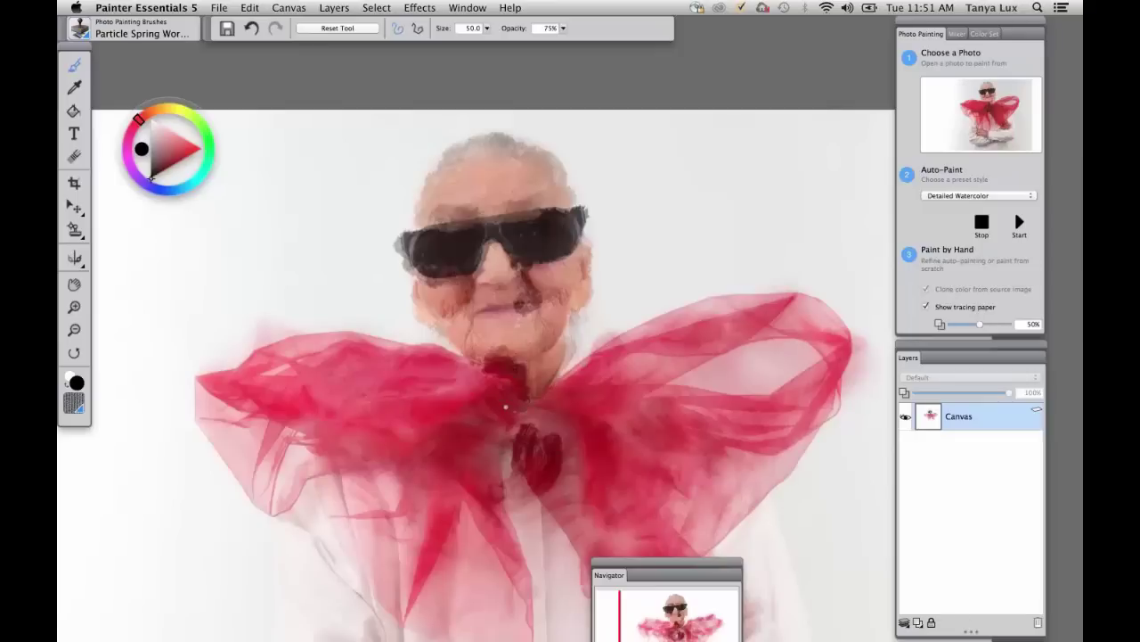
# Paint the scarf knot and the folds of the right-hand scarf loop over the tracing paper, and hide the tracing paper
pyautogui.moveTo(505, 406)
pyautogui.mouseDown()
pyautogui.moveTo(523, 444)
pyautogui.moveTo(551, 427)
pyautogui.moveTo(540, 403)
pyautogui.moveTo(633, 418)
pyautogui.moveTo(574, 375)
pyautogui.mouseUp()
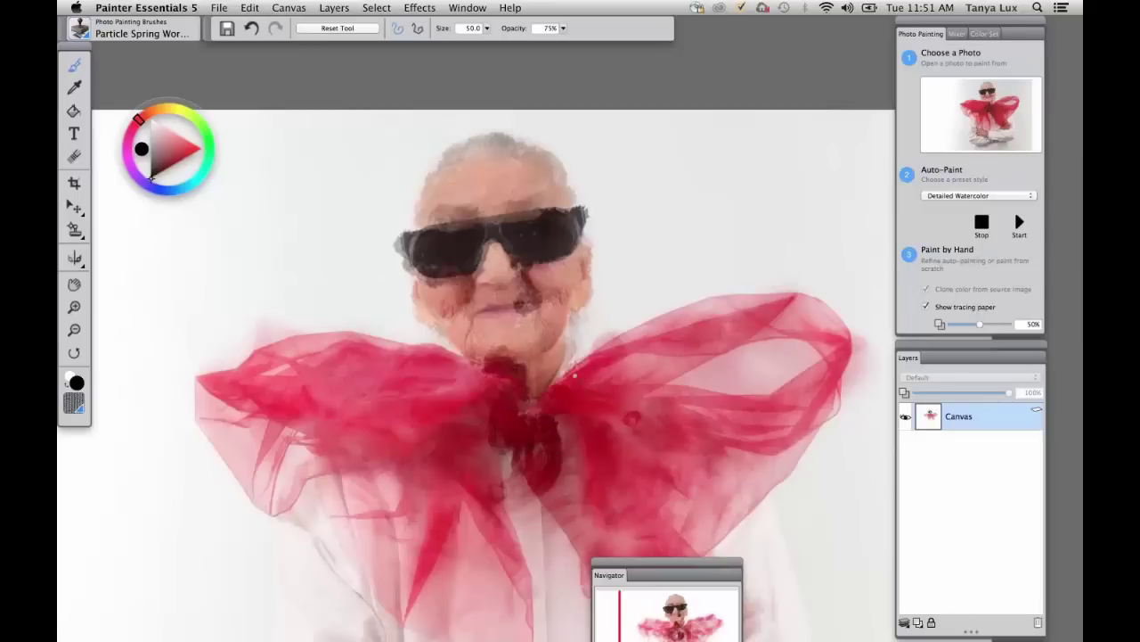
pyautogui.moveTo(728, 323); pyautogui.dragTo(762, 321)
pyautogui.moveTo(618, 428)
pyautogui.mouseDown()
pyautogui.moveTo(702, 415)
pyautogui.moveTo(695, 431)
pyautogui.mouseUp()
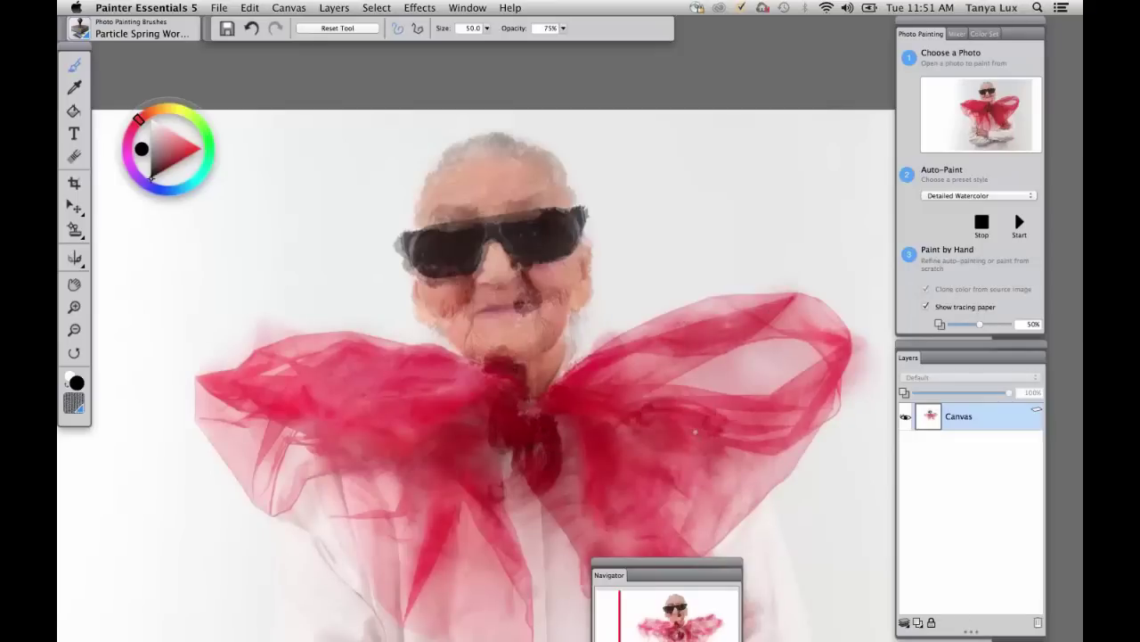
pyautogui.press('super+t')
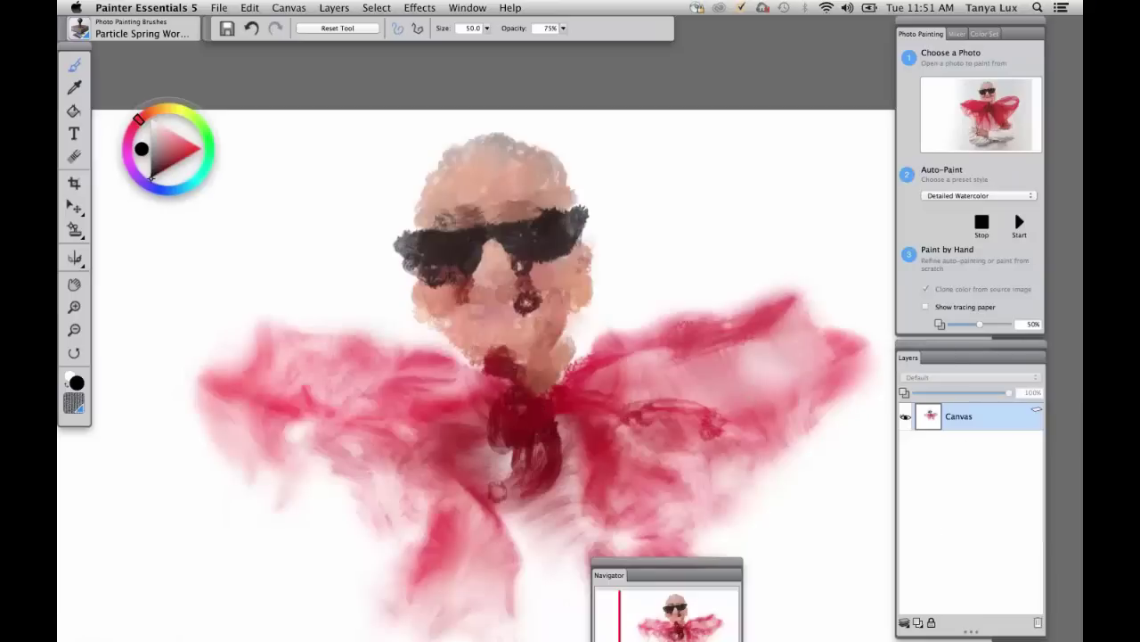
# Add a new layer above the canvas and switch to the Soft Cloner brush
pyautogui.moveTo(927, 357); pyautogui.dragTo(896, 231)
pyautogui.click(891, 497)
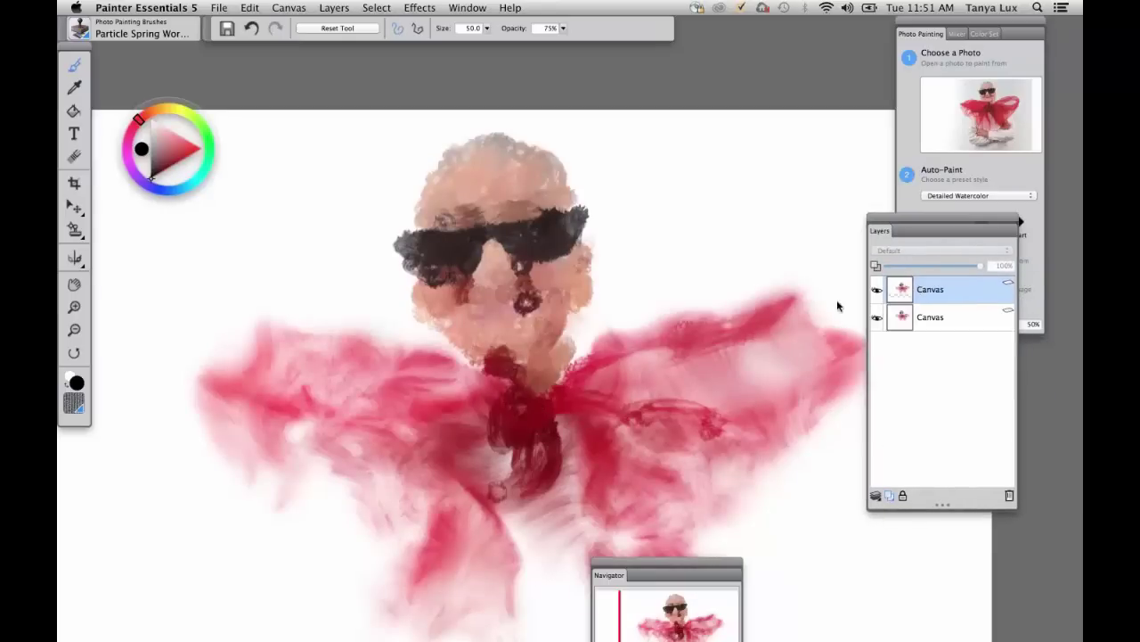
pyautogui.click(81, 27)
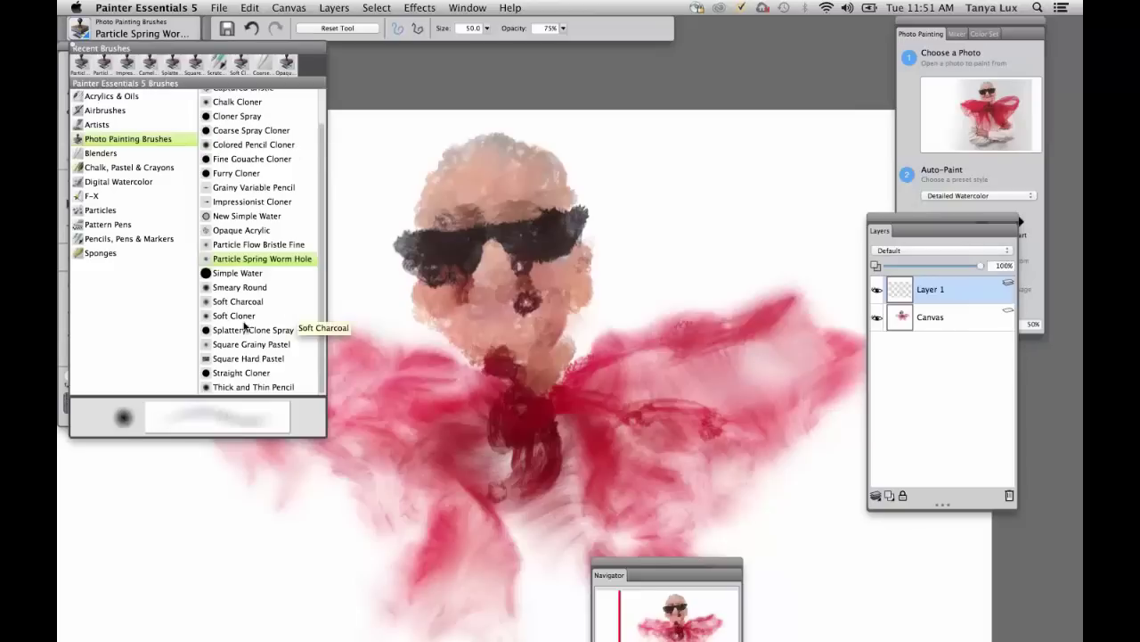
pyautogui.click(288, 310)
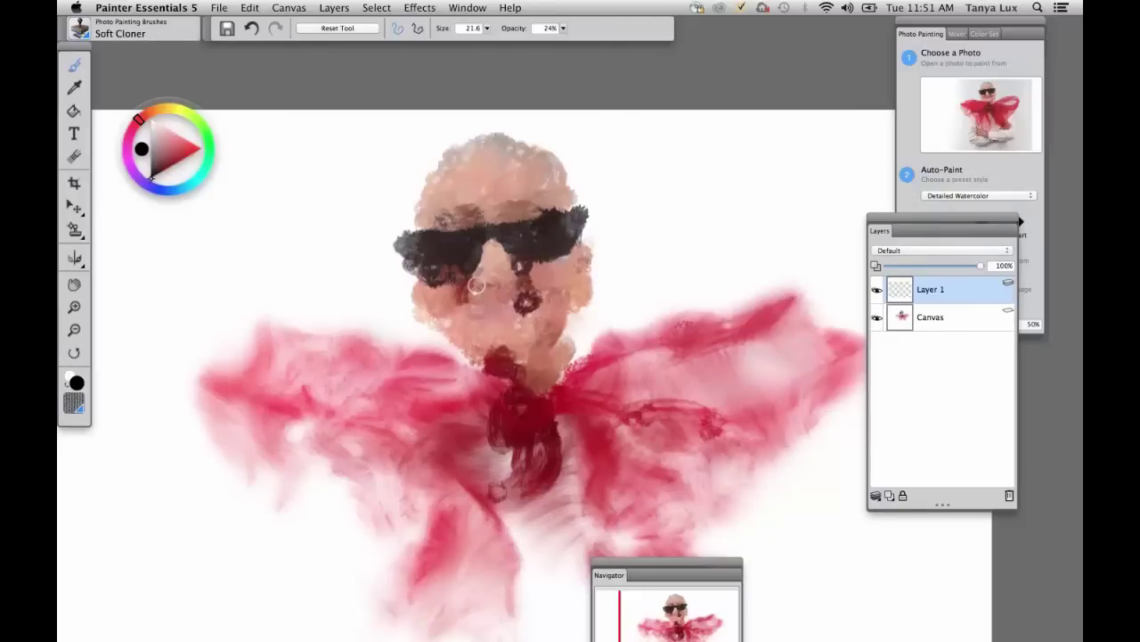
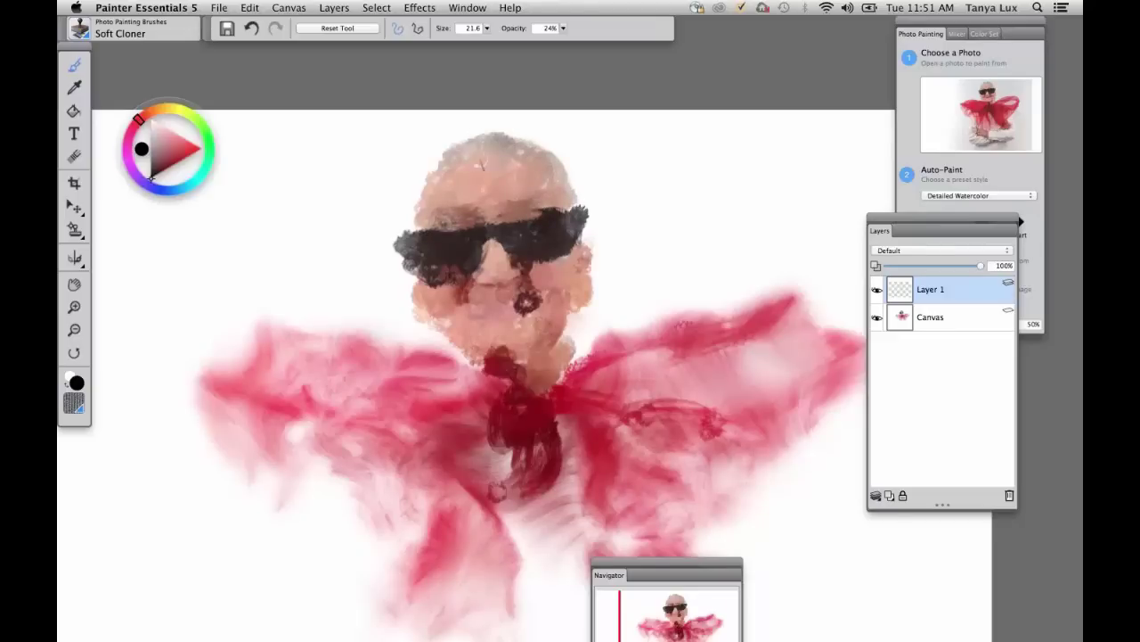
# Bring back photo detail in the cheeks, nose, mouth, sunglasses and chin with the Soft Cloner on the new layer
pyautogui.moveTo(428, 272)
pyautogui.mouseDown()
pyautogui.moveTo(414, 298)
pyautogui.moveTo(474, 355)
pyautogui.moveTo(470, 365)
pyautogui.moveTo(539, 322)
pyautogui.moveTo(515, 307)
pyautogui.moveTo(522, 301)
pyautogui.moveTo(458, 305)
pyautogui.mouseUp()
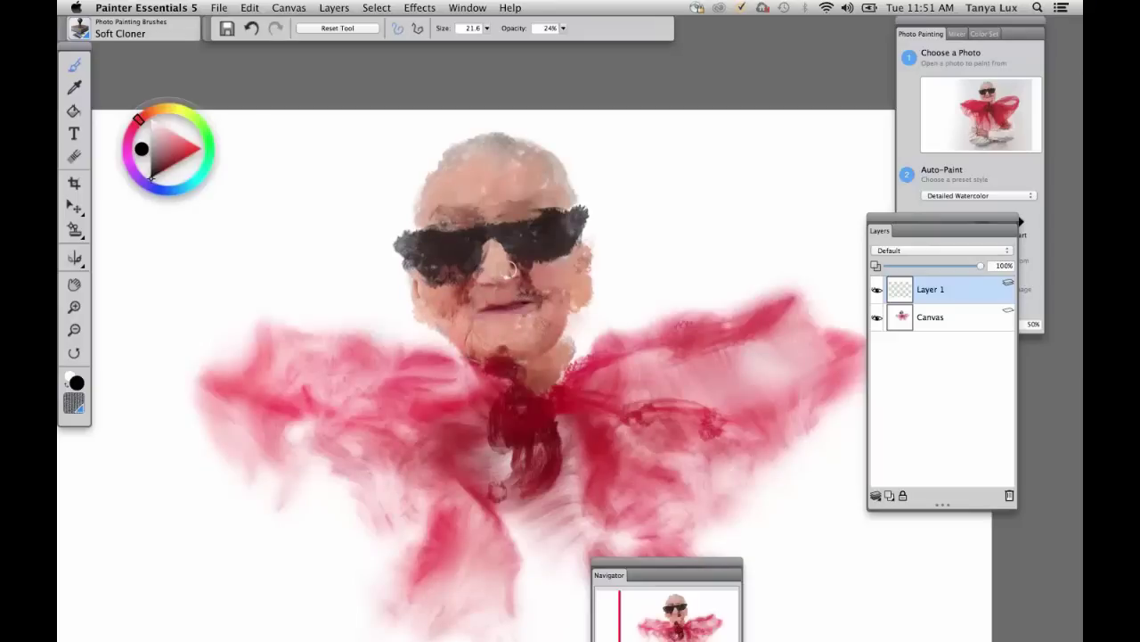
pyautogui.moveTo(511, 269)
pyautogui.mouseDown()
pyautogui.moveTo(546, 305)
pyautogui.moveTo(575, 241)
pyautogui.moveTo(568, 300)
pyautogui.moveTo(584, 230)
pyautogui.mouseUp()
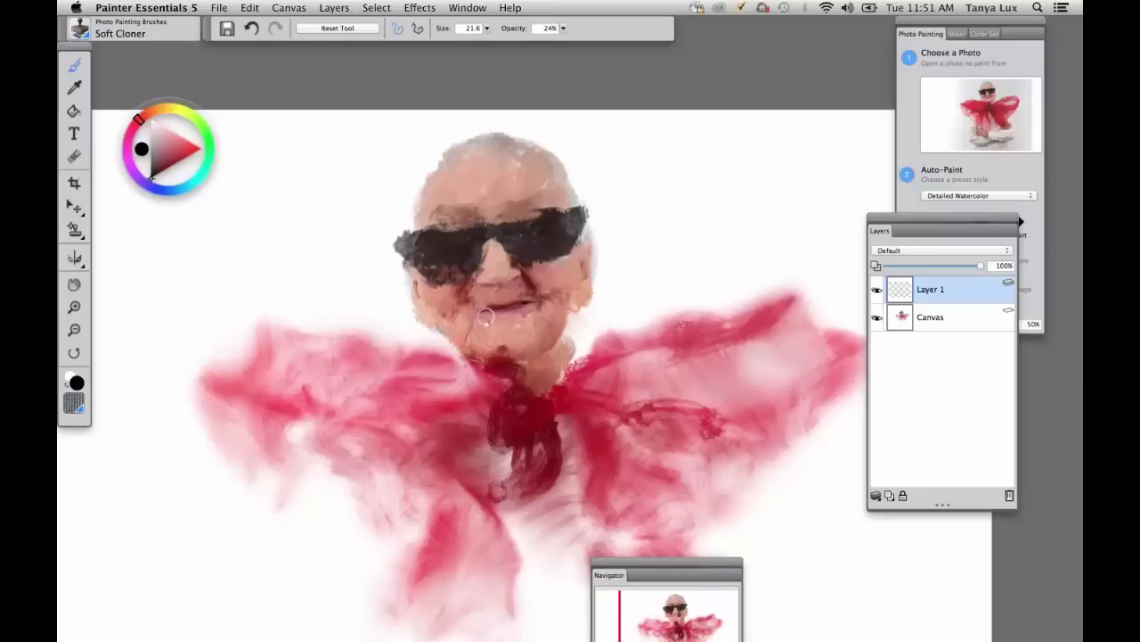
pyautogui.moveTo(484, 317)
pyautogui.mouseDown()
pyautogui.moveTo(460, 388)
pyautogui.moveTo(466, 362)
pyautogui.moveTo(498, 373)
pyautogui.mouseUp()
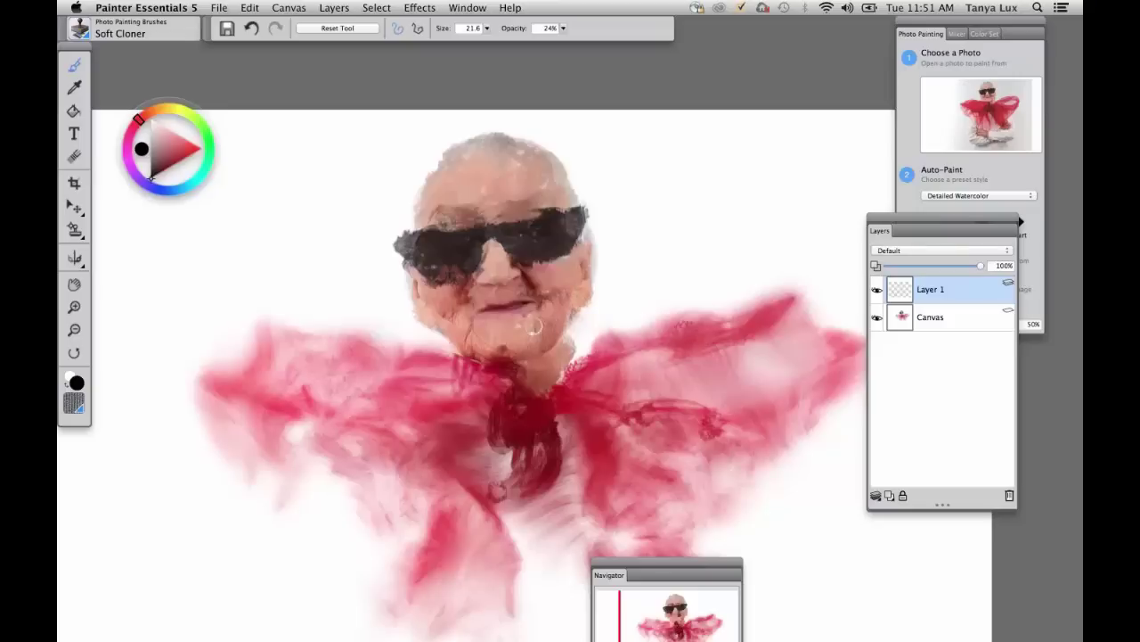
# Paint the shirt front and the right-hand side hand with the Particle Spring Worm Hole Cloner over the tracing paper
pyautogui.scroll(-5, 557, 221)
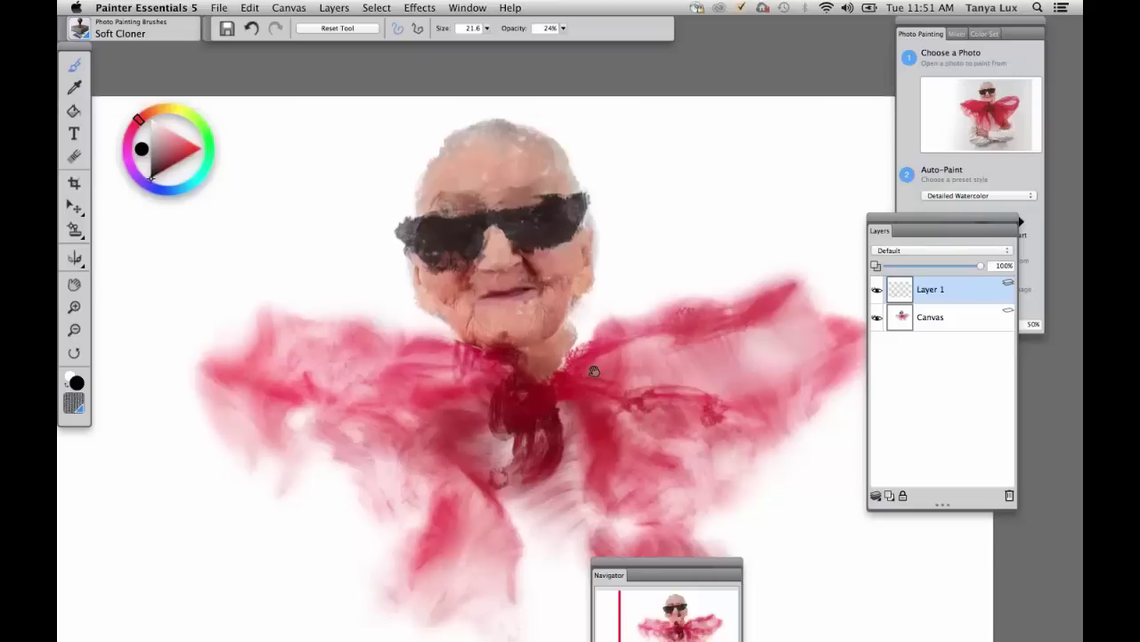
pyautogui.press('super+t')
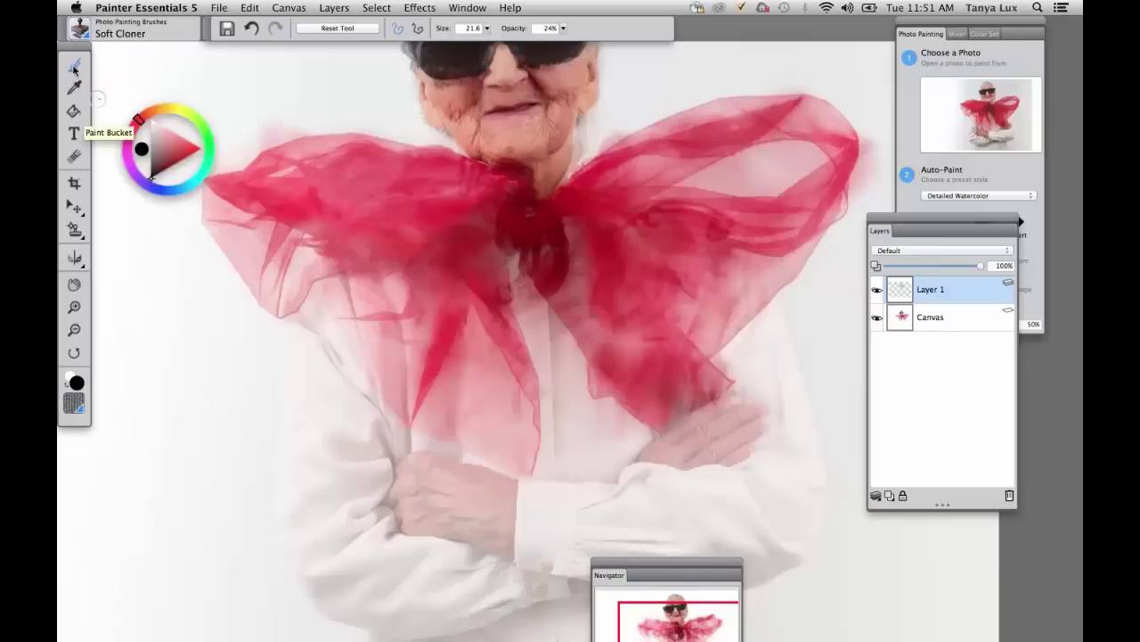
pyautogui.click(81, 29)
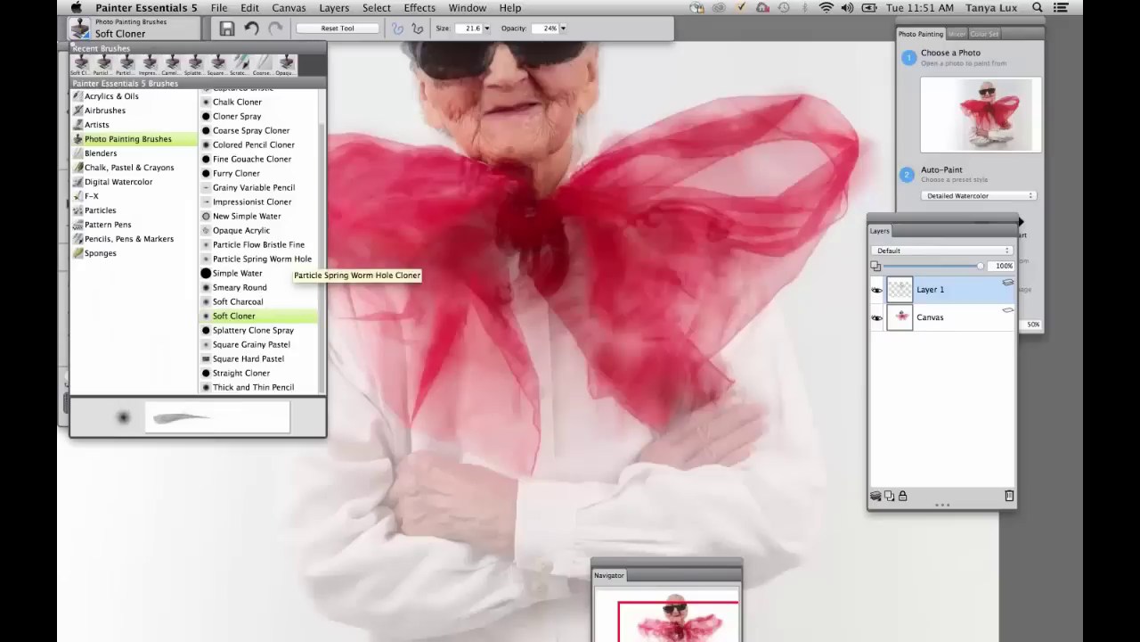
pyautogui.click(283, 259)
pyautogui.moveTo(534, 341)
pyautogui.mouseDown()
pyautogui.moveTo(557, 334)
pyautogui.moveTo(557, 479)
pyautogui.moveTo(599, 466)
pyautogui.moveTo(566, 414)
pyautogui.moveTo(608, 413)
pyautogui.moveTo(632, 428)
pyautogui.moveTo(624, 459)
pyautogui.moveTo(604, 458)
pyautogui.moveTo(604, 418)
pyautogui.moveTo(604, 455)
pyautogui.moveTo(654, 453)
pyautogui.moveTo(672, 431)
pyautogui.moveTo(732, 403)
pyautogui.moveTo(670, 454)
pyautogui.moveTo(748, 411)
pyautogui.moveTo(710, 457)
pyautogui.moveTo(752, 432)
pyautogui.moveTo(726, 456)
pyautogui.moveTo(739, 455)
pyautogui.moveTo(733, 379)
pyautogui.mouseUp()
pyautogui.press('super+t')
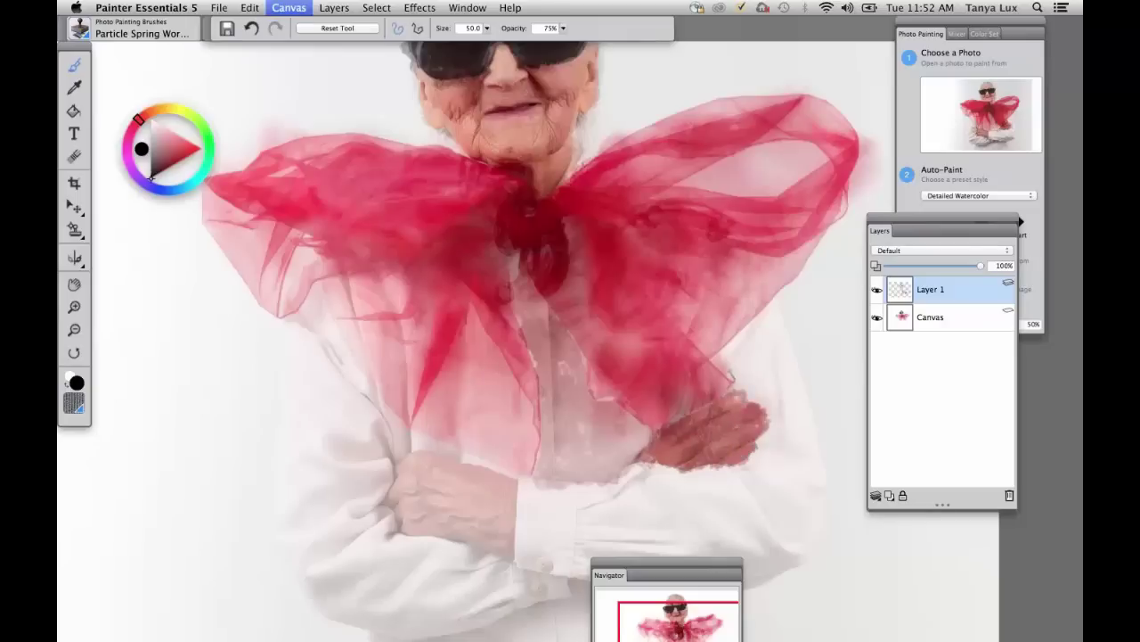
pyautogui.press('super+t')
pyautogui.press('super+t')
pyautogui.press('super+t')
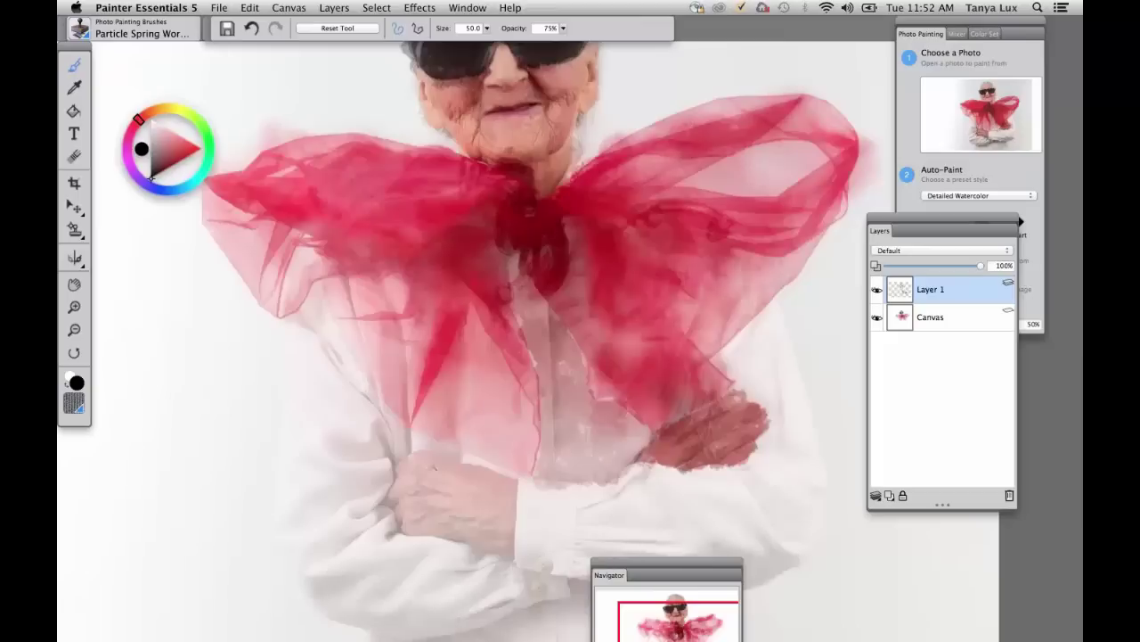
# Paint the other hand and the right-hand sleeve, hide the tracing paper, and add a red stroke along the scarf's lower right edge
pyautogui.moveTo(390, 459)
pyautogui.mouseDown()
pyautogui.moveTo(499, 477)
pyautogui.moveTo(513, 504)
pyautogui.moveTo(509, 539)
pyautogui.moveTo(488, 545)
pyautogui.moveTo(433, 540)
pyautogui.moveTo(401, 519)
pyautogui.moveTo(392, 486)
pyautogui.moveTo(519, 526)
pyautogui.moveTo(524, 553)
pyautogui.moveTo(539, 522)
pyautogui.moveTo(554, 521)
pyautogui.moveTo(564, 563)
pyautogui.moveTo(534, 551)
pyautogui.moveTo(540, 562)
pyautogui.mouseUp()
pyautogui.moveTo(588, 492)
pyautogui.mouseDown()
pyautogui.moveTo(666, 484)
pyautogui.moveTo(648, 473)
pyautogui.moveTo(724, 472)
pyautogui.moveTo(764, 516)
pyautogui.moveTo(806, 526)
pyautogui.moveTo(763, 497)
pyautogui.moveTo(755, 451)
pyautogui.mouseUp()
pyautogui.moveTo(739, 362)
pyautogui.mouseDown()
pyautogui.moveTo(764, 323)
pyautogui.moveTo(766, 337)
pyautogui.moveTo(779, 331)
pyautogui.moveTo(776, 377)
pyautogui.moveTo(730, 374)
pyautogui.moveTo(768, 392)
pyautogui.moveTo(758, 389)
pyautogui.moveTo(773, 363)
pyautogui.moveTo(788, 374)
pyautogui.moveTo(784, 357)
pyautogui.moveTo(774, 476)
pyautogui.moveTo(792, 483)
pyautogui.moveTo(806, 449)
pyautogui.moveTo(797, 495)
pyautogui.mouseUp()
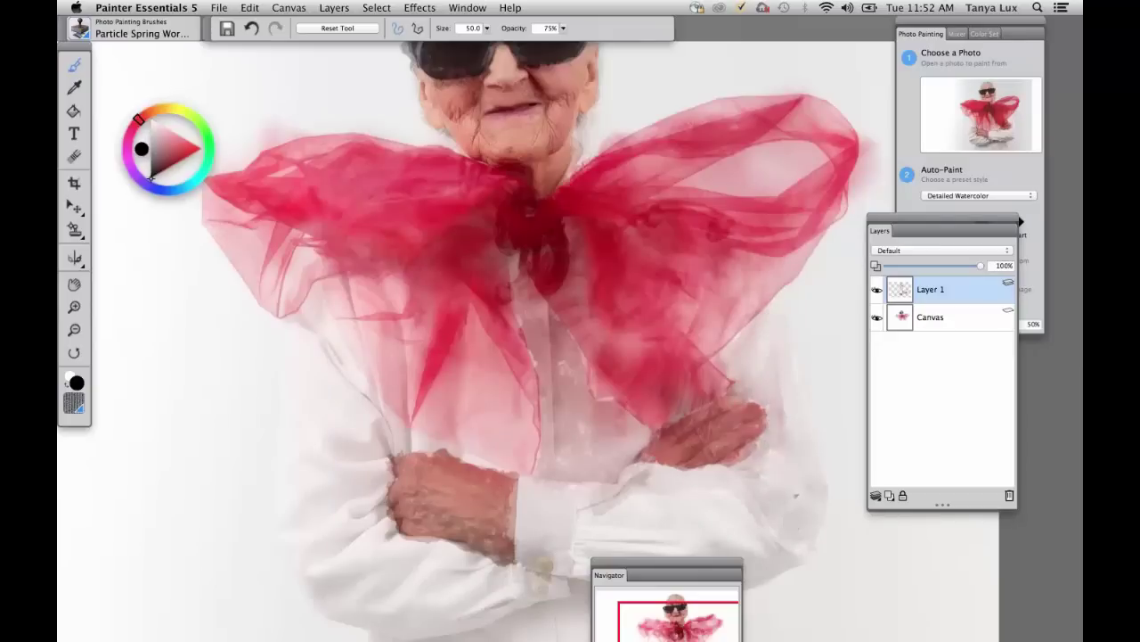
pyautogui.press('super+t')
pyautogui.moveTo(757, 316); pyautogui.dragTo(763, 415)
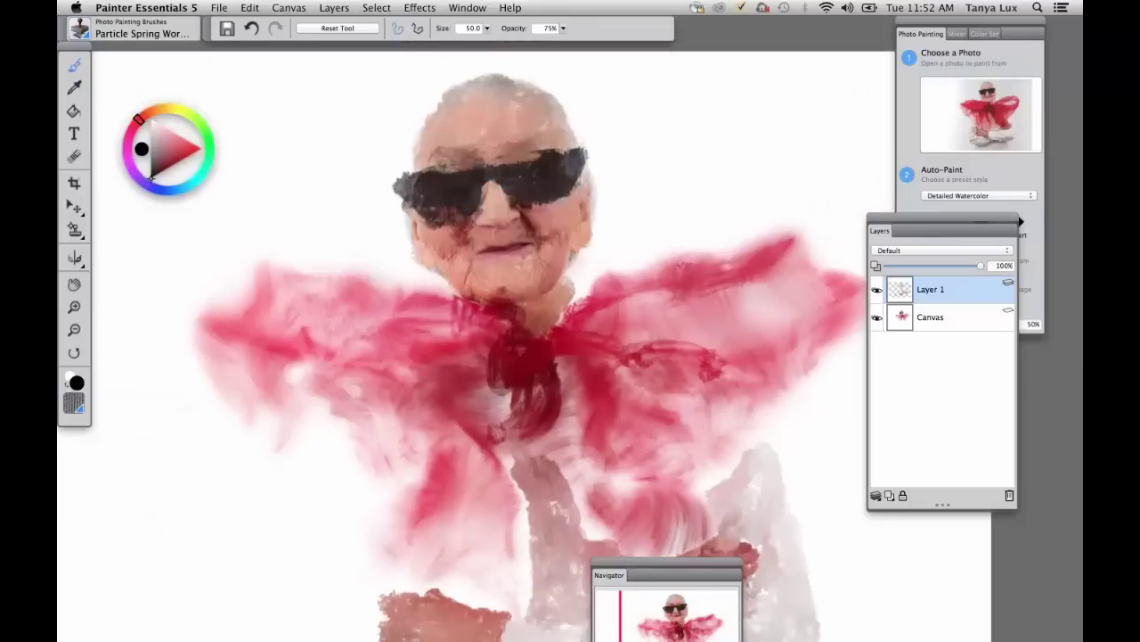
pyautogui.moveTo(701, 483); pyautogui.dragTo(748, 448)
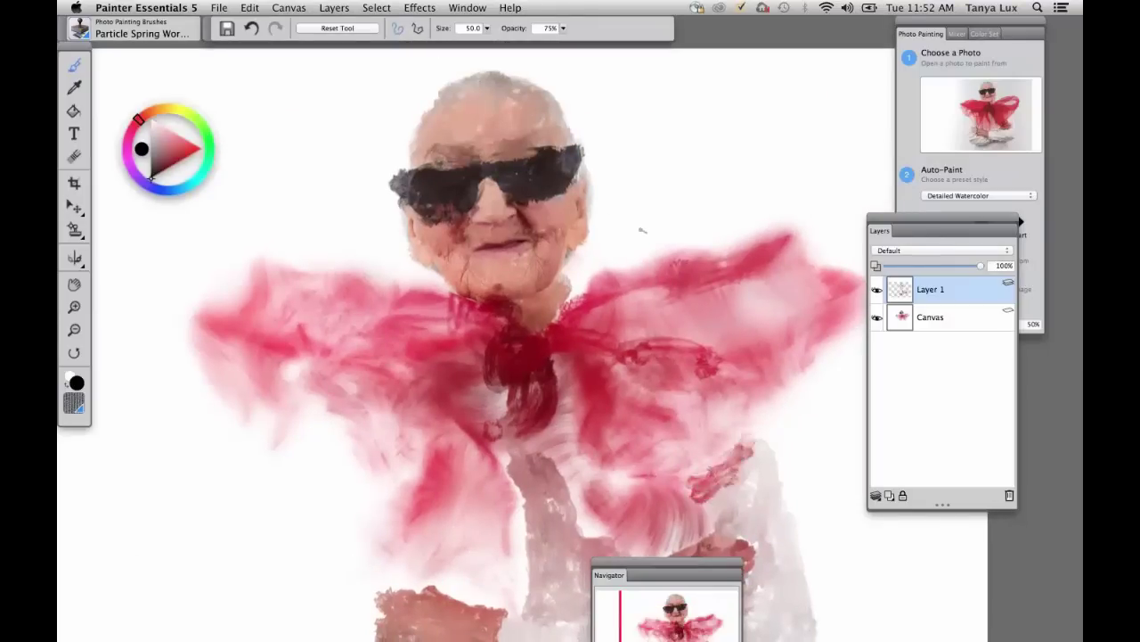
# Open the finished painting ParticleFlowBristleGranny from the Final Paintings folder
pyautogui.click(219, 9)
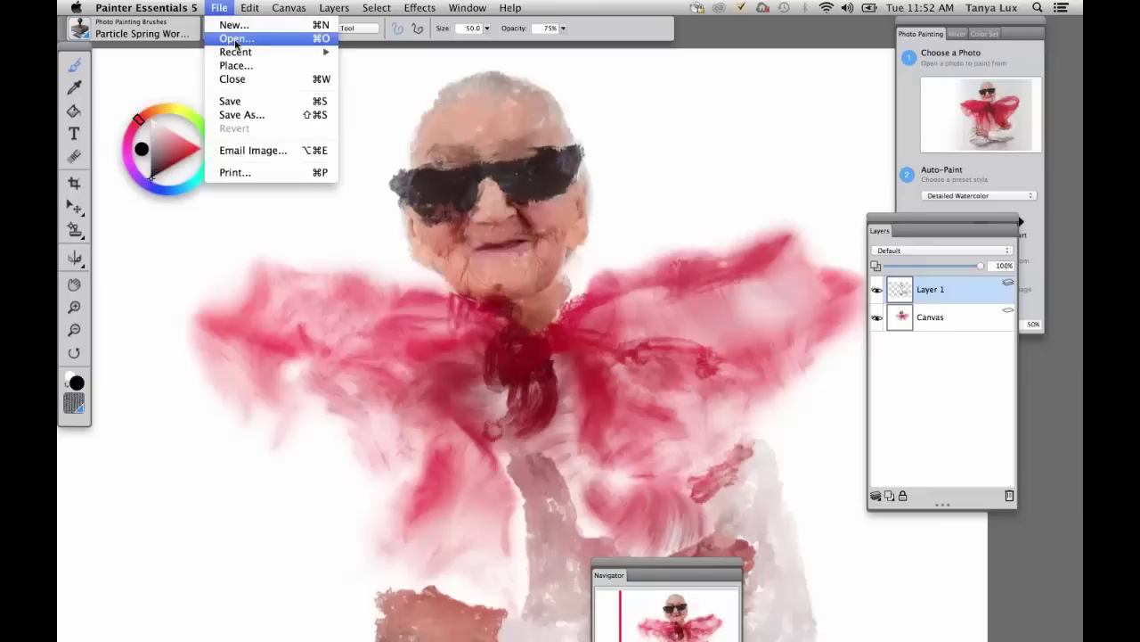
pyautogui.click(236, 39)
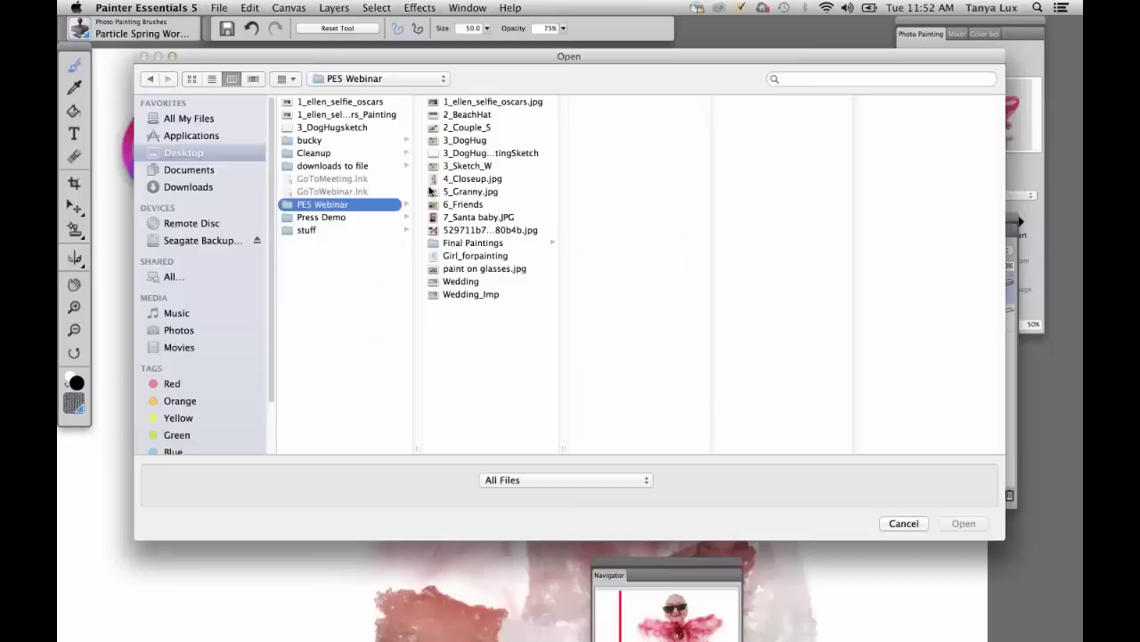
pyautogui.click(461, 242)
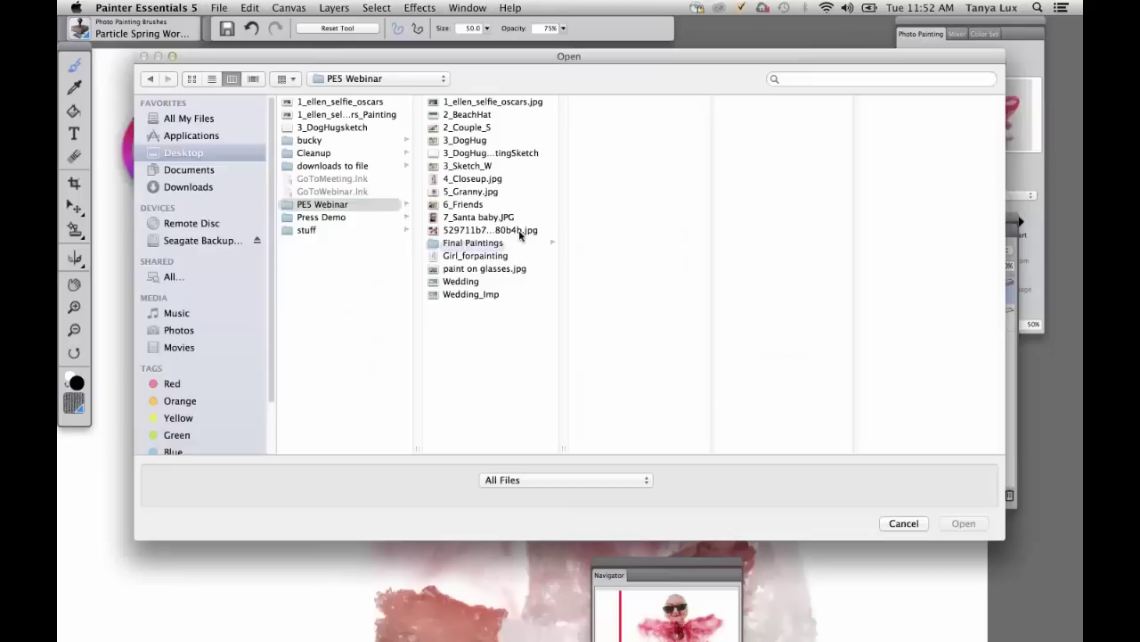
pyautogui.click(432, 245)
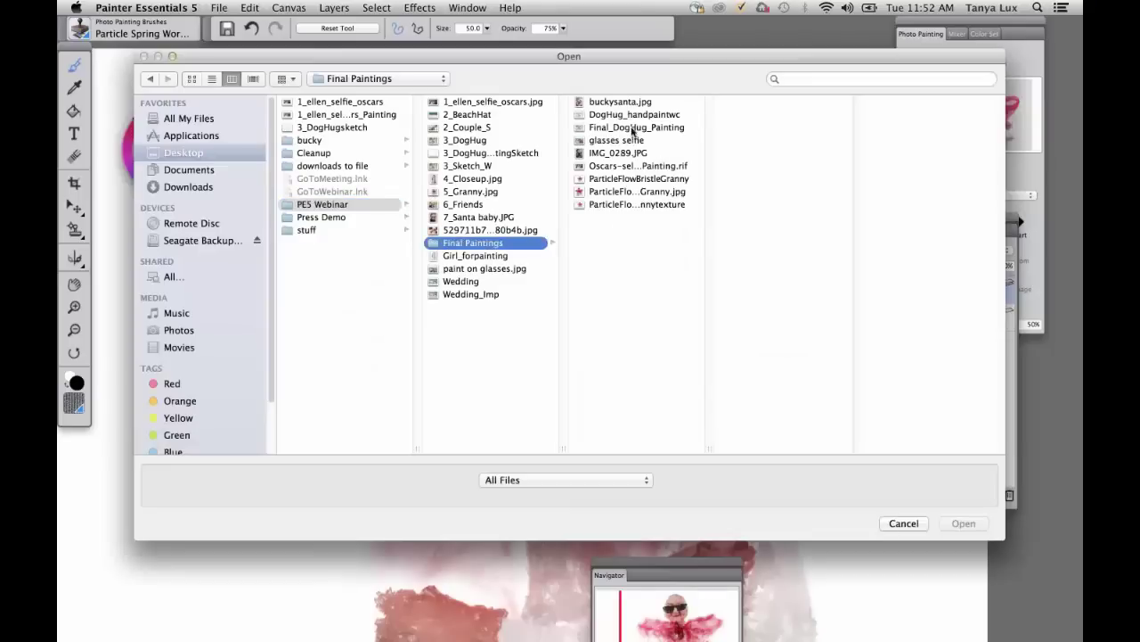
pyautogui.click(584, 191)
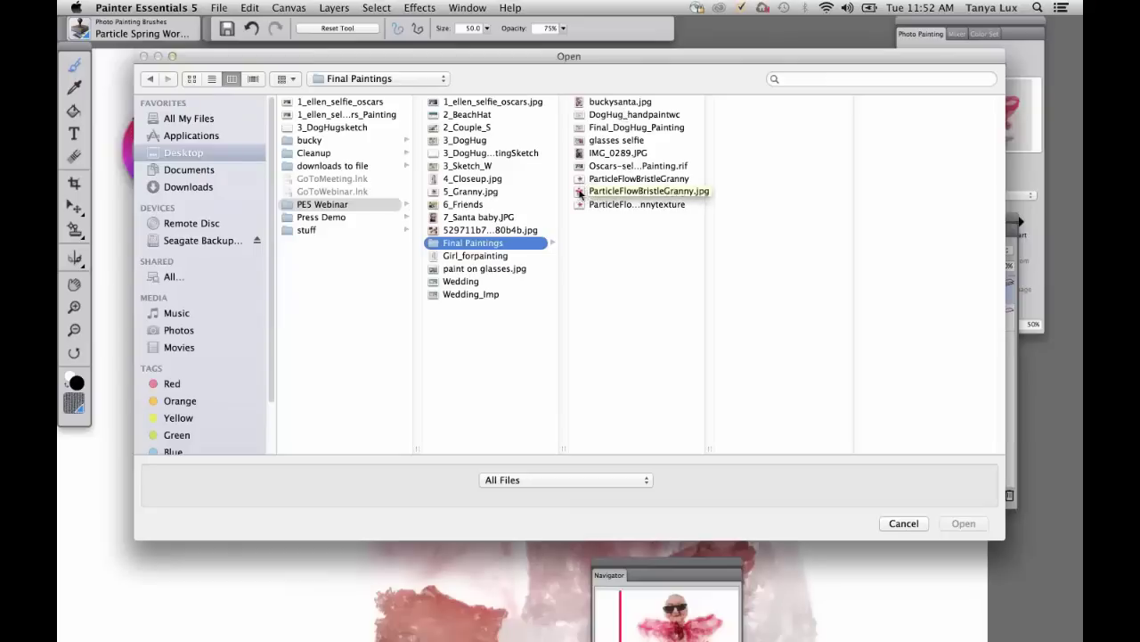
pyautogui.click(579, 202)
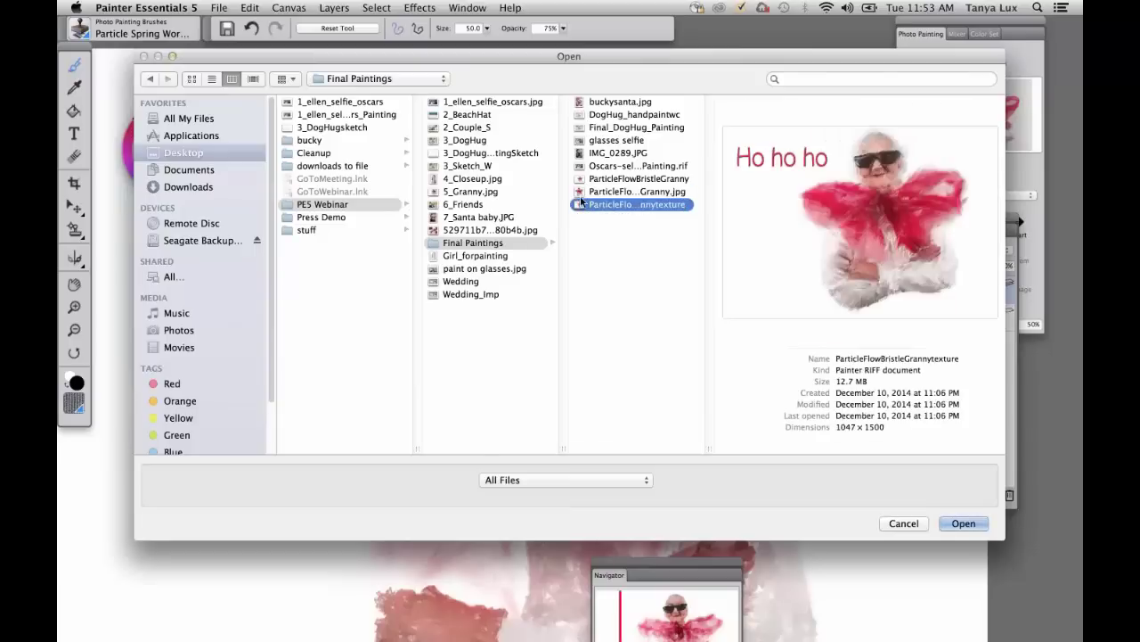
pyautogui.click(581, 187)
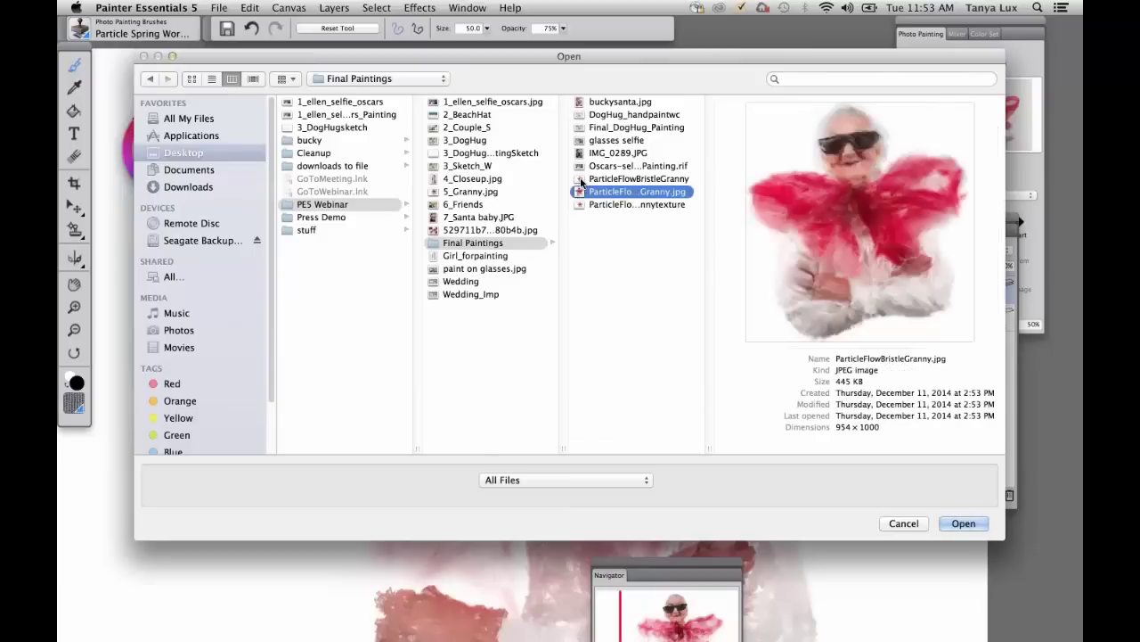
pyautogui.click(581, 180)
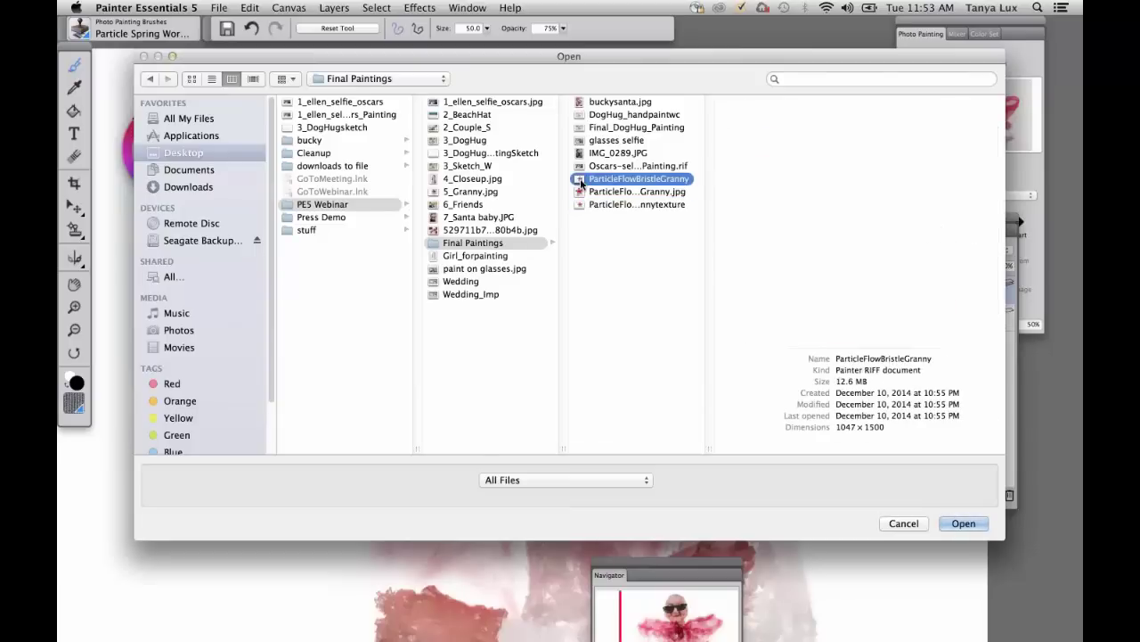
pyautogui.click(952, 523)
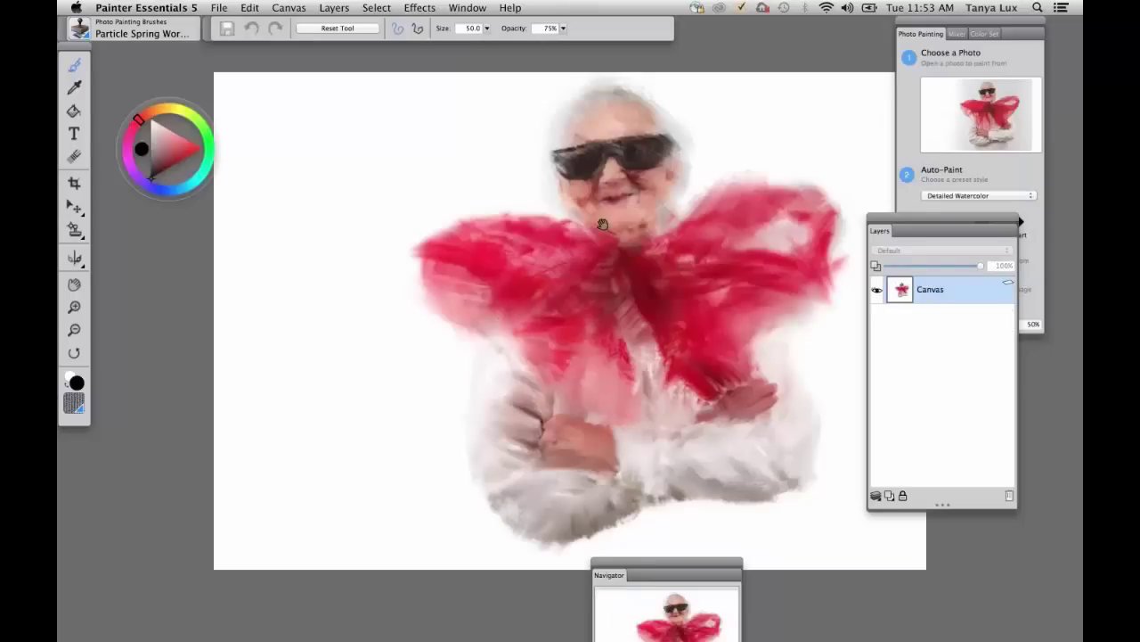
# Move the color wheel off the portrait and choose the Pattern Pen Masked brush with the music notes pattern
pyautogui.moveTo(599, 236); pyautogui.dragTo(493, 218)
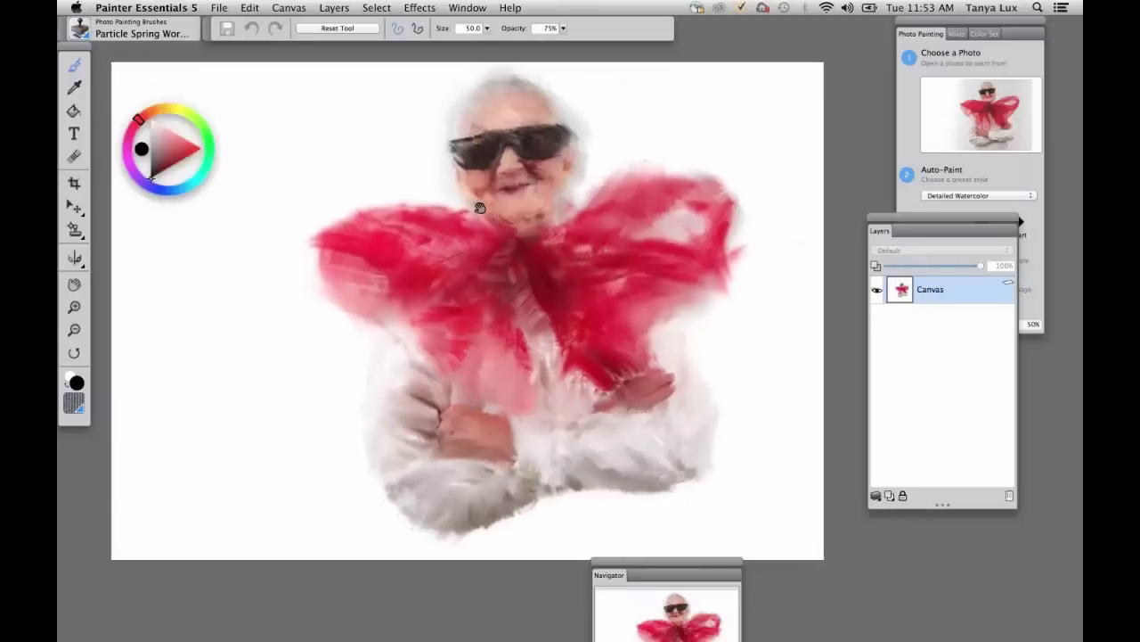
pyautogui.moveTo(185, 127); pyautogui.dragTo(239, 457)
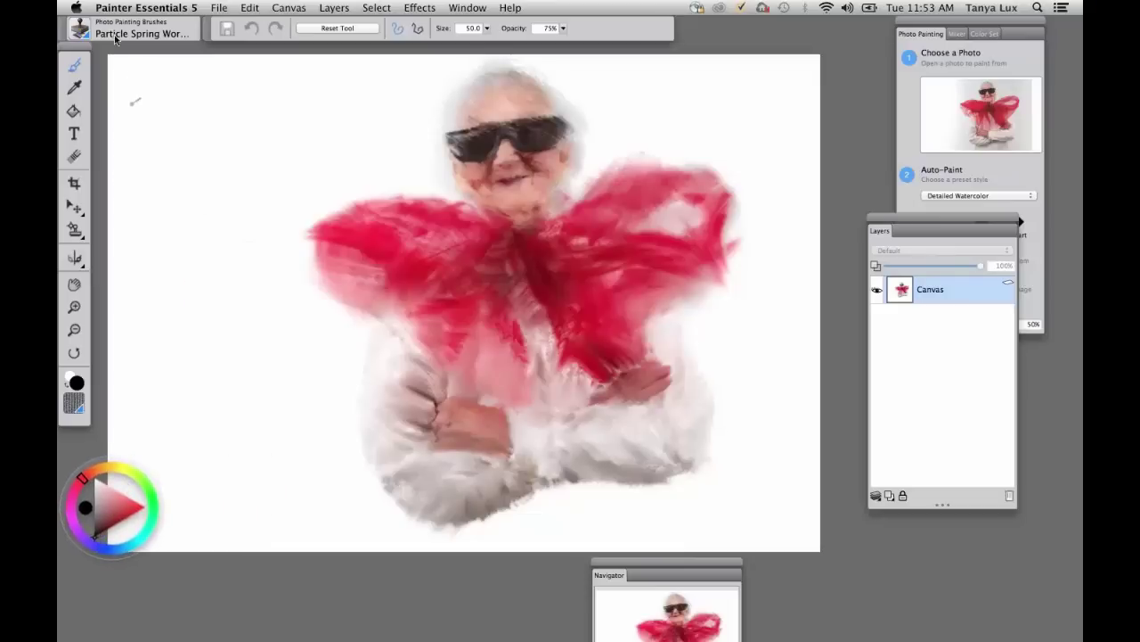
pyautogui.click(82, 27)
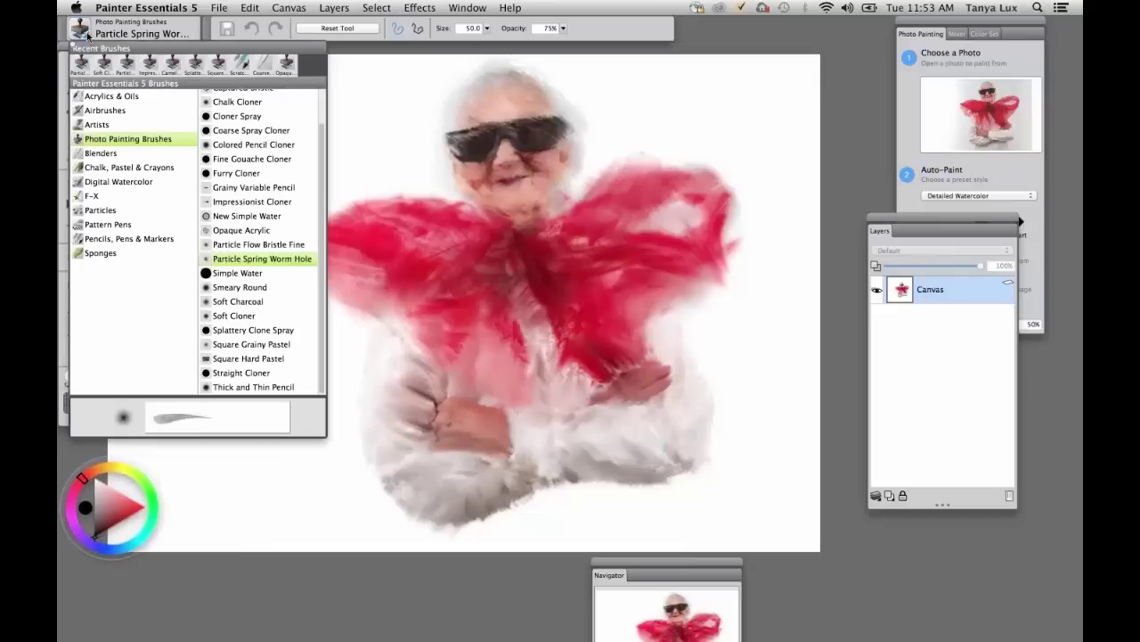
pyautogui.click(102, 224)
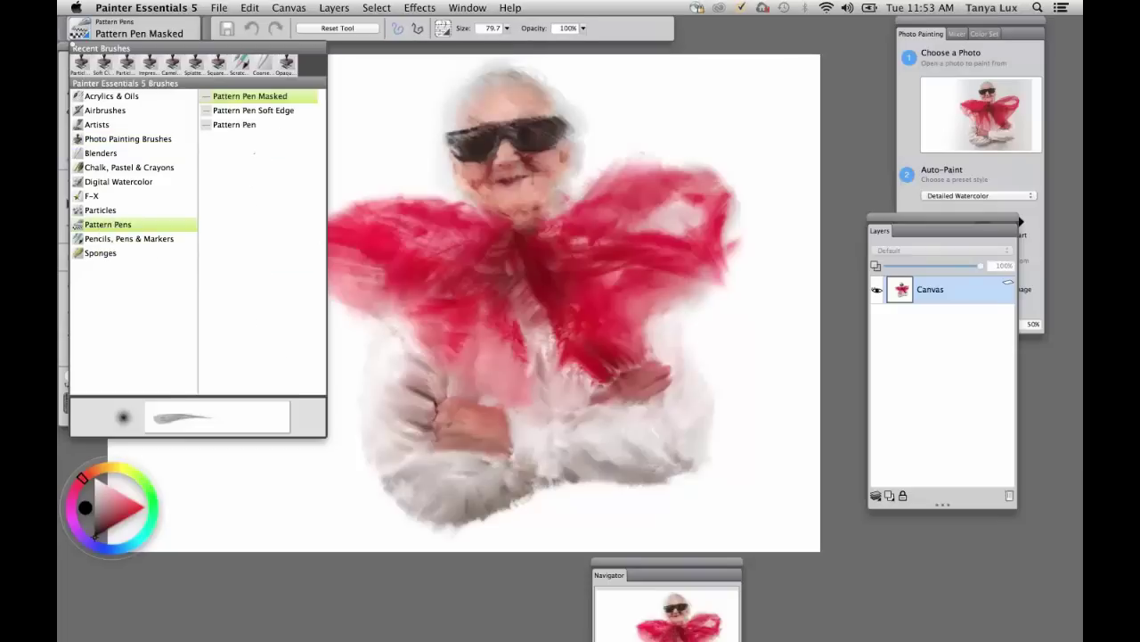
pyautogui.click(265, 97)
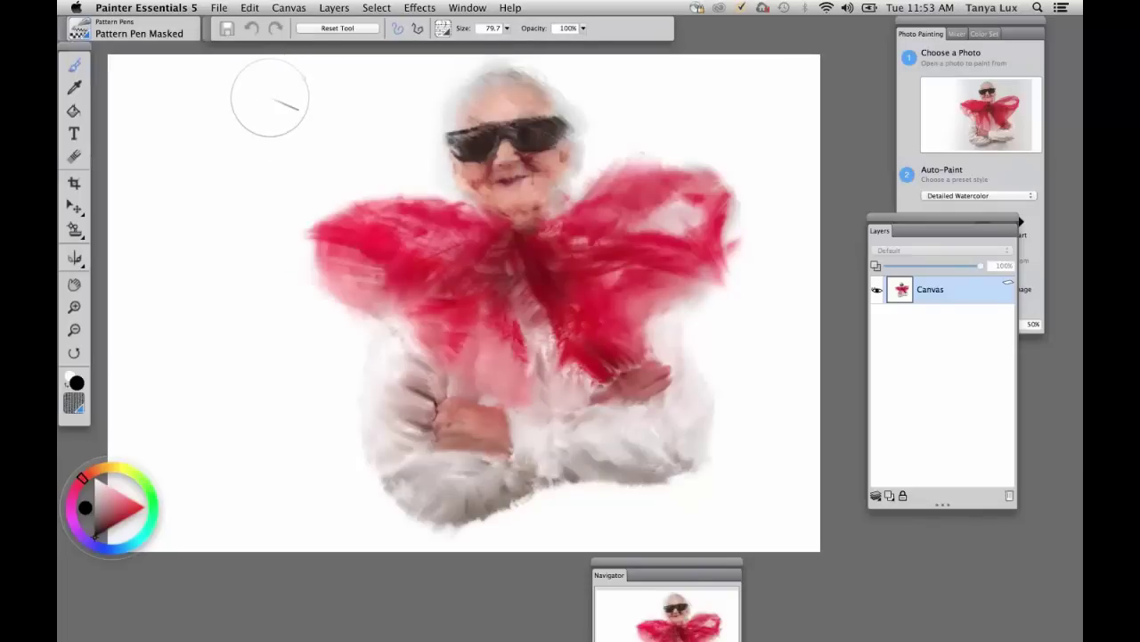
pyautogui.click(442, 29)
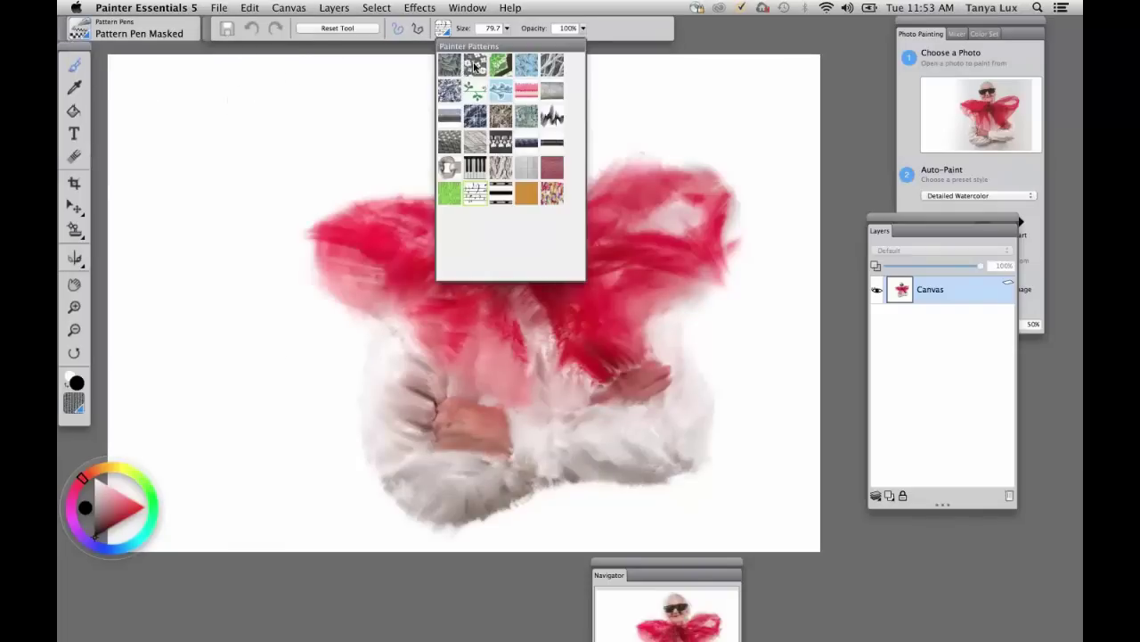
pyautogui.click(474, 65)
pyautogui.click(445, 31)
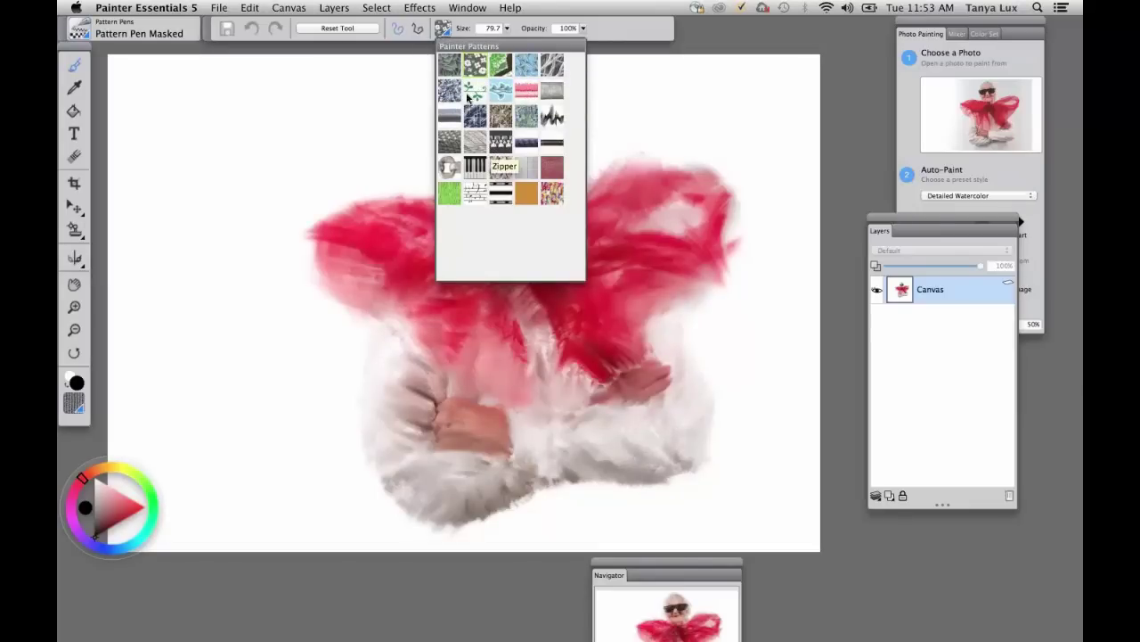
pyautogui.click(477, 194)
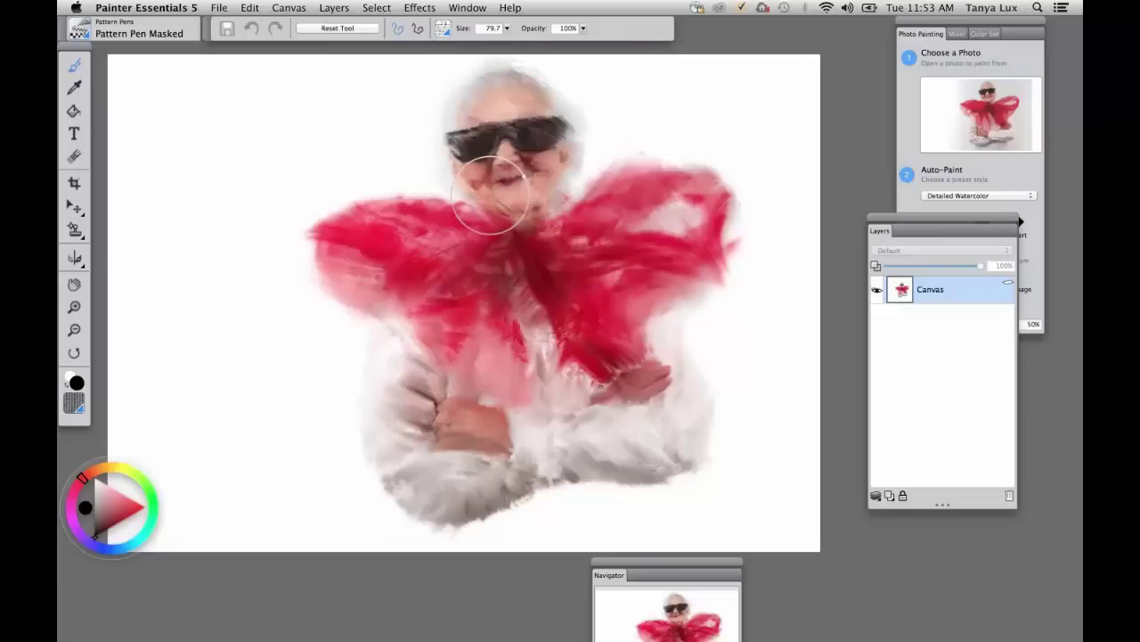
# Add a new layer above the canvas and set the pattern pen size to 43.3
pyautogui.press('super+shift+n')
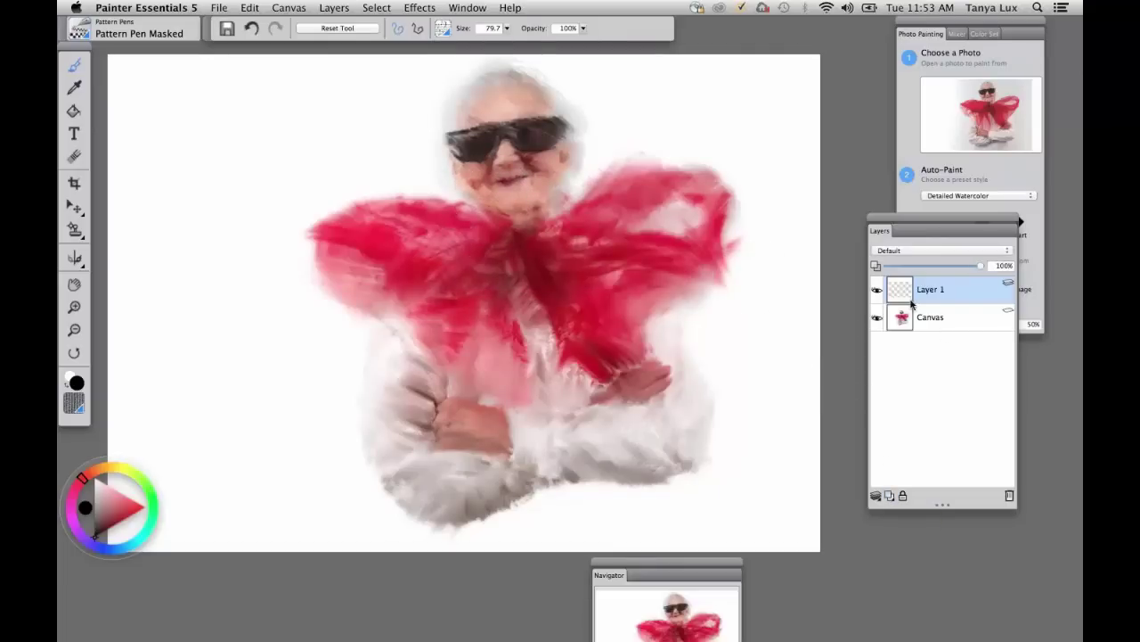
pyautogui.click(507, 29)
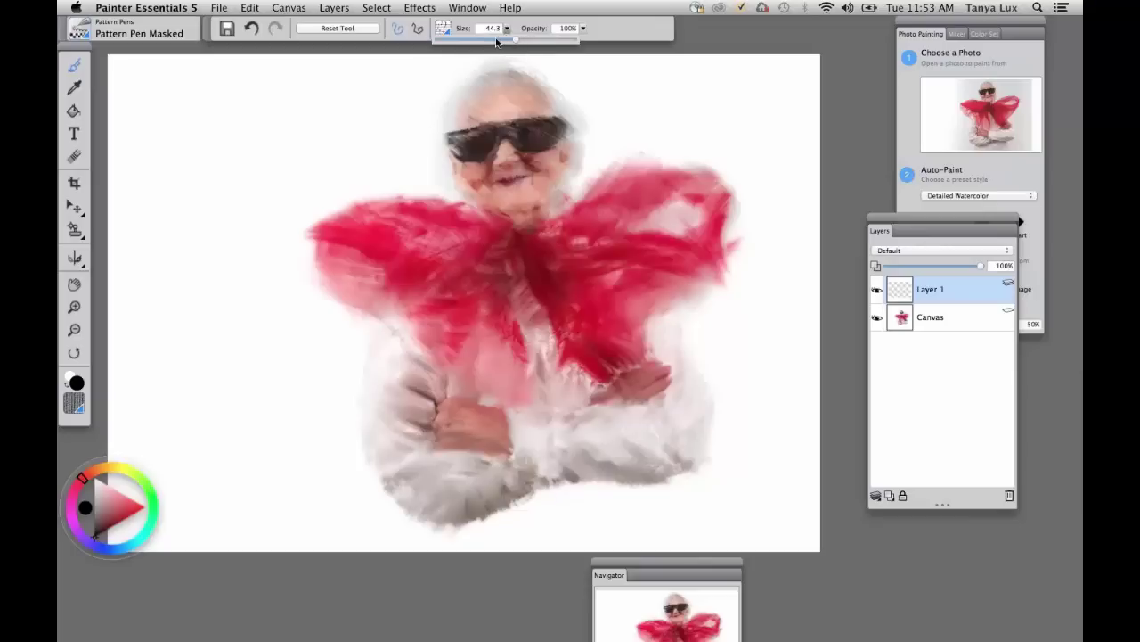
pyautogui.moveTo(496, 41); pyautogui.dragTo(495, 41)
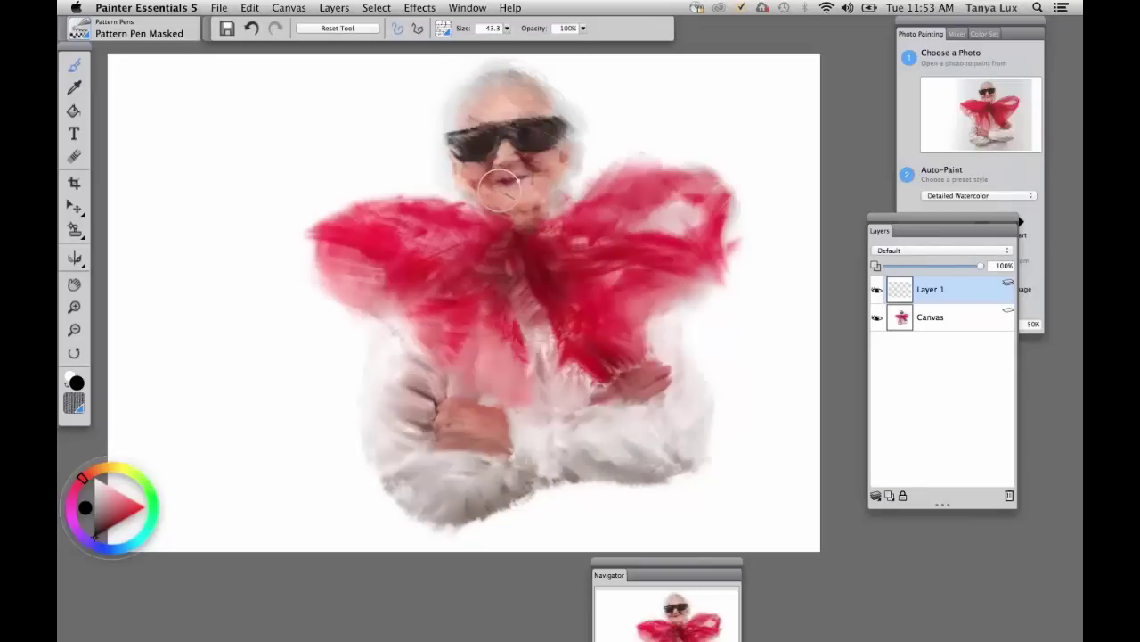
# Try a wavy music-note stroke from the mouth to the canvas's left edge and a short second stroke, undoing each one
pyautogui.moveTo(497, 176)
pyautogui.mouseDown()
pyautogui.moveTo(158, 184)
pyautogui.moveTo(71, 212)
pyautogui.mouseUp()
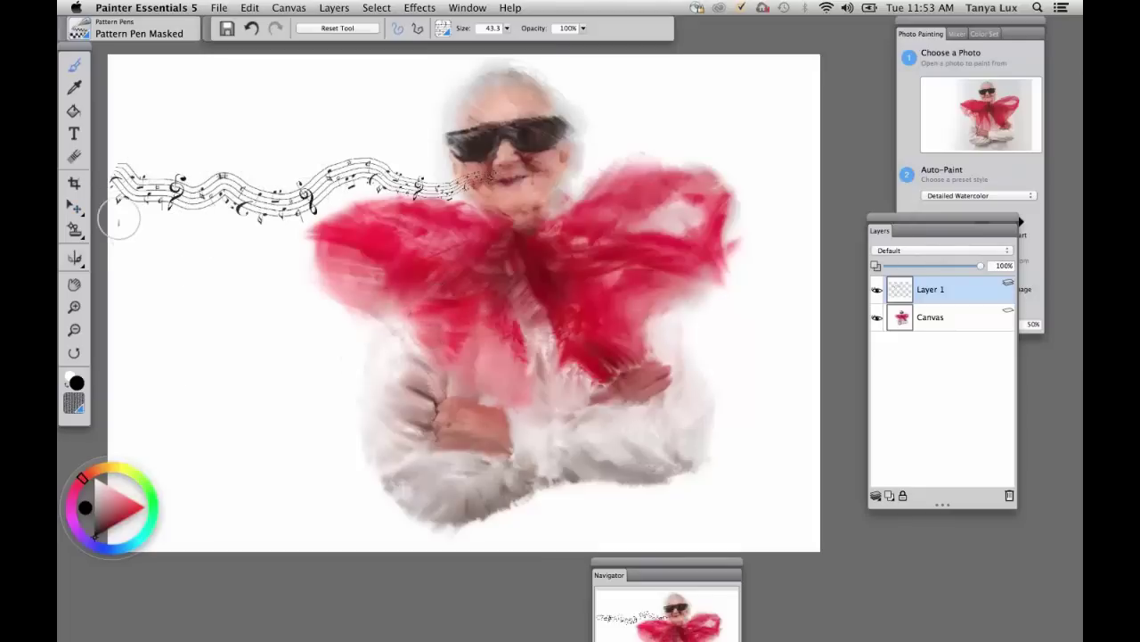
pyautogui.press('super+z')
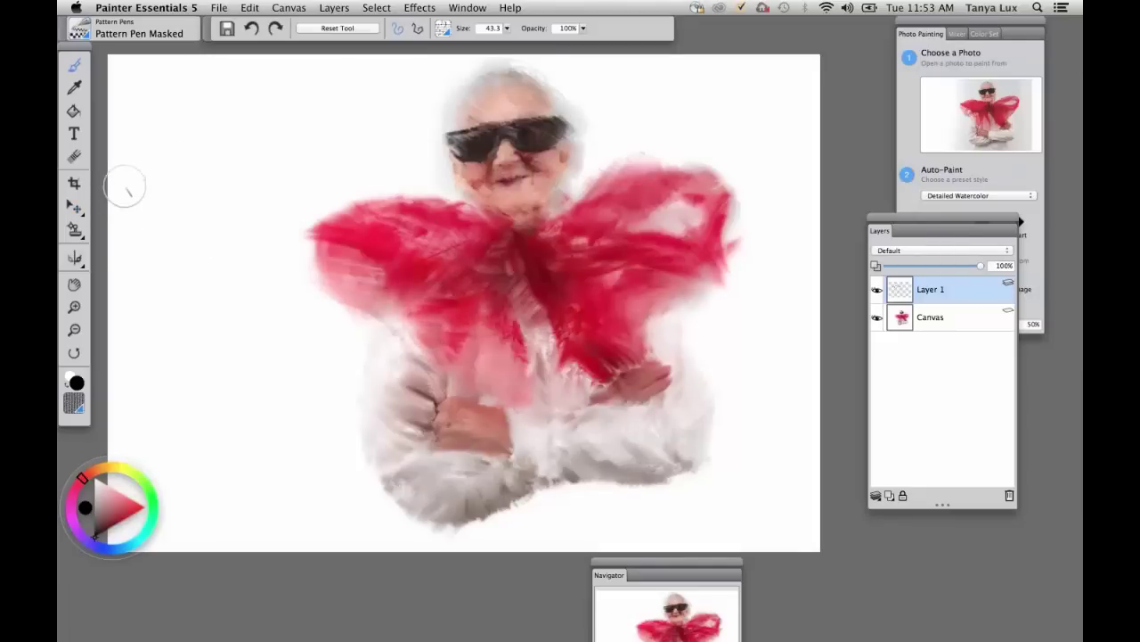
pyautogui.moveTo(132, 187)
pyautogui.mouseDown()
pyautogui.moveTo(206, 203)
pyautogui.moveTo(262, 186)
pyautogui.mouseUp()
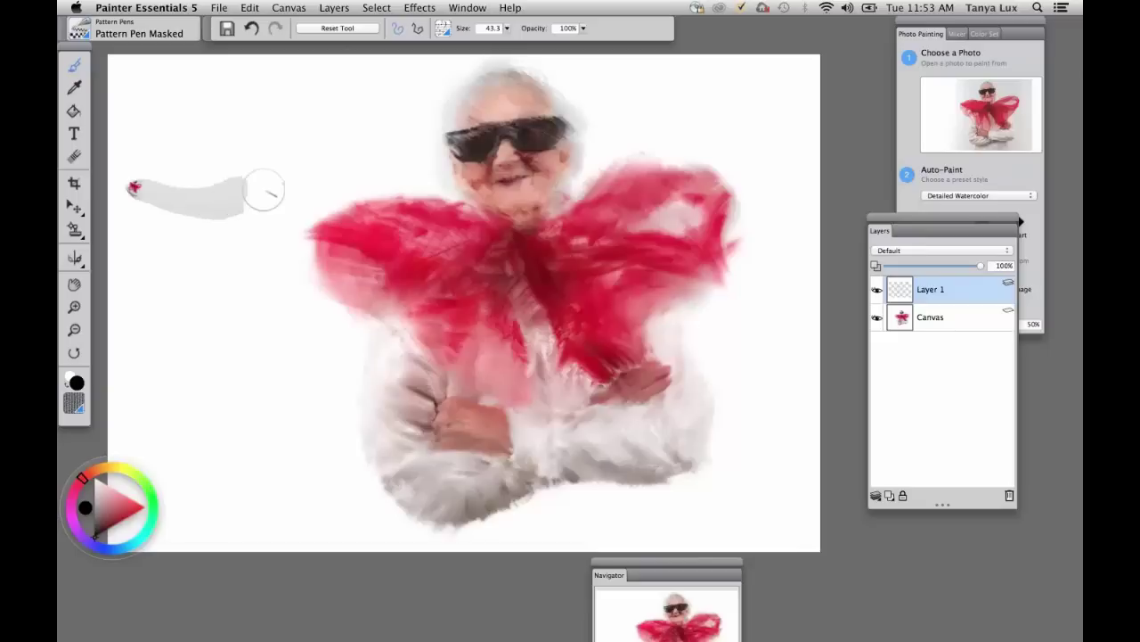
pyautogui.press('super+z')
# Reselect the music notes pattern and paint a wavy score from the canvas's upper left side to the granny's mouth
pyautogui.click(443, 27)
pyautogui.click(443, 28)
pyautogui.click(440, 27)
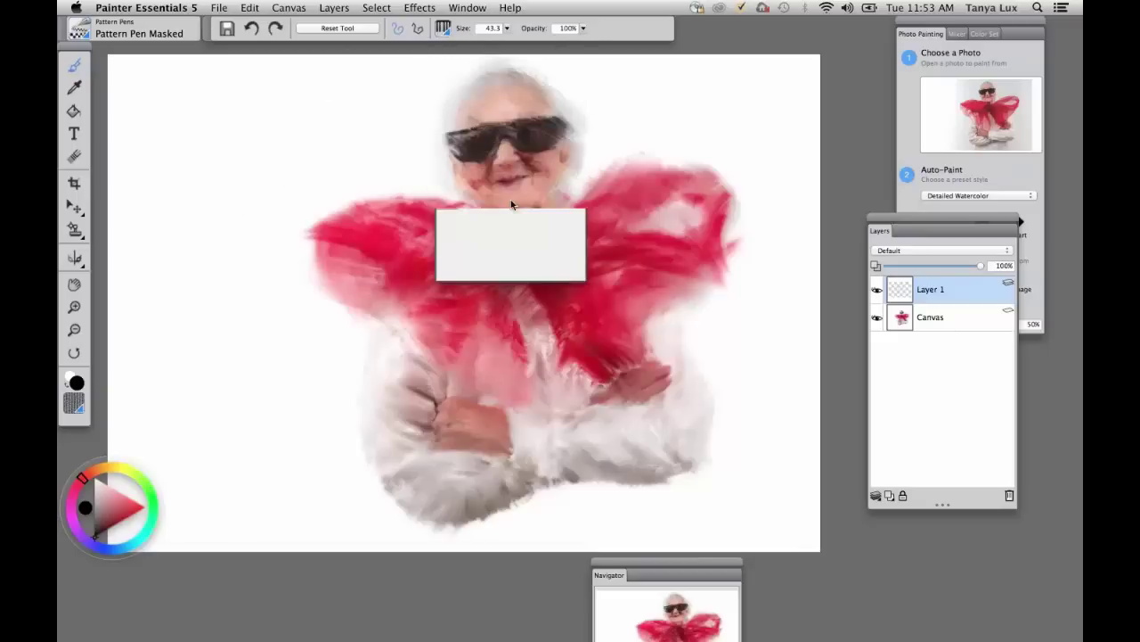
pyautogui.click(474, 195)
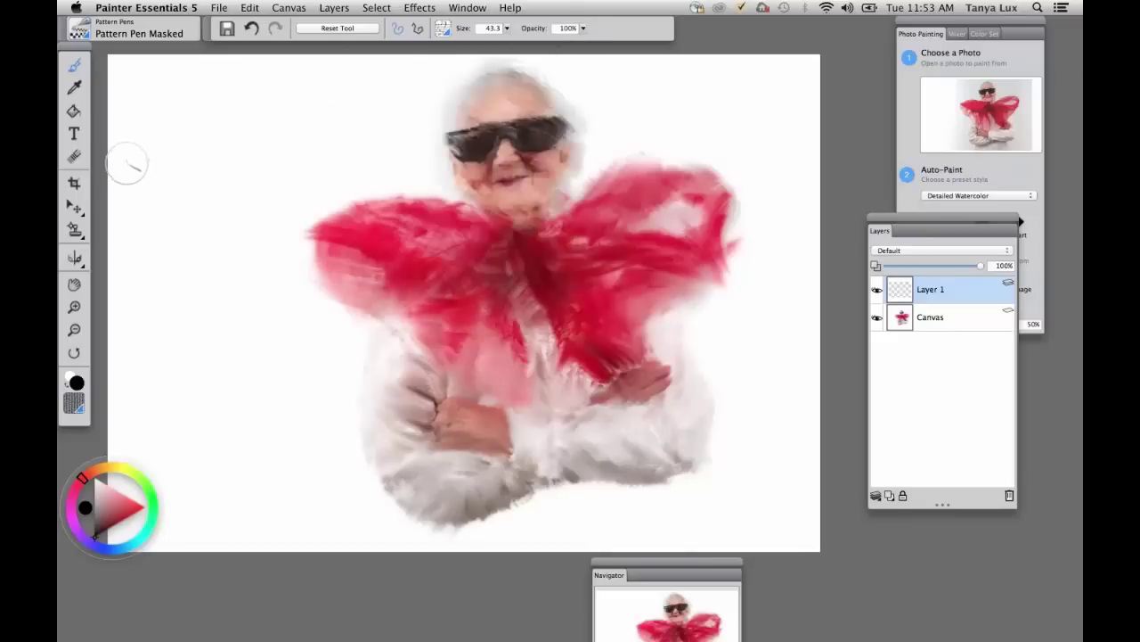
pyautogui.moveTo(127, 165)
pyautogui.mouseDown()
pyautogui.moveTo(231, 198)
pyautogui.moveTo(301, 169)
pyautogui.moveTo(497, 183)
pyautogui.mouseUp()
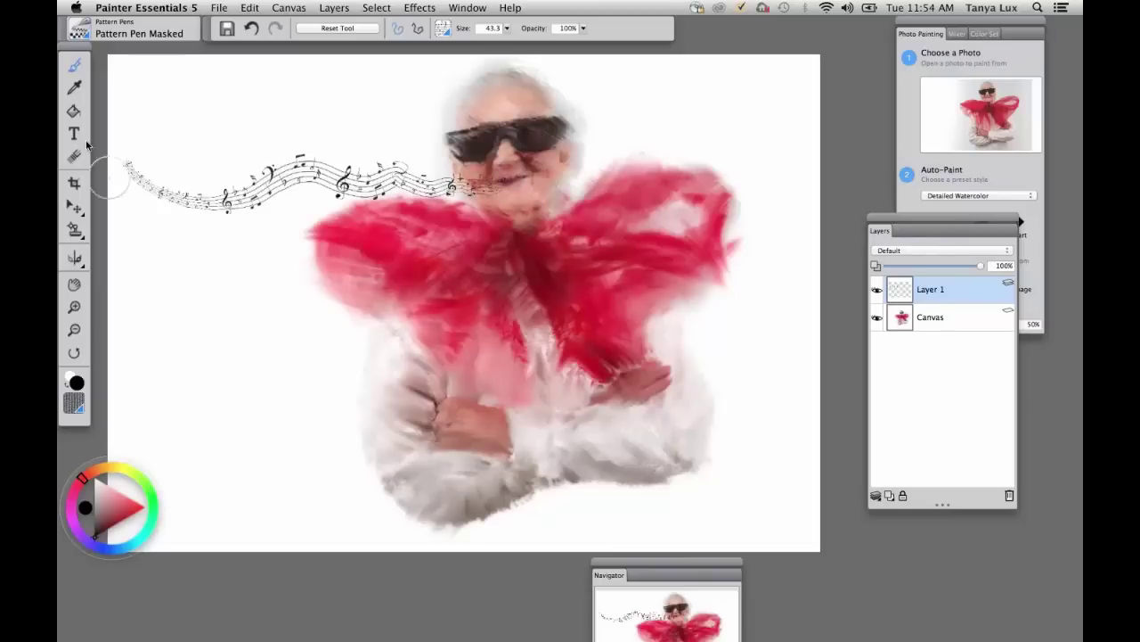
# Choose the Flow Fur particle brush and sample a red from the left part of the scarf as the painting color
pyautogui.click(85, 33)
pyautogui.click(93, 210)
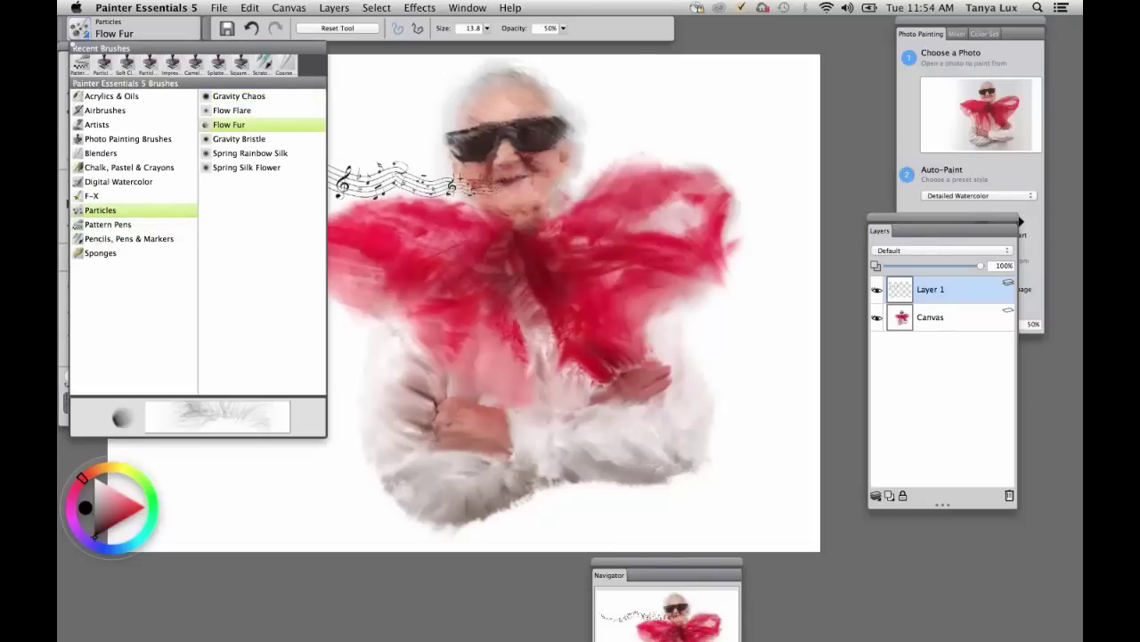
pyautogui.click(223, 124)
pyautogui.click(126, 511)
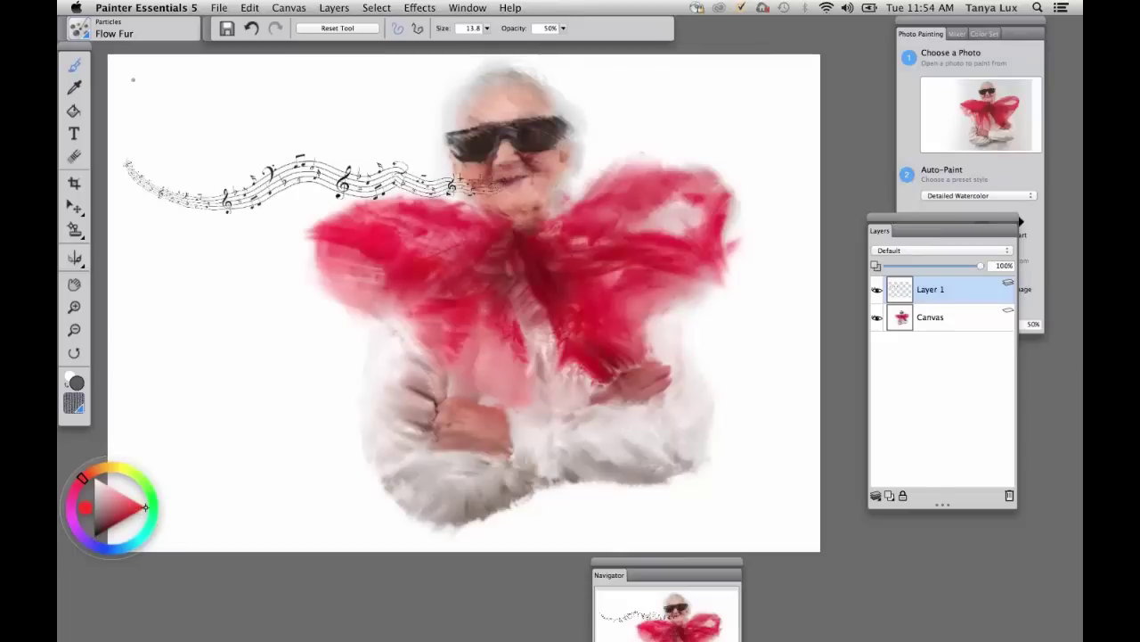
pyautogui.click(75, 89)
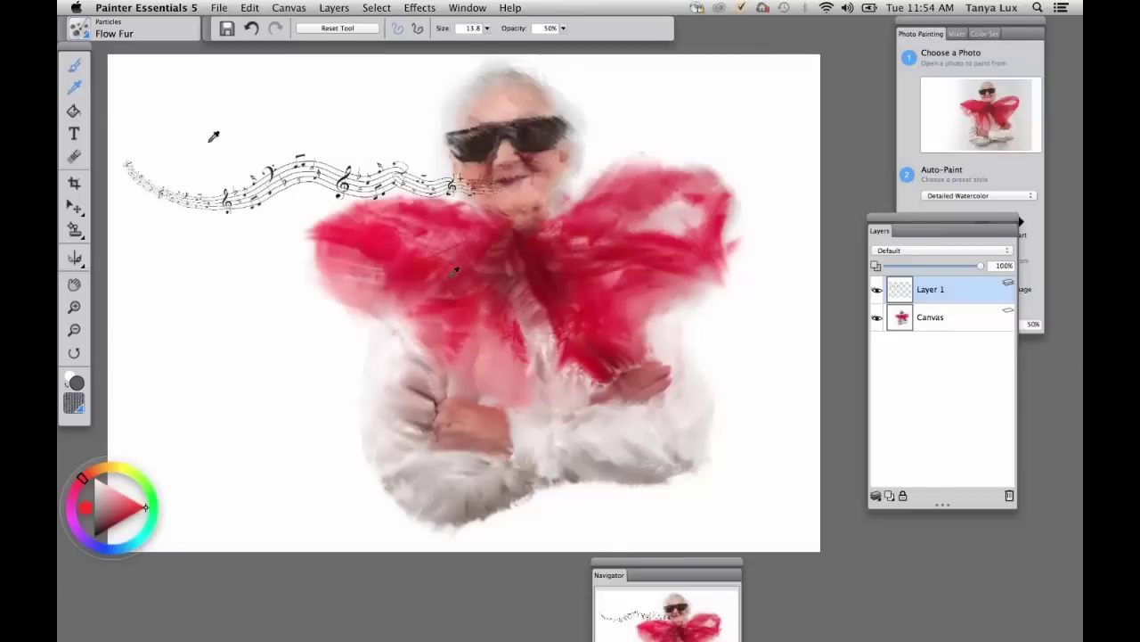
pyautogui.click(411, 255)
pyautogui.press('b')
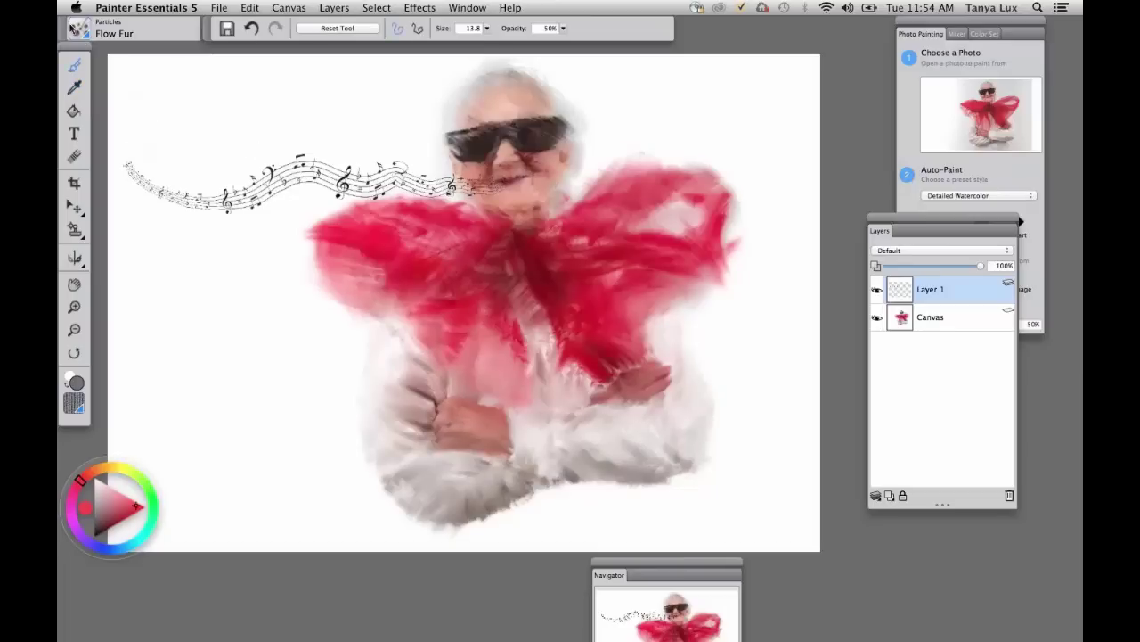
# Switch to the Scratchboard Tool from Pencils, Pens & Markers and bring the photo painting settings in front of the layers
pyautogui.click(134, 27)
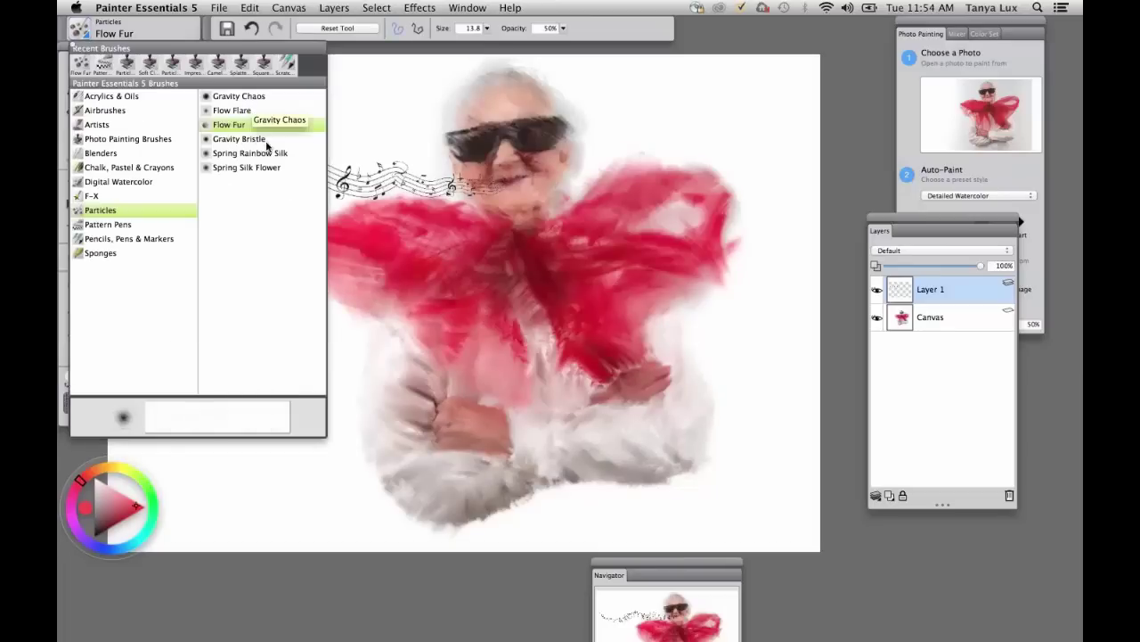
pyautogui.click(129, 239)
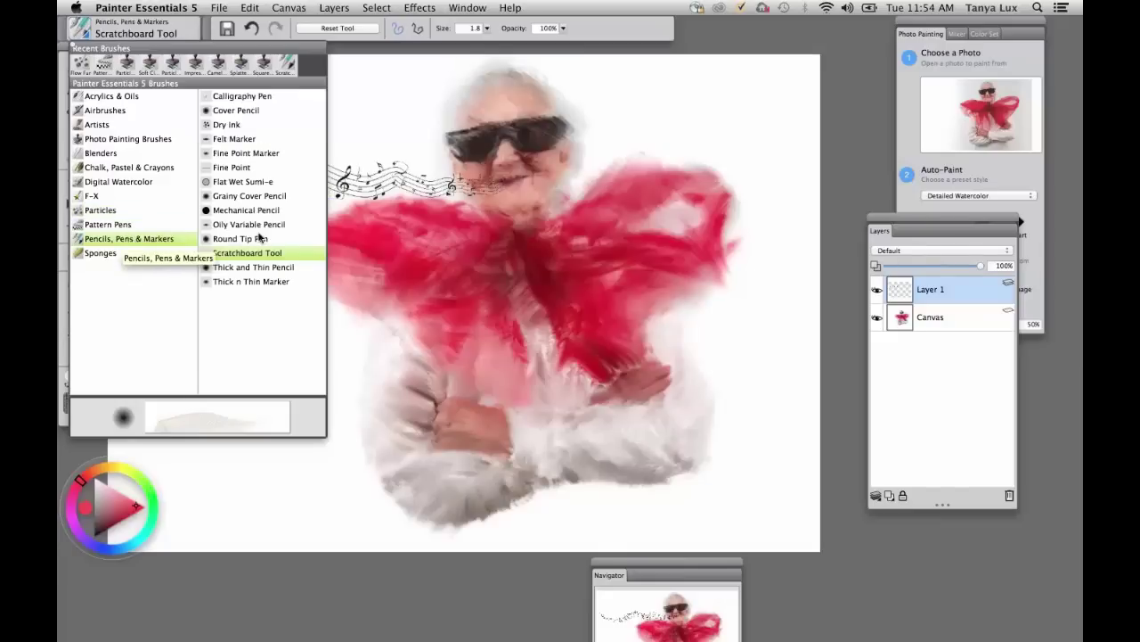
pyautogui.click(250, 254)
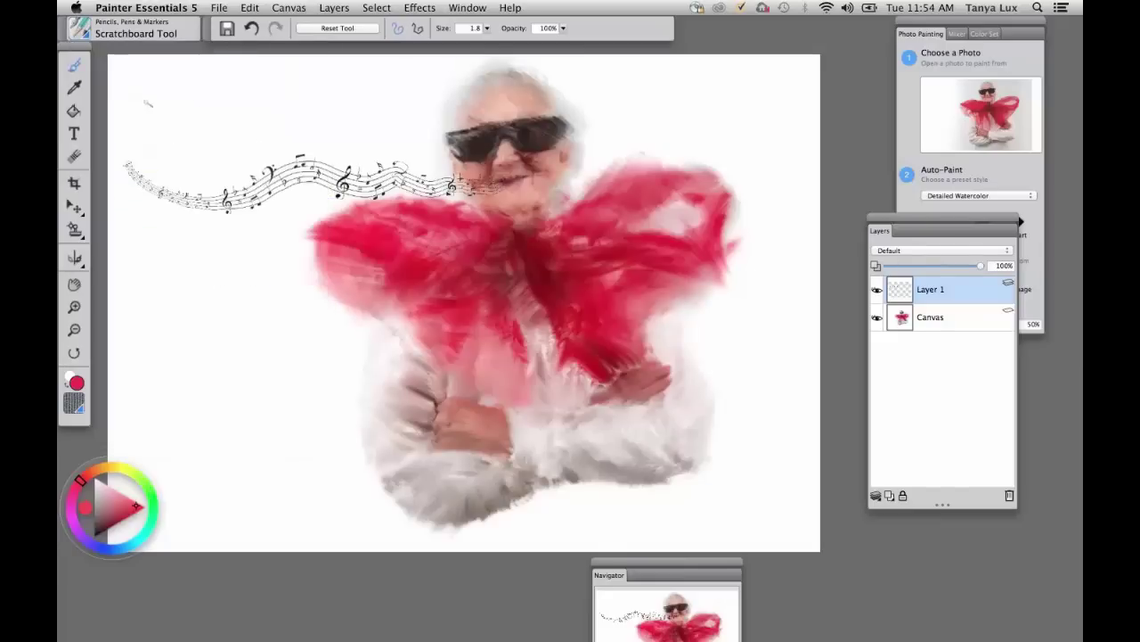
pyautogui.click(919, 209)
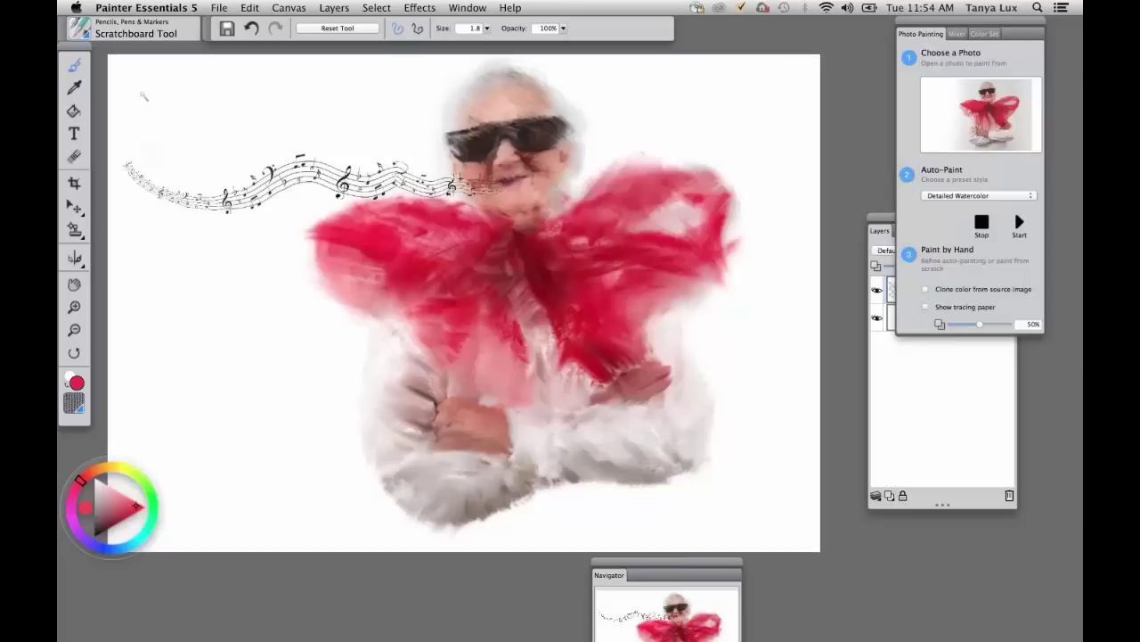
# Handwrite "Fa La La La La!" in red above the music-note score
pyautogui.moveTo(138, 95)
pyautogui.mouseDown()
pyautogui.moveTo(149, 162)
pyautogui.moveTo(176, 161)
pyautogui.mouseUp()
pyautogui.moveTo(191, 102); pyautogui.dragTo(187, 148)
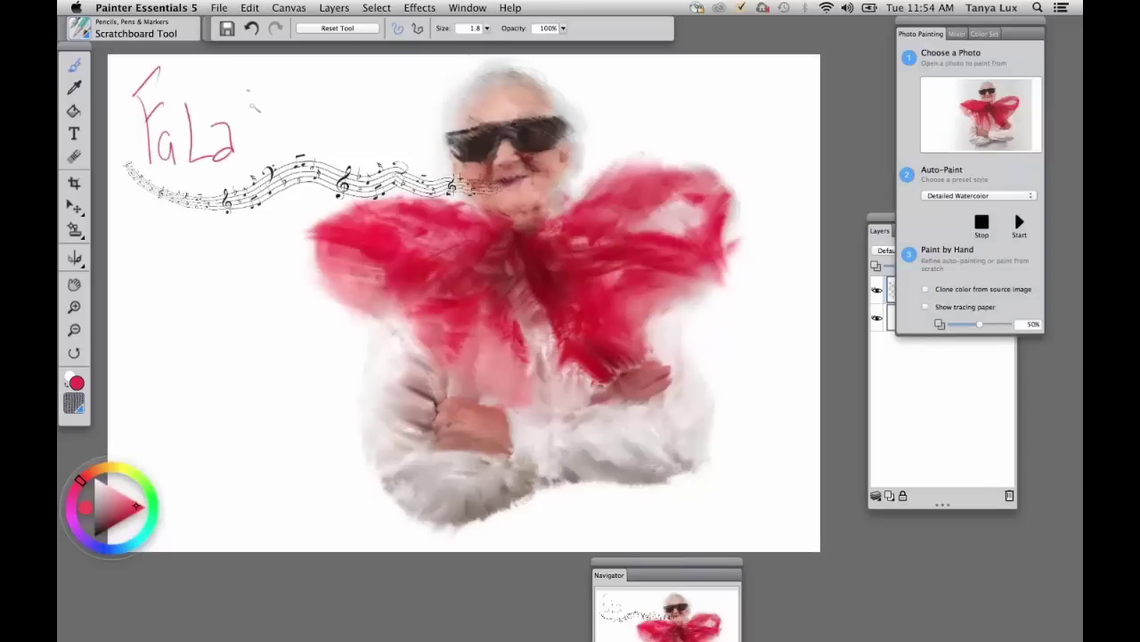
pyautogui.moveTo(257, 92)
pyautogui.mouseDown()
pyautogui.moveTo(272, 144)
pyautogui.moveTo(303, 144)
pyautogui.mouseUp()
pyautogui.moveTo(314, 96); pyautogui.dragTo(338, 142)
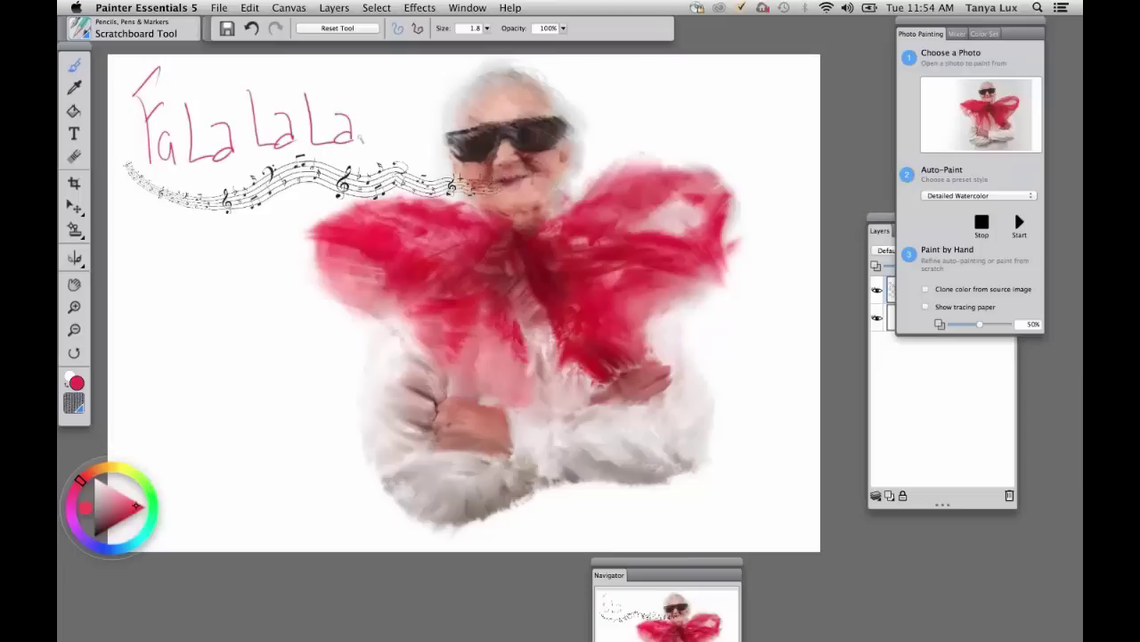
pyautogui.moveTo(368, 89); pyautogui.dragTo(388, 141)
pyautogui.moveTo(406, 123); pyautogui.dragTo(403, 139)
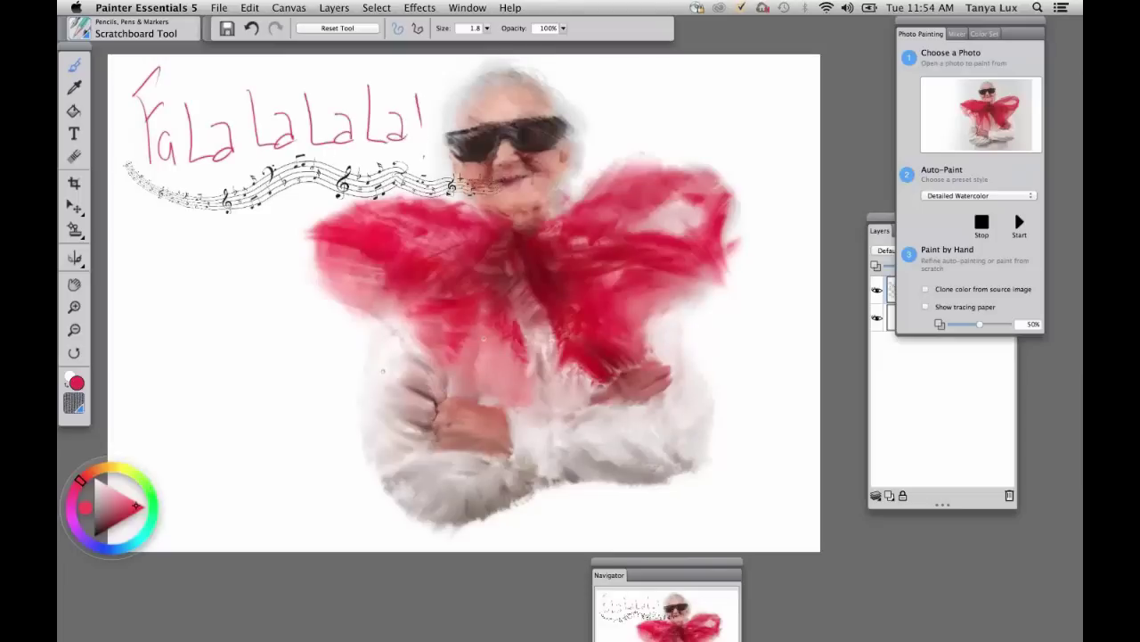
# Undo all the handwritten lettering and the music-note stroke
pyautogui.press('super+z')
pyautogui.press('super+z')
pyautogui.press('super+z')
pyautogui.press('super+z')
pyautogui.press('super+z')
pyautogui.press('super+z')
pyautogui.press('super+z')
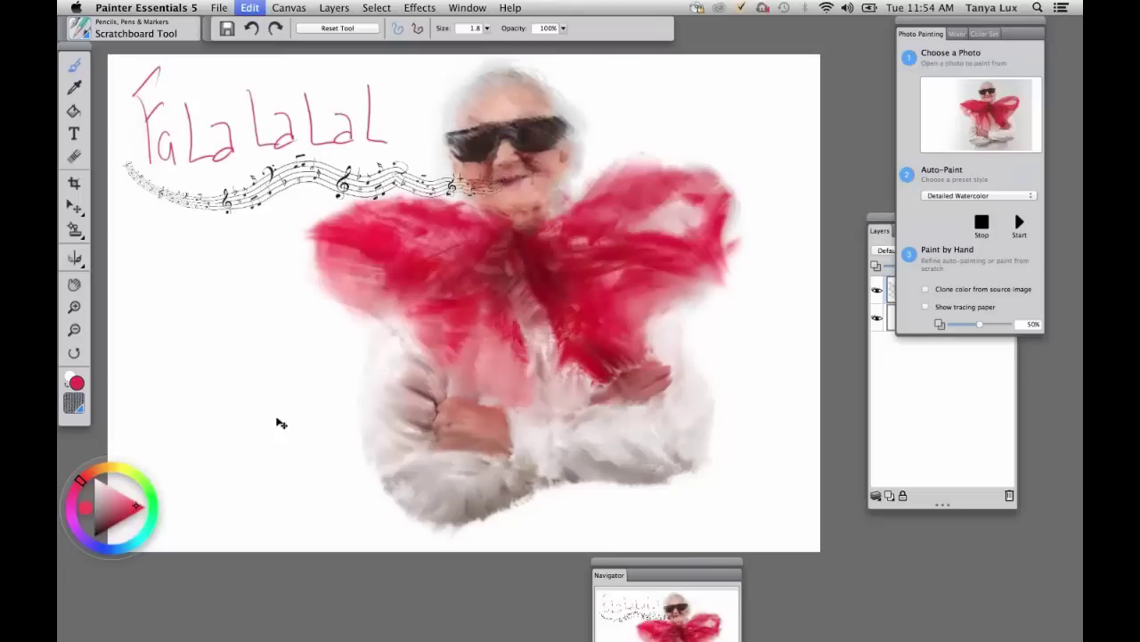
pyautogui.press('super+z')
pyautogui.press('super+z')
pyautogui.press('super+z')
pyautogui.press('super+z')
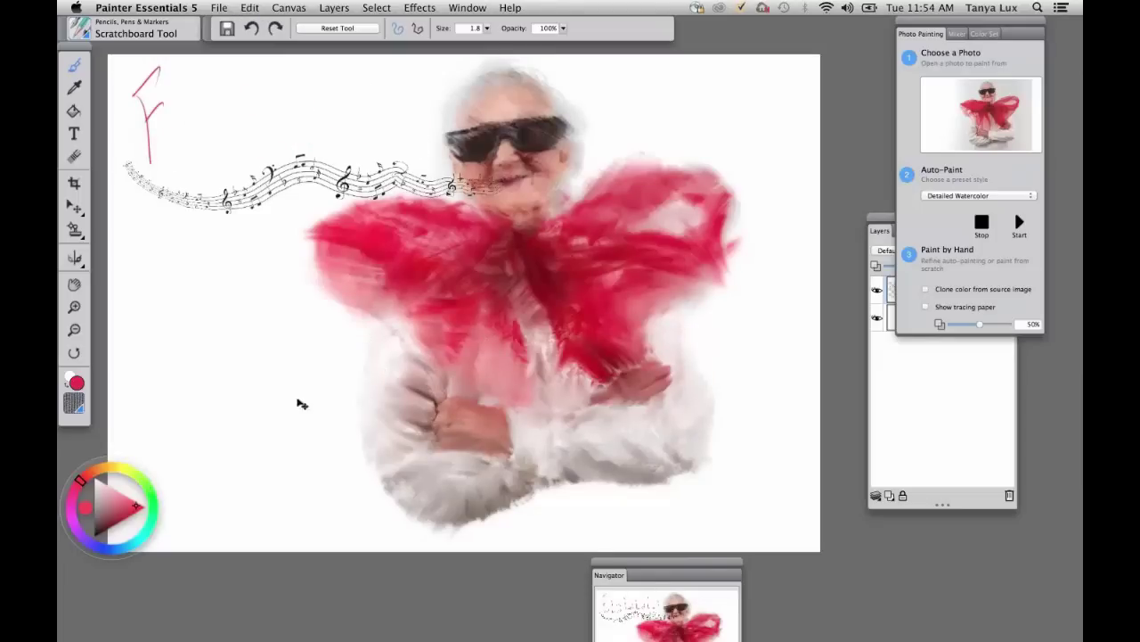
pyautogui.press('super+z')
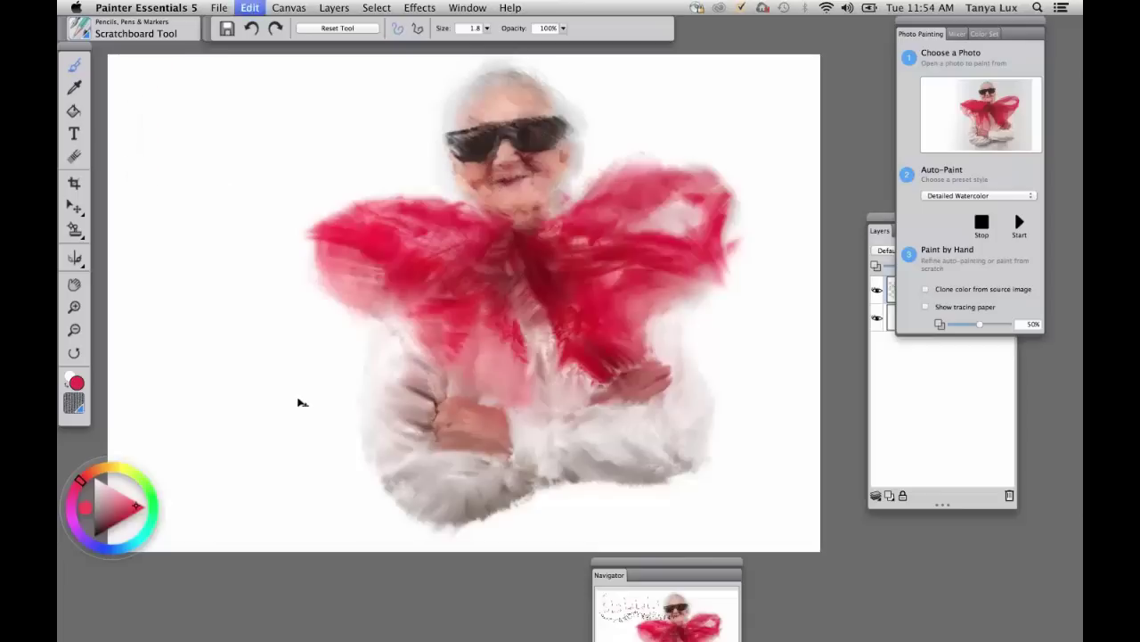
# Turn on Mirror Painting and place its vertical symmetry axis through the middle of the granny's face
pyautogui.click(78, 261)
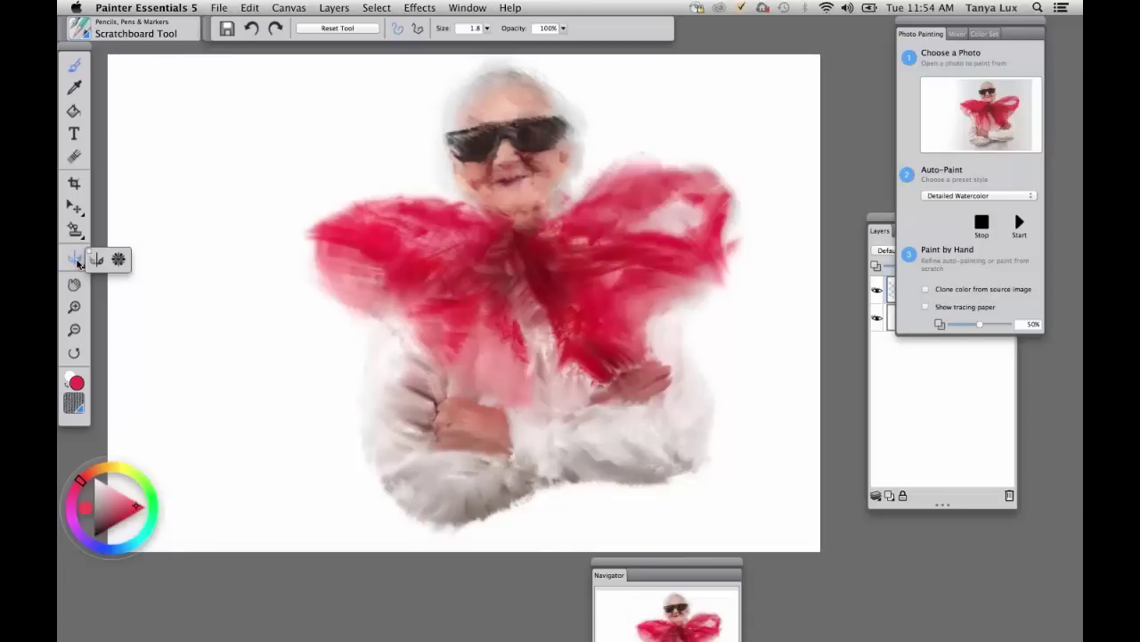
pyautogui.click(98, 259)
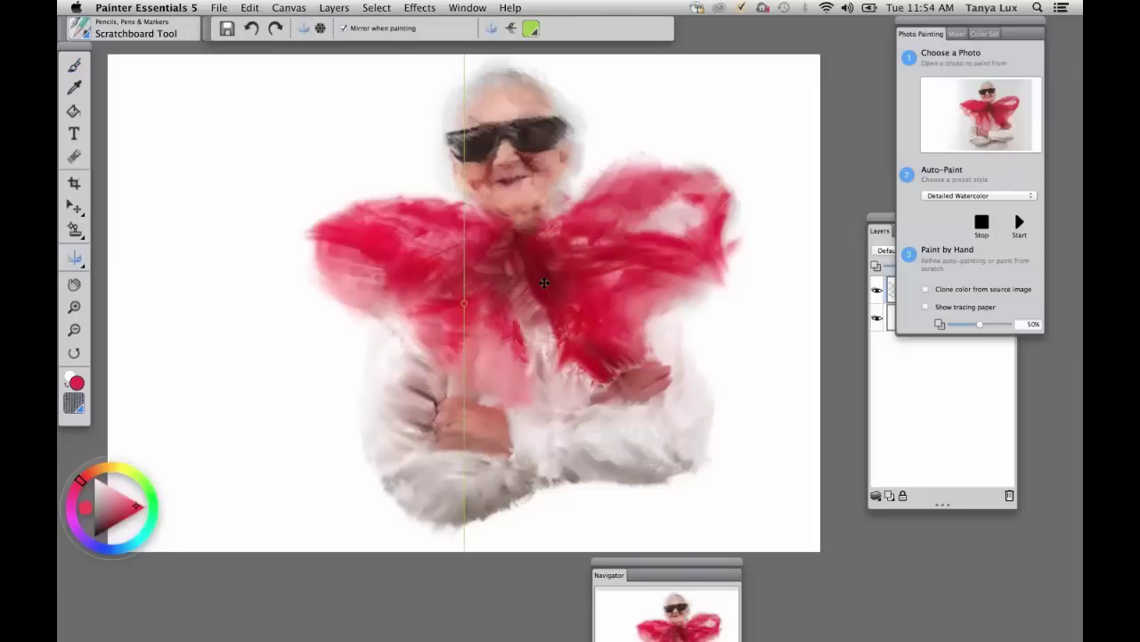
pyautogui.moveTo(544, 283)
pyautogui.mouseDown()
pyautogui.moveTo(527, 262)
pyautogui.moveTo(522, 280)
pyautogui.moveTo(209, 259)
pyautogui.moveTo(521, 273)
pyautogui.moveTo(515, 289)
pyautogui.moveTo(508, 274)
pyautogui.mouseUp()
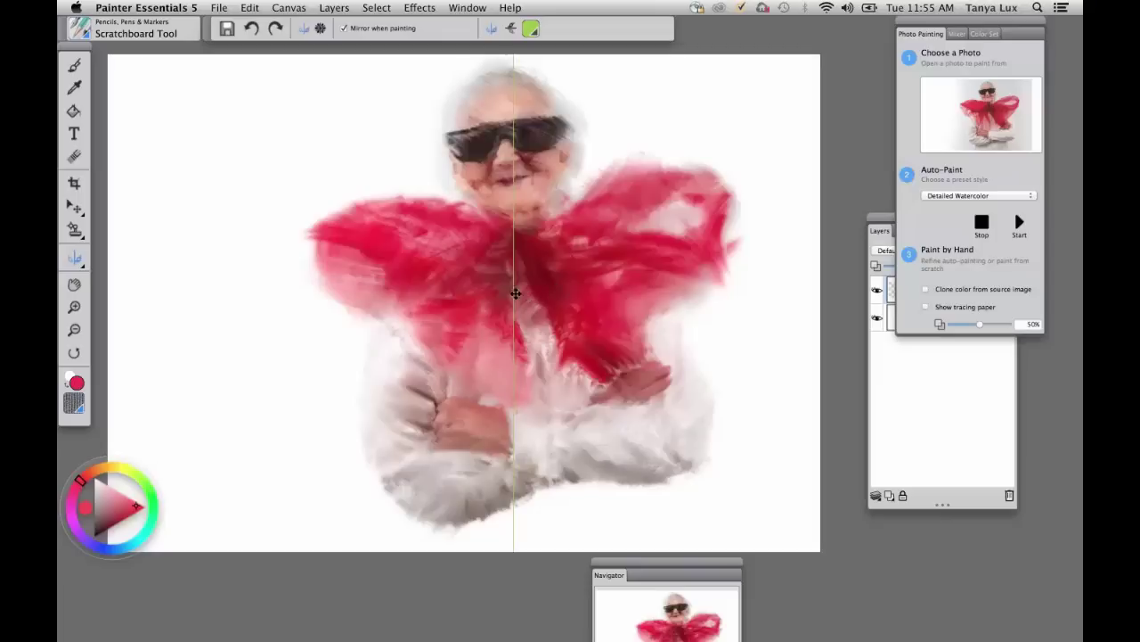
pyautogui.moveTo(515, 295); pyautogui.dragTo(515, 298)
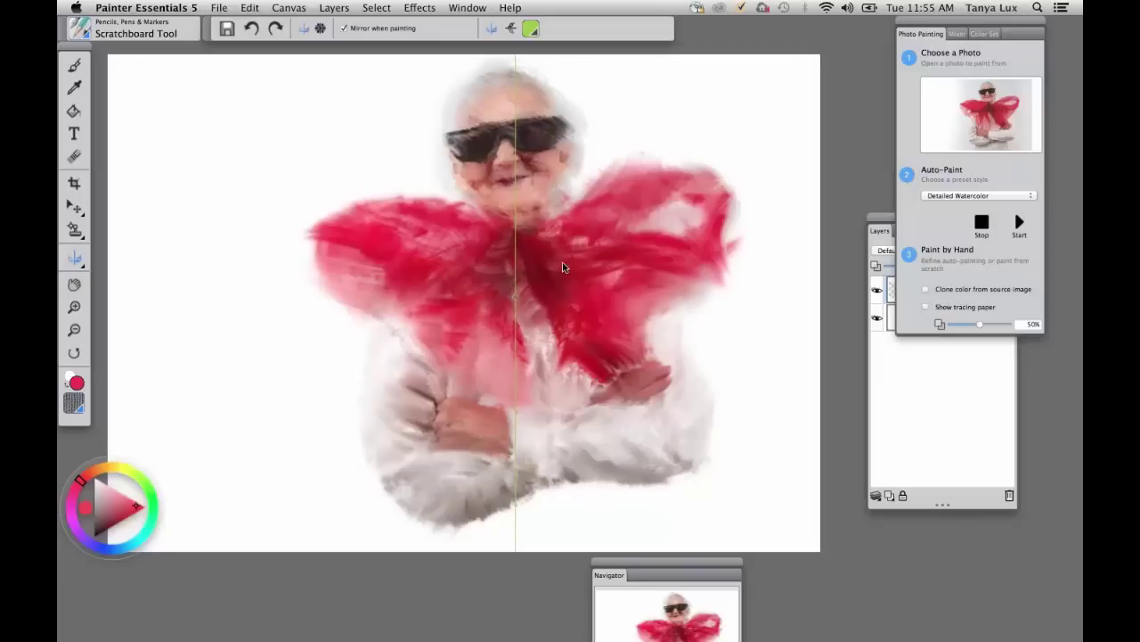
# Try a horizontal mirror axis with and without the vertical one, ending with only the vertical axis active
pyautogui.click(515, 32)
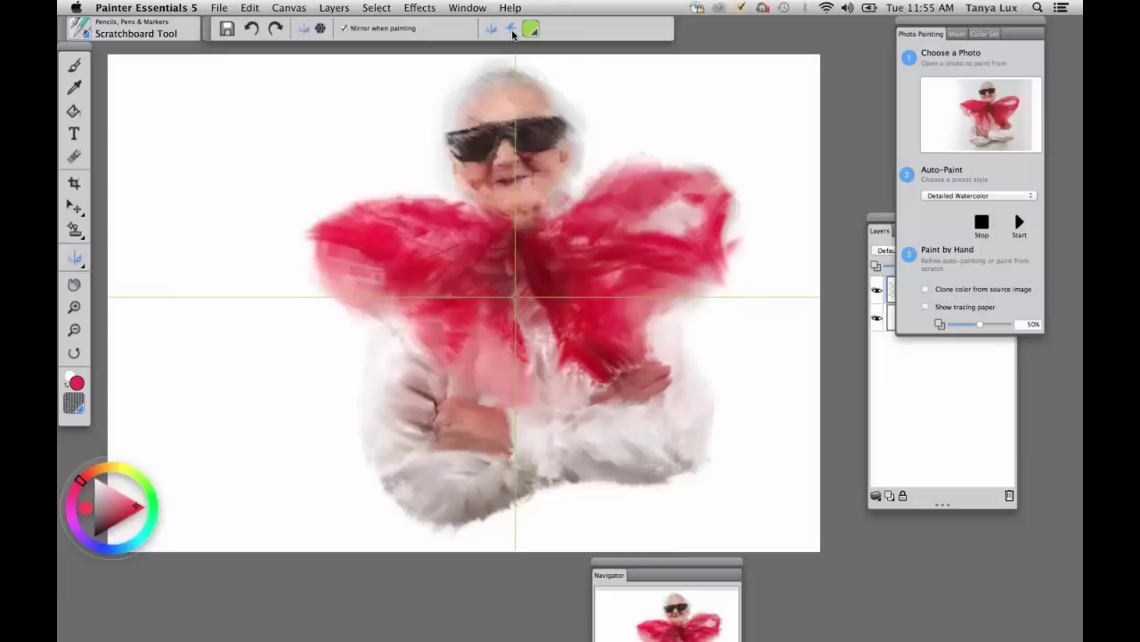
pyautogui.click(493, 32)
pyautogui.click(511, 32)
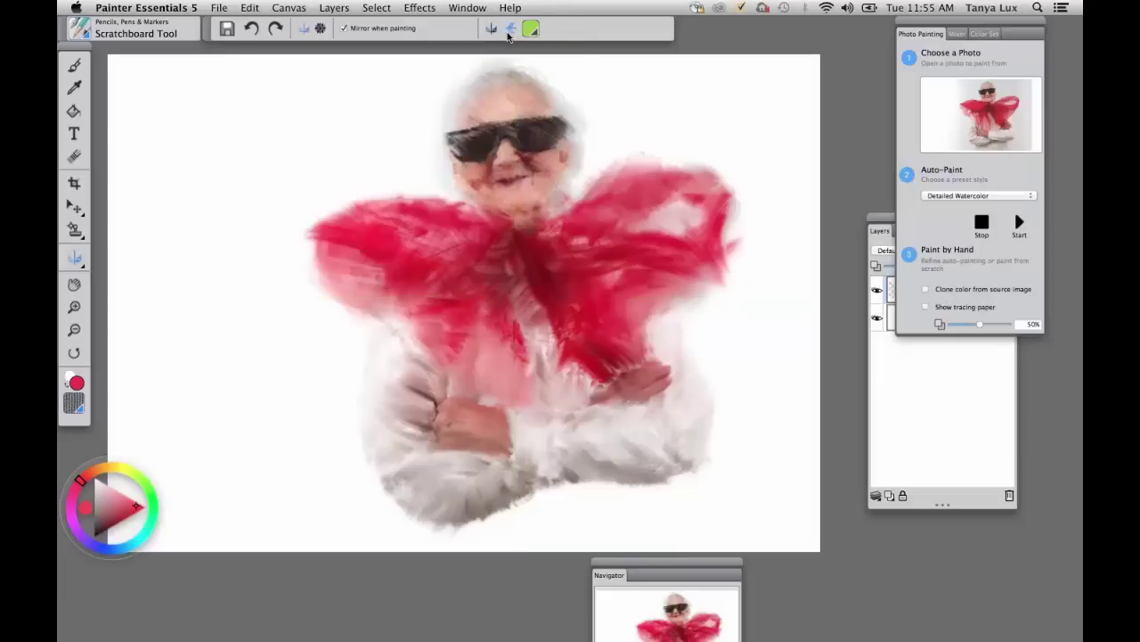
pyautogui.click(493, 34)
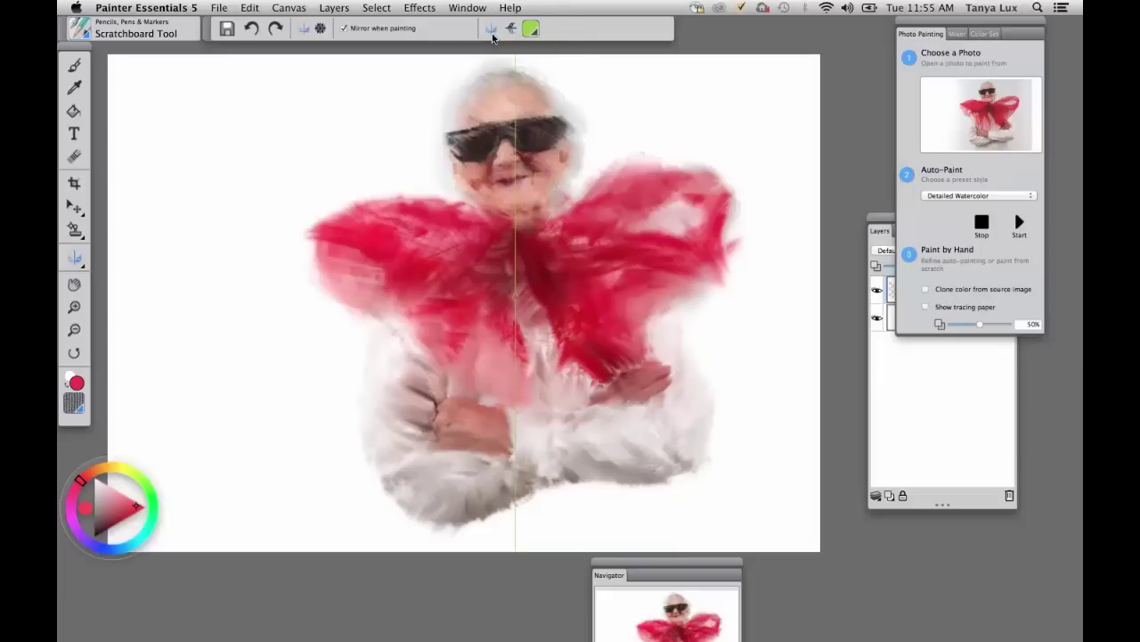
# Switch to Concept Art Jitter Smooth from Chalk, Pastel & Crayons, test a mirrored red squiggle beside the granny and undo it
pyautogui.click(78, 57)
pyautogui.click(82, 32)
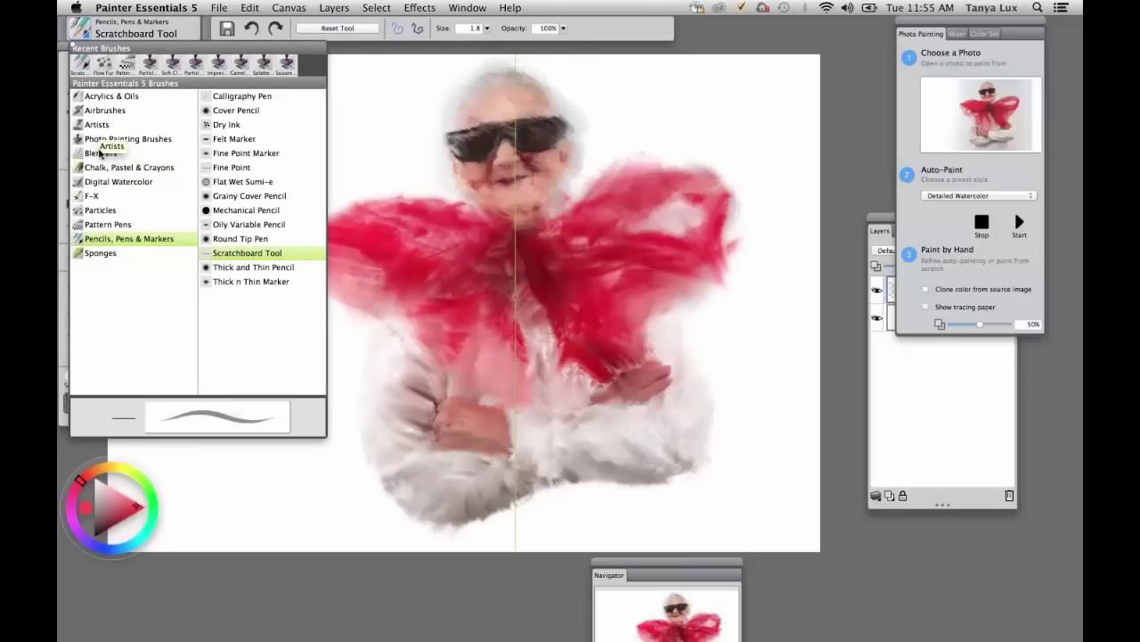
pyautogui.click(103, 169)
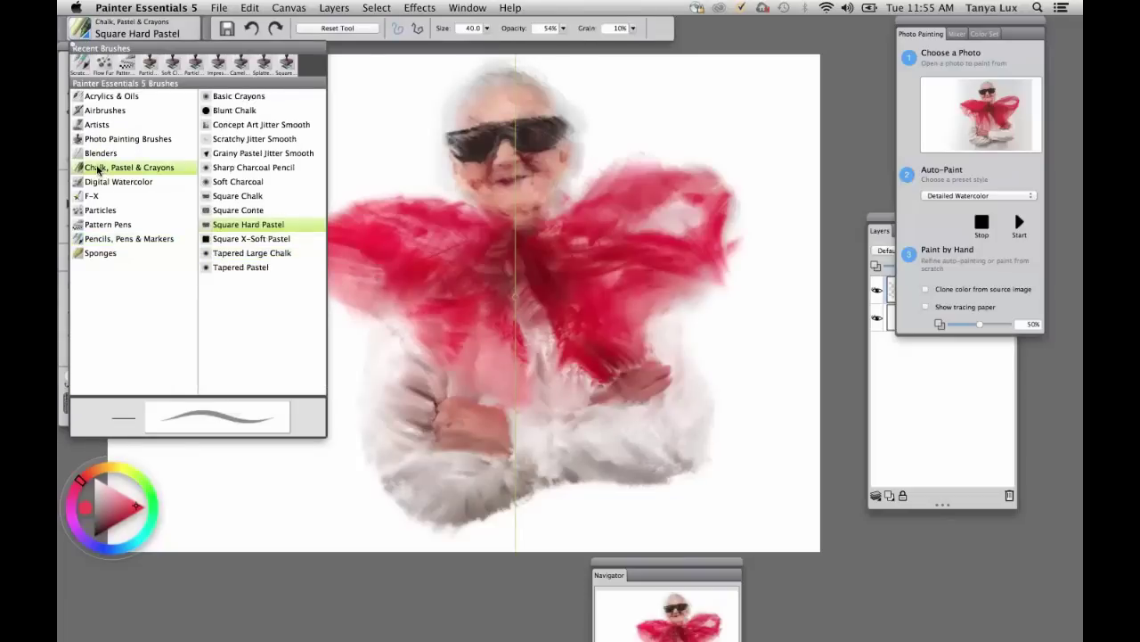
pyautogui.click(219, 125)
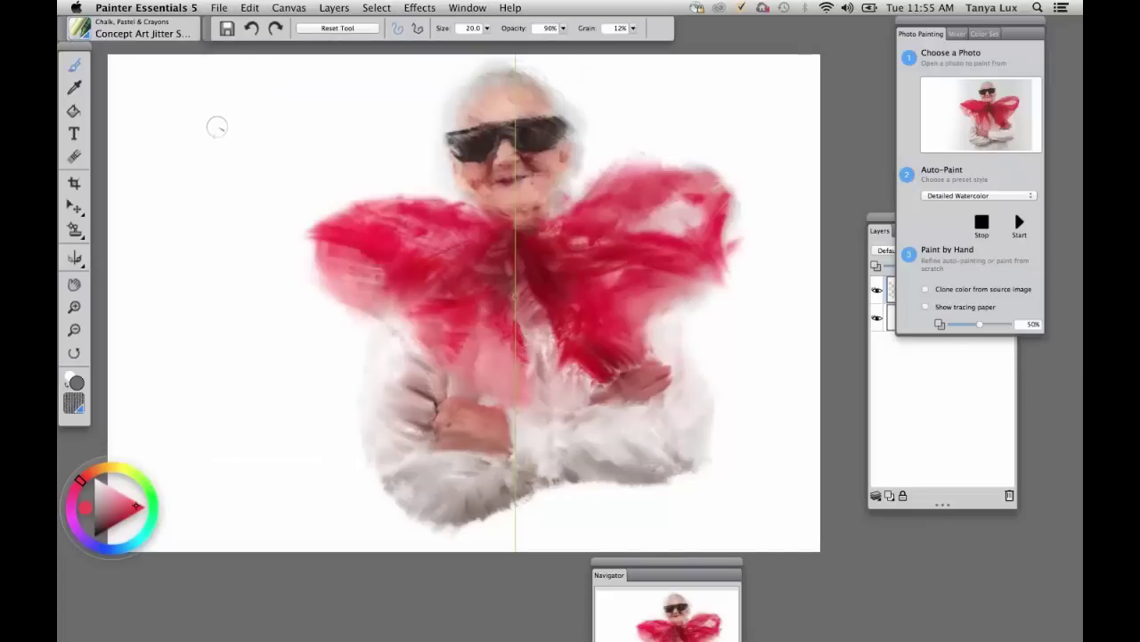
pyautogui.moveTo(259, 158); pyautogui.dragTo(224, 331)
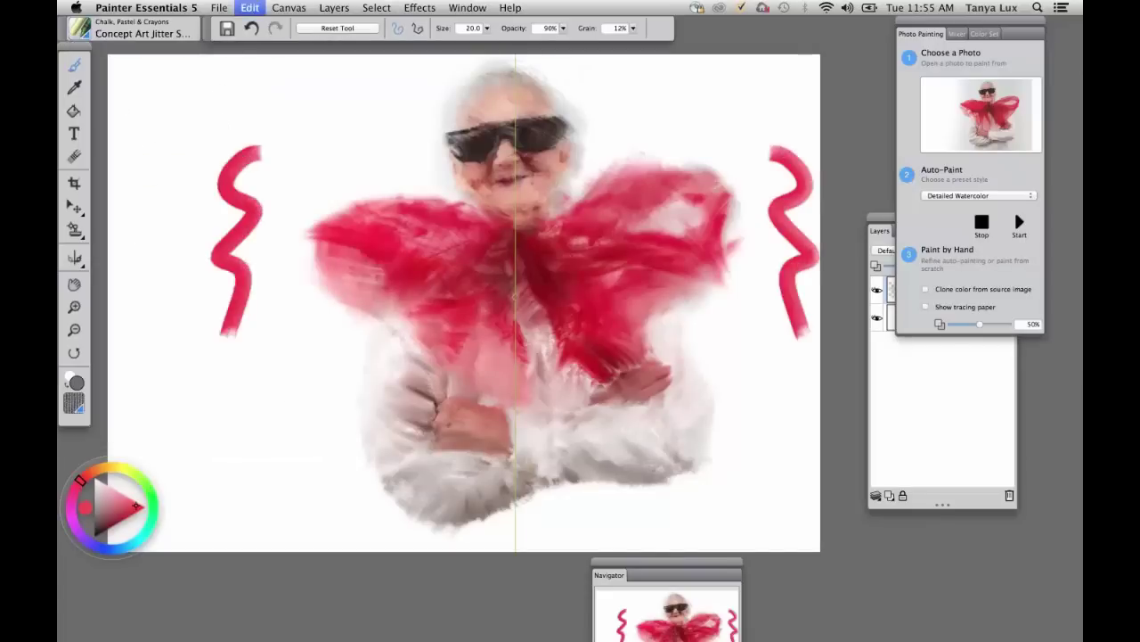
pyautogui.press('super+z')
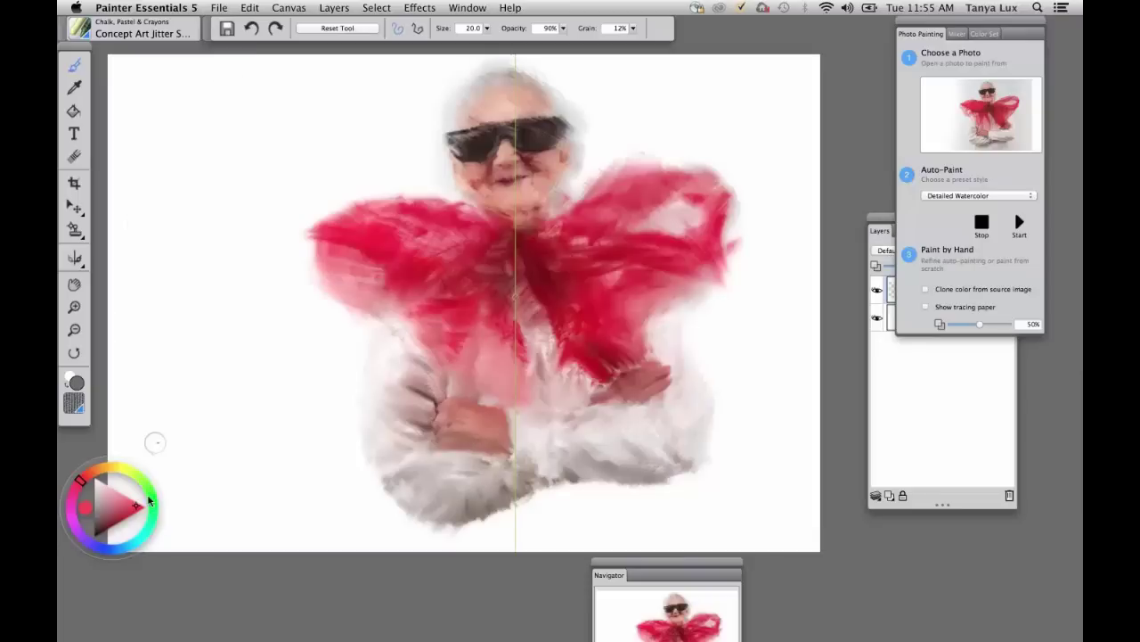
# Paint a thick mirrored green wreath of short strokes around the granny
pyautogui.click(150, 501)
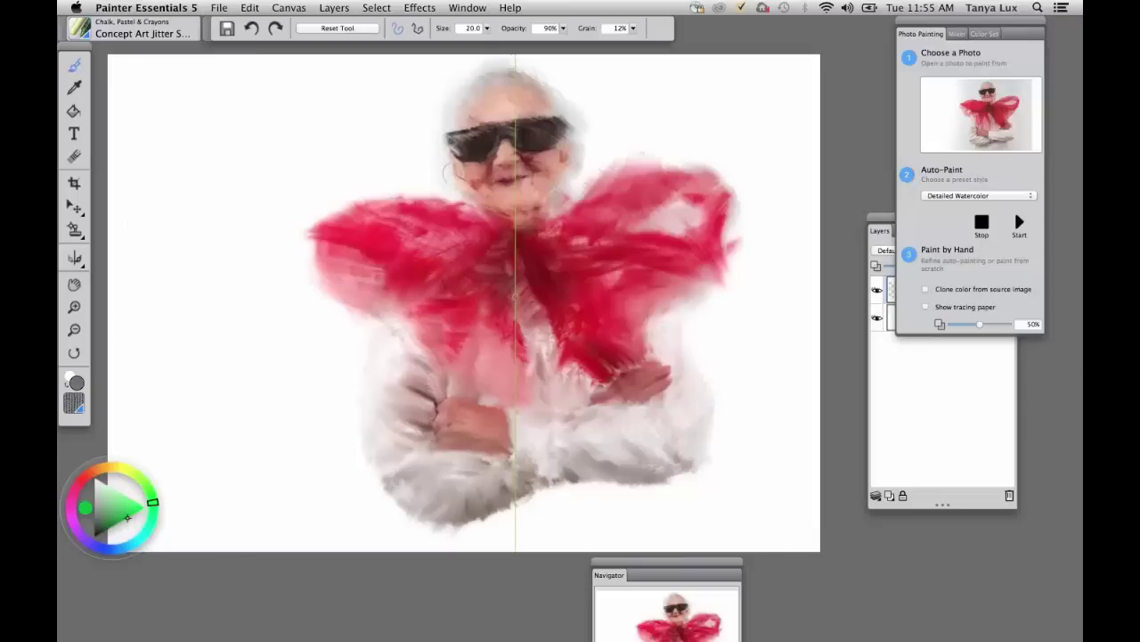
pyautogui.moveTo(456, 92)
pyautogui.mouseDown()
pyautogui.moveTo(366, 71)
pyautogui.moveTo(367, 132)
pyautogui.moveTo(425, 143)
pyautogui.moveTo(290, 179)
pyautogui.moveTo(297, 197)
pyautogui.moveTo(282, 207)
pyautogui.moveTo(315, 316)
pyautogui.moveTo(395, 465)
pyautogui.moveTo(416, 469)
pyautogui.moveTo(420, 497)
pyautogui.moveTo(481, 510)
pyautogui.moveTo(515, 488)
pyautogui.moveTo(606, 518)
pyautogui.moveTo(622, 479)
pyautogui.moveTo(436, 61)
pyautogui.moveTo(472, 32)
pyautogui.mouseUp()
pyautogui.moveTo(547, 64); pyautogui.dragTo(520, 41)
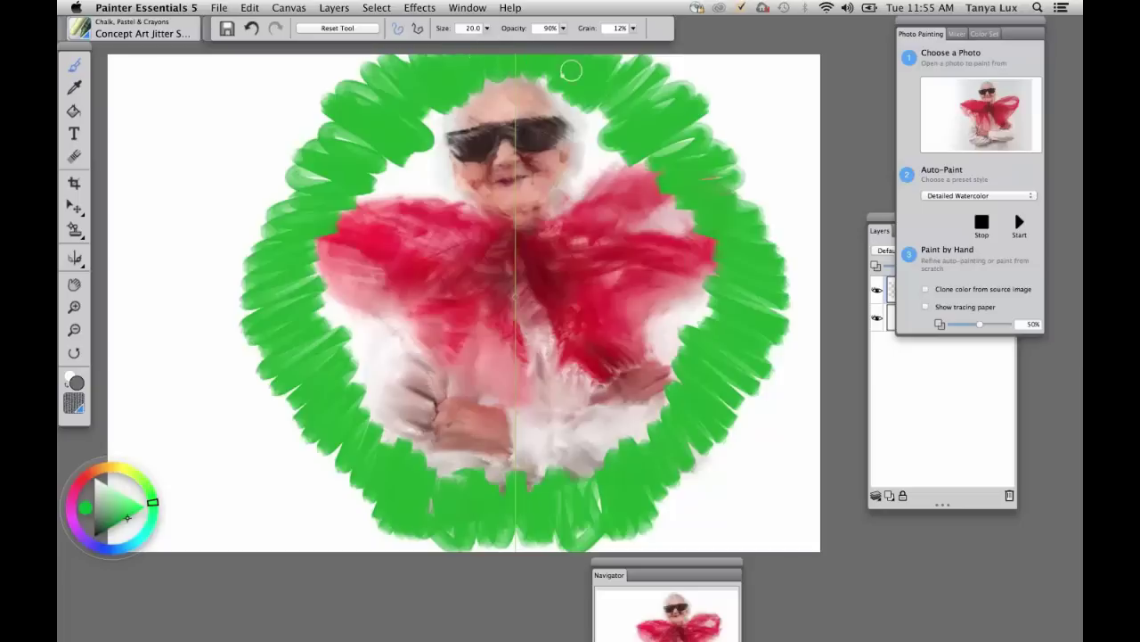
pyautogui.moveTo(628, 94)
pyautogui.mouseDown()
pyautogui.moveTo(696, 100)
pyautogui.moveTo(723, 117)
pyautogui.moveTo(752, 189)
pyautogui.moveTo(762, 316)
pyautogui.moveTo(686, 441)
pyautogui.moveTo(664, 508)
pyautogui.moveTo(597, 521)
pyautogui.mouseUp()
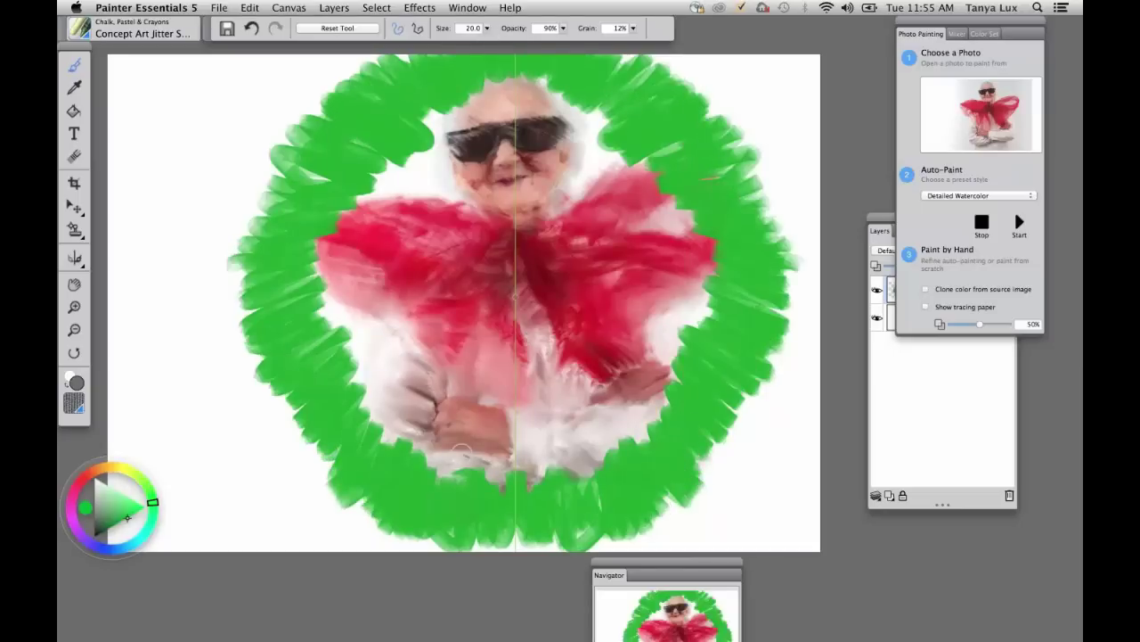
# Paint a mirrored bright red bow at the bottom of the wreath
pyautogui.click(84, 478)
pyautogui.click(144, 506)
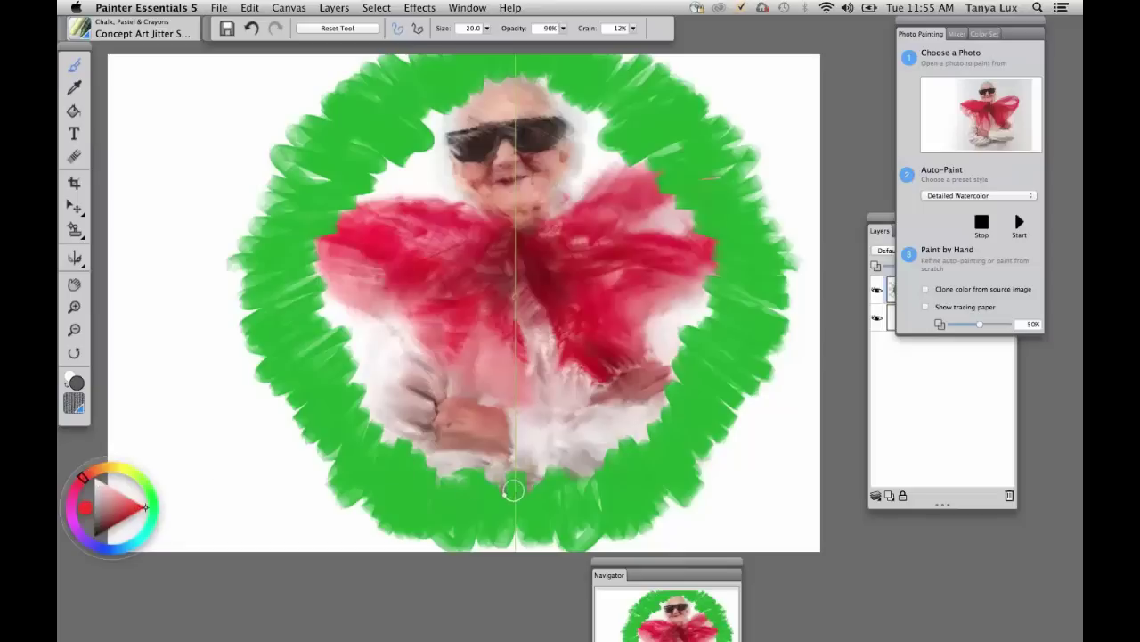
pyautogui.moveTo(514, 490)
pyautogui.mouseDown()
pyautogui.moveTo(497, 533)
pyautogui.moveTo(516, 499)
pyautogui.moveTo(471, 547)
pyautogui.mouseUp()
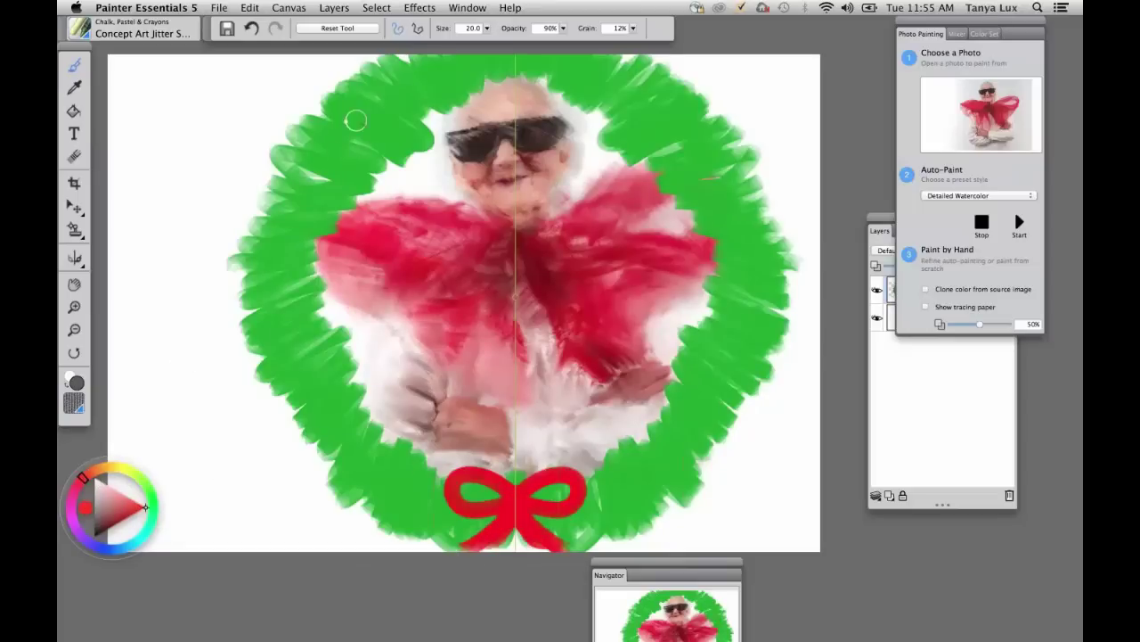
# Dab five mirrored pairs of round red berries along the sides of the green wreath
pyautogui.click(387, 93)
pyautogui.moveTo(389, 98); pyautogui.dragTo(391, 94)
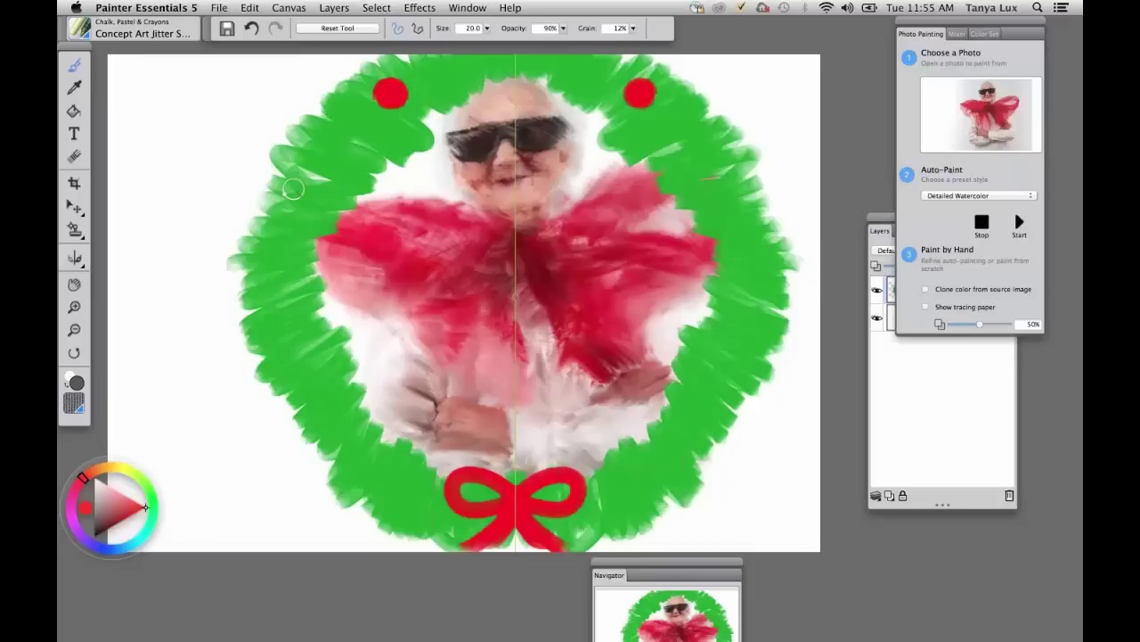
pyautogui.moveTo(300, 188); pyautogui.dragTo(302, 185)
pyautogui.click(291, 335)
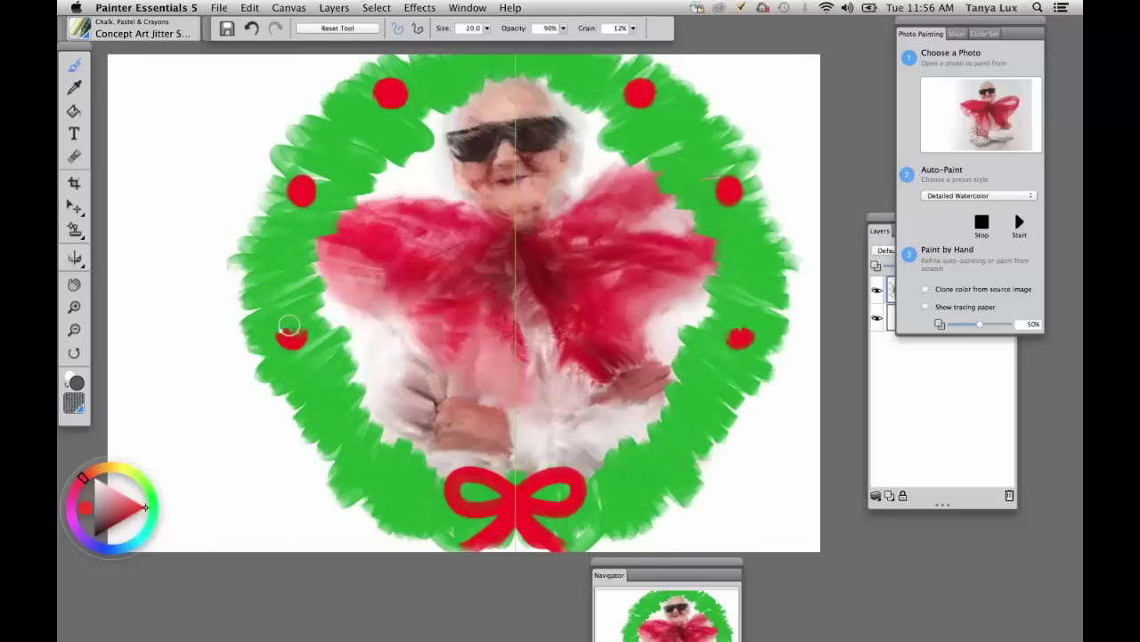
pyautogui.click(351, 438)
pyautogui.click(399, 494)
pyautogui.click(399, 493)
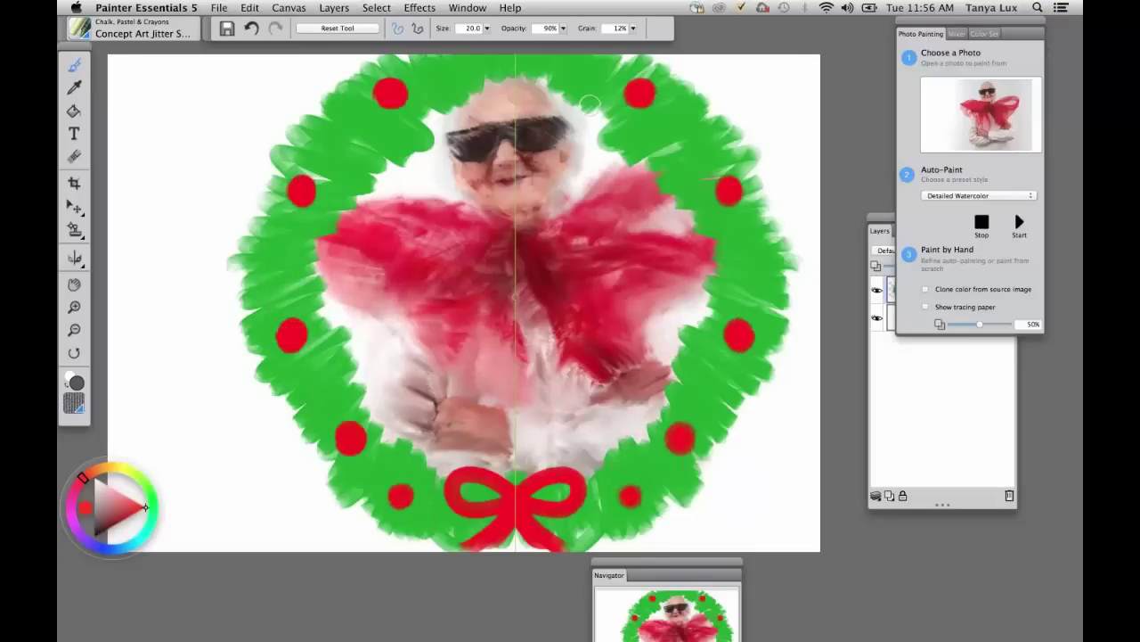
# Undo the berries, the bow and all the green wreath strokes
pyautogui.press('super+z')
pyautogui.press('super+z')
pyautogui.press('super+z')
pyautogui.press('super+z')
pyautogui.press('super+z')
pyautogui.press('super+z')
pyautogui.press('super+z')
pyautogui.press('super+z')
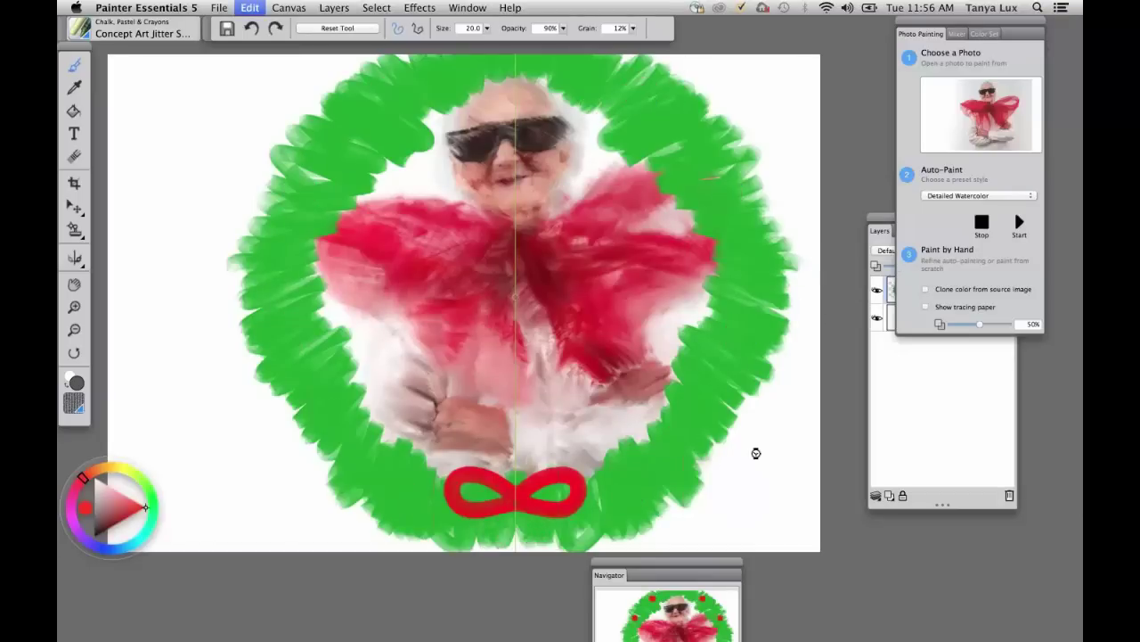
pyautogui.press('super+z')
pyautogui.press('super+z')
pyautogui.press('super+z')
pyautogui.press('super+z')
pyautogui.press('super+z')
pyautogui.press('super+z')
pyautogui.press('super+z')
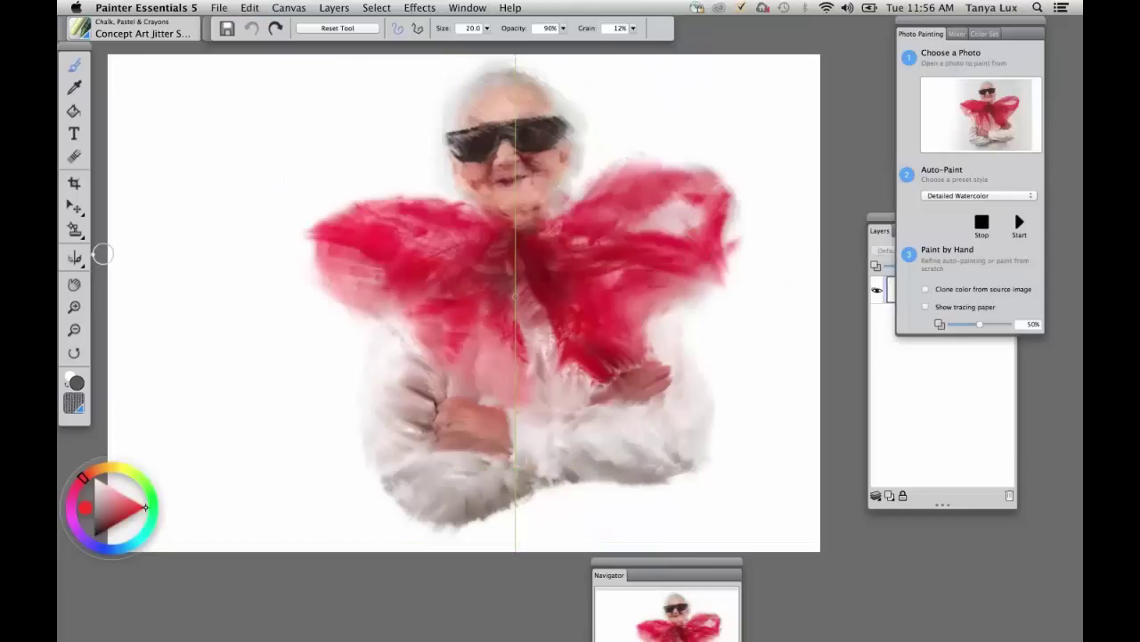
# Turn on Kaleidoscope painting with 12 segments, centred in the blank area above and left of the red bow
pyautogui.click(74, 261)
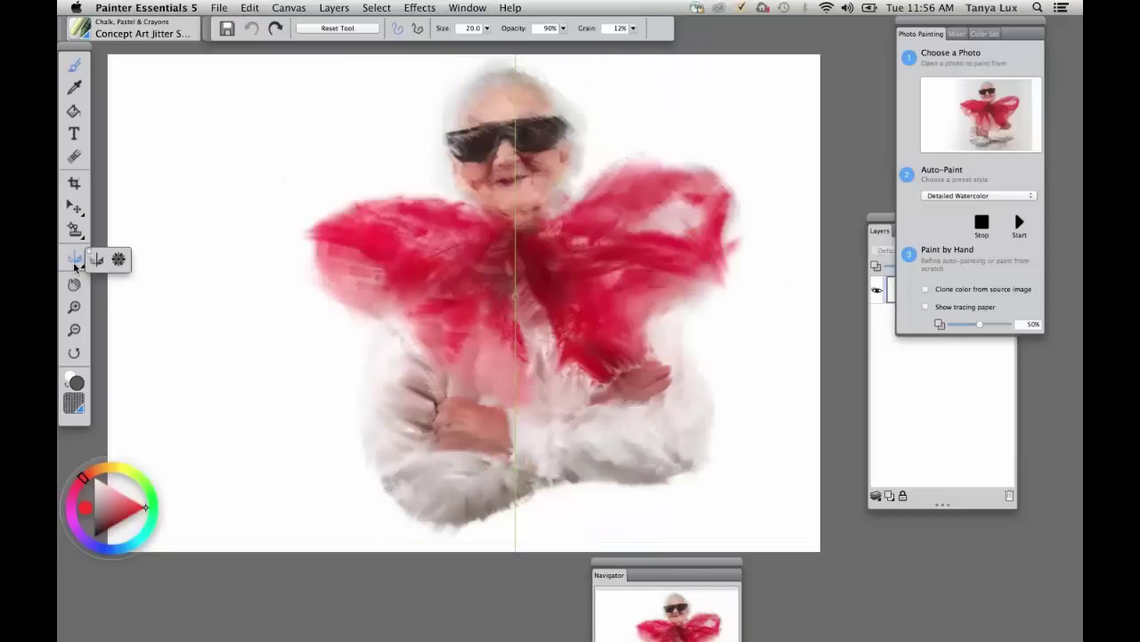
pyautogui.click(119, 258)
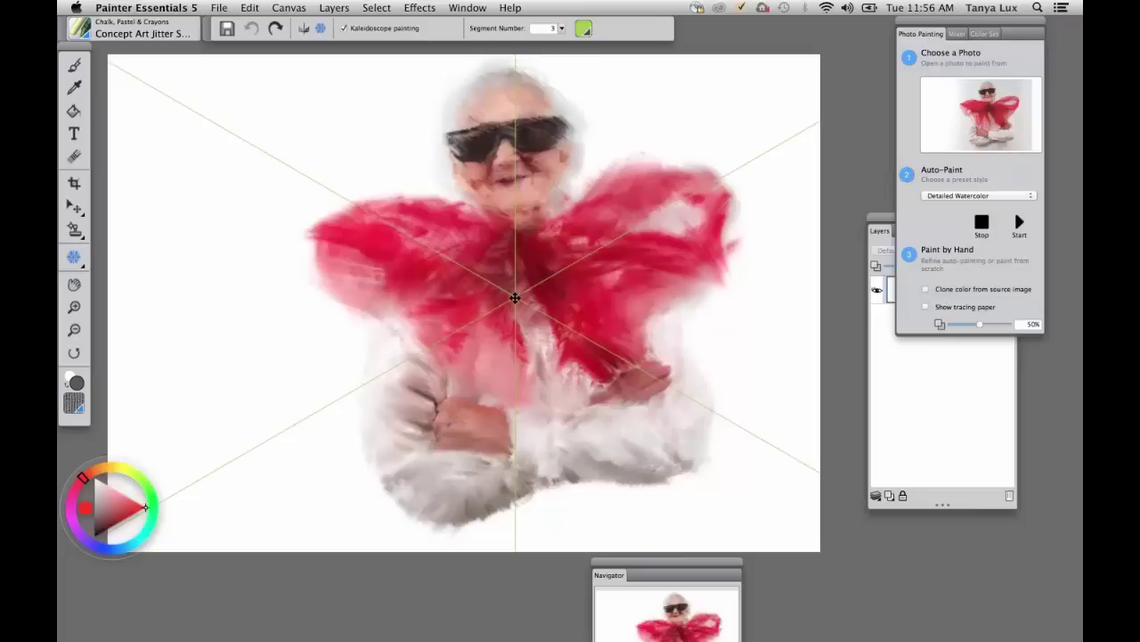
pyautogui.moveTo(485, 290); pyautogui.dragTo(230, 168)
pyautogui.moveTo(339, 317); pyautogui.dragTo(232, 167)
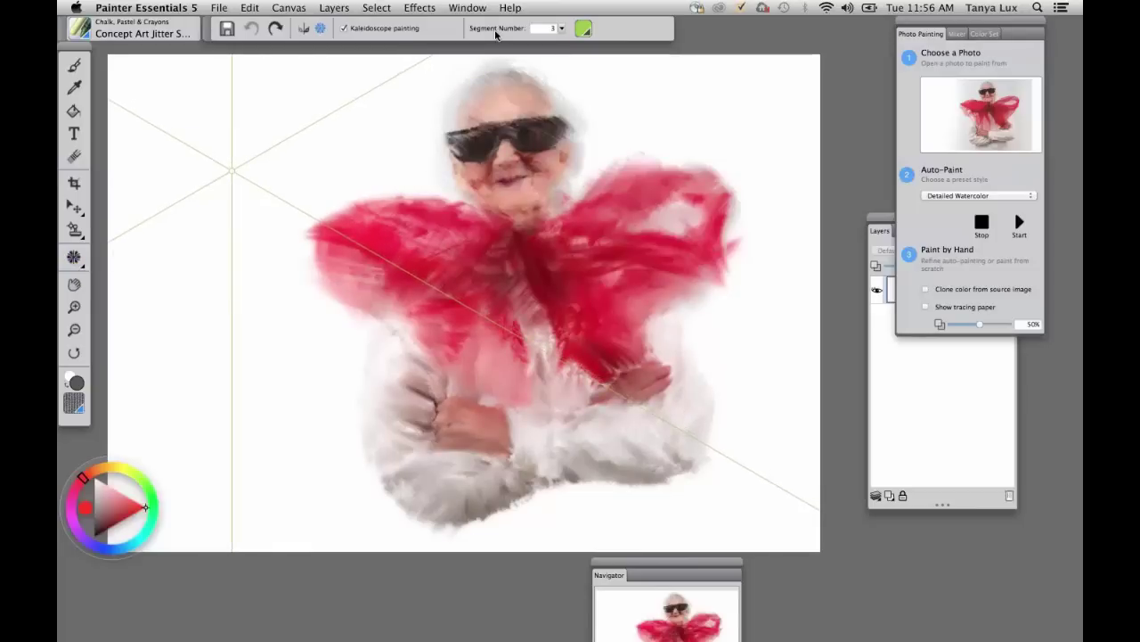
pyautogui.click(562, 28)
pyautogui.click(534, 39)
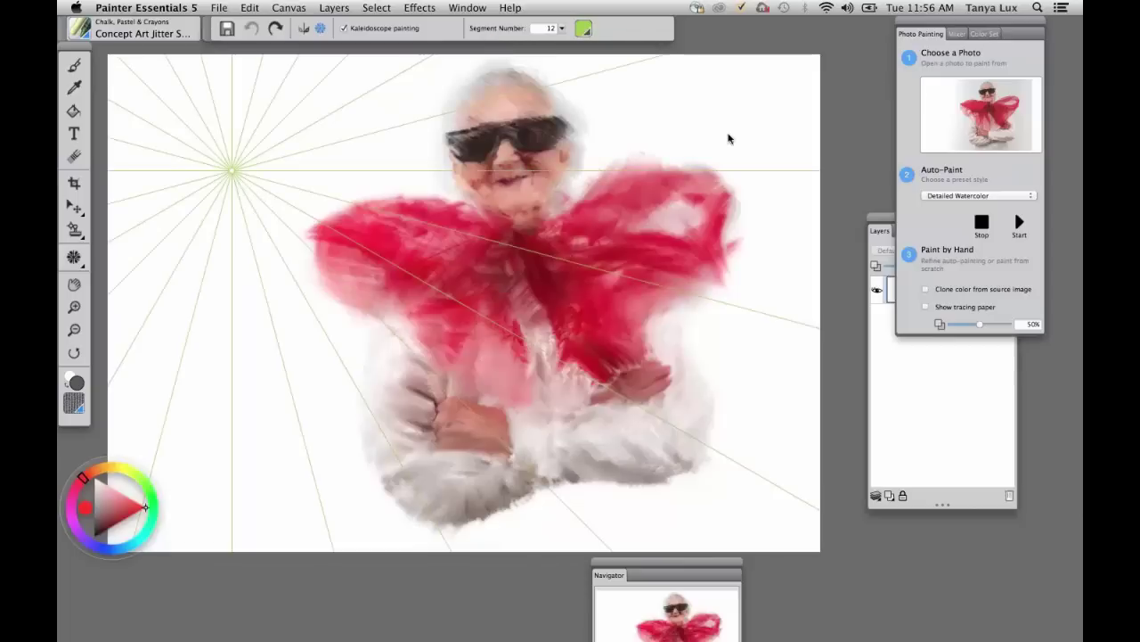
# Paint a red lace-like snowflake around the kaleidoscope centre with Dry Ink from Pencils, Pens & Markers
pyautogui.click(82, 28)
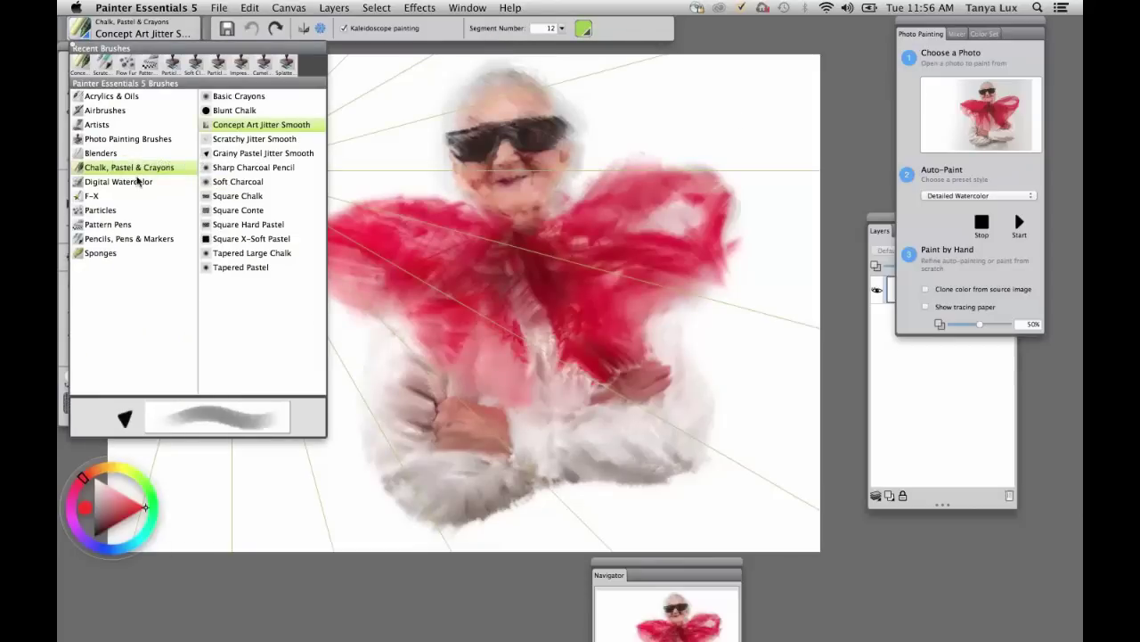
pyautogui.click(148, 239)
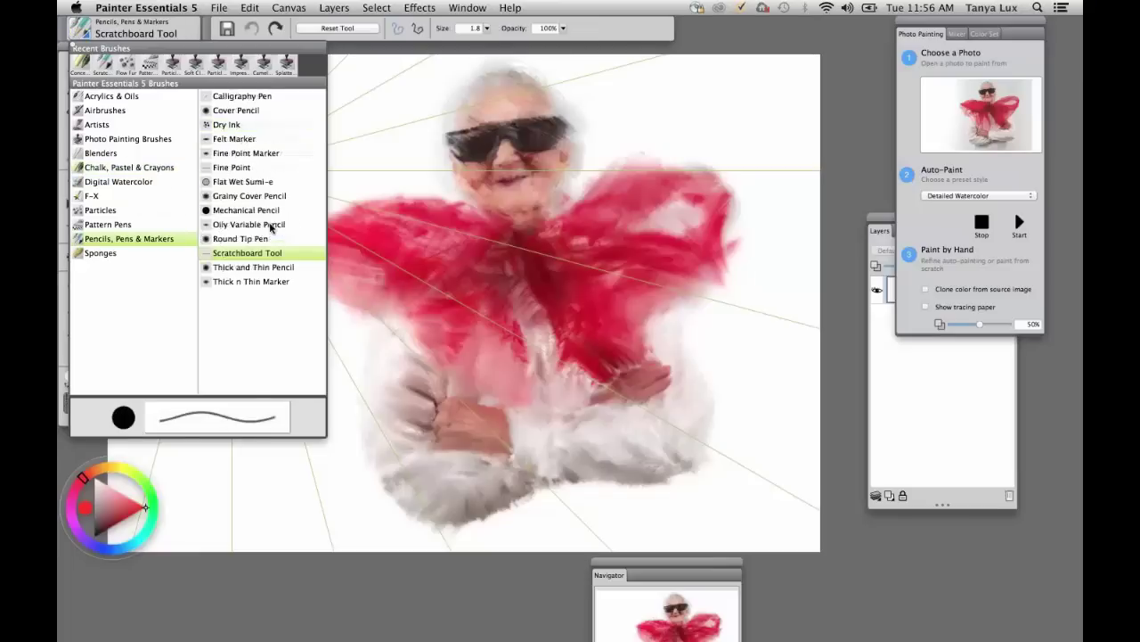
pyautogui.click(254, 253)
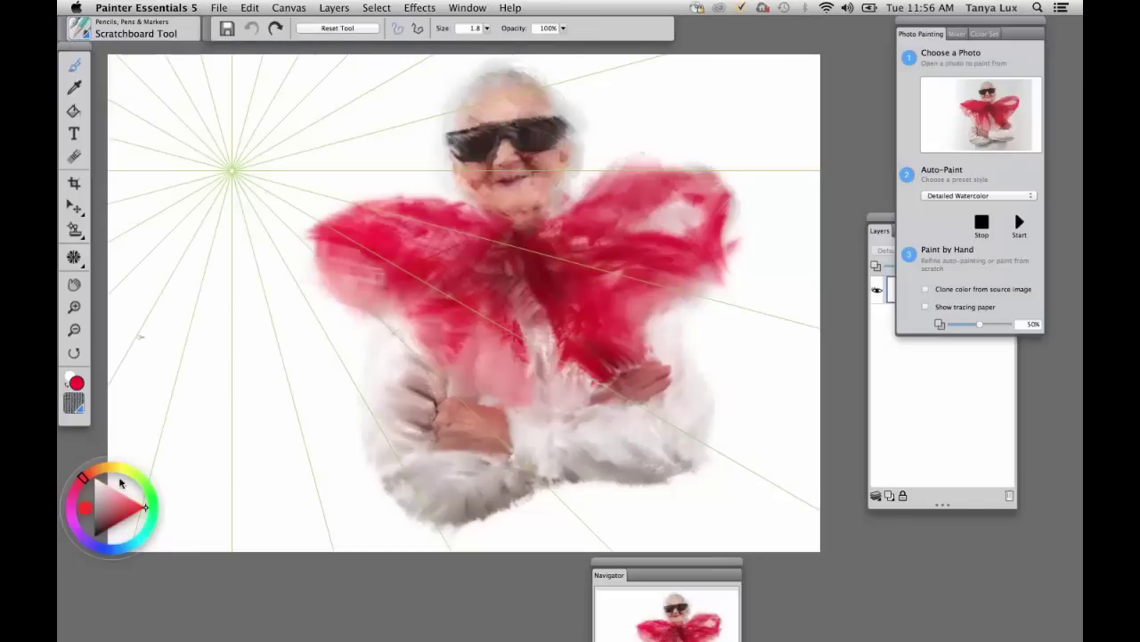
pyautogui.click(78, 30)
pyautogui.click(241, 134)
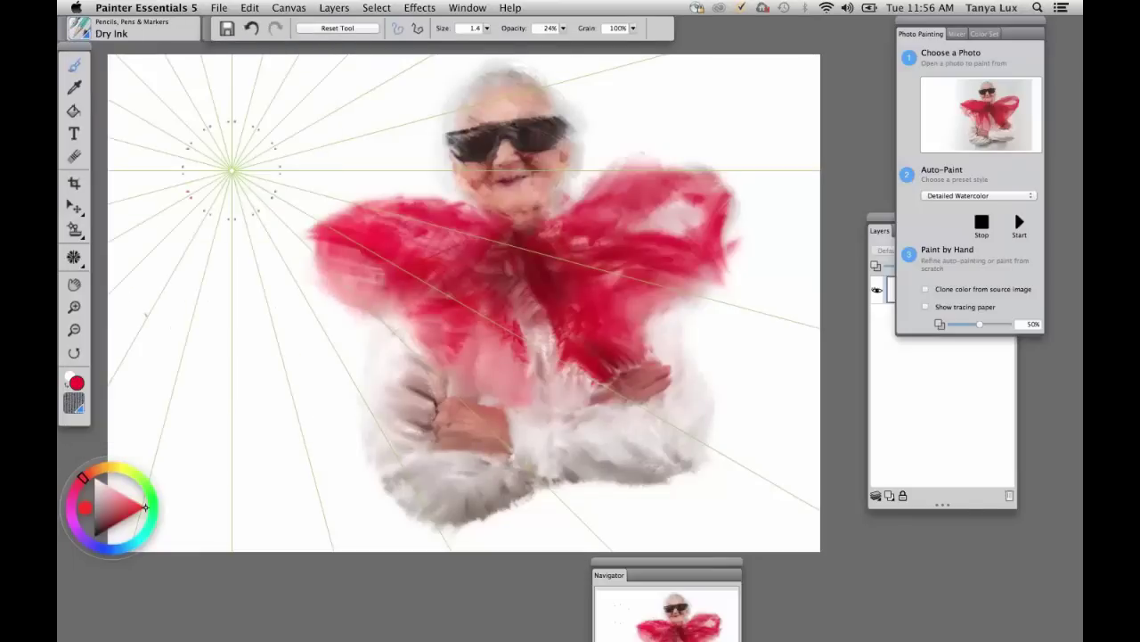
pyautogui.moveTo(225, 123)
pyautogui.mouseDown()
pyautogui.moveTo(218, 76)
pyautogui.moveTo(284, 97)
pyautogui.moveTo(308, 70)
pyautogui.moveTo(332, 66)
pyautogui.mouseUp()
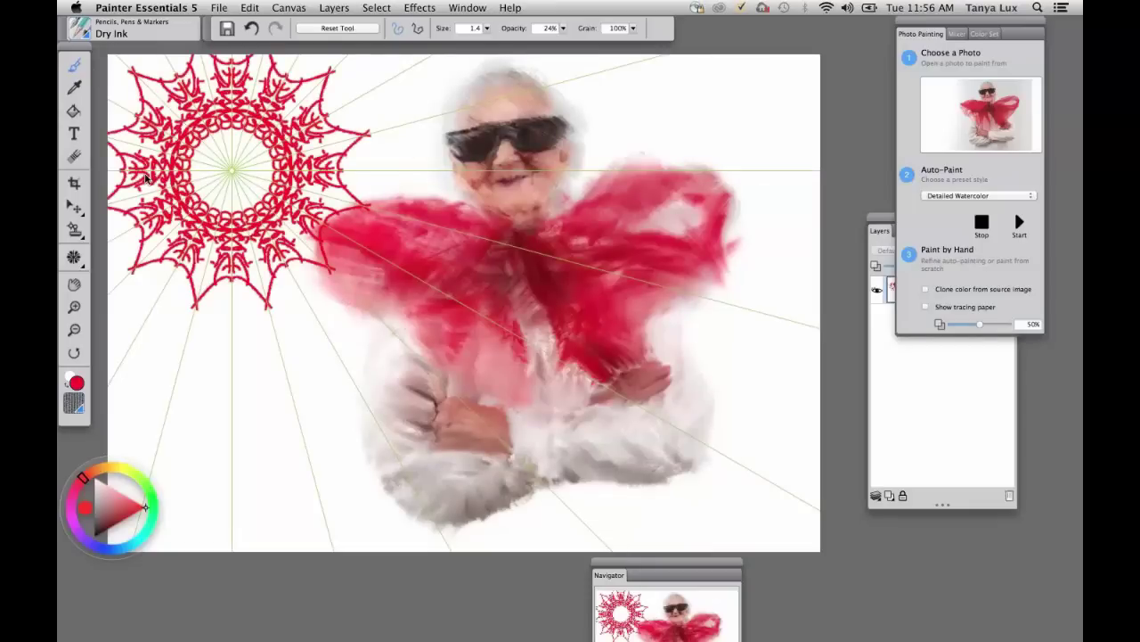
# Paint light blue swirls over and around the red snowflake with Gel Fractal Jitter from F-X at size 25.7
pyautogui.press('super+b')
pyautogui.click(100, 197)
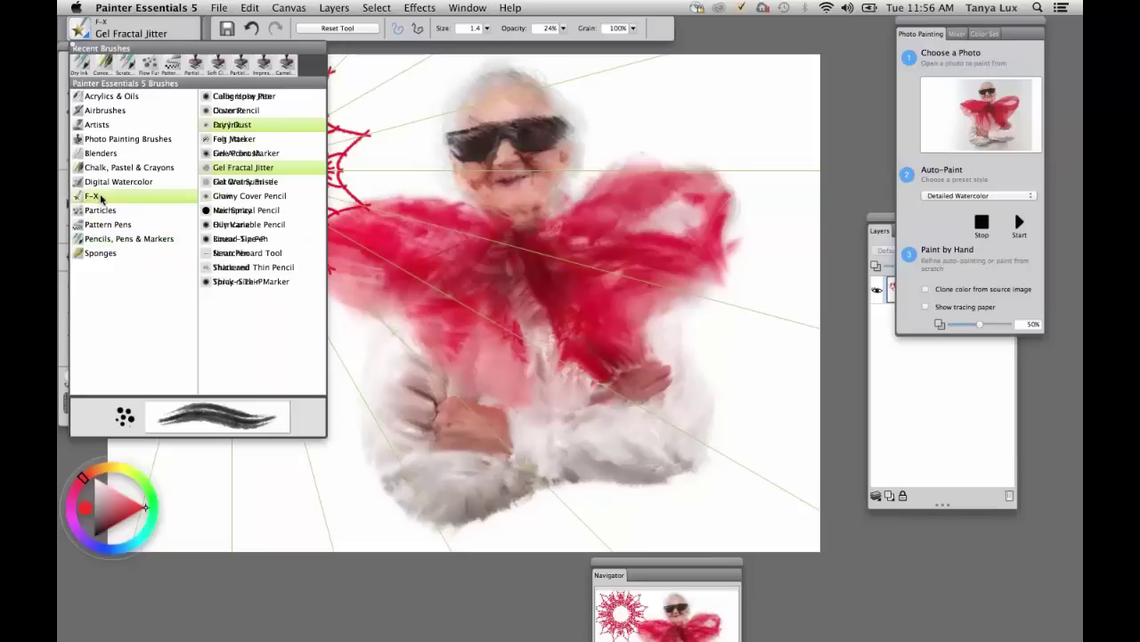
pyautogui.click(237, 171)
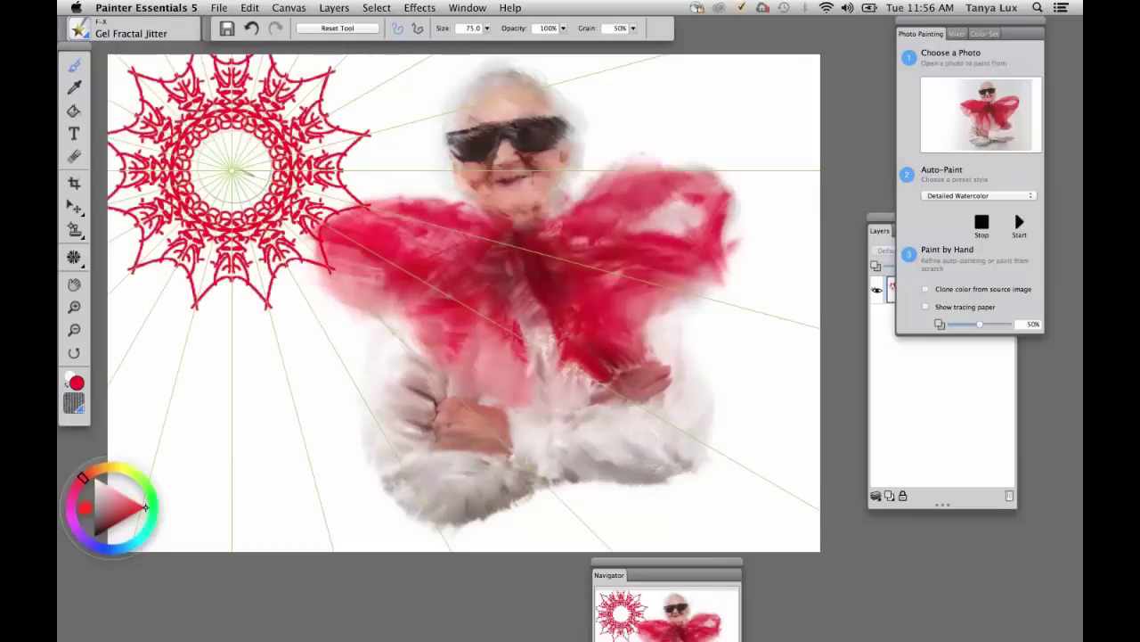
pyautogui.moveTo(82, 479)
pyautogui.mouseDown()
pyautogui.moveTo(142, 485)
pyautogui.moveTo(153, 525)
pyautogui.moveTo(129, 544)
pyautogui.mouseUp()
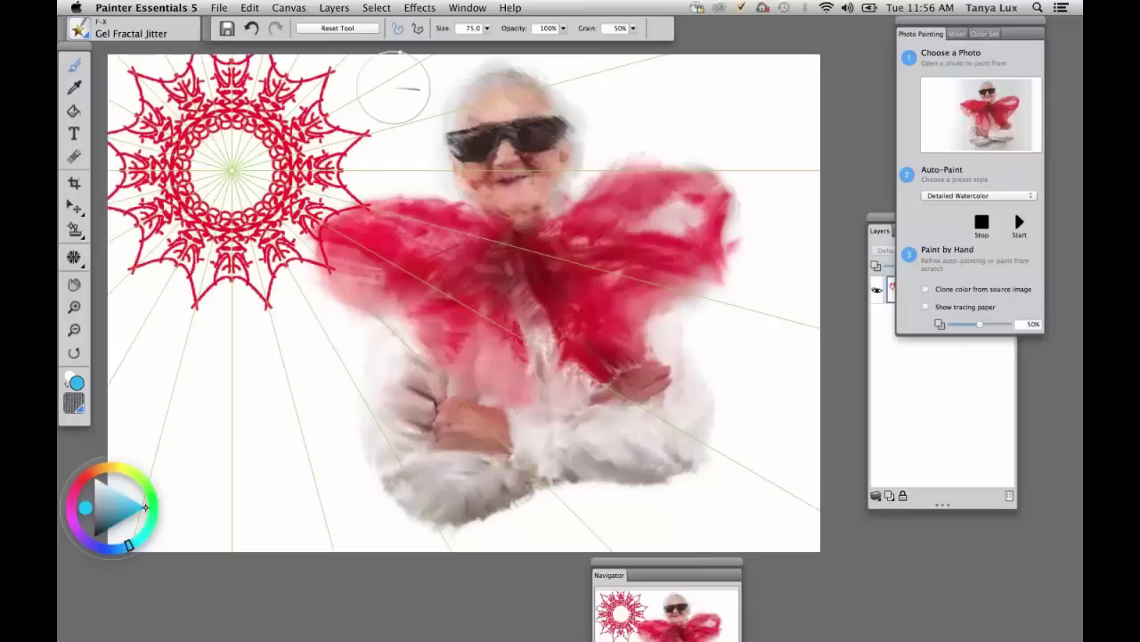
pyautogui.click(479, 34)
pyautogui.click(481, 39)
pyautogui.moveTo(223, 157)
pyautogui.mouseDown()
pyautogui.moveTo(202, 132)
pyautogui.moveTo(314, 66)
pyautogui.moveTo(339, 83)
pyautogui.moveTo(318, 64)
pyautogui.moveTo(377, 83)
pyautogui.moveTo(353, 61)
pyautogui.mouseUp()
# Smear the red and blue snowflake into a blended star pattern with Coarse Smear Blender Jitter from Blenders
pyautogui.click(98, 35)
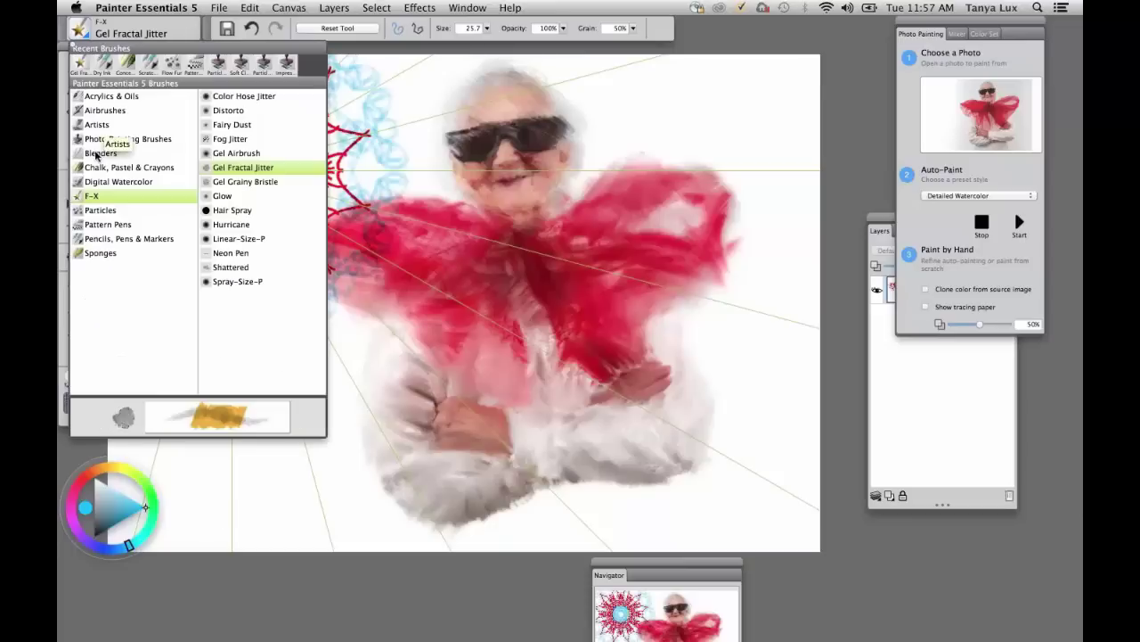
pyautogui.click(100, 153)
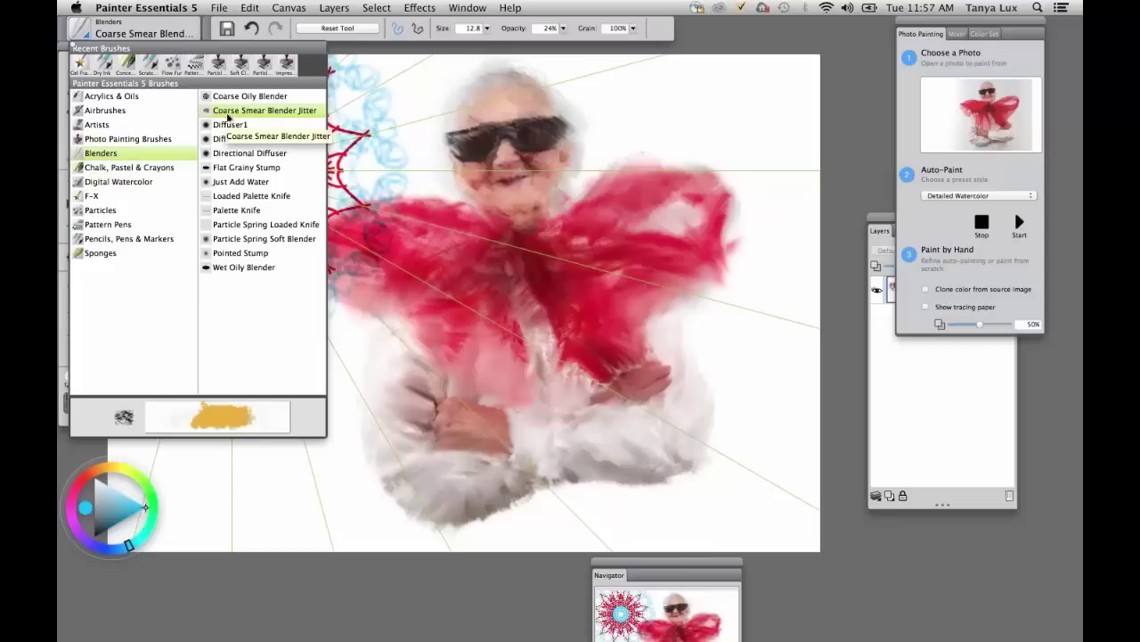
pyautogui.click(263, 111)
pyautogui.moveTo(341, 82)
pyautogui.mouseDown()
pyautogui.moveTo(351, 46)
pyautogui.moveTo(286, 119)
pyautogui.moveTo(320, 79)
pyautogui.moveTo(376, 46)
pyautogui.moveTo(399, 114)
pyautogui.moveTo(338, 134)
pyautogui.moveTo(343, 165)
pyautogui.moveTo(354, 161)
pyautogui.moveTo(319, 73)
pyautogui.mouseUp()
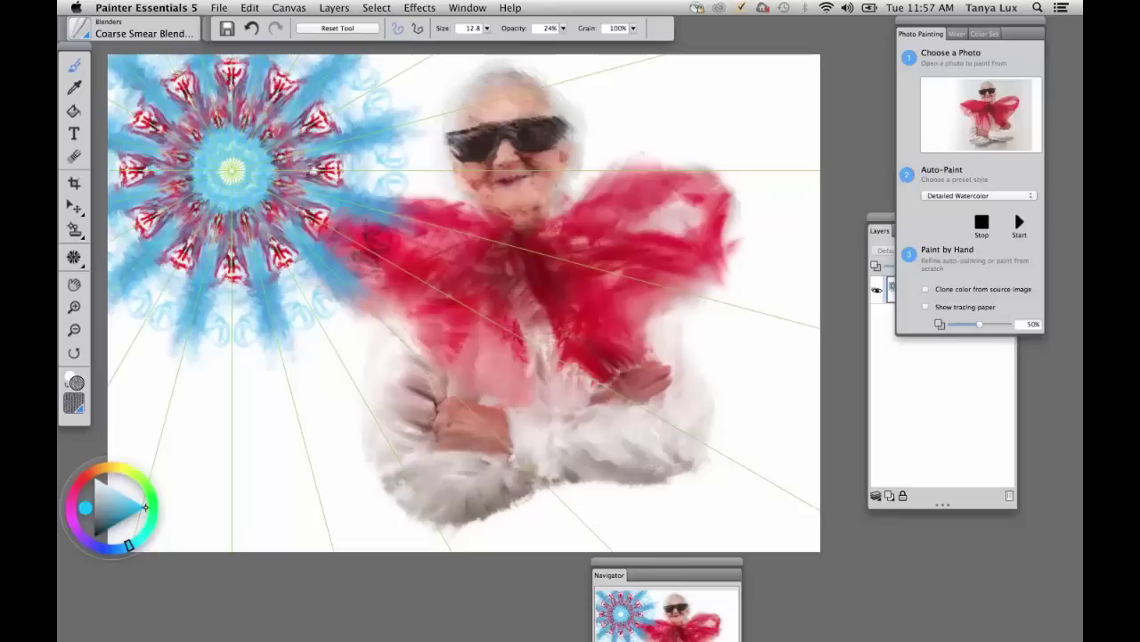
pyautogui.moveTo(183, 80)
pyautogui.mouseDown()
pyautogui.moveTo(252, 167)
pyautogui.moveTo(249, 212)
pyautogui.moveTo(230, 169)
pyautogui.mouseUp()
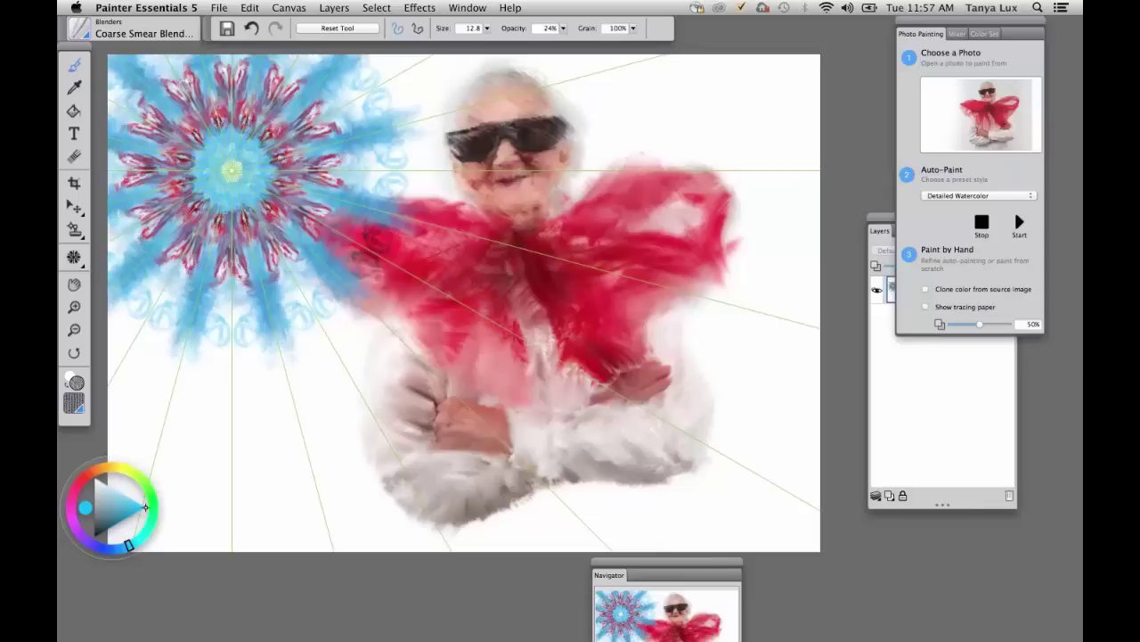
# Close the granny painting with the kaleidoscope star, then close 5_Granny_Painting without saving its changes
pyautogui.click(219, 8)
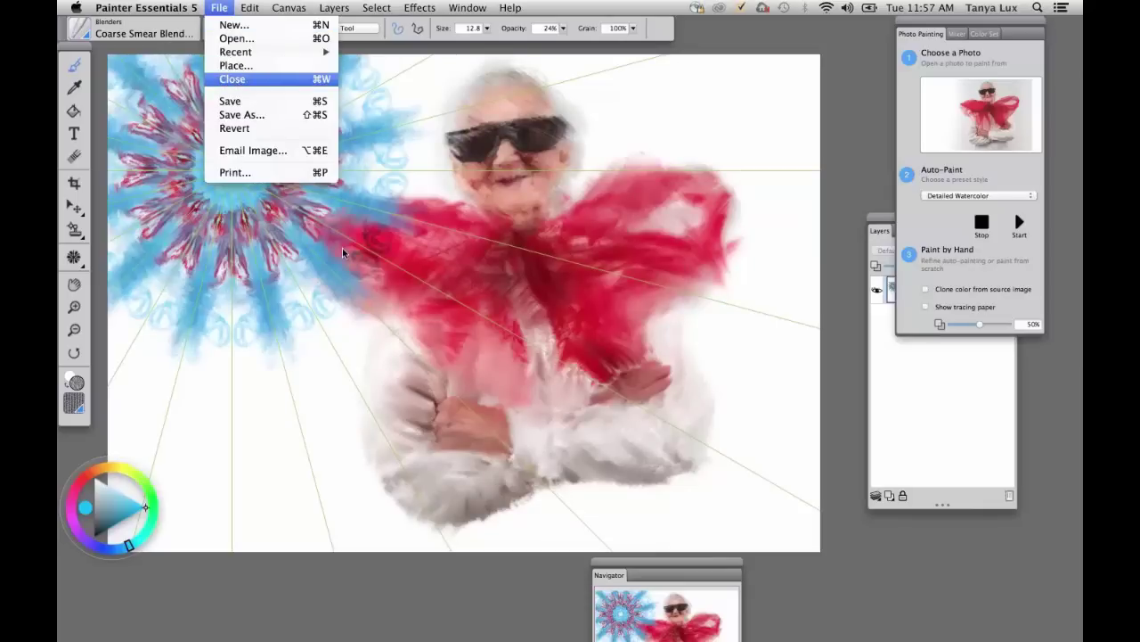
pyautogui.press('Return')
pyautogui.click(534, 313)
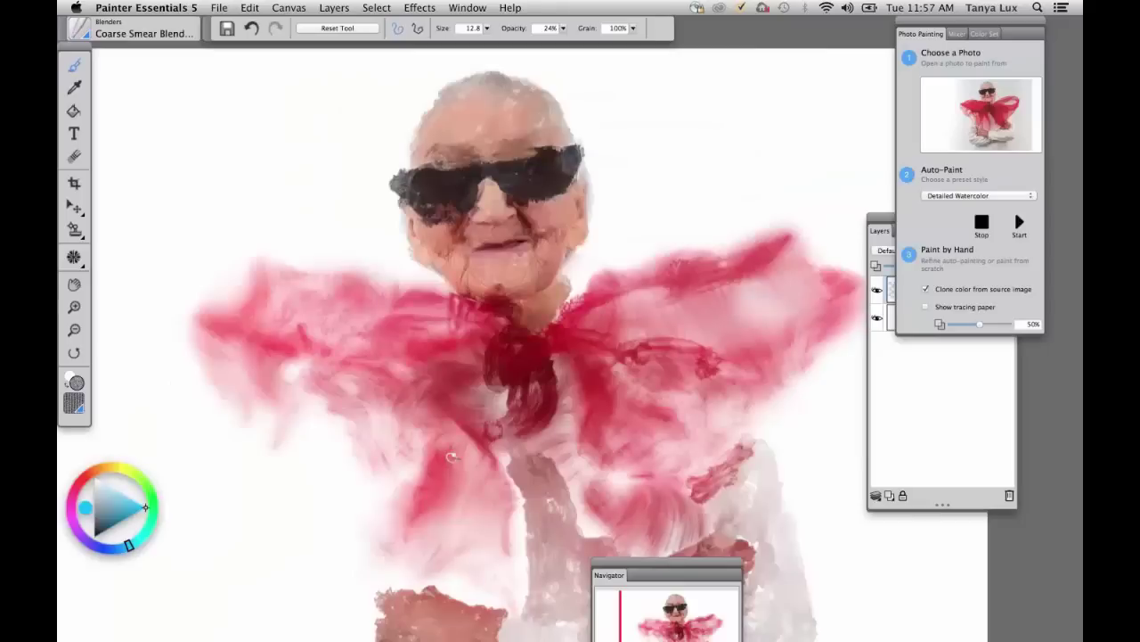
pyautogui.click(219, 8)
pyautogui.click(933, 608)
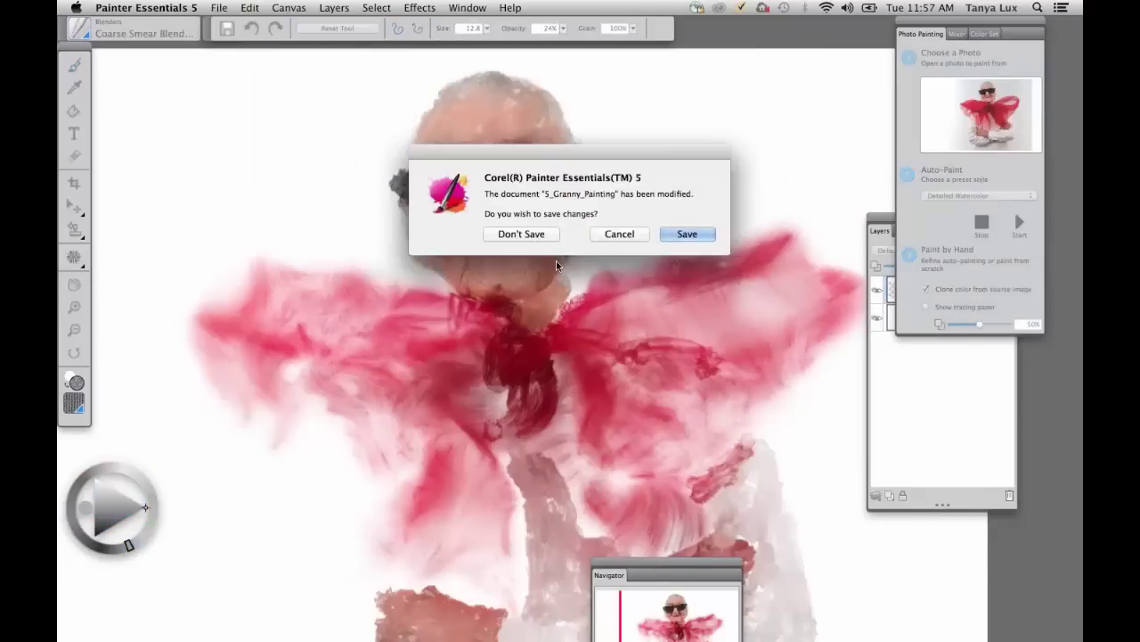
pyautogui.click(521, 233)
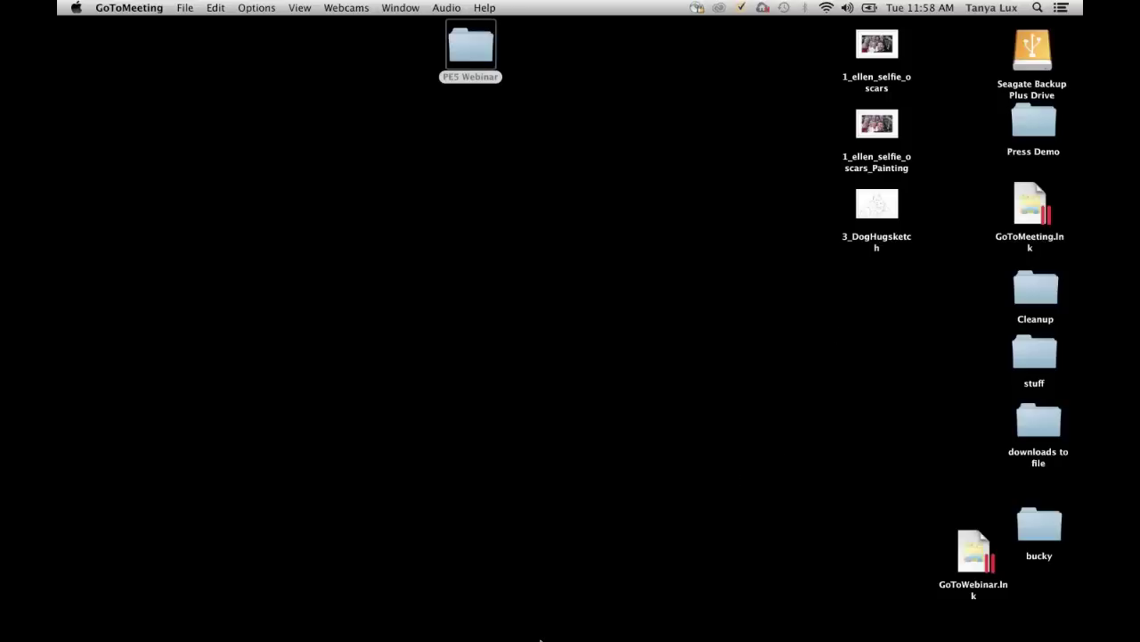
# Switch back to Painter Essentials 5 and open the Oscars selfie painting (.rif) from the Final Paintings folder in PE5 Webinar
pyautogui.moveTo(541, 638)
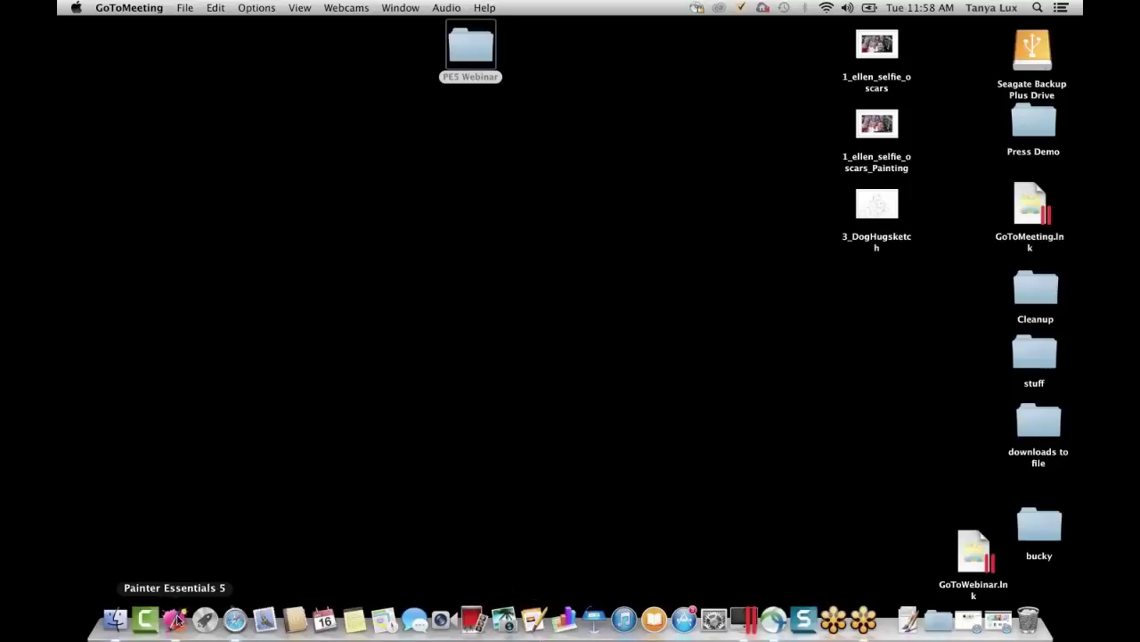
pyautogui.click(176, 618)
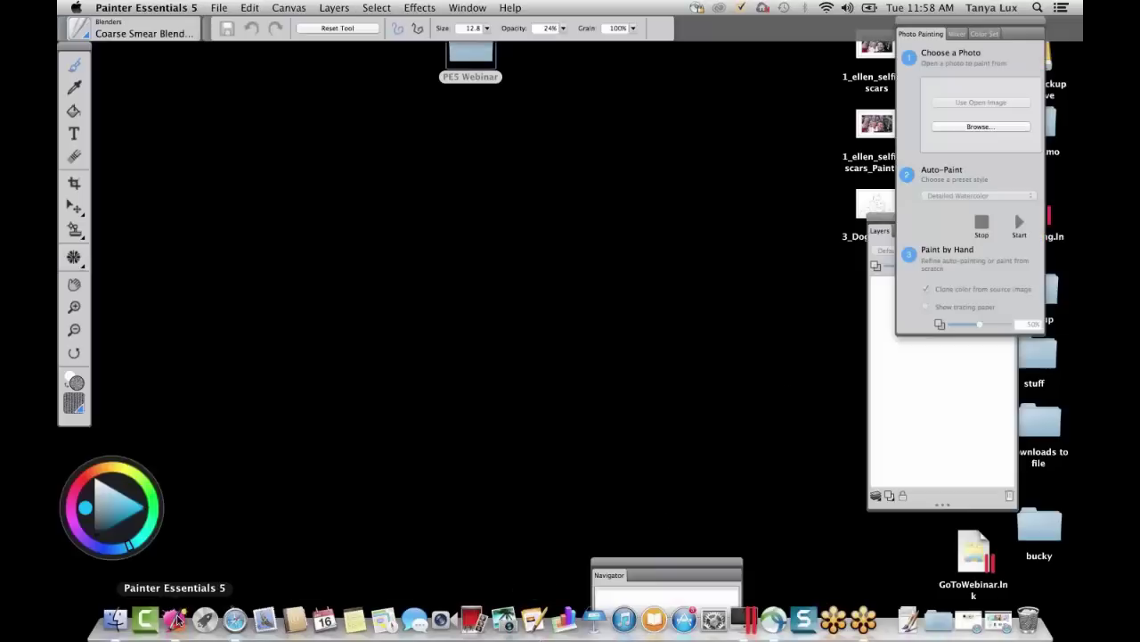
pyautogui.click(219, 8)
pyautogui.moveTo(247, 54)
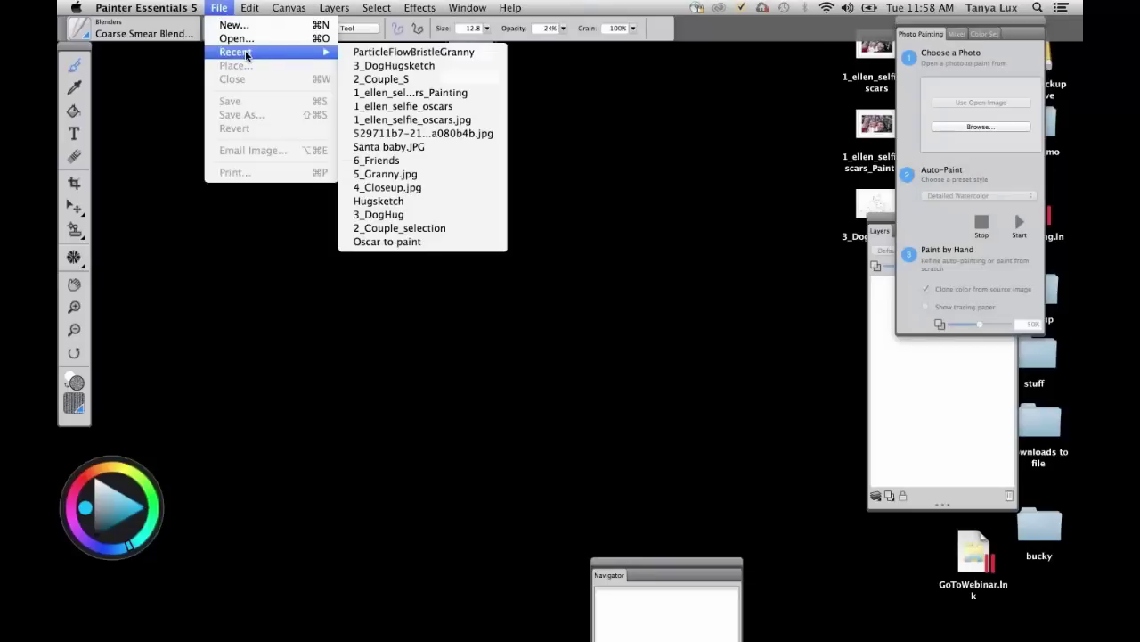
pyautogui.click(236, 39)
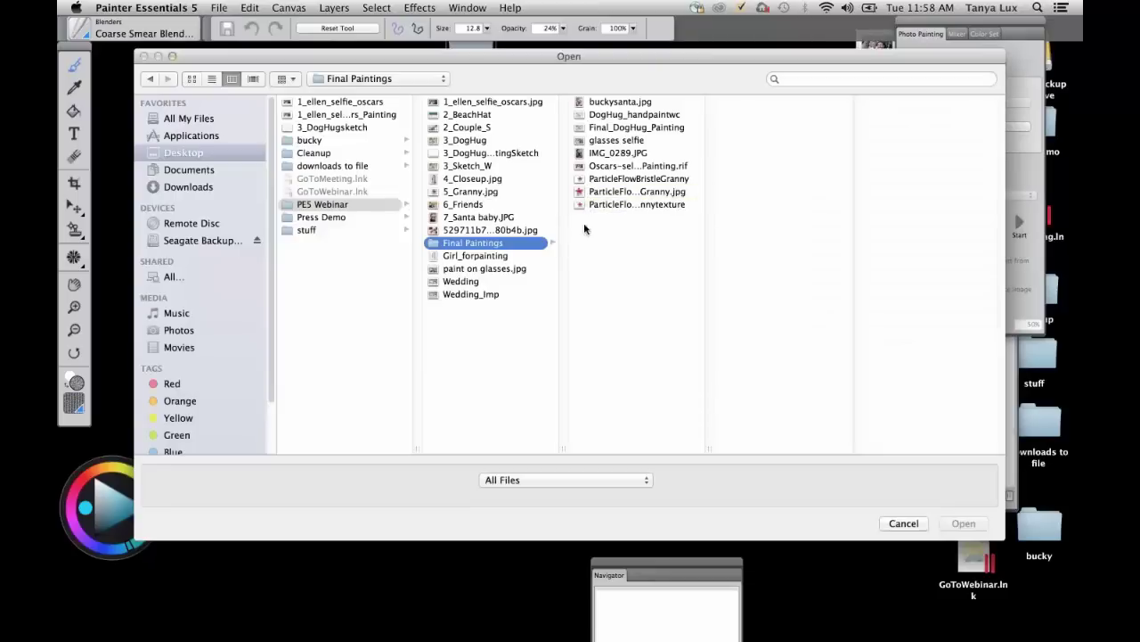
pyautogui.click(586, 169)
pyautogui.doubleClick(580, 168)
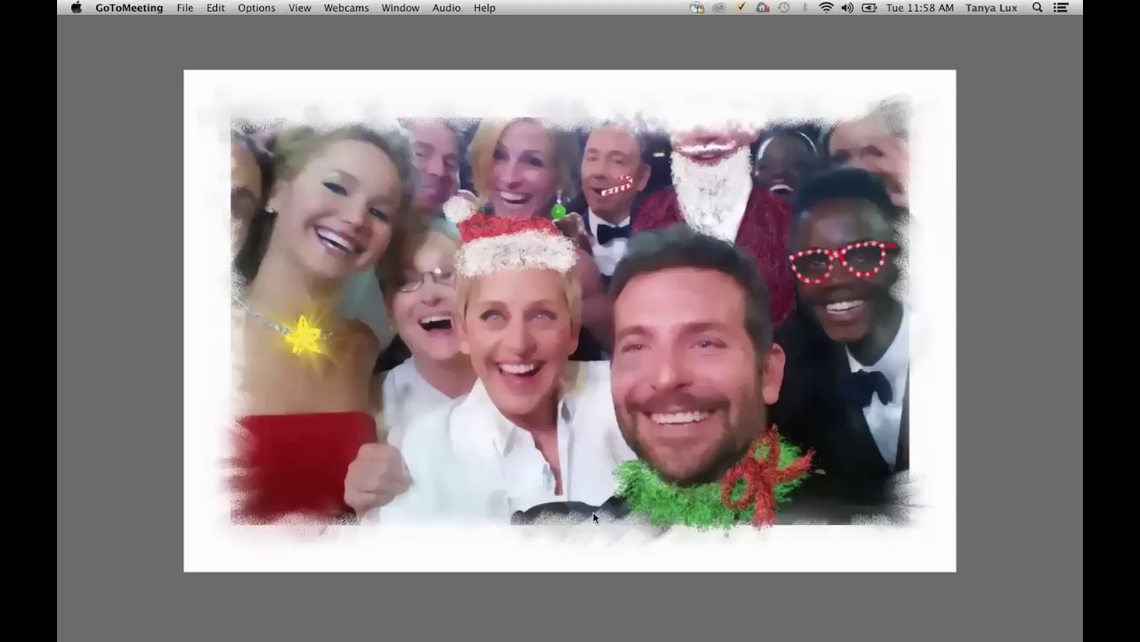
pyautogui.click(704, 92)
pyautogui.click(622, 276)
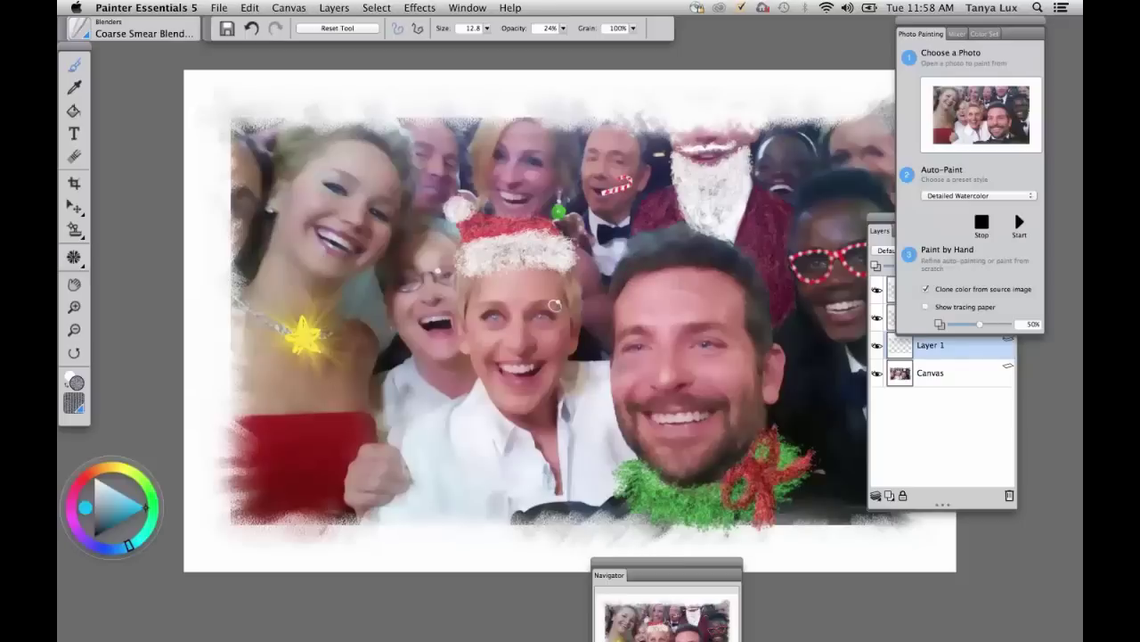